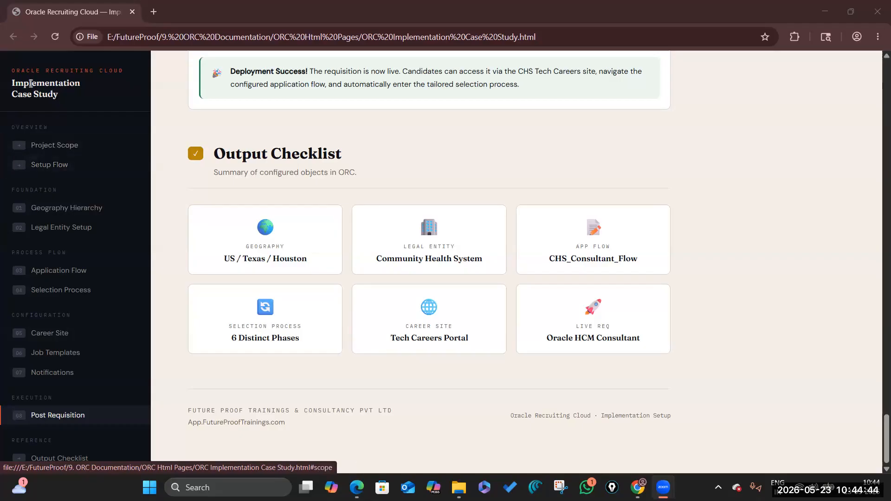
Step: Review the case study's overview, including the setup flow and project scope, highlighting the target location and role focus
scroll(169, 218, up, 20)
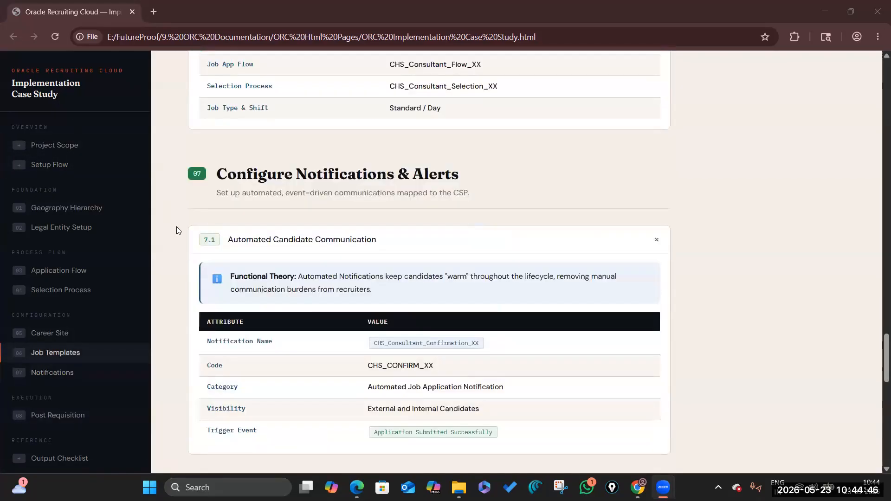
scroll(176, 231, up, 20)
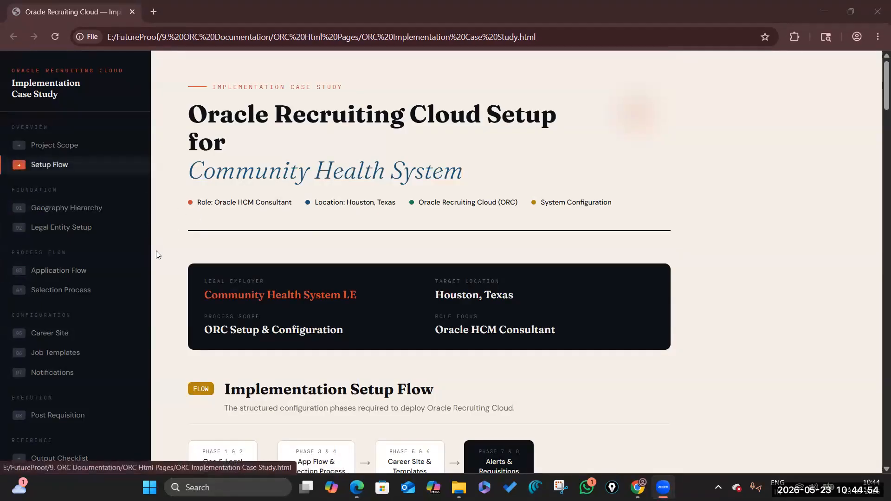
scroll(160, 262, down, 2)
scroll(161, 261, up, 2)
scroll(298, 242, down, 3)
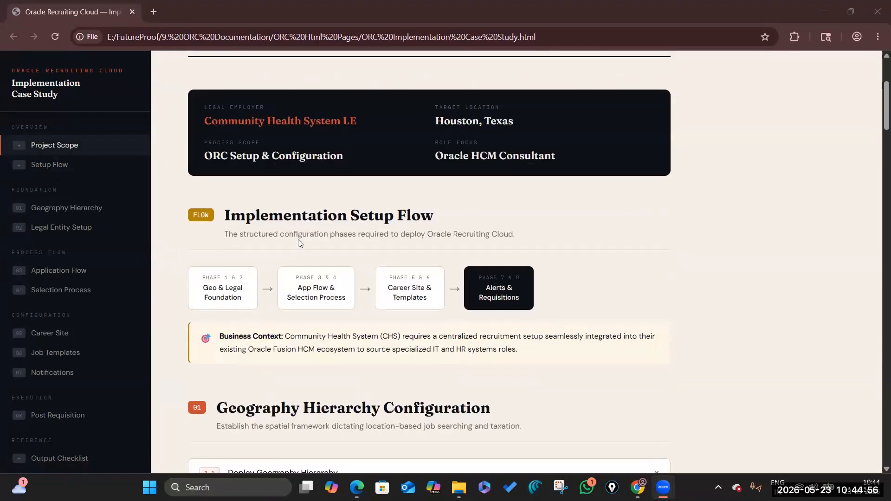
scroll(298, 243, down, 2)
click(55, 146)
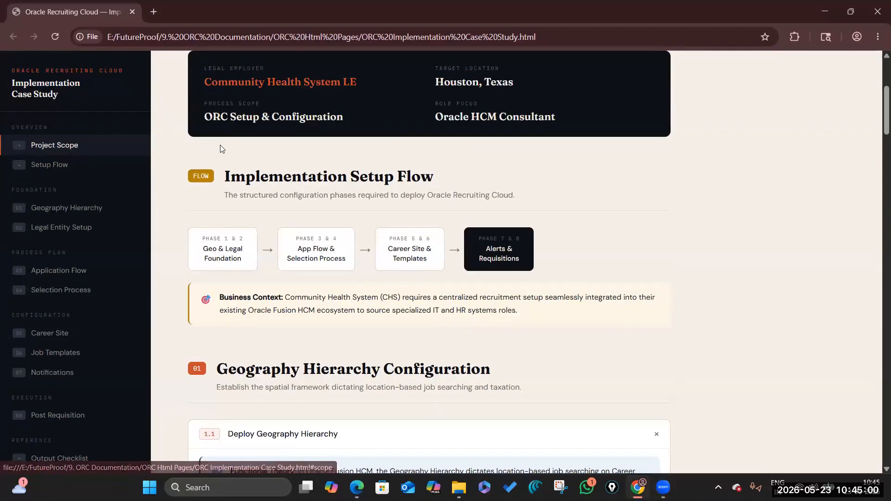
scroll(231, 179, up, 2)
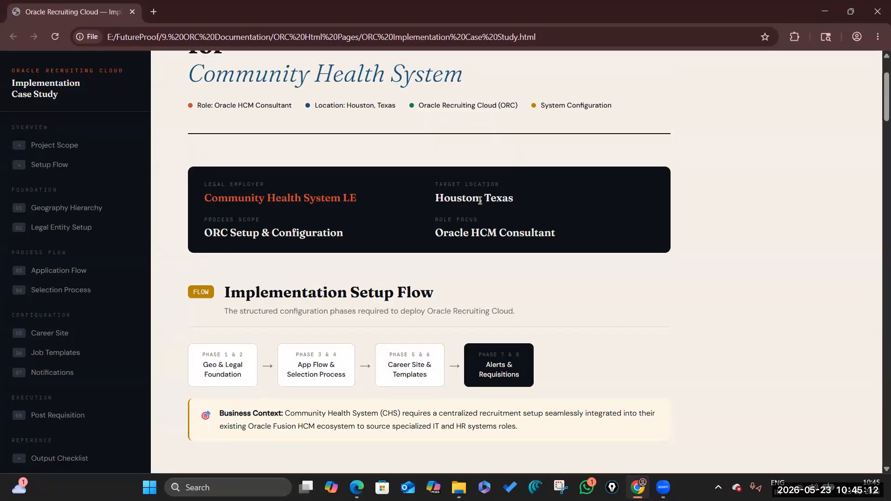
drag(513, 199, 436, 200)
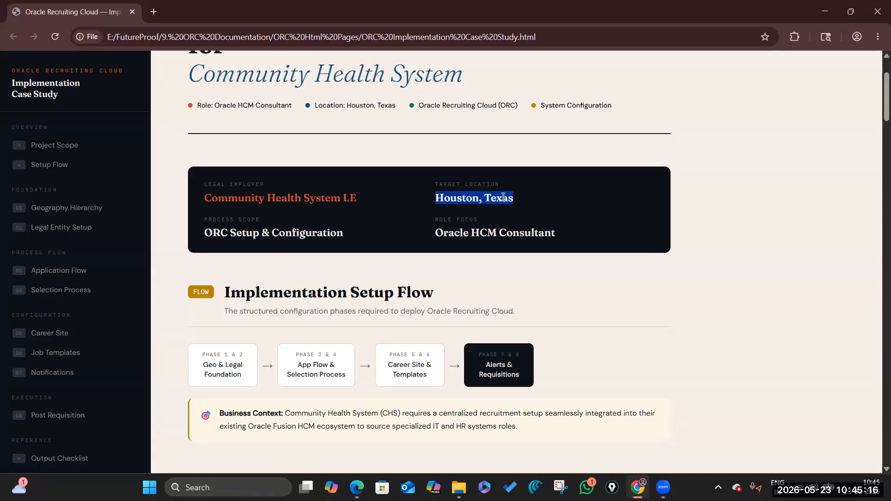
drag(436, 233, 558, 233)
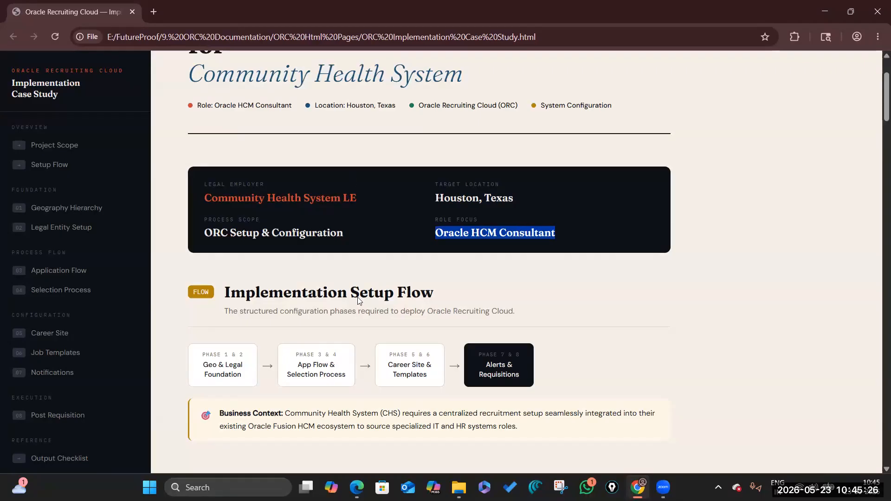
click(658, 269)
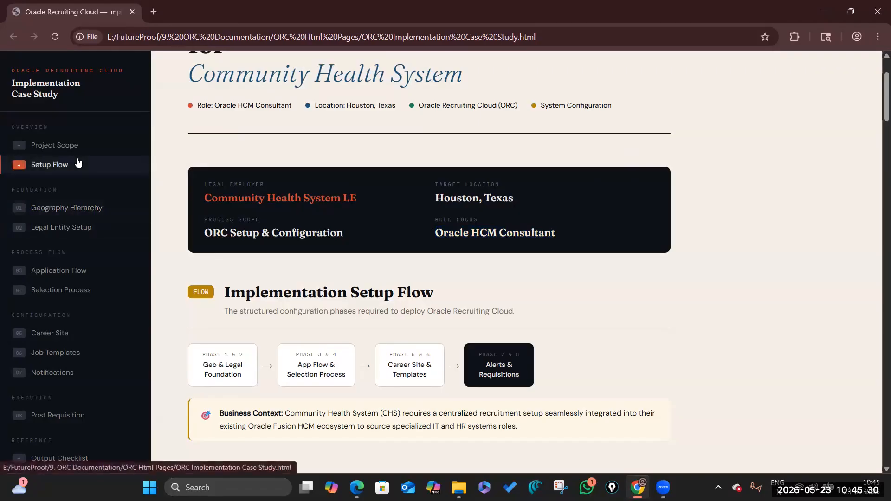
scroll(282, 244, up, 1)
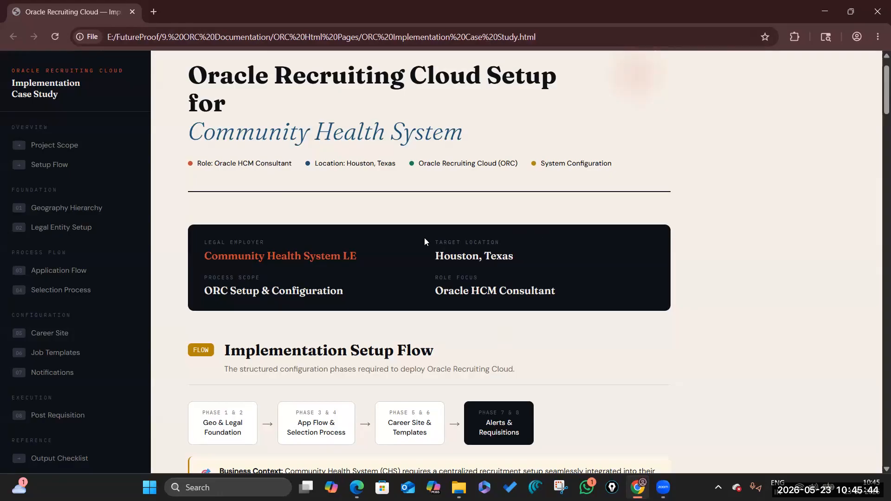
Step: Go to the case study's Geography Hierarchy section and highlight the required country, state and city values
click(73, 210)
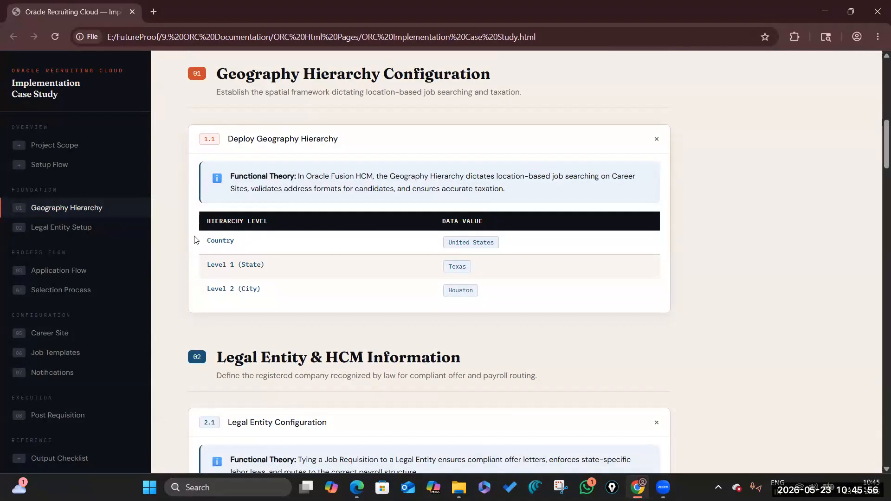
drag(202, 241, 237, 243)
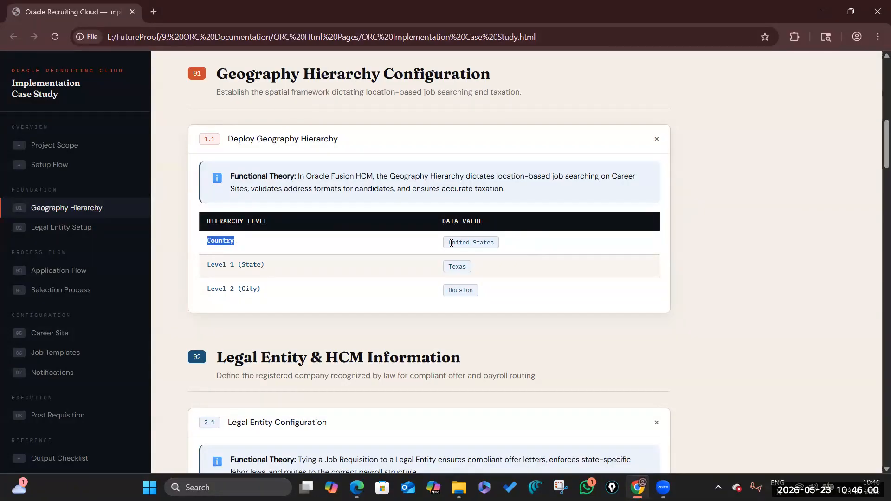
drag(451, 243, 485, 242)
double_click(457, 266)
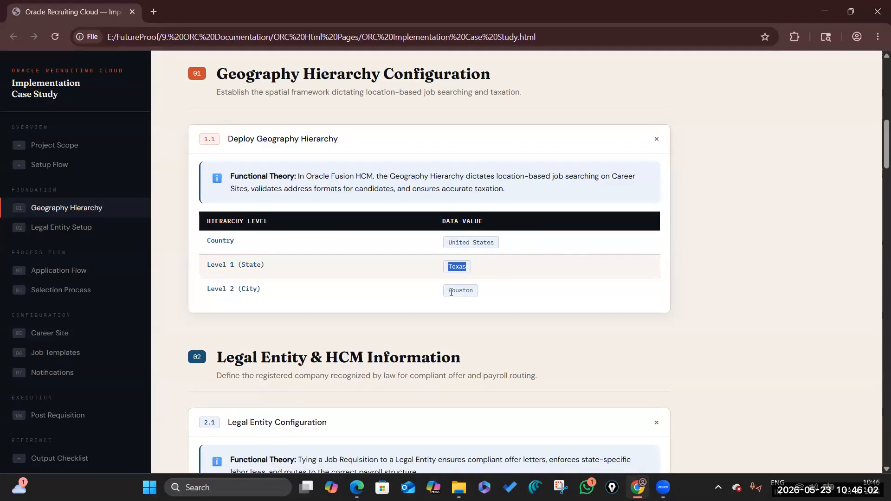
drag(450, 291, 475, 292)
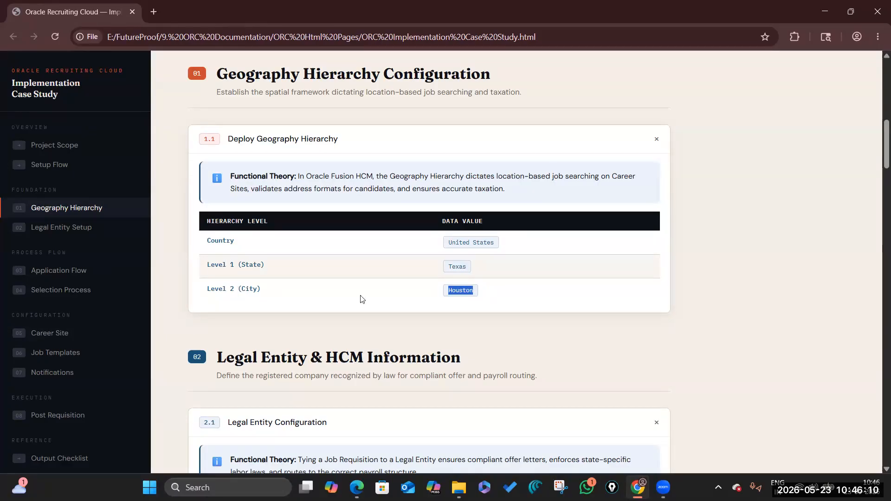
scroll(367, 244, down, 2)
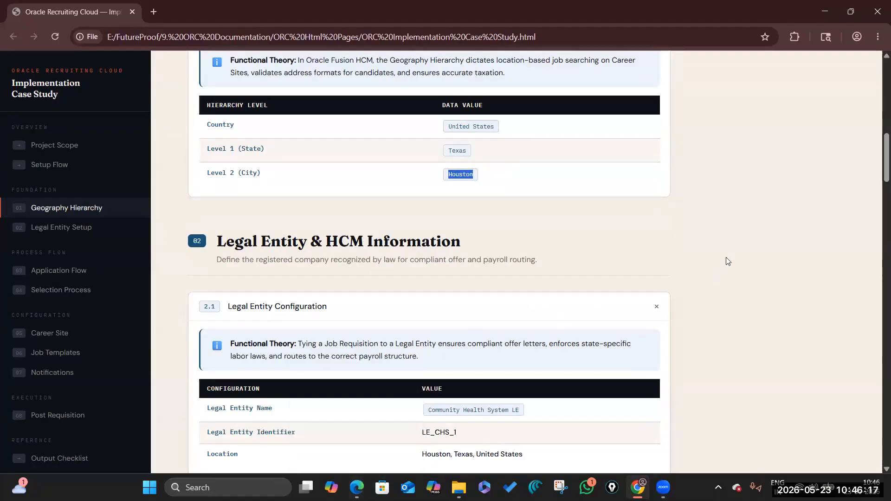
scroll(464, 256, up, 2)
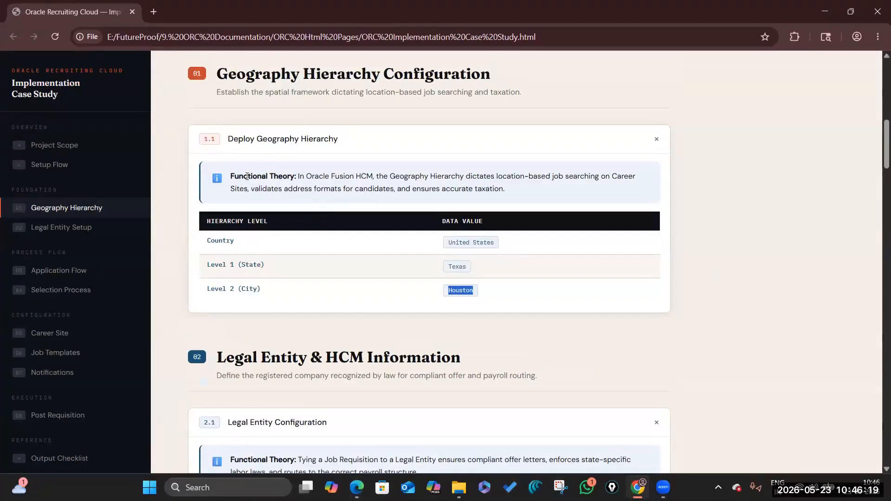
Step: Switch to the Oracle Fusion session in Microsoft Edge and open Setup and Maintenance
click(356, 487)
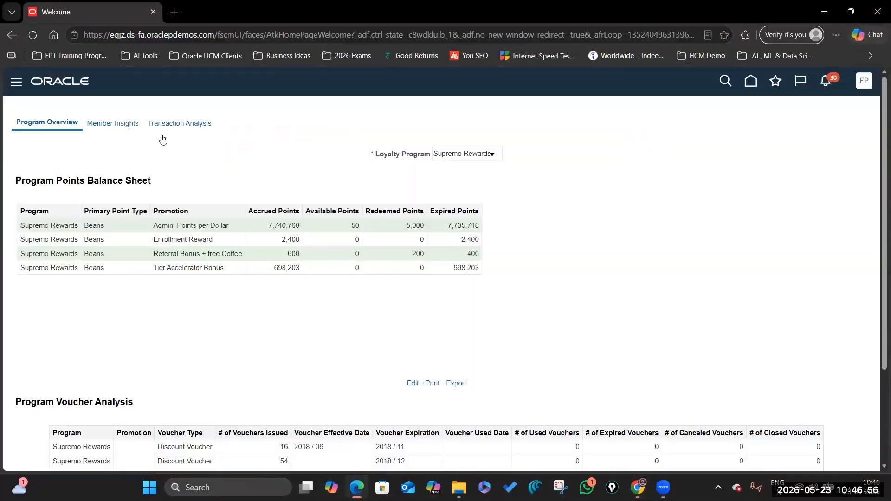
click(864, 80)
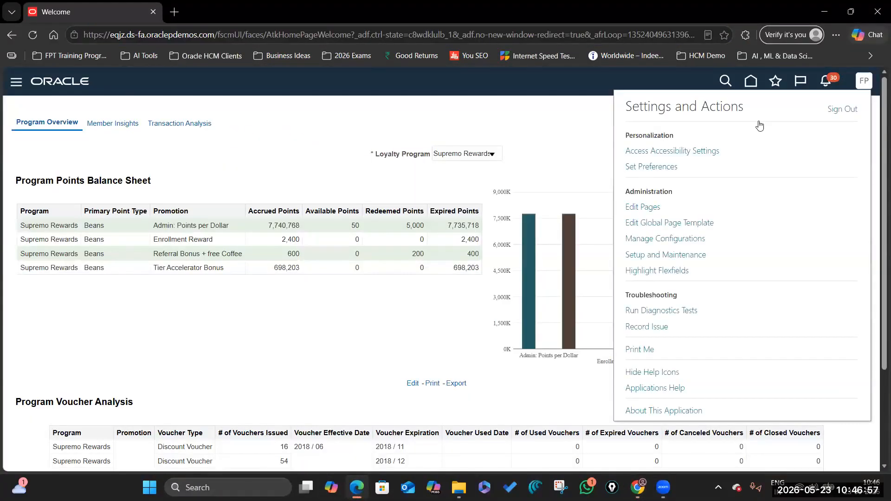
click(678, 256)
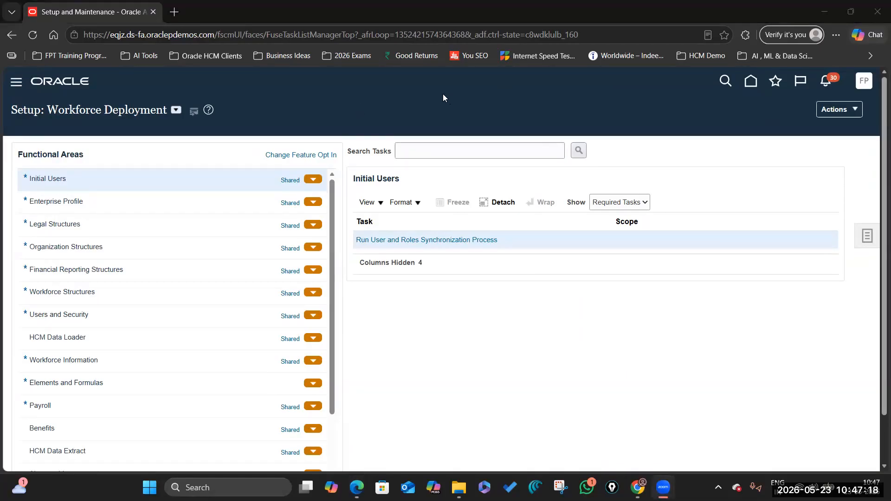
Step: Change the setup offering to Recruiting and Candidate Experience
click(176, 110)
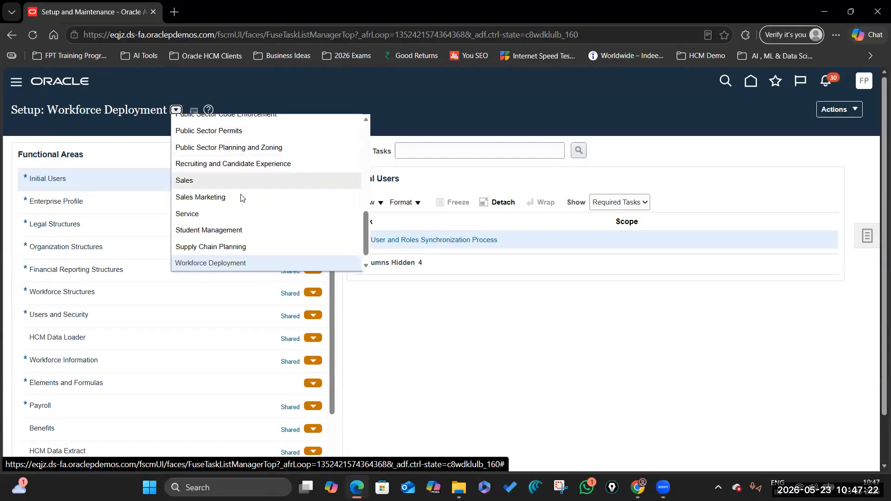
scroll(243, 199, down, 1)
scroll(243, 199, up, 7)
scroll(234, 204, down, 3)
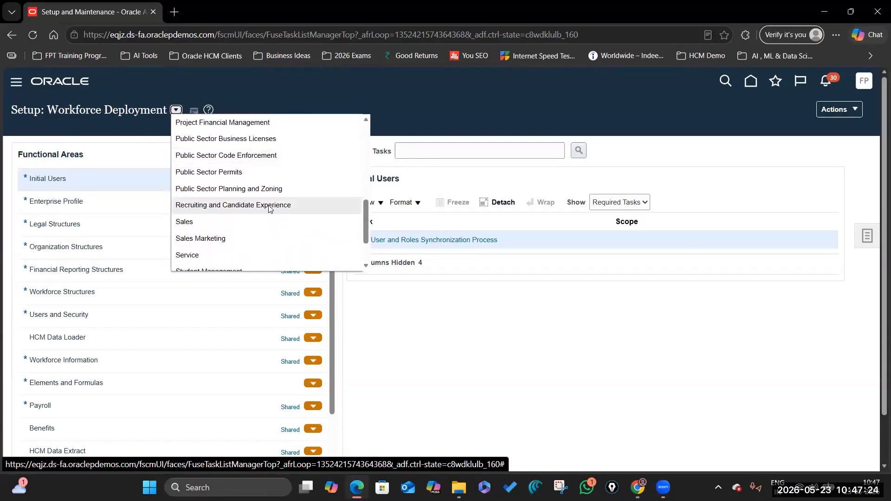
click(270, 205)
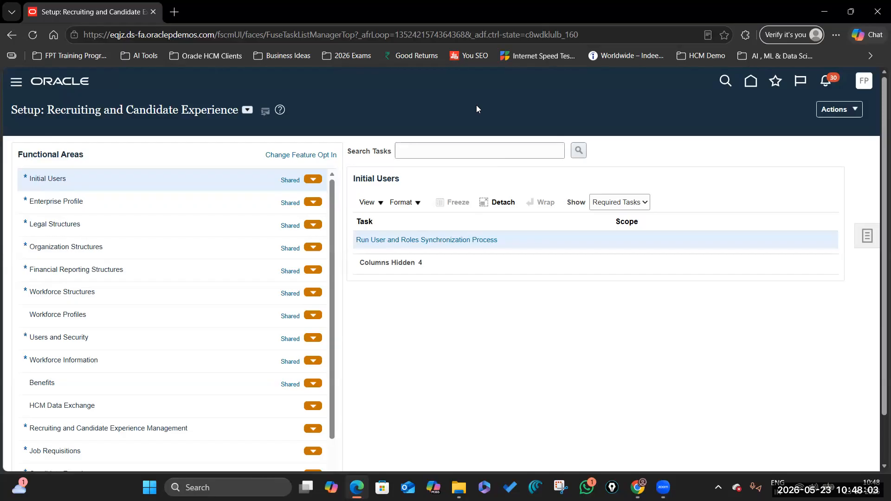
Step: Open the Geography Hierarchies task from the Recruiting and Candidate Experience Management functional area
scroll(39, 267, down, 3)
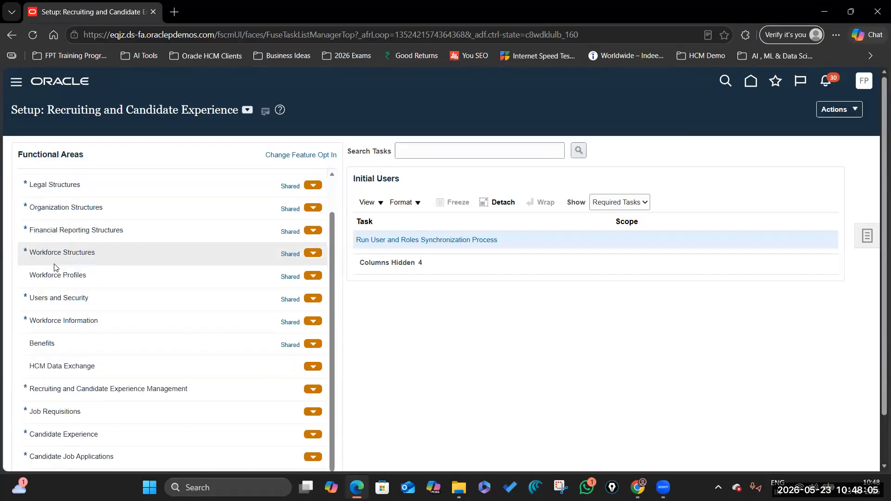
scroll(86, 281, up, 3)
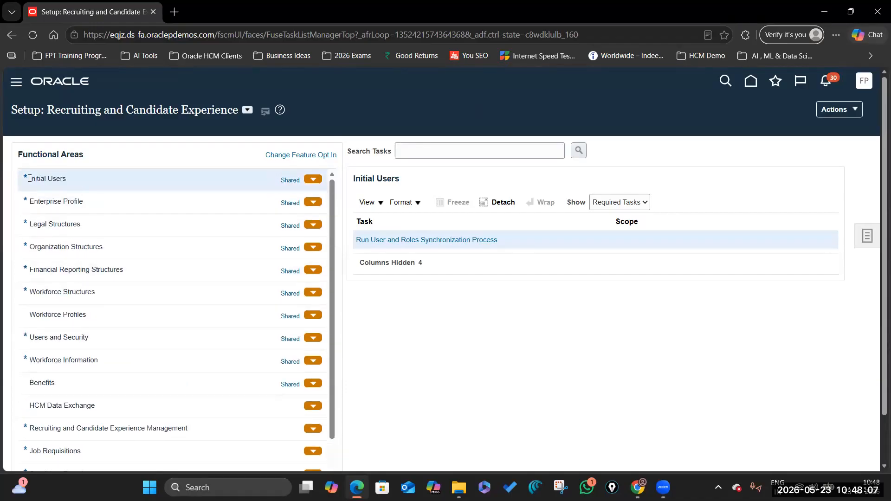
scroll(40, 312, down, 2)
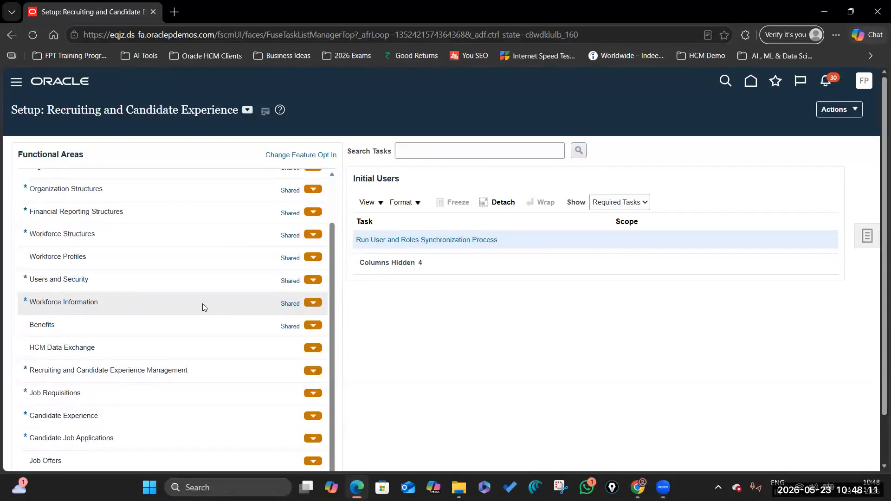
click(186, 304)
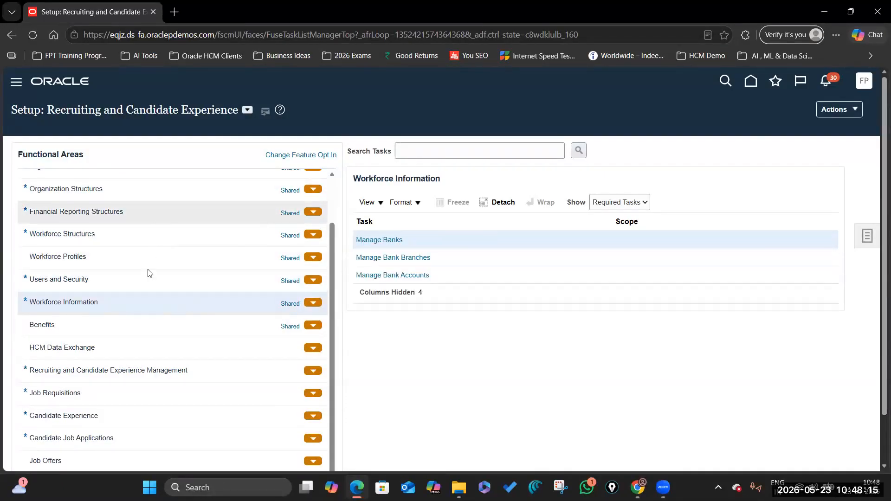
scroll(155, 269, down, 5)
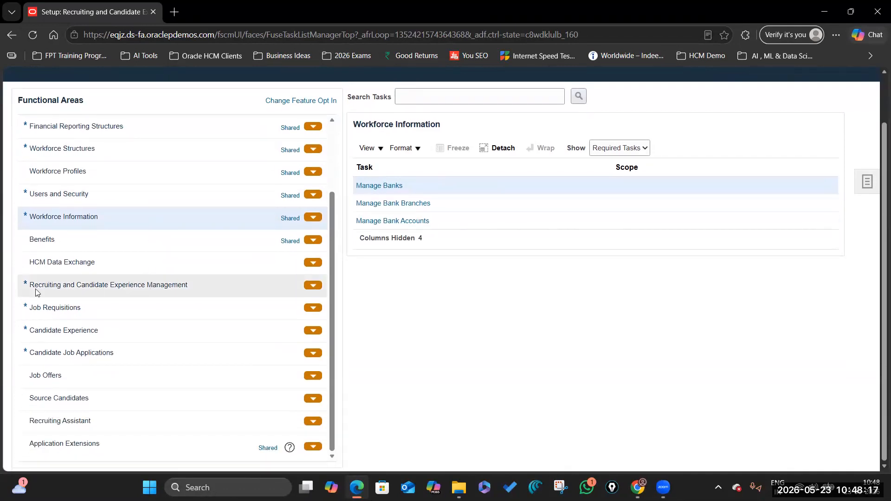
click(138, 285)
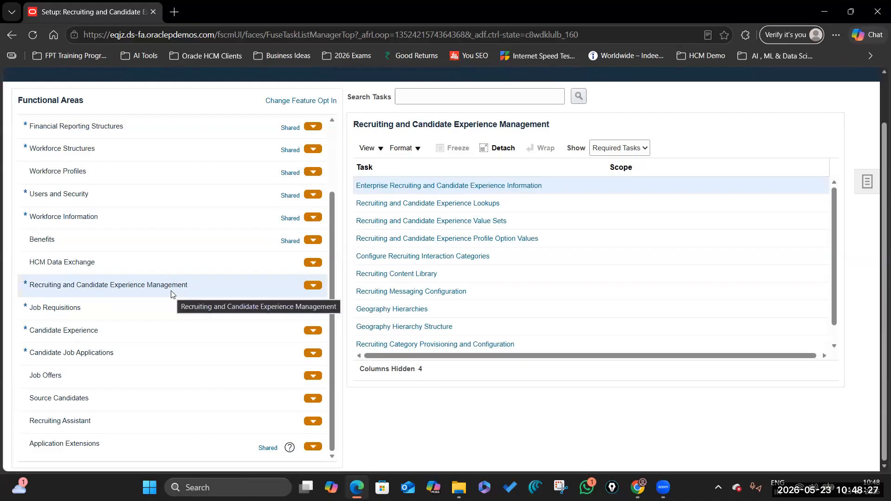
scroll(171, 294, up, 3)
scroll(601, 307, down, 1)
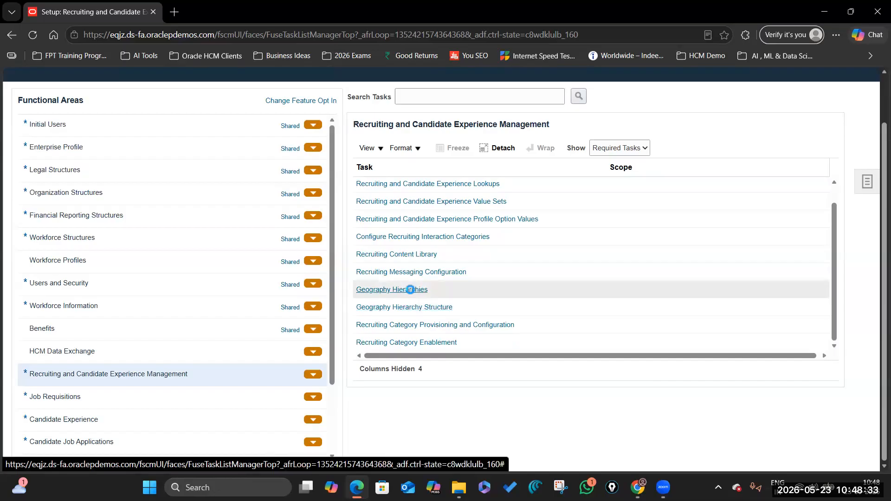
click(411, 290)
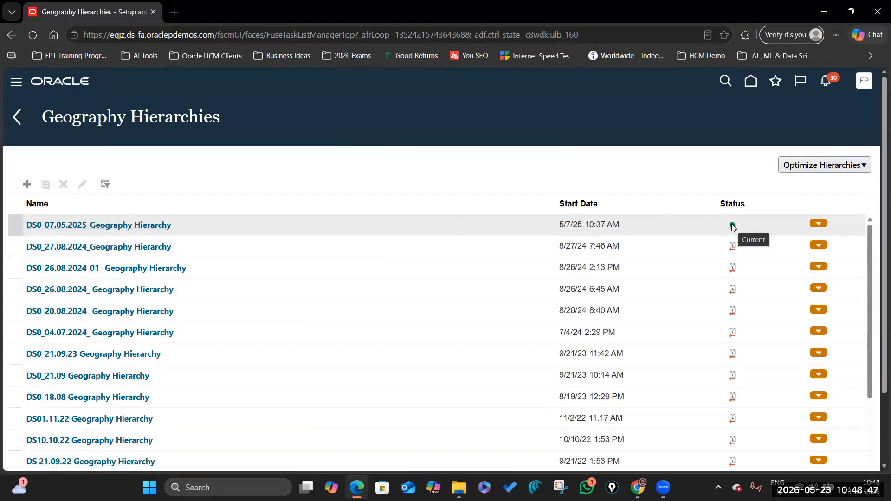
Step: Check the actions available for the current DS0_07.05.2025_Geography Hierarchy, and open it to examine the cities under the TX state
click(817, 223)
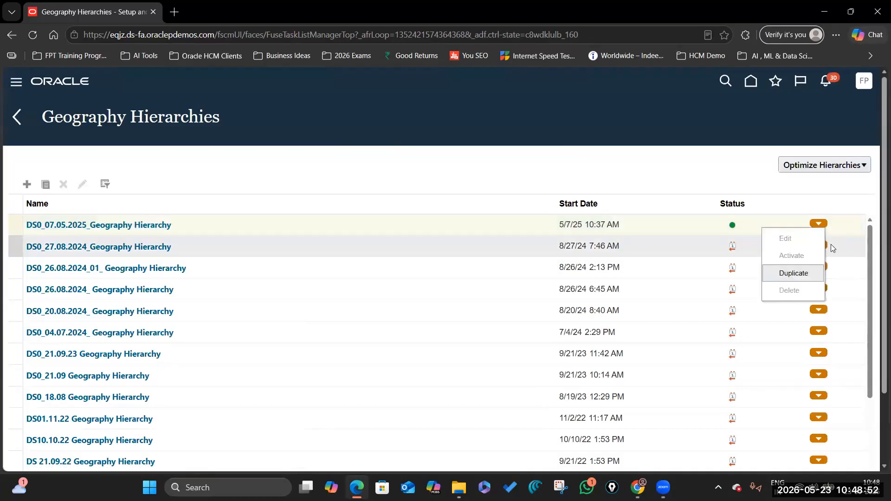
click(825, 188)
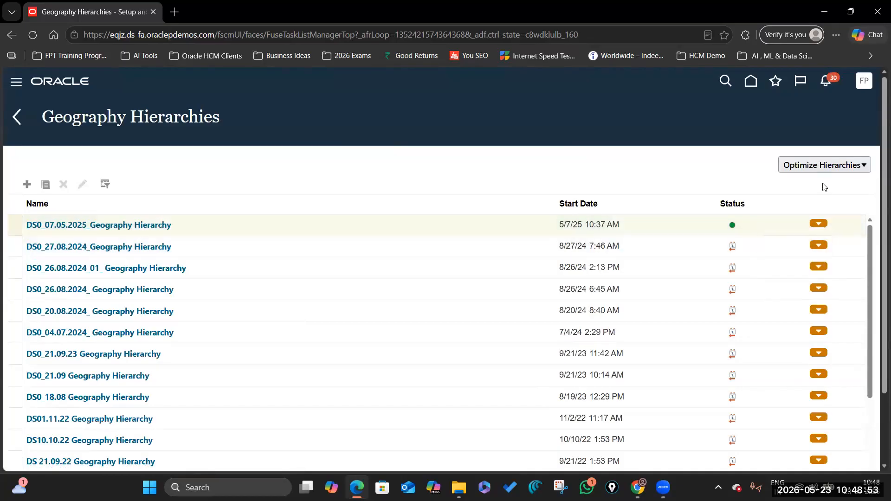
click(104, 226)
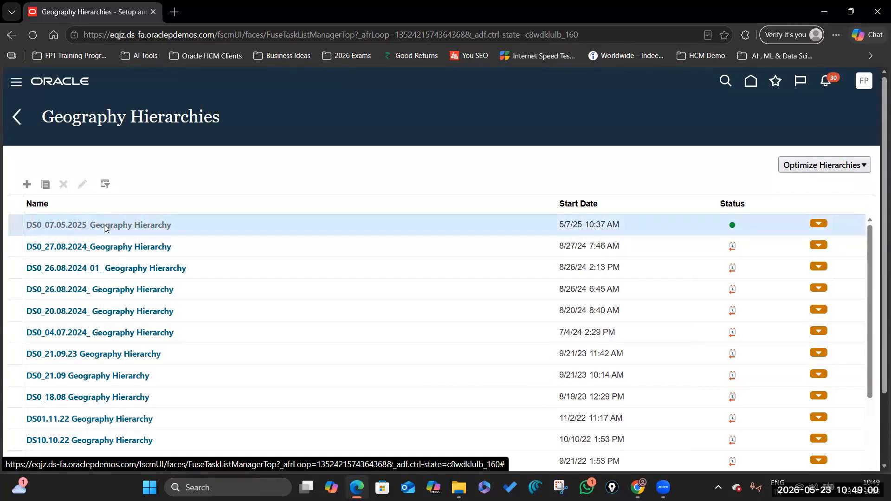
scroll(402, 274, down, 5)
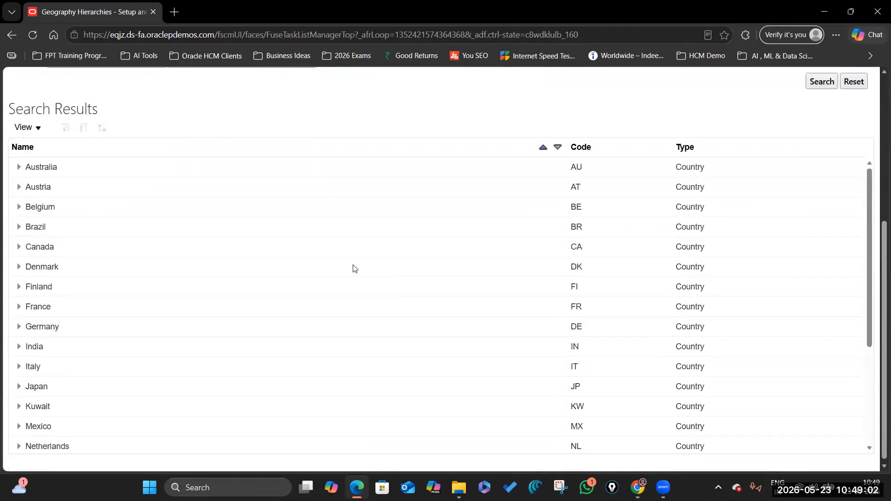
scroll(31, 281, down, 3)
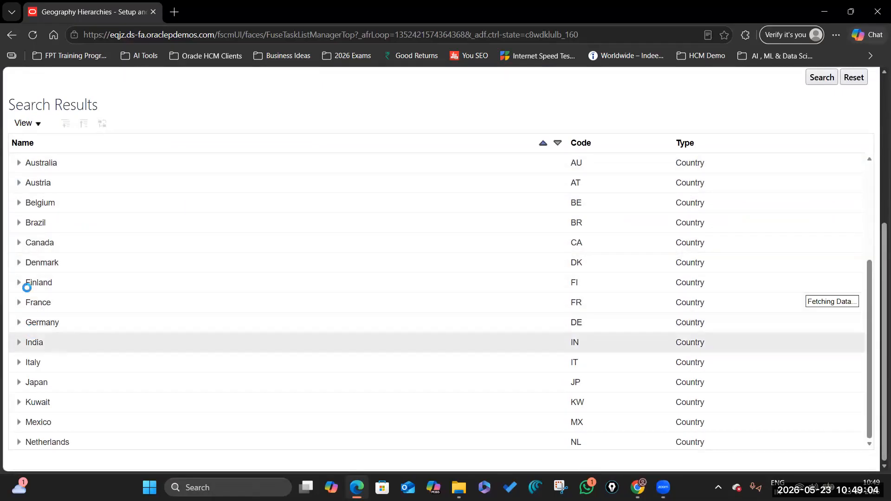
scroll(170, 389, down, 1)
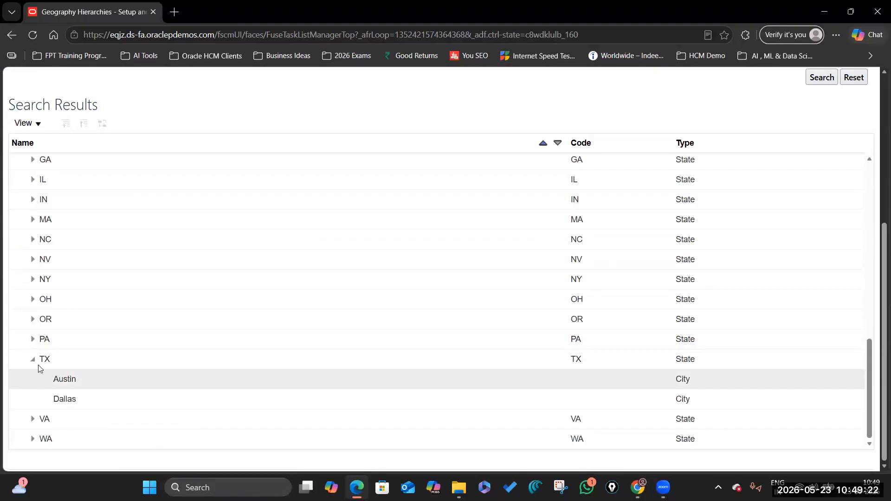
Step: Examine the United States branch of the geography hierarchy, including its states and the cities under TX
scroll(141, 292, up, 2)
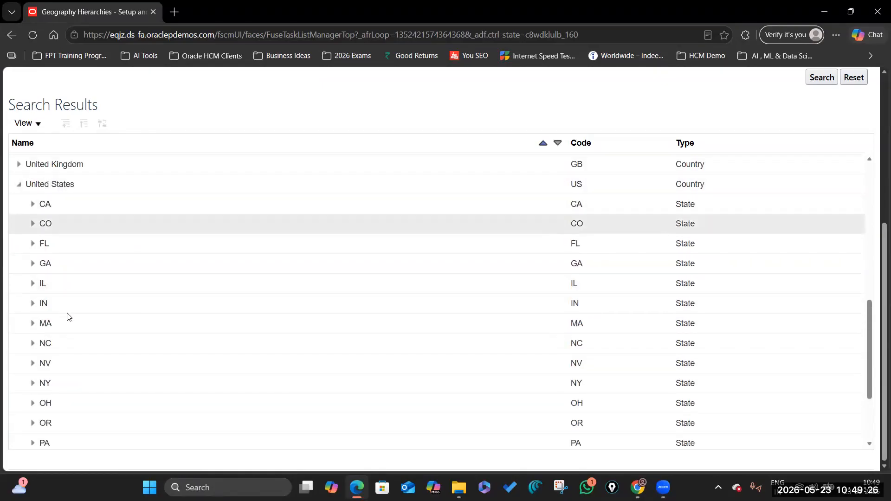
scroll(48, 373, down, 2)
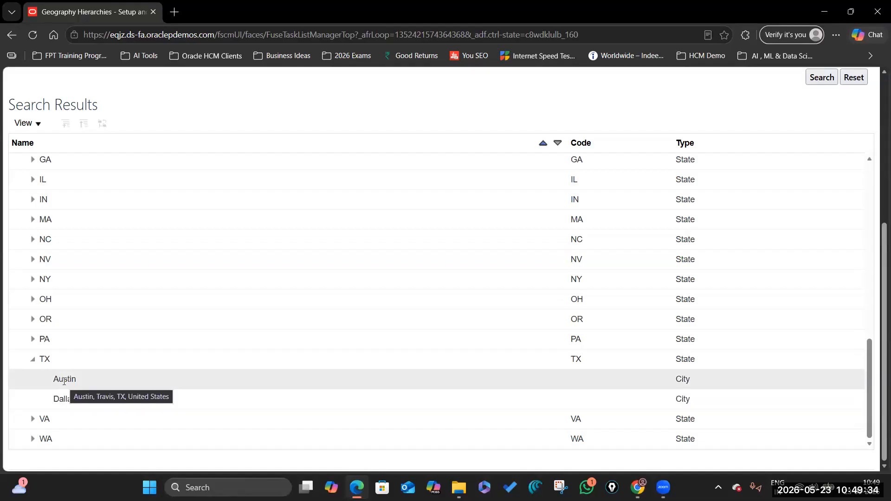
scroll(50, 308, up, 5)
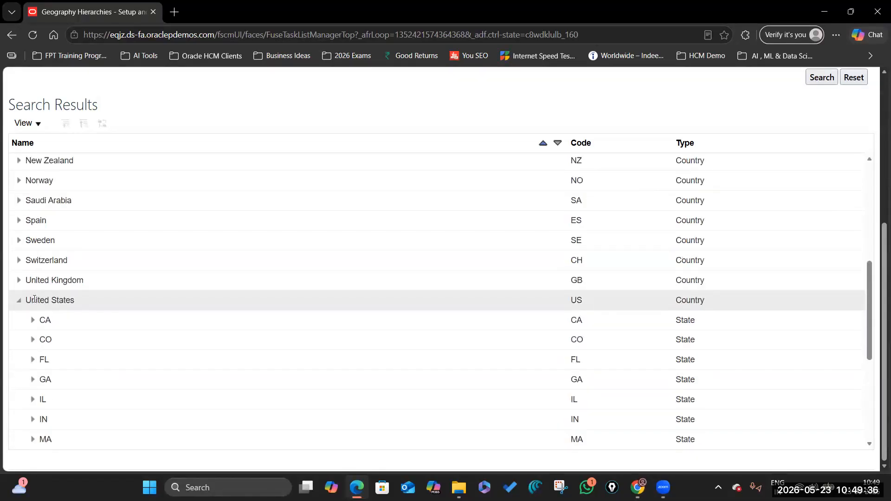
scroll(75, 306, down, 5)
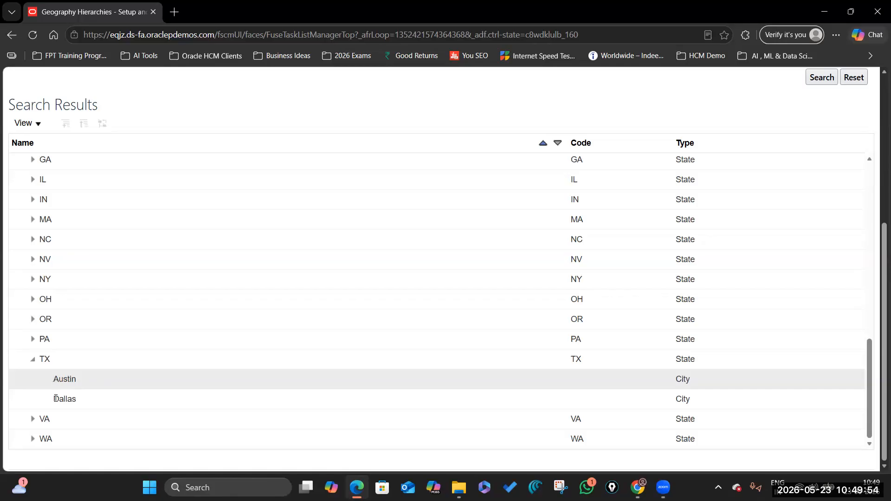
scroll(122, 351, up, 10)
scroll(121, 352, up, 3)
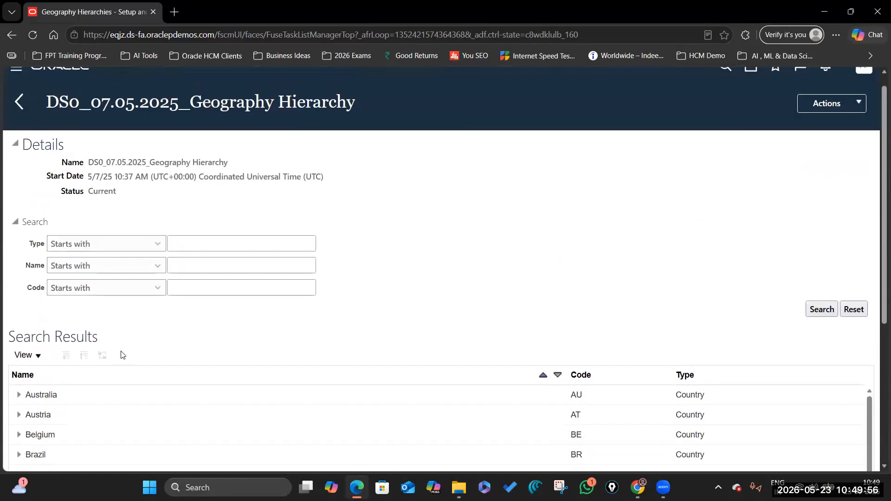
Step: Expand India in the geography hierarchy to examine what is under Bangalore and Delhi, and collapse the country again
scroll(121, 352, down, 5)
scroll(20, 267, up, 4)
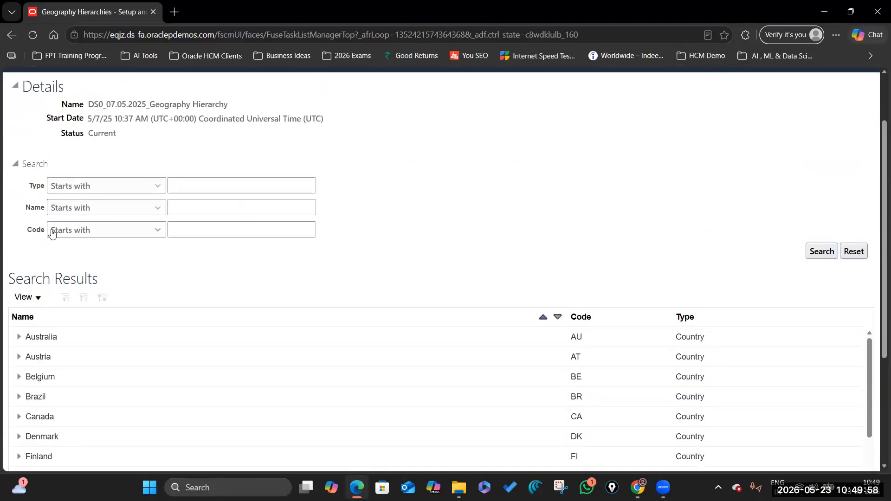
click(153, 231)
click(288, 274)
scroll(1, 358, down, 3)
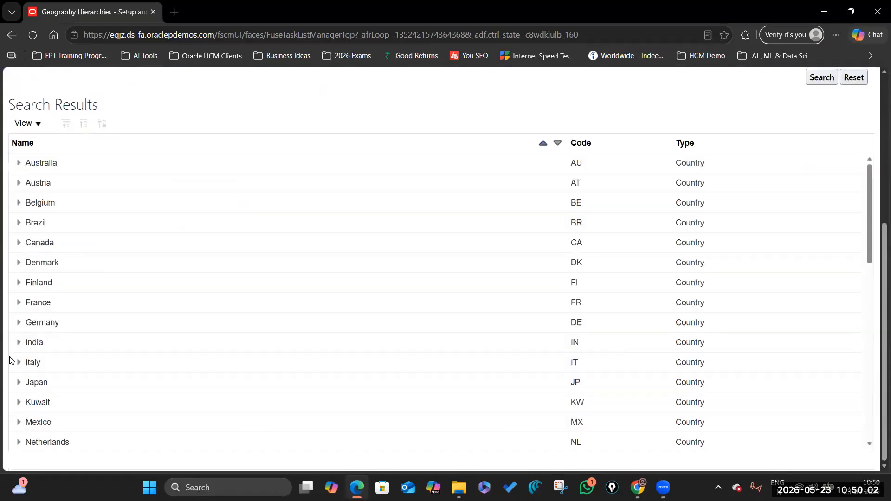
click(19, 342)
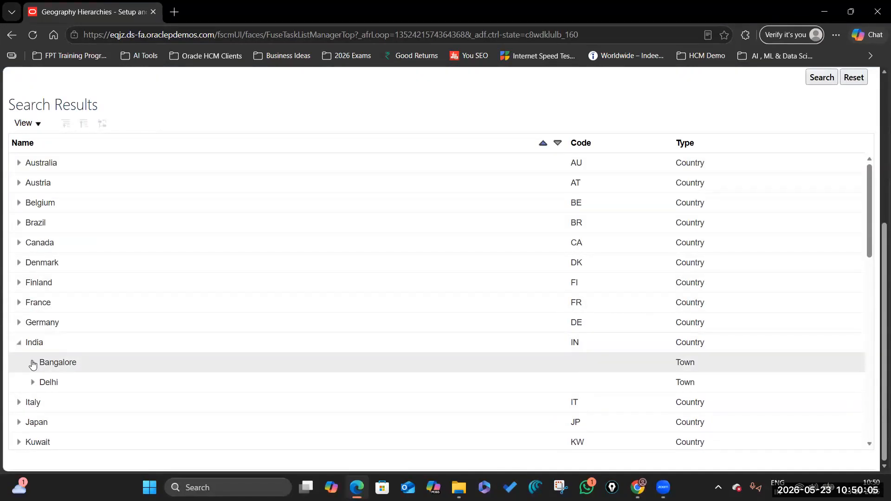
click(34, 363)
click(33, 382)
click(19, 342)
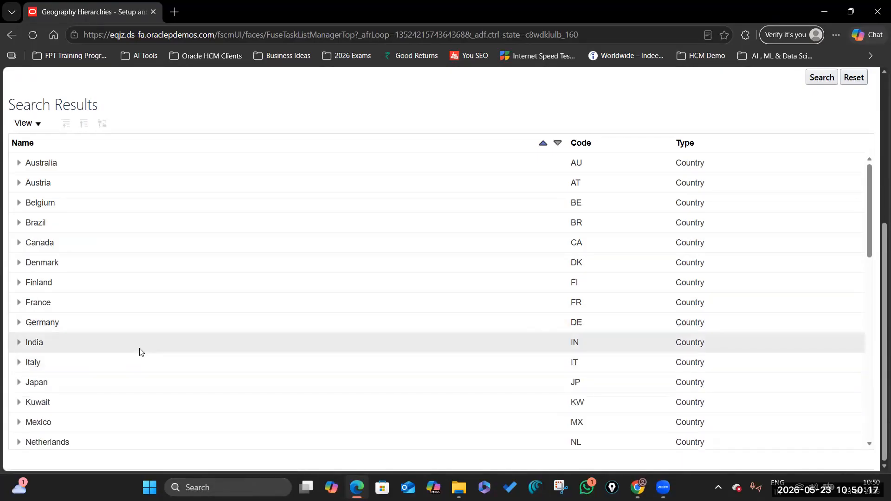
Step: Review the cities under TX once more and check the actions available for DS0_07.05.2025_Geography Hierarchy
scroll(152, 372, down, 9)
scroll(151, 367, down, 3)
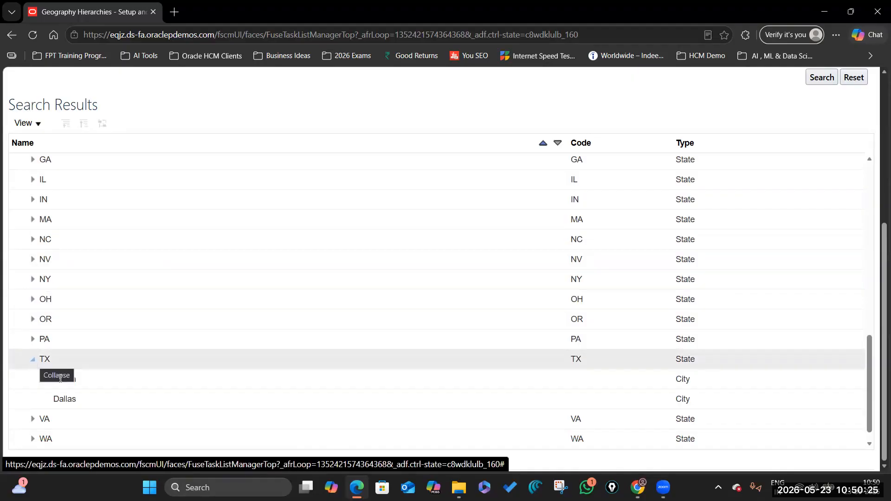
scroll(121, 351, up, 3)
scroll(121, 351, up, 10)
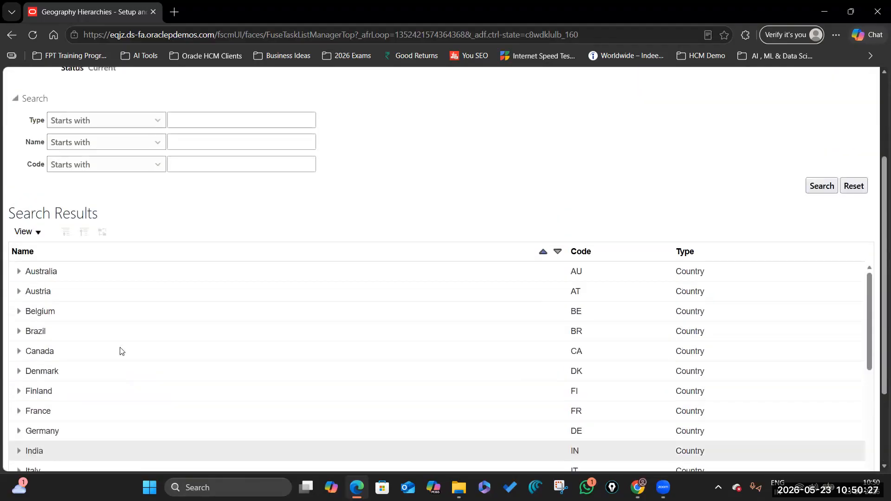
click(860, 121)
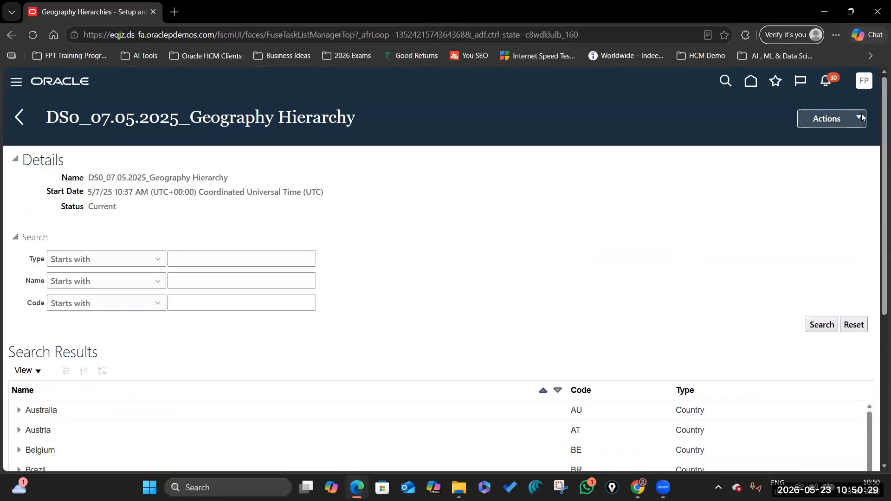
click(680, 186)
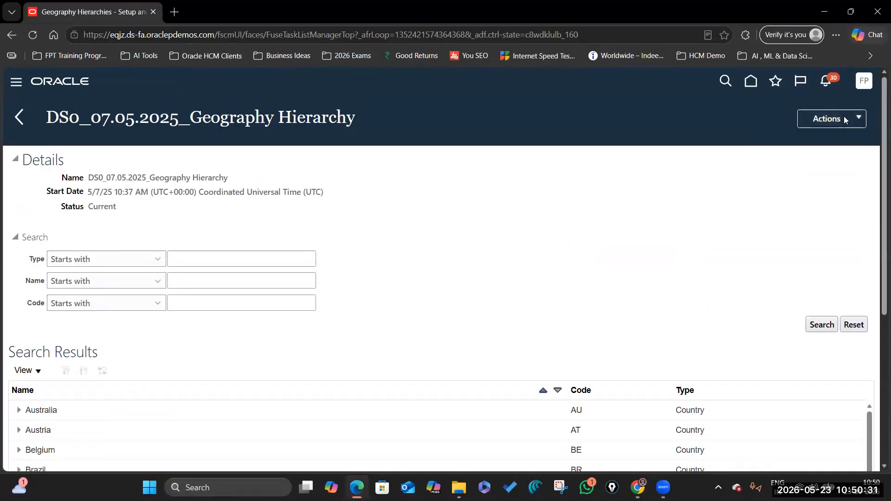
click(859, 116)
click(707, 269)
Step: Open the Geography Hierarchy Structure task from the setup task list and check the levels defined for country code US
click(19, 117)
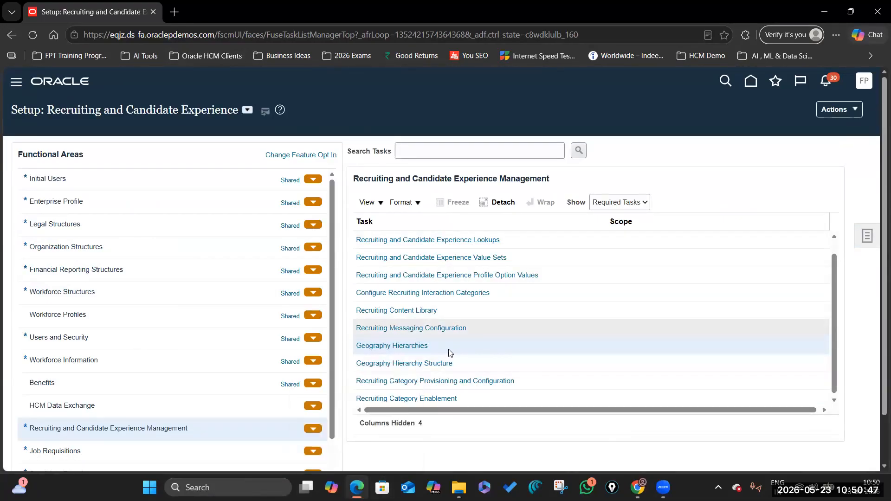
click(423, 365)
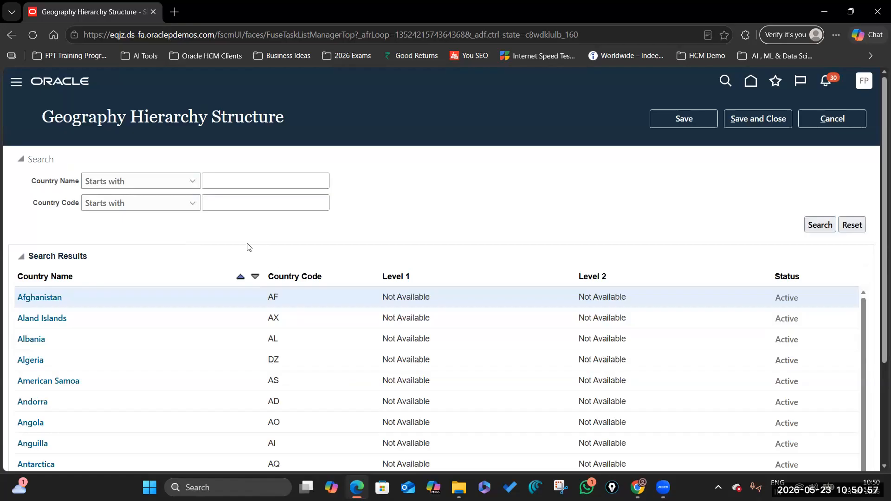
click(222, 202)
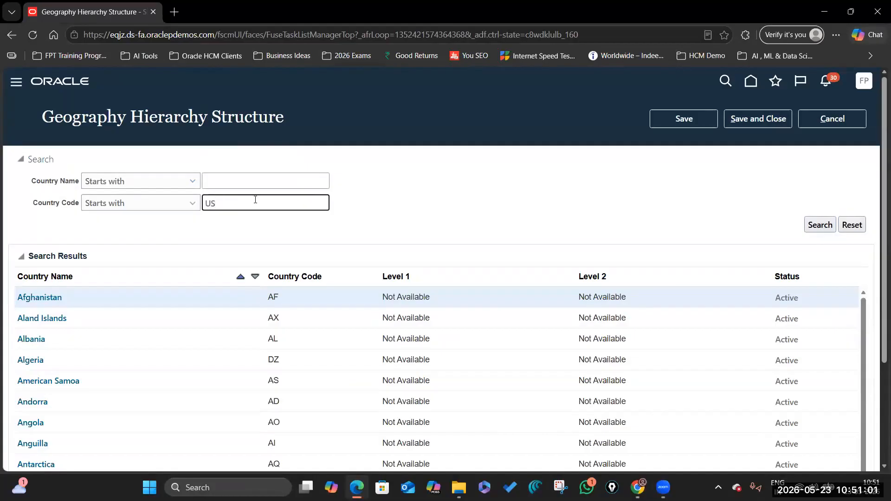
key(Return)
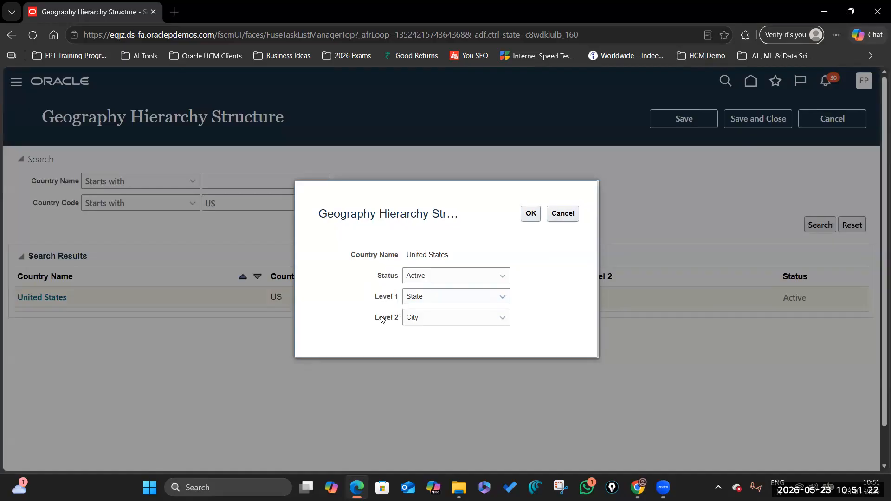
click(532, 215)
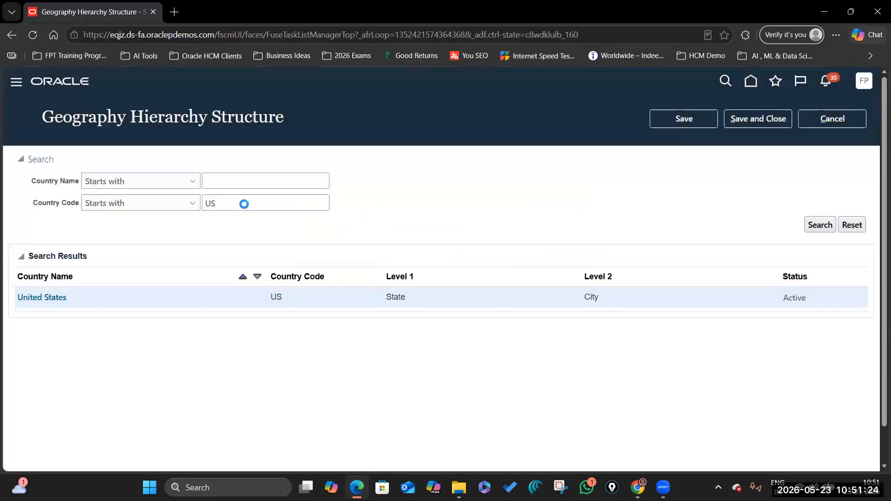
Step: Search the hierarchy structures for country code IN and open India's record for editing
double_click(247, 203)
key(BackSpace)
text(In)
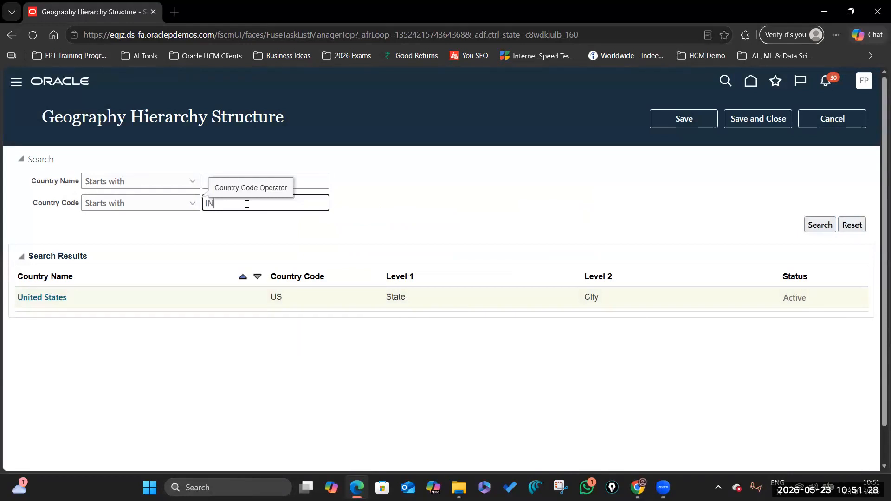
click(819, 225)
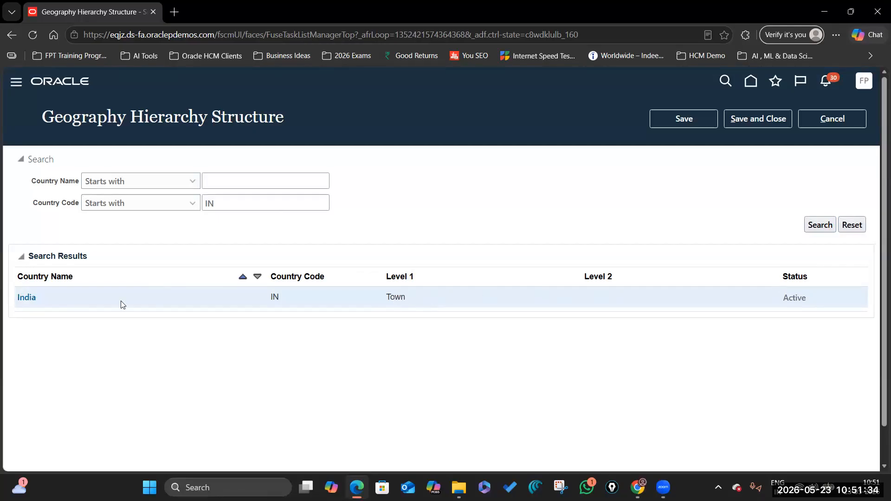
click(28, 298)
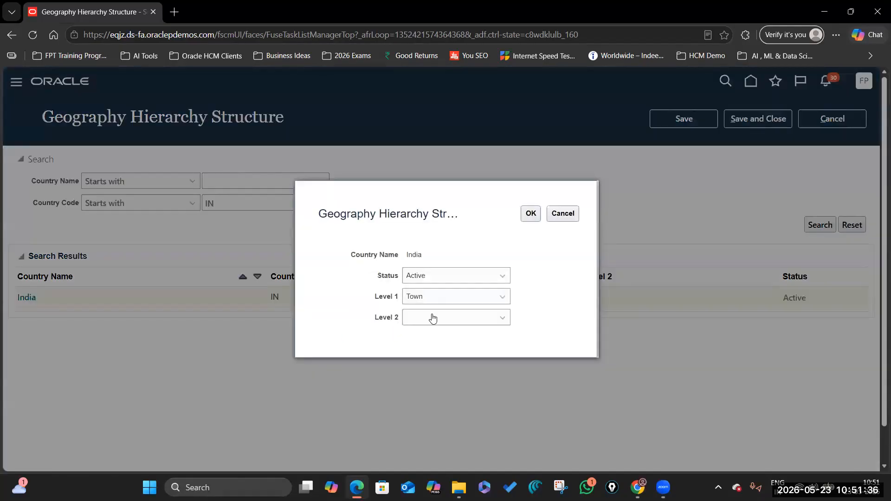
Step: Set India's Level 1 to State and Level 2 to Town, and save and close the Geography Hierarchy Structure
click(502, 297)
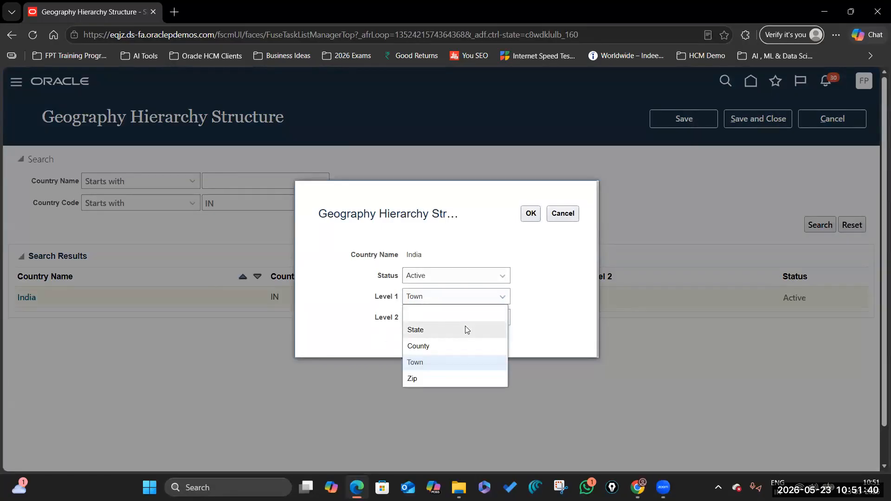
click(438, 329)
click(486, 318)
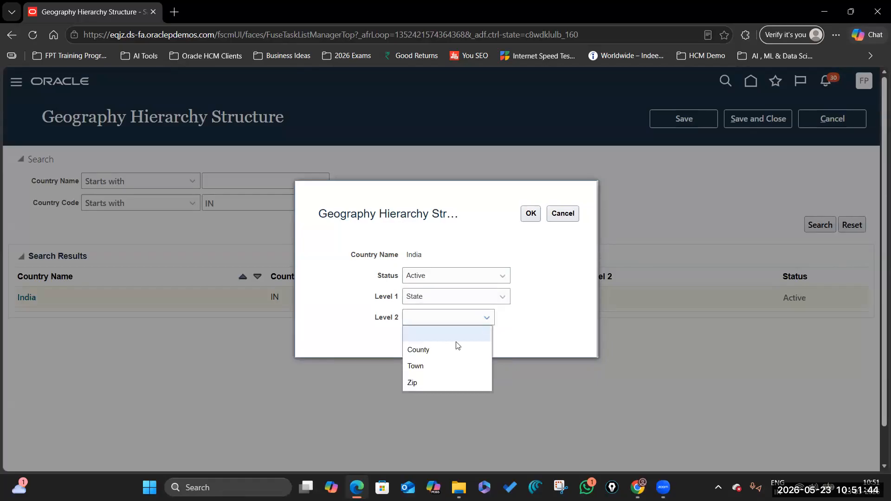
click(439, 366)
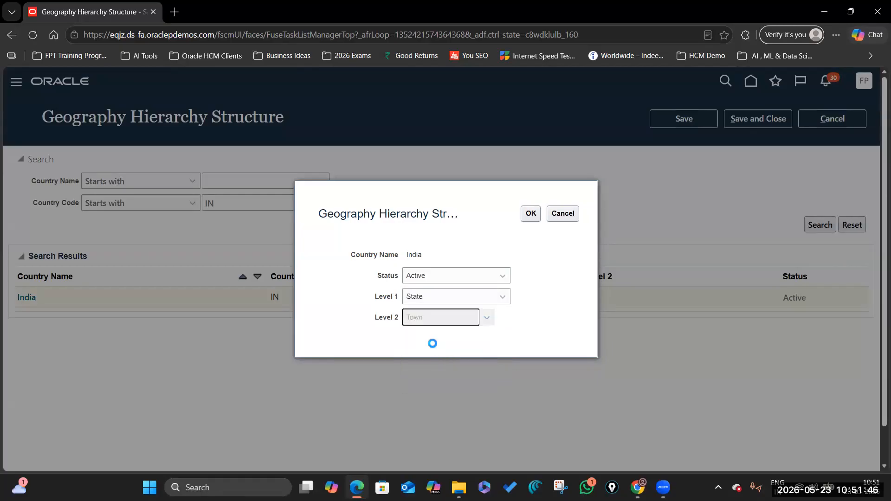
click(531, 215)
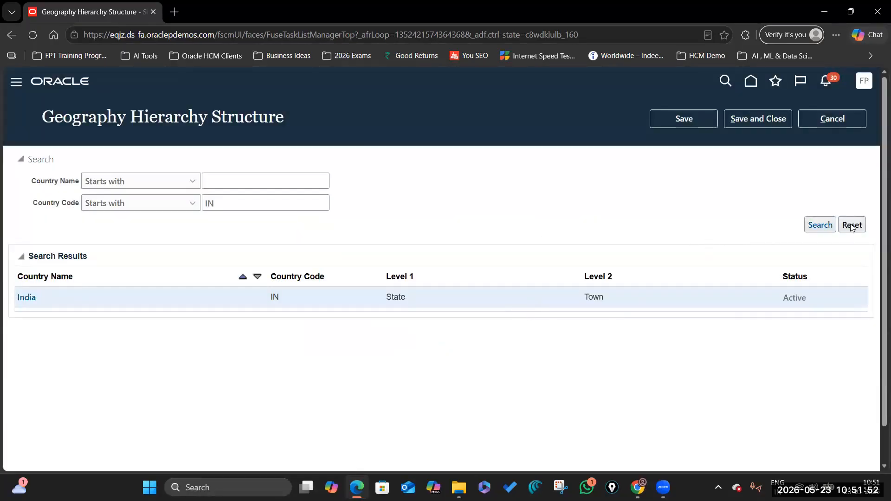
click(770, 122)
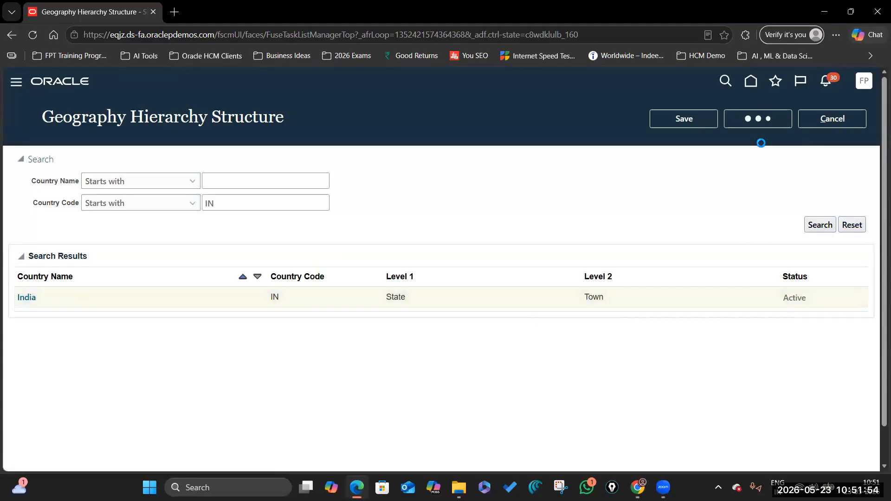
Step: Open the Geography Hierarchies task and look through the country list of the draft geography hierarchy
click(408, 346)
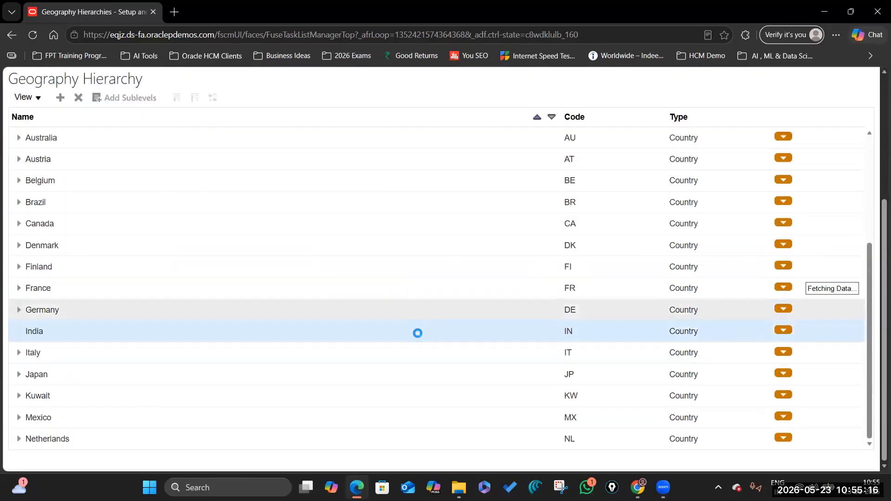
scroll(415, 332, up, 5)
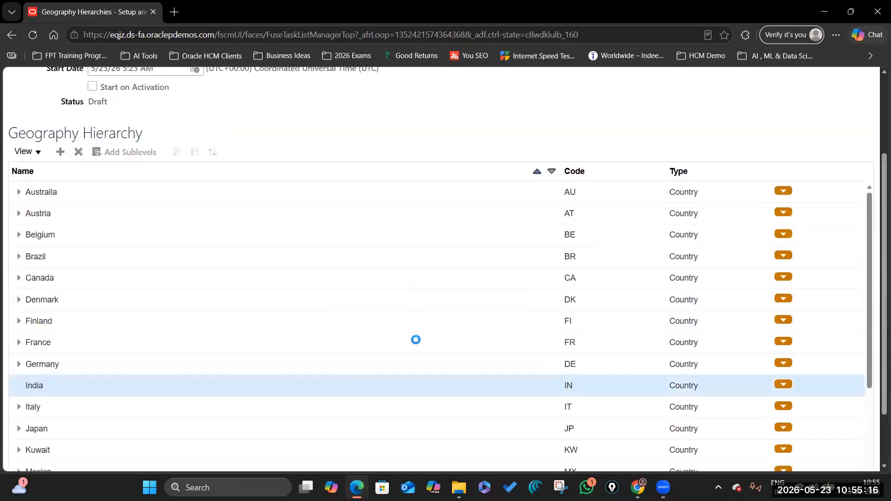
click(833, 119)
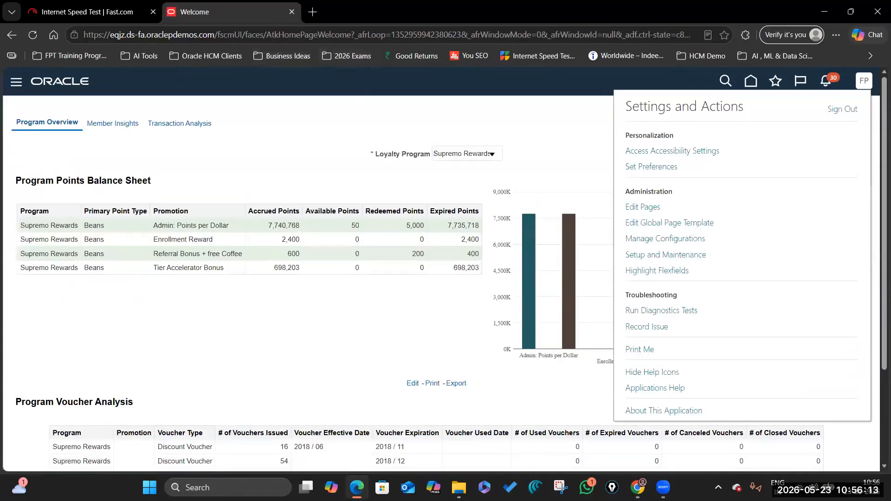
Step: Switch to the implementation case study in Chrome and read the required Geography Hierarchy and Legal Entity Configuration values
key(alt+Tab)
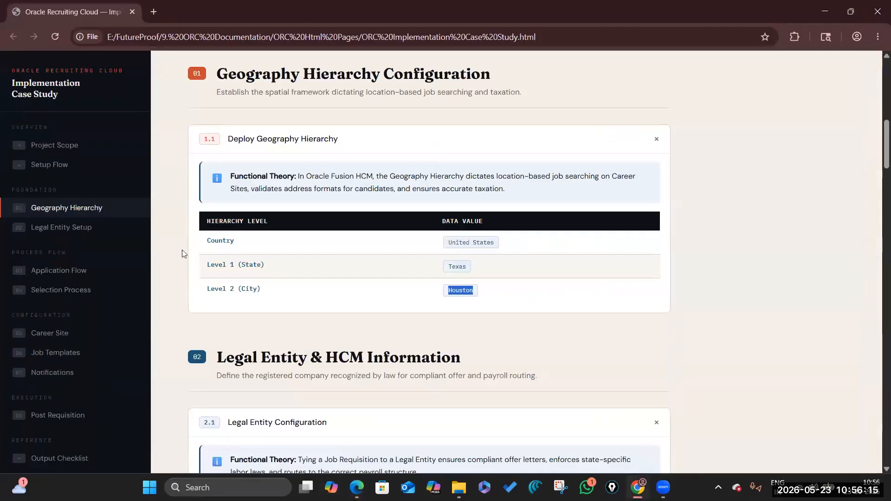
click(82, 229)
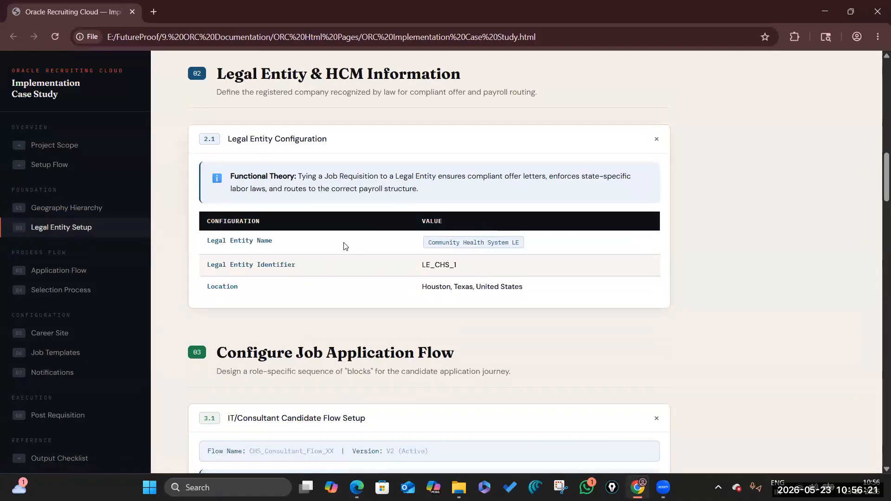
scroll(360, 332, up, 5)
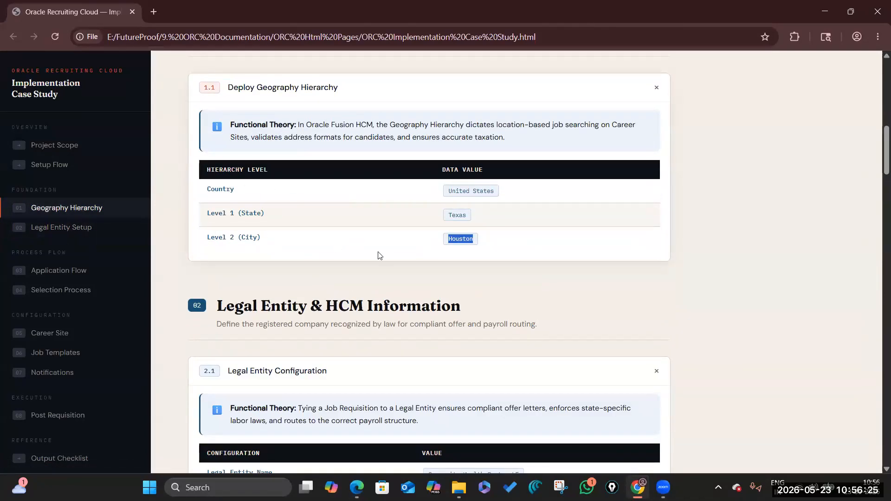
scroll(336, 219, down, 1)
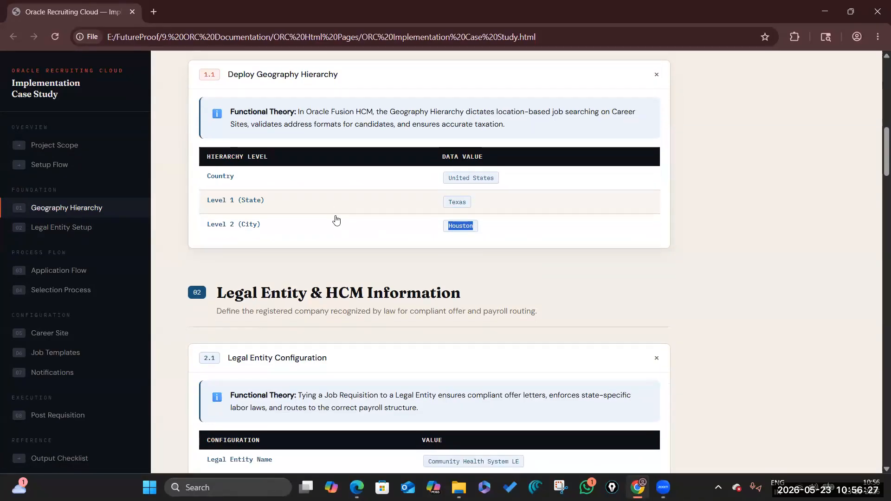
scroll(337, 220, down, 3)
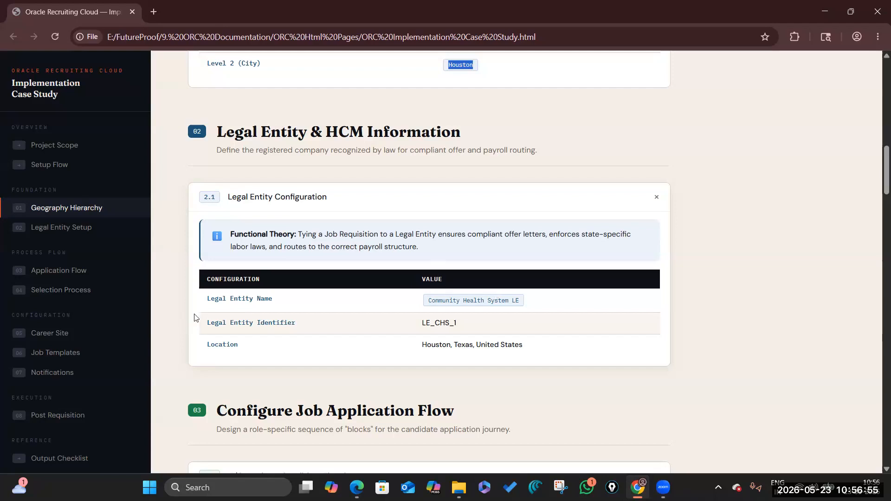
drag(207, 298, 270, 298)
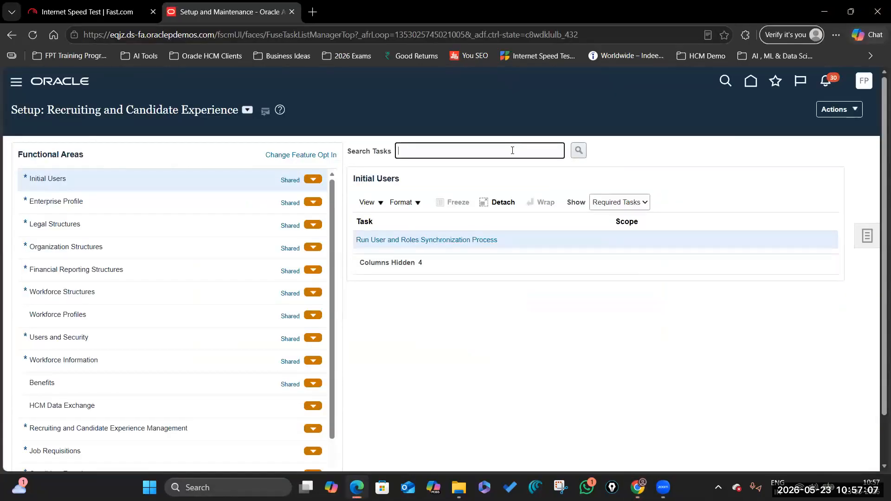
Step: Search the setup tasks for manage legal Entity and open the scope selection of the Manage Legal Entity task
text(manage legal E)
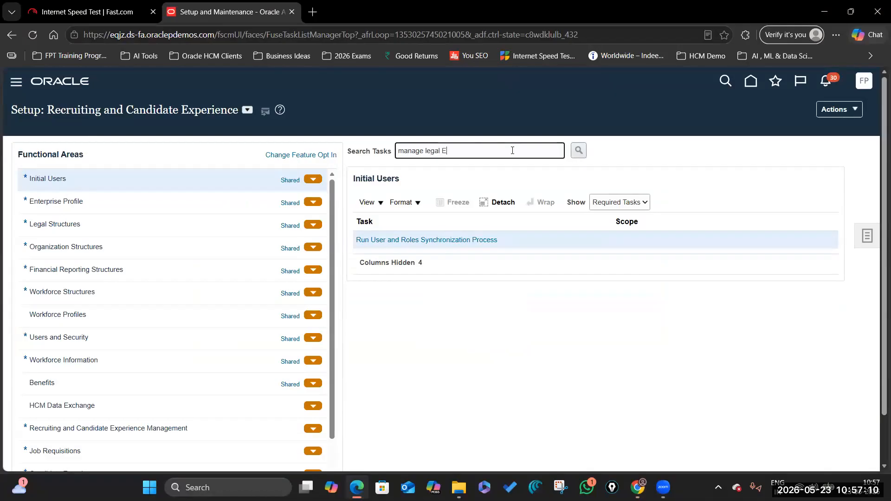
text(ntity)
key(Return)
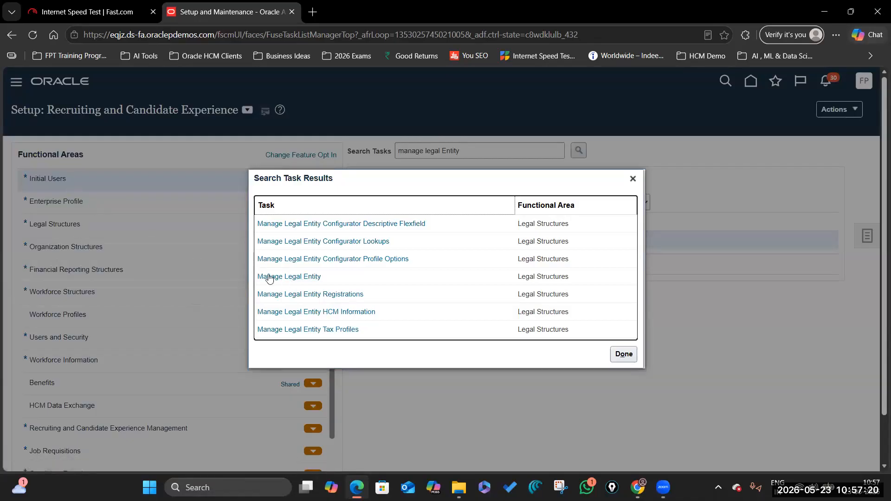
click(283, 278)
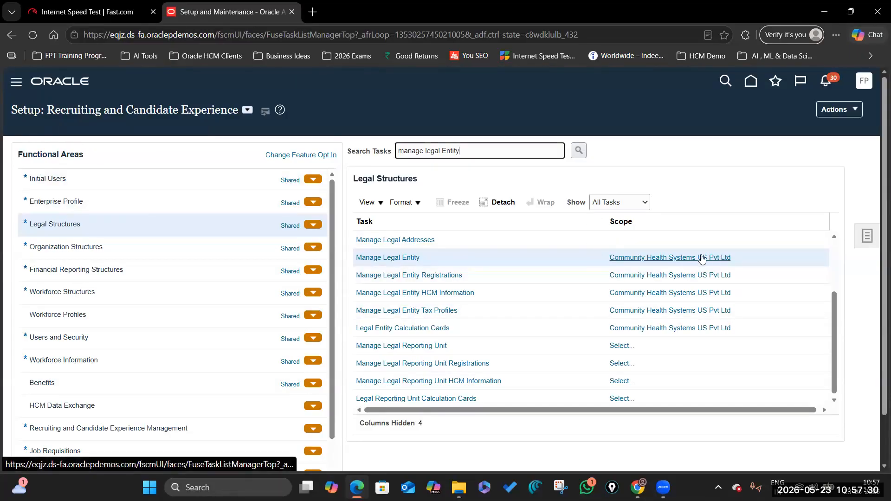
click(685, 262)
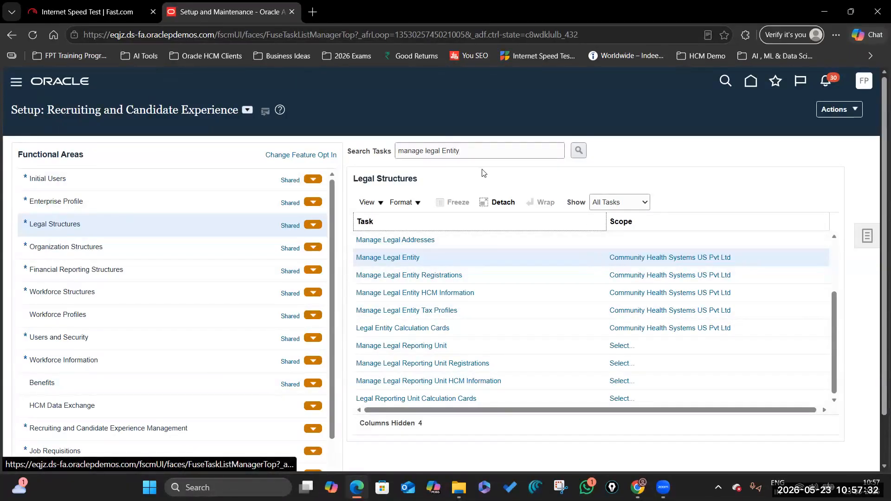
Step: Copy the legal entity name Community Health System LE from the case study in Chrome into the Name of the new United States legal entity
key(alt+Tab)
key(Tab)
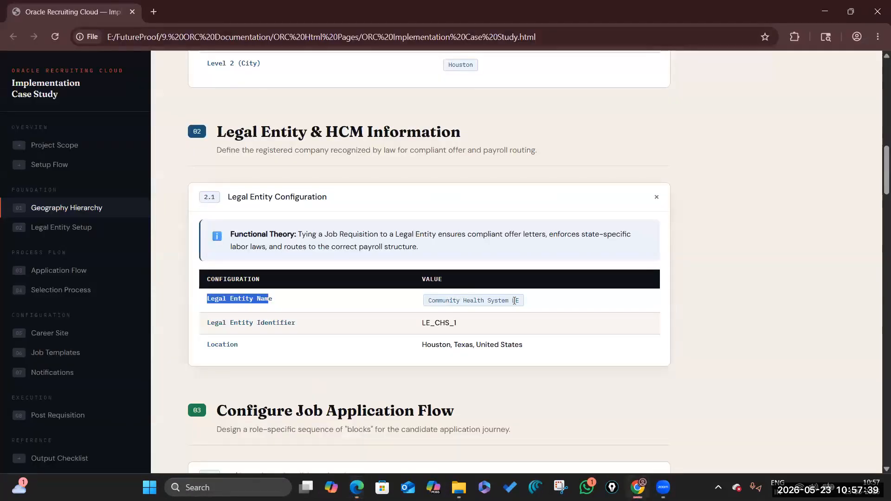
key(alt+Tab)
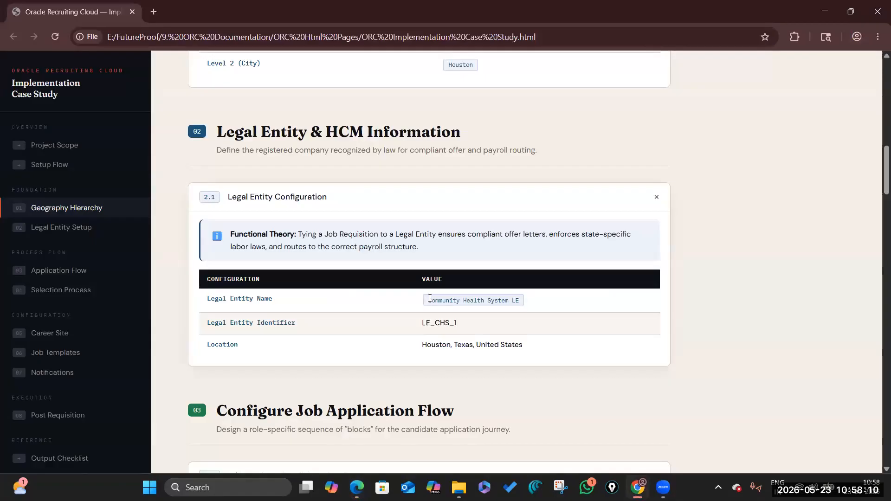
drag(429, 300, 520, 304)
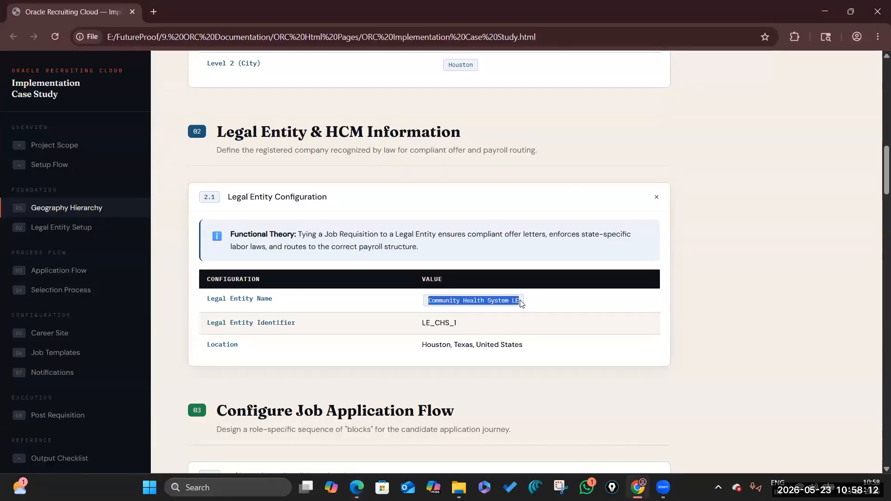
key(ctrl+c)
key(alt+Tab)
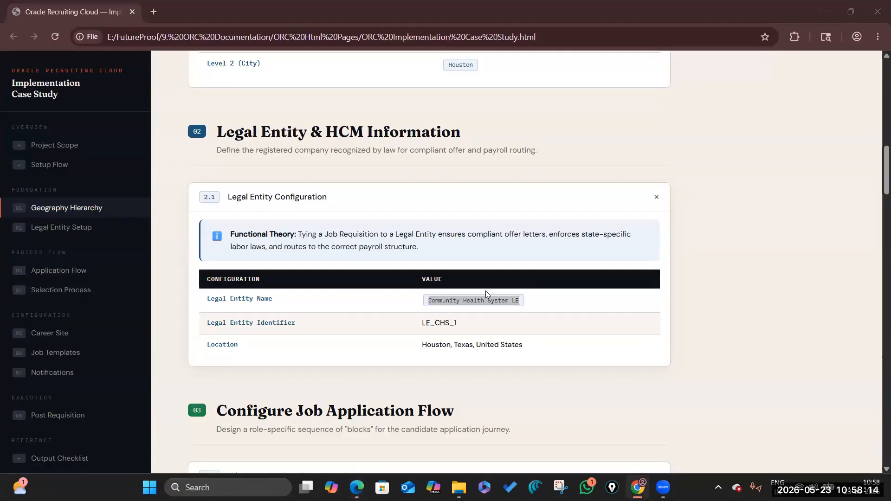
click(282, 175)
key(ctrl+v)
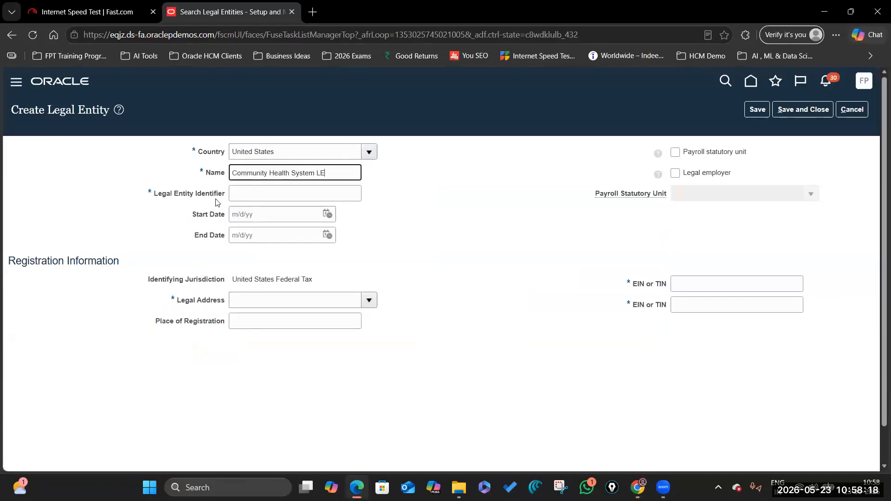
Step: Set the new legal entity's identifier to CHS LEI 6945 and its start date to 1/1/51
click(268, 195)
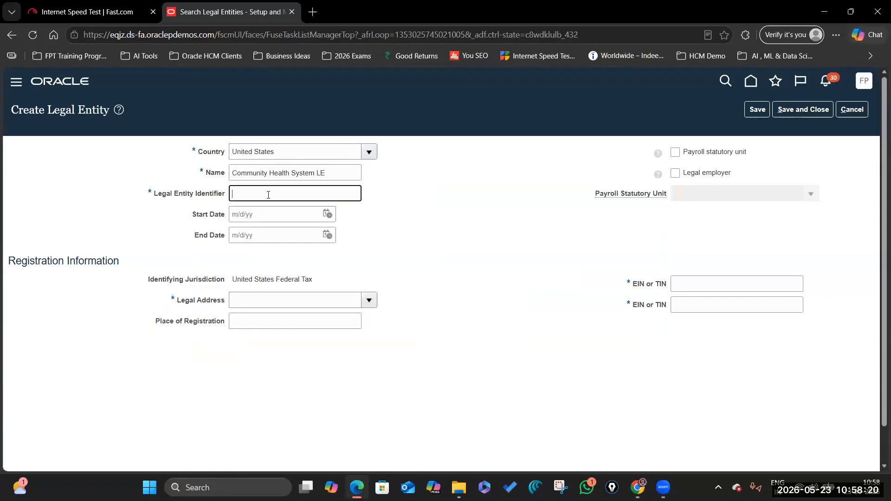
click(281, 217)
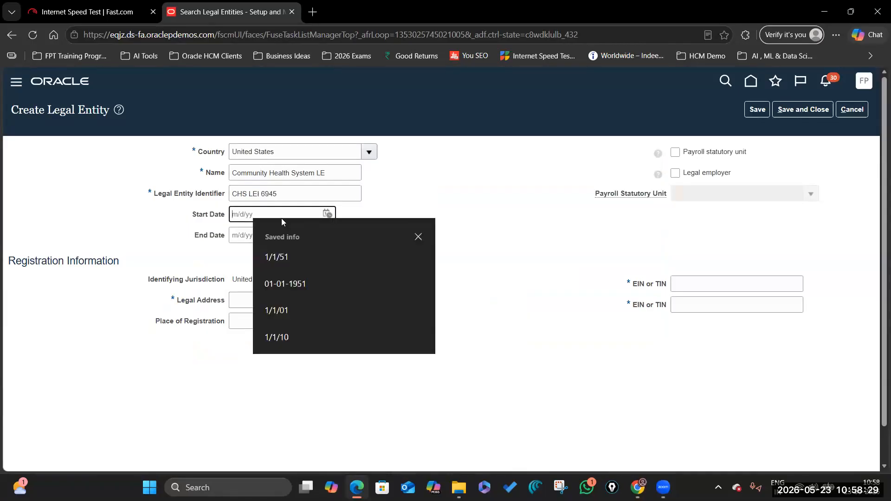
text(1/1/)
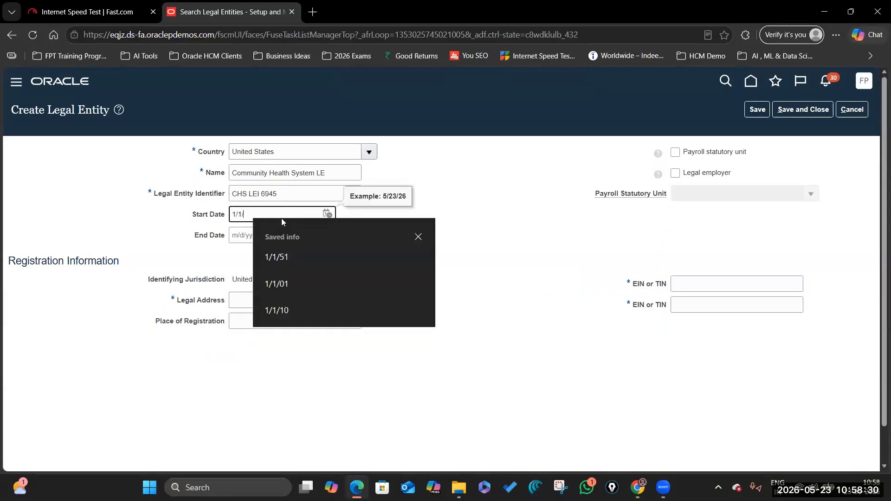
text(109)
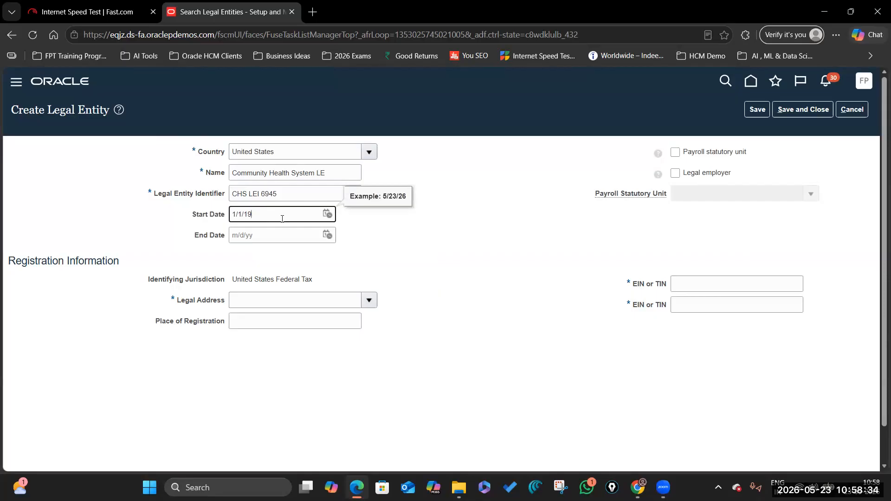
key(BackSpace)
text(9)
key(Tab)
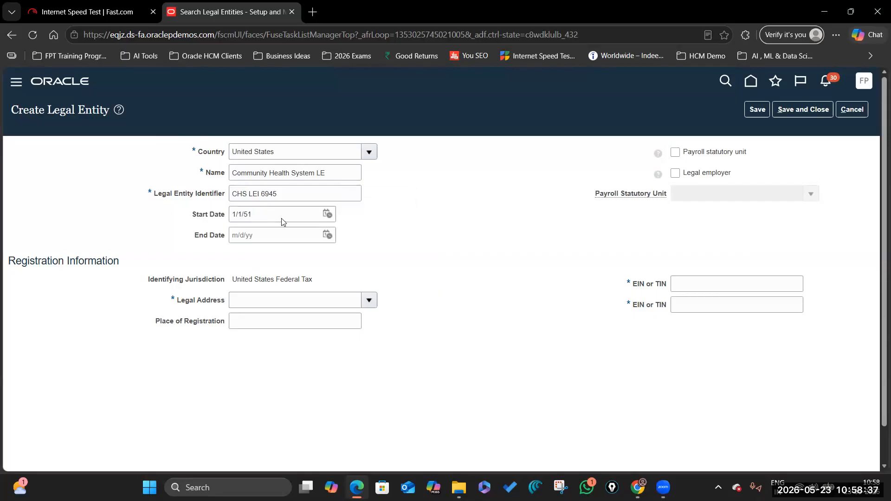
Step: Try to find a legal address in Texas matching the case study's location, and cancel the new legal entity
click(370, 301)
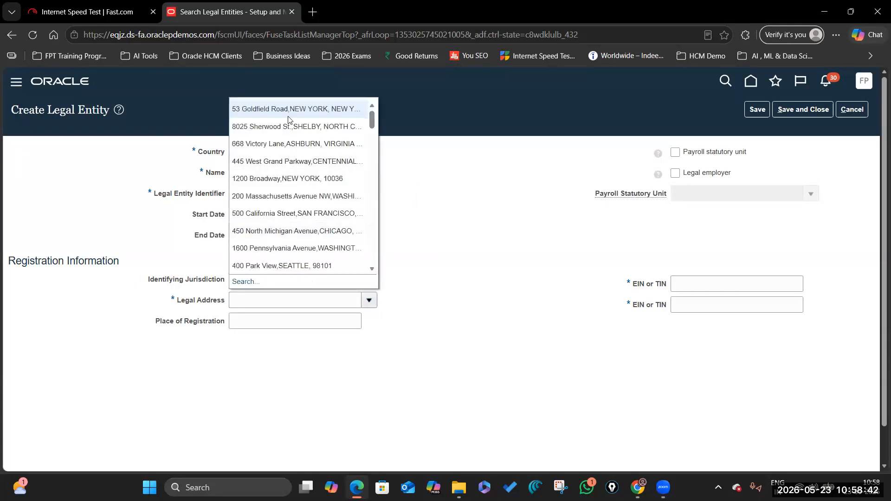
click(298, 214)
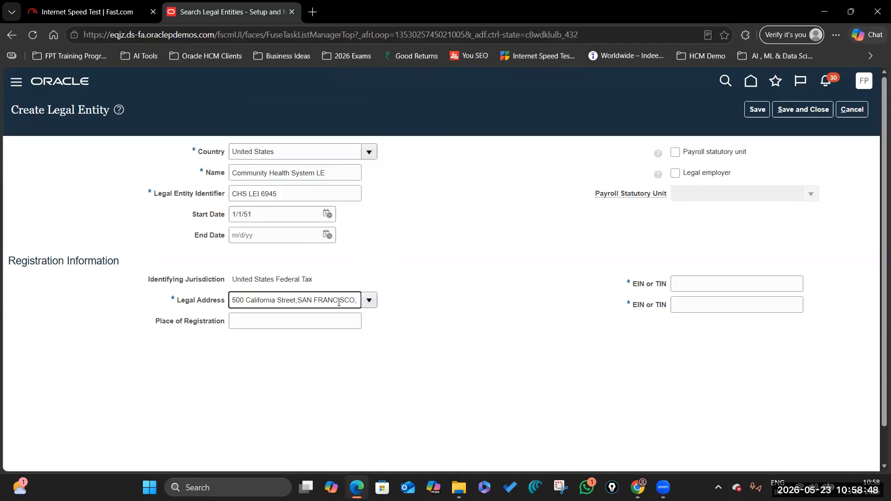
click(370, 301)
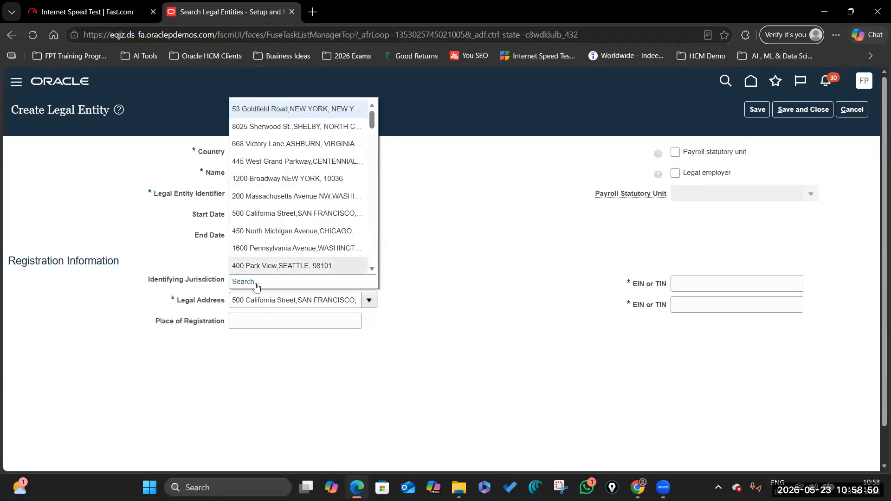
click(244, 282)
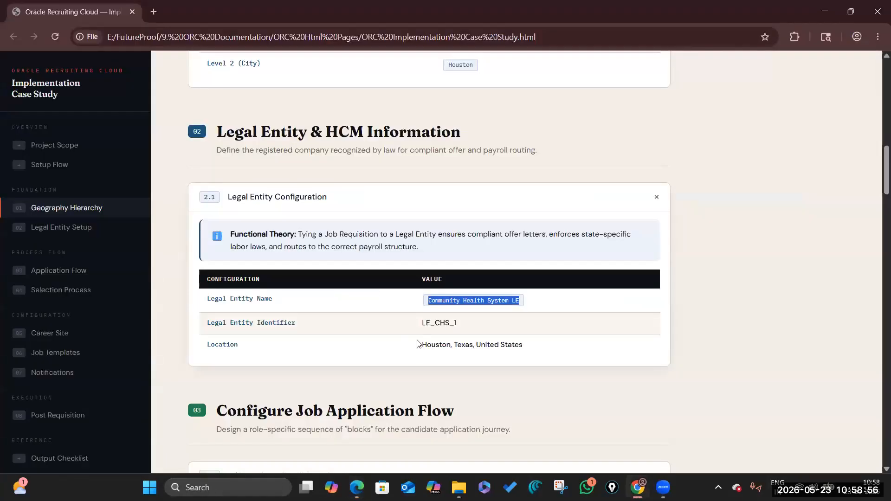
drag(425, 345, 538, 348)
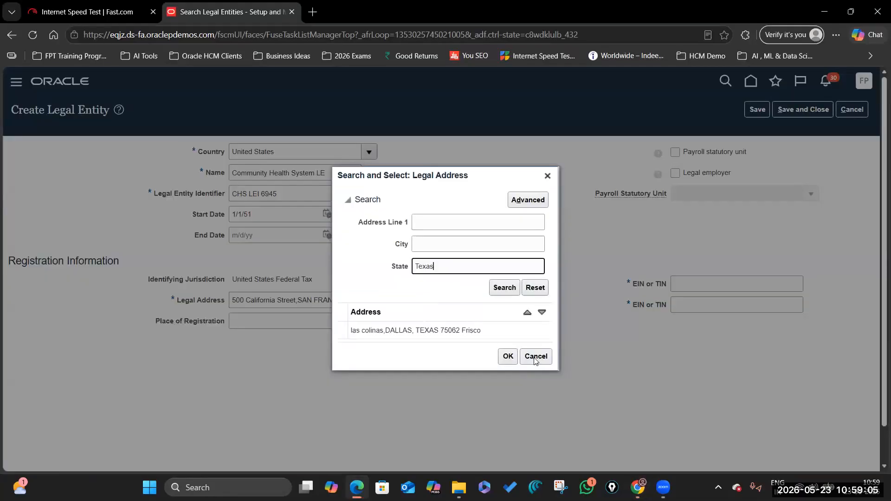
click(534, 357)
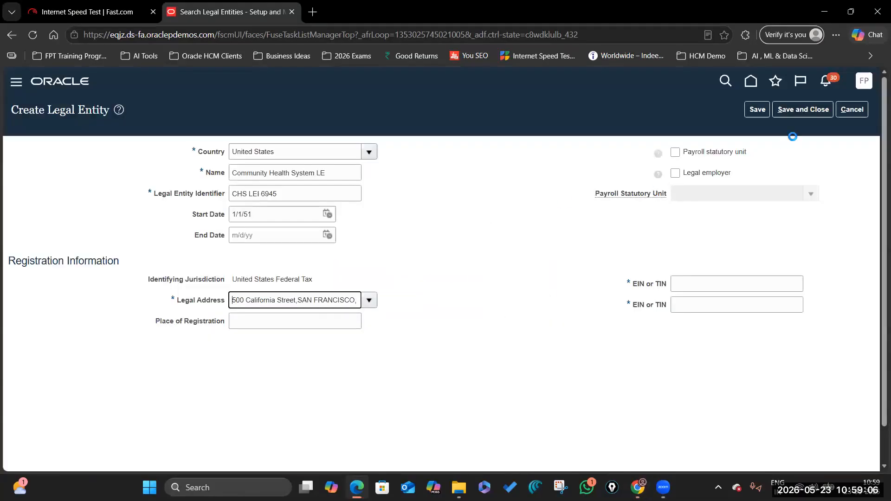
click(851, 110)
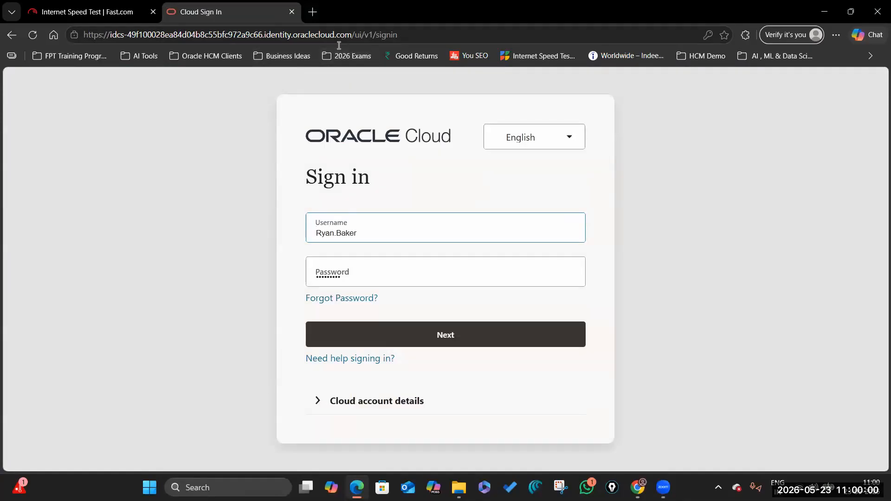
Step: Open the dabpqy Oracle environment in a new tab and create and save the legal address CHS Head Quarters in Weldon, Houston County, Texas
key(ctrl+t)
text(dab)
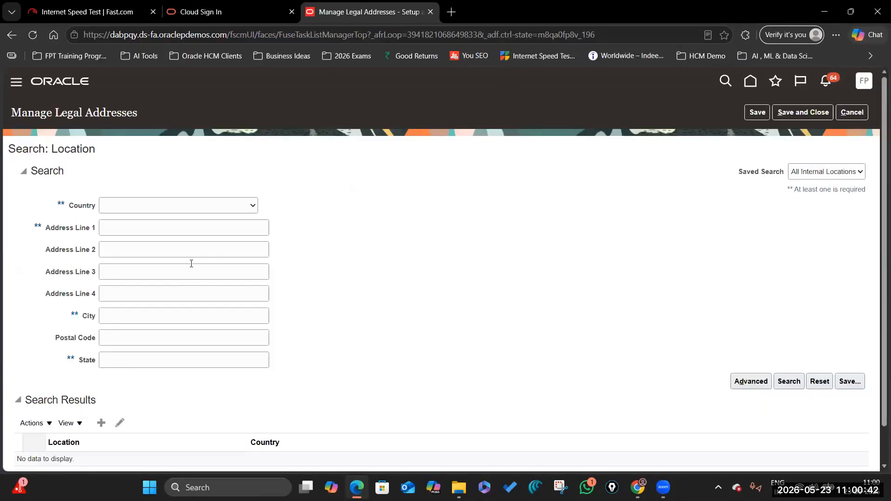
scroll(191, 264, down, 1)
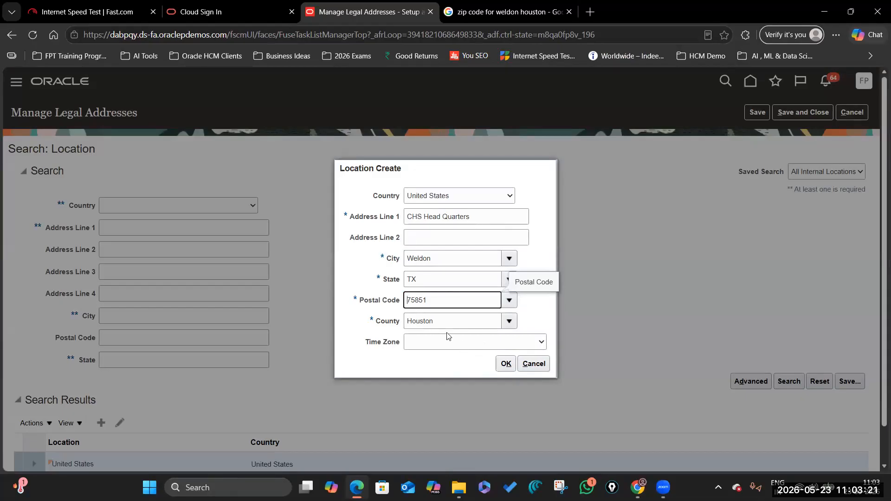
click(505, 364)
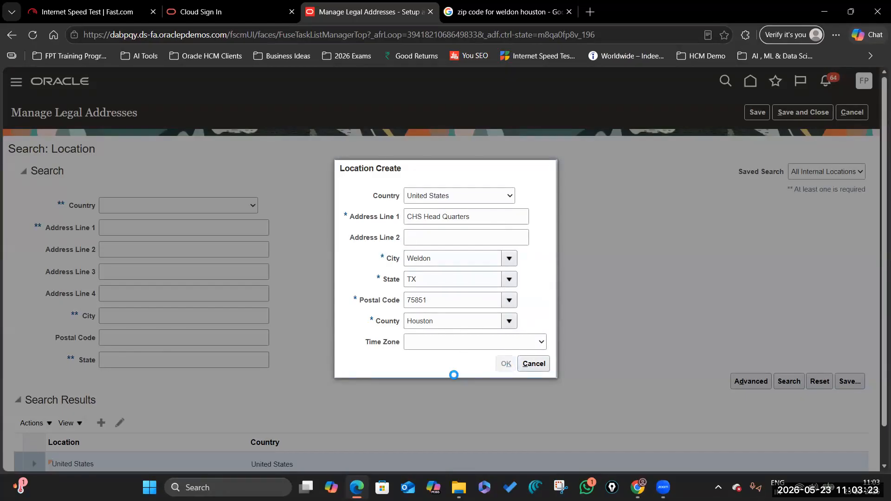
scroll(259, 395, down, 1)
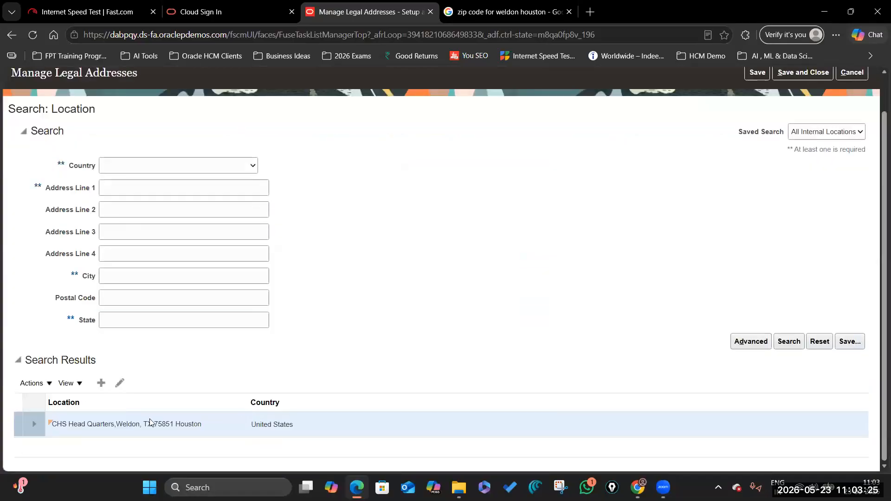
scroll(807, 109, up, 1)
click(807, 112)
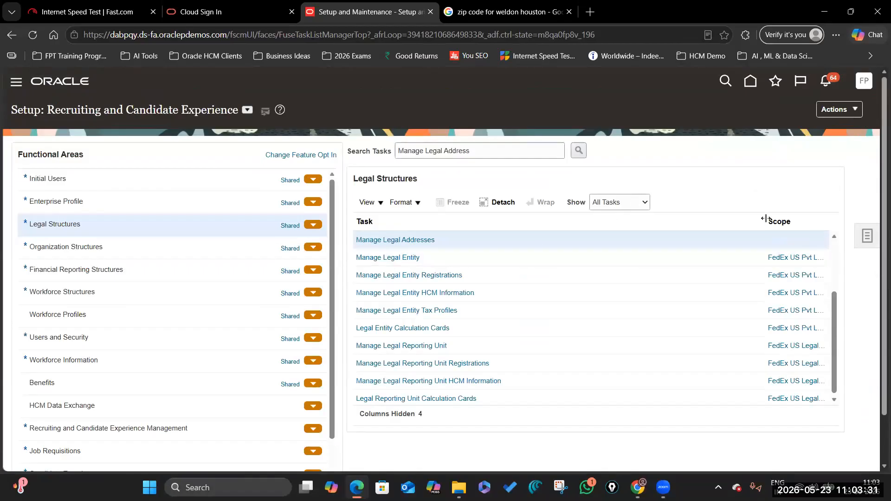
Step: Start a new United States legal entity from the Manage Legal Entity scope, using the case study's name Community Health System LE and identifier LE_CHS_1
drag(764, 219, 644, 221)
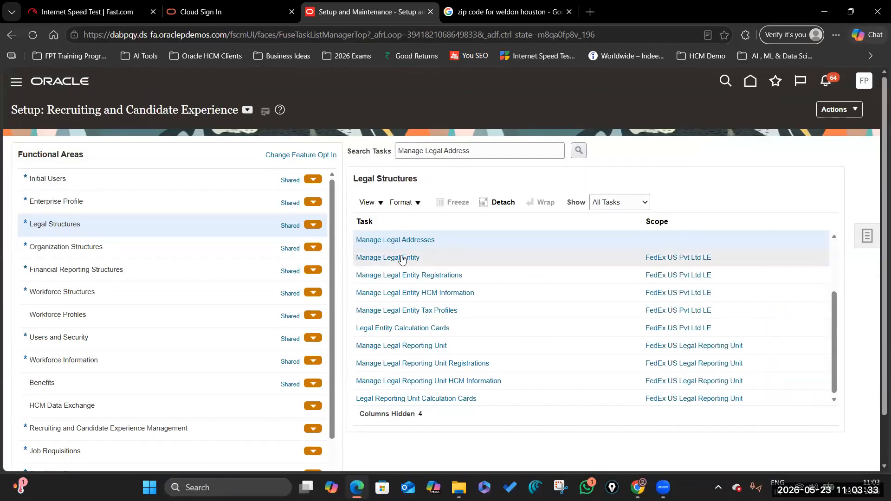
click(647, 257)
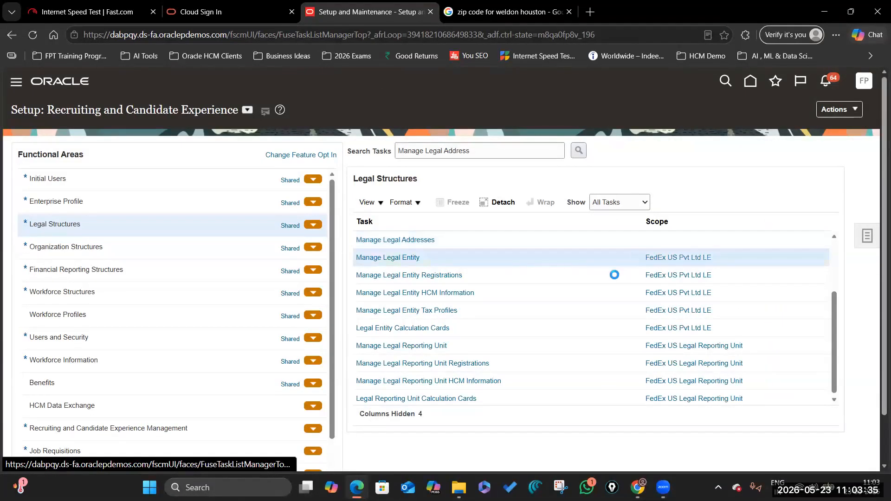
key(alt+Tab)
key(alt+Tab)
key(alt+Tab)
key(alt+Tab)
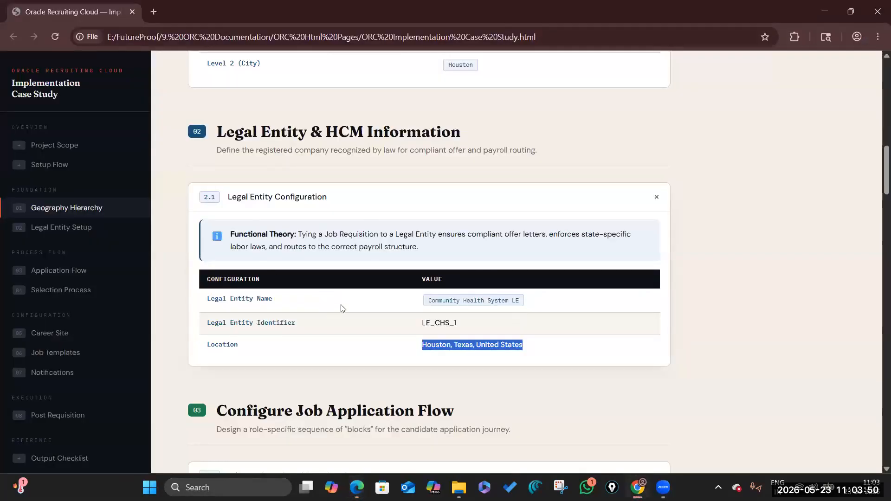
drag(427, 301, 521, 302)
key(alt+Tab)
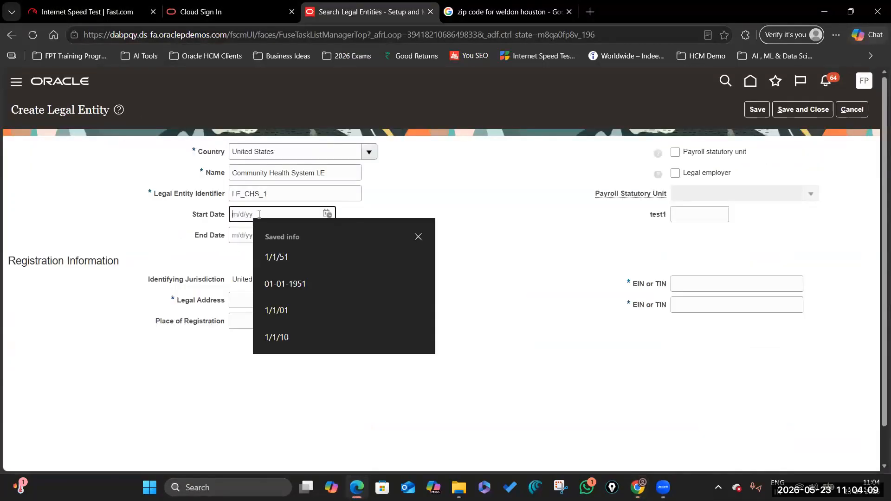
Step: Set the legal entity's start date to 1/1/51 and mark it as both a payroll statutory unit and a legal employer
text(1)
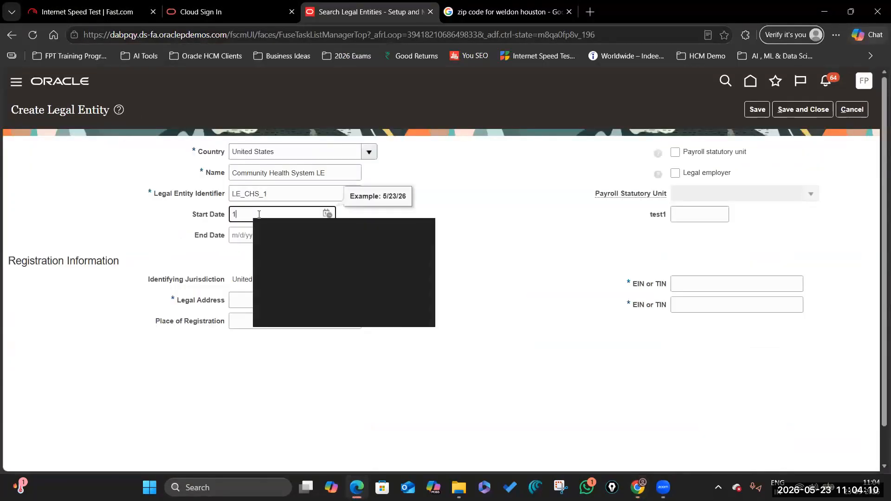
text(/1/19)
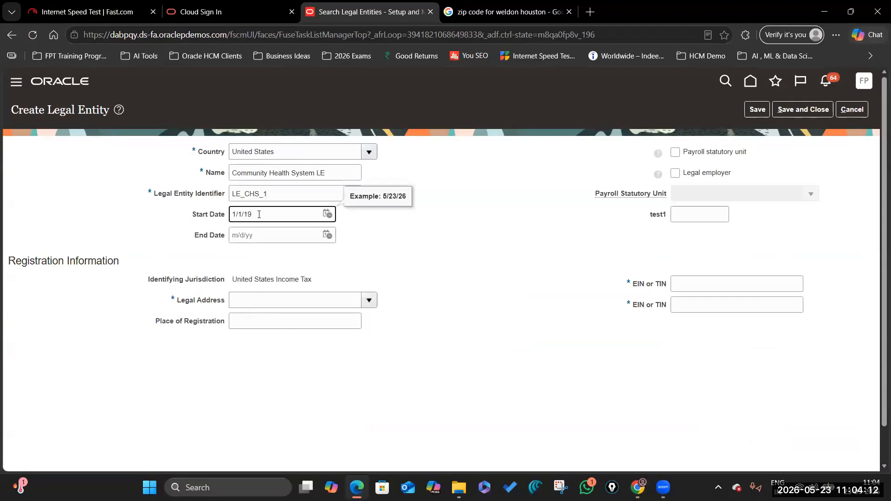
click(675, 173)
click(675, 153)
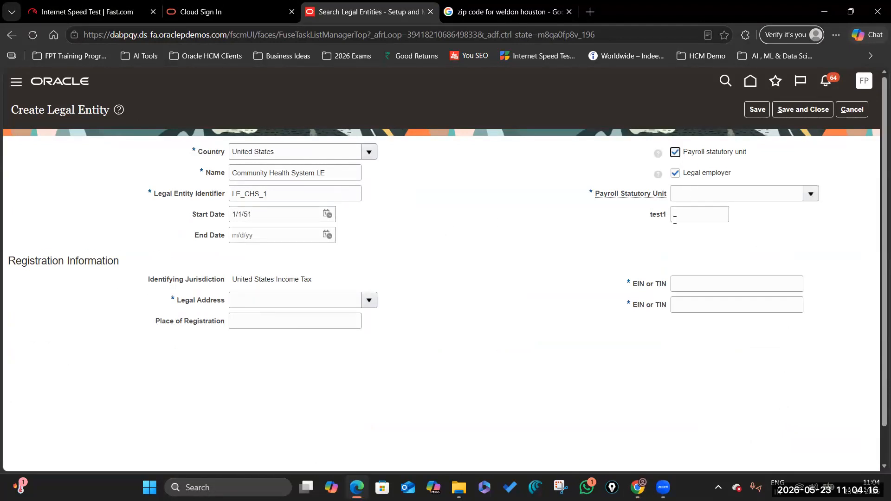
Step: Search the legal addresses for CHS Head Quarters in Weldon, TX and assign it as the entity's legal address
click(369, 301)
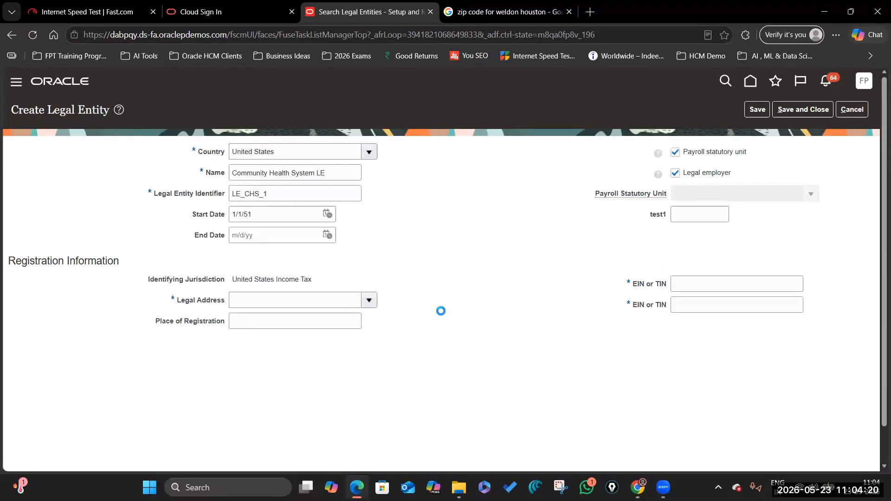
click(234, 280)
click(420, 224)
text(CHS Head Quarters,Weldon, TX 75851 H)
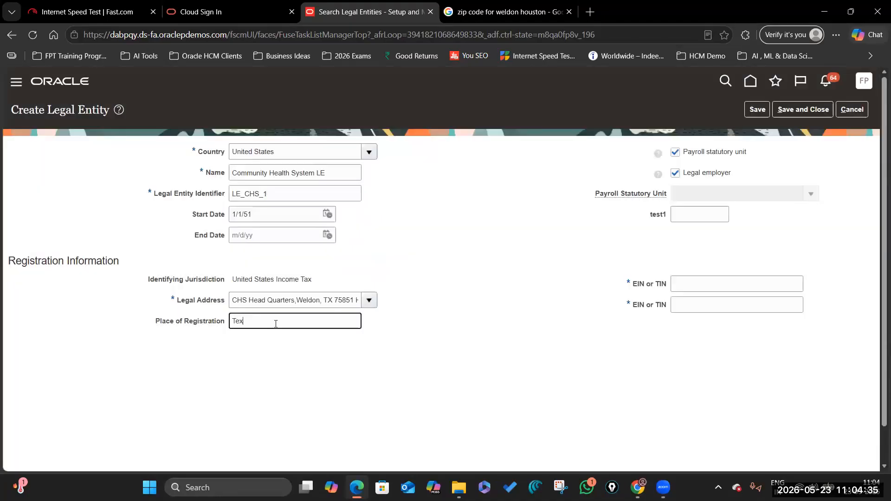
Step: Set the legal entity's place of registration to Texas, fill in both EIN or TIN fields, and save and close it
text(as)
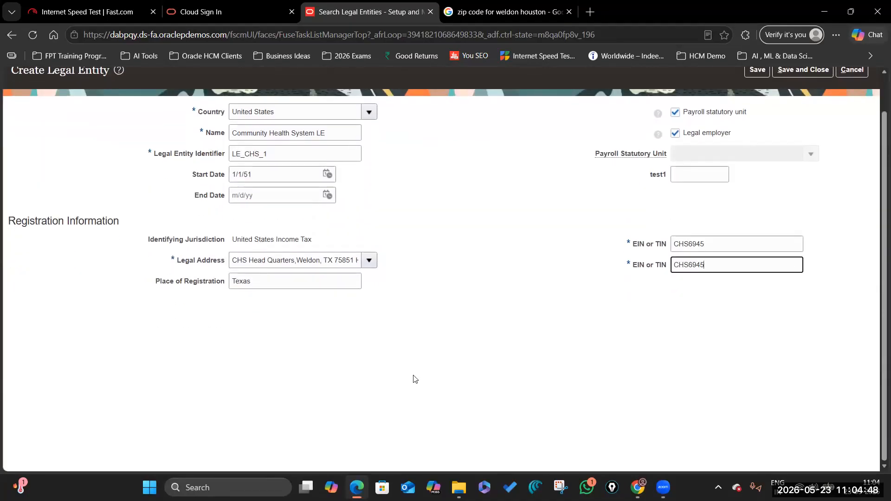
scroll(752, 165, up, 1)
click(795, 110)
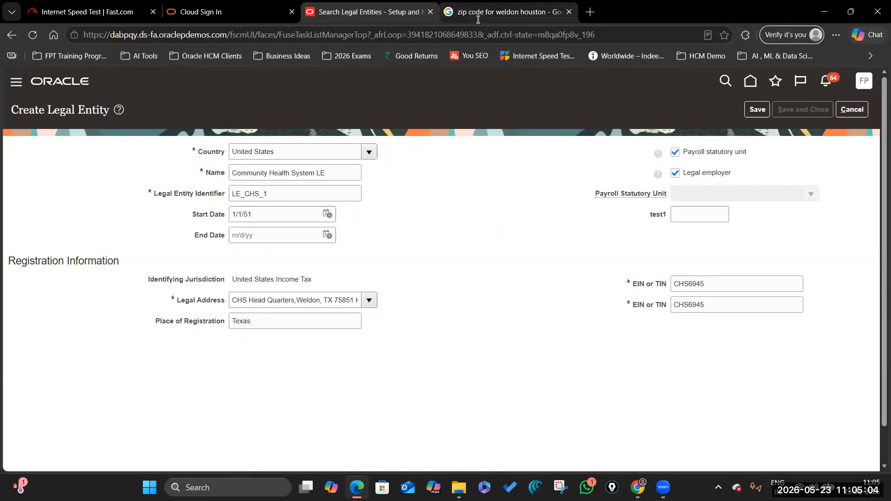
Step: Check the case study's legal entity configuration, and switch the Manage Legal Entity scope to Community Health System LE
click(356, 487)
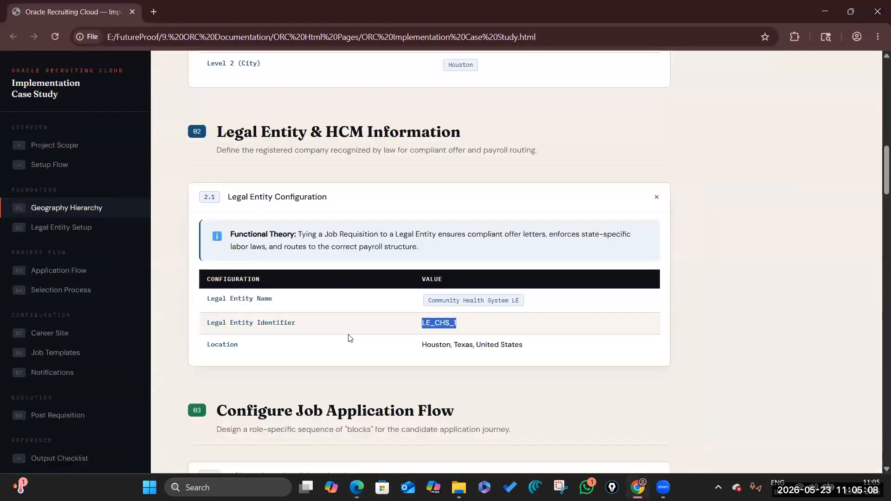
scroll(424, 256, down, 2)
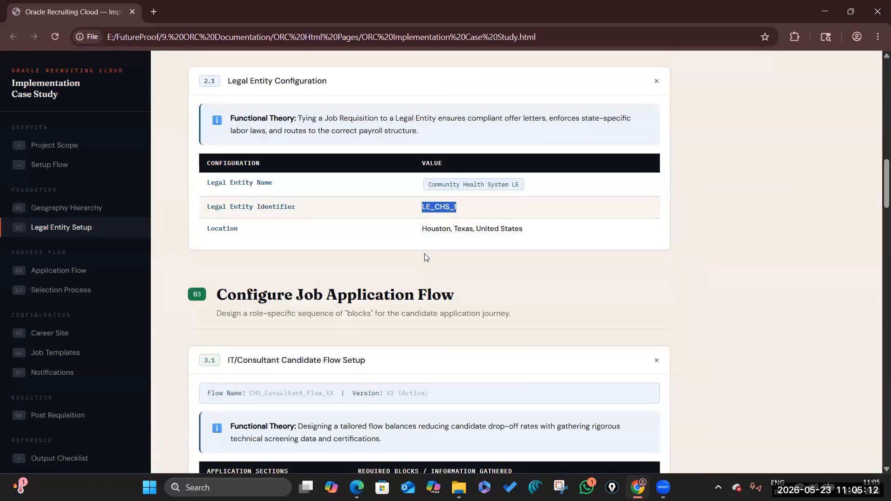
scroll(401, 269, down, 1)
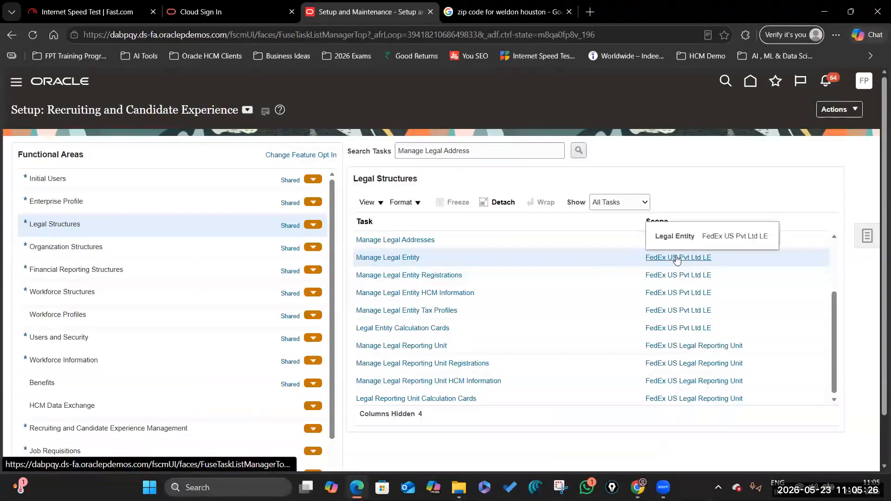
click(675, 259)
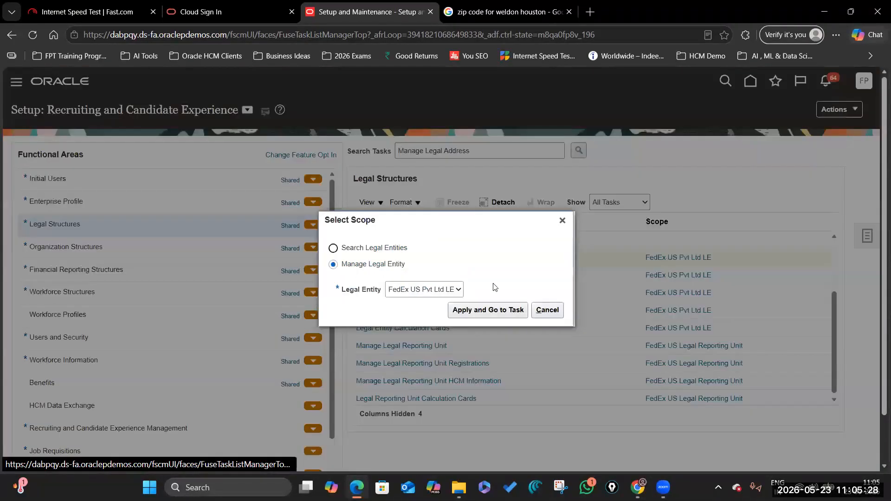
click(458, 289)
click(437, 347)
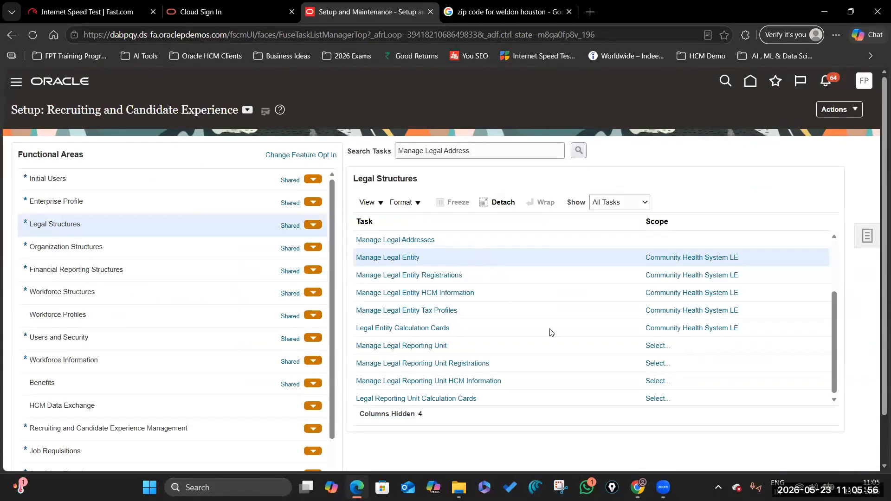
click(677, 311)
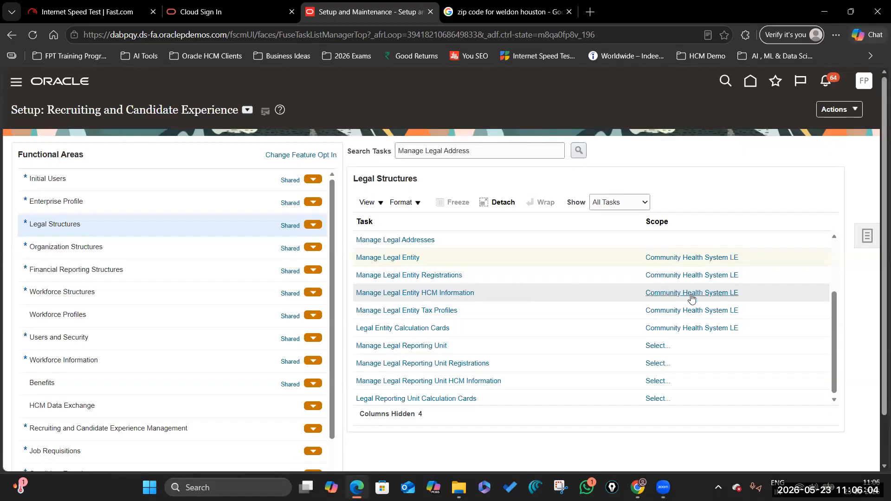
Step: Open the HCM information of Community Health System LE for editing and start searching for its payroll statutory unit's associated legislative data group
mouse_move(690, 297)
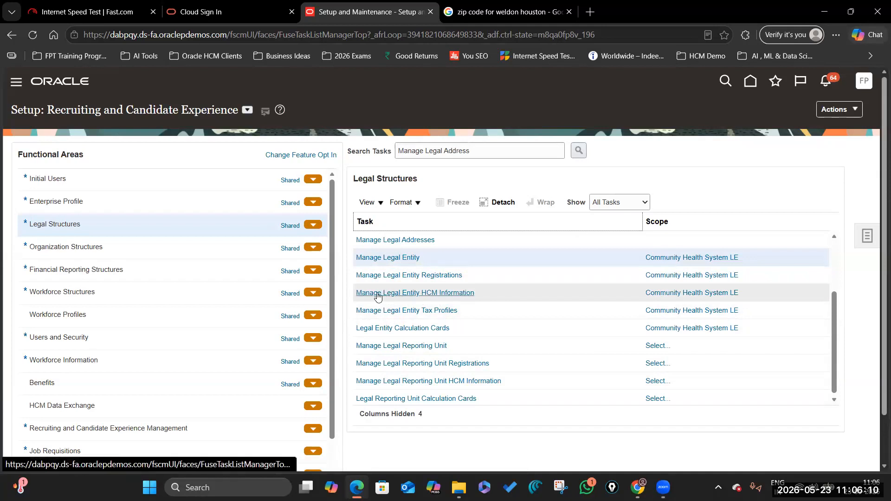
click(688, 294)
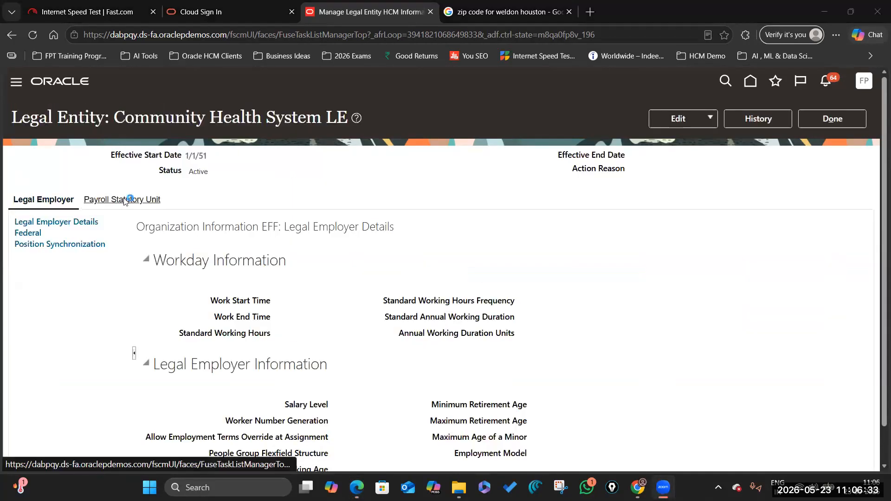
click(126, 199)
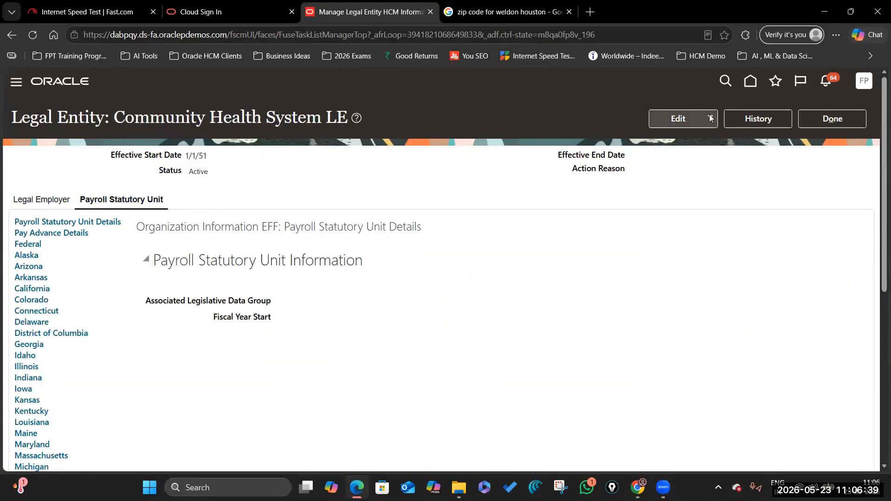
click(698, 120)
click(678, 155)
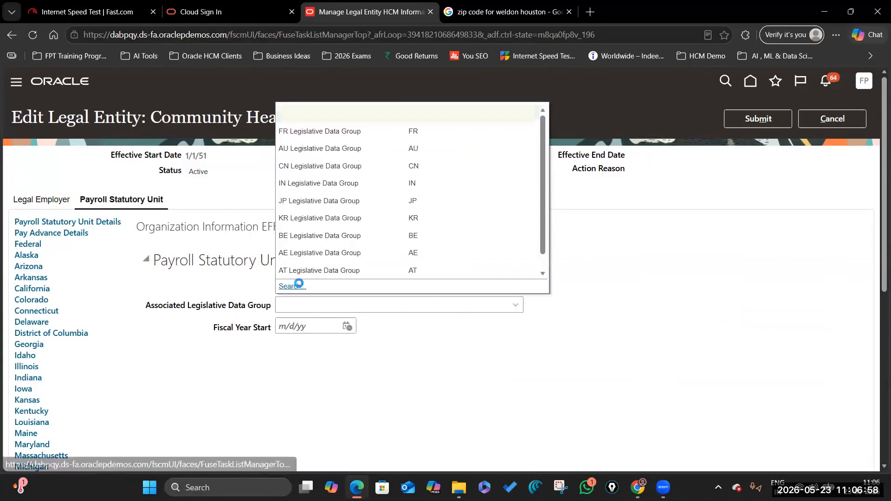
click(298, 284)
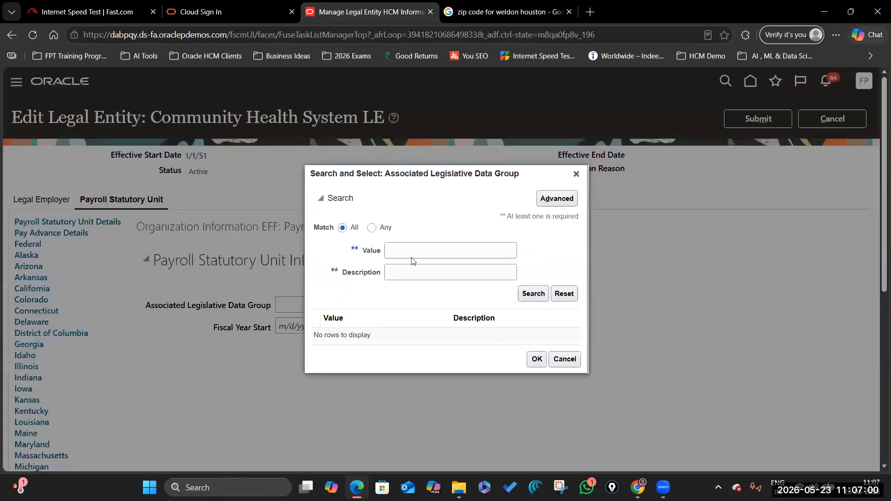
click(413, 251)
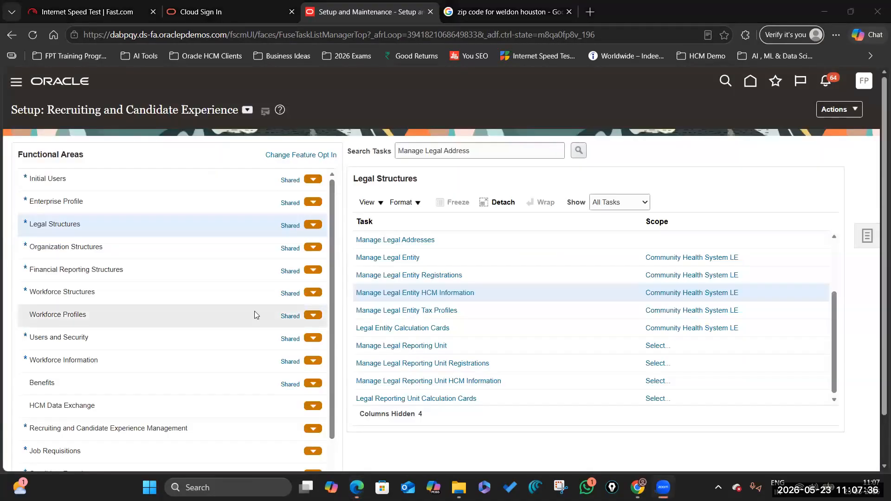
Step: Review the case study's Legal Entity & HCM Information and Configure Job Application Flow sections, including the IT/Consultant candidate flow setup
key(alt+Tab)
key(alt+Tab)
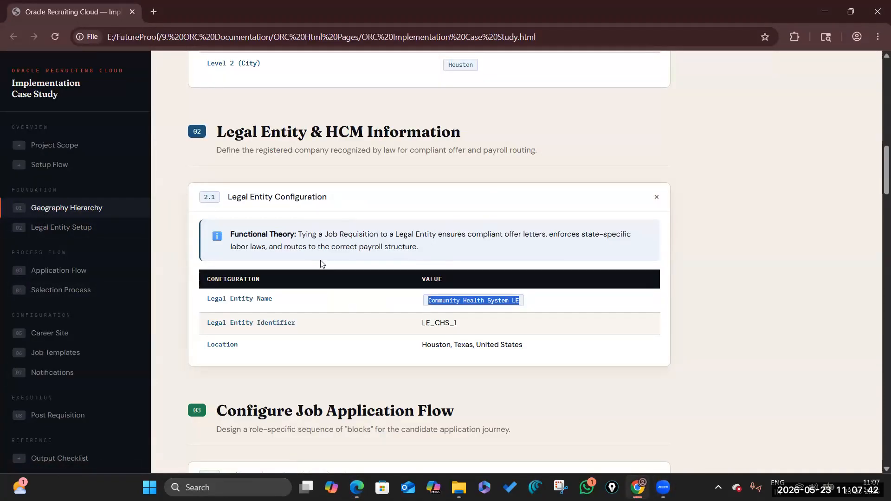
scroll(324, 235, down, 1)
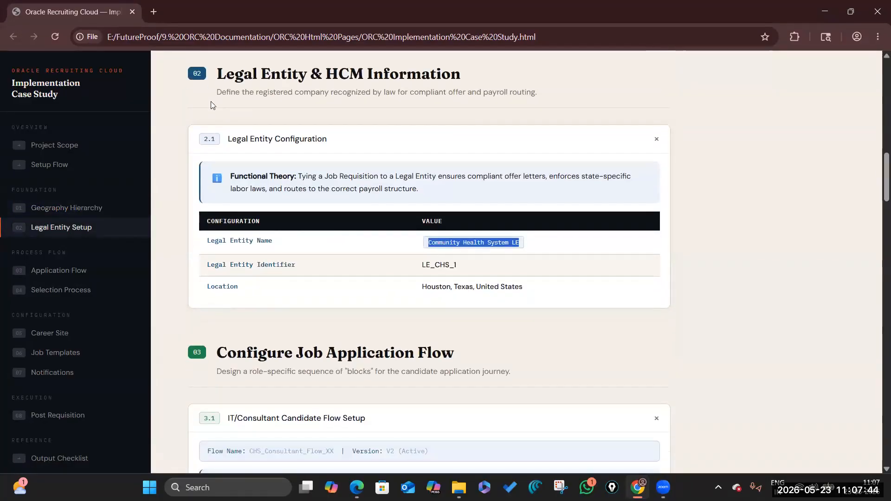
drag(217, 74, 461, 74)
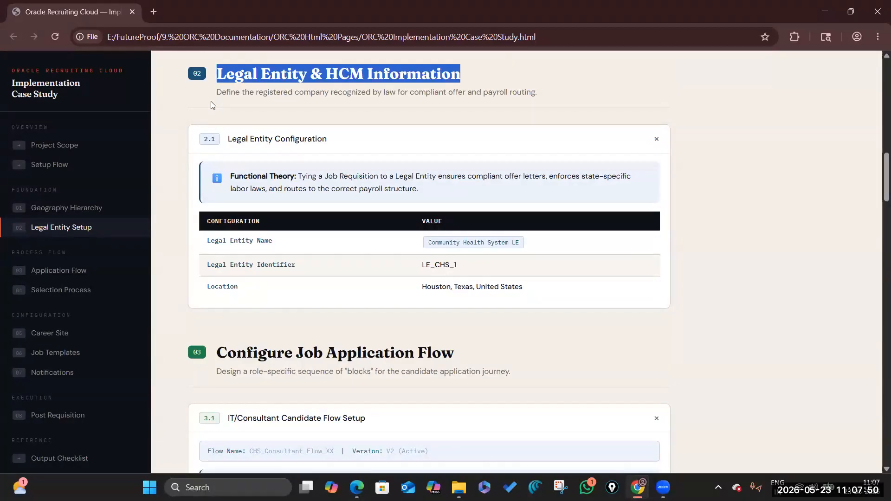
click(422, 241)
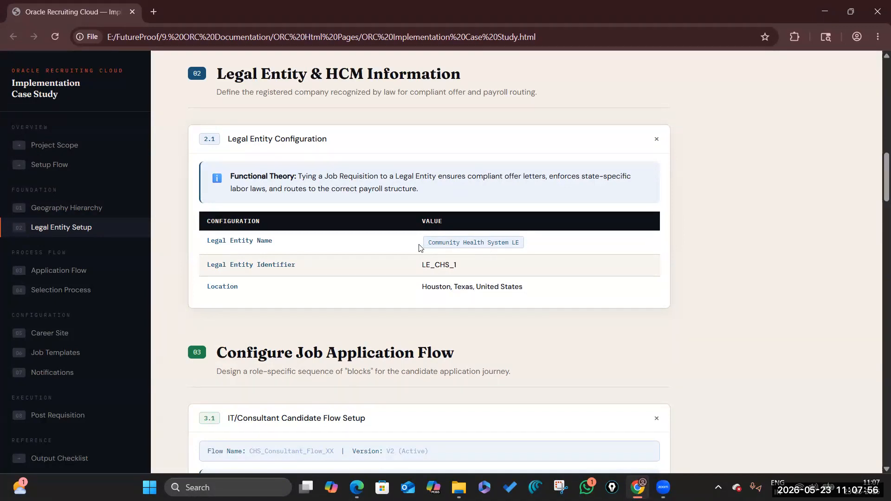
scroll(389, 293, down, 4)
scroll(388, 293, down, 1)
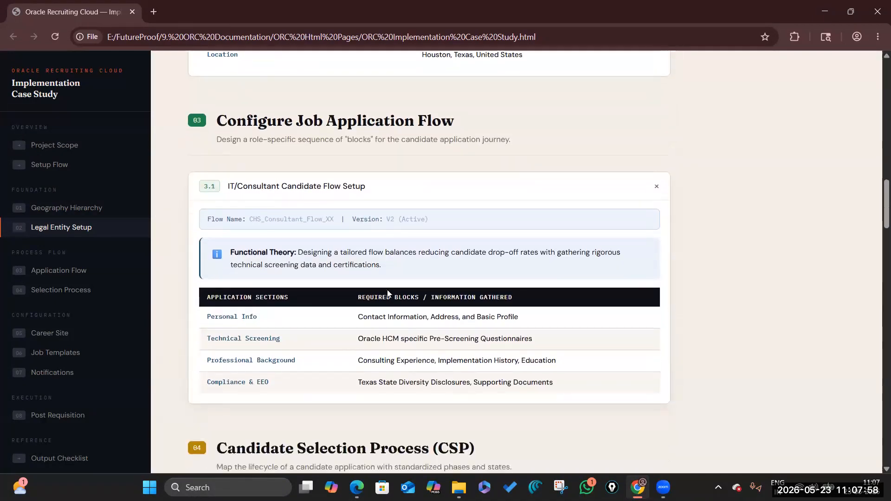
drag(237, 121, 462, 124)
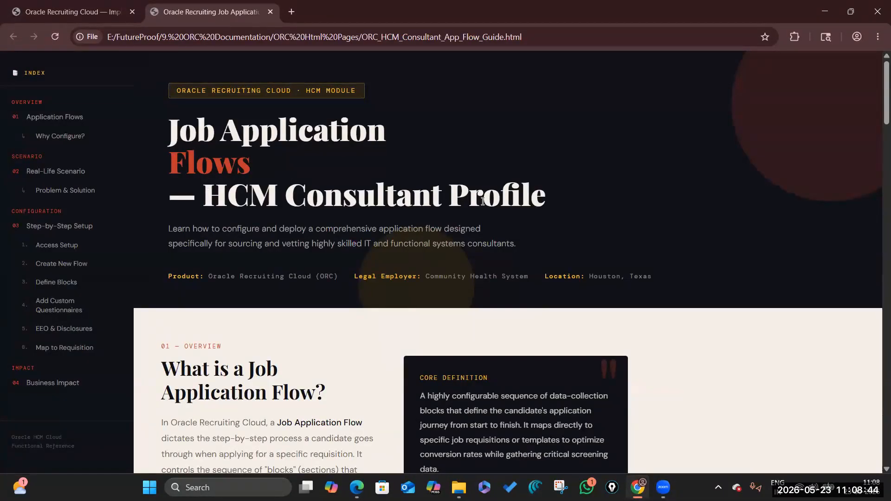
Step: Read the HCM consultant application flow guide, covering the overview, the reasons to configure per role, and the real-life scenario
scroll(317, 311, down, 5)
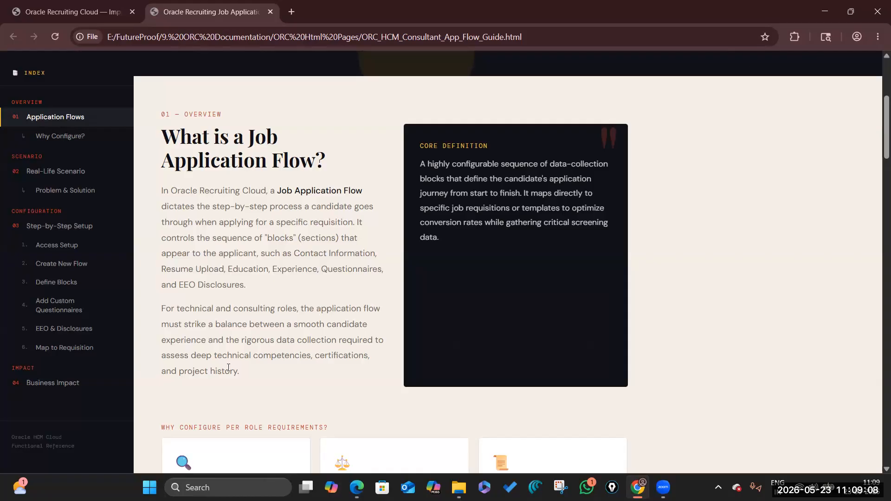
scroll(232, 355, down, 5)
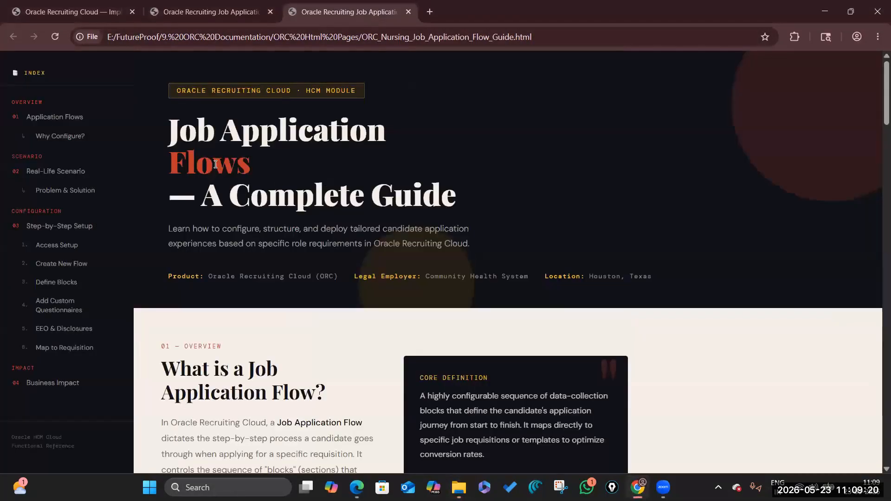
click(207, 13)
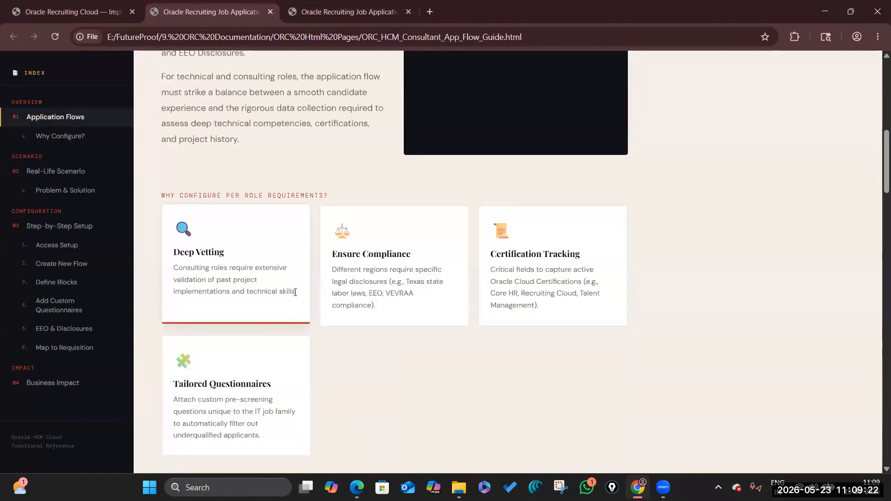
scroll(272, 239, up, 5)
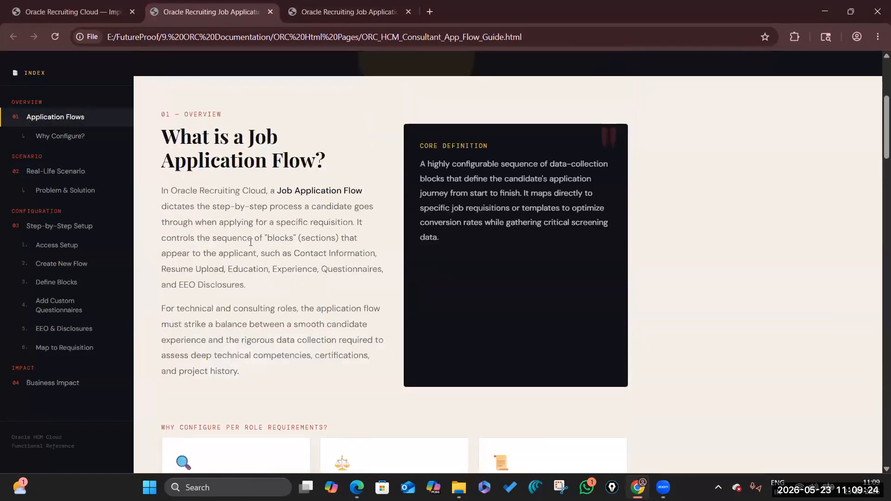
scroll(276, 325, down, 1)
scroll(354, 290, up, 1)
scroll(331, 273, down, 5)
scroll(330, 273, down, 9)
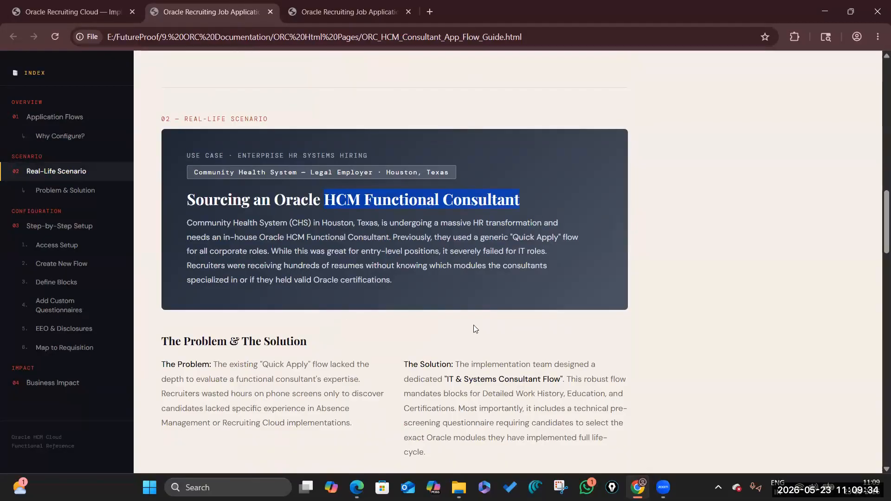
Step: Read the nursing job application flow guide from its overview through the real-life scenario, and highlight the Nursing Quick Apply solution
key(ctrl+Tab)
scroll(380, 260, down, 3)
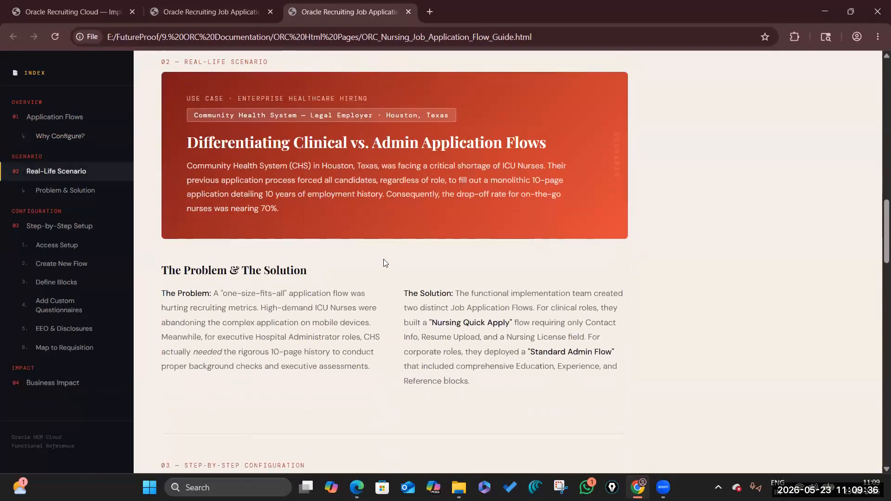
scroll(383, 260, up, 8)
scroll(247, 220, up, 5)
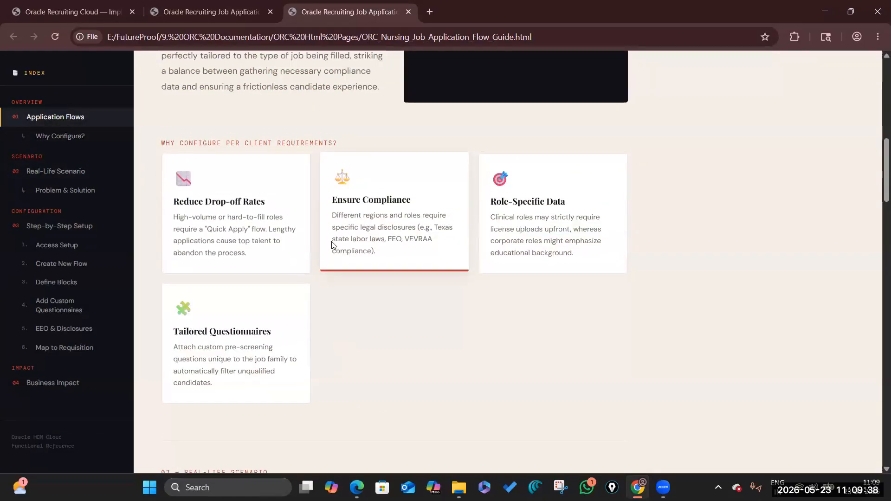
scroll(296, 242, up, 4)
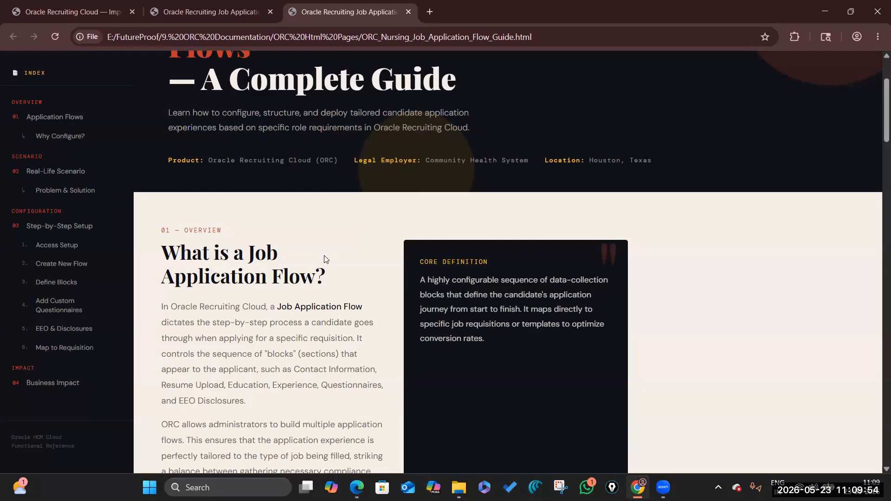
scroll(318, 291, down, 3)
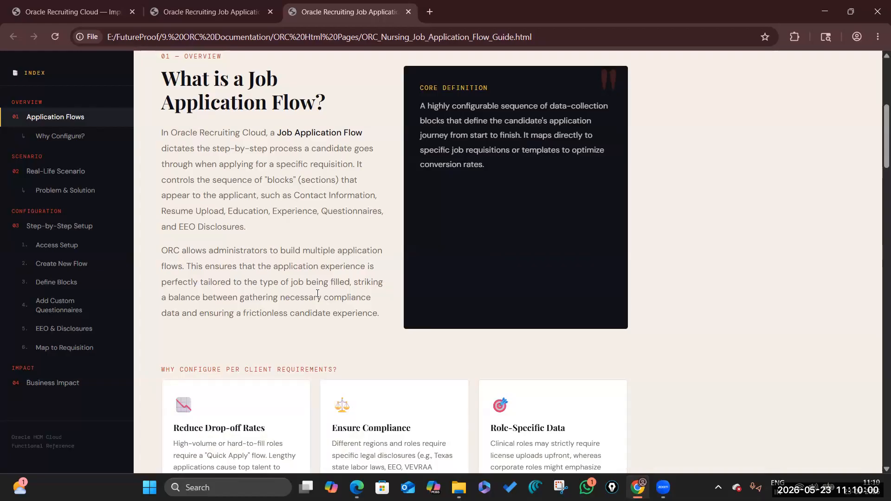
scroll(317, 293, down, 4)
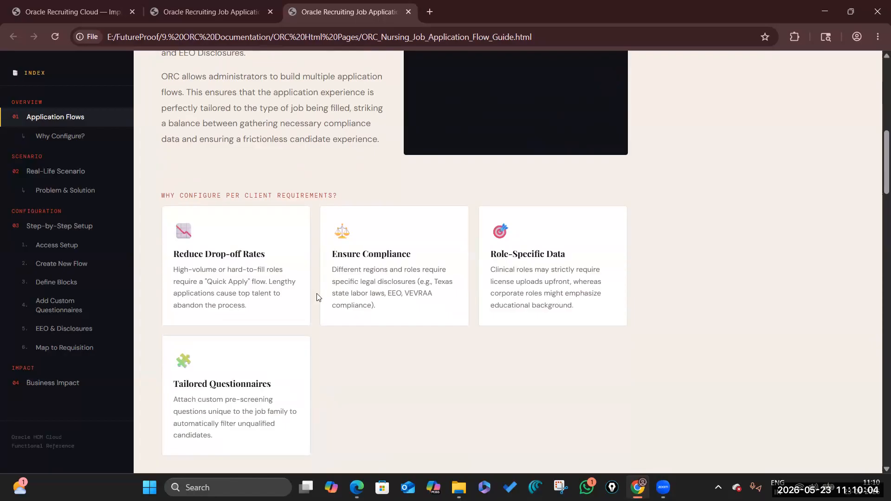
scroll(316, 296, down, 2)
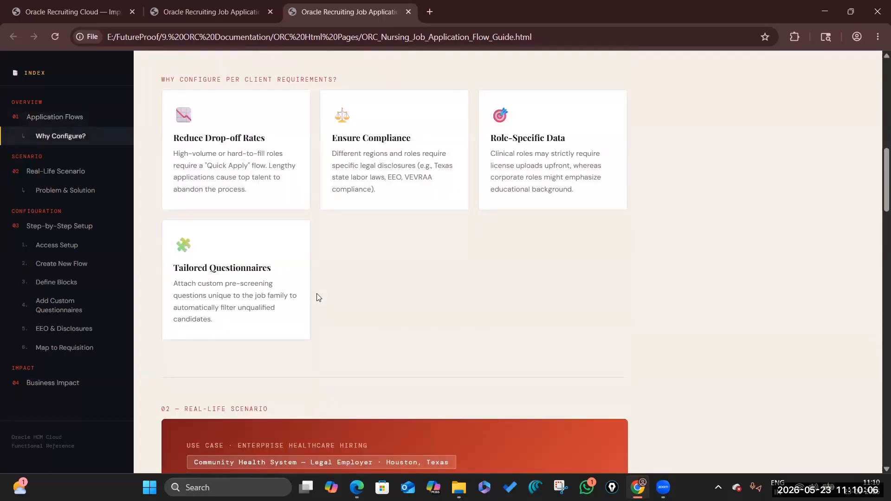
scroll(316, 297, down, 2)
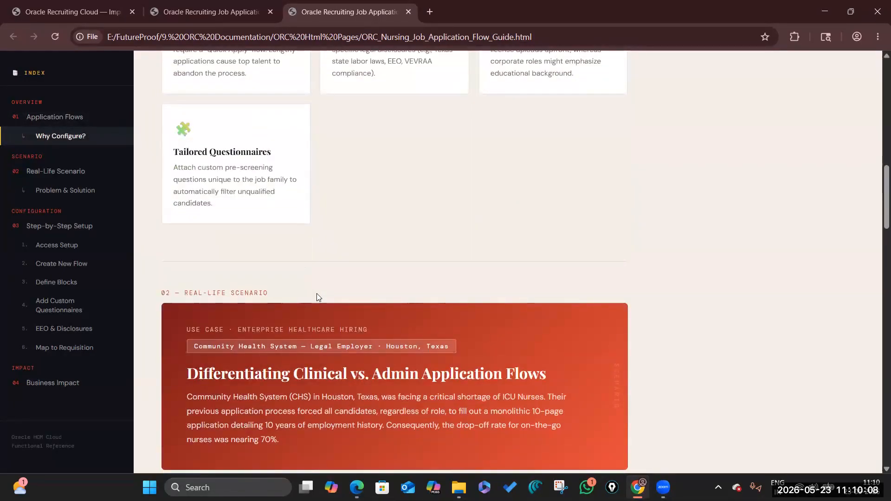
scroll(317, 297, down, 2)
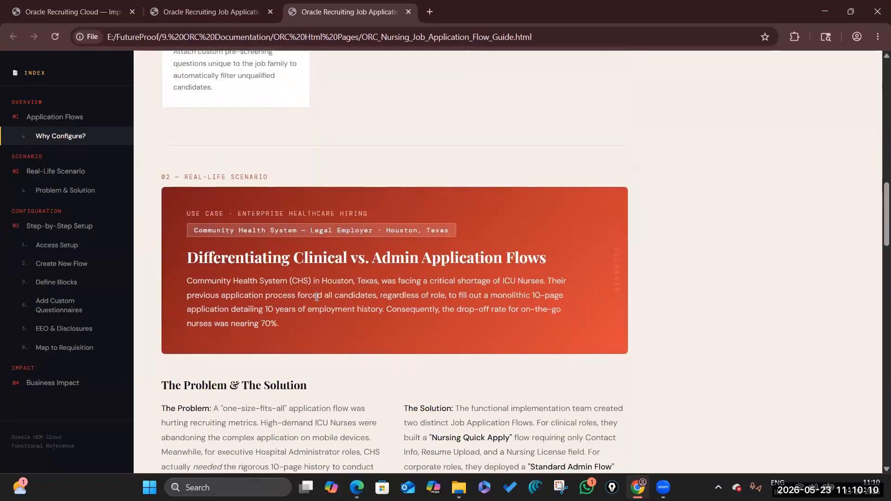
scroll(316, 297, down, 3)
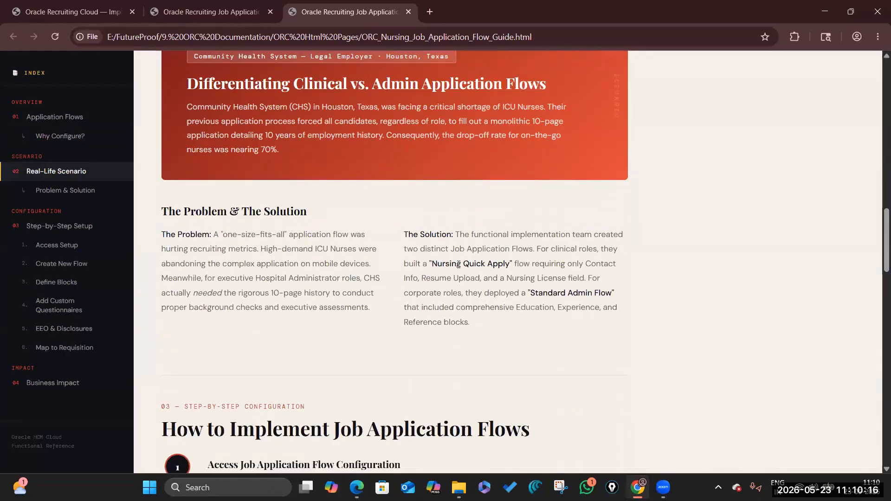
drag(432, 264, 508, 263)
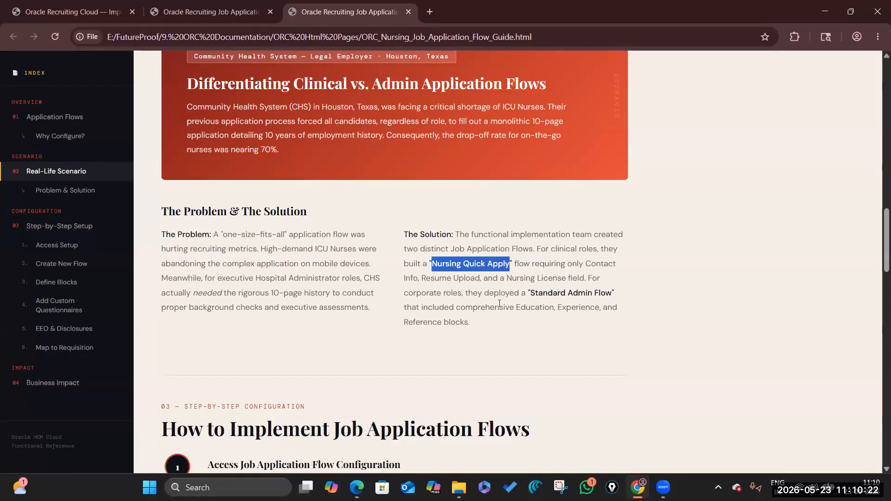
Step: Read the nursing guide's step-by-step configuration, from accessing the flow setup through mapping the flow to job requisition templates
scroll(546, 266, down, 5)
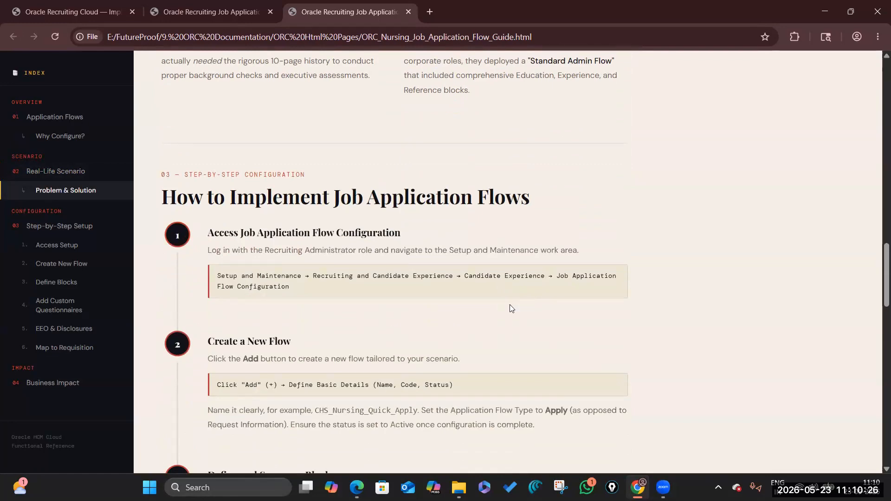
scroll(509, 304, down, 9)
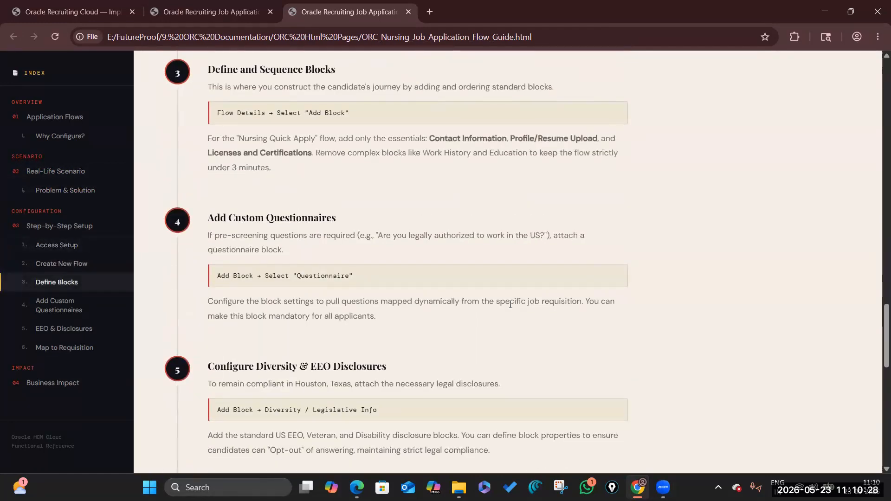
scroll(510, 304, down, 5)
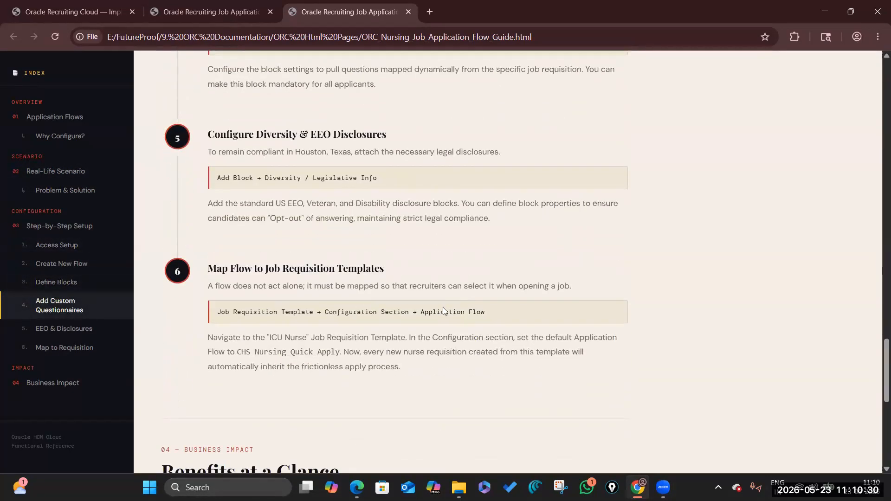
scroll(436, 322, down, 6)
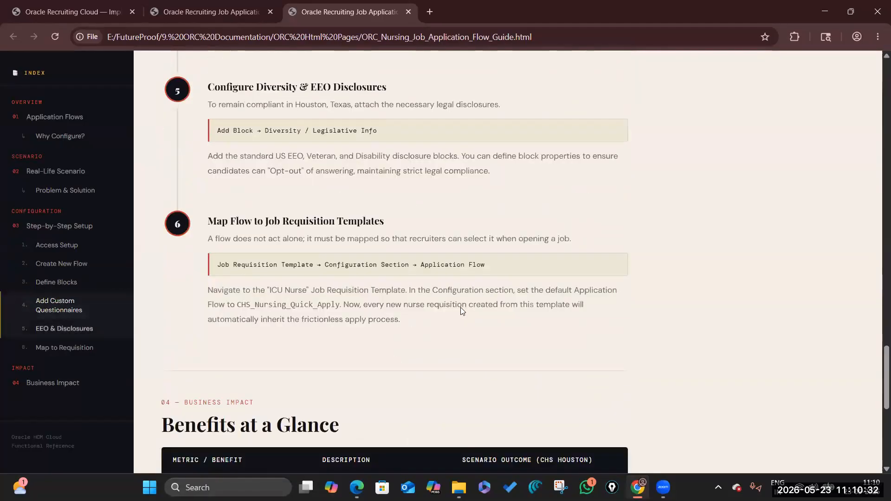
scroll(427, 312, up, 4)
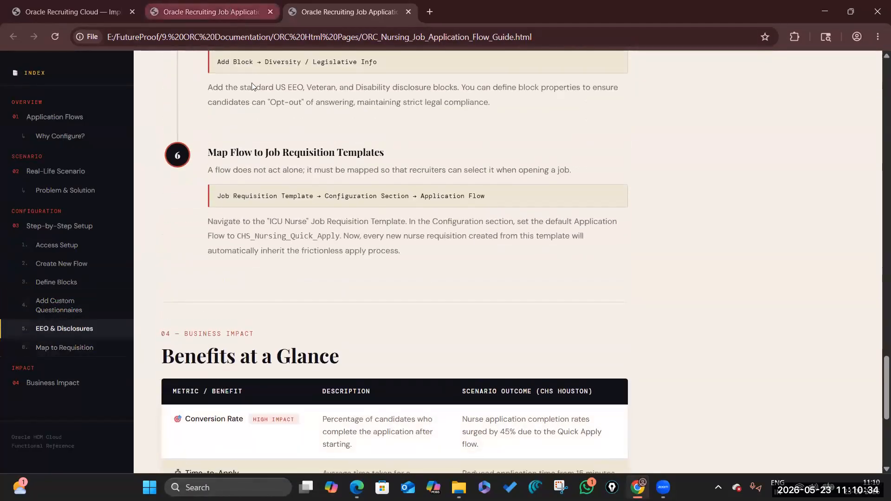
Step: Read the HCM consultant application flow guide's problem and solution and its six configuration steps
click(230, 11)
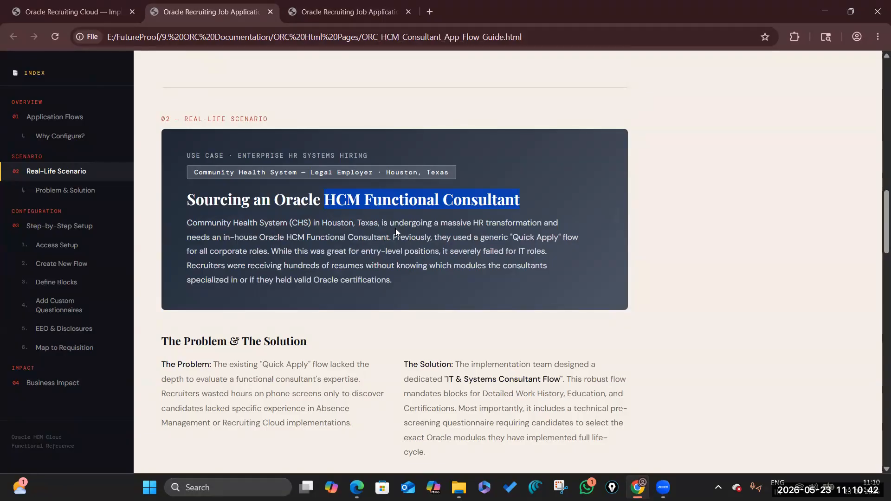
scroll(398, 254, down, 8)
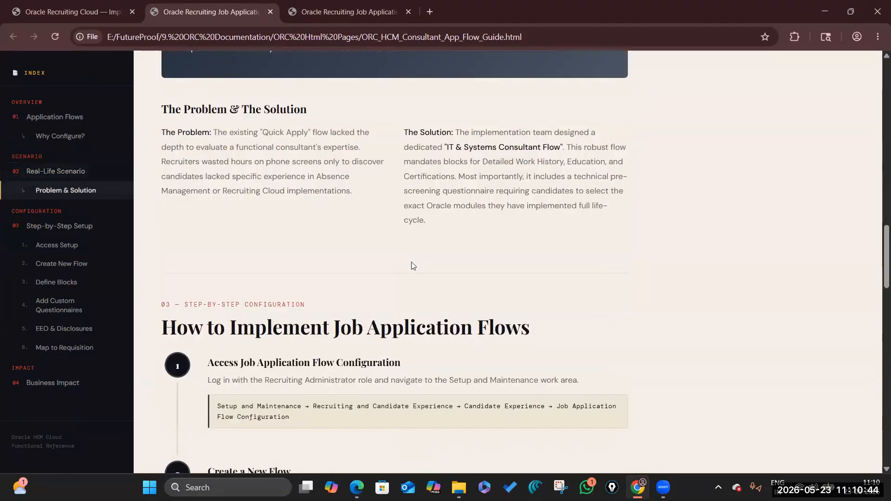
scroll(431, 288, down, 4)
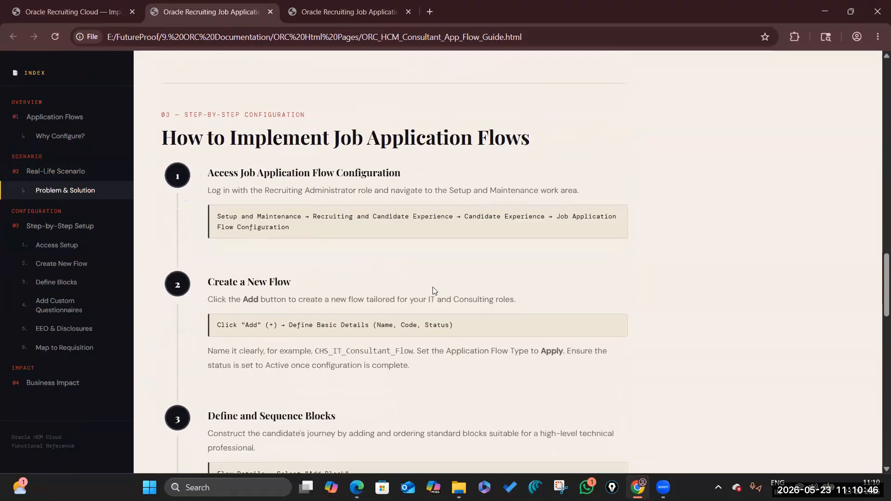
scroll(428, 301, down, 4)
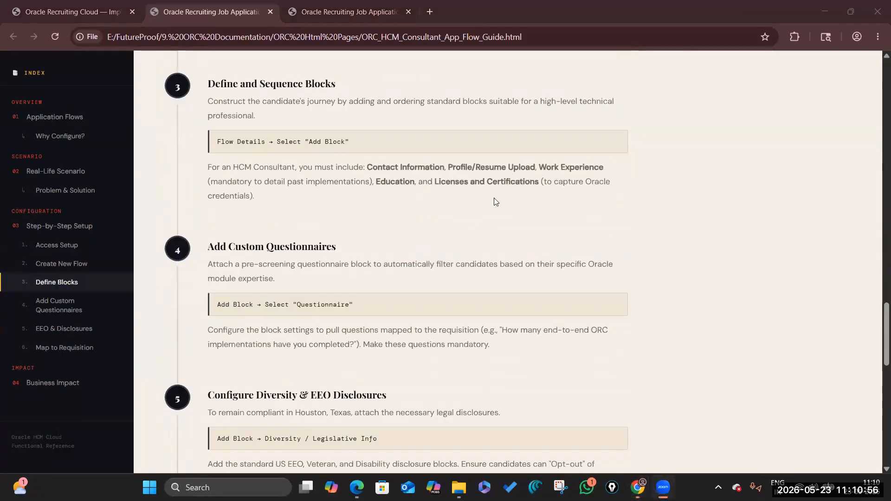
scroll(398, 260, down, 7)
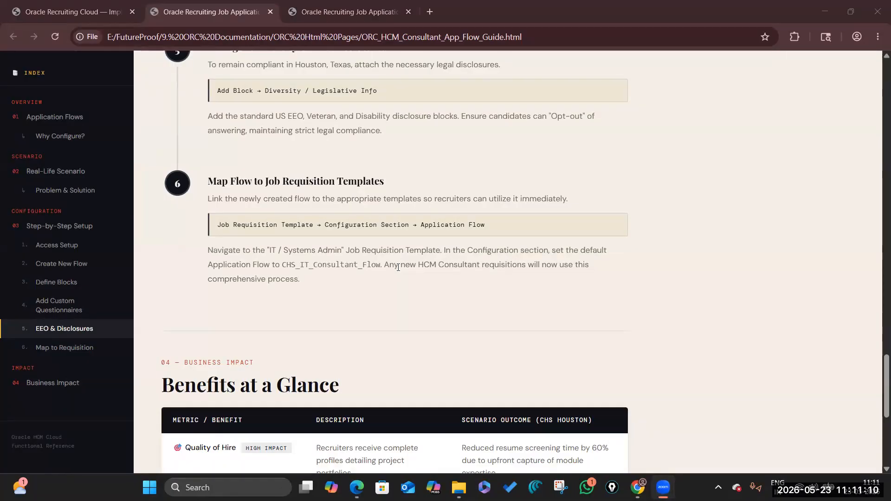
scroll(399, 268, up, 20)
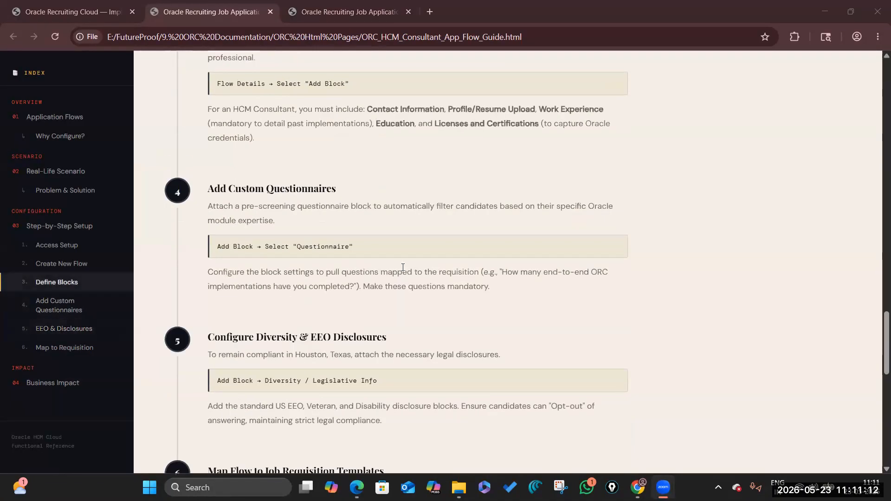
scroll(402, 267, up, 15)
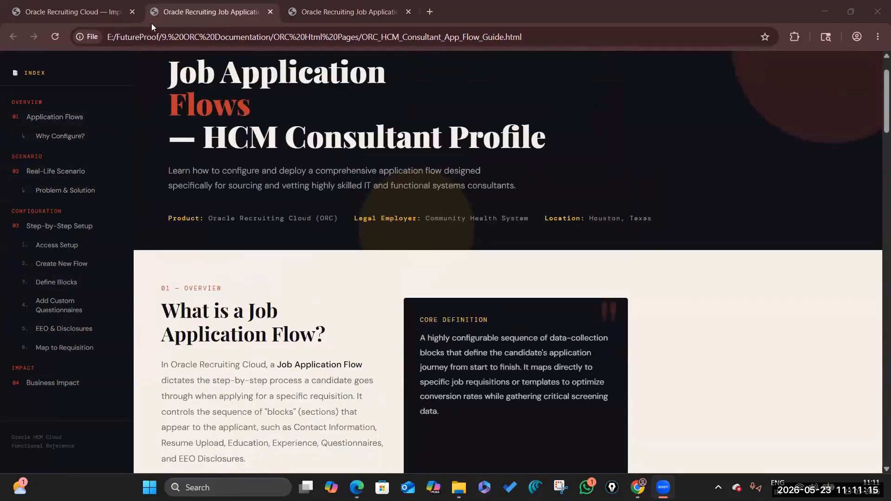
Step: Switch to Oracle Setup and Maintenance, open Candidate Experience's Job Application Flow Configuration task, and start creating a flow
click(96, 13)
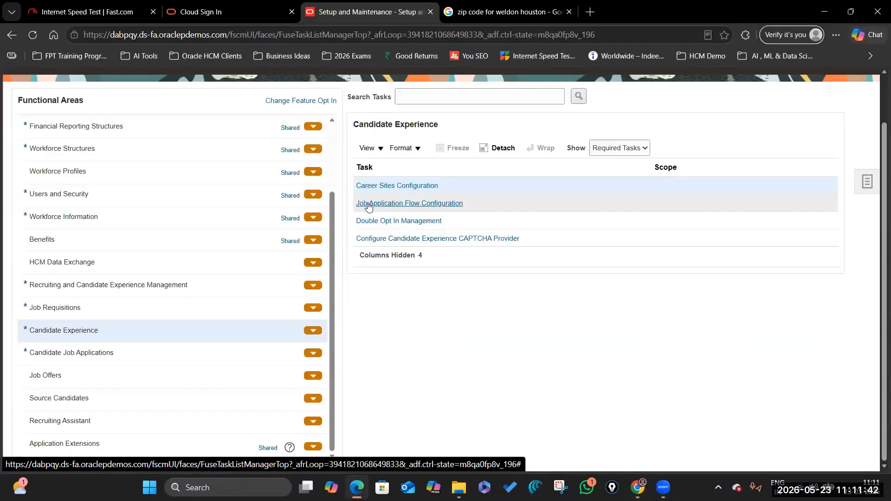
click(457, 204)
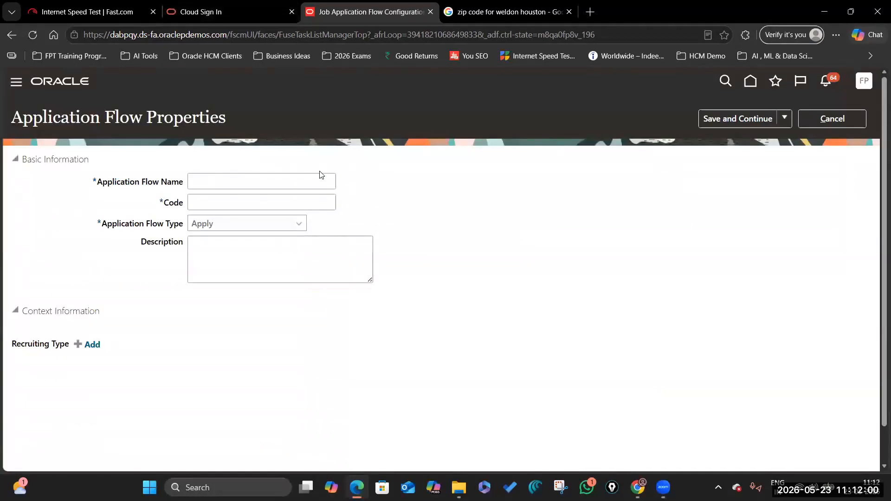
Step: Switch to the guides in Chrome and review the nursing guide's scenario and implementation section, highlighting "Job Application Flows" in its heading
key(alt+Tab)
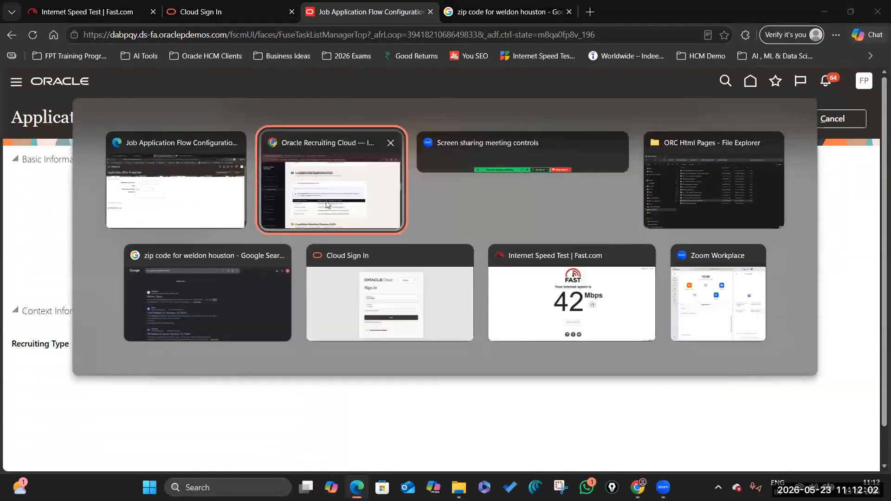
click(335, 214)
scroll(357, 246, up, 7)
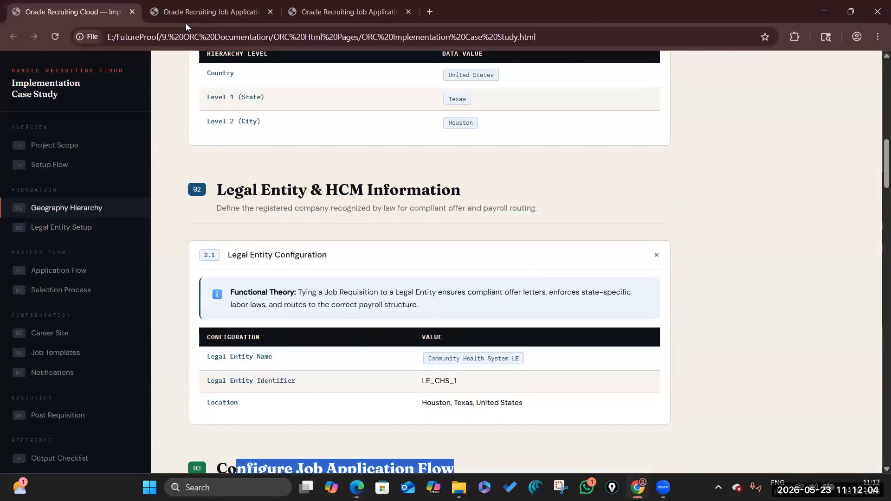
key(ctrl+Tab)
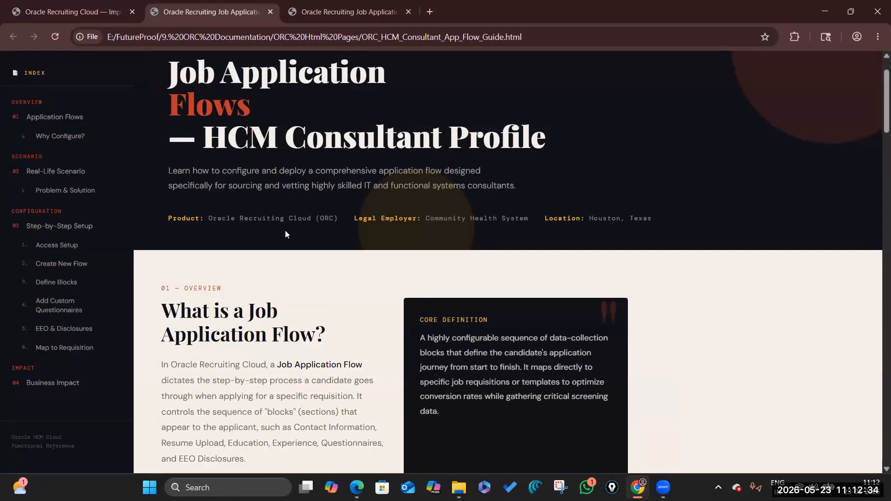
click(328, 9)
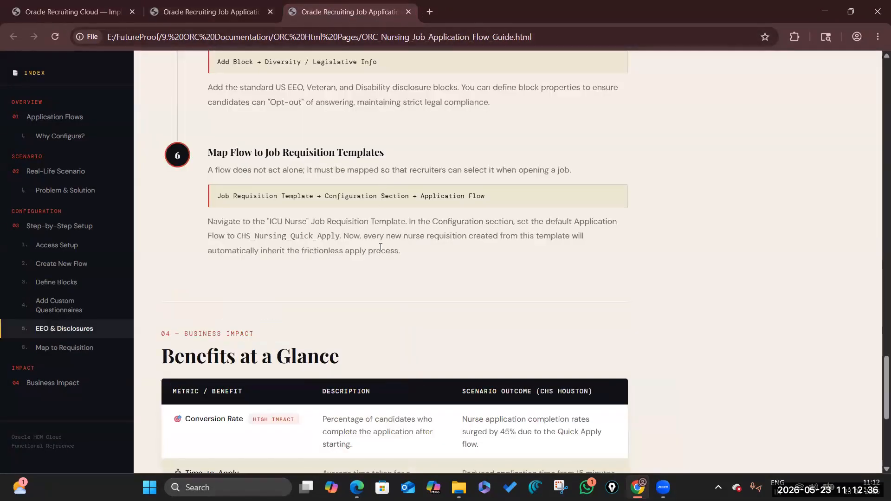
scroll(379, 247, up, 7)
scroll(379, 246, up, 10)
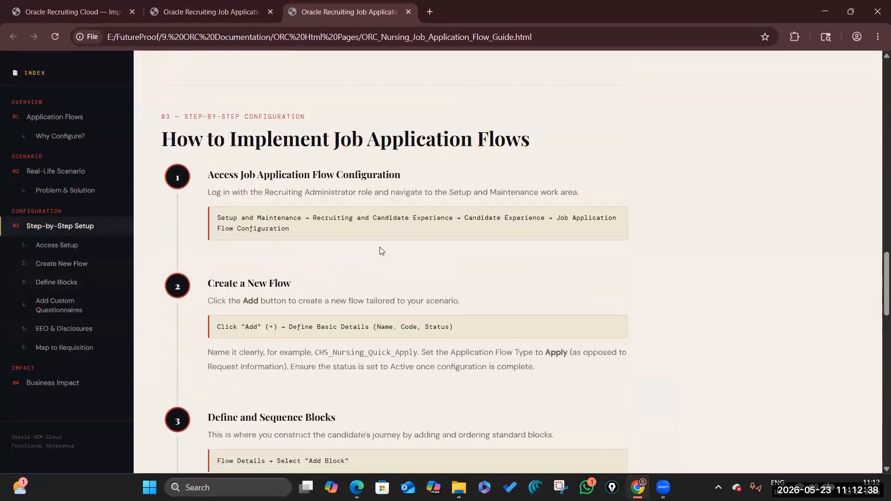
scroll(381, 250, up, 12)
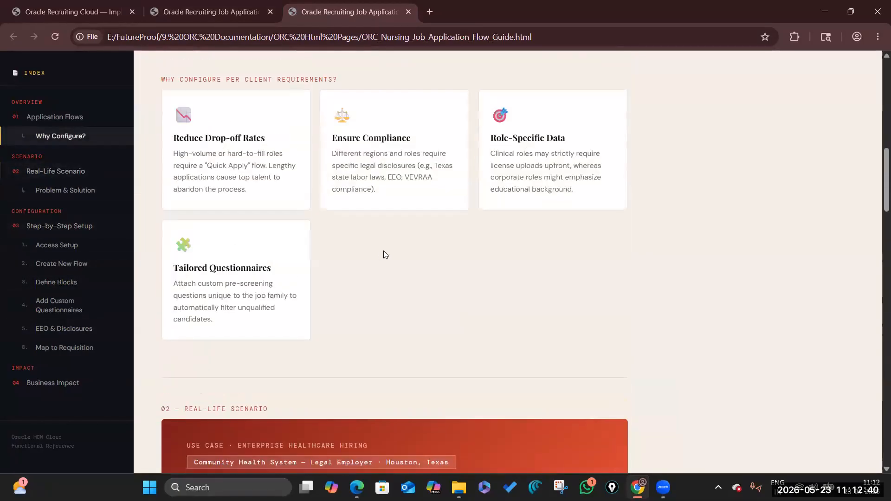
scroll(410, 292, down, 5)
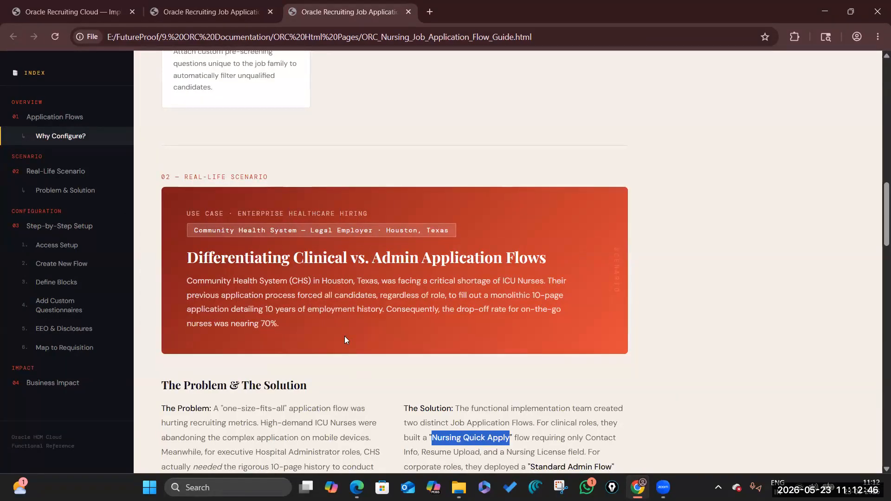
scroll(344, 336, down, 9)
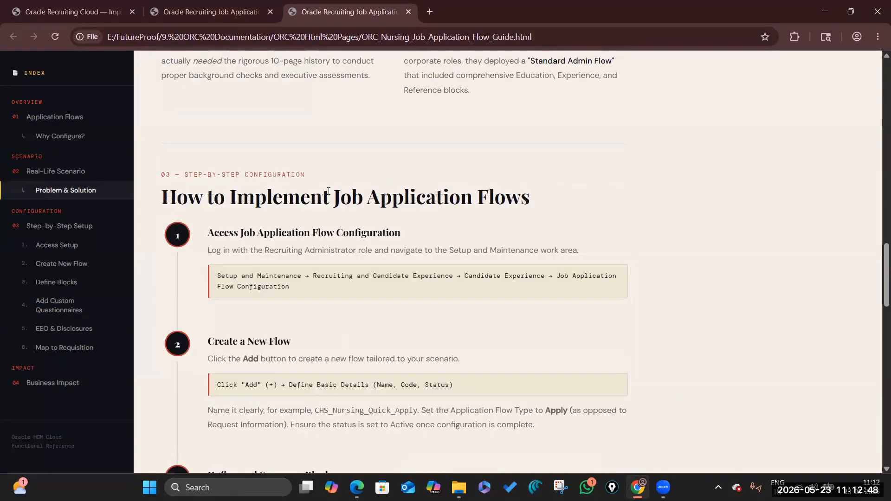
drag(339, 195, 530, 197)
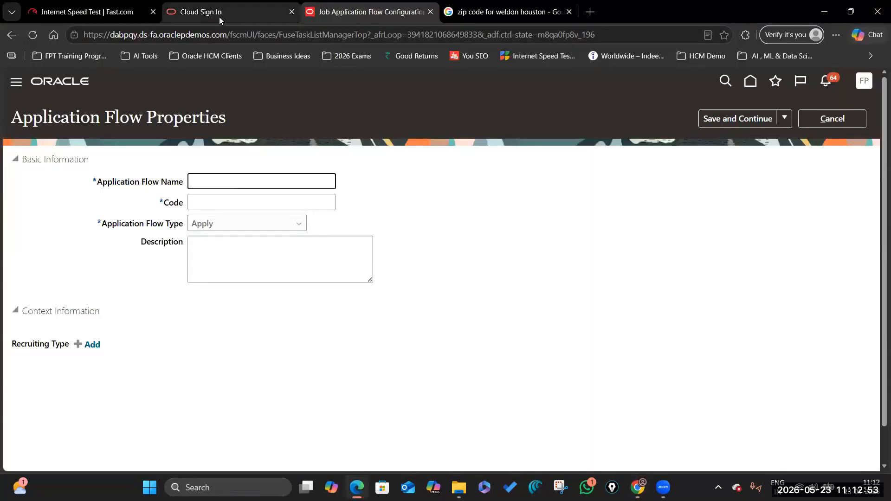
Step: In the HCM consultant guide, highlight the flow name CHS_IT_Consultant_Flow and Candidate Experience in the setup navigation path
key(alt+Tab)
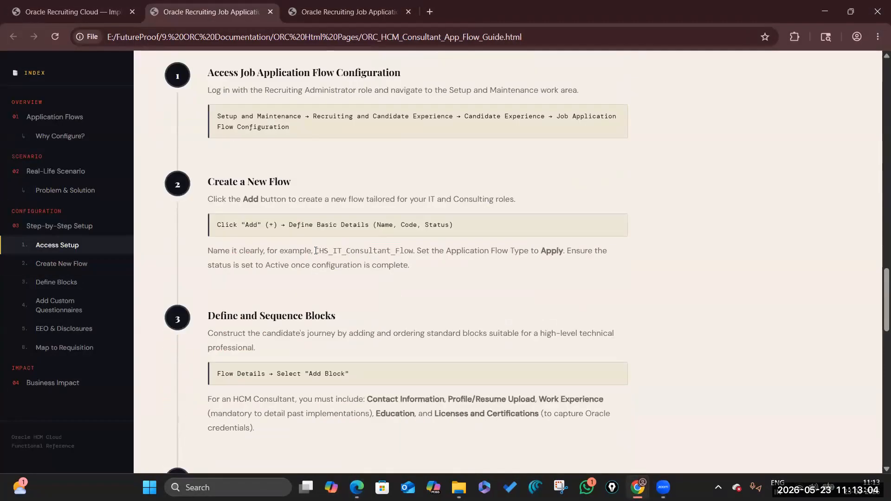
drag(315, 251, 413, 249)
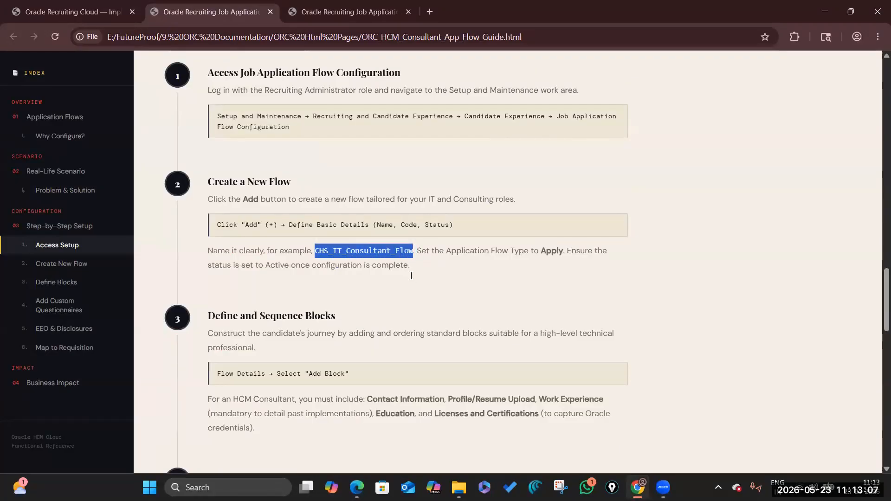
scroll(351, 188, up, 2)
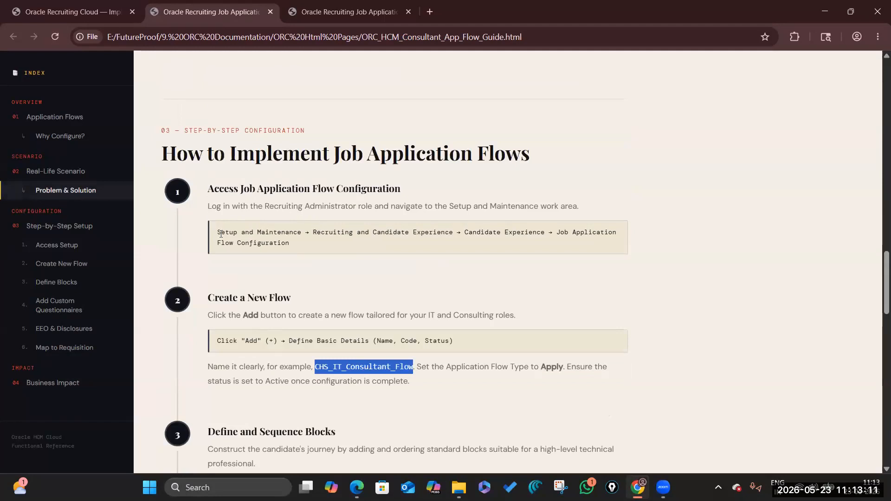
drag(313, 232, 545, 232)
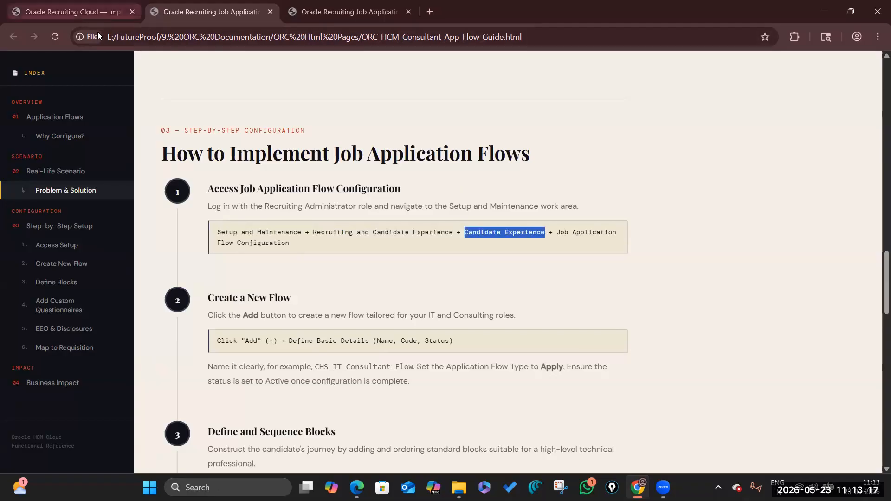
Step: Switch to Oracle, cancel the blank application flow, and leave the Job Application Flows list for the Recruiting and Candidate Experience setup
key(alt+Tab)
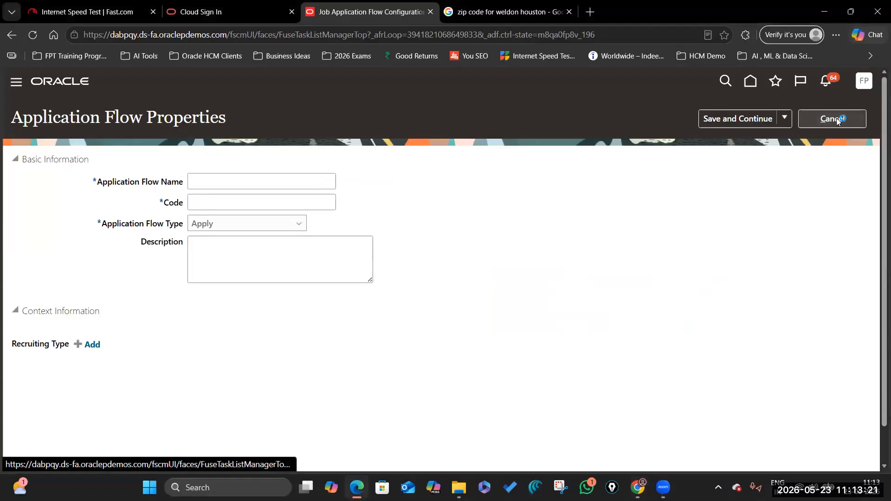
click(837, 120)
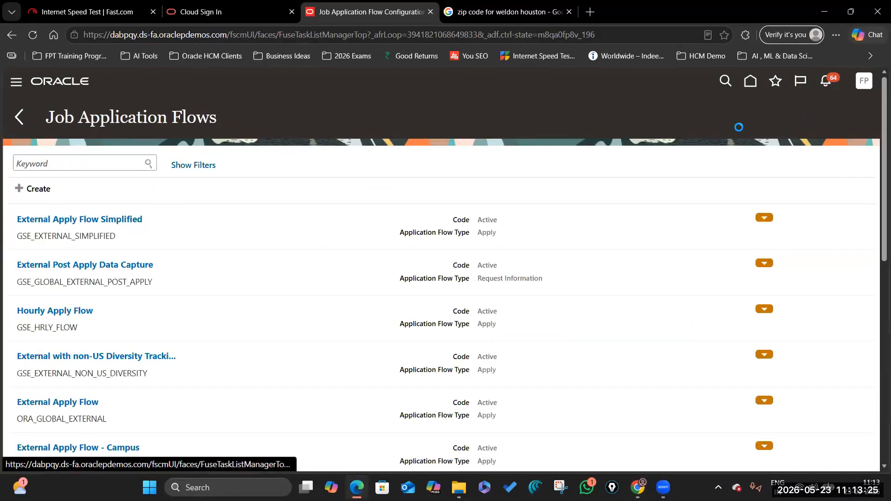
click(689, 254)
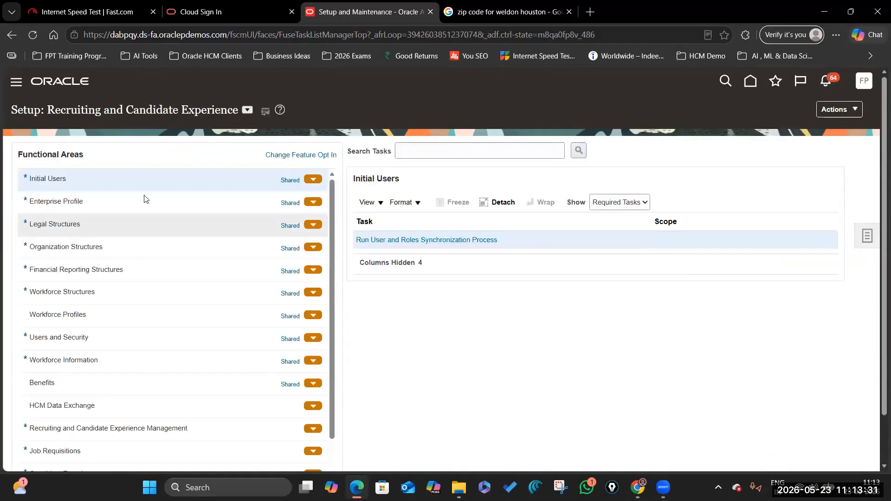
Step: Display the Candidate Experience functional area's tasks in the Recruiting and Candidate Experience setup
drag(48, 110, 236, 115)
scroll(154, 324, down, 2)
click(95, 386)
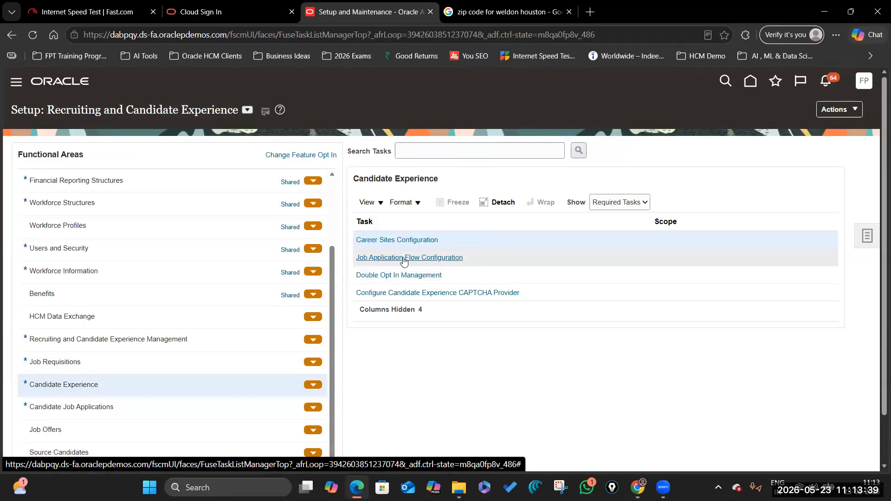
Step: Switch to the HCM consultant guide and highlight the full navigation path from Setup and Maintenance to Job Application Flow Configuration
key(alt+Tab)
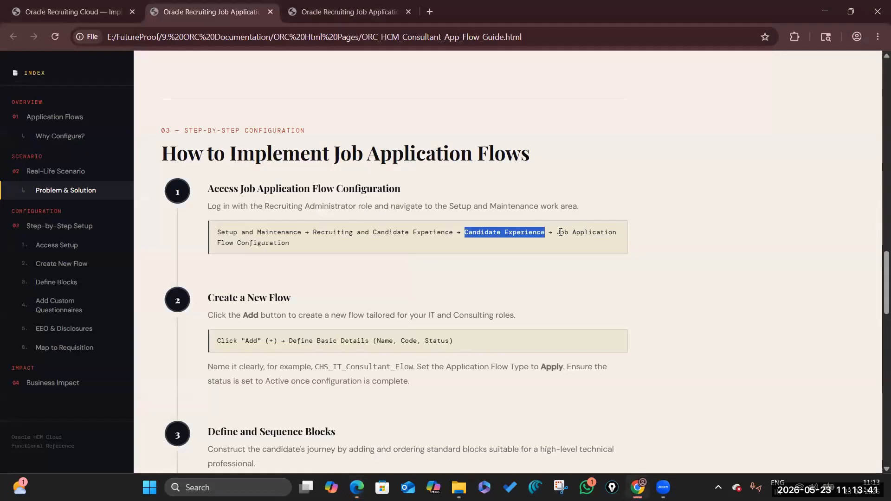
drag(560, 232, 515, 258)
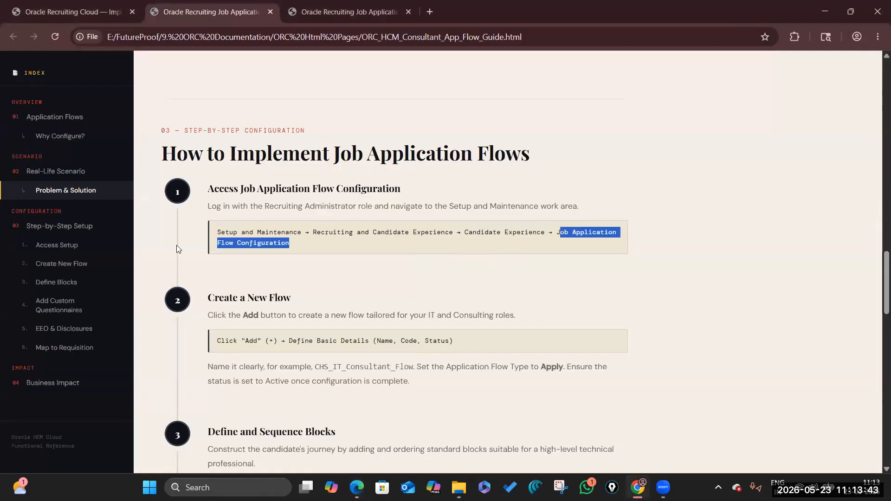
click(307, 234)
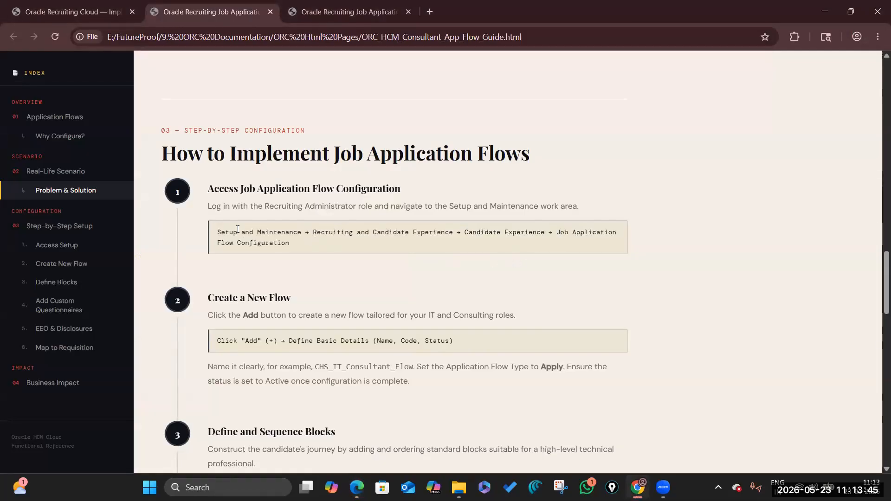
drag(218, 231, 311, 245)
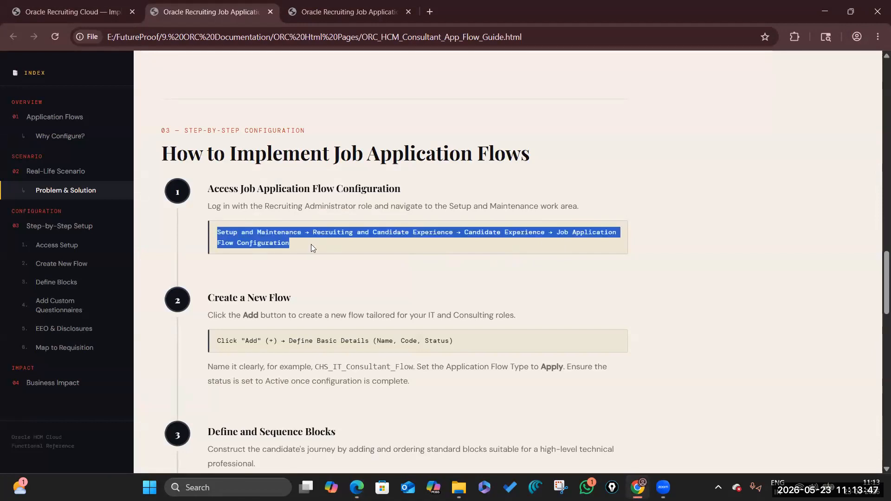
Step: Switch to Oracle and open the Job Application Flows list from the Candidate Experience tasks
click(309, 243)
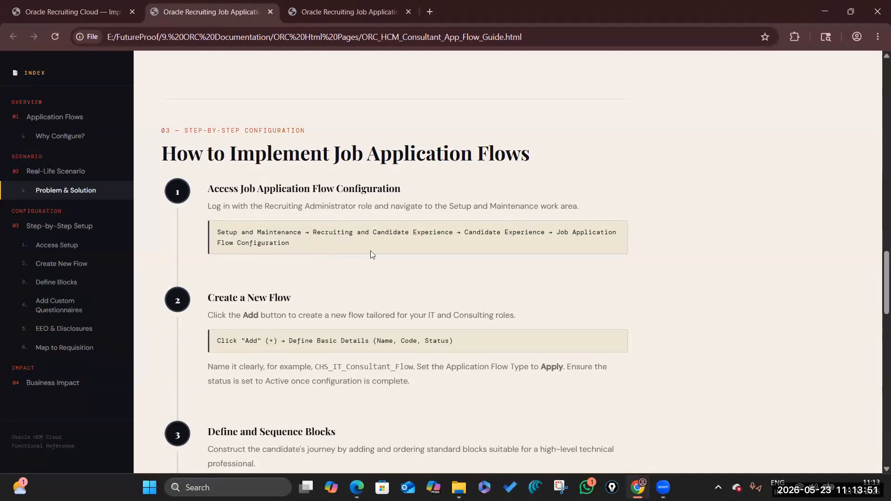
key(alt+Tab)
click(403, 259)
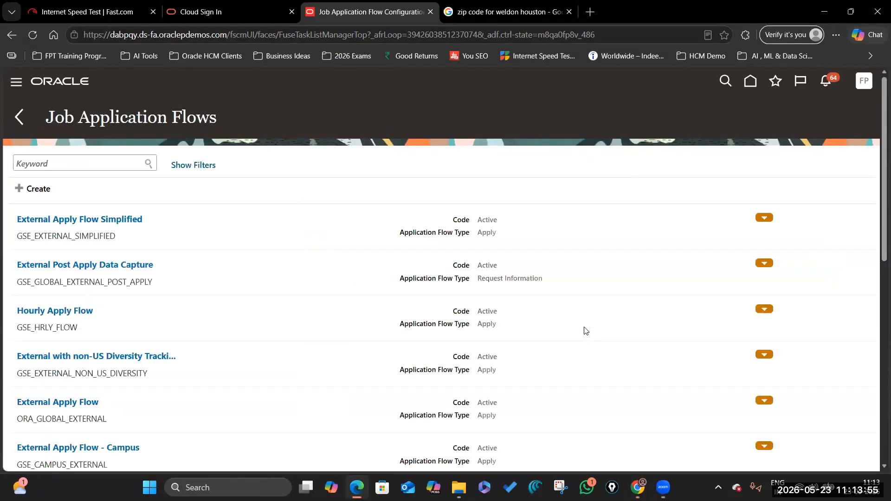
Step: Highlight the basic details instruction (Name, Code, Status) in the HCM consultant guide and start a new application flow in Oracle
key(alt+Tab)
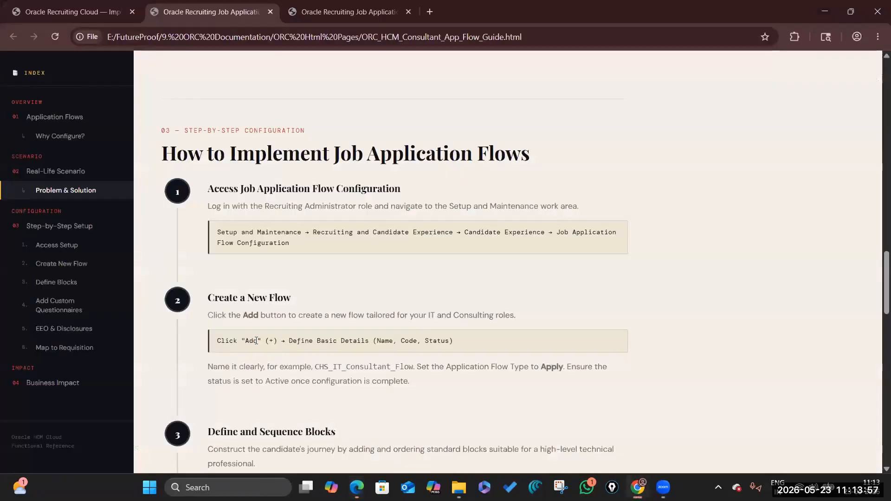
drag(293, 341, 464, 343)
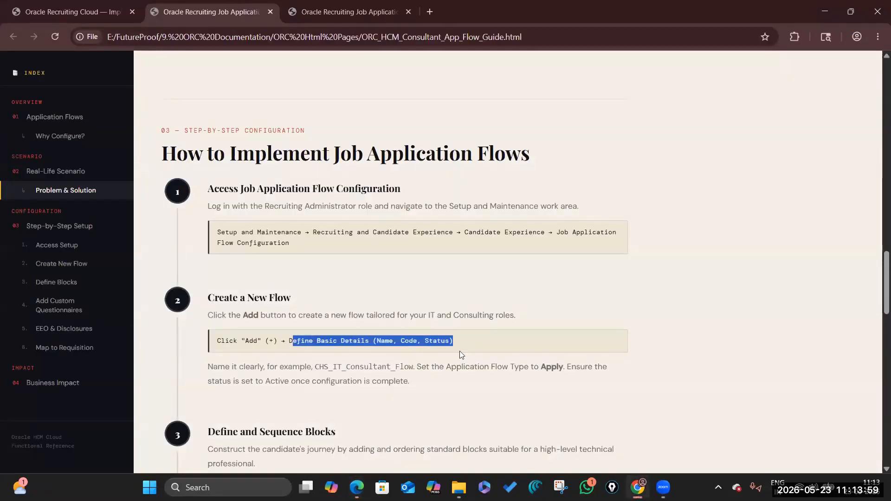
key(alt+Tab)
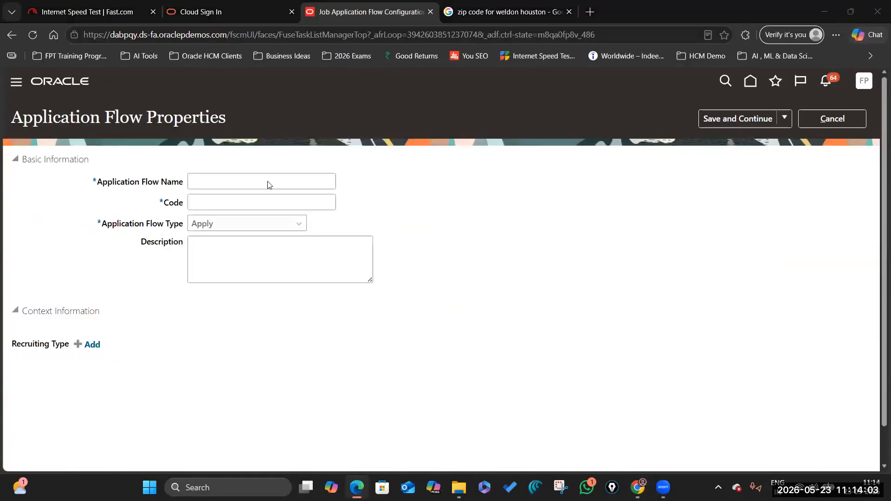
Step: Using the guide's flow name, enter CHS_IT_Consultant_Flow with code CHS_ITC, type Apply and description "Community Health System IT Consultant Job Application Flow"
key(alt+Tab)
scroll(498, 265, down, 5)
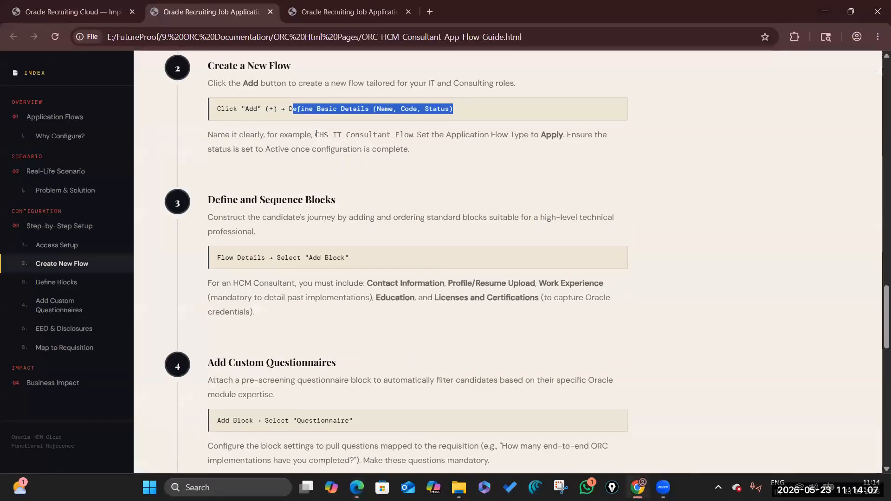
drag(316, 134, 414, 134)
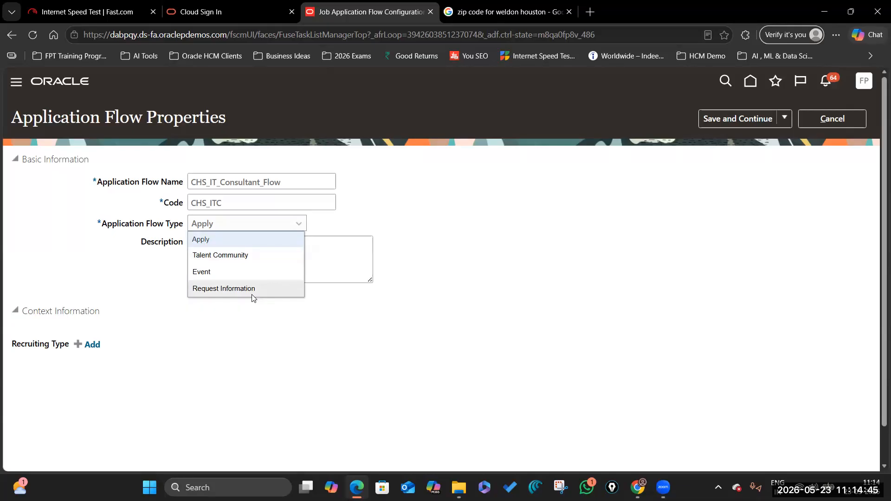
click(379, 229)
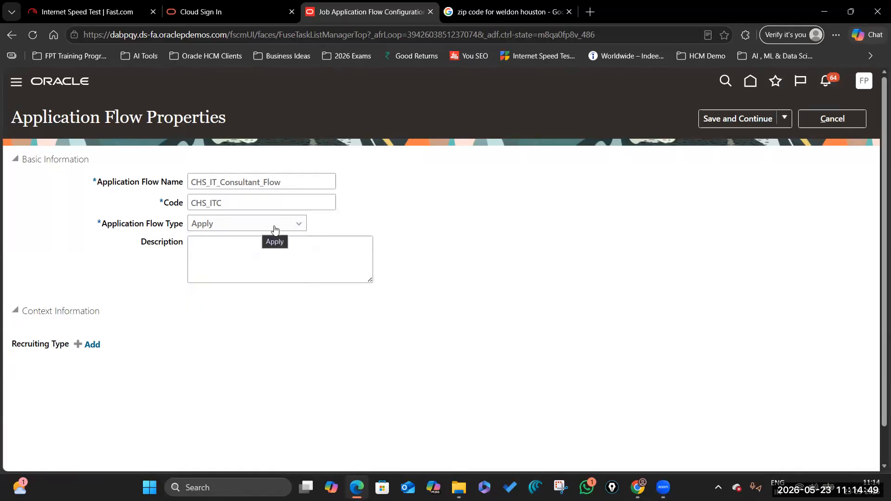
click(202, 261)
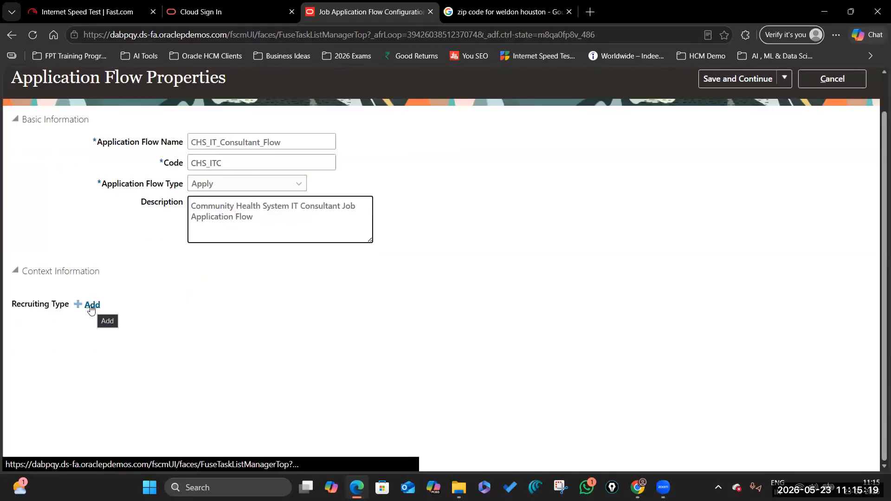
click(91, 310)
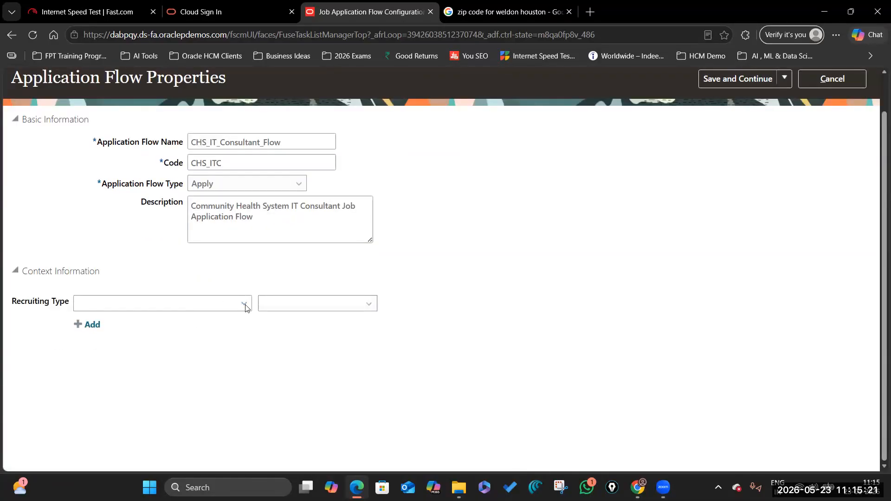
click(245, 304)
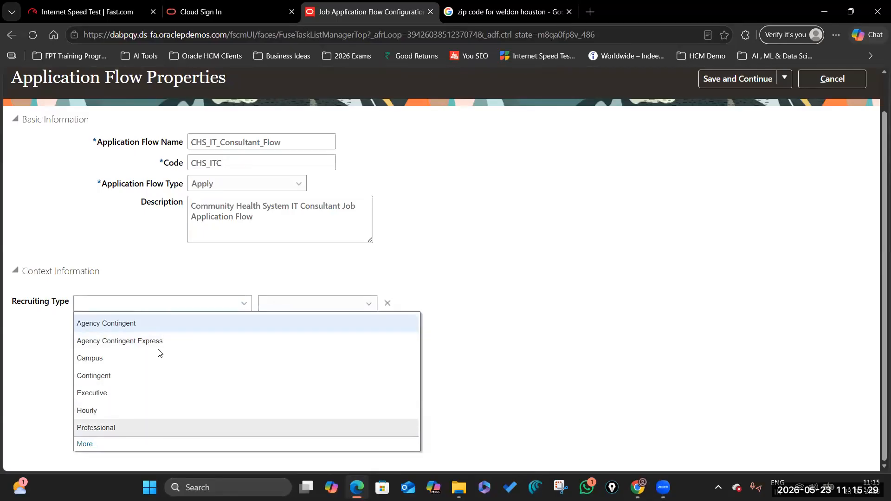
scroll(157, 353, up, 2)
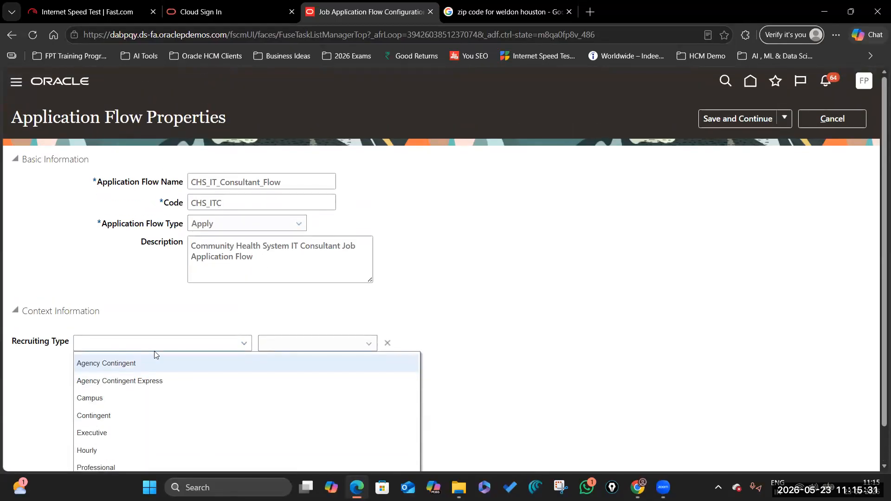
scroll(154, 354, down, 2)
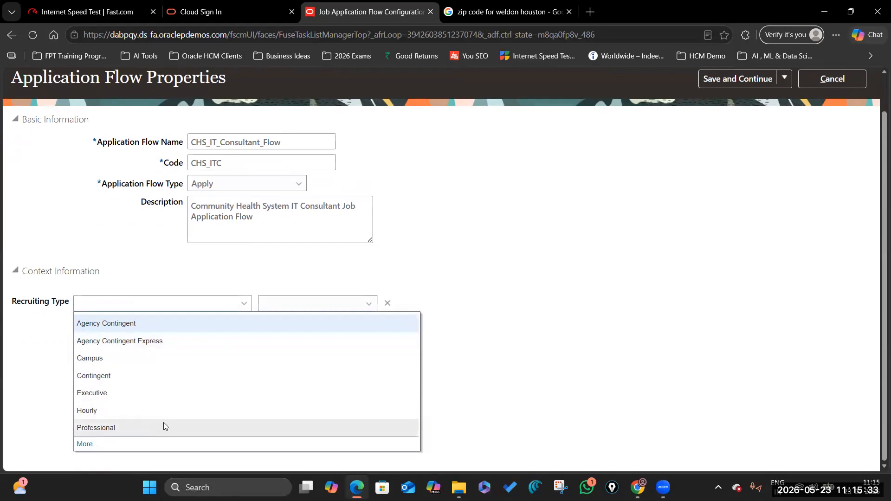
click(387, 303)
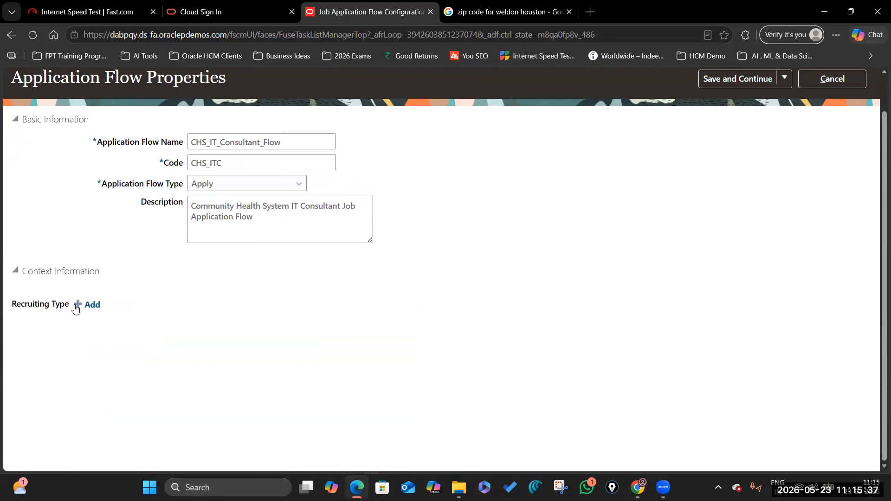
Step: Save the flow properties and create a flow version named Version 1, set to start on activation
scroll(547, 193, up, 2)
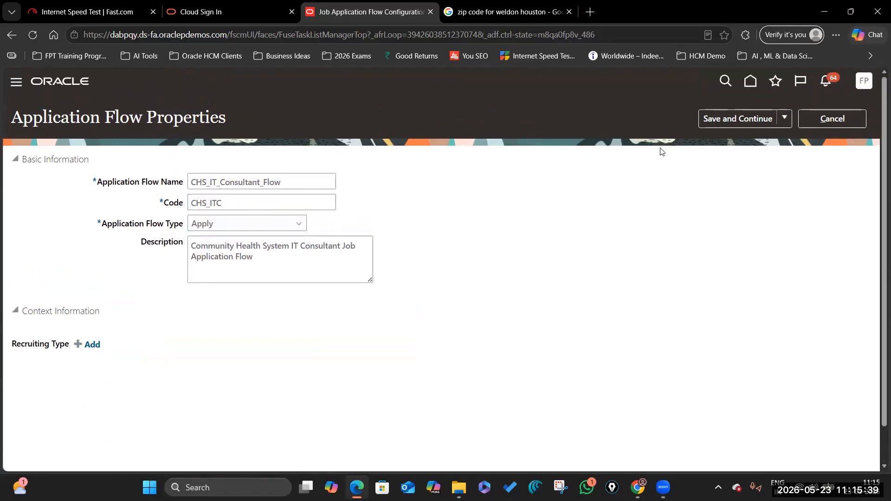
click(742, 119)
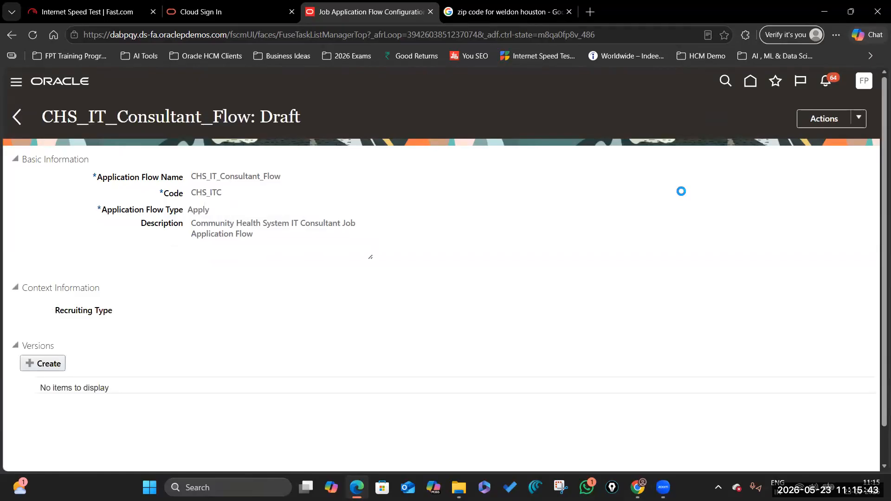
scroll(366, 288, down, 2)
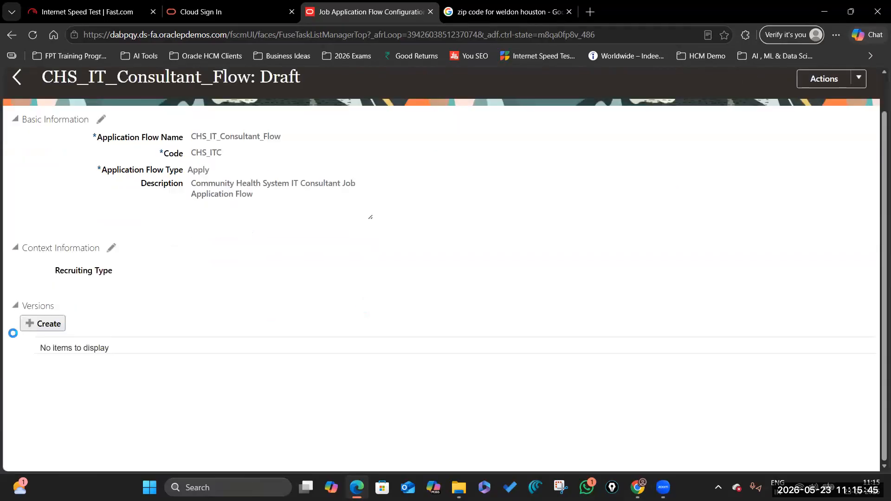
click(43, 323)
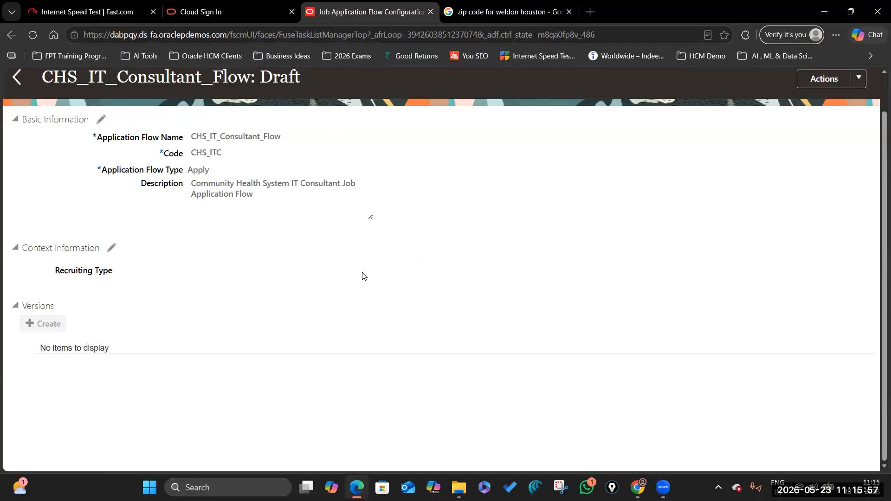
click(116, 162)
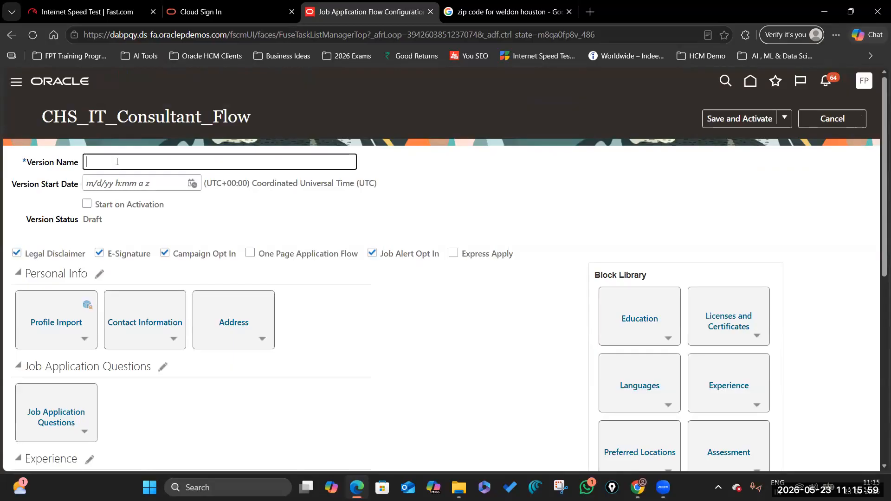
text(Version 1)
click(300, 209)
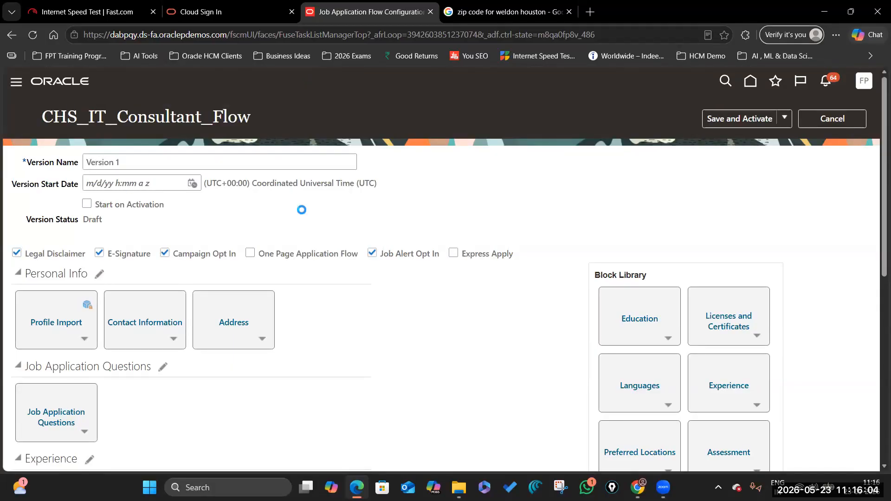
click(86, 206)
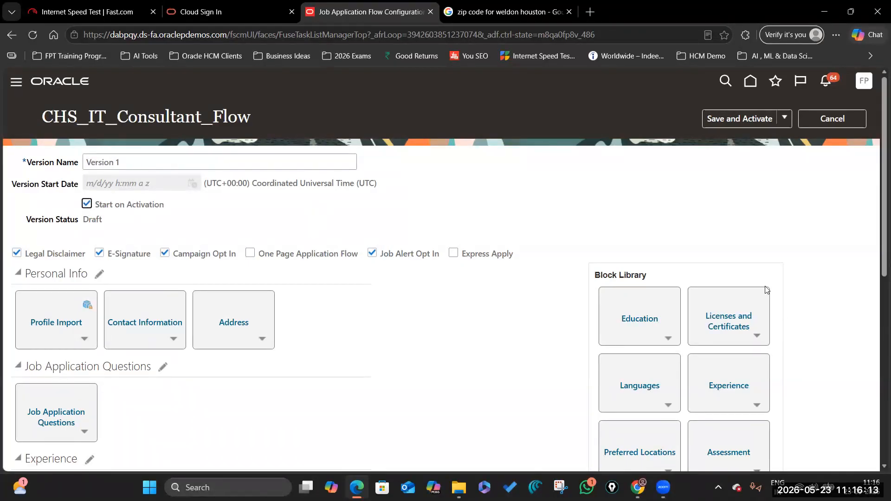
Step: Examine the version's sections, the blocks offered in the Block Library and the details of the Languages block under More About You
scroll(640, 334, down, 5)
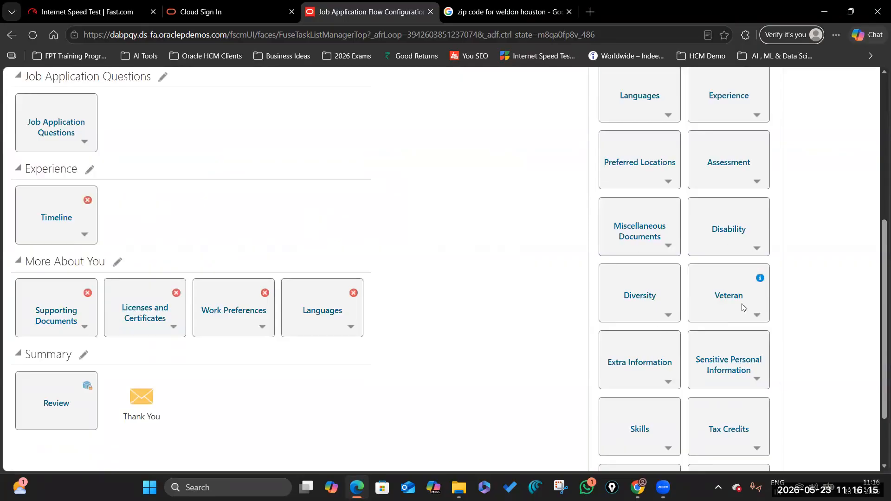
scroll(714, 354, down, 2)
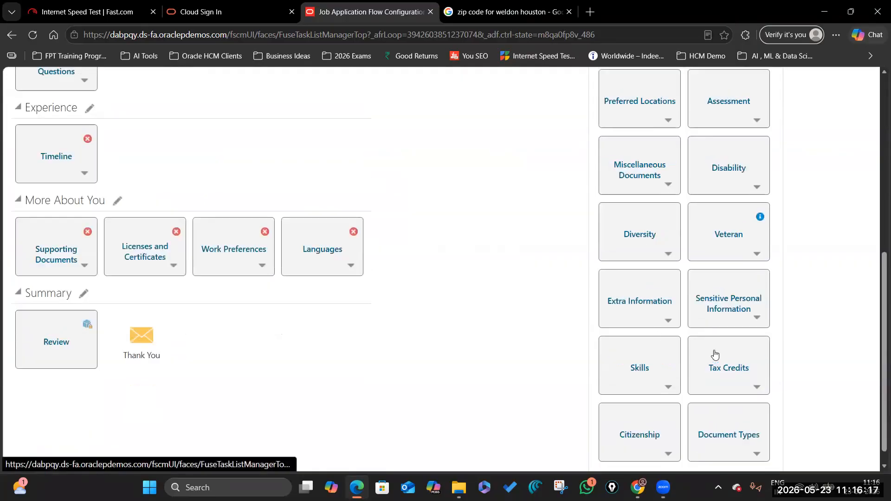
scroll(714, 354, up, 7)
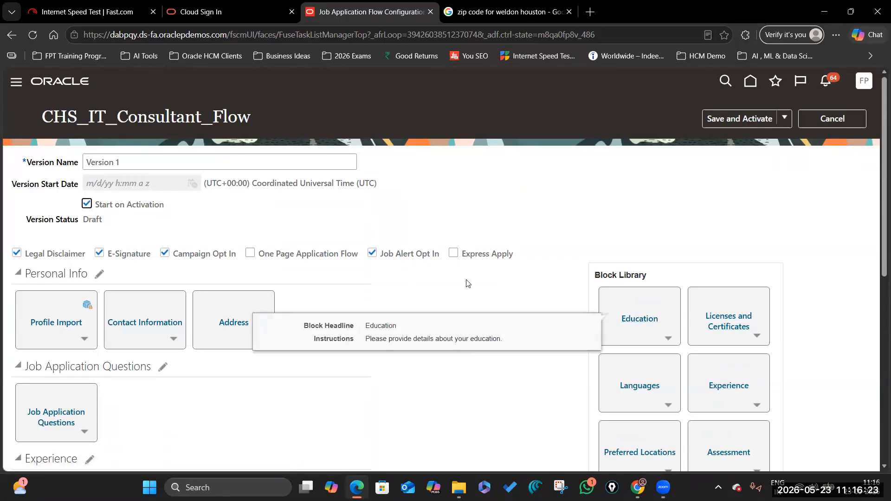
scroll(432, 371, down, 5)
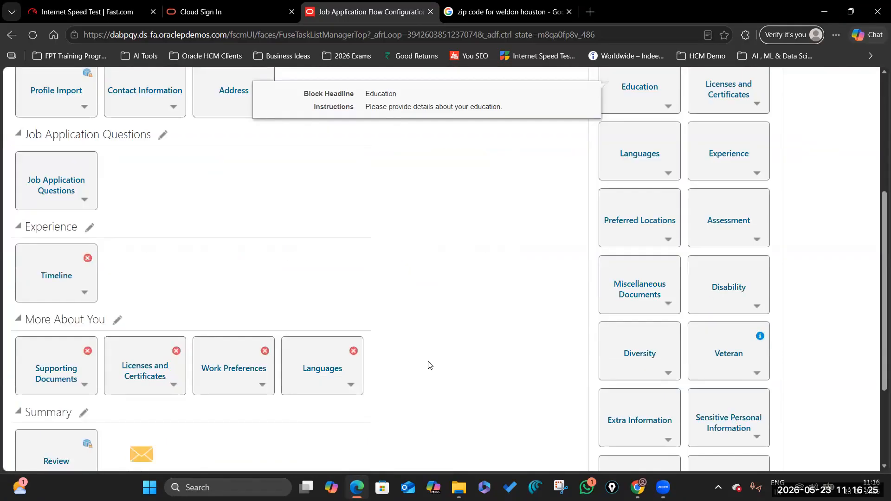
scroll(408, 348, down, 3)
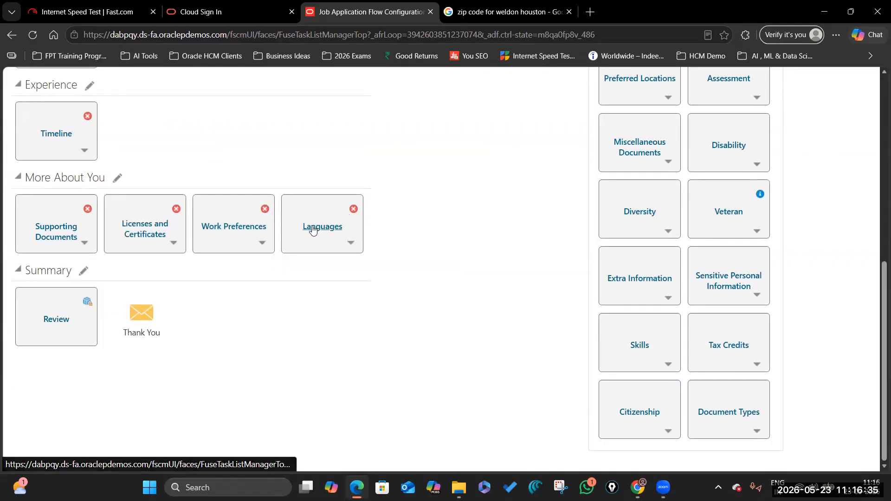
mouse_move(336, 234)
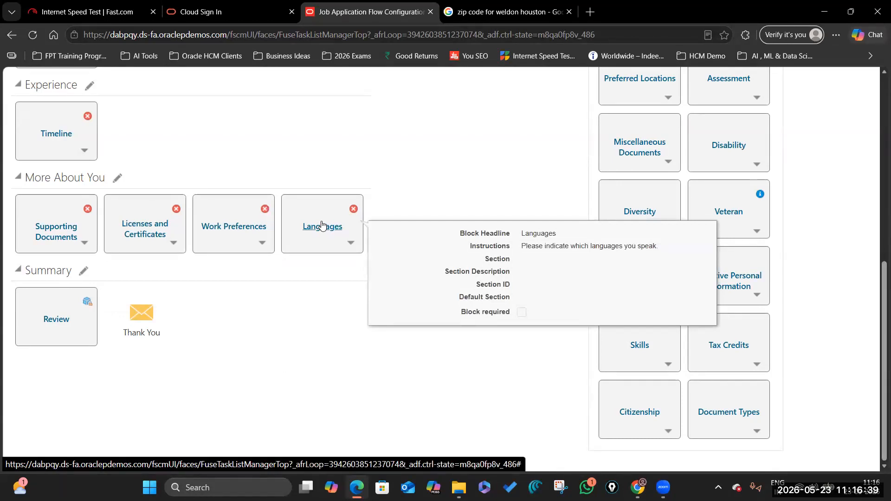
scroll(291, 314, up, 5)
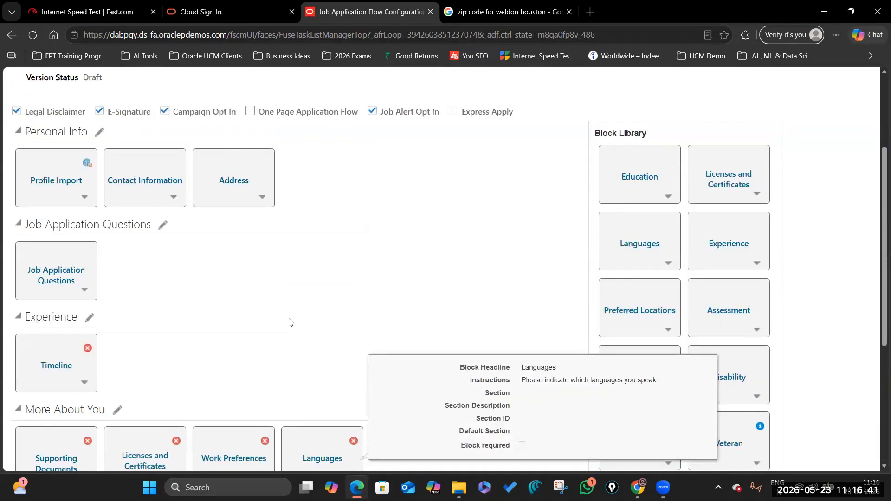
scroll(269, 297, down, 4)
scroll(352, 283, up, 6)
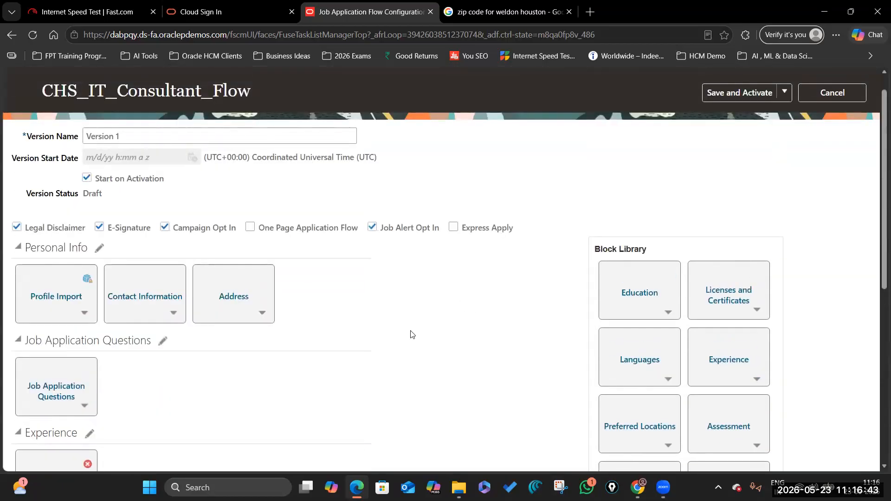
Step: Review the headline and instructions of the Profile Import and Job Application Questions blocks, saving the Job Application Questions block
click(49, 301)
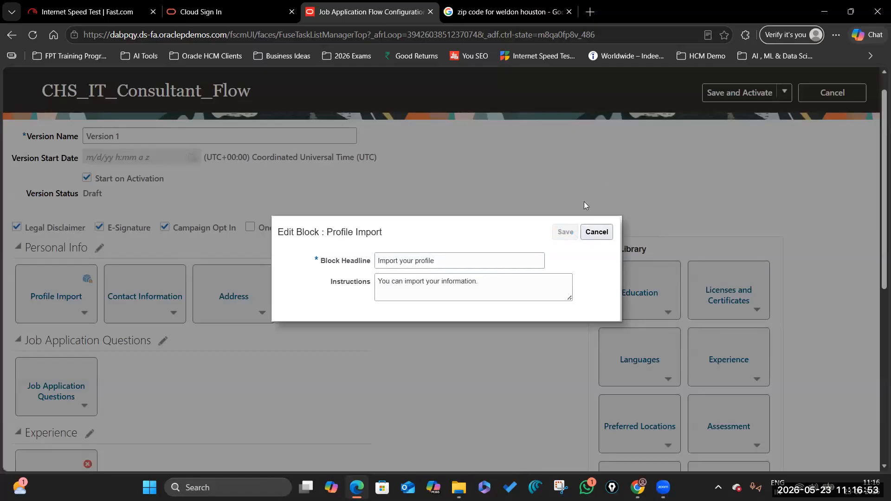
scroll(297, 370, down, 3)
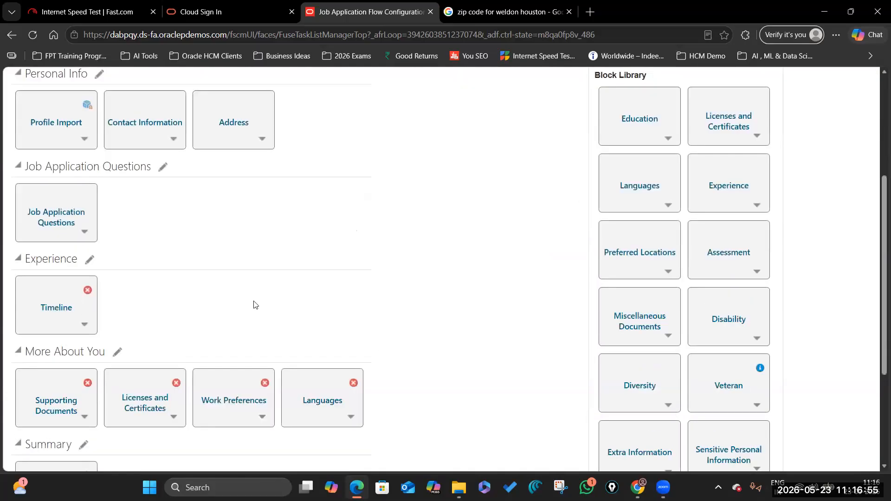
click(48, 221)
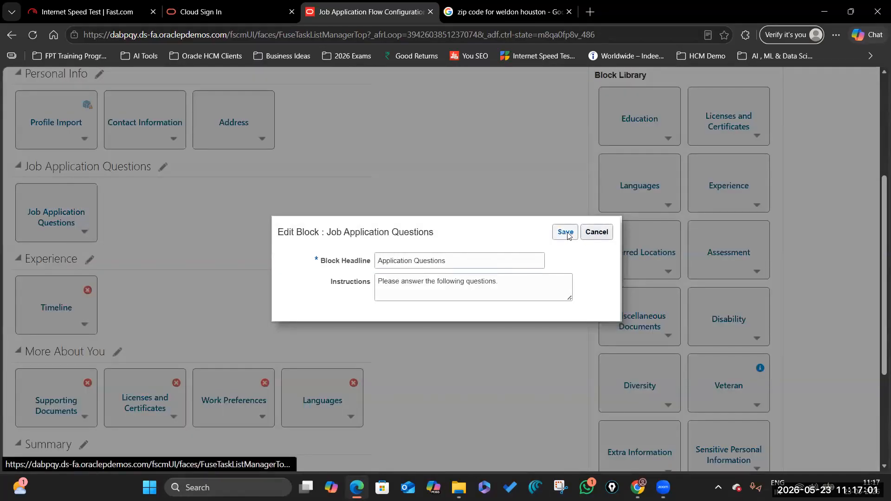
click(566, 232)
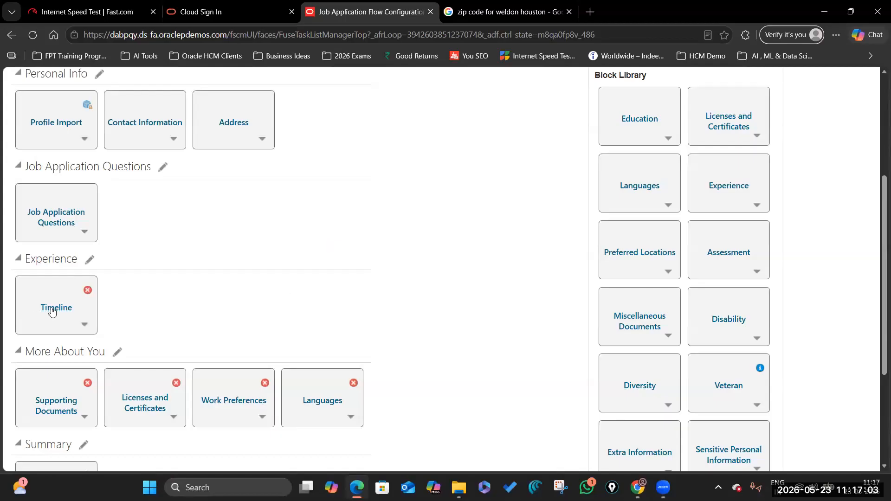
Step: Mark the Timeline block in the Experience section as required and save it
mouse_move(56, 310)
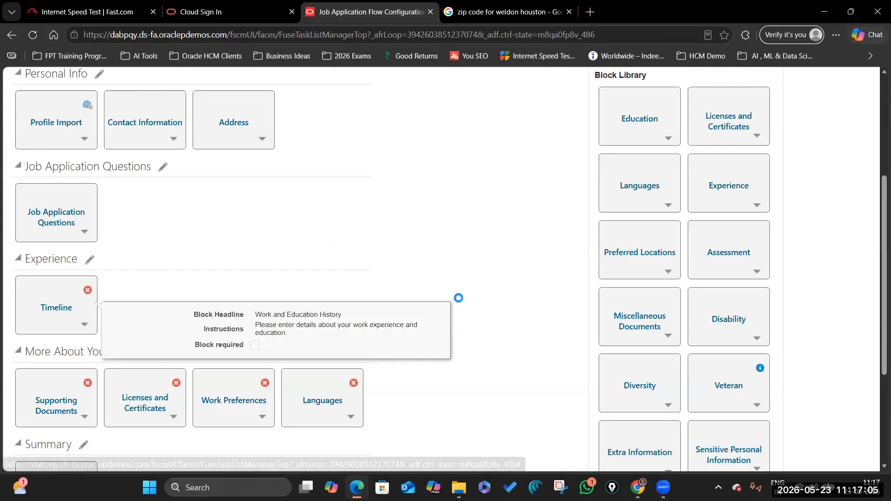
click(456, 297)
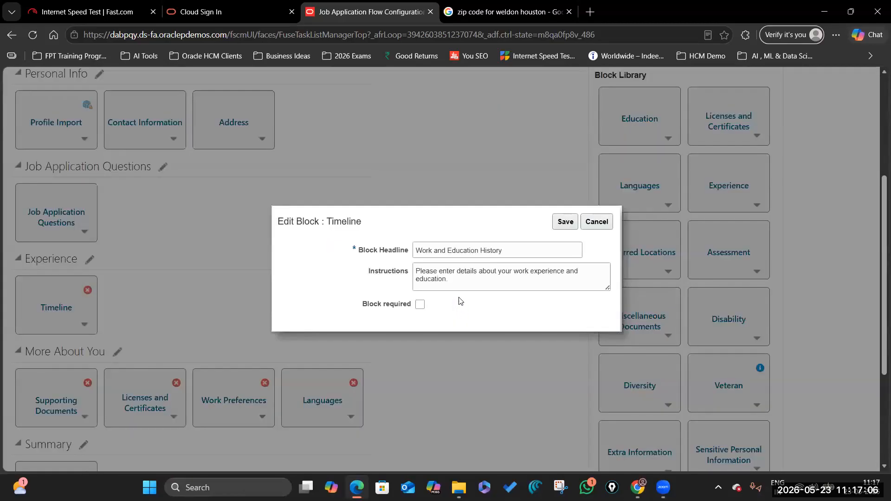
click(419, 306)
click(564, 224)
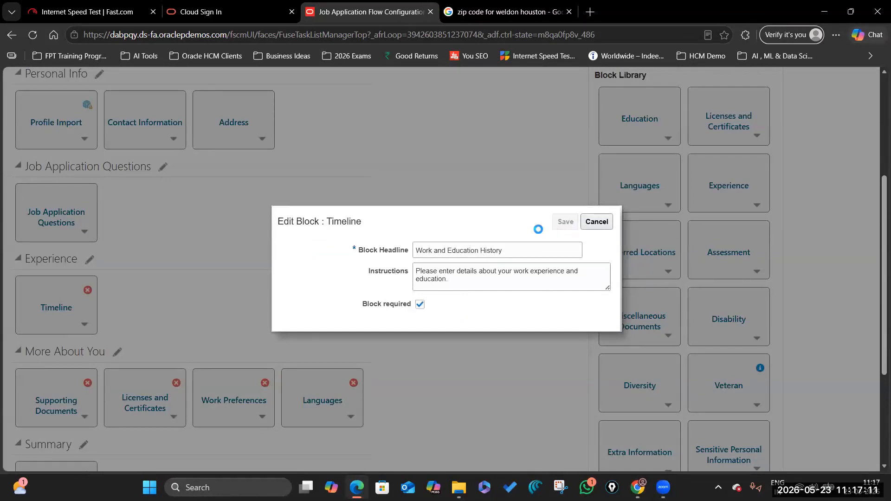
Step: Make the resume required in the Supporting Documents block under More About You and save the block
scroll(56, 239, down, 4)
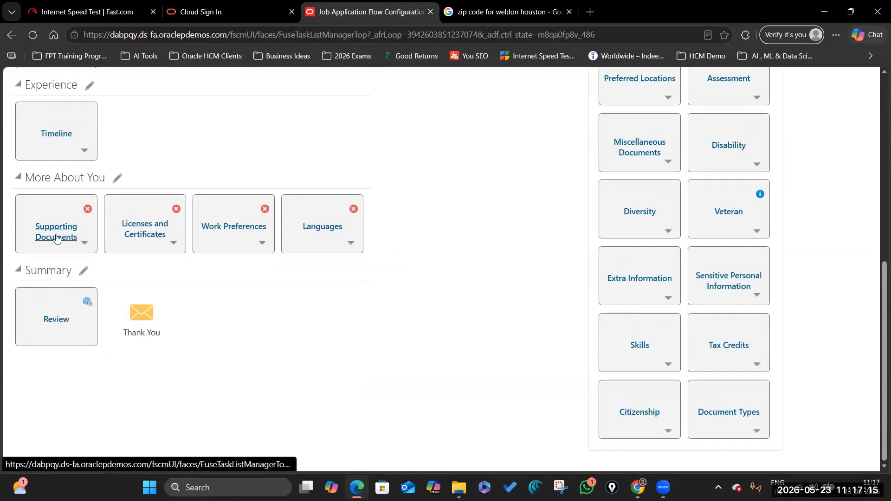
click(56, 239)
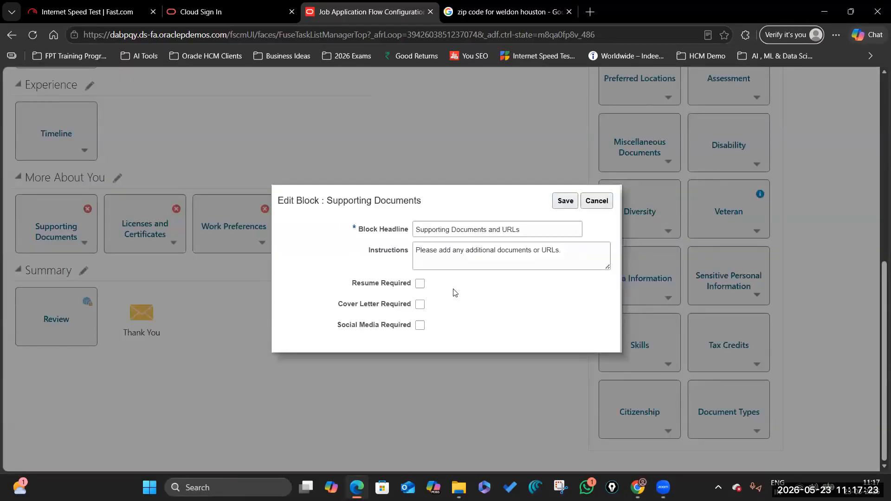
click(419, 285)
click(420, 305)
click(572, 204)
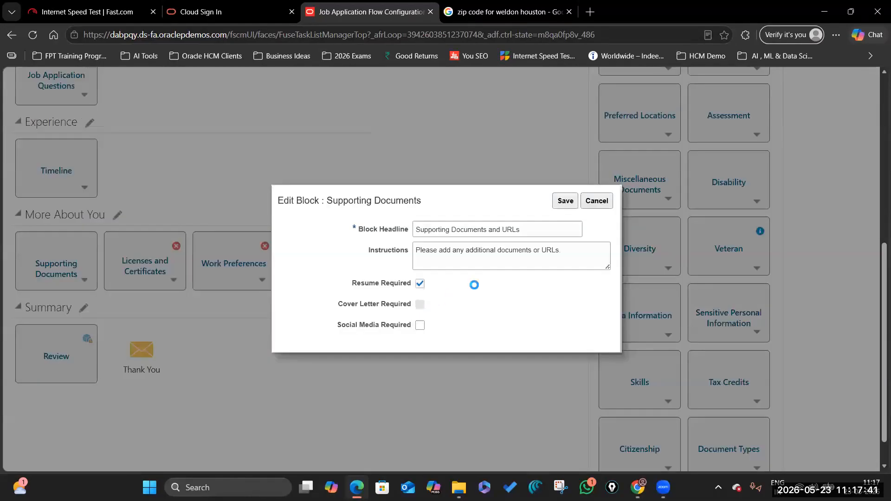
click(566, 200)
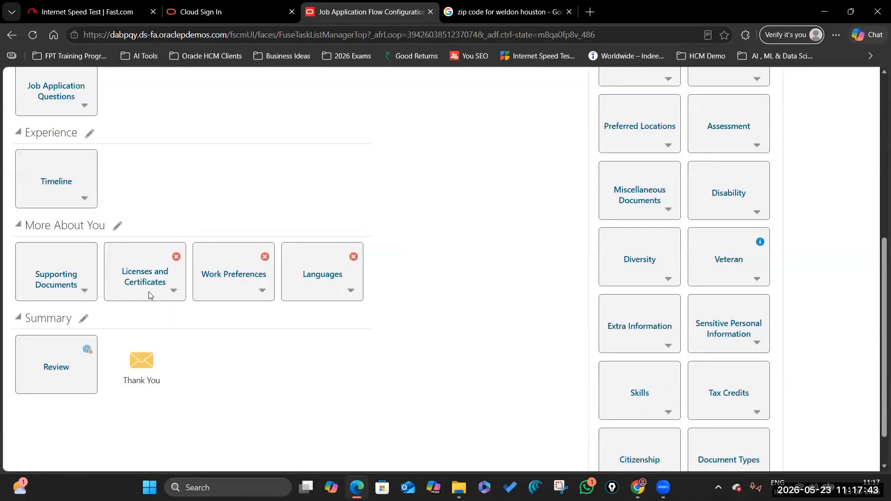
Step: Set the Licenses and Certificates block's section to Licenses and Certifications (Default) and save the block
click(149, 282)
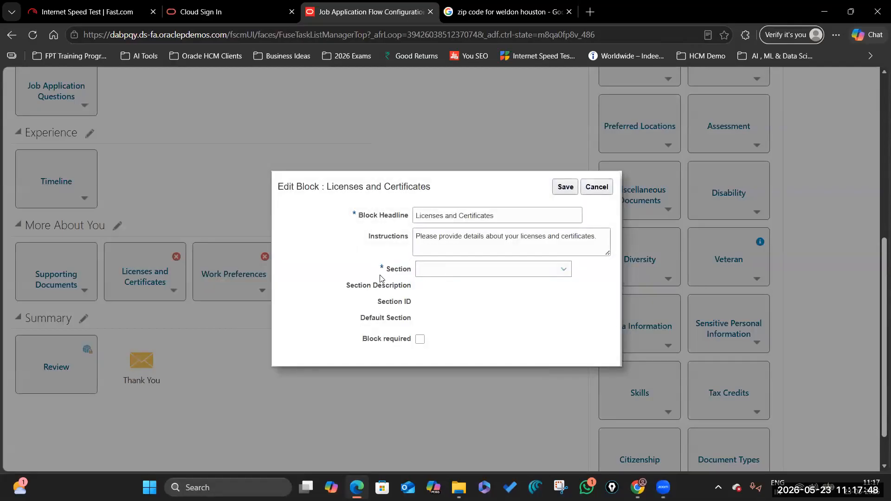
click(563, 271)
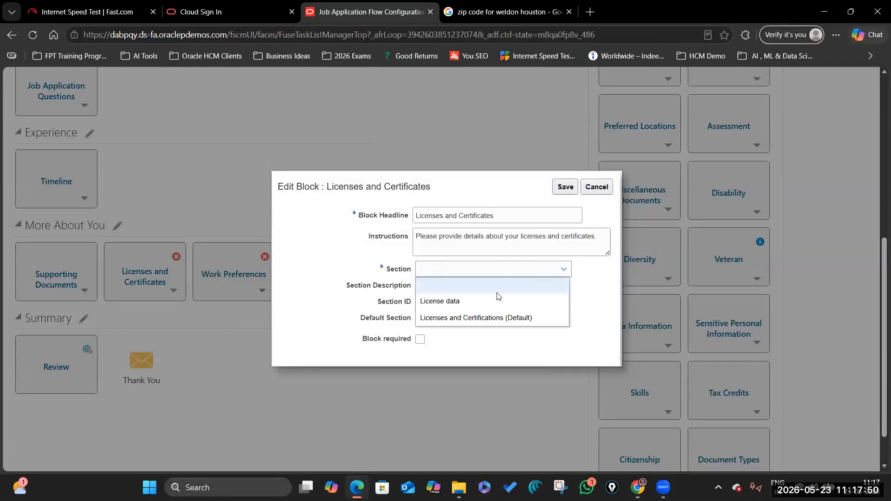
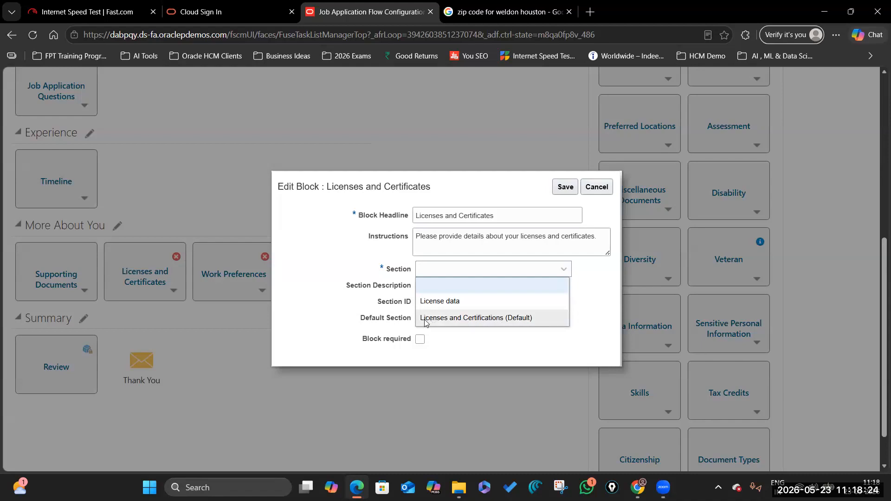
click(547, 318)
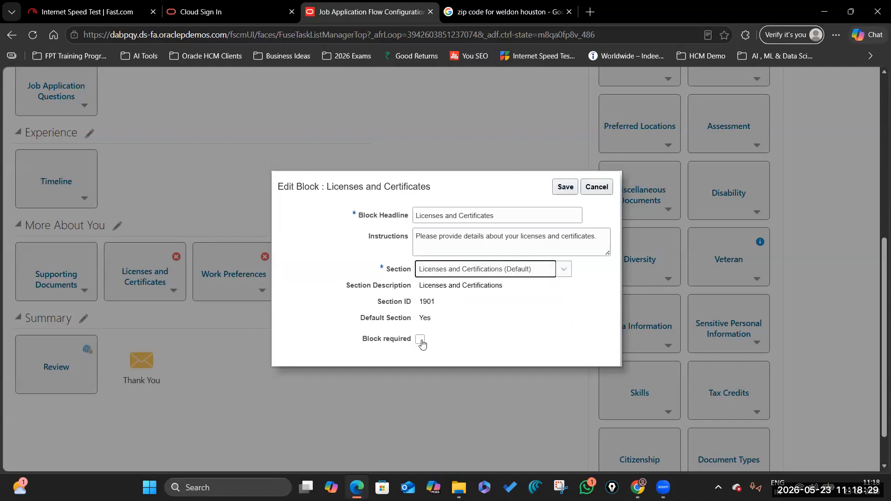
click(565, 186)
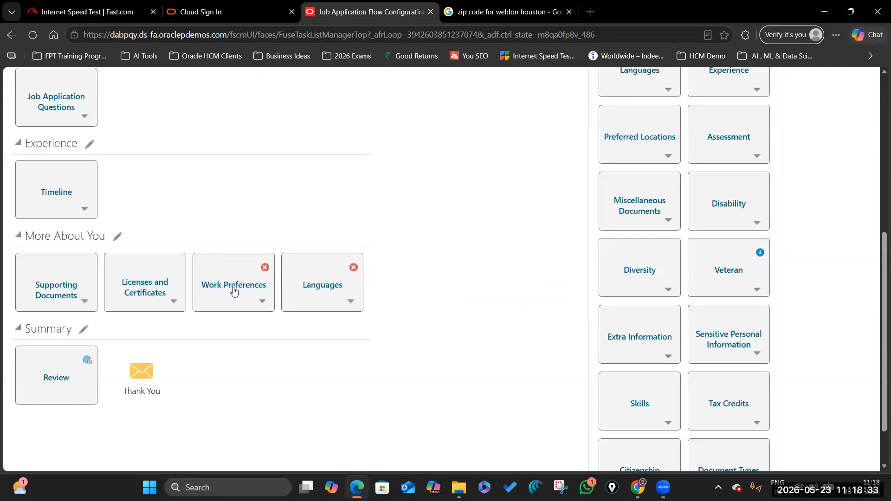
Step: Set the Work Preferences block's section to Work Requirements (Default) and save the block
click(235, 290)
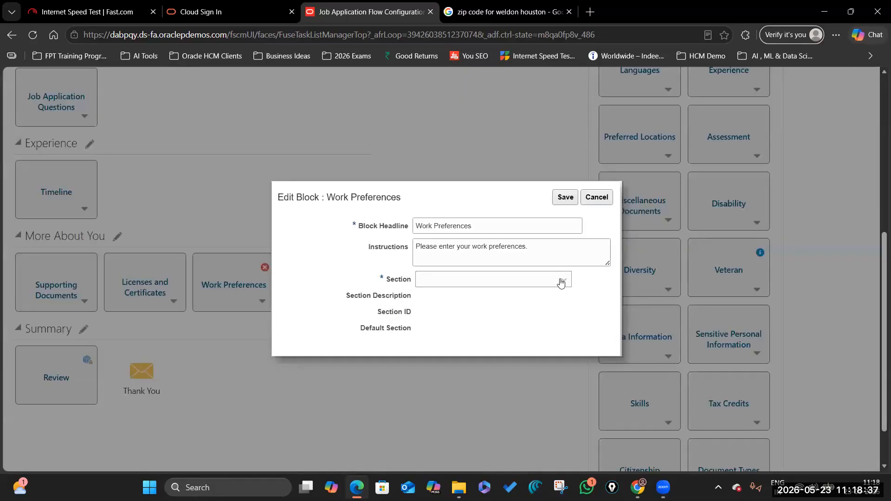
click(562, 280)
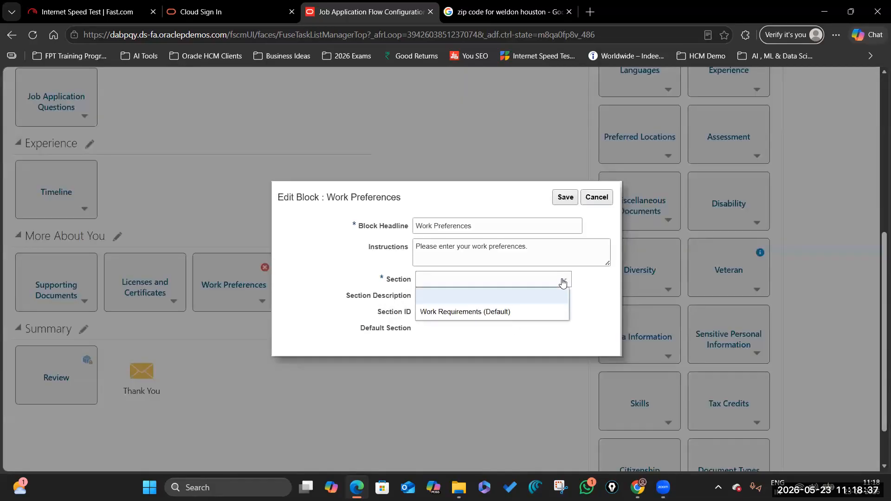
click(524, 311)
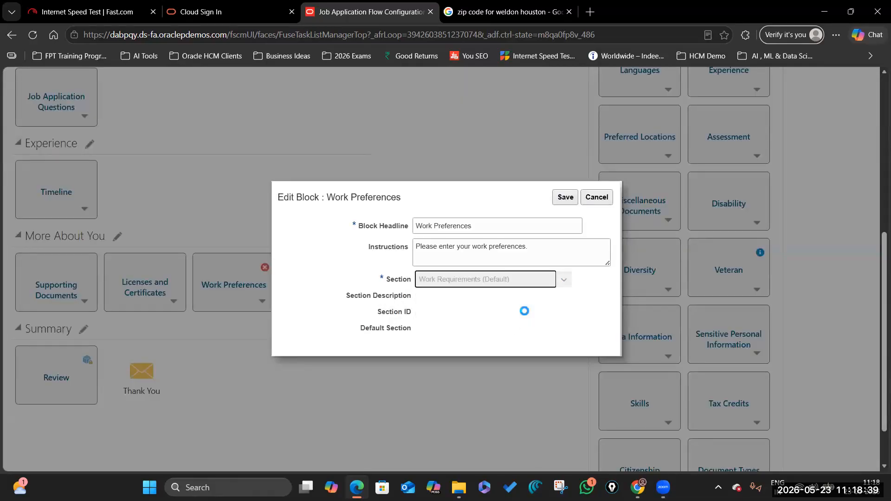
click(565, 197)
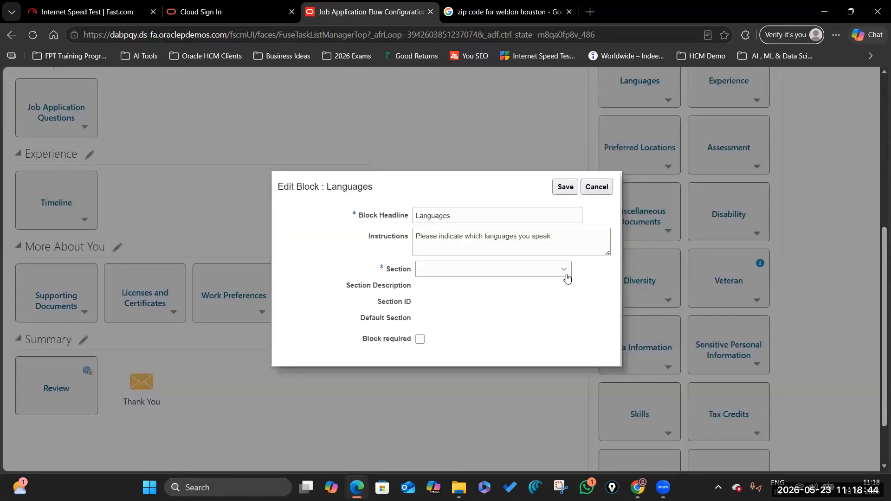
Step: Set the section of the Languages block under More About You to Languages (Default) and save the block
click(565, 273)
click(449, 297)
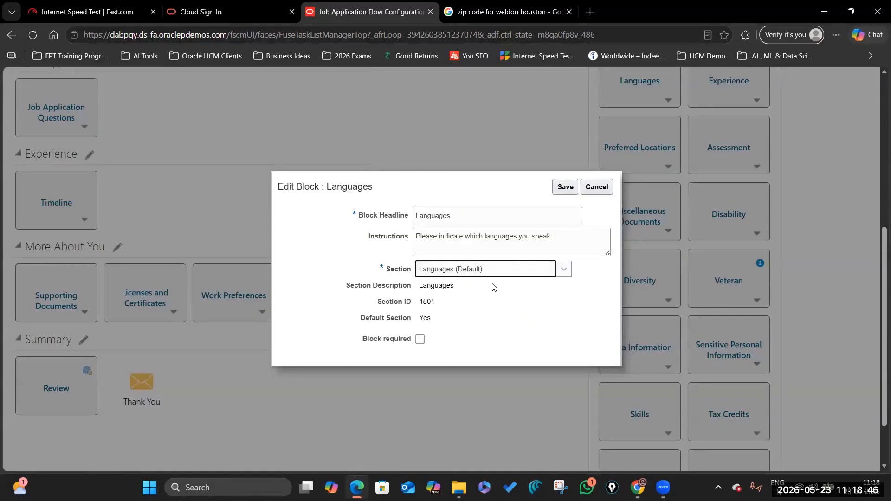
click(567, 187)
Step: Examine the version's options, its configured sections and the remaining blocks offered in the Block Library
scroll(331, 375, up, 1)
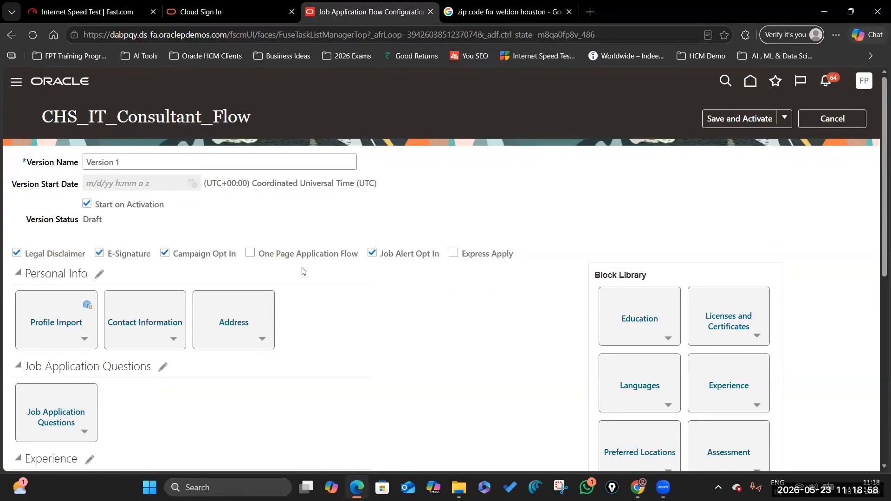
scroll(552, 302, down, 5)
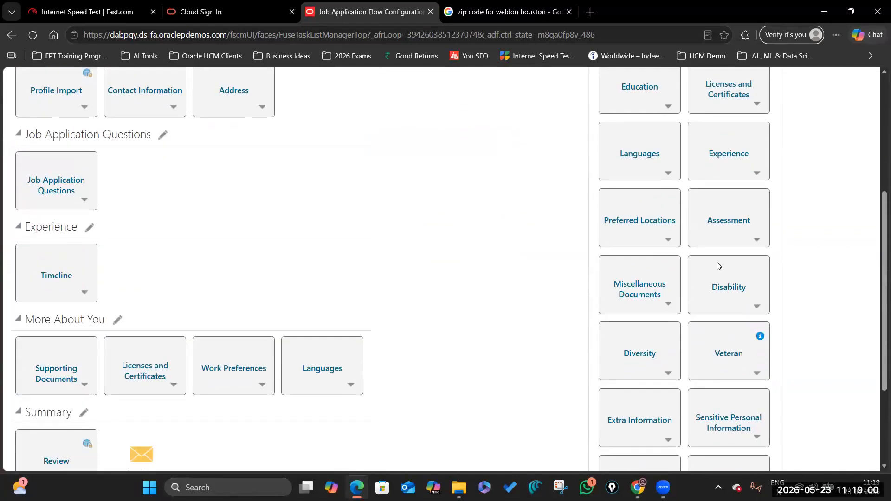
scroll(678, 302, down, 3)
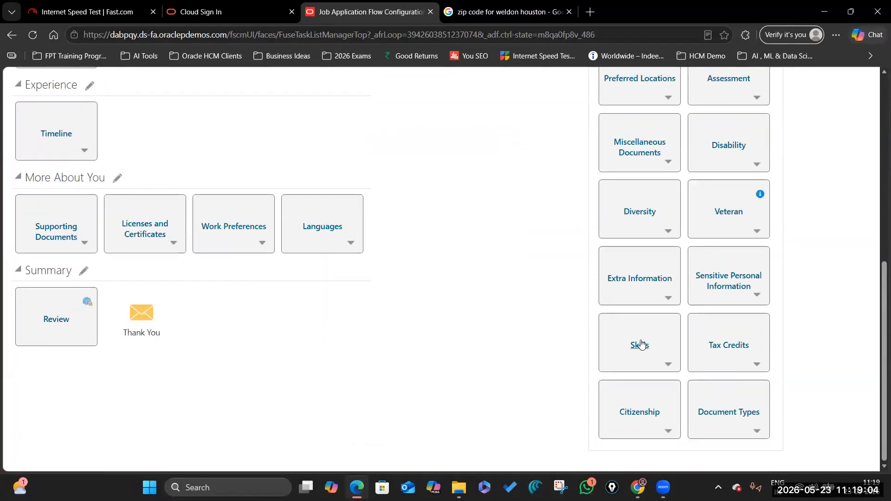
scroll(622, 330, up, 6)
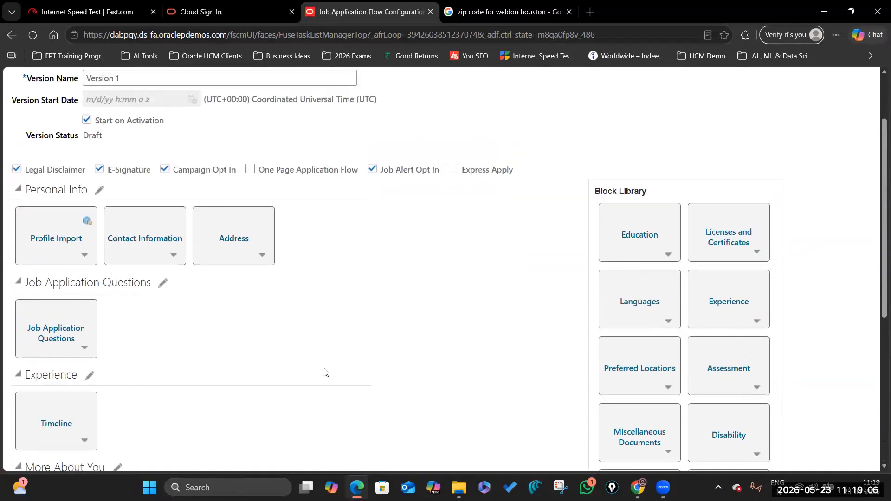
scroll(337, 370, down, 4)
scroll(309, 392, up, 4)
scroll(280, 404, down, 6)
scroll(280, 404, up, 8)
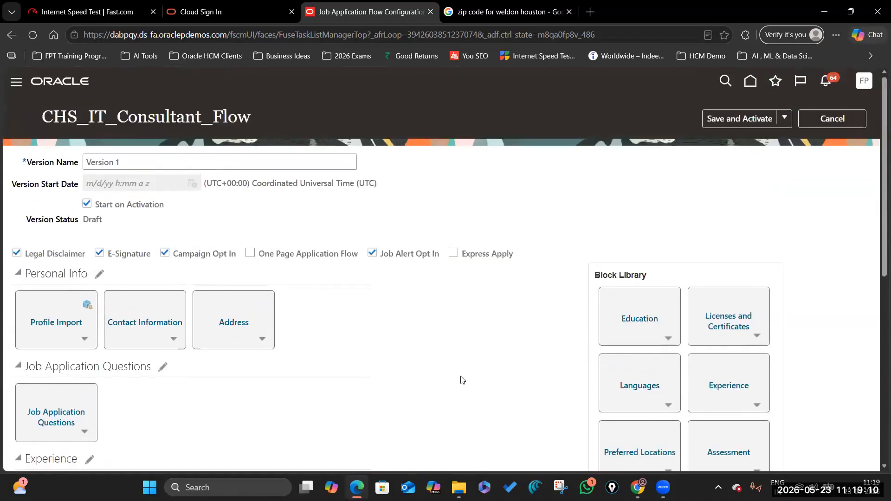
Step: Add the Education block from the Block Library to the More About You section
click(668, 339)
mouse_move(695, 354)
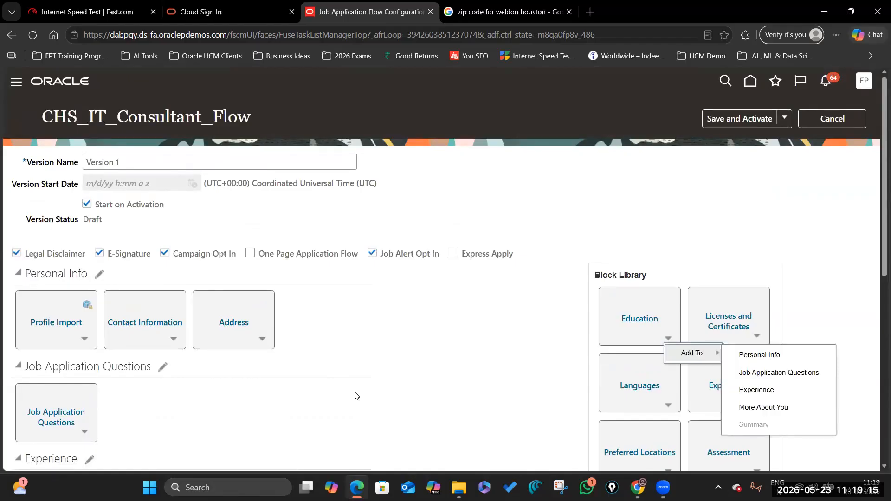
scroll(364, 394, down, 3)
scroll(199, 253, up, 1)
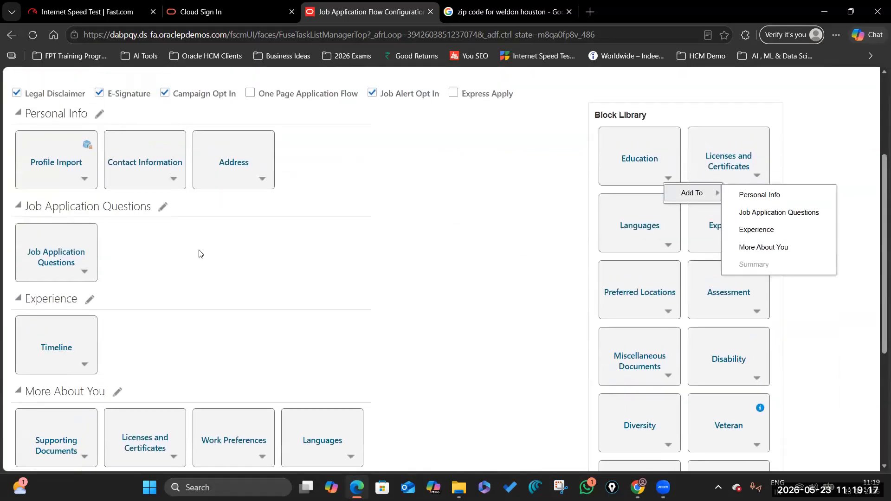
scroll(179, 318, down, 3)
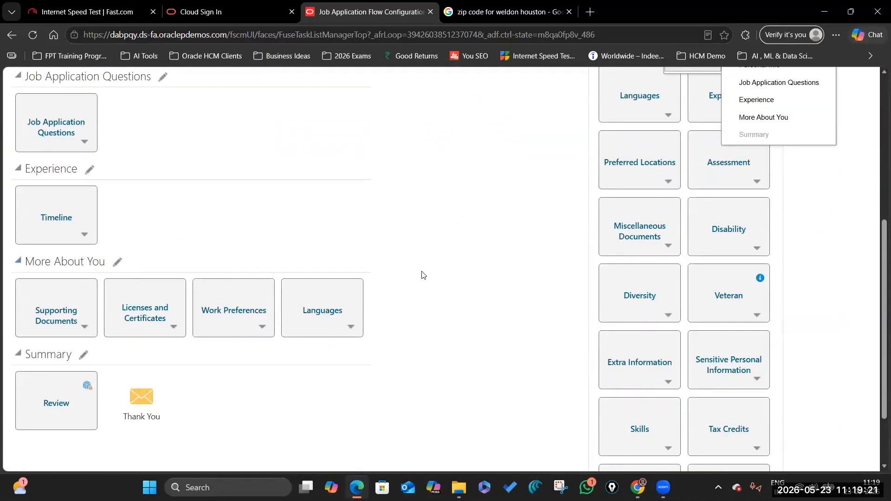
scroll(590, 253, up, 2)
click(759, 236)
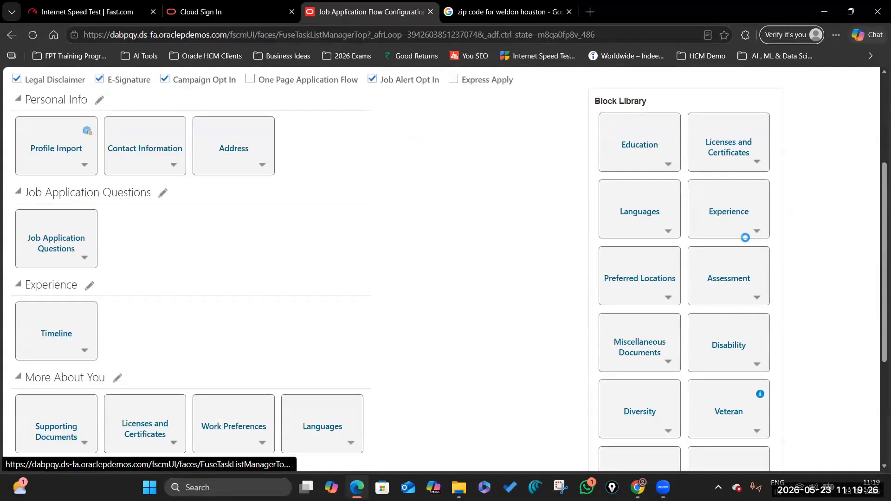
scroll(395, 332, down, 4)
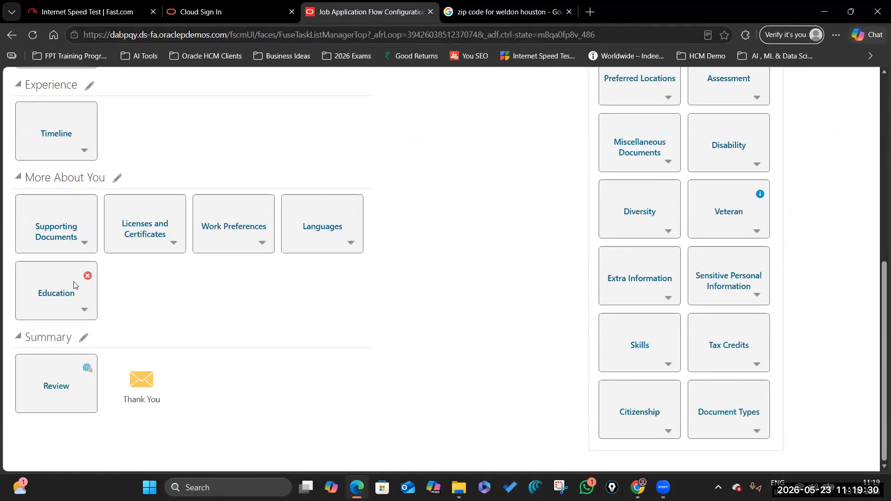
Step: Set the Education block's section to Degrees (Default) and save the block
mouse_move(90, 280)
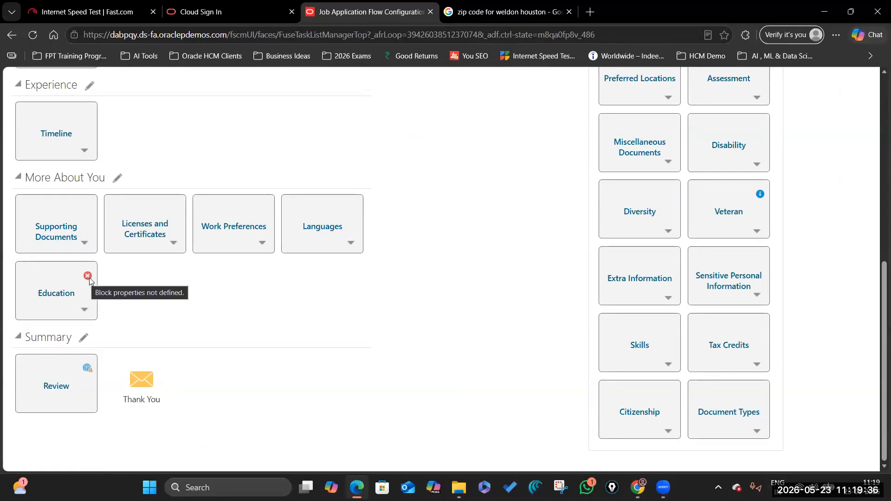
click(46, 298)
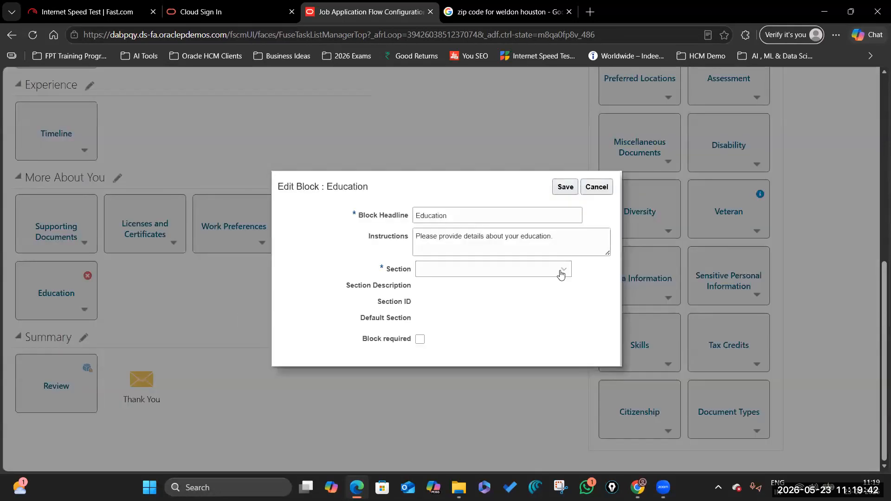
click(563, 270)
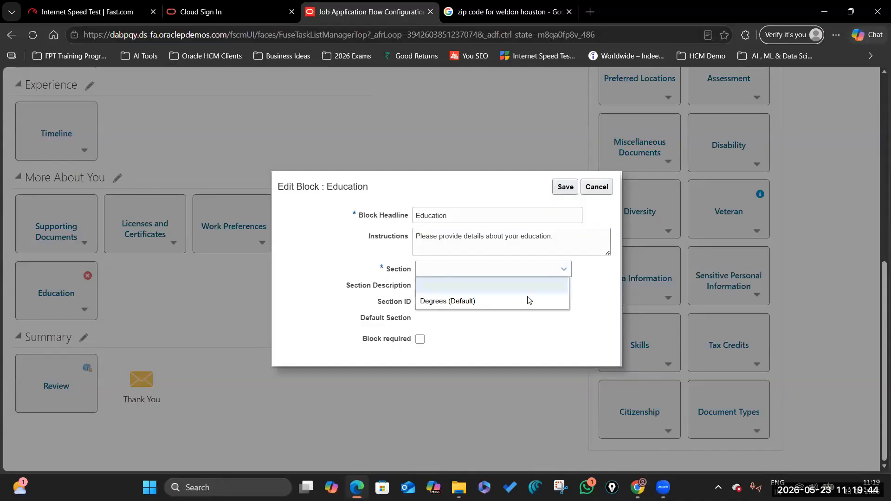
click(527, 302)
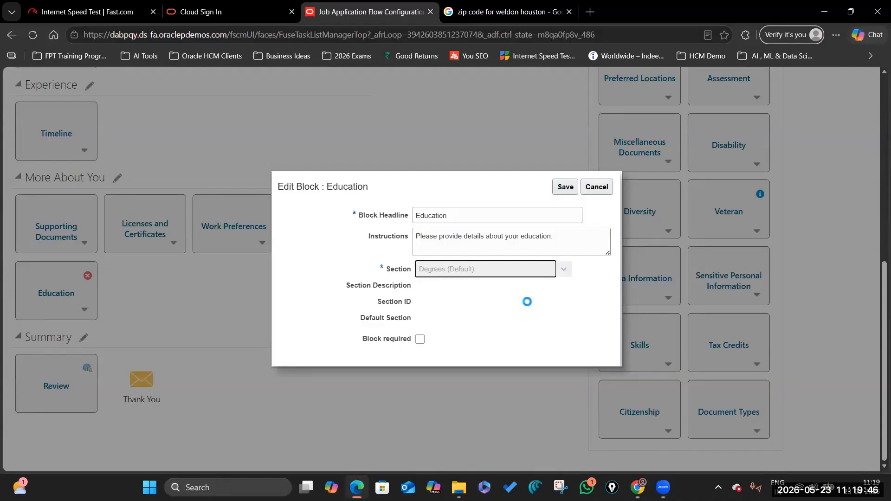
click(566, 187)
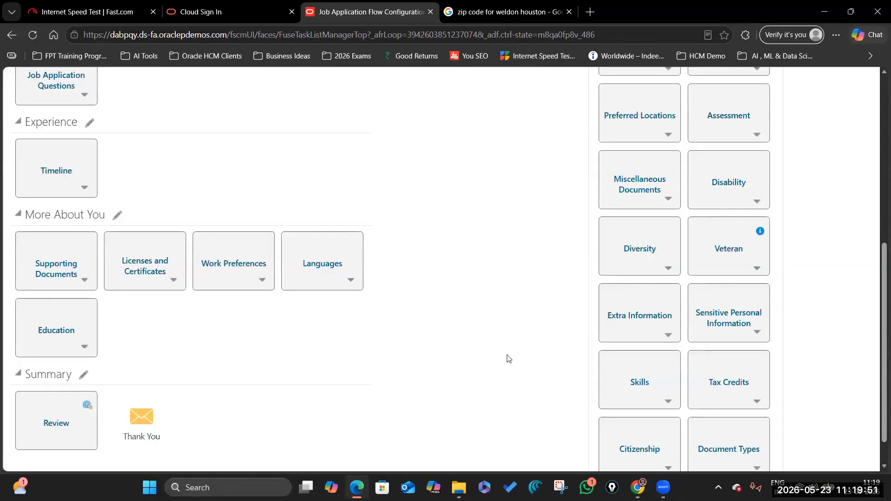
Step: Add the Skills block from the Block Library to the More About You section
scroll(508, 358, up, 3)
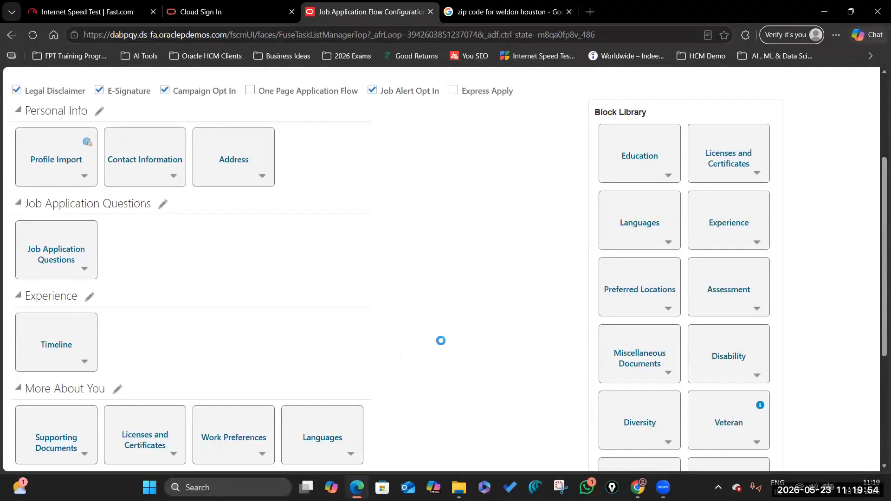
scroll(441, 341, down, 3)
scroll(109, 265, down, 1)
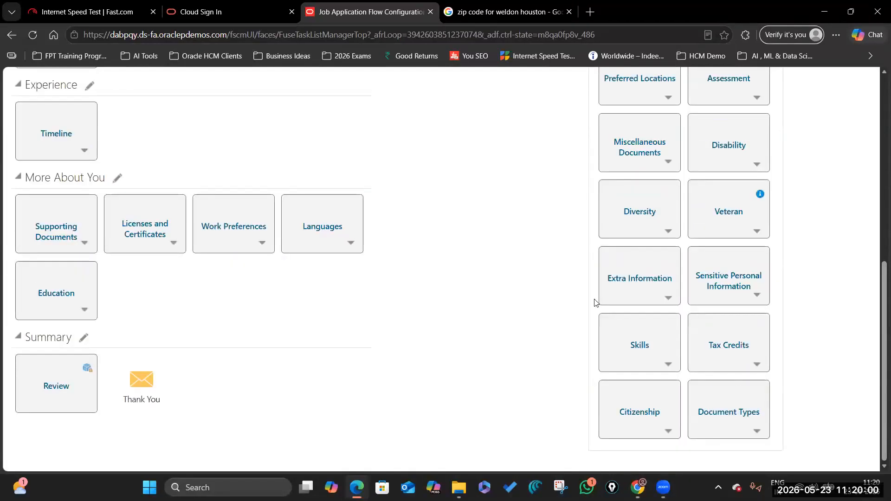
drag(636, 344, 401, 345)
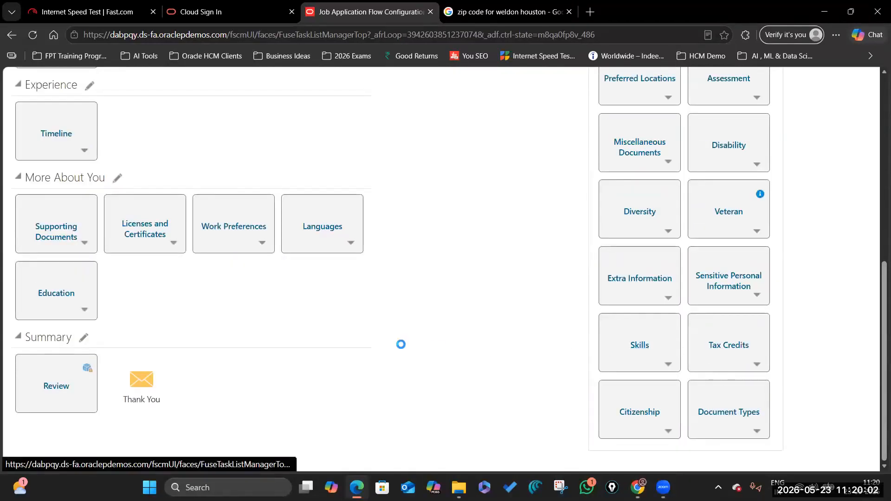
scroll(401, 346, up, 2)
scroll(603, 383, down, 2)
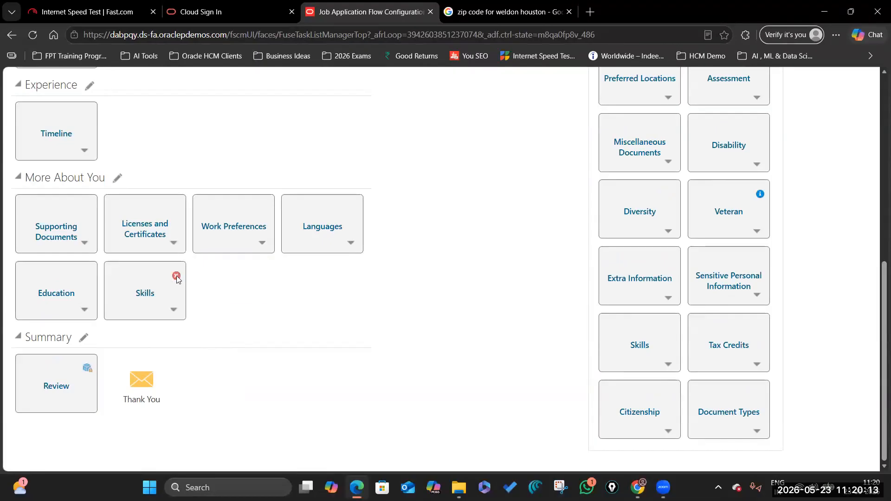
Step: Set the Skills block's section to Personal Skills (Default) and save the block
mouse_move(178, 278)
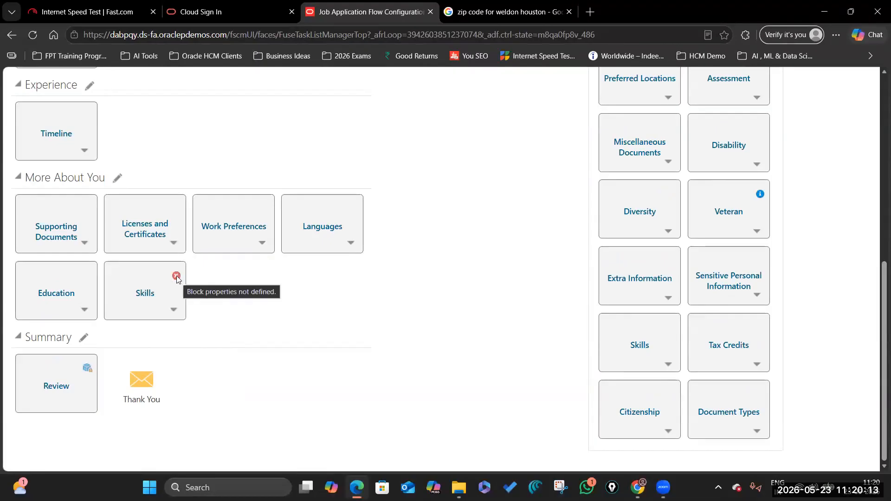
click(143, 296)
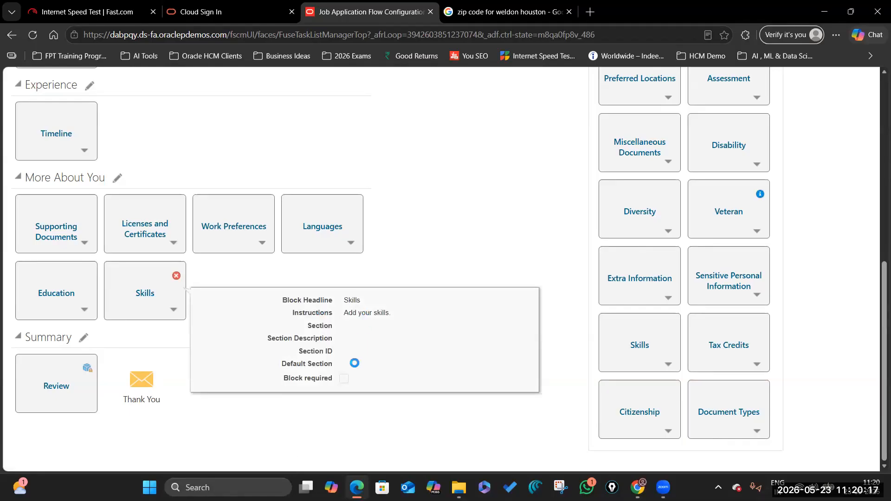
click(382, 347)
click(546, 273)
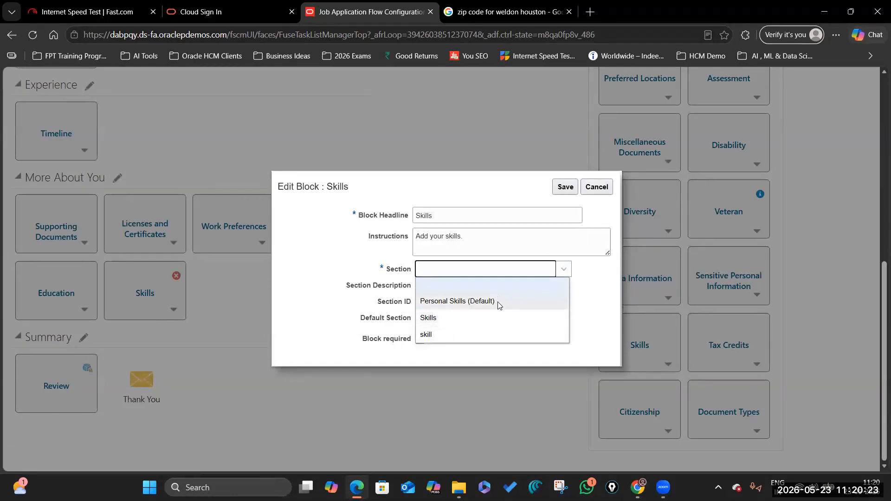
click(542, 305)
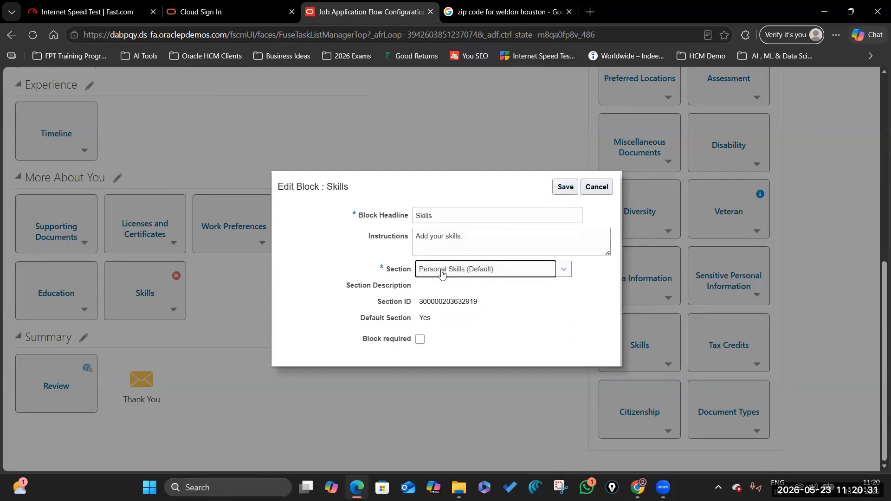
click(565, 187)
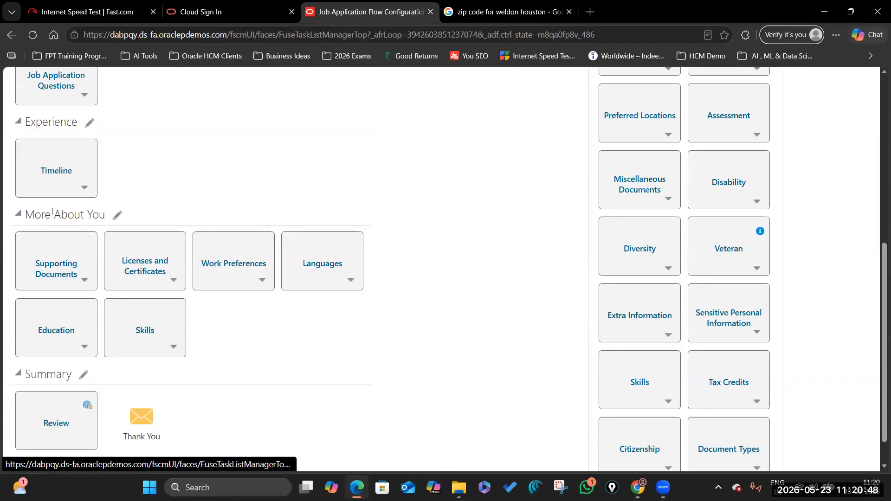
Step: Try out the One Page Application Flow and Express Apply options, leaving both cleared
scroll(309, 294, up, 5)
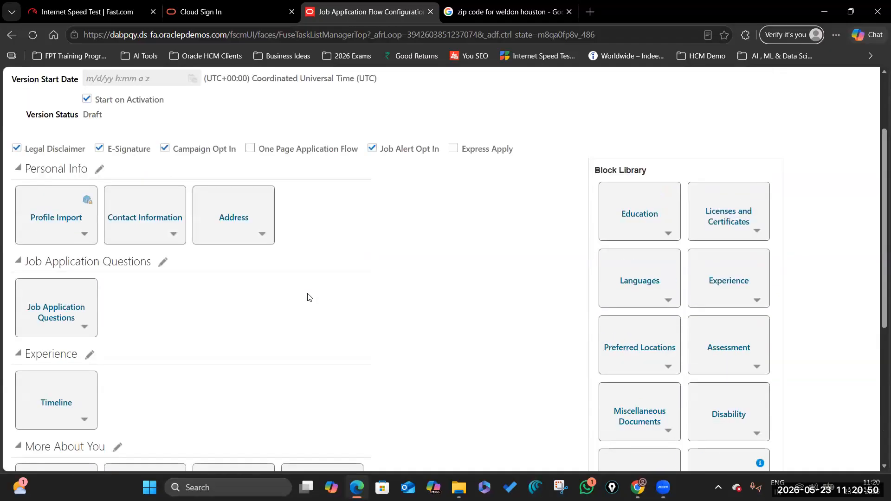
scroll(309, 297, up, 3)
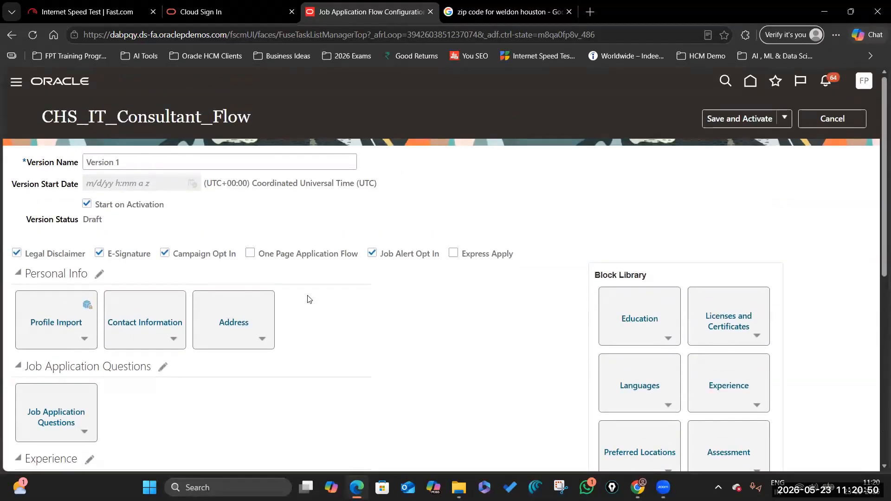
click(250, 254)
scroll(281, 412, down, 8)
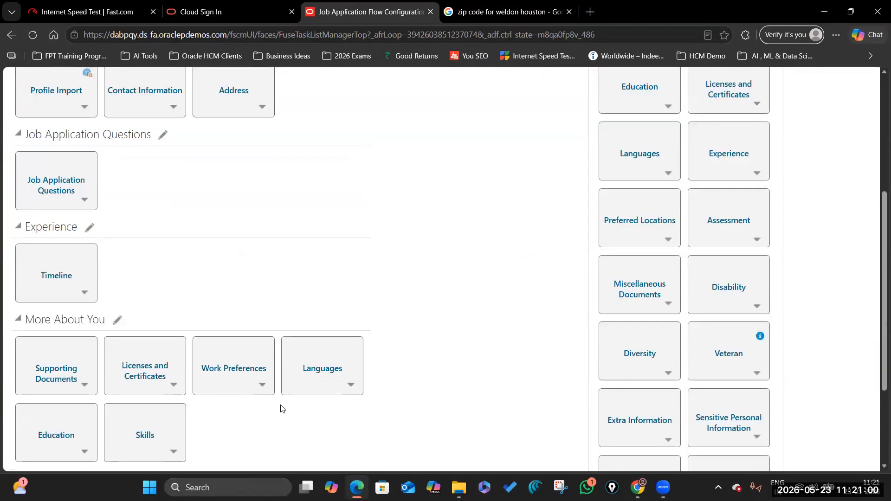
scroll(281, 408, up, 6)
scroll(280, 408, up, 3)
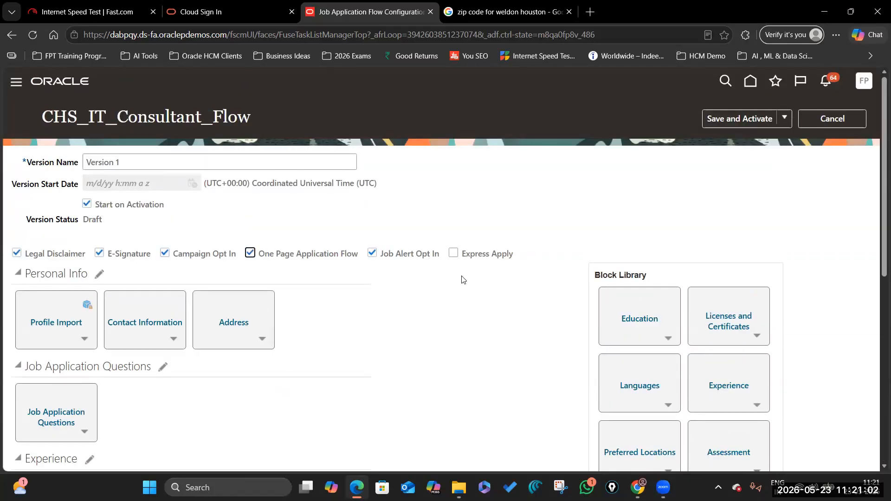
click(453, 253)
click(454, 254)
click(250, 253)
click(250, 254)
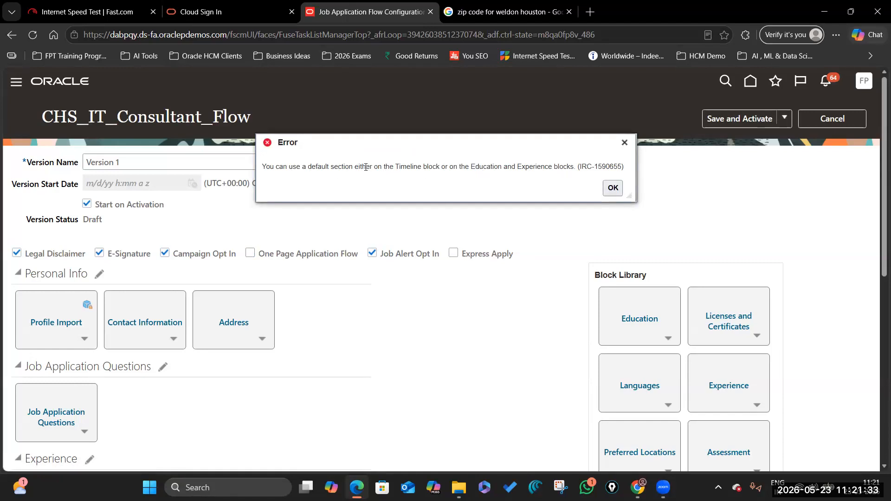
Step: Read the activation error and inspect the Timeline block's properties without changing them
drag(317, 166, 573, 169)
scroll(199, 378, down, 5)
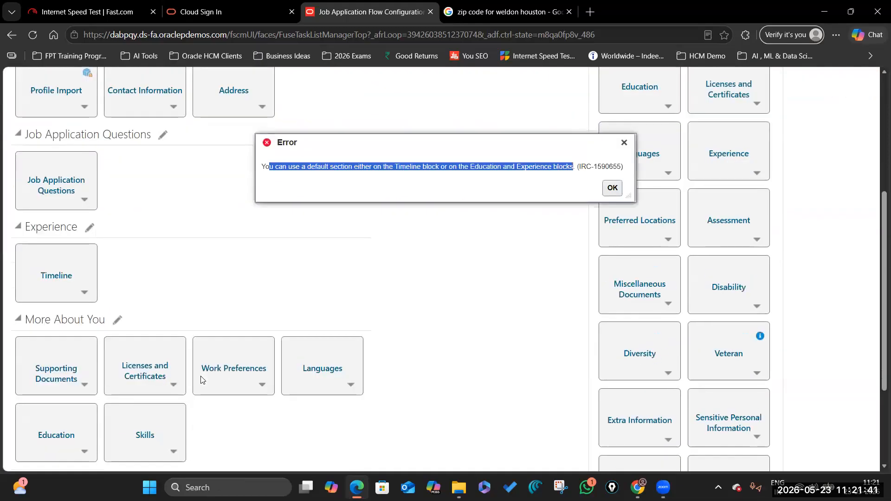
click(56, 275)
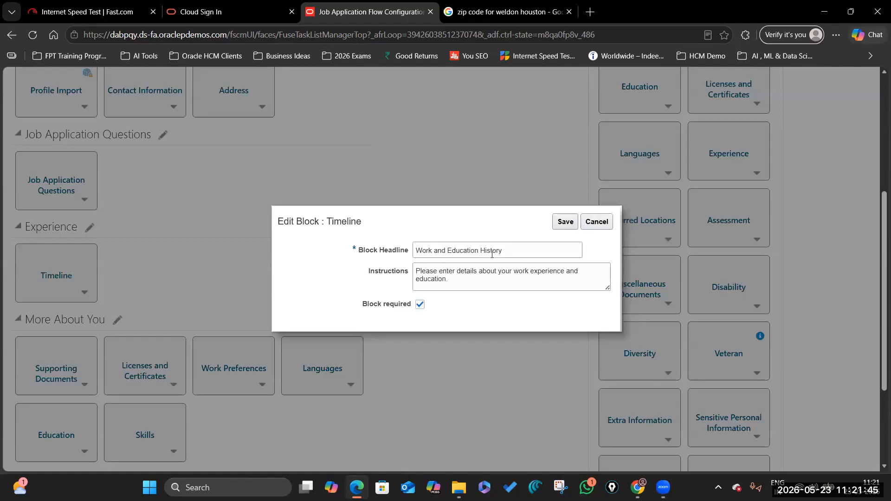
click(596, 222)
Step: Delete the Education block from the More About You section and save and activate the version
scroll(284, 288, down, 3)
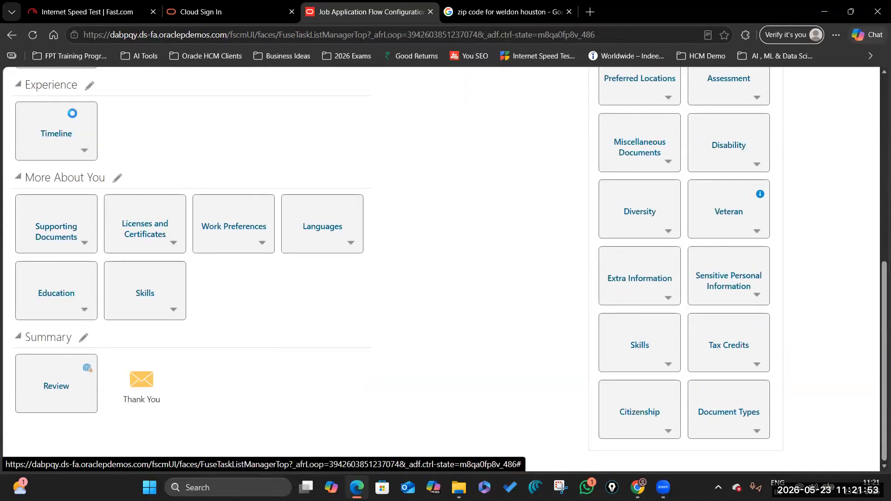
click(84, 309)
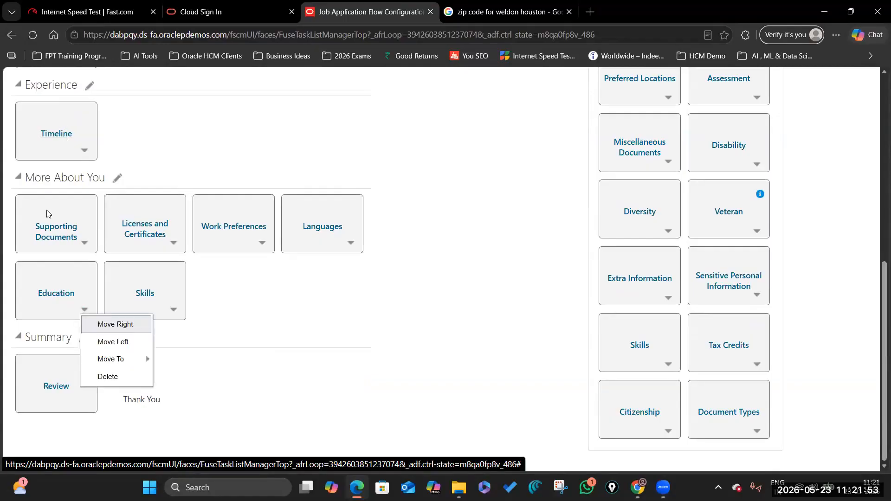
click(112, 379)
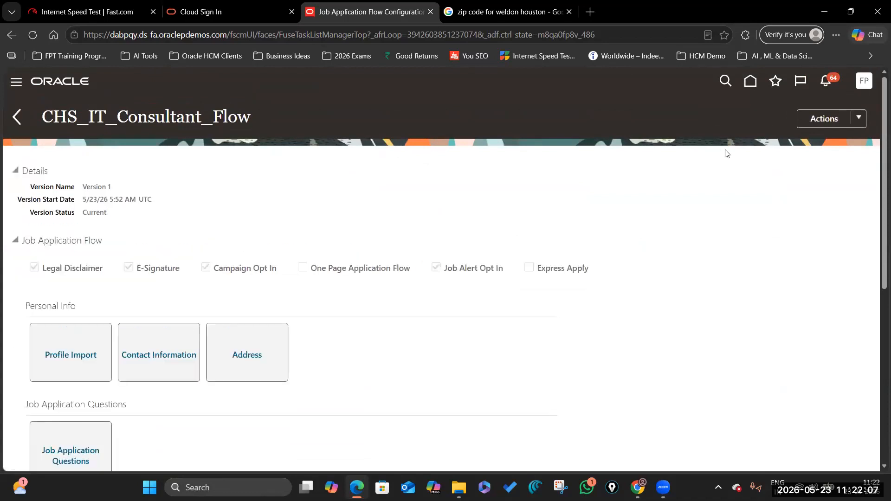
Step: Examine the activated version's options, its blocks in each section, the available version actions and its status
scroll(561, 301, down, 5)
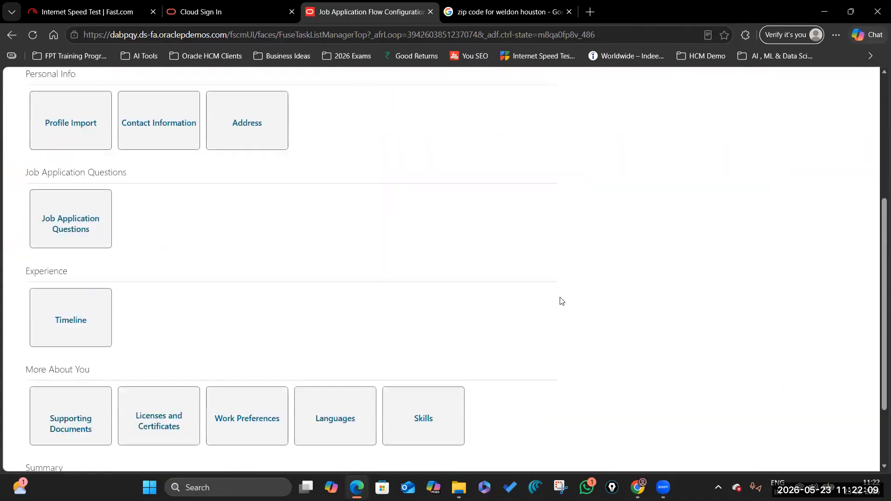
scroll(562, 304, up, 4)
scroll(561, 304, down, 6)
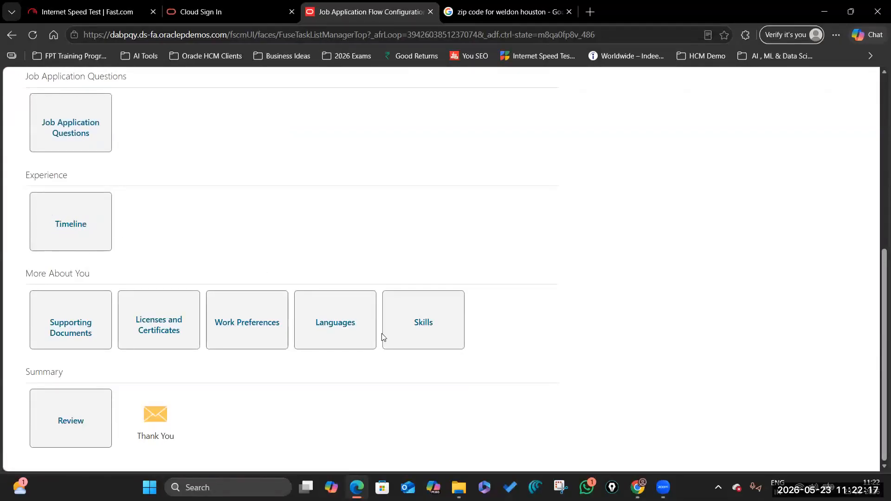
scroll(302, 374, up, 3)
scroll(302, 374, down, 3)
scroll(171, 358, up, 3)
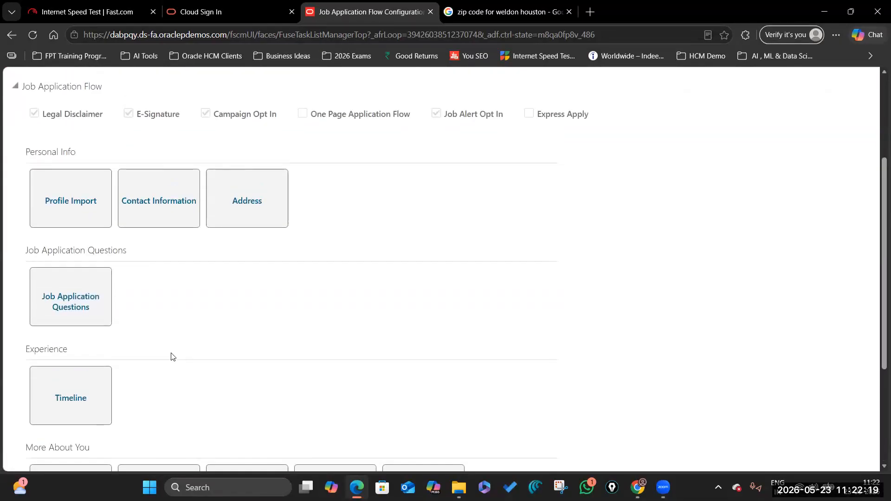
scroll(80, 314, down, 3)
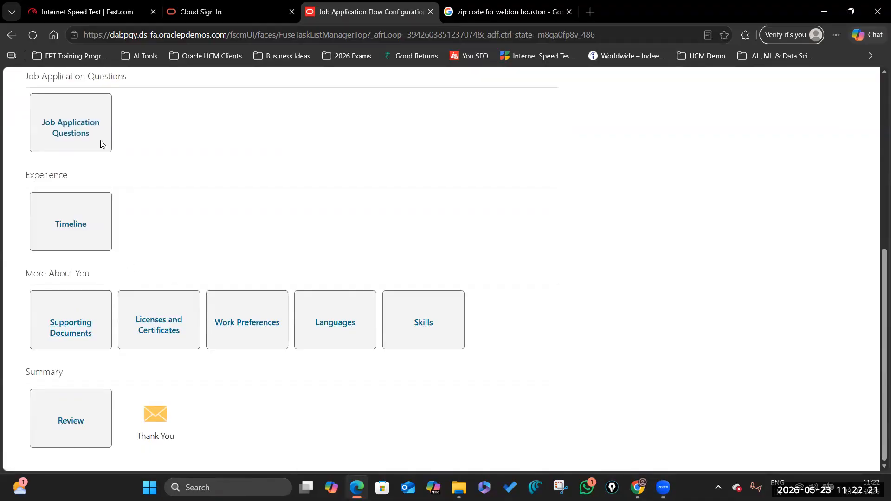
scroll(98, 377, up, 8)
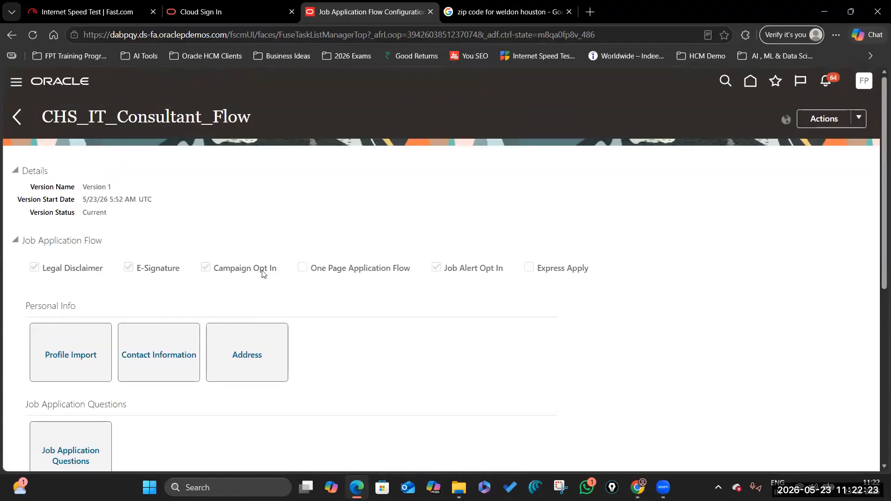
click(860, 118)
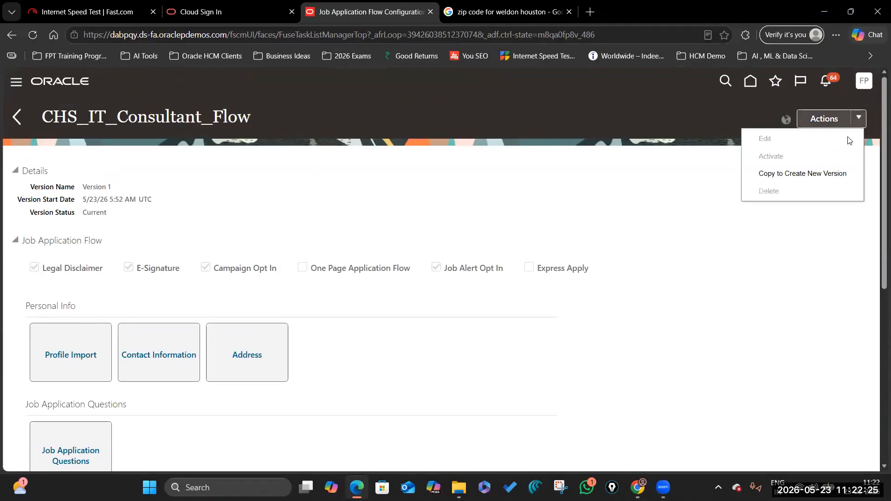
click(805, 155)
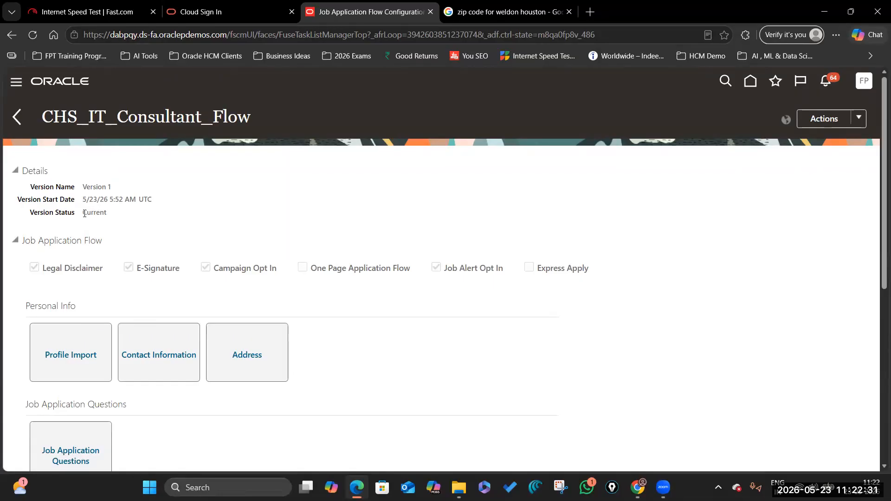
double_click(116, 215)
scroll(411, 299, down, 3)
Step: Return to the Job Application Flows list and filter it by the Apply application flow type
click(750, 82)
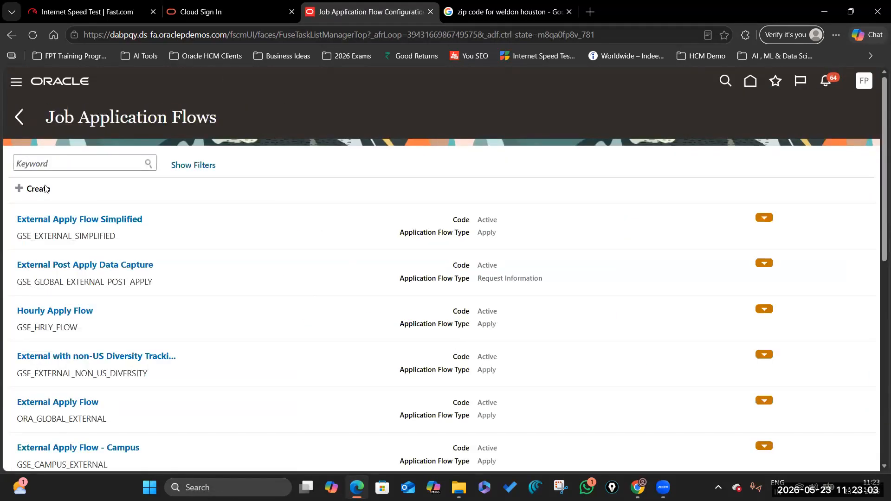
click(207, 166)
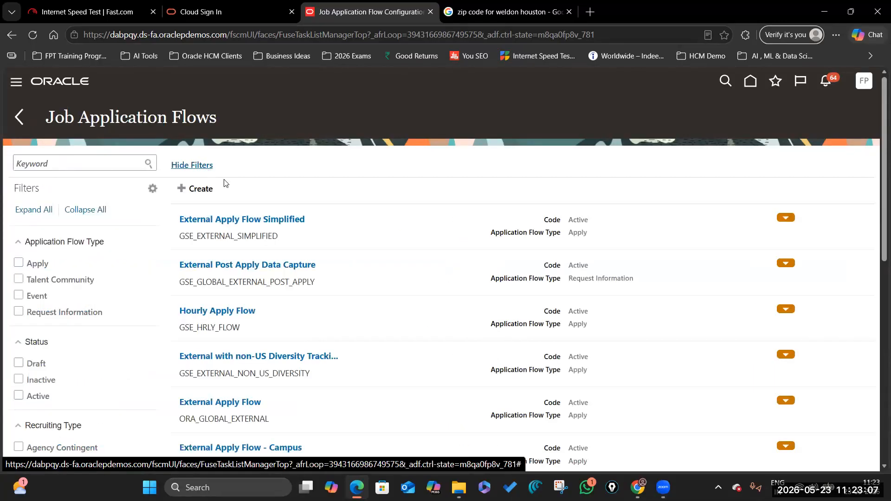
scroll(125, 275, down, 2)
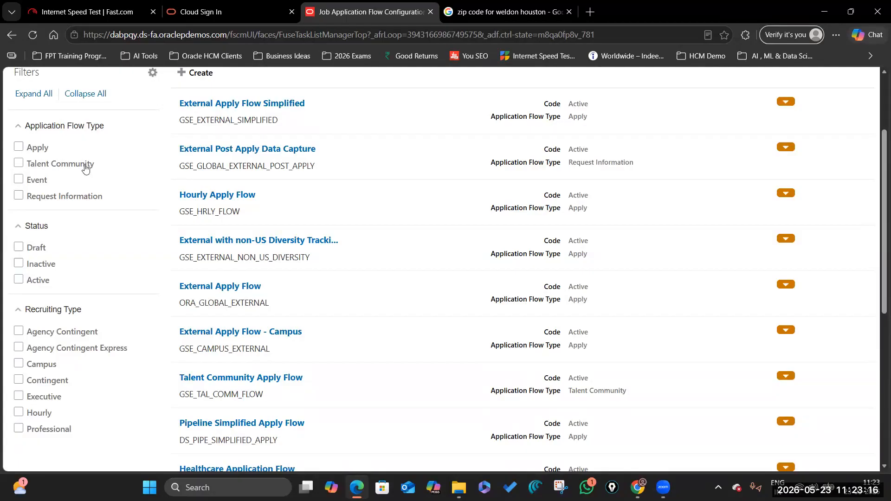
click(19, 148)
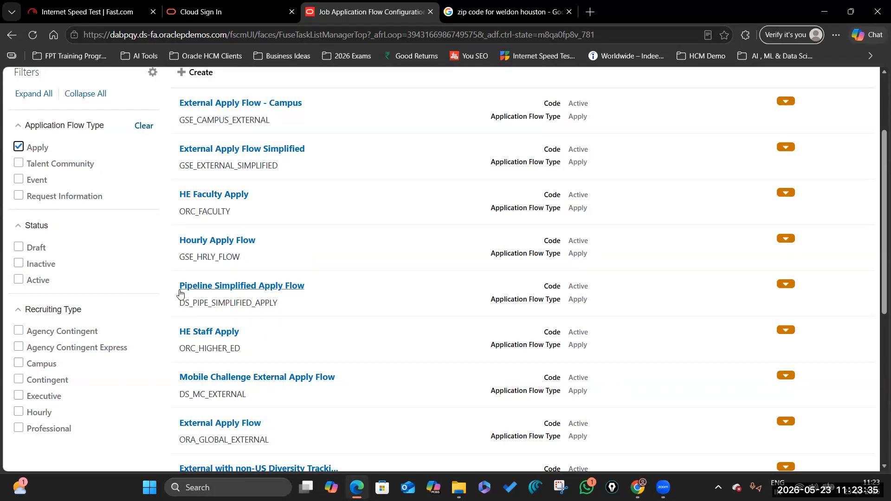
Step: Filter the listed application flows by the Active status
scroll(181, 293, up, 2)
scroll(181, 293, down, 3)
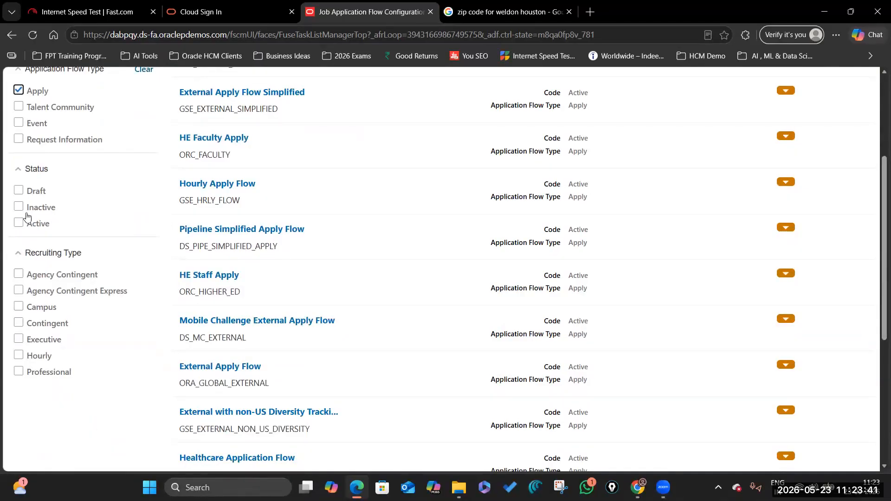
click(18, 223)
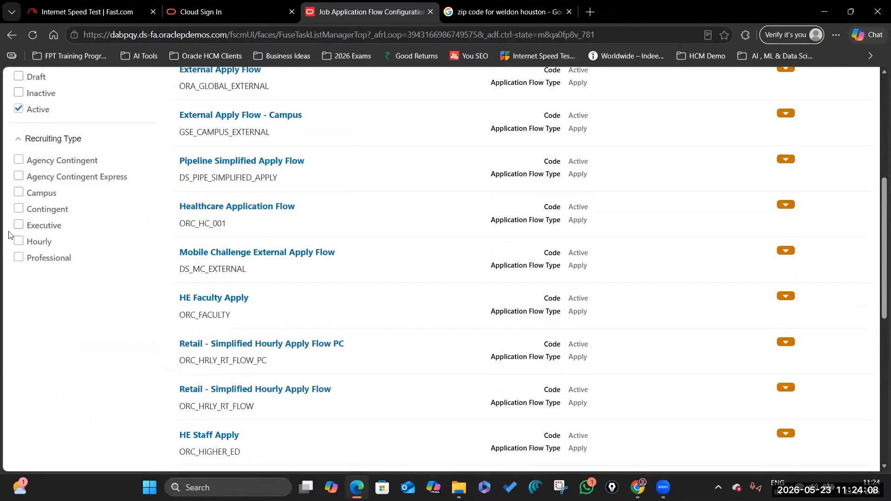
Step: Filter the application flows by Draft status instead of Active and activate CHS_IT_Consultant_Flow
scroll(20, 209, up, 3)
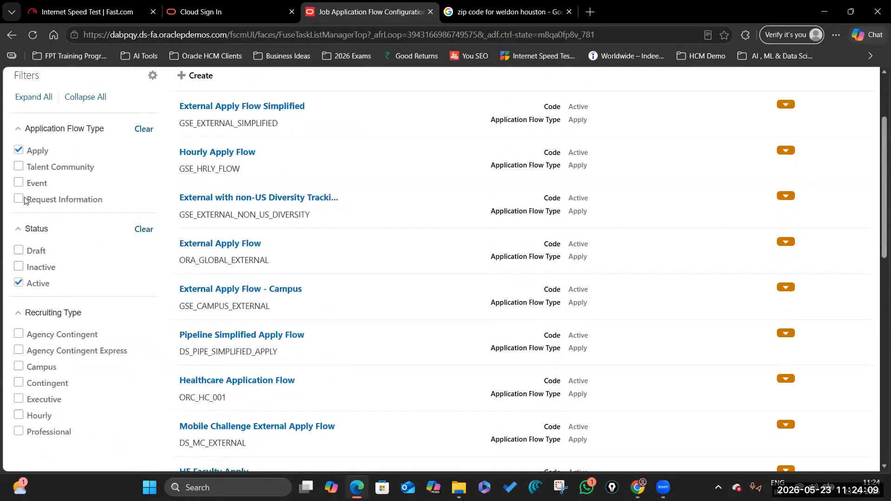
click(19, 283)
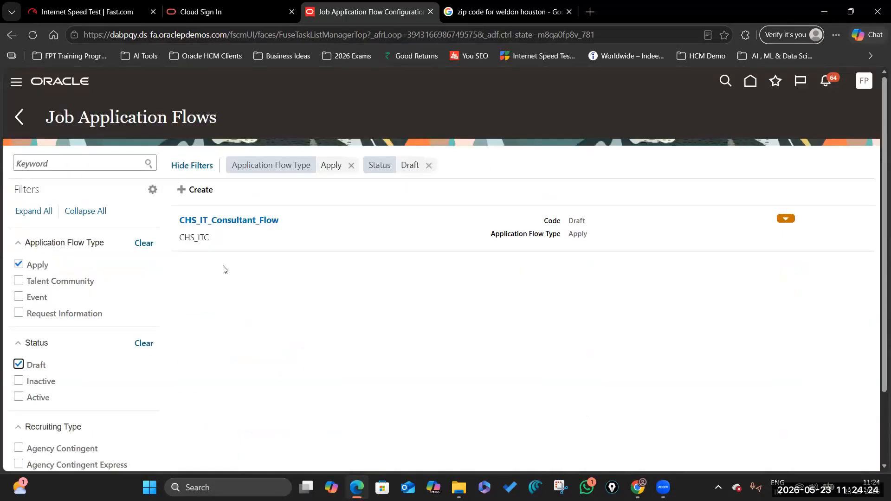
click(785, 219)
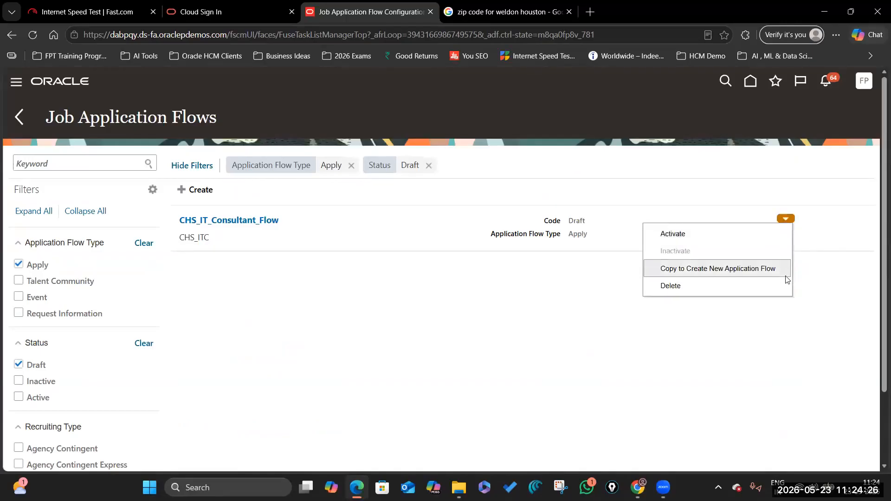
click(441, 307)
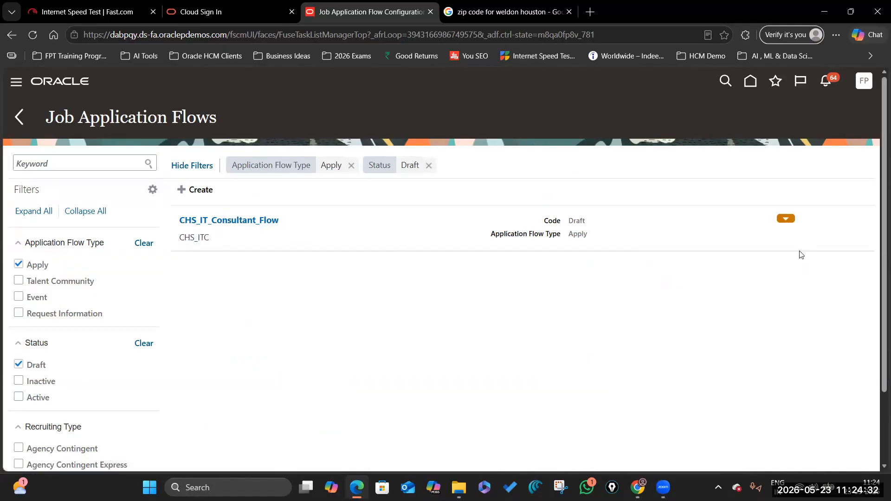
click(787, 221)
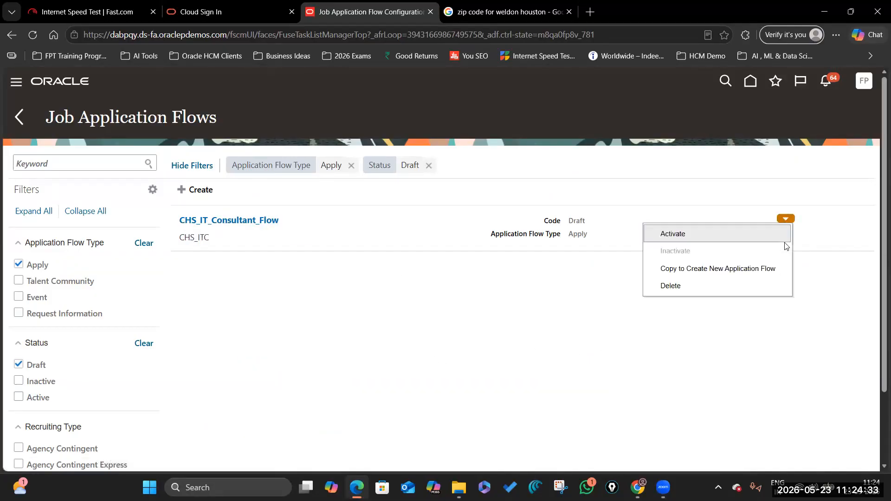
click(712, 234)
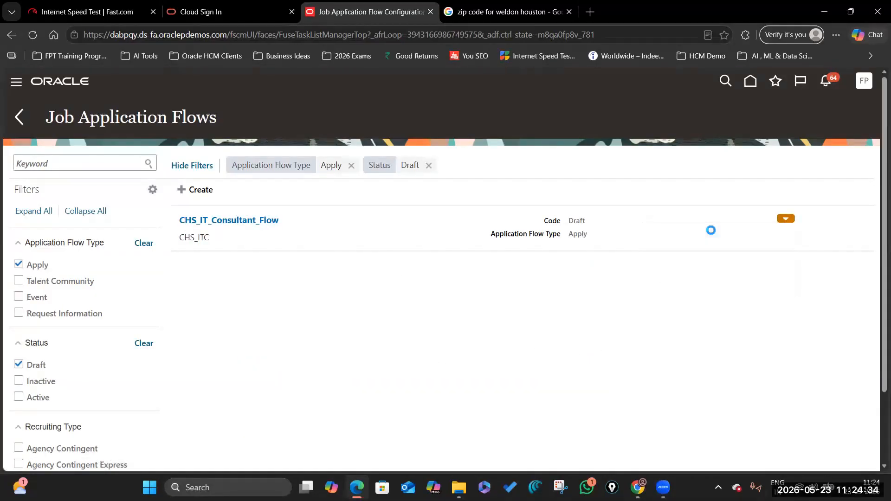
Step: Filter the flows by Active status, open CHS_IT_Consultant_Flow to review its description and Version 1, and return to the list
click(17, 364)
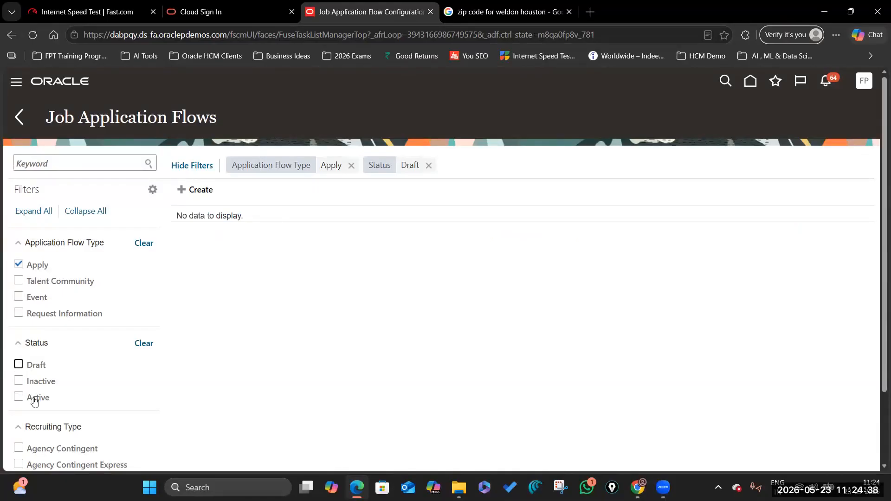
click(34, 401)
scroll(277, 373, down, 10)
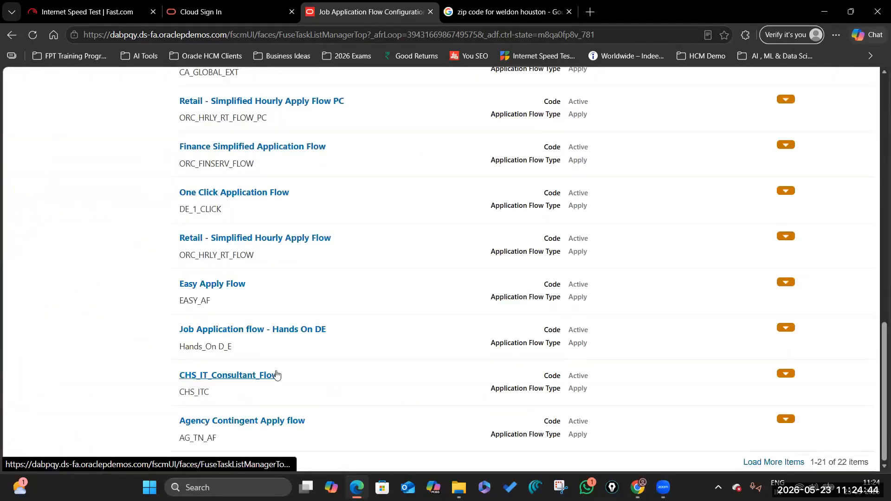
click(237, 376)
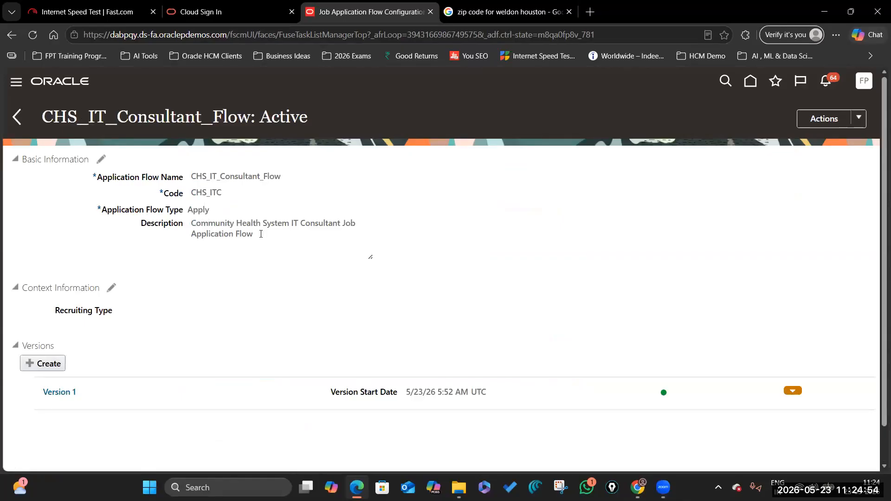
drag(192, 223, 268, 236)
click(79, 398)
click(17, 120)
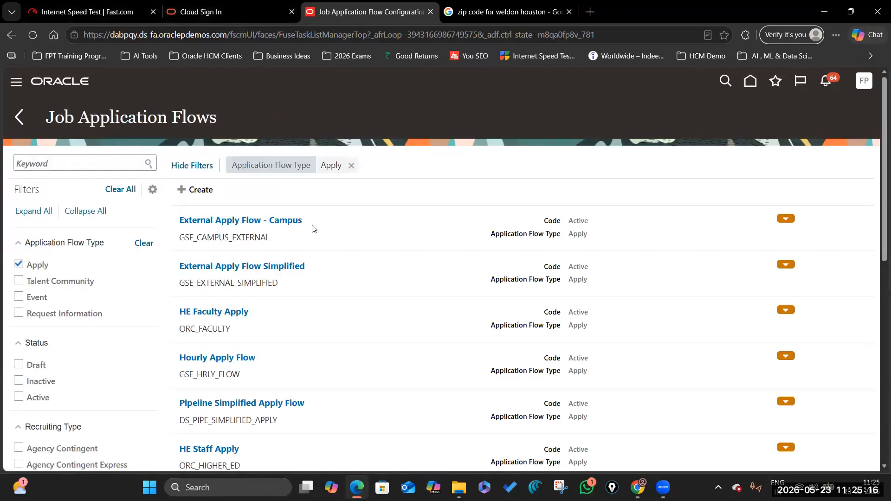
Step: Switch to the application flow guide in Chrome and read which blocks step 3, Define and Sequence Blocks, requires for an HCM Consultant
key(alt+Tab)
key(alt+Tab)
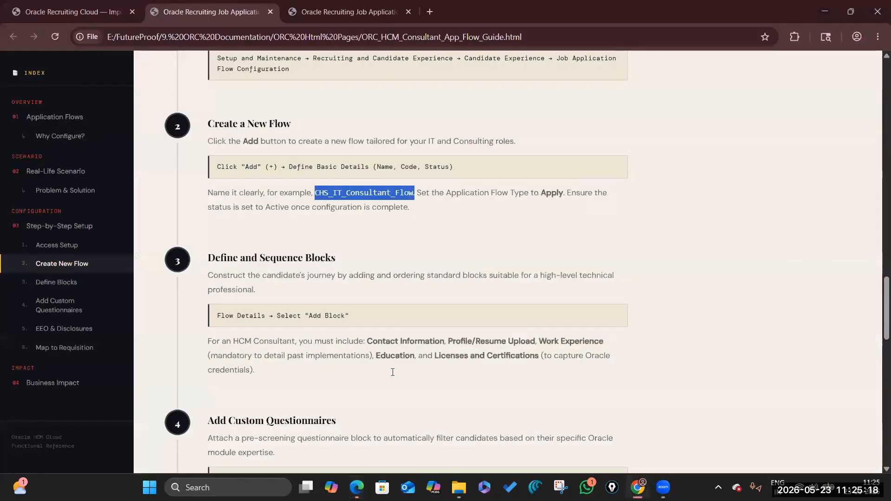
click(398, 242)
scroll(360, 298, down, 3)
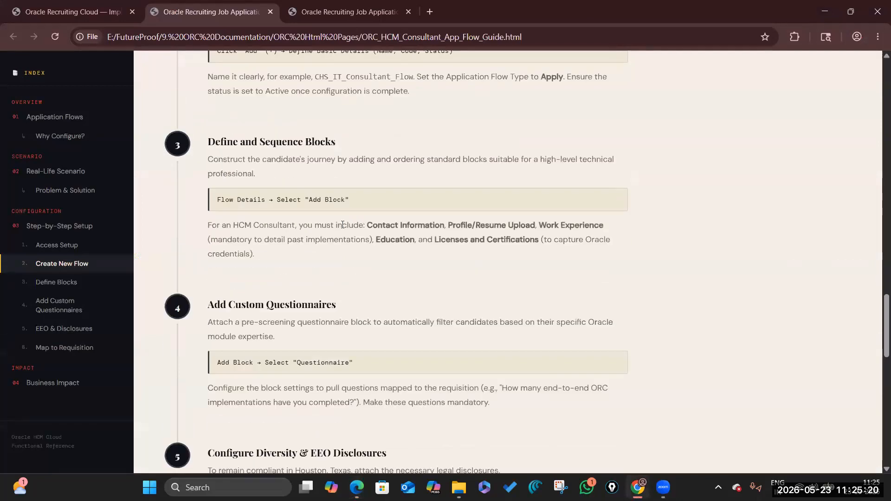
drag(310, 201, 589, 240)
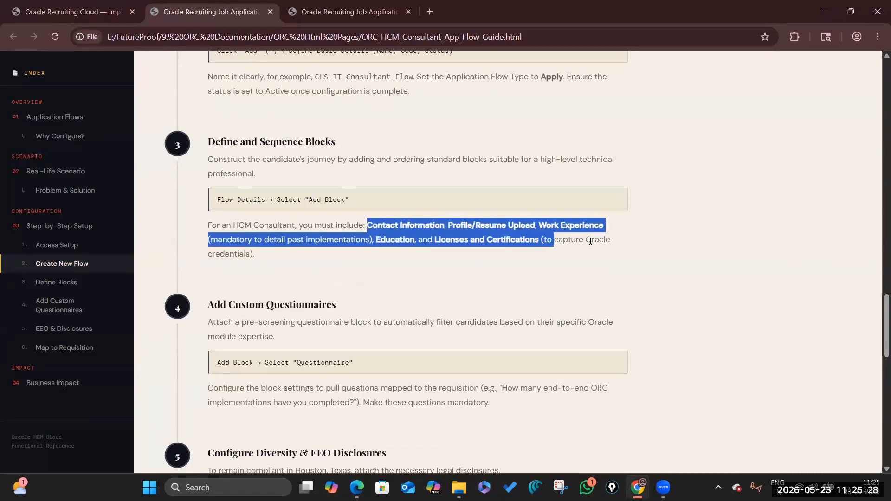
click(288, 268)
drag(209, 225, 314, 259)
click(397, 251)
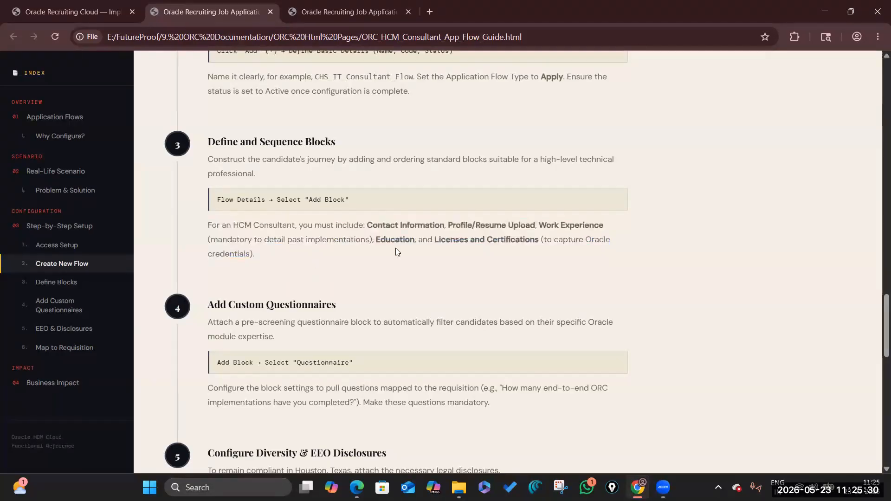
drag(376, 240, 413, 239)
drag(434, 239, 538, 240)
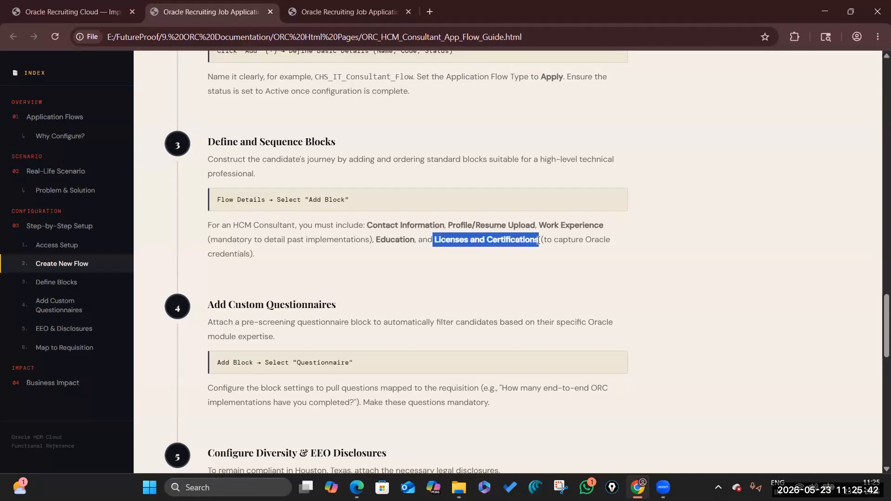
Step: Read the guide's steps on adding custom questionnaires, configuring EEO disclosures and mapping the flow to job requisition templates
scroll(399, 266, down, 3)
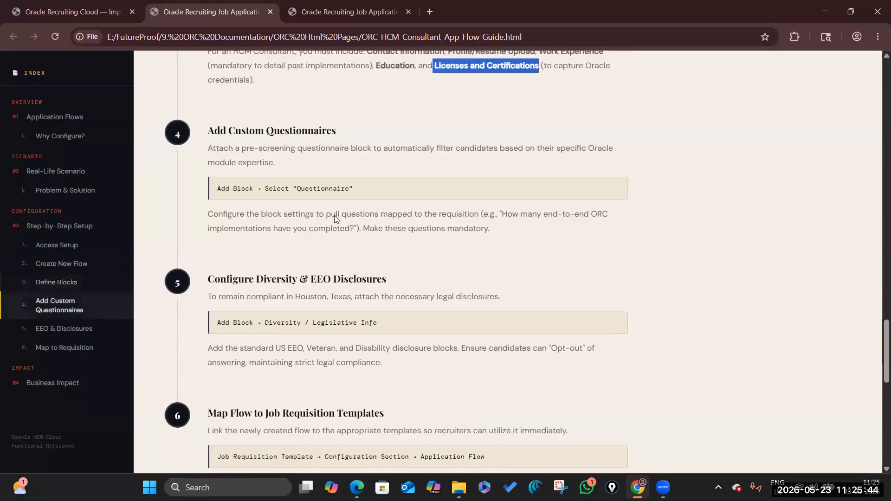
double_click(298, 189)
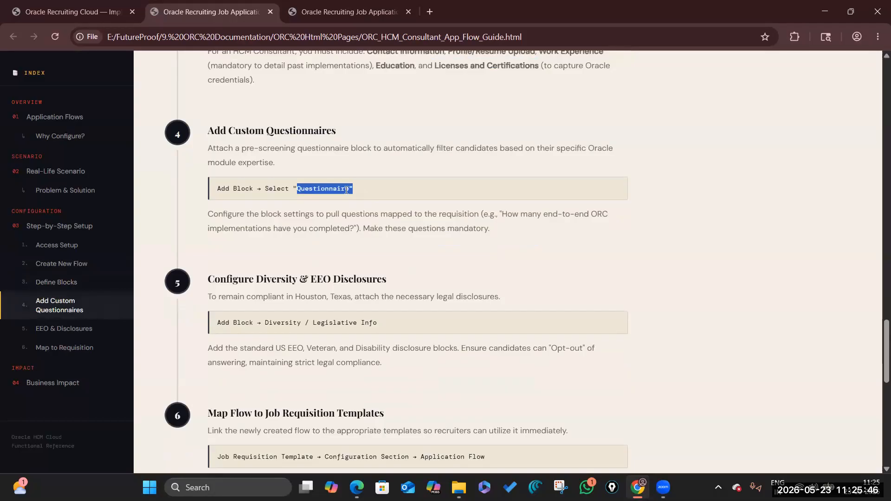
click(273, 148)
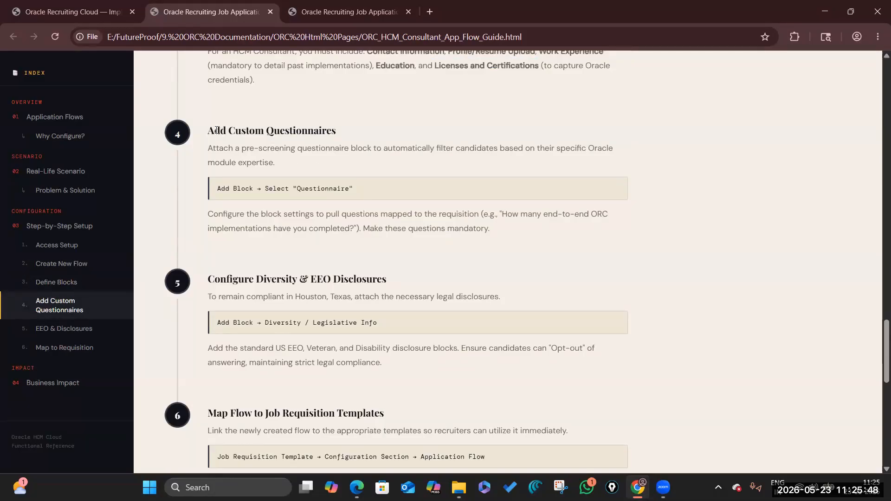
scroll(298, 197, down, 4)
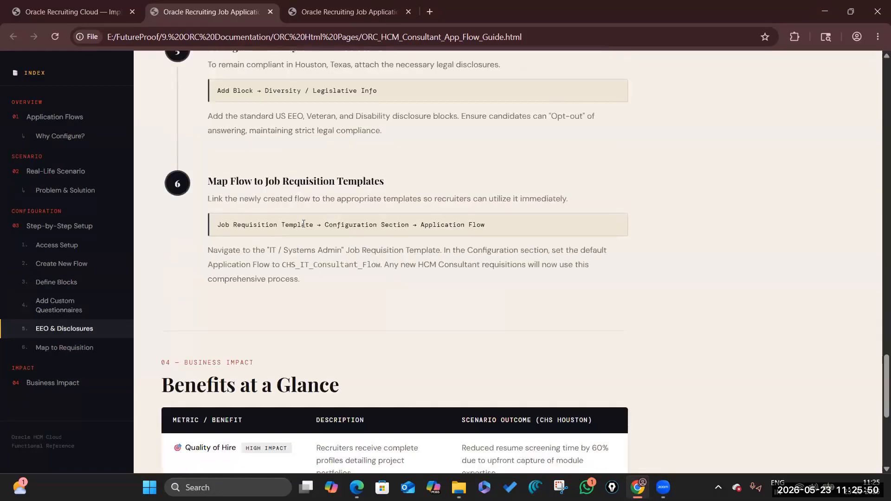
drag(285, 225, 535, 227)
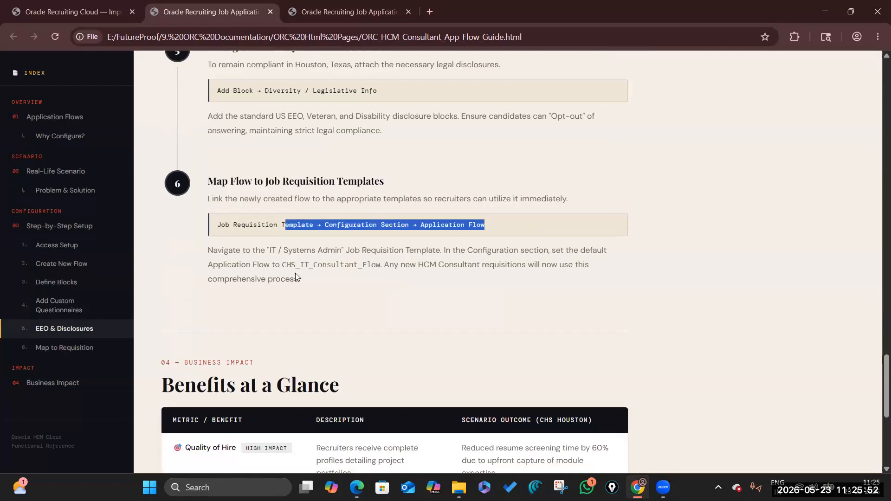
Step: Read the Quality of Hire description and scenario outcome in the guide's Benefits at a Glance table
scroll(297, 278, down, 4)
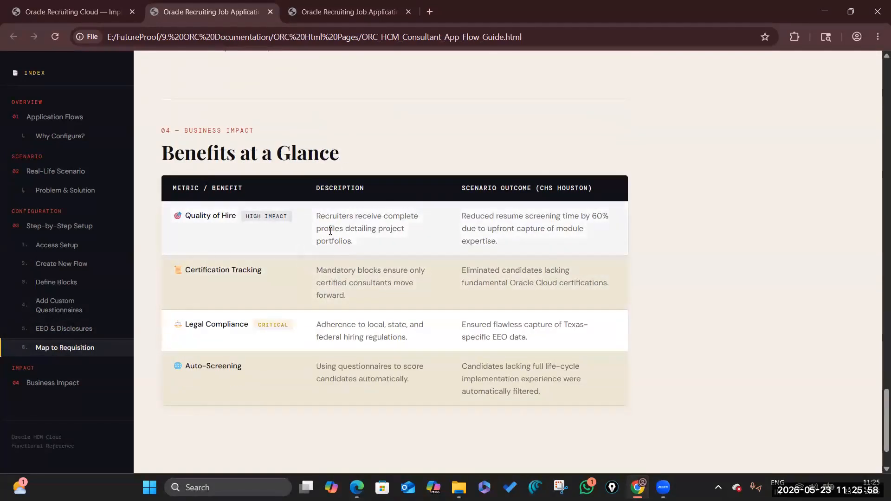
drag(310, 218, 362, 243)
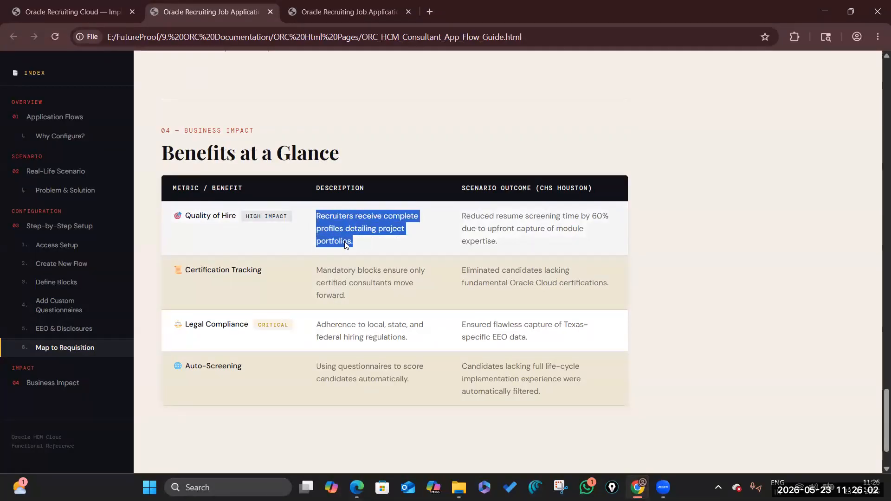
drag(463, 216, 521, 247)
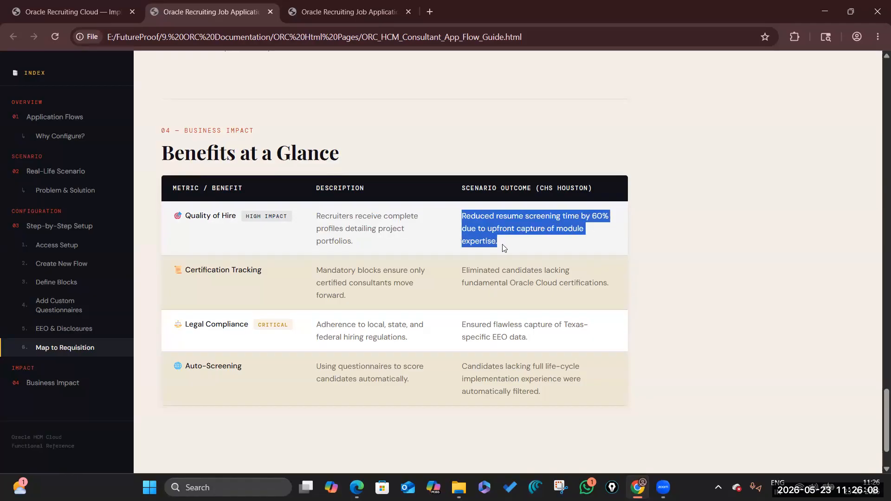
click(462, 213)
triple_click(514, 236)
click(539, 214)
drag(594, 216, 595, 250)
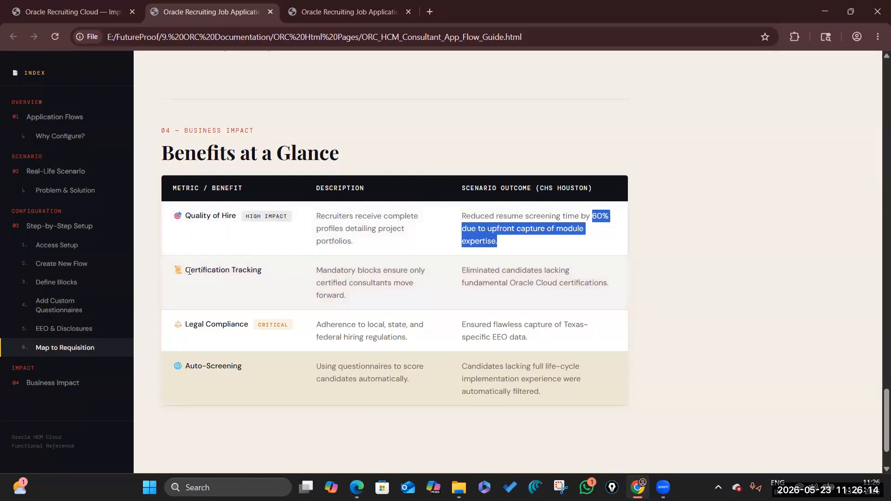
Step: Read the Certification Tracking description and scenario outcome in the benefits table
drag(189, 271, 266, 275)
drag(332, 274, 361, 300)
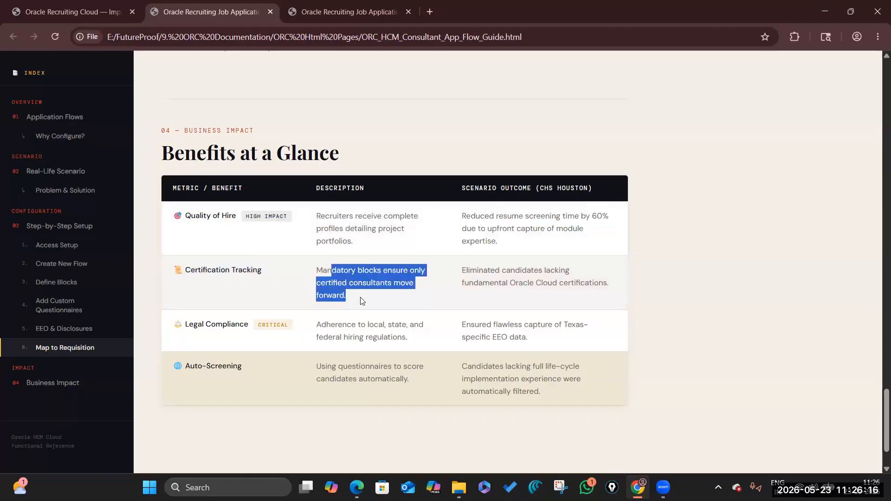
click(363, 274)
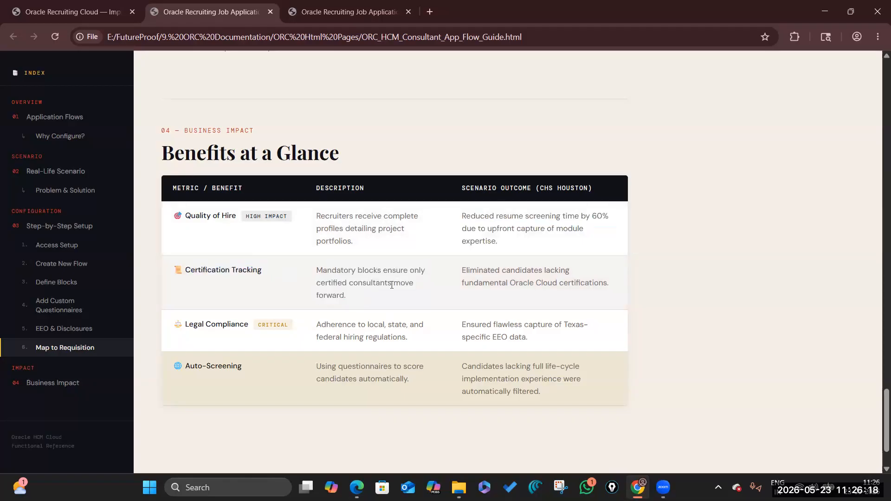
drag(185, 270, 265, 274)
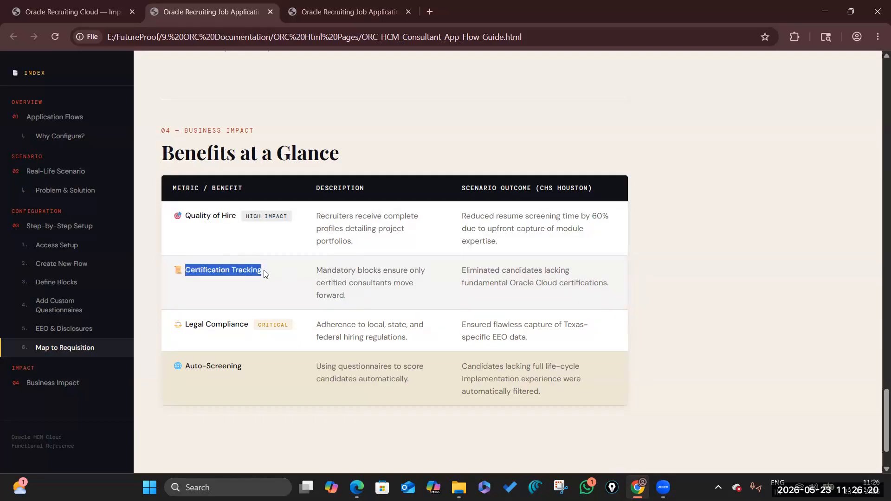
drag(342, 301, 317, 268)
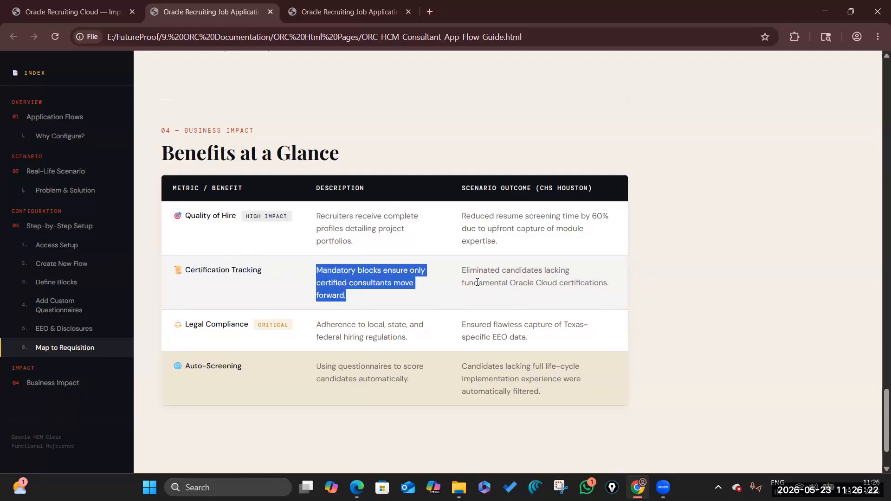
drag(462, 270, 603, 282)
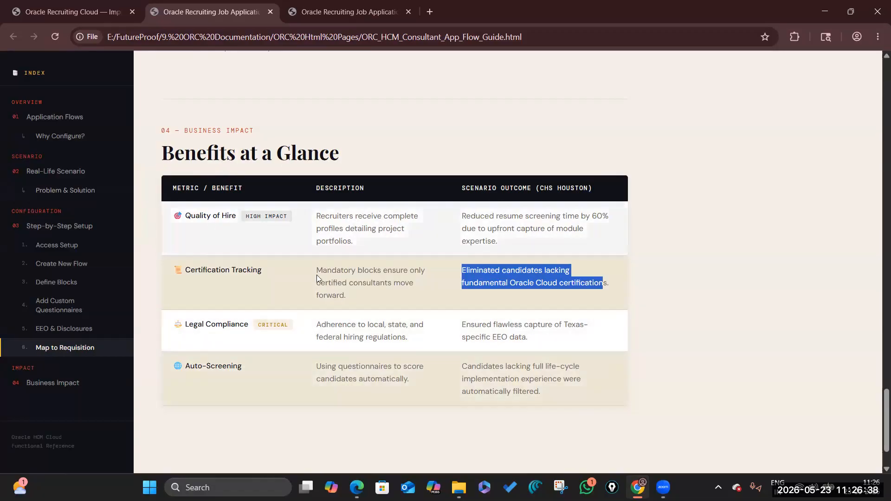
Step: Go back to the guide's Real-Life Scenario section and review the Oracle HCM Functional Consultant use case heading
scroll(349, 329, up, 3)
scroll(349, 328, up, 20)
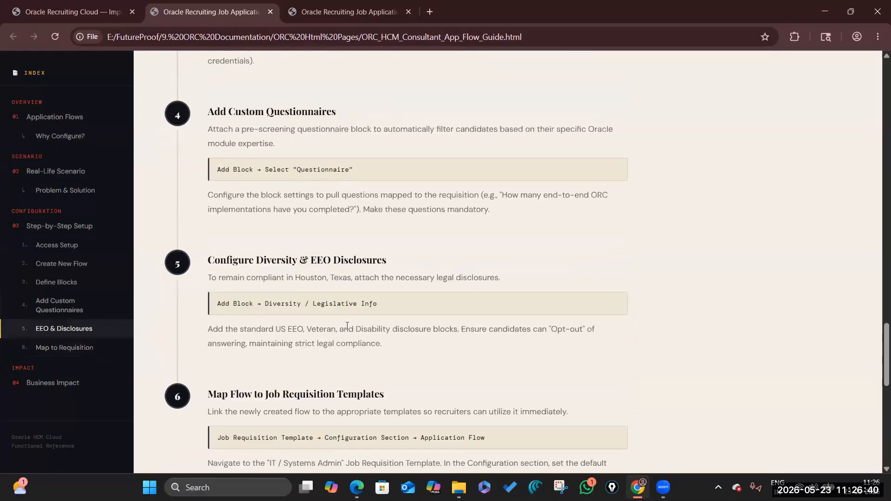
scroll(349, 328, up, 10)
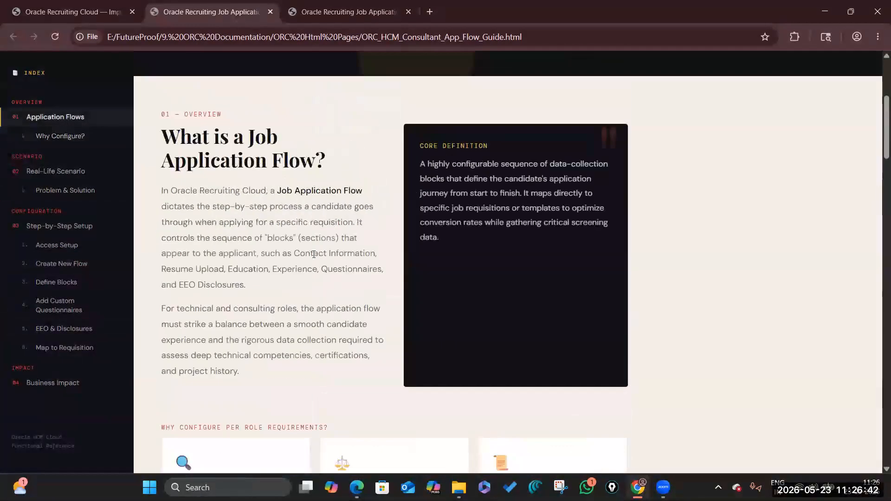
scroll(314, 259, down, 10)
scroll(314, 258, down, 3)
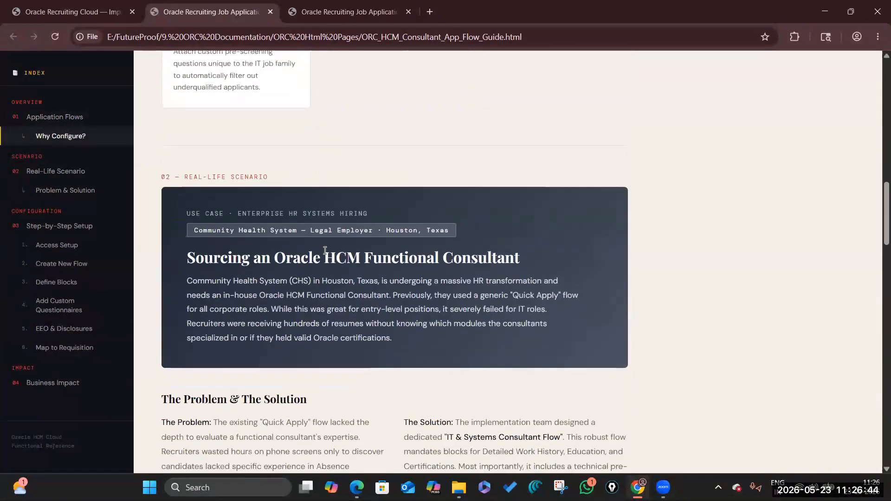
drag(274, 258, 508, 263)
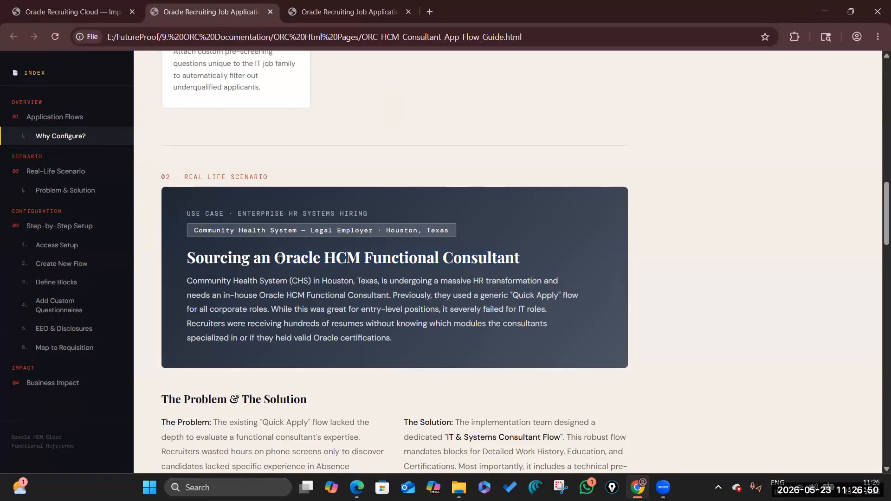
drag(280, 259, 491, 261)
drag(524, 258, 280, 257)
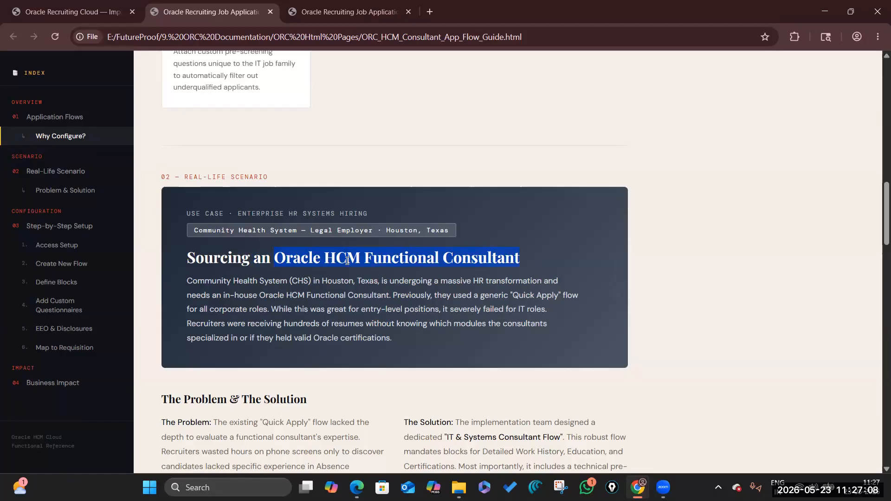
click(326, 256)
drag(327, 256, 514, 253)
click(358, 262)
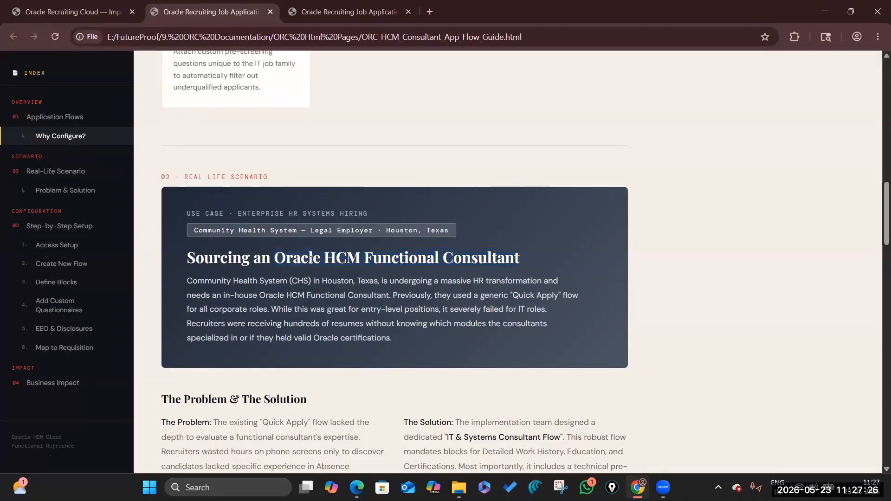
drag(274, 258, 535, 256)
scroll(523, 272, up, 10)
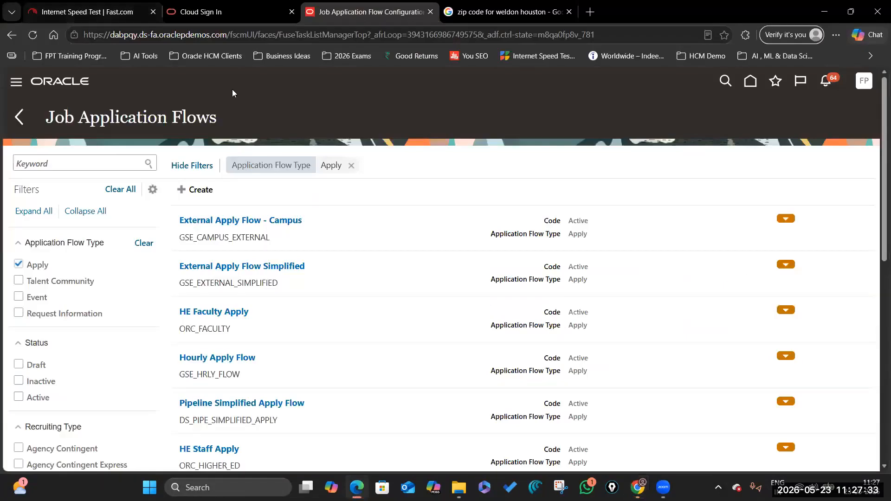
key(alt+Tab)
key(alt+Tab)
key(alt+Tab)
key(alt+Tab)
key(alt+Tab)
key(alt+Tab)
key(alt+Tab)
key(alt+Tab)
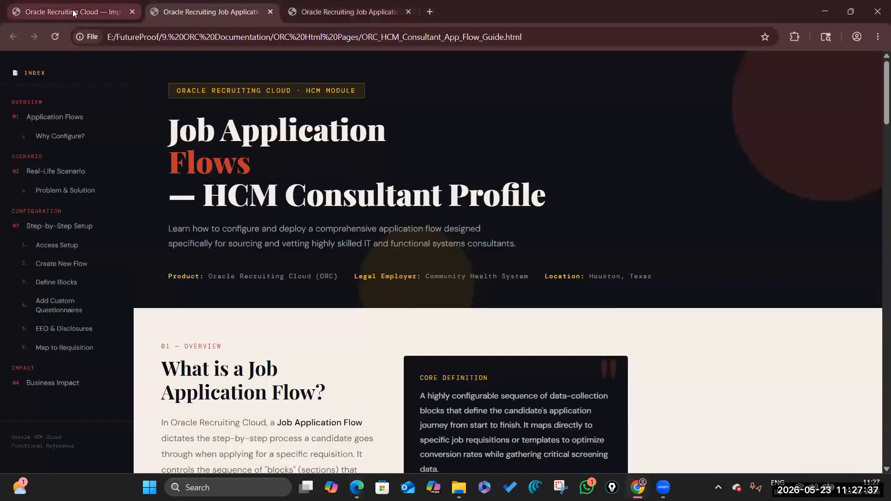
Step: Open the Implementation Case Study page and read its IT/Consultant Candidate Flow Setup under Application Flow
click(70, 12)
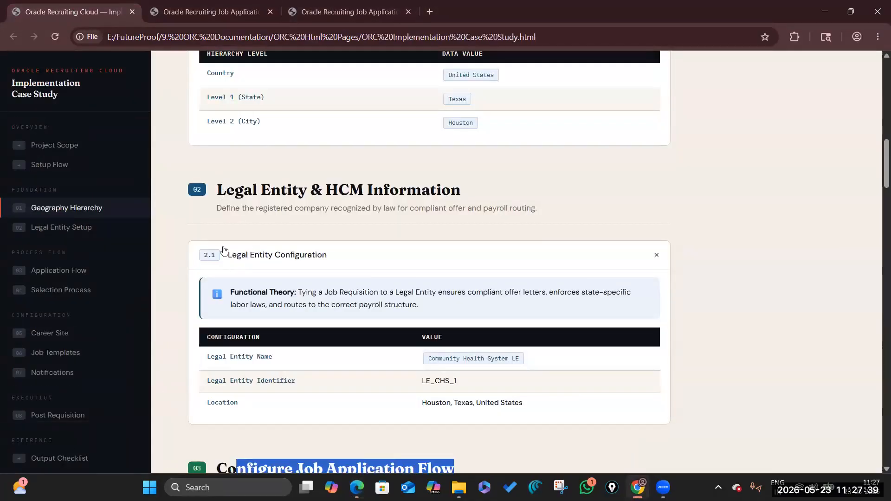
click(59, 270)
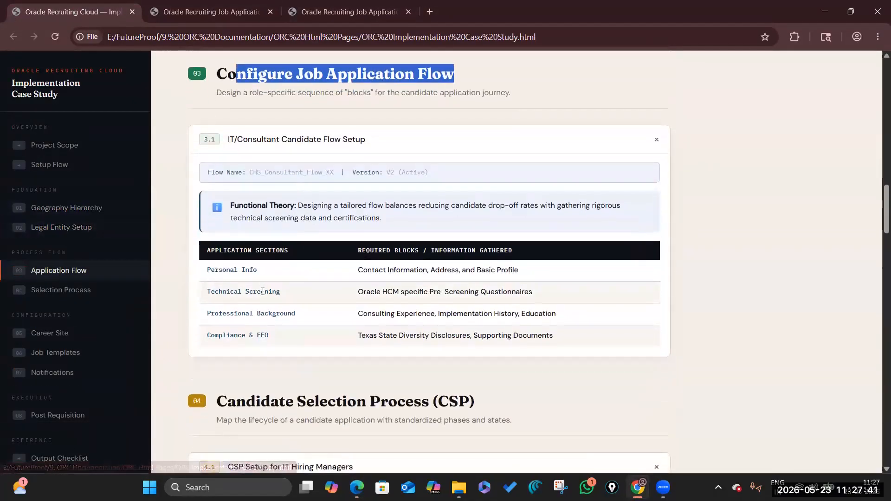
scroll(211, 252, down, 1)
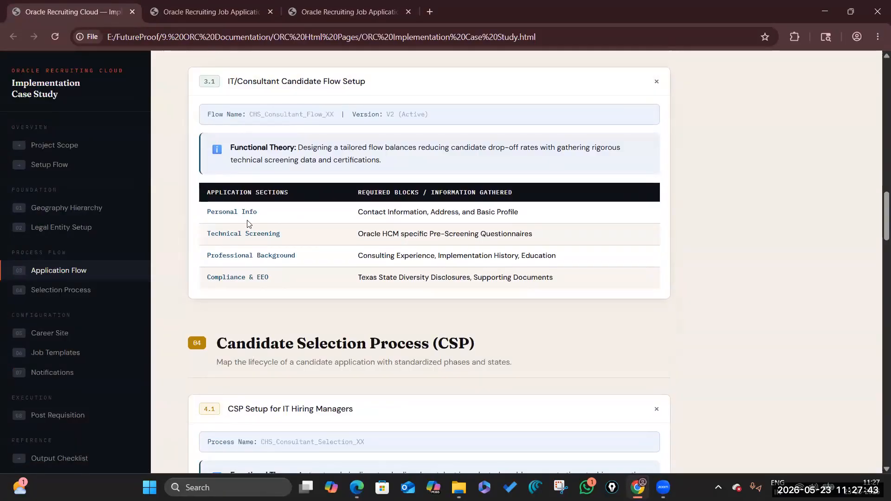
Step: Read the case study's Candidate Selection Process (CSP) section, including its hiring phases and associated states
scroll(400, 269, down, 3)
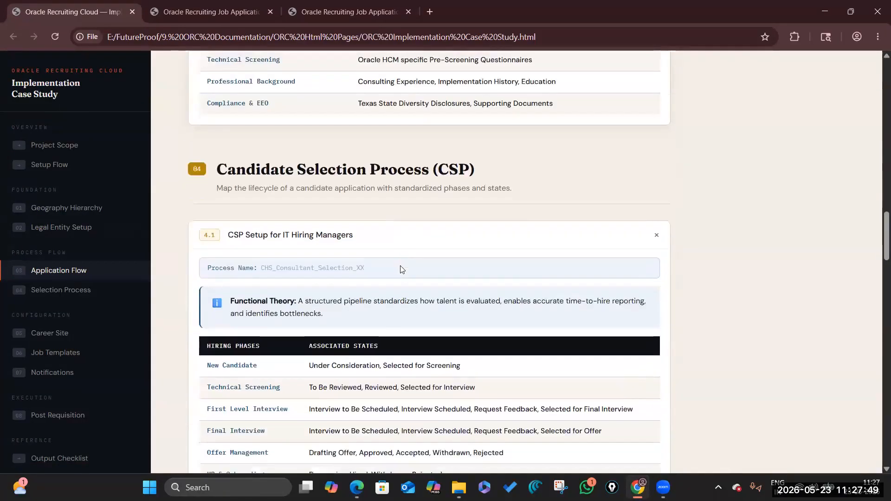
scroll(400, 266, down, 2)
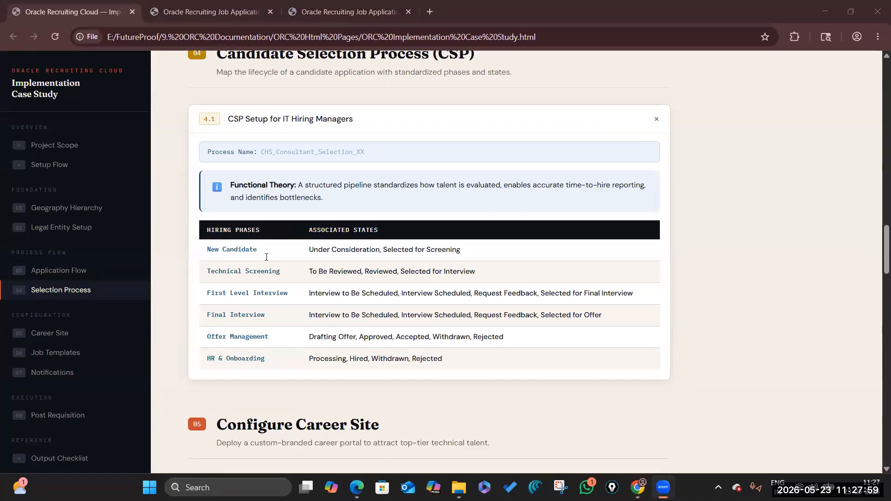
drag(206, 251, 276, 241)
click(448, 355)
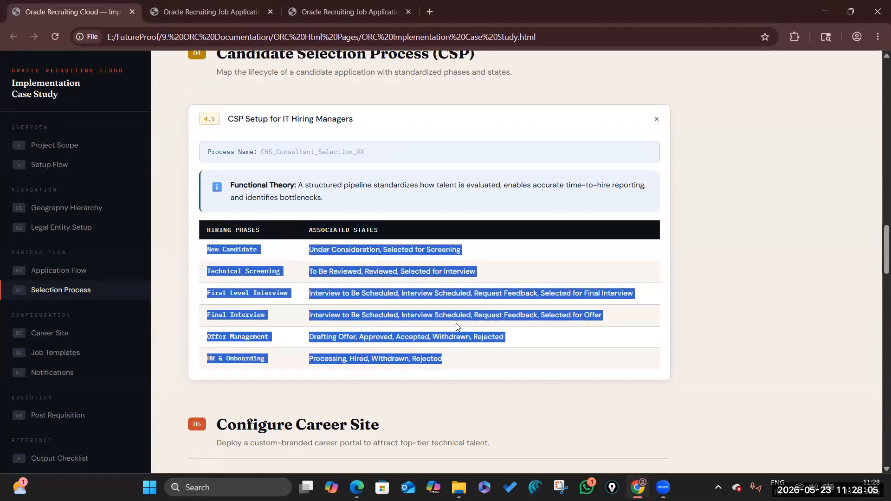
scroll(455, 323, down, 8)
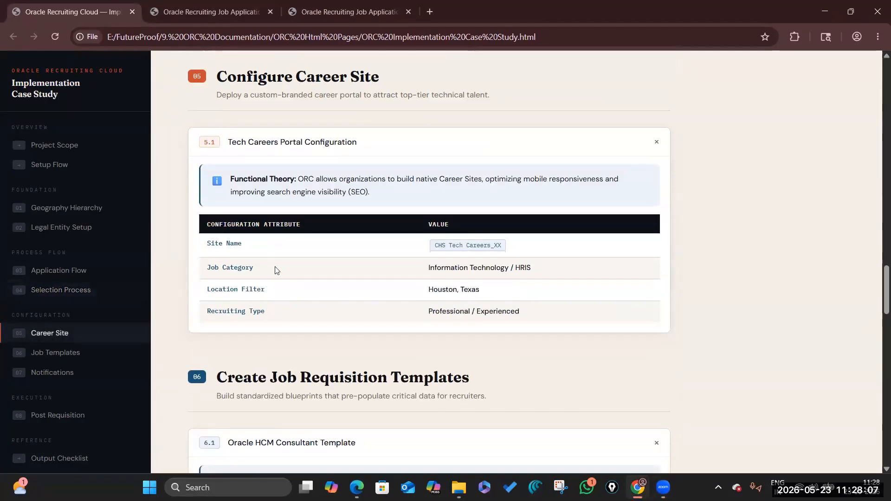
scroll(279, 272, up, 8)
click(263, 155)
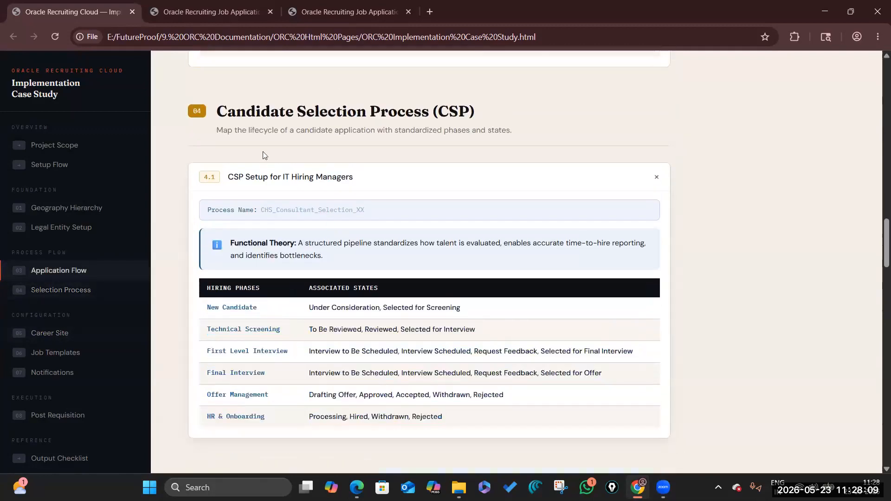
drag(217, 112, 429, 119)
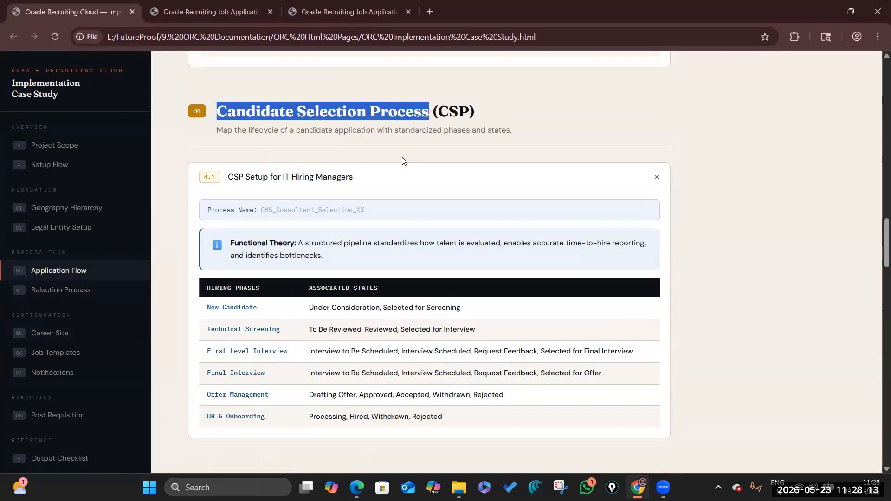
Step: Switch to the Oracle Recruiting Cloud workbook in Zoho Sheet and rename the End User Experience sheet as Candidate Experience
click(356, 487)
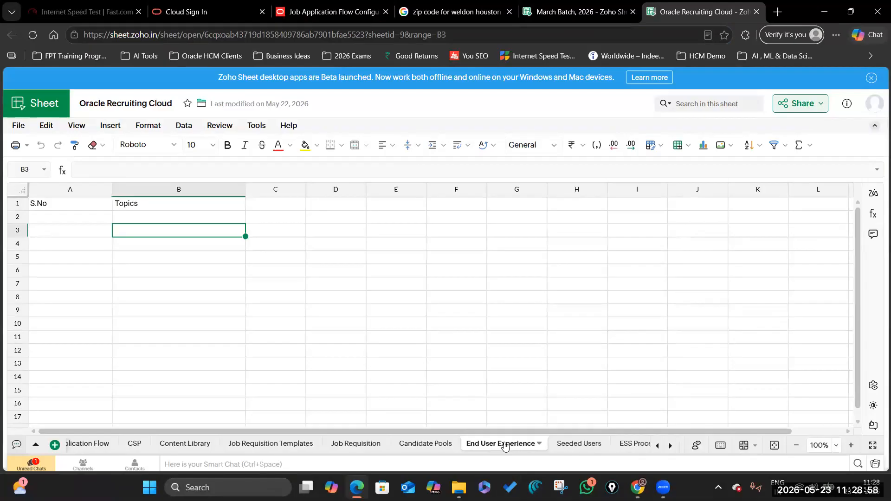
double_click(495, 444)
click(497, 444)
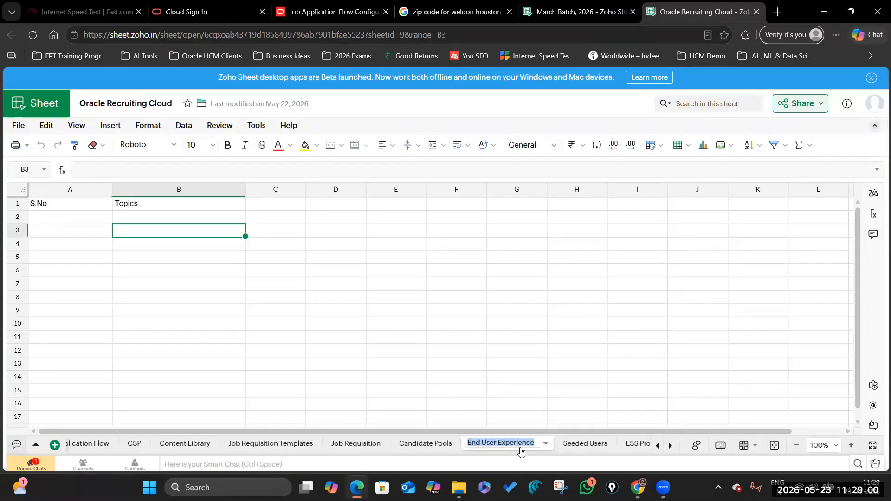
key(BackSpace)
key(BackSpace)
key(BackSpace)
key(BackSpace)
key(BackSpace)
key(BackSpace)
key(BackSpace)
key(BackSpace)
text(Candidate)
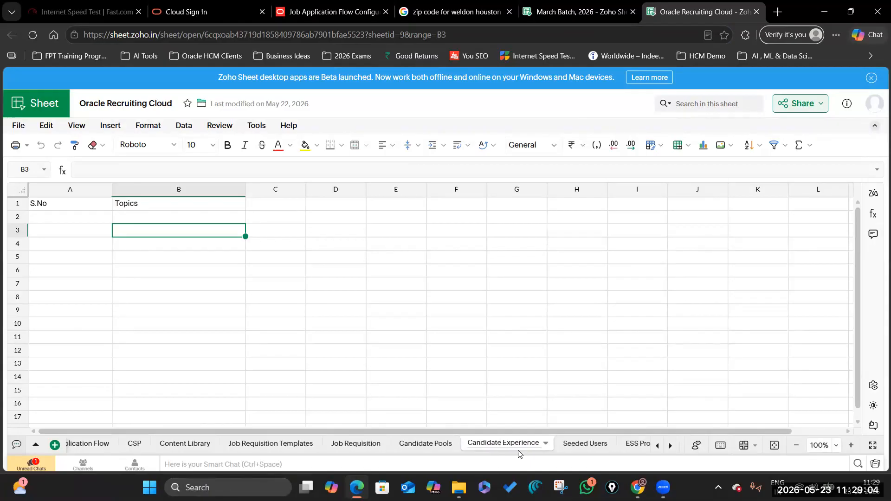
click(523, 315)
Step: Enter ORC in cell D4 of the Candidate Experience sheet
click(348, 246)
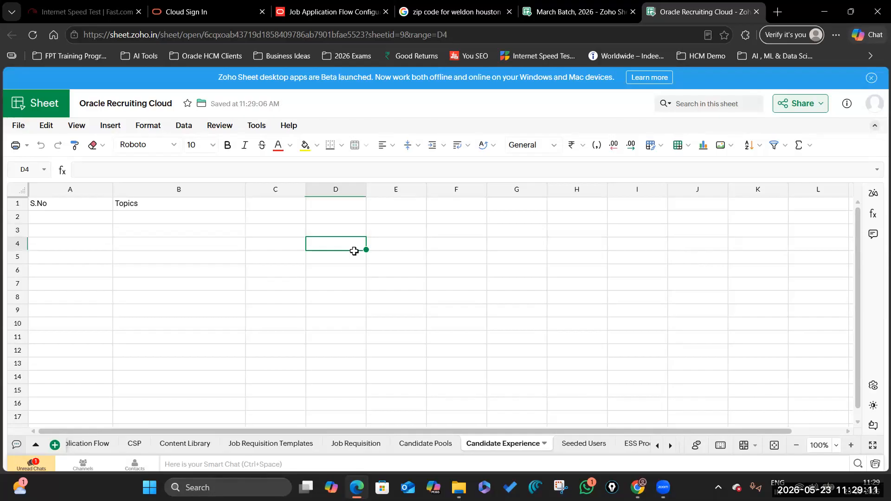
text(ORC)
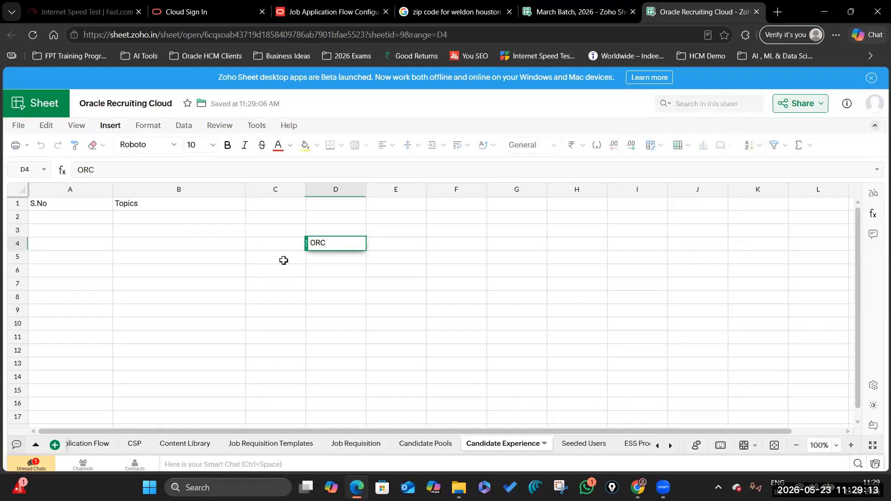
click(461, 294)
click(360, 243)
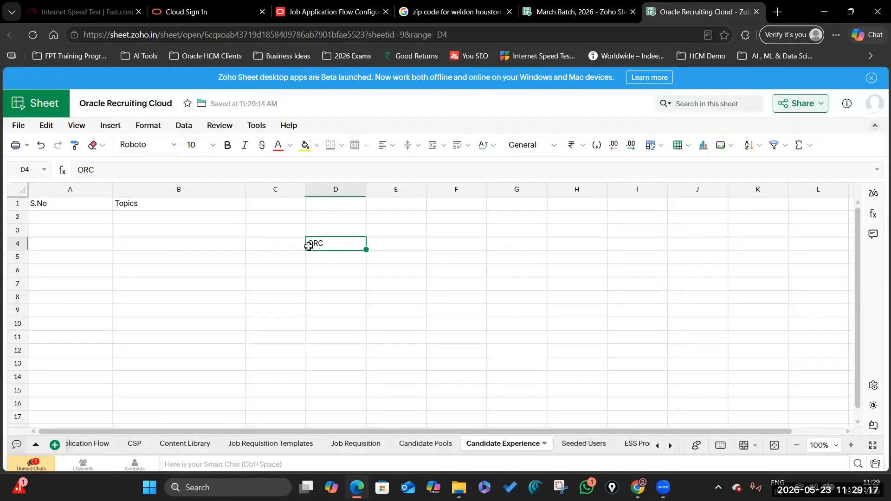
double_click(345, 245)
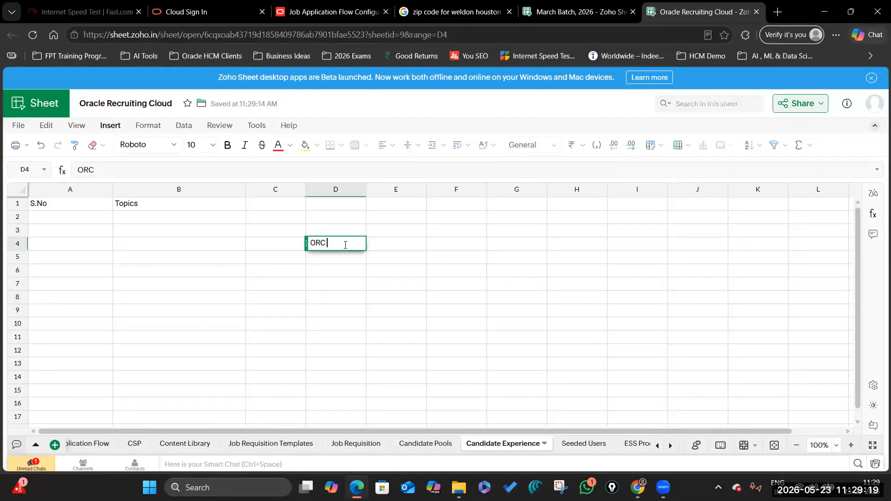
click(593, 294)
Step: Enter "Candidate came for Interview" in cell F4 and widen column F to fit the text
click(468, 244)
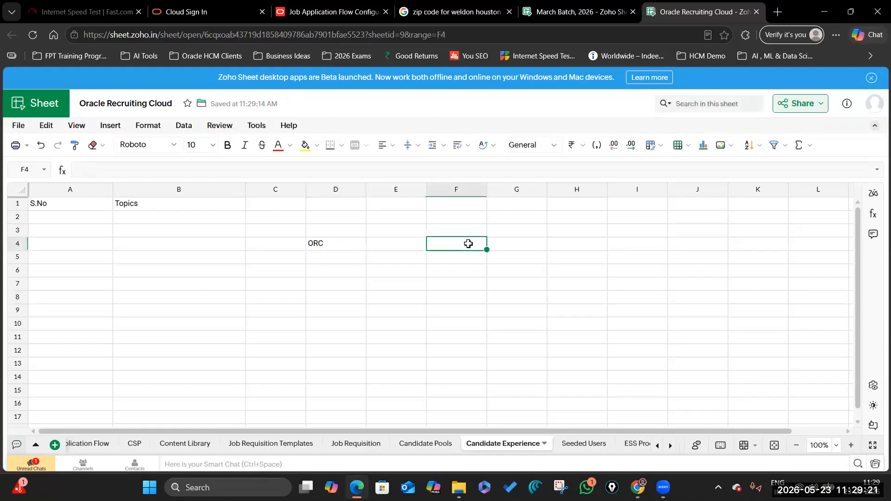
text(Candidate came for Interview)
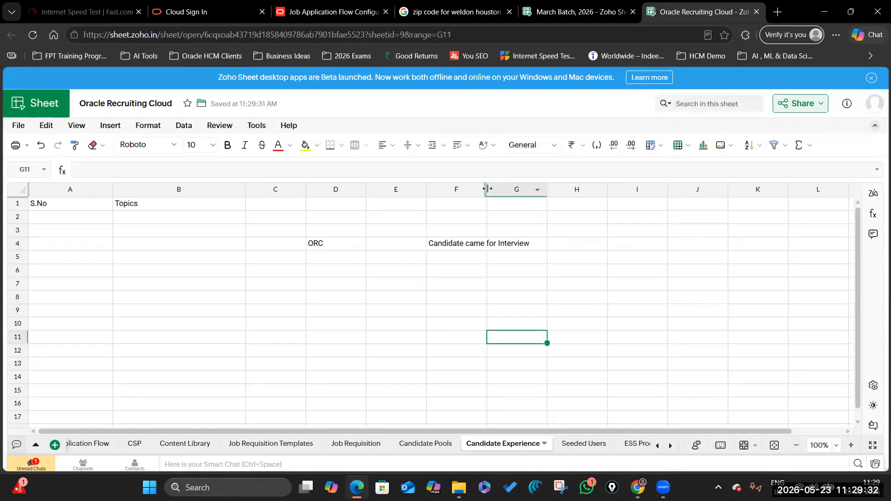
double_click(487, 189)
click(539, 243)
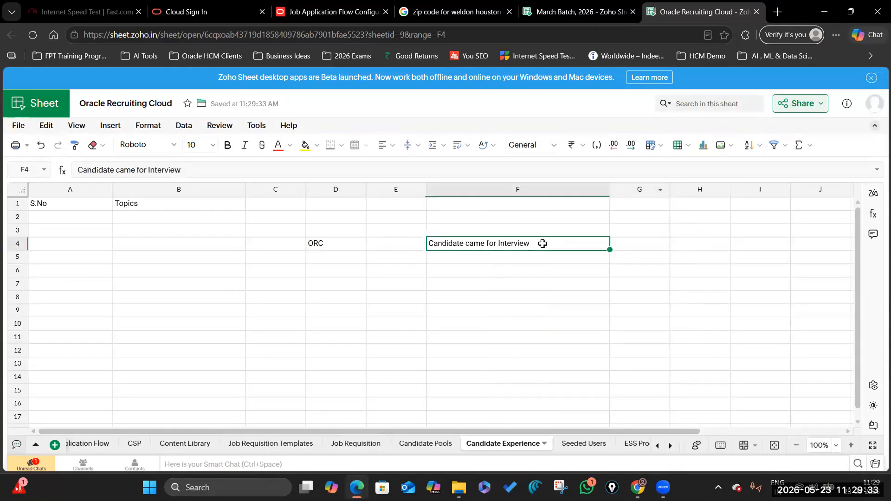
Step: Enter "Apply for the Job in Job Portal" in cell F3, above the interview entry
click(481, 230)
text(Apply for the Job in Job Portal)
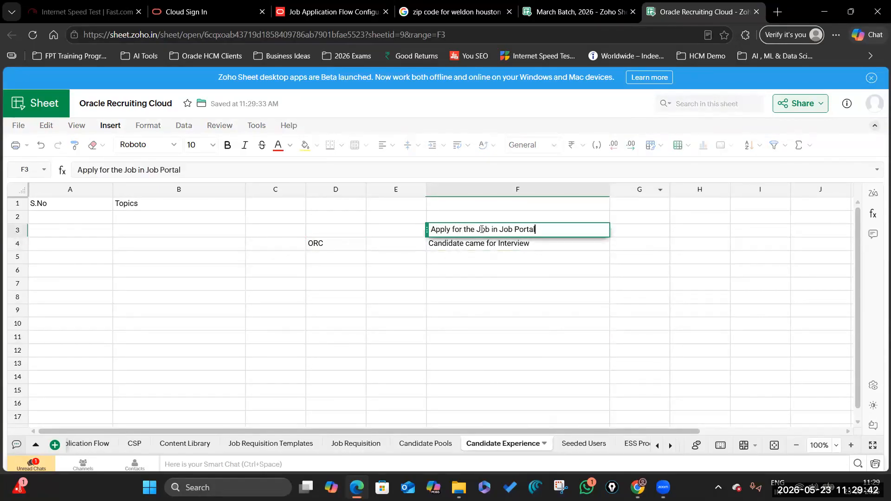
click(499, 288)
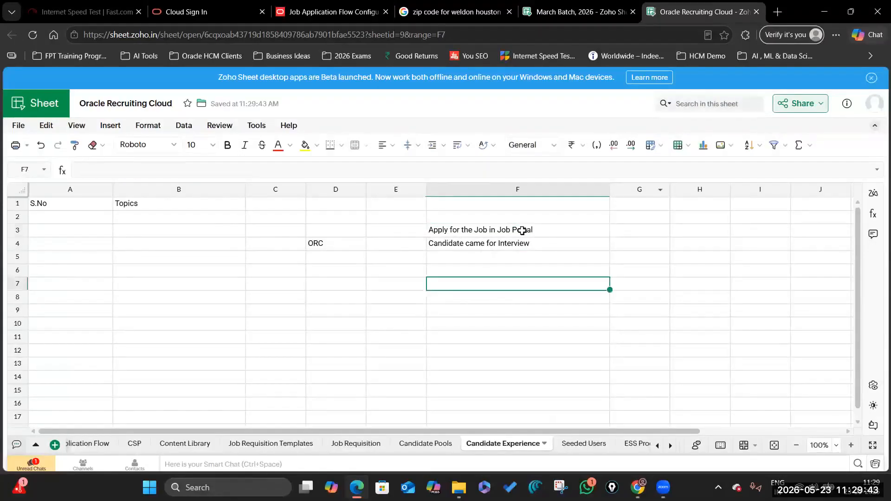
Step: Move the job application and interview entries down column F so they start at cell F6
click(502, 230)
drag(504, 230, 503, 254)
key(ctrl+x)
click(489, 266)
key(ctrl+v)
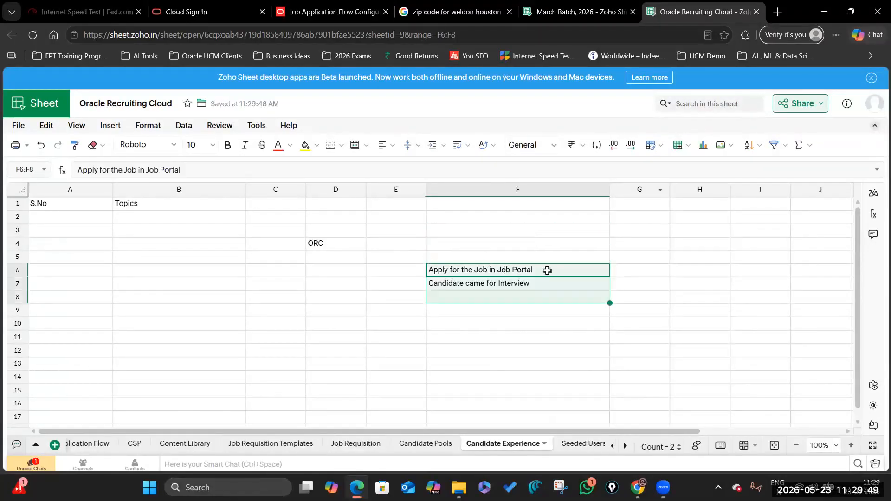
Step: Enter "Job should be displayed in External Career sites" in cell F5, above the job application line
click(547, 270)
click(489, 257)
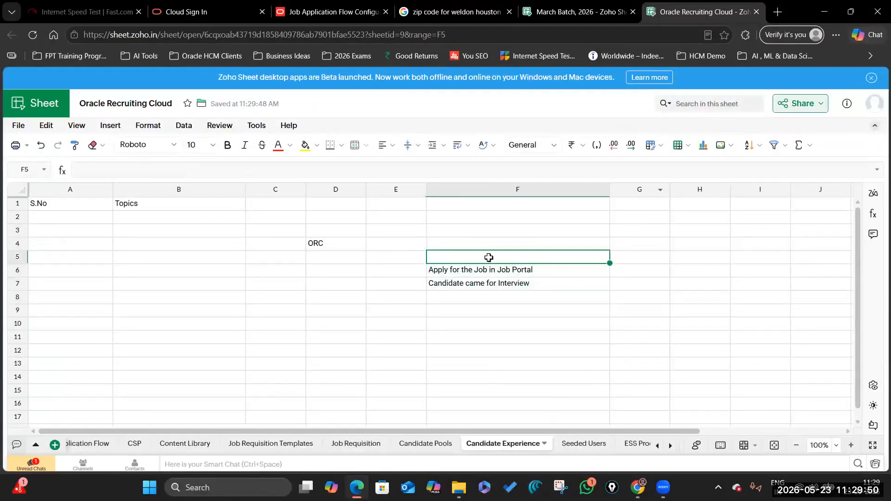
text(Job )
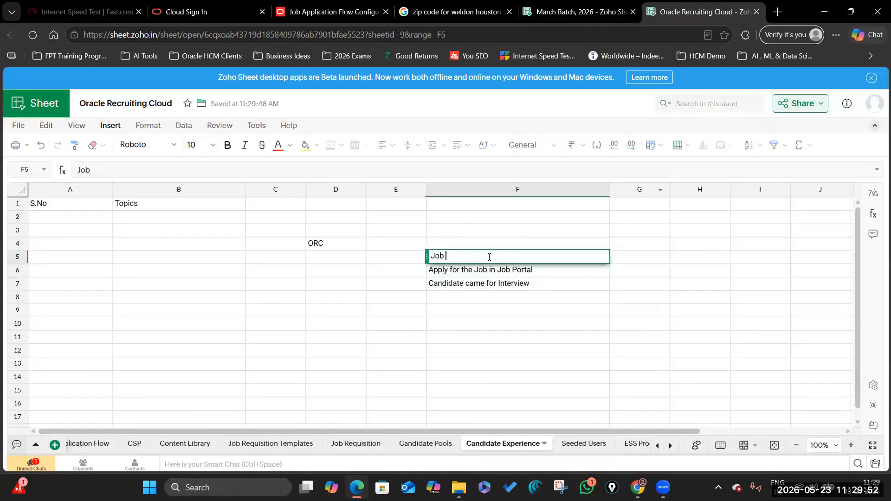
text(should be displayed in External Career sites)
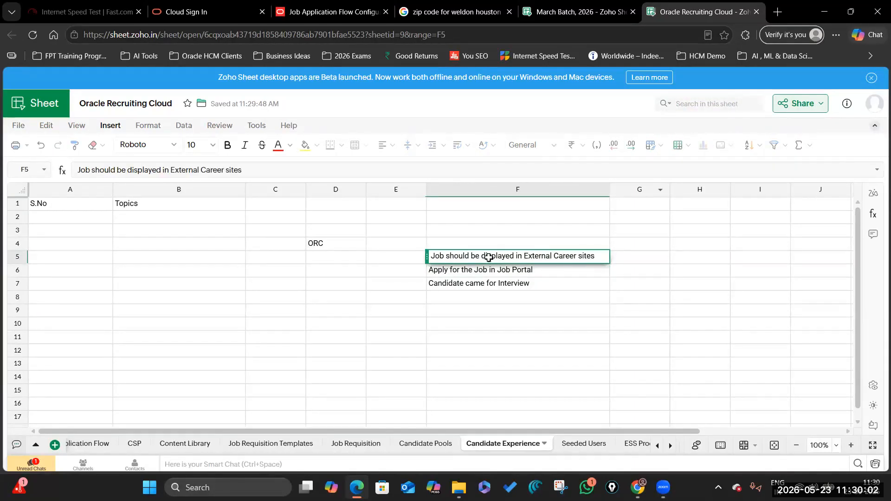
click(499, 306)
click(525, 254)
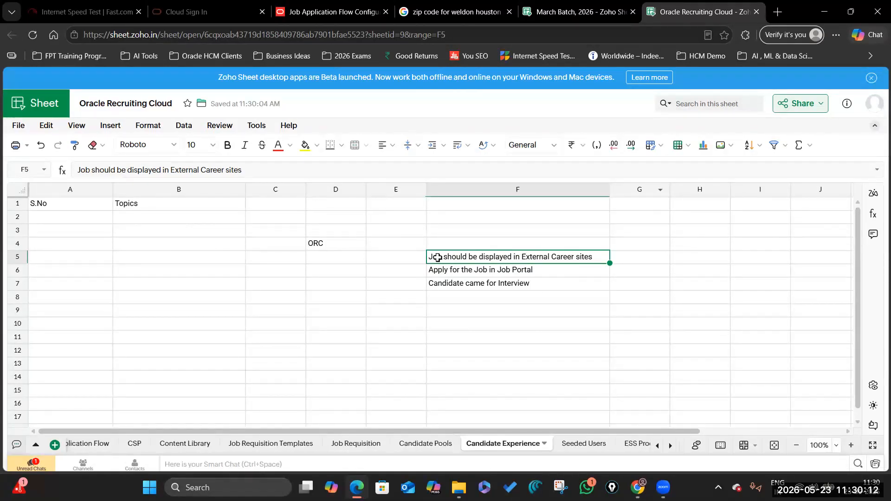
Step: Enter "Recruiter Should create the Job and Post it in the Career Sites" in cell F4
click(522, 243)
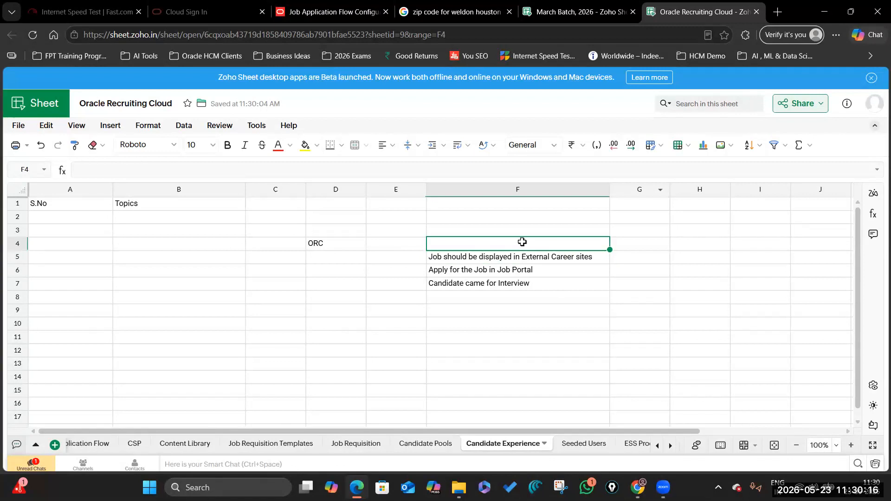
text(Re)
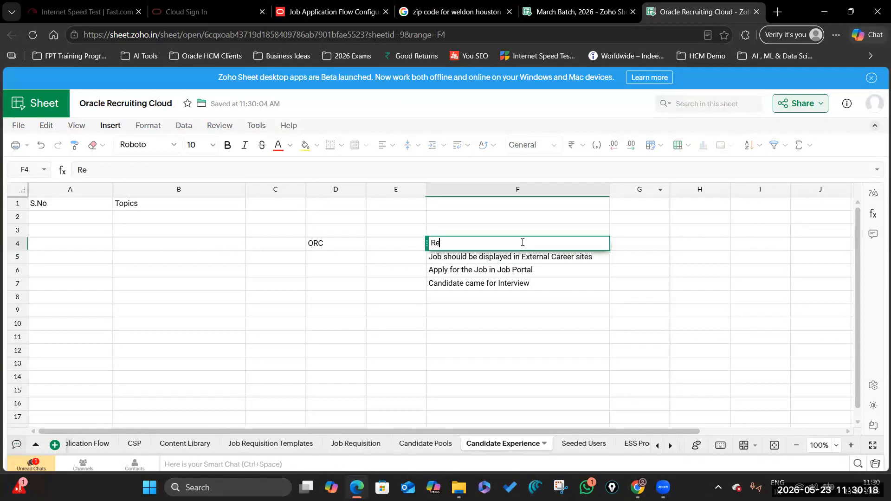
text(cruiter Should create the Joba)
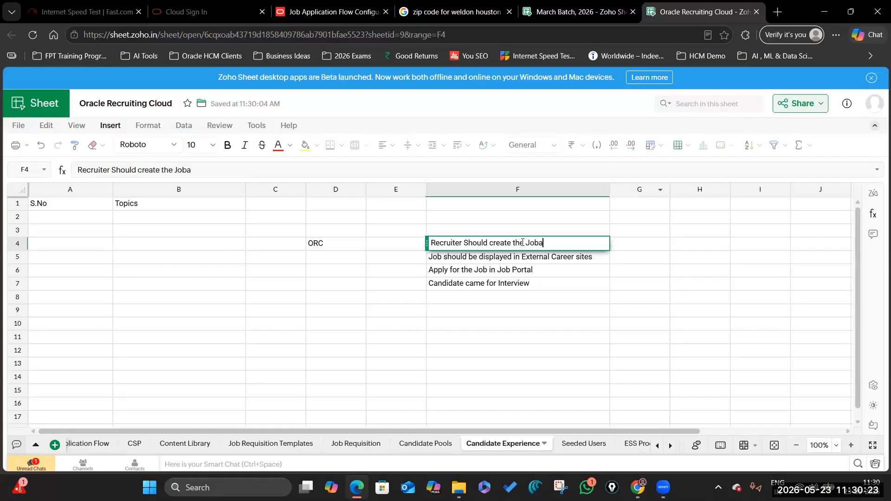
key(BackSpace)
text(and Post it in th)
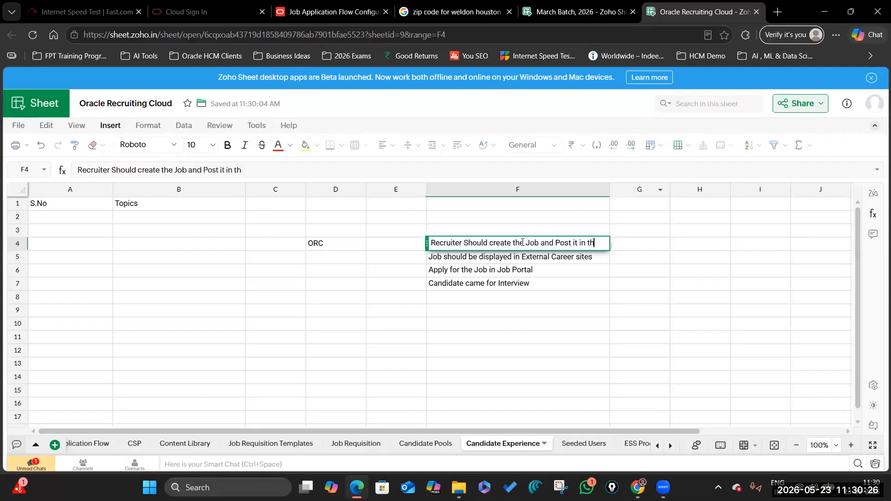
text(e Career Site)
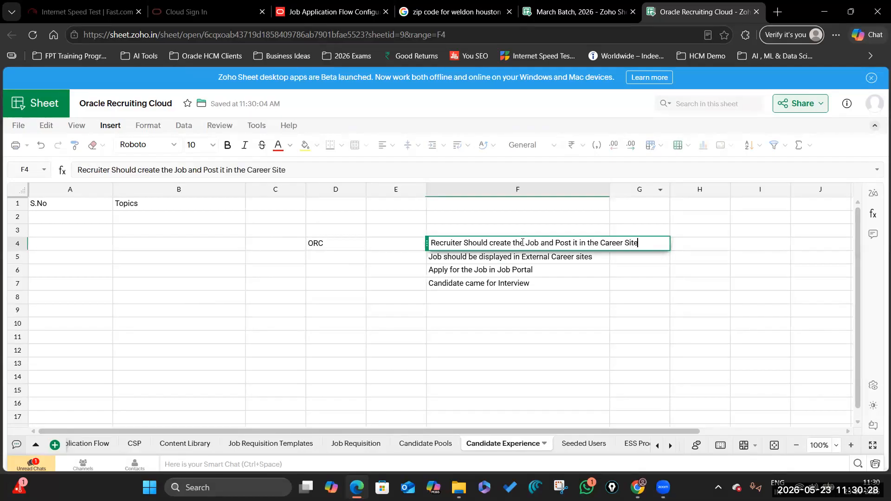
text(s)
click(678, 325)
click(499, 246)
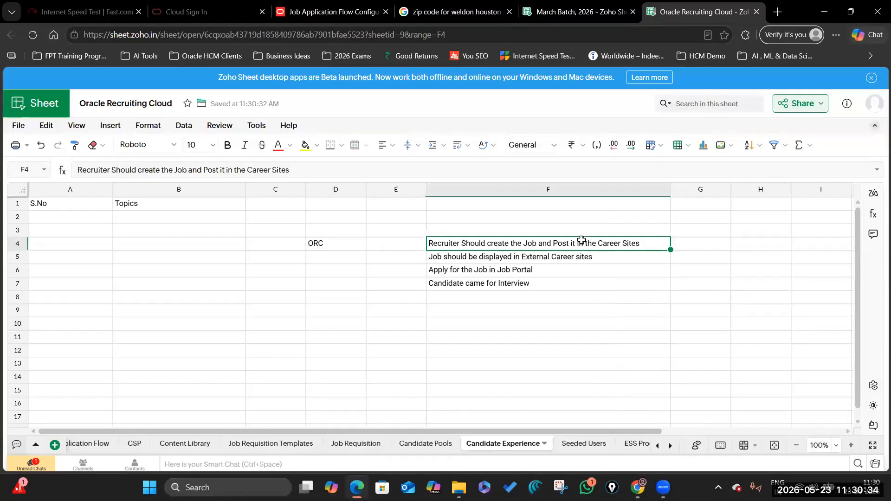
Step: Add "Interview Process Completed" in cell F8 and "Offer has Released" in cell F9
drag(544, 250, 537, 284)
click(543, 294)
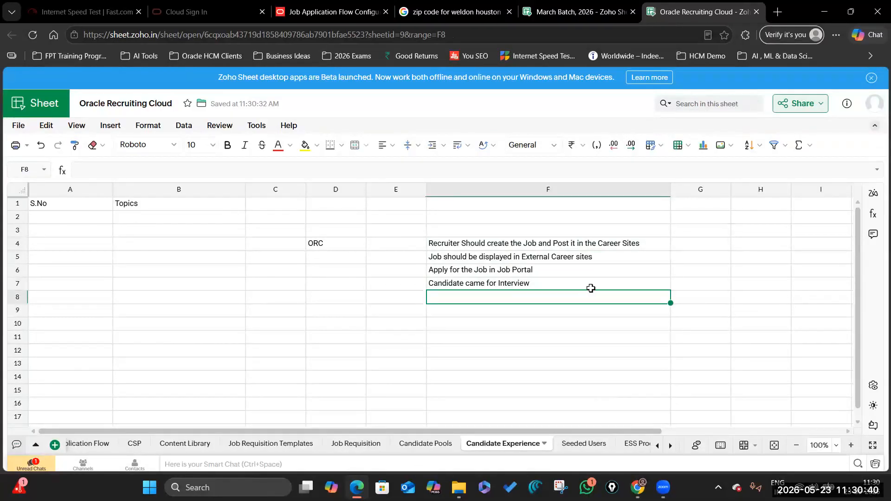
text(Interview Process Completed)
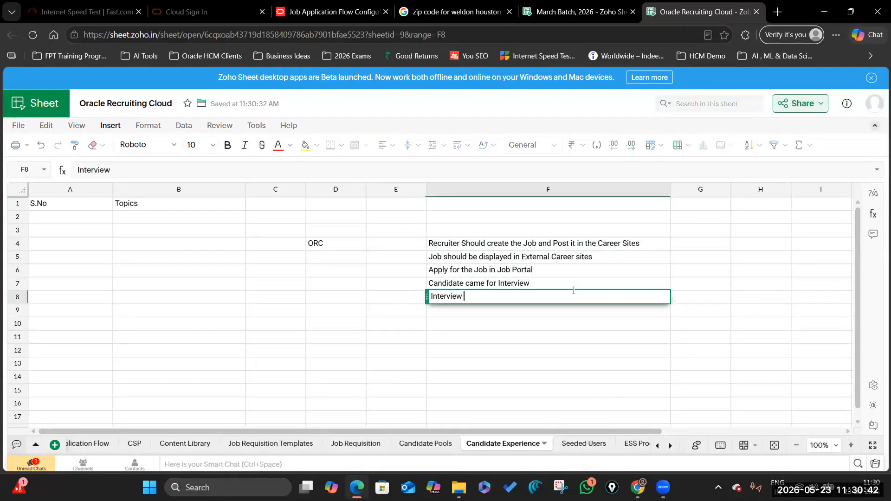
click(511, 308)
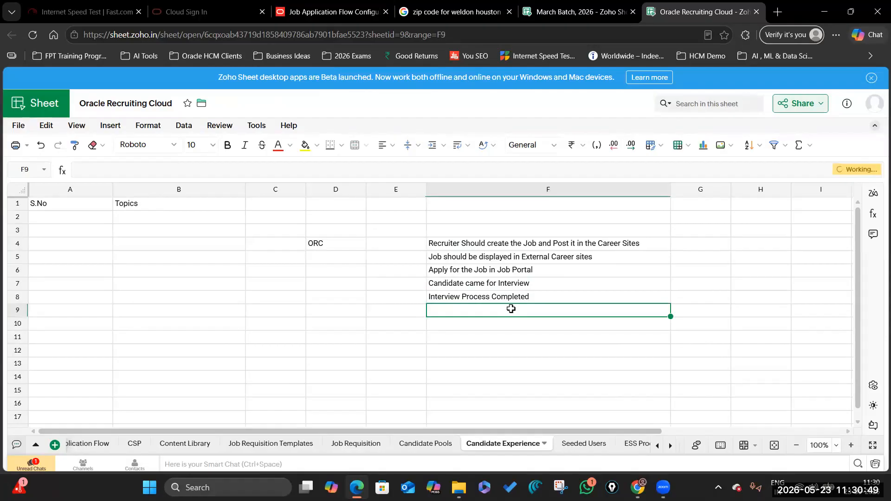
text(Offer ha)
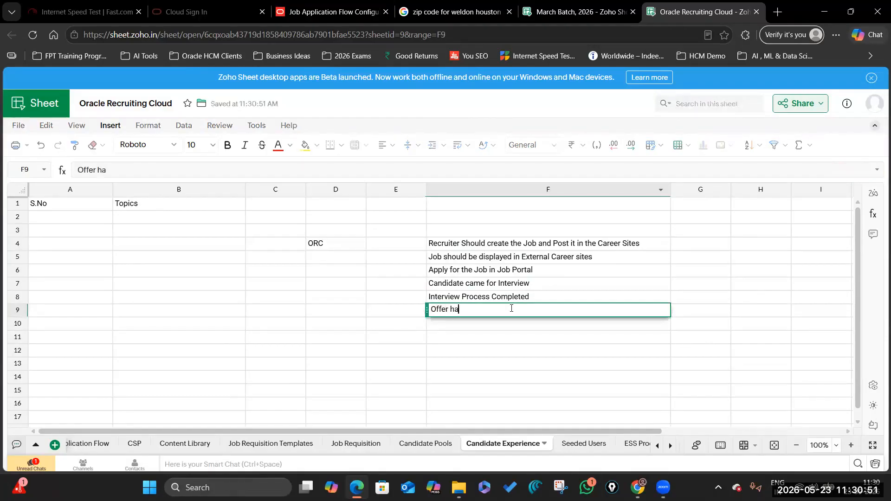
text(s Released)
Step: Enter "Candidate Accepted the Offer" in cell F10 as the line after the offer release
click(510, 324)
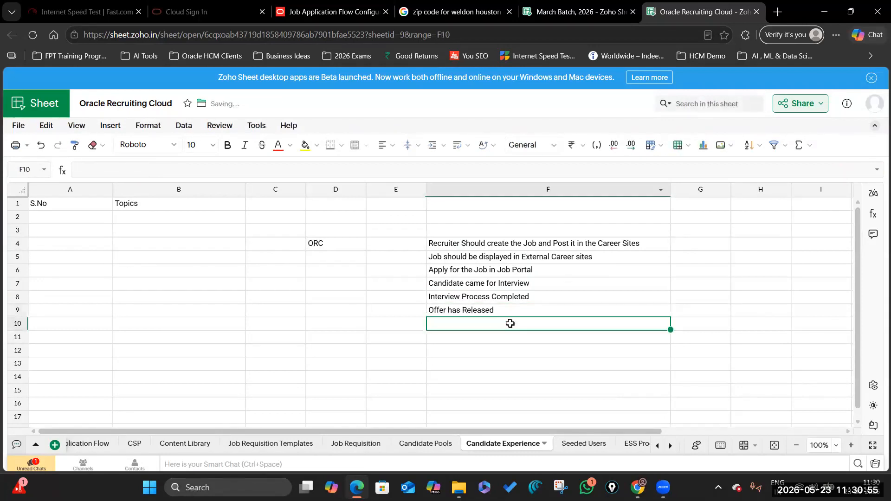
text(C)
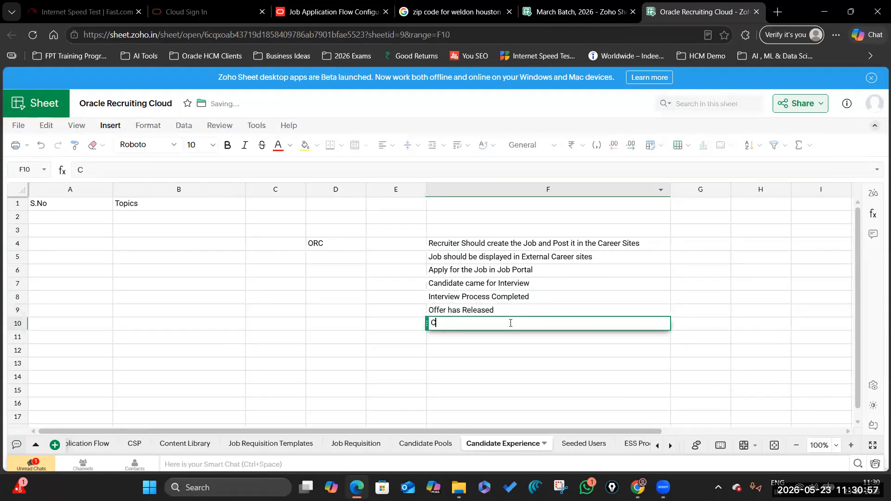
text(andidate become)
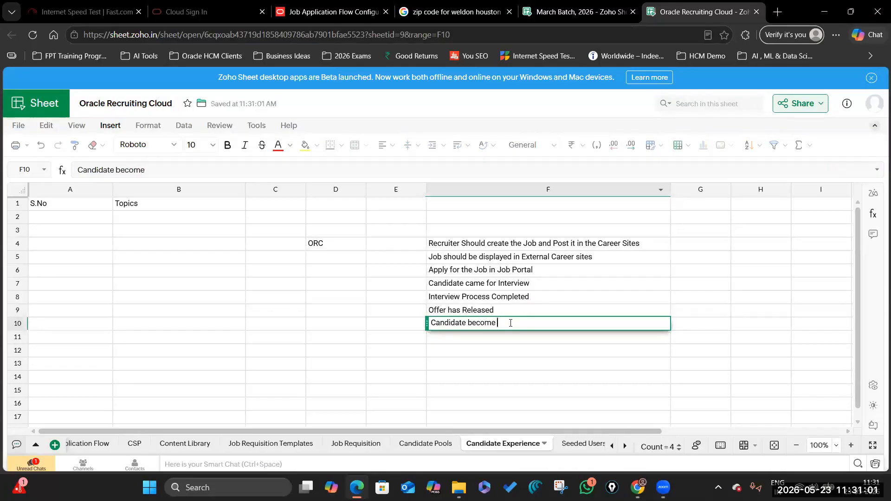
key(BackSpace)
key(BackSpace)
key(BackSpace)
key(BackSpace)
key(BackSpace)
key(BackSpace)
text(Accepted the Offer)
key(Return)
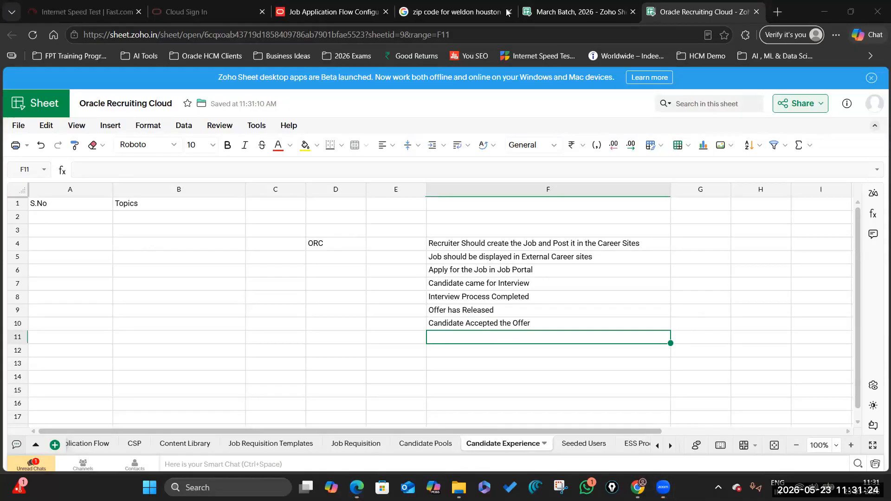
Step: Extend F10 with "and became Pending Worker", and add "Moves to HR" in F11 and "HR will Convert Pending worker to Employee" in F12
click(478, 336)
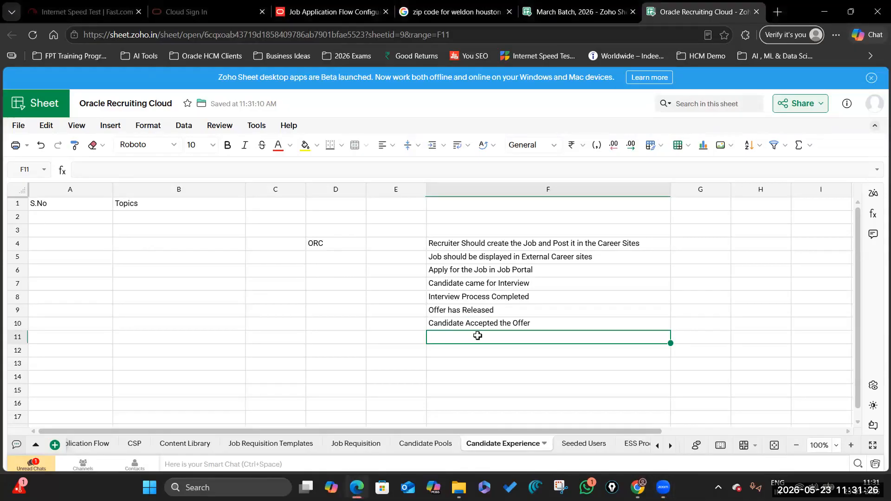
double_click(477, 335)
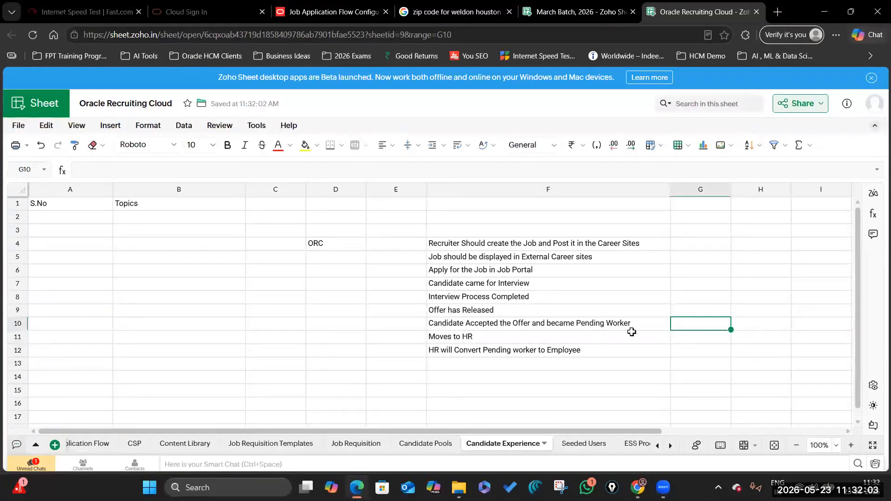
drag(514, 244, 545, 351)
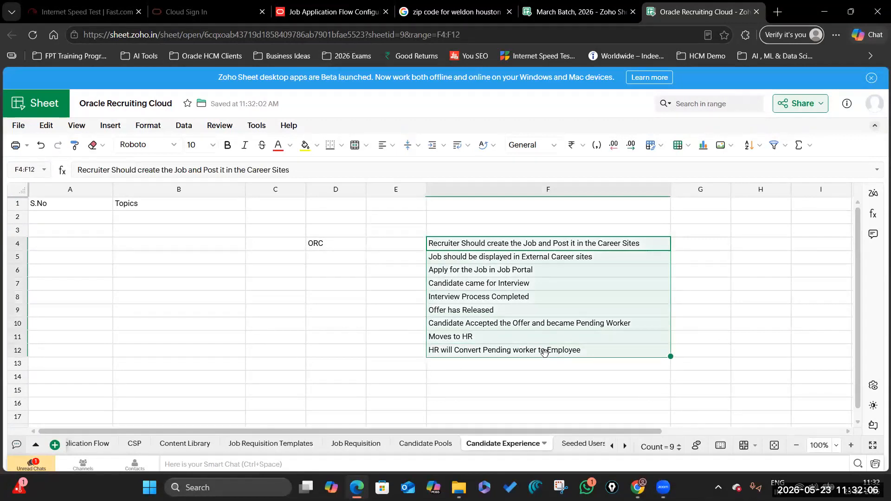
click(583, 351)
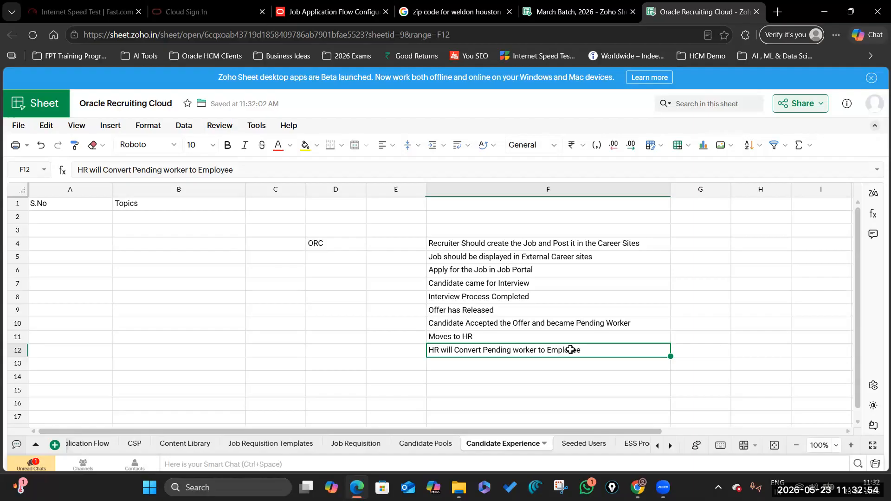
Step: Enter "One Person Should have Recruiter Role" in cell F3, above the job creation line
click(496, 243)
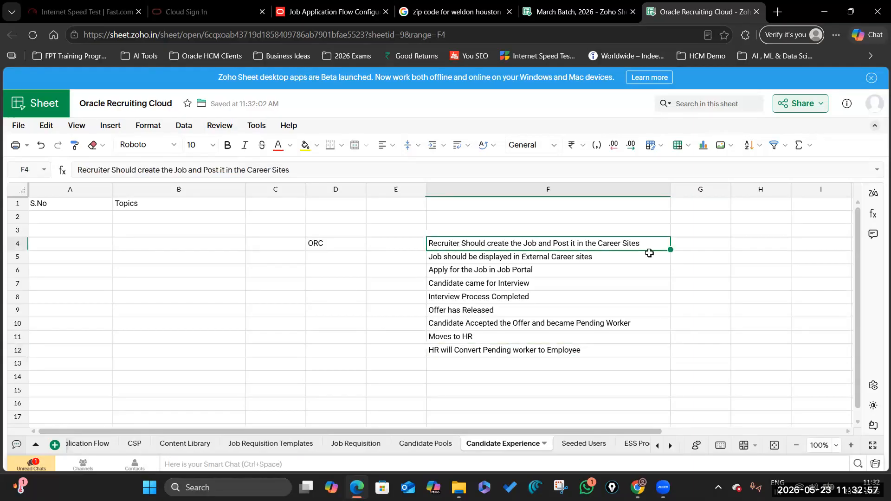
double_click(460, 231)
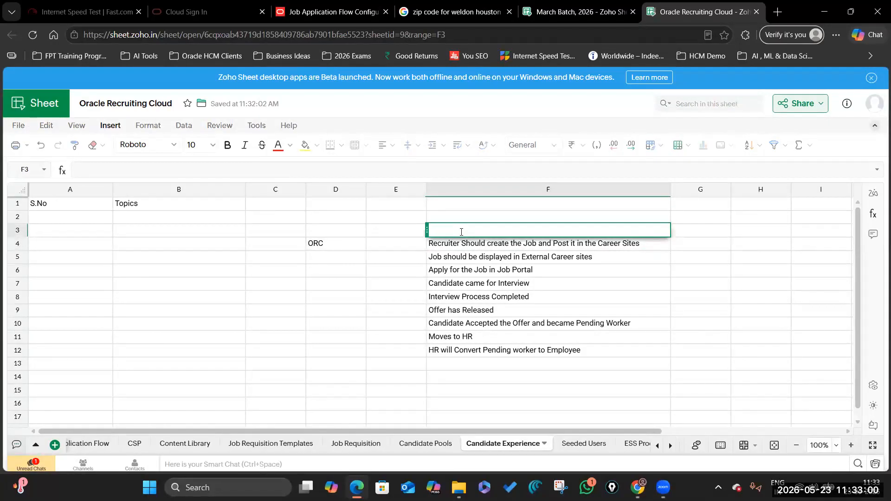
text(One Person Should bec)
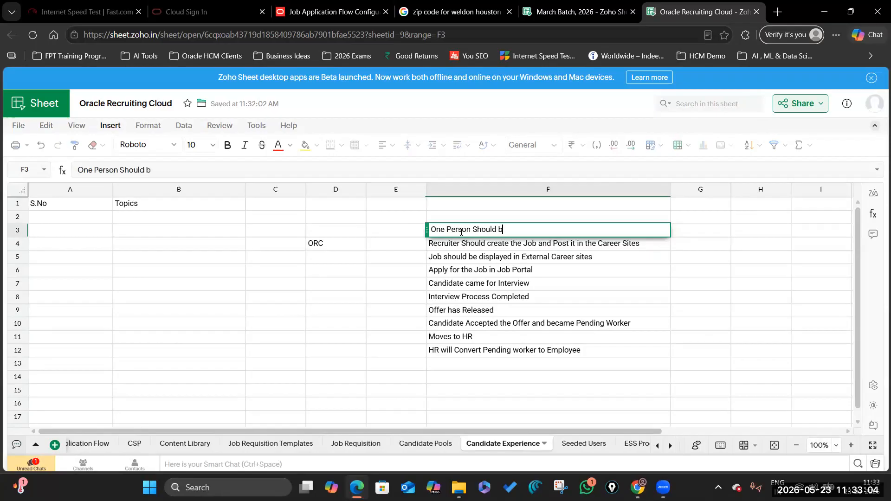
key(BackSpace)
key(BackSpace)
key(BackSpace)
text(haver)
key(BackSpace)
text(Recruiter Role)
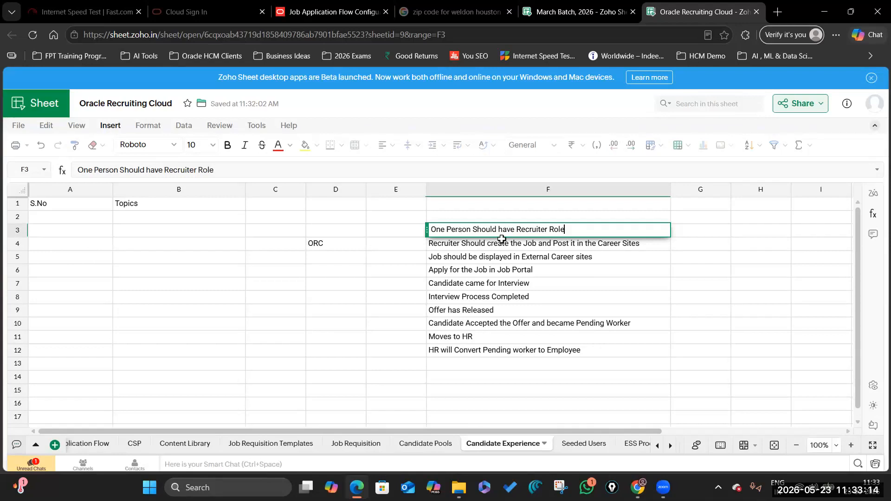
click(552, 245)
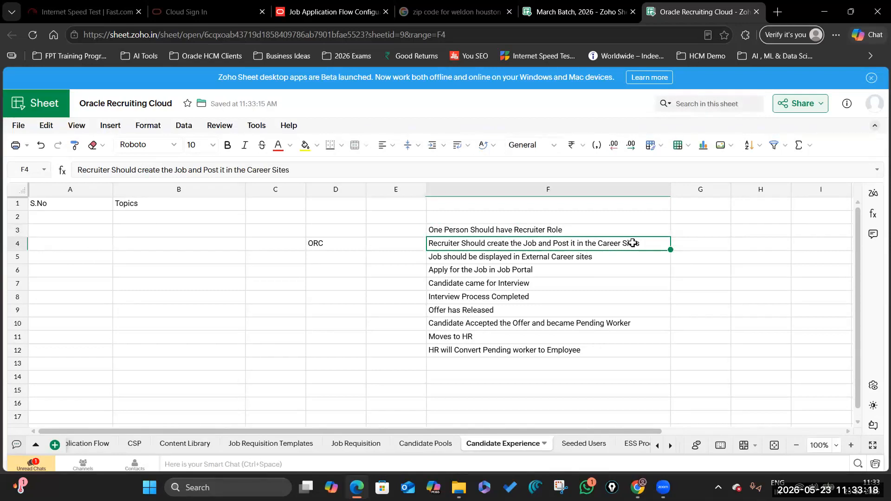
Step: Enter "Roles in ORC ( Hiring Manager , Recruiter" in cell F2 above the process list
click(466, 216)
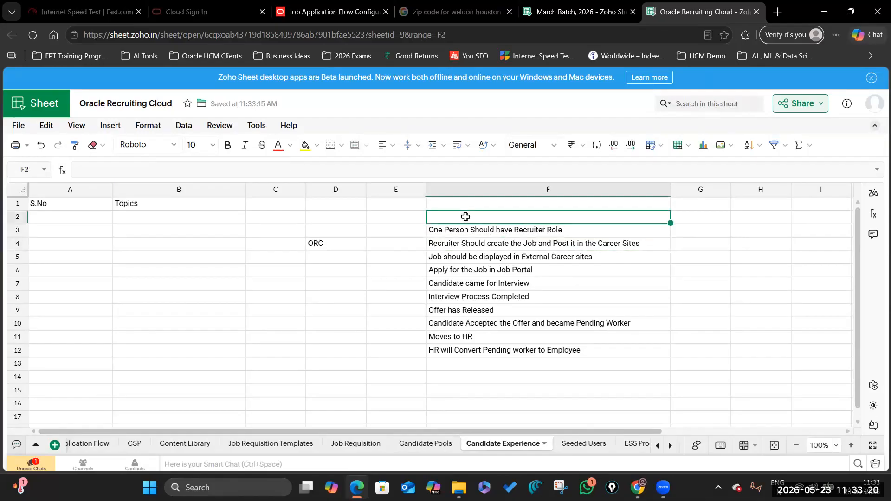
text(Roles in ORC)
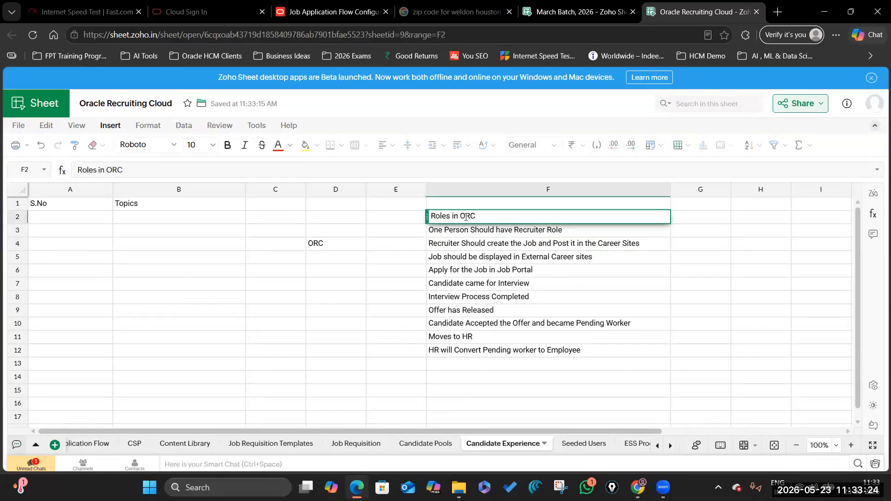
text( ( Hr)
key(BackSpace)
text(iring Manager )
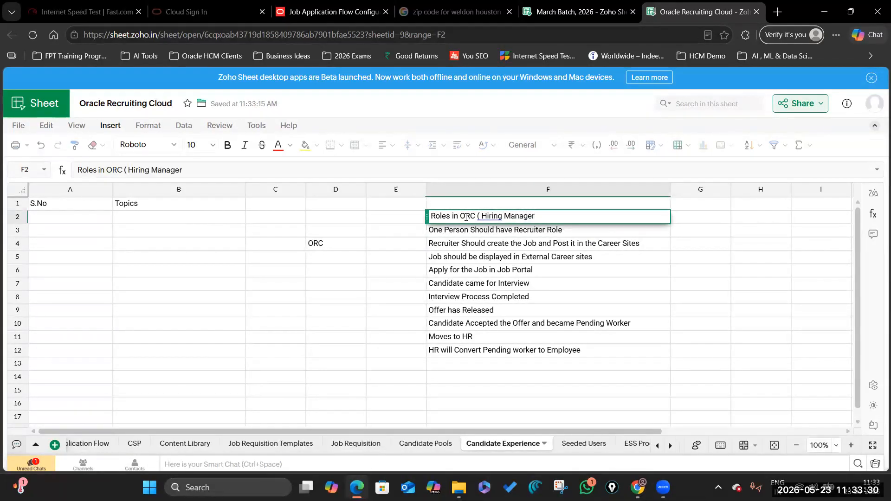
text(, Recruiter)
key(Left)
key(Left)
key(Left)
key(Left)
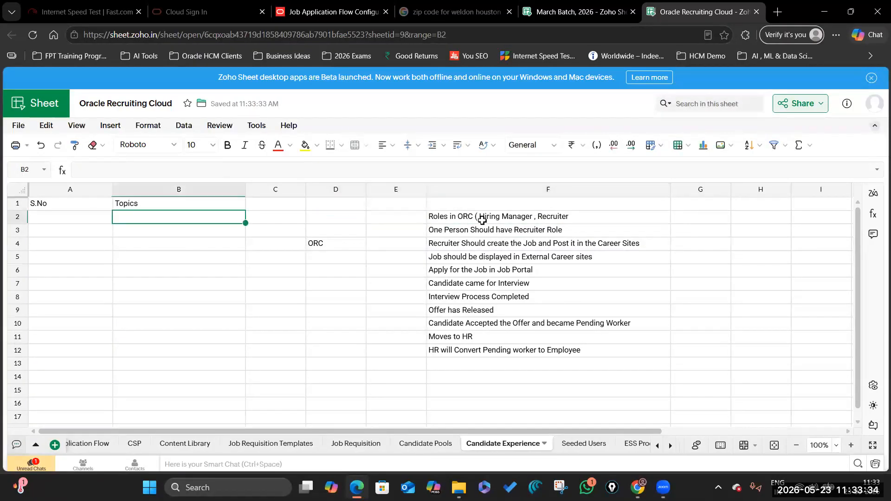
Step: Complete cell F2 so it reads "Roles in ORC (Hiring Manager, Recruiter , Recrutiung Manager , ORC Admin)"
double_click(481, 216)
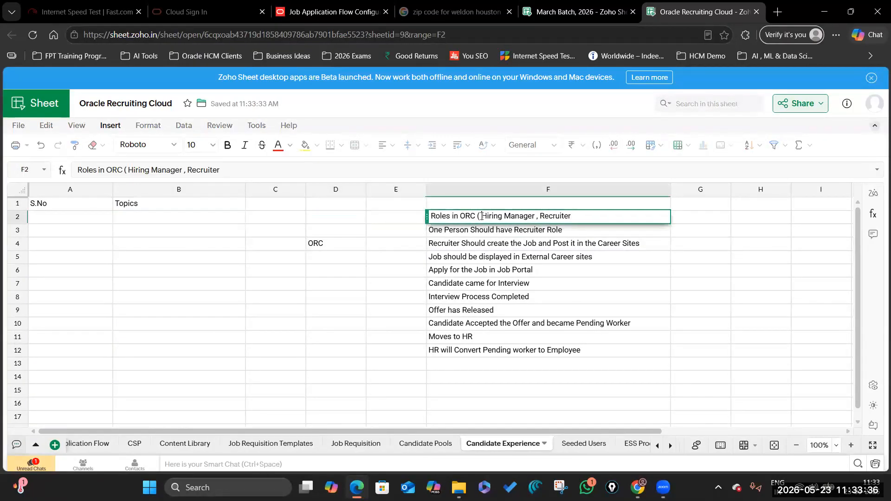
text(ORC Adm)
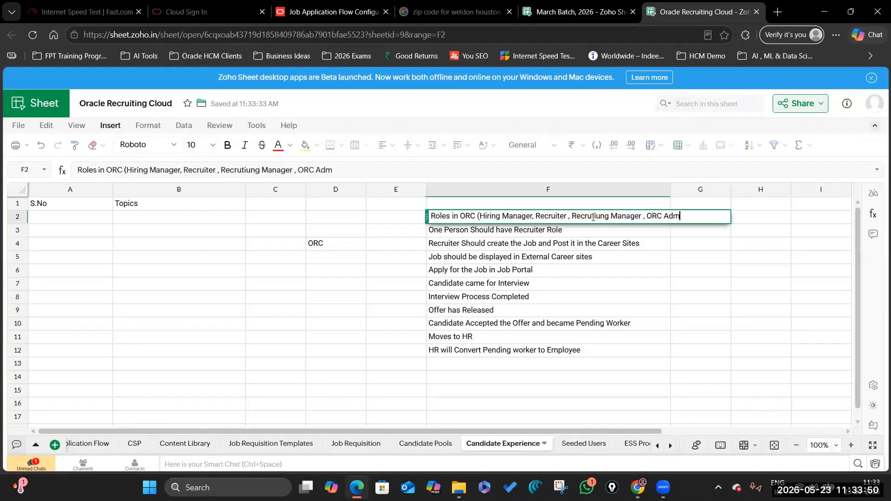
text(in))
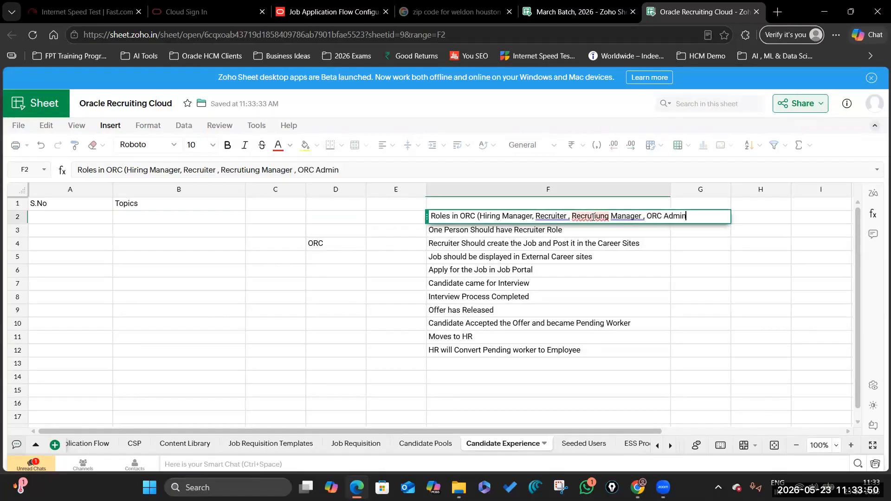
click(737, 268)
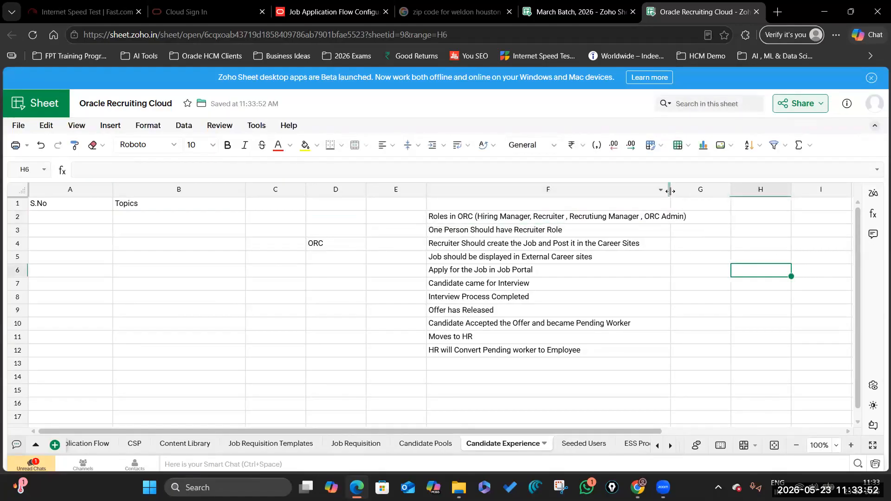
Step: Fit column F to its text and move the process list from F2:F12 down so it starts in F4
double_click(670, 190)
drag(588, 216, 591, 348)
key(ctrl+c)
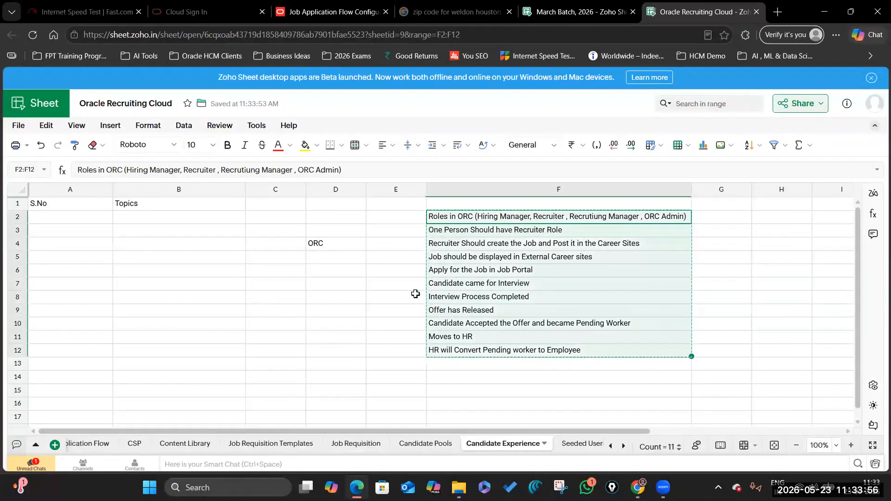
click(409, 246)
click(488, 244)
key(ctrl+v)
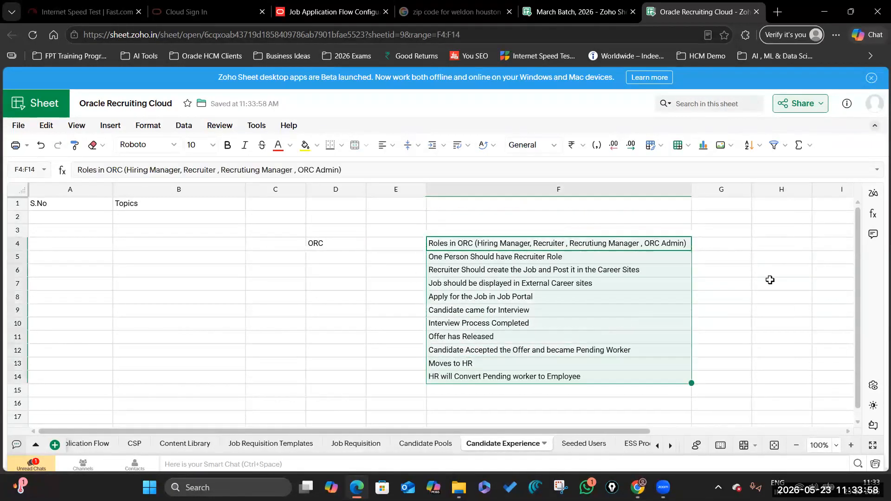
click(769, 280)
Step: Number the process list from 1 to 11 in cells E4 to E14
click(399, 241)
text(1)
key(Return)
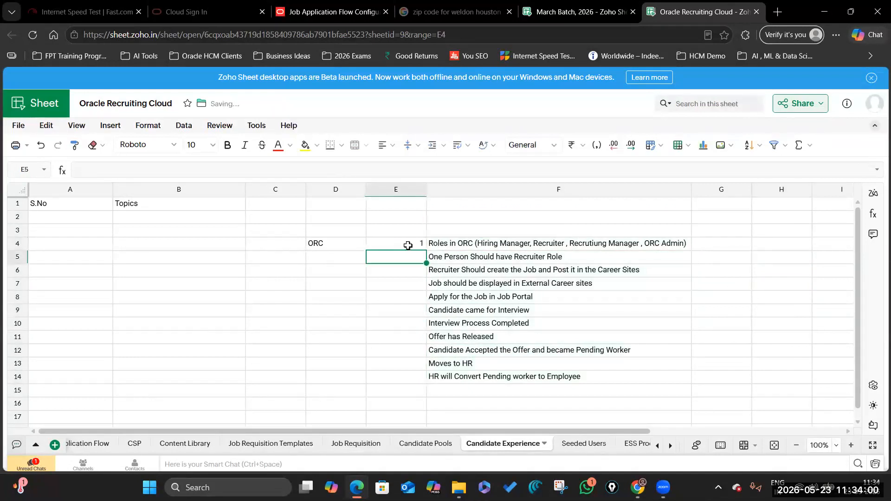
click(406, 245)
drag(426, 250, 424, 381)
click(477, 241)
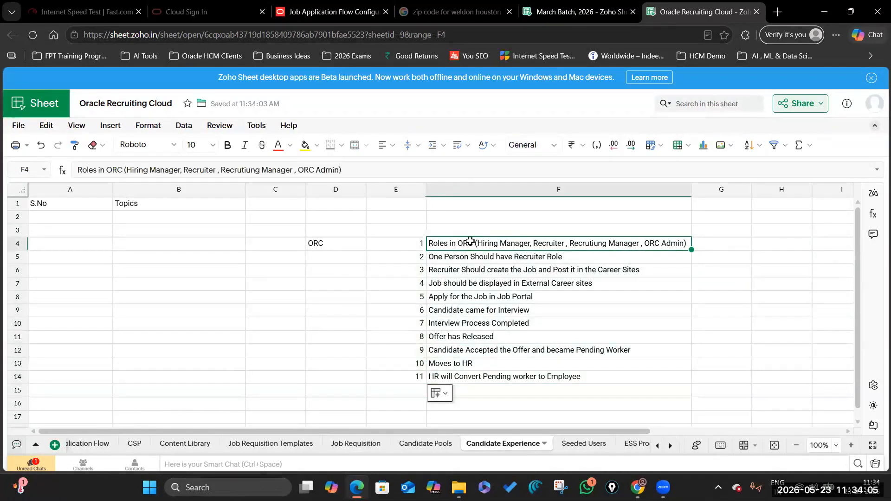
click(708, 300)
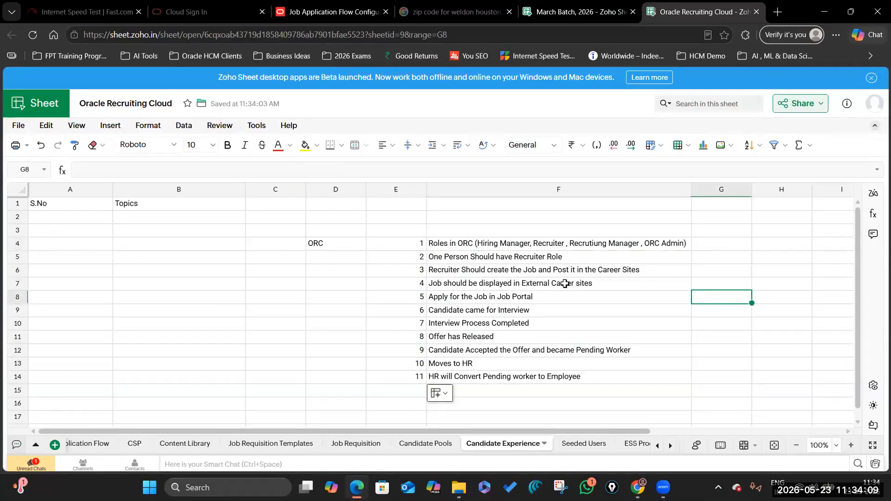
click(712, 357)
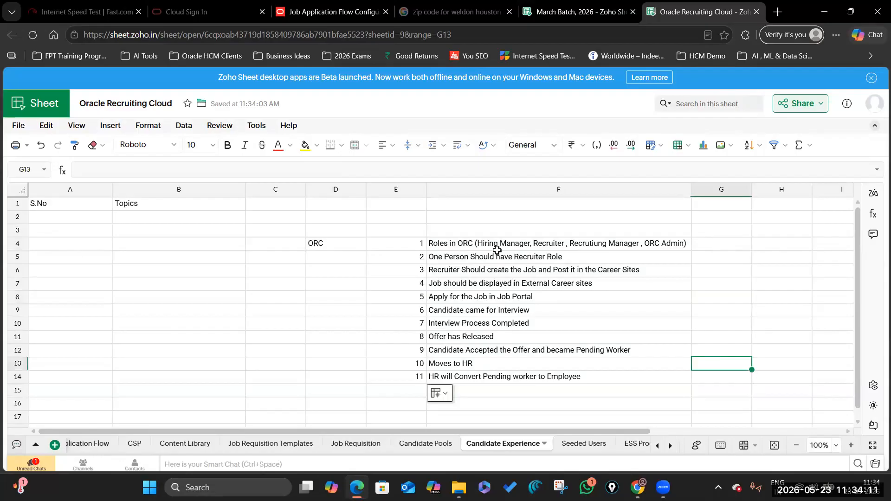
click(524, 244)
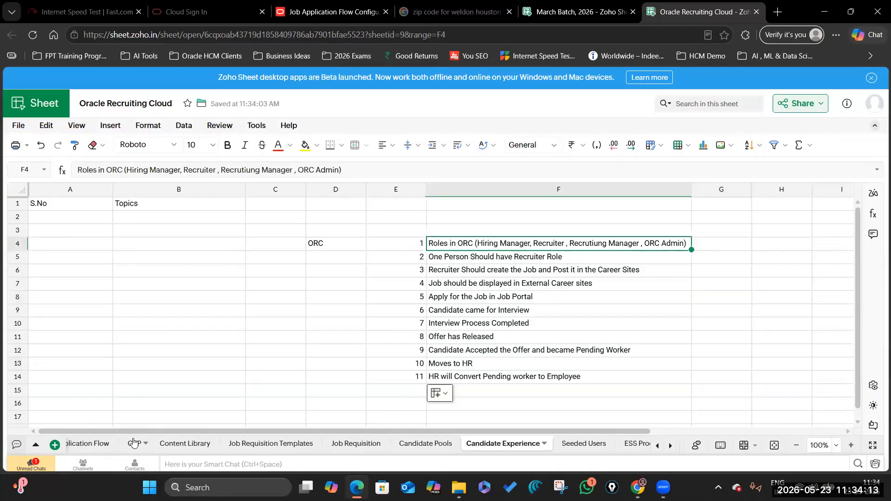
Step: Look through the Roles in ORC, Job Application Flow and Job Requisition Templates sheets
click(84, 445)
click(93, 444)
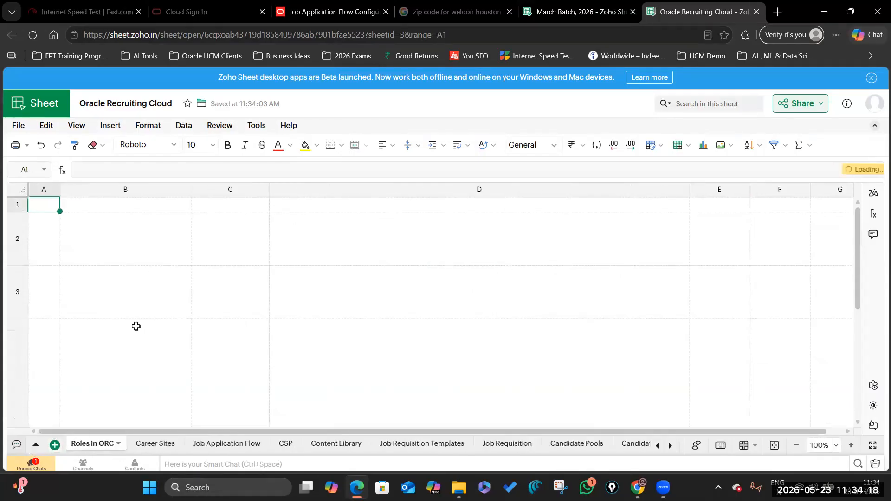
click(206, 447)
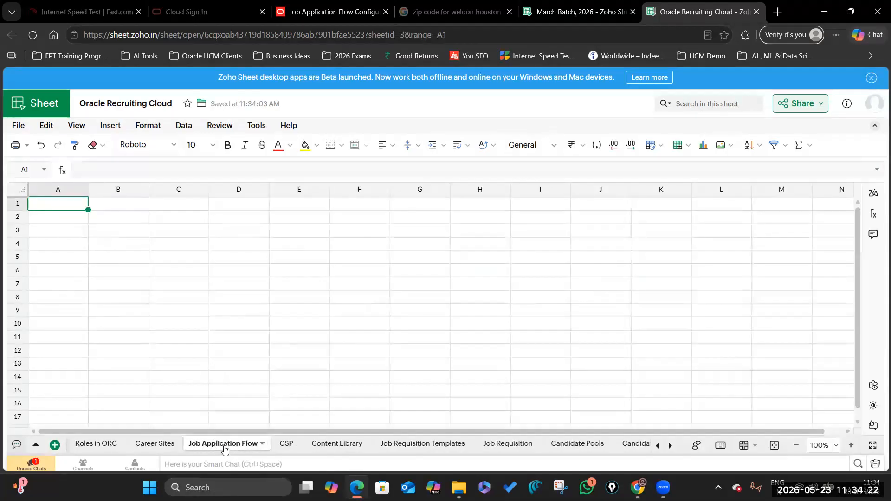
click(441, 444)
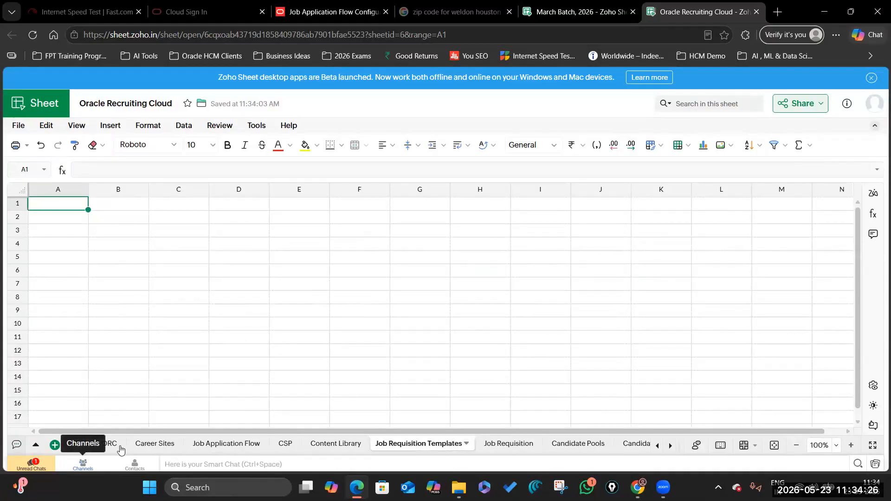
Step: Review the roles on the Roles in ORC sheet from Hiring Manager to Recruiting Agent, ending at Recruiter
click(96, 443)
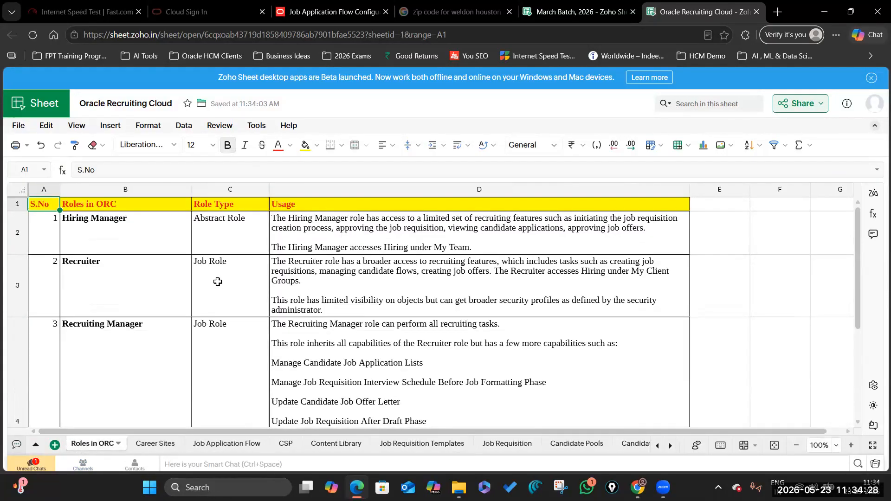
click(124, 229)
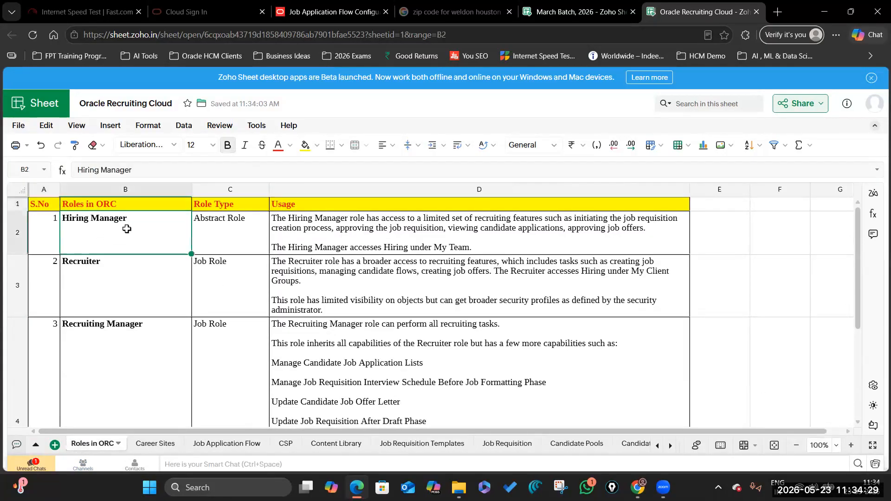
click(126, 278)
click(150, 333)
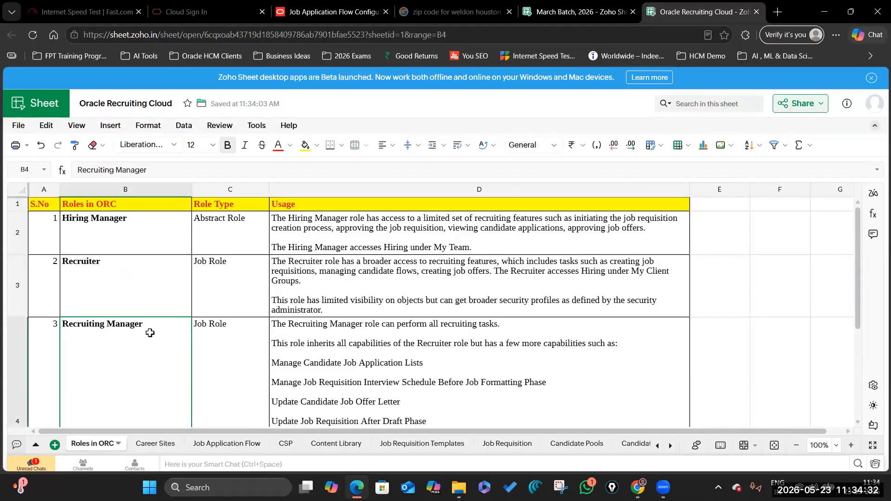
scroll(143, 351, down, 4)
click(133, 368)
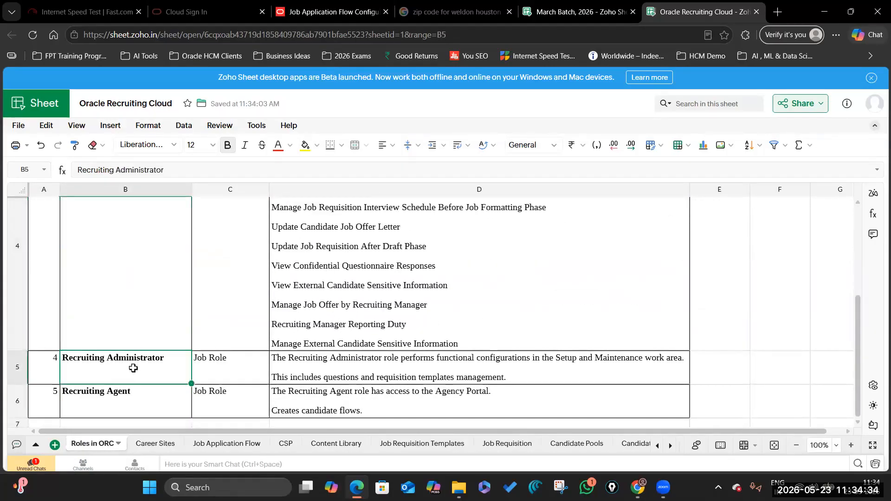
click(135, 397)
scroll(132, 369, up, 5)
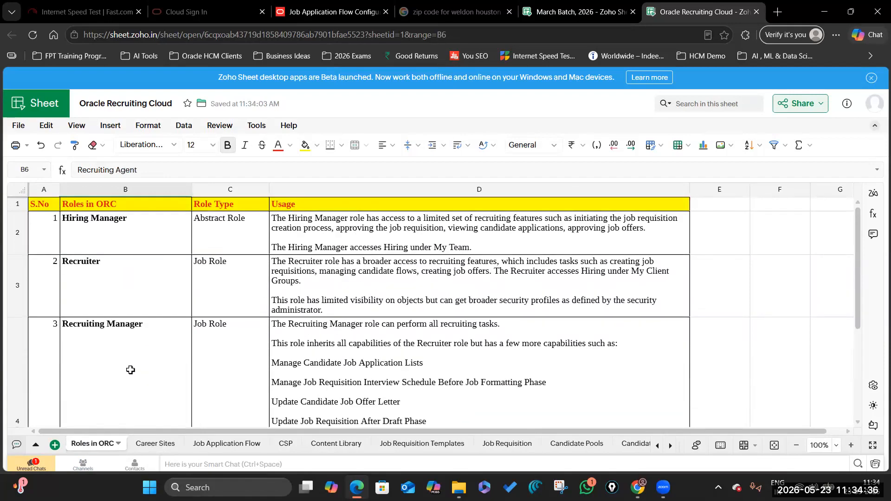
click(135, 266)
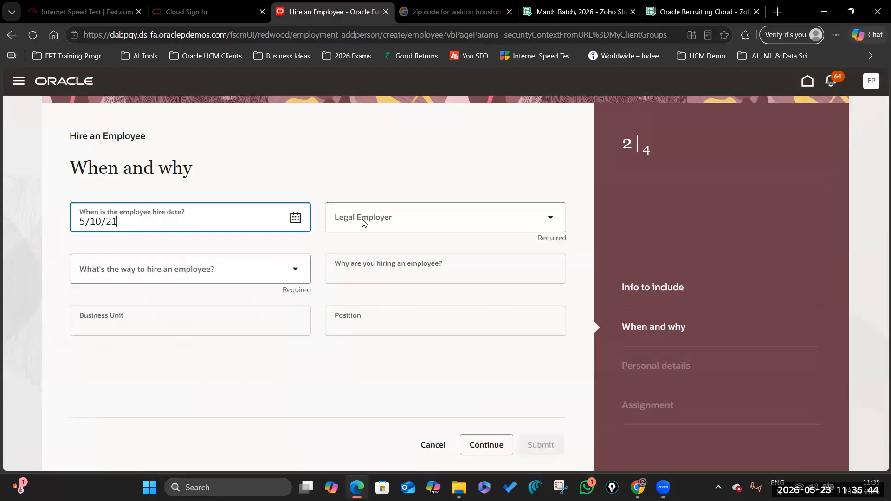
Step: Copy the legal entity name "Community Health System LE" from the Legal Entity Configuration section of the Implementation Case Study page
key(alt+Tab)
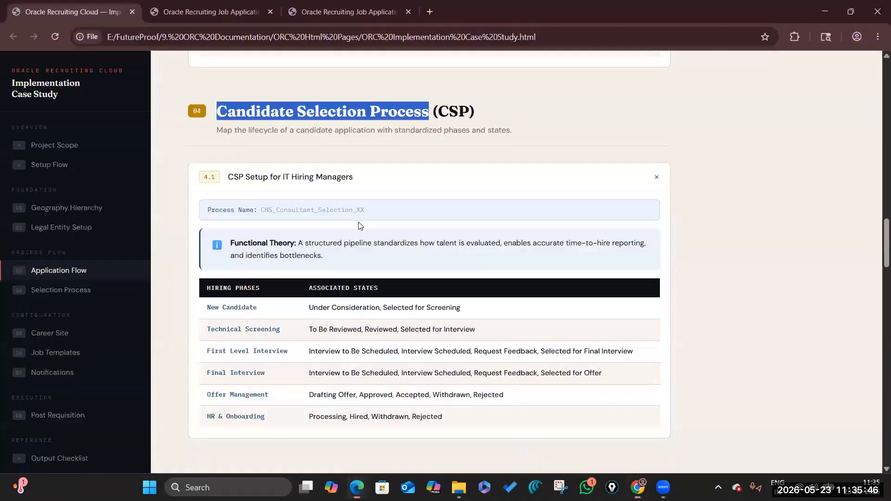
scroll(358, 224, up, 5)
scroll(328, 267, up, 5)
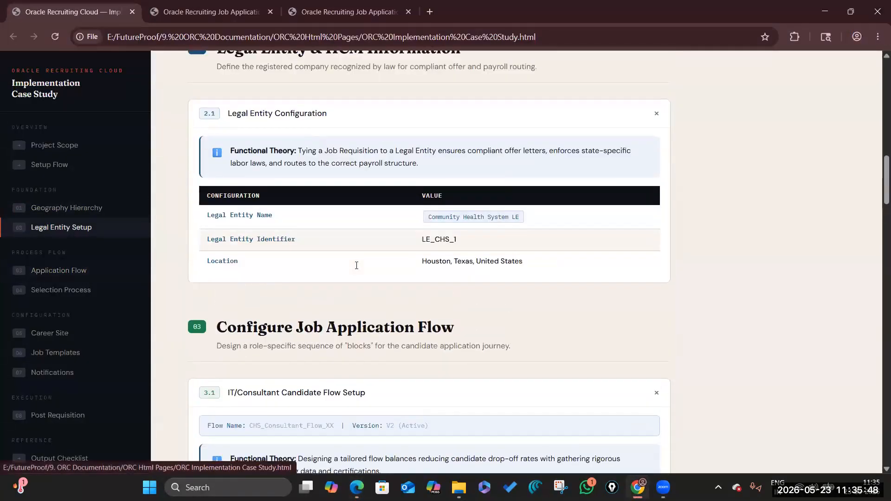
mouse_move(472, 250)
mouse_down()
mouse_move(515, 244)
mouse_move(519, 252)
mouse_up()
key(ctrl+c)
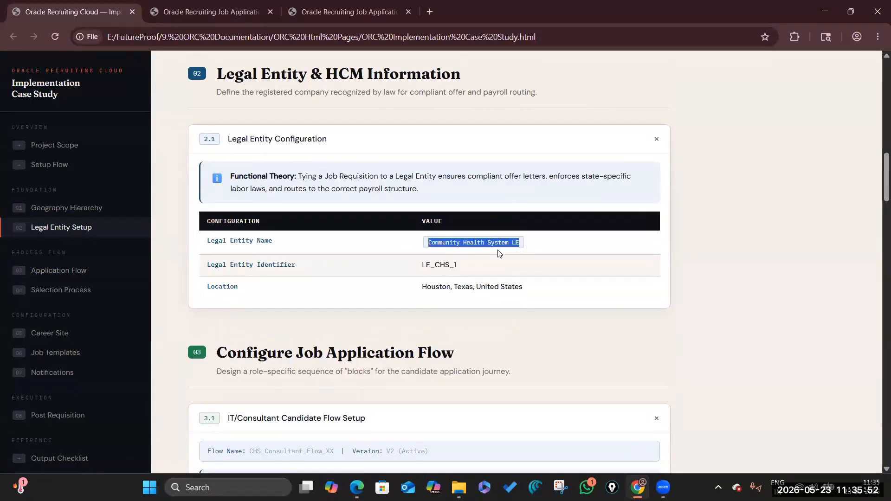
Step: In the Oracle hire form, set Legal Employer to Community Health System LE and Business Unit to Healthcare US Business Unit, and continue to Personal details
key(alt+Tab)
click(370, 216)
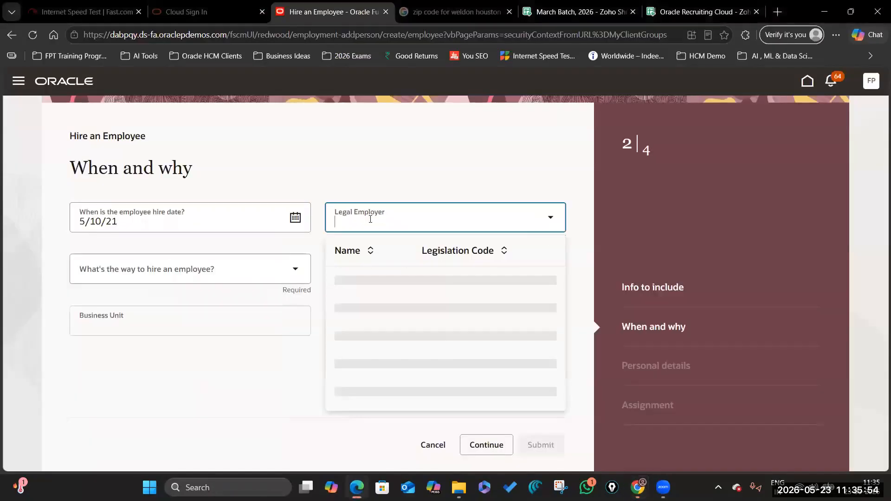
key(ctrl+v)
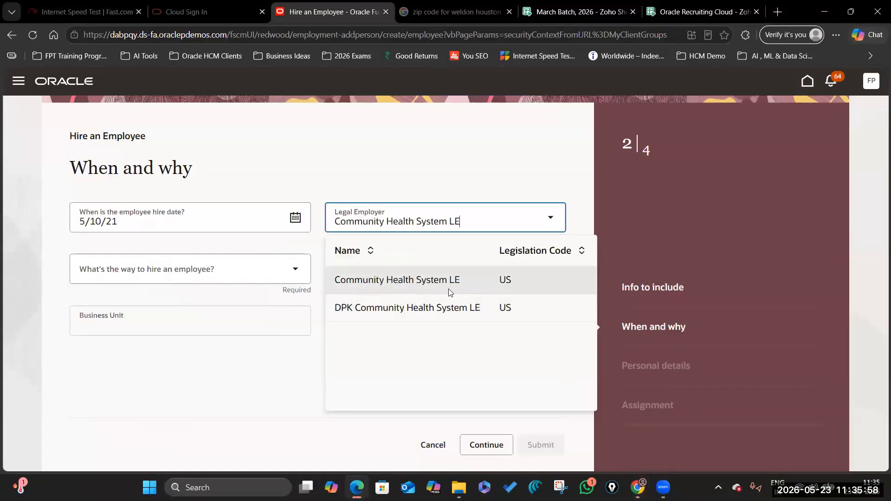
click(432, 285)
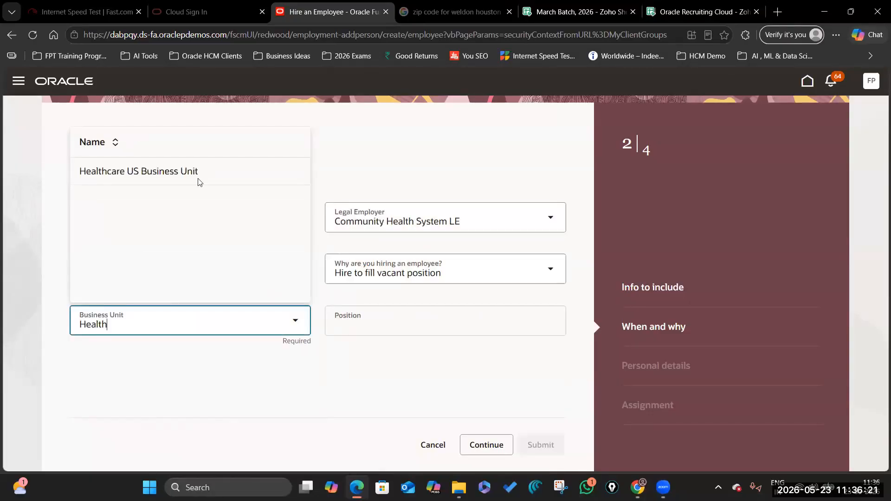
click(198, 179)
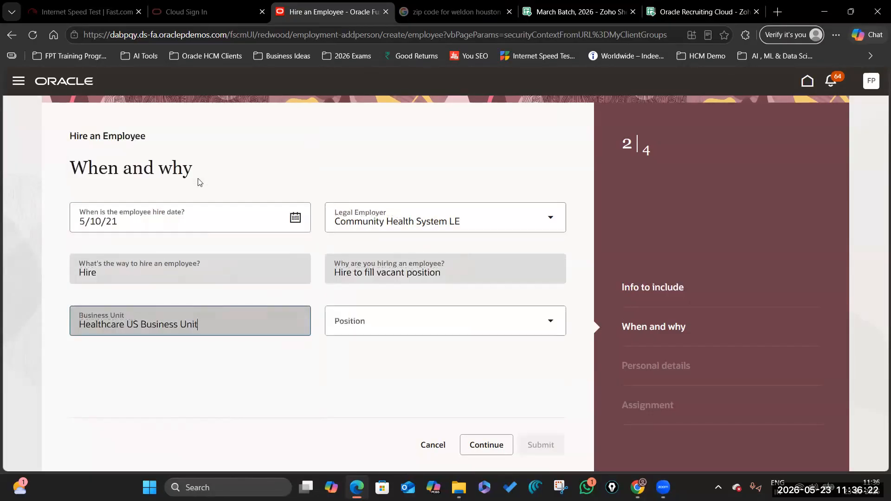
click(487, 444)
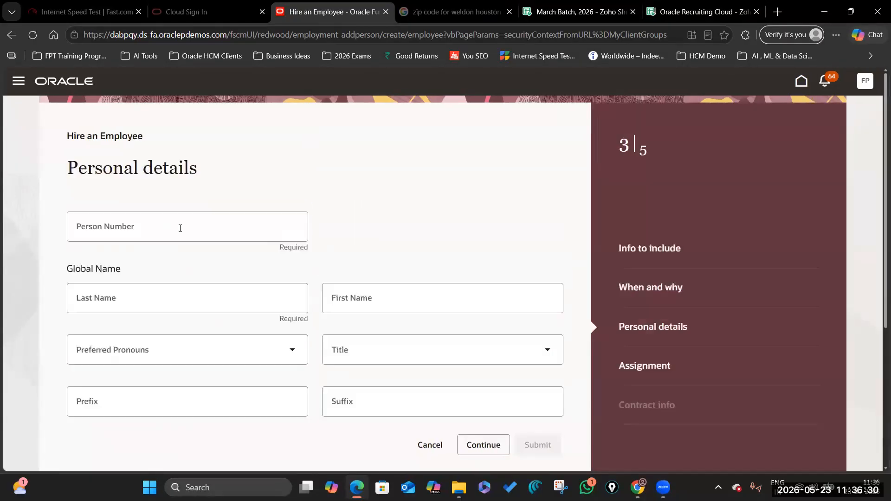
Step: Enter the new employee's person number in the Personal details
click(179, 224)
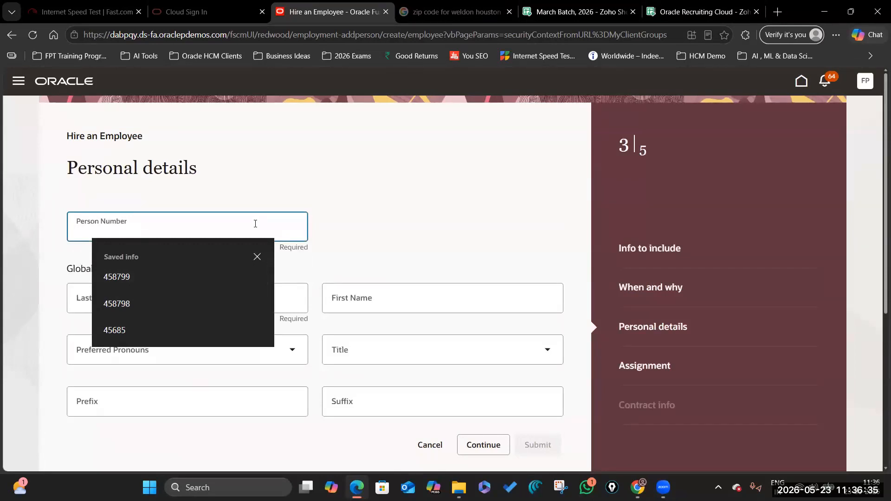
text(1000)
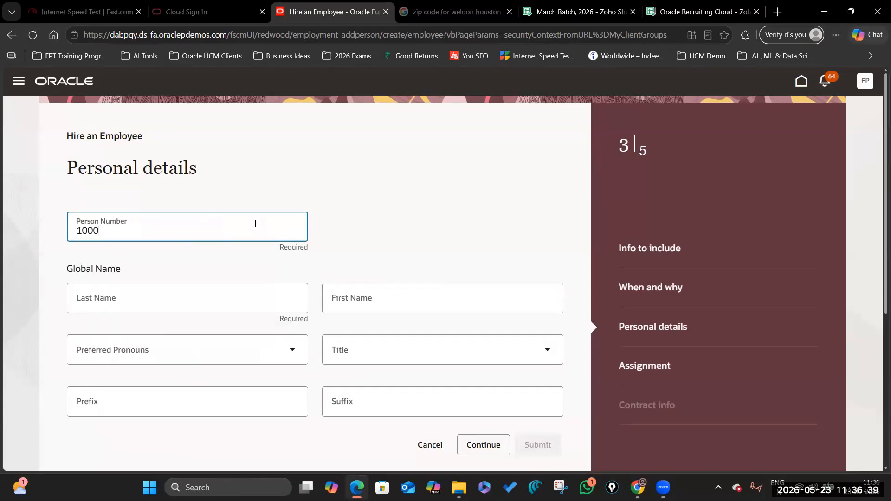
key(BackSpace)
text(100)
click(390, 224)
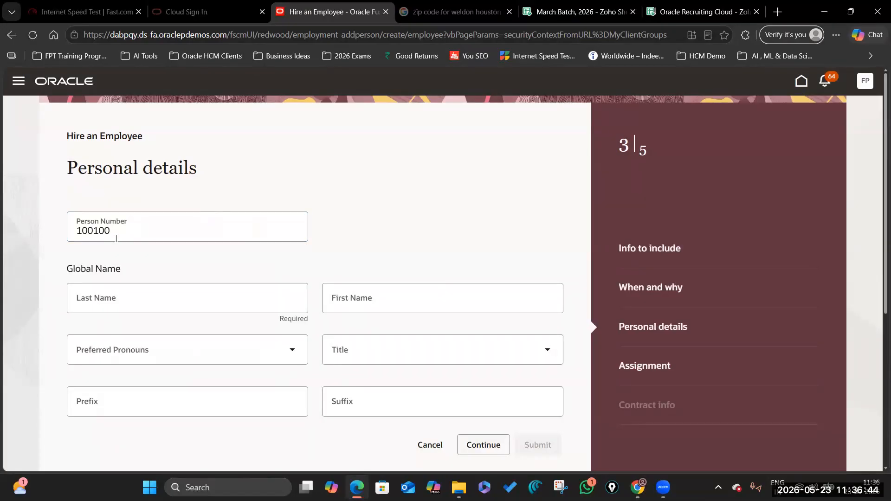
Step: Fill in the employee's last name, correct its spelling, and enter the first name
click(170, 304)
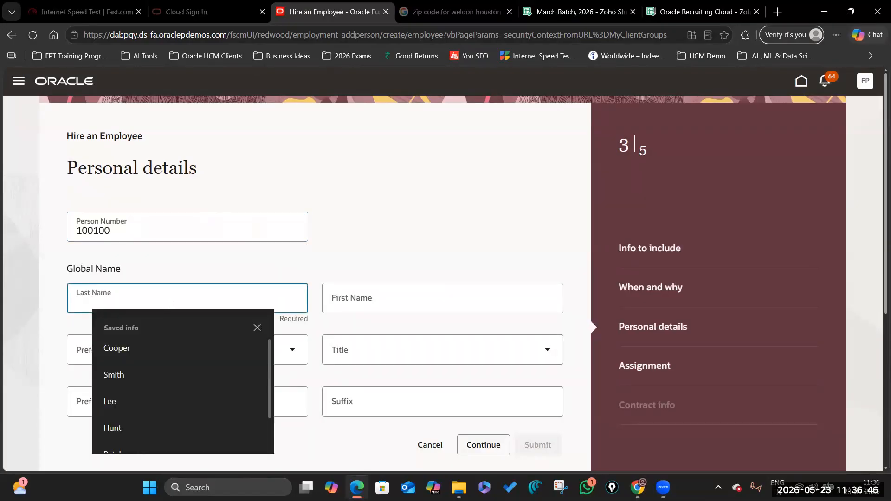
text(Recrutier)
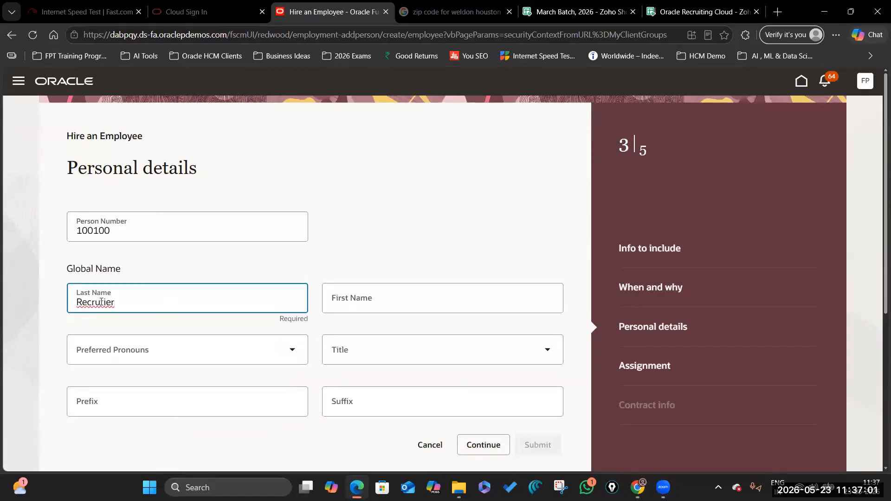
right_click(102, 302)
click(101, 302)
key(BackSpace)
click(346, 304)
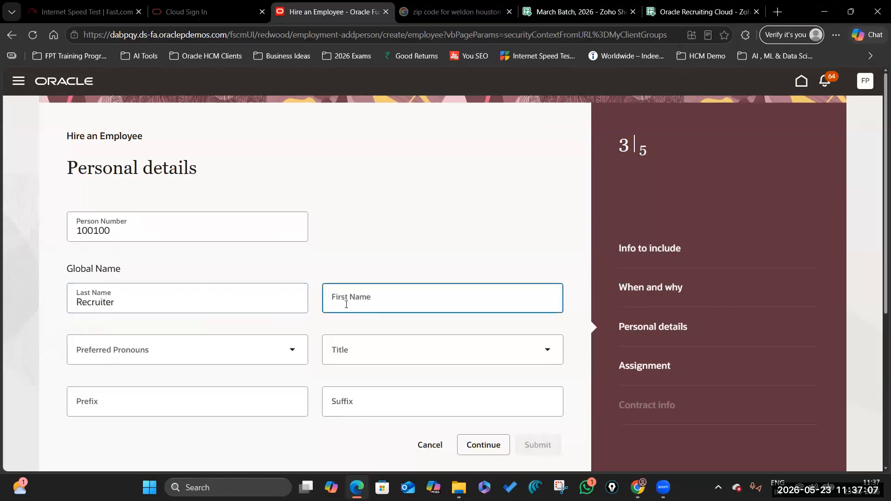
text(Pr)
text(aveena)
click(101, 302)
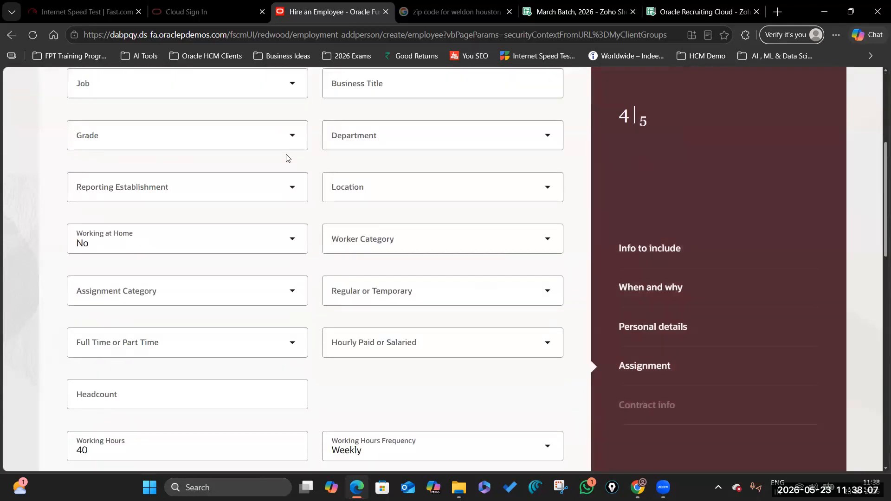
Step: Set the assignment's Job to Recruiter and submit the employee hire
scroll(286, 174, up, 1)
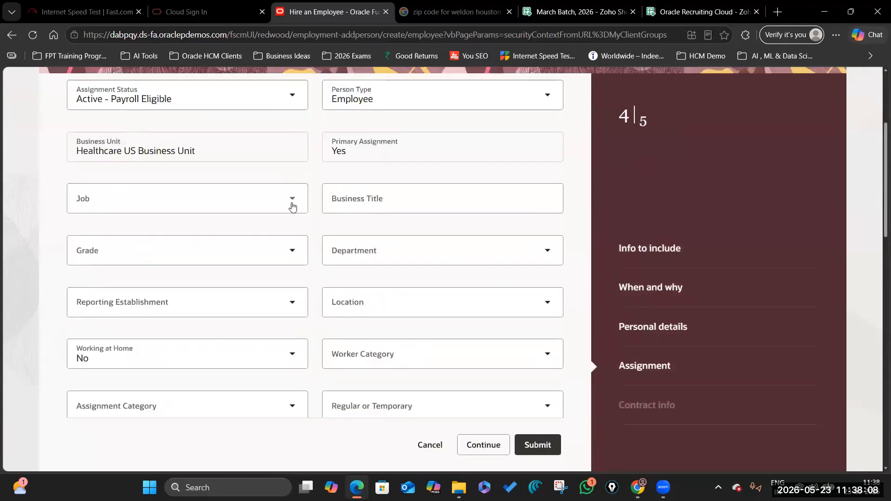
click(292, 204)
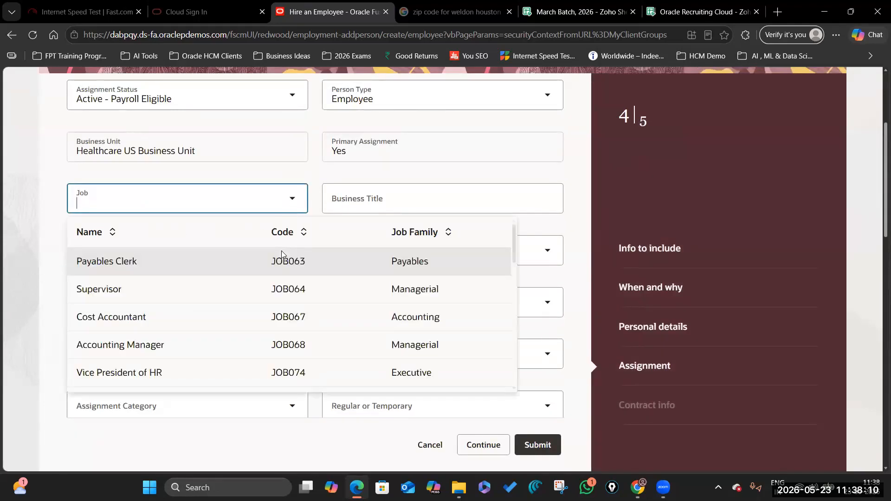
text(Re)
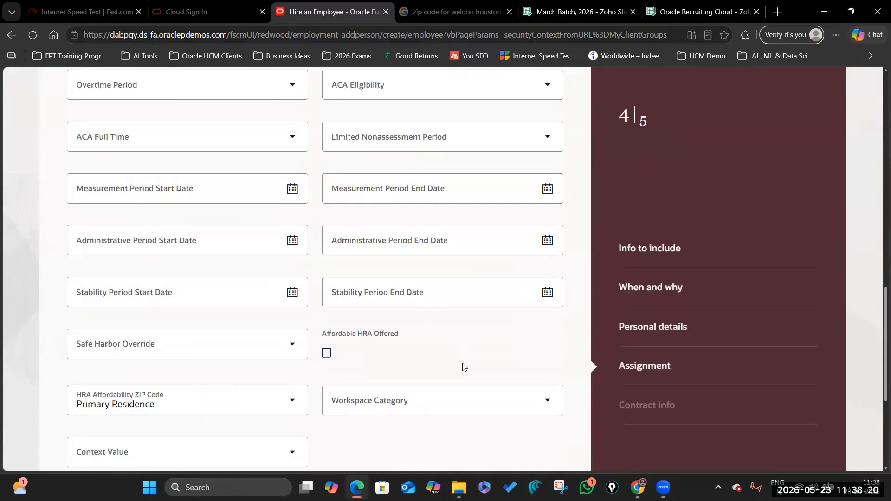
scroll(463, 366, down, 5)
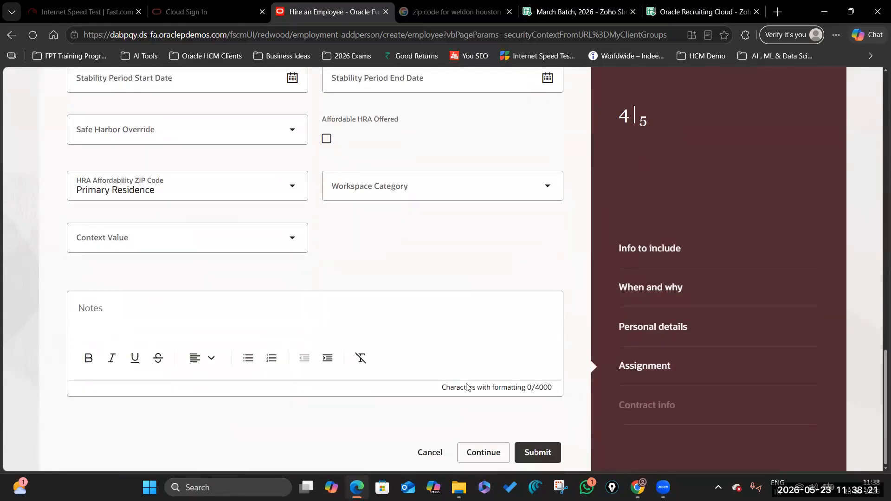
click(541, 445)
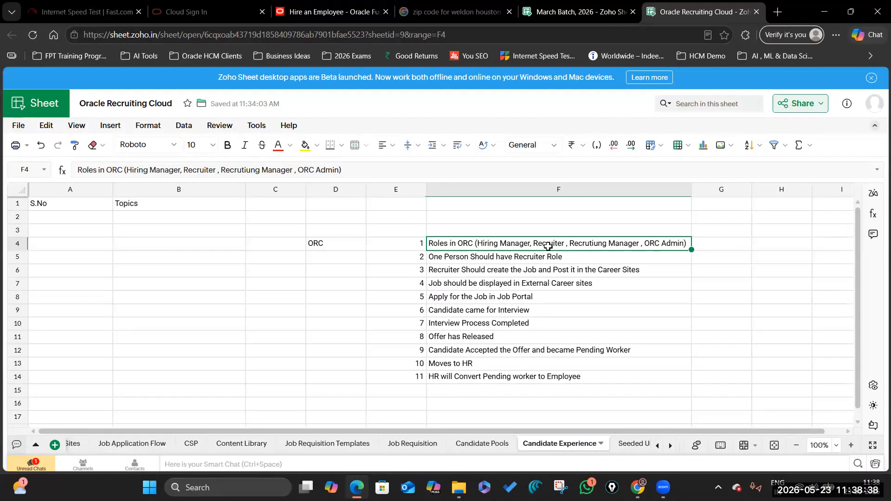
Step: In the Zoho sheet, enter the new employee's user name in cell G4, beside the ORC roles entry
click(715, 241)
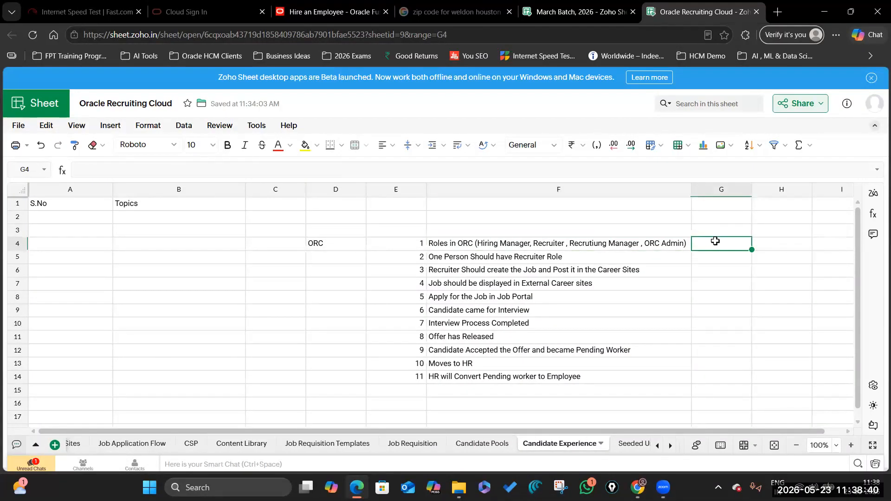
text(Pravee)
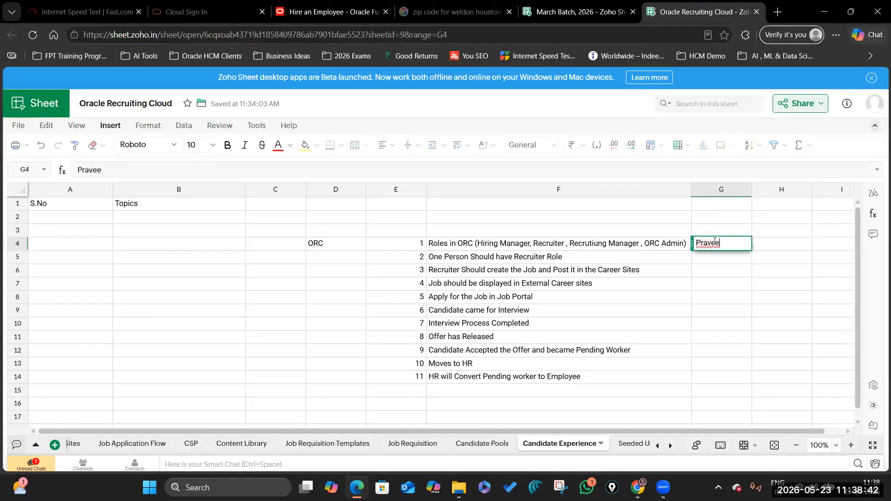
text(na.Re)
text(cruiter)
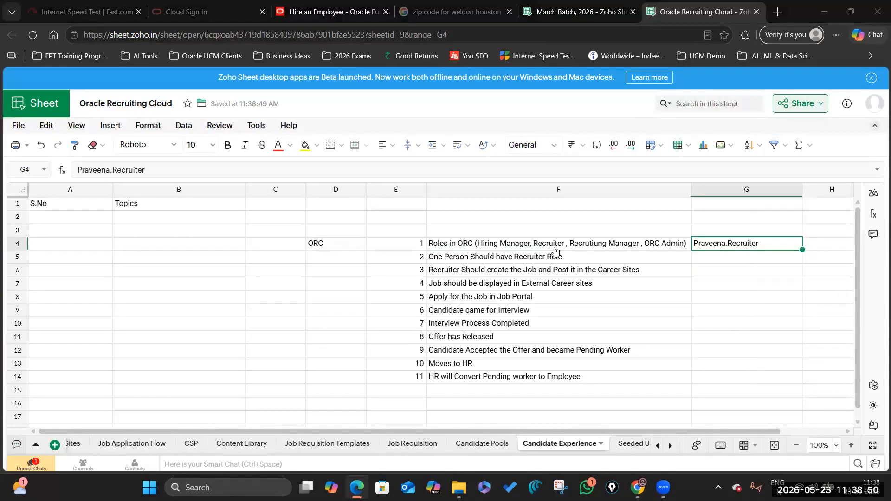
Step: Return to the Oracle hire form and review the submitted Assignment details
click(333, 12)
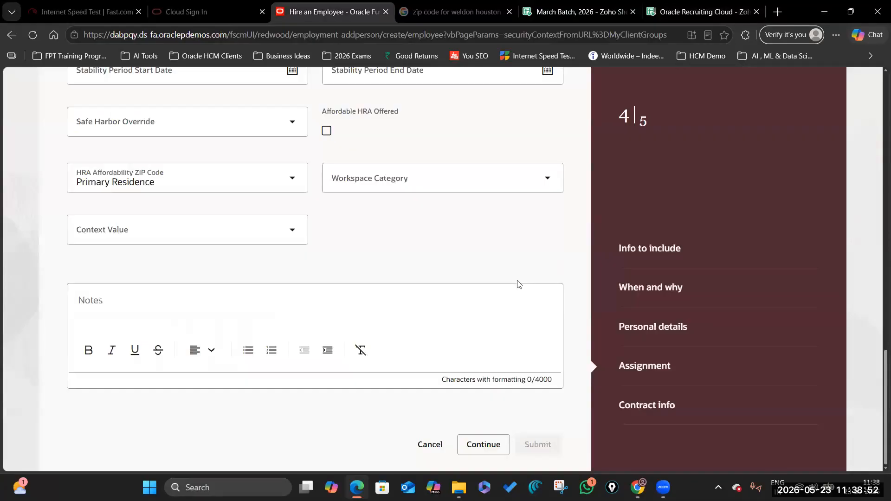
scroll(518, 284, up, 15)
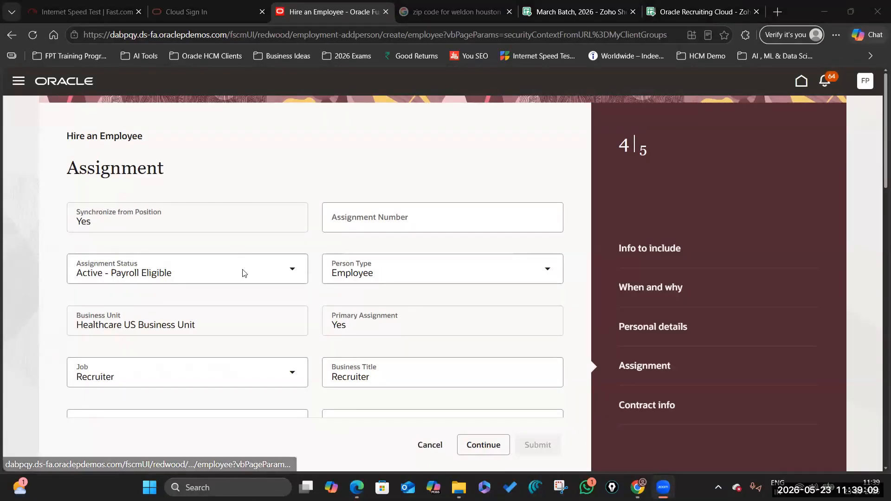
scroll(318, 292, down, 3)
scroll(318, 291, up, 3)
scroll(342, 295, down, 3)
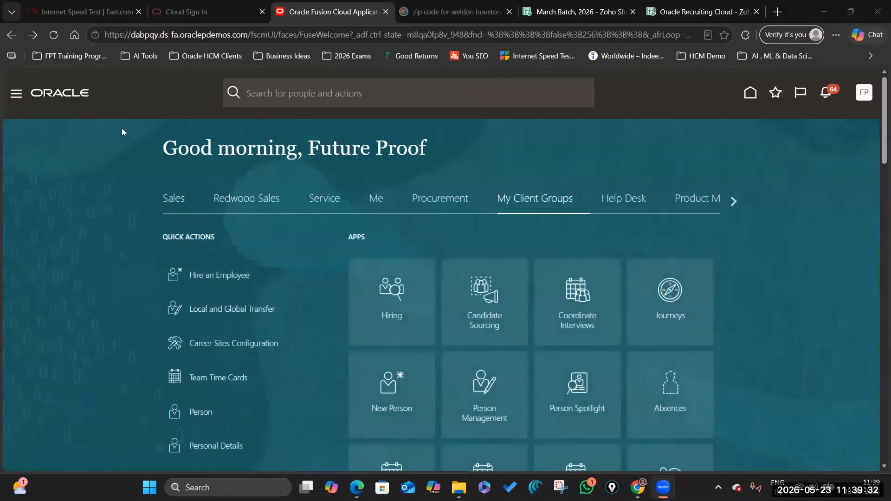
Step: Open the Transaction Manager among the Tools, filter transactions by Completed status to check the hire, and leave the page
click(16, 95)
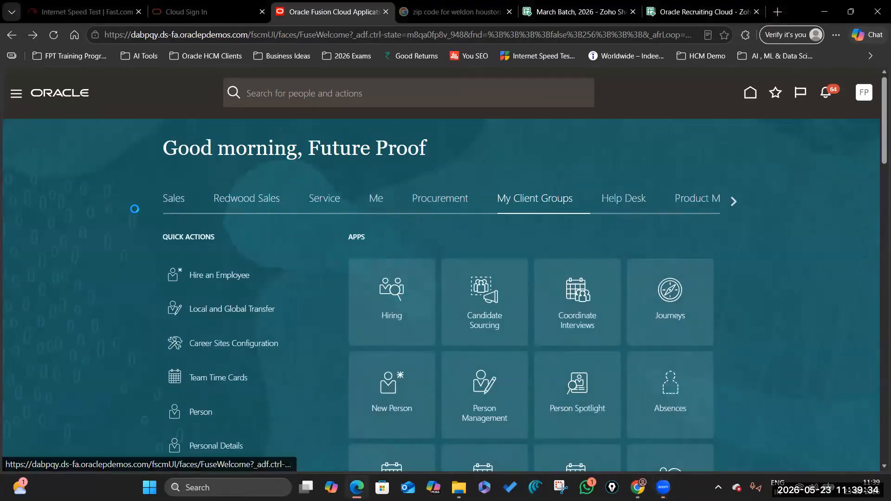
scroll(149, 318, down, 10)
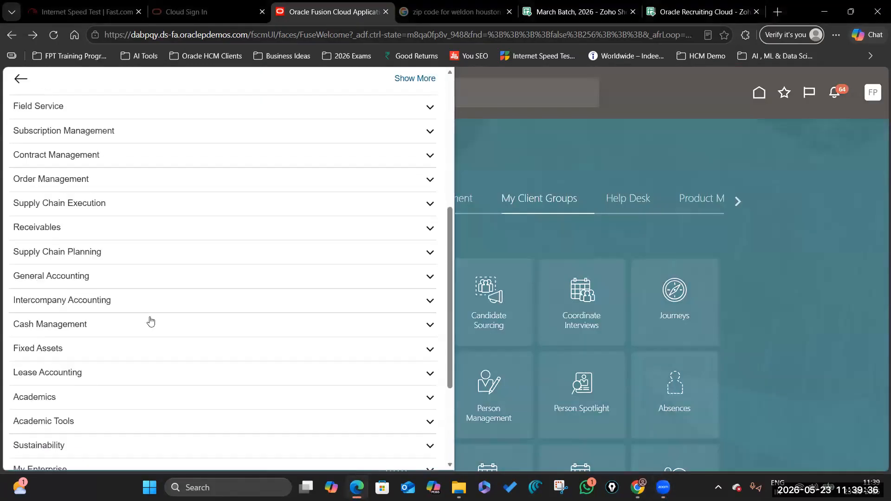
click(112, 339)
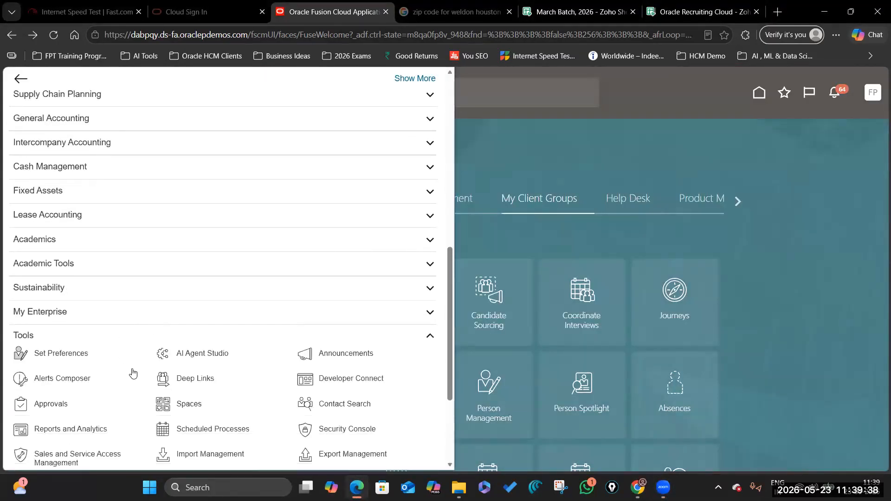
scroll(93, 325, down, 3)
click(69, 310)
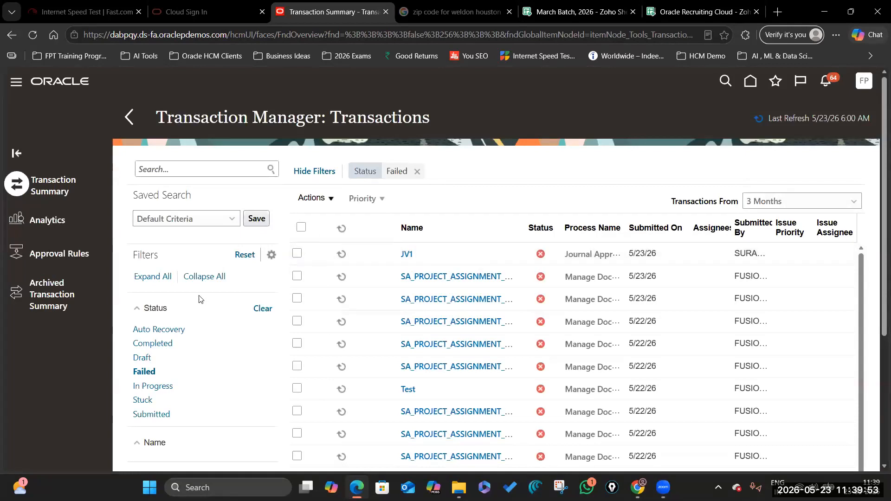
click(153, 343)
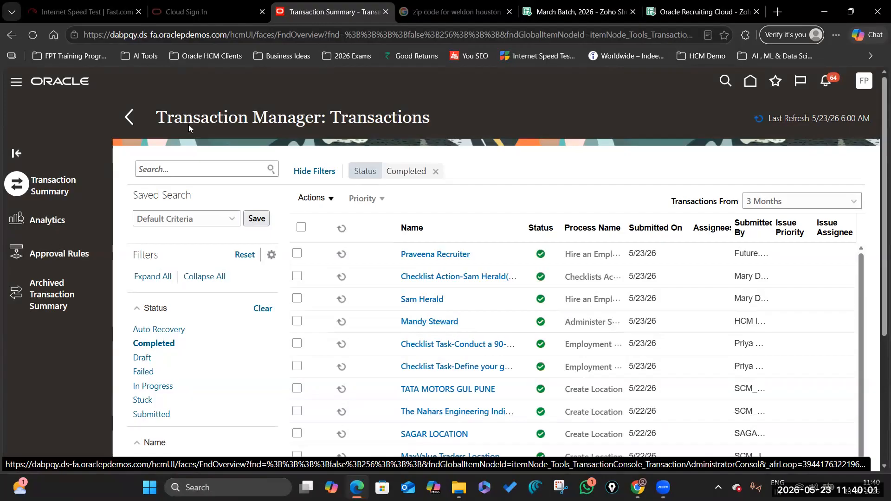
click(128, 117)
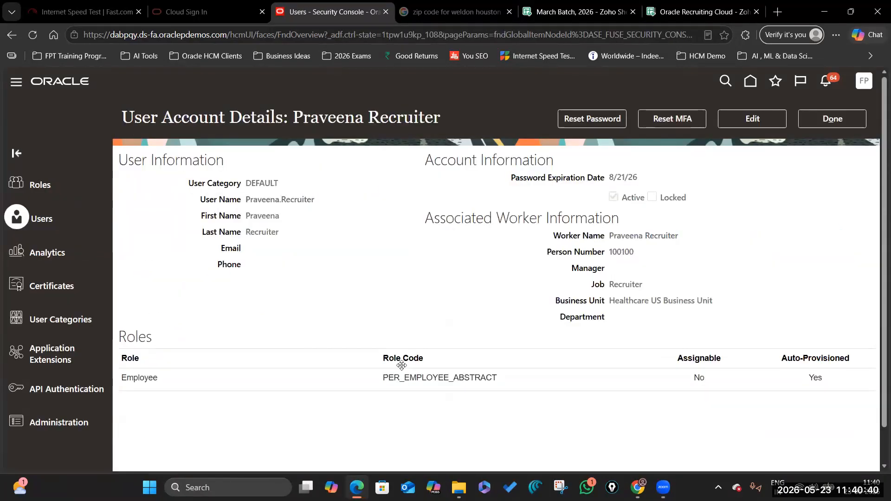
Step: Edit the new employee's user account and add the Recruiter role (ORA_IRC_RECRUITER_JOB), consulting the ORC roles in cell F4 of the Zoho sheet
click(761, 121)
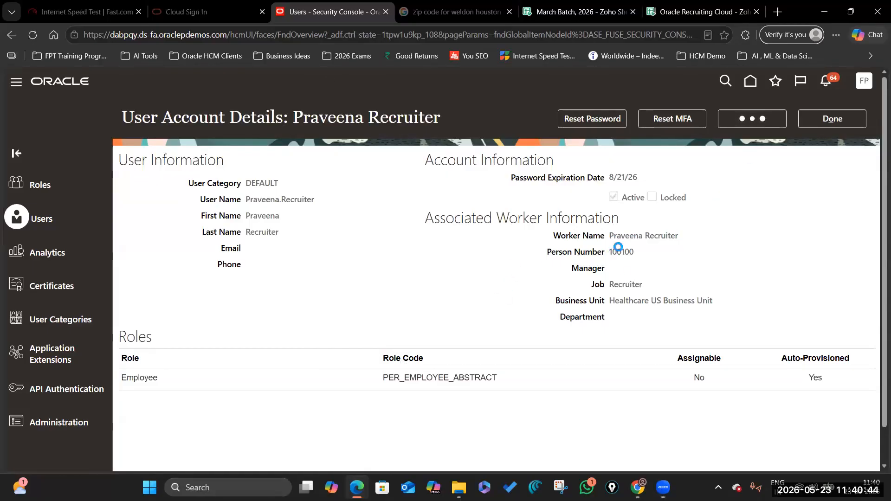
scroll(583, 344, down, 1)
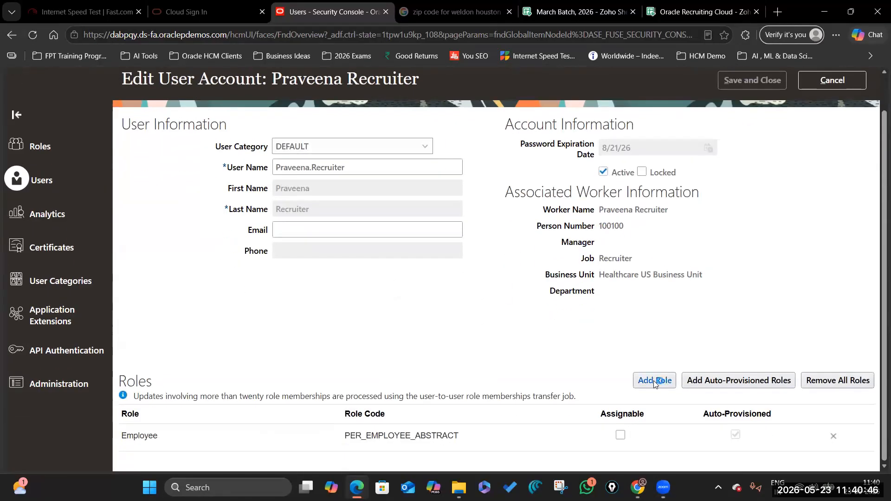
click(654, 380)
click(655, 21)
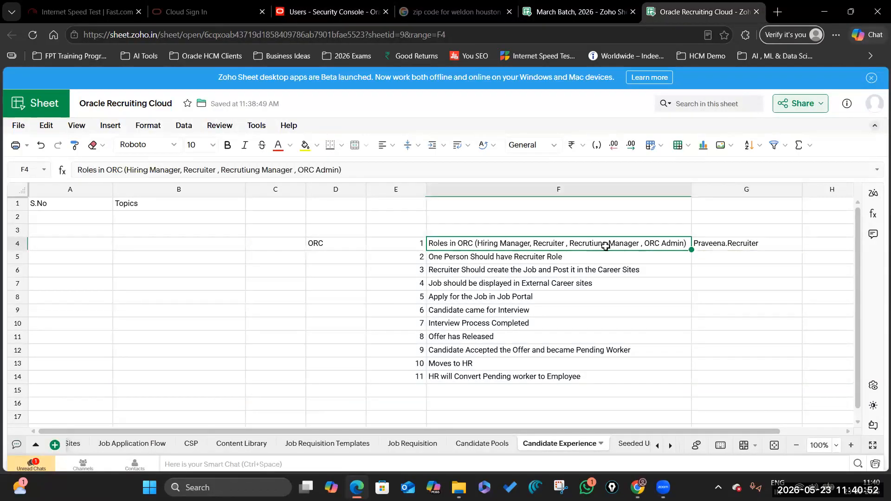
click(557, 245)
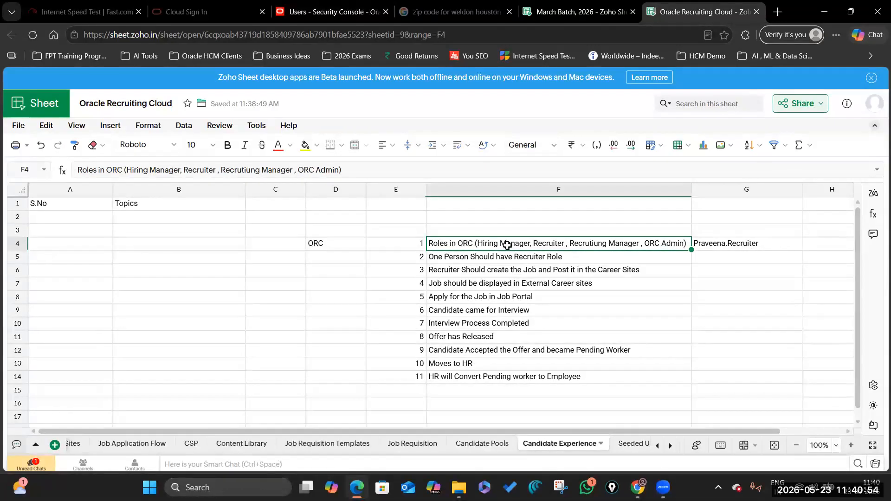
click(332, 12)
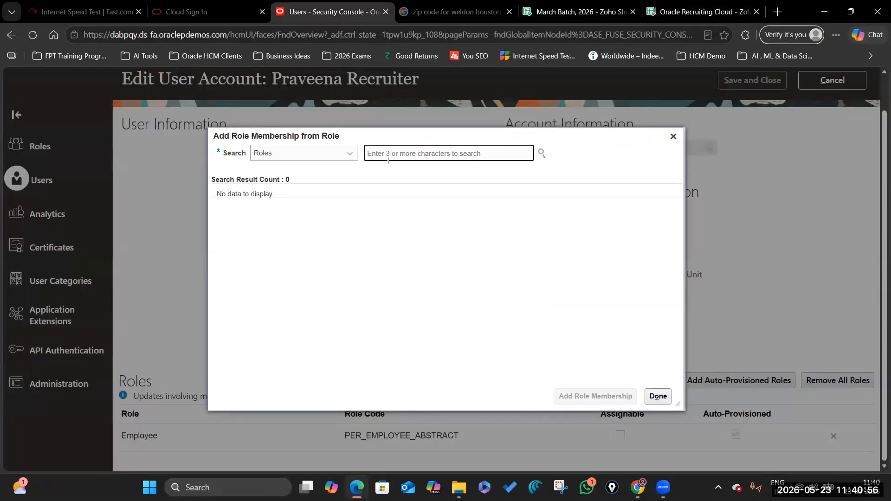
text(Recruiter)
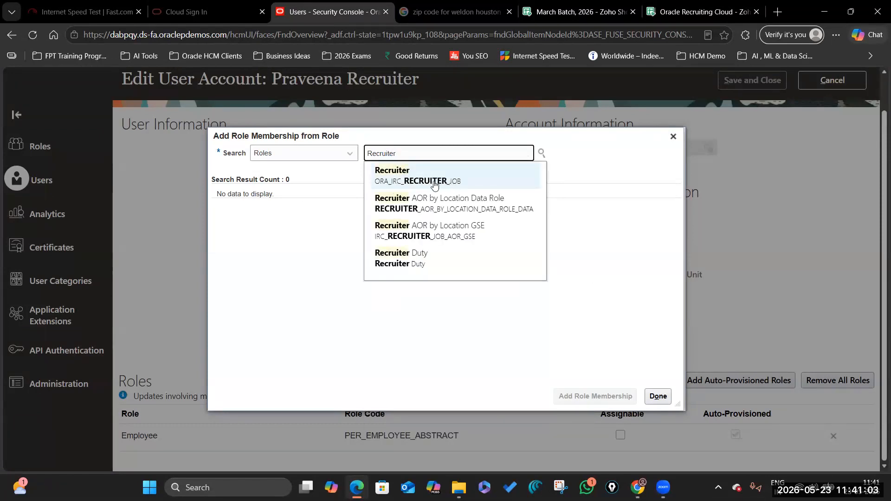
click(466, 181)
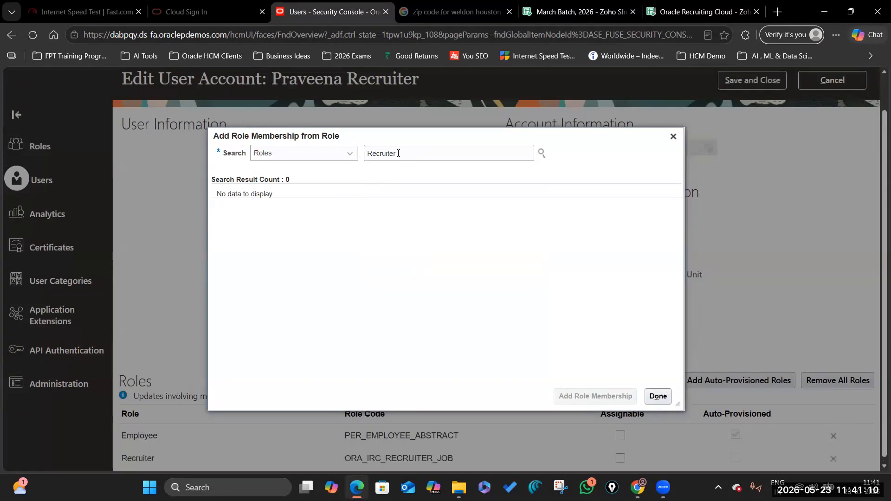
Step: Find the Hiring Manager role (ORA_IRC_HIRING_MANAGER_ABSTRACT) and add it to the user account
key(BackSpace)
text(Hiring)
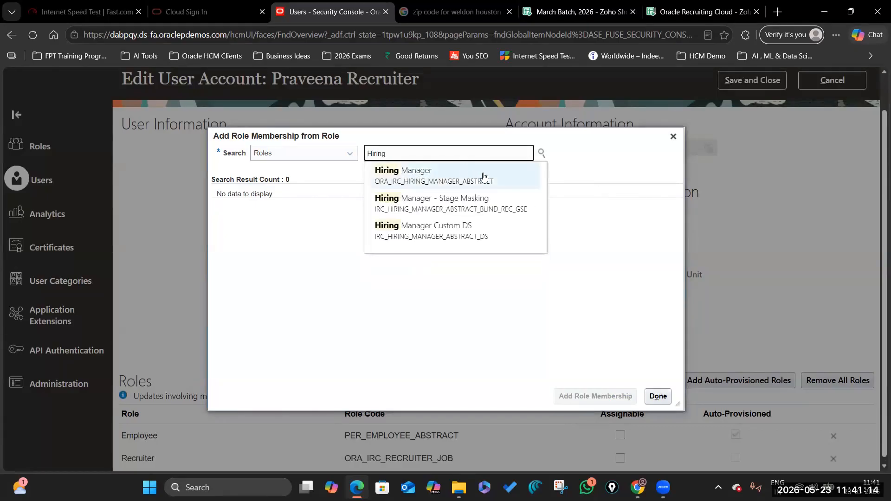
click(433, 176)
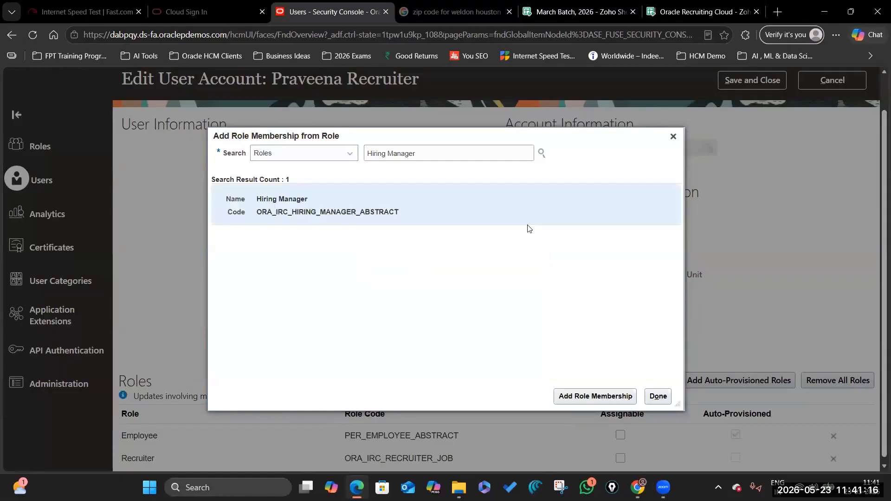
click(616, 398)
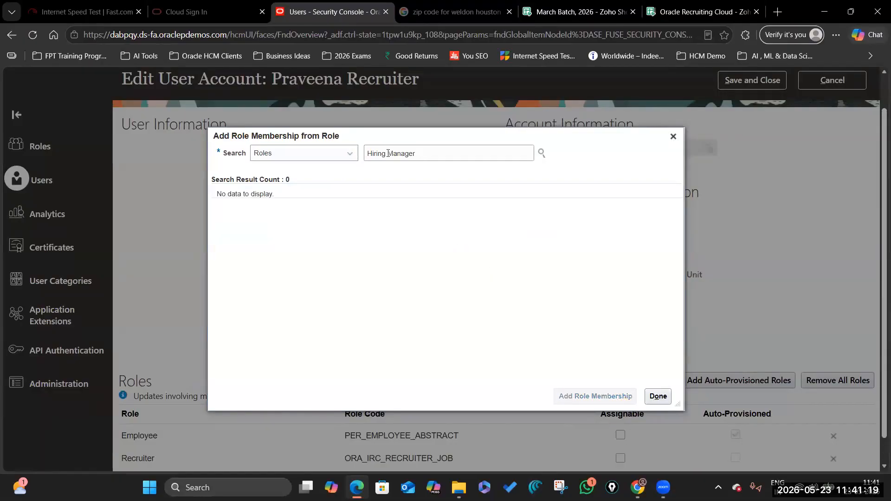
Step: Add the Recruiting Manager and Recruiting Administrator roles to the user account and finish adding role memberships
key(BackSpace)
text(Recr)
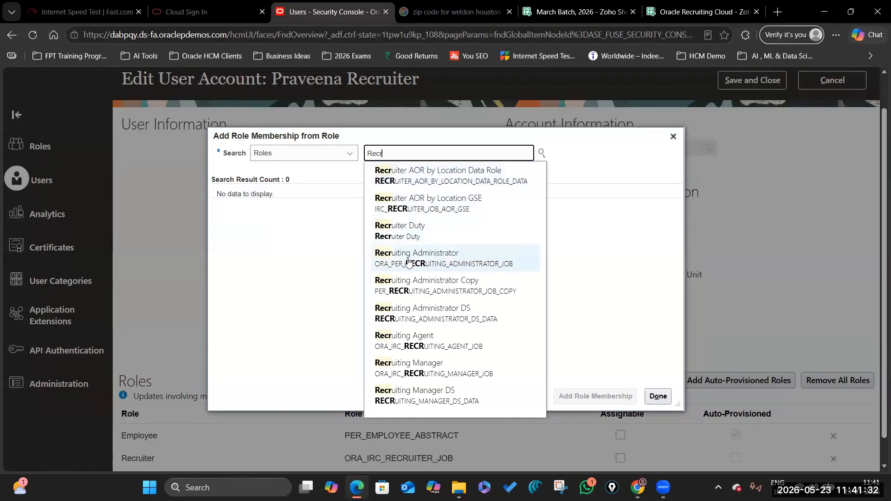
click(464, 369)
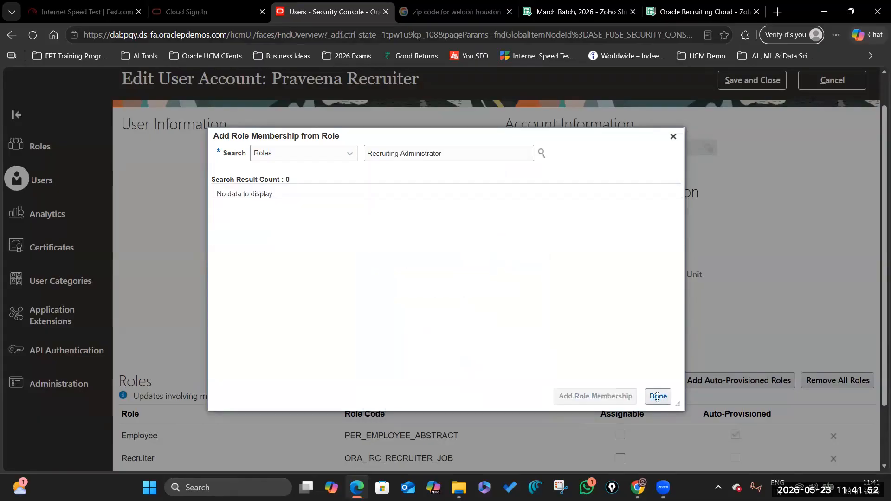
click(657, 396)
Step: Review the account's role list, then save and close the user account
scroll(478, 316, down, 2)
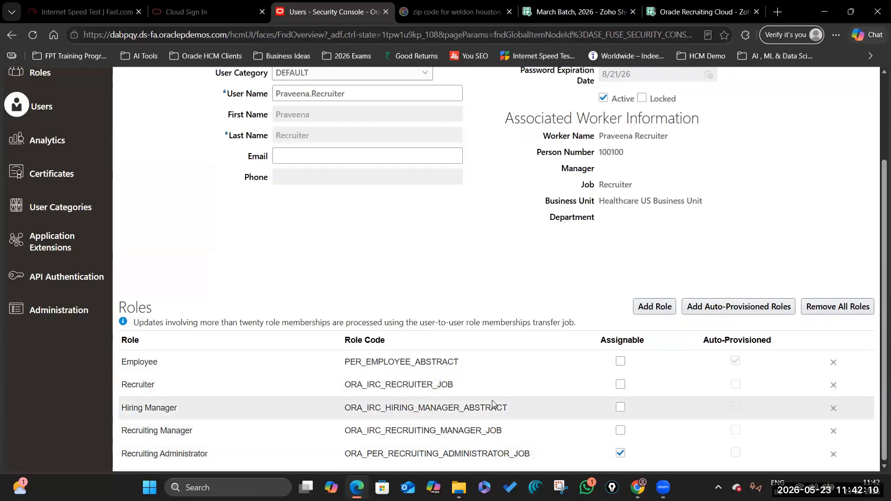
scroll(492, 404, up, 3)
click(751, 119)
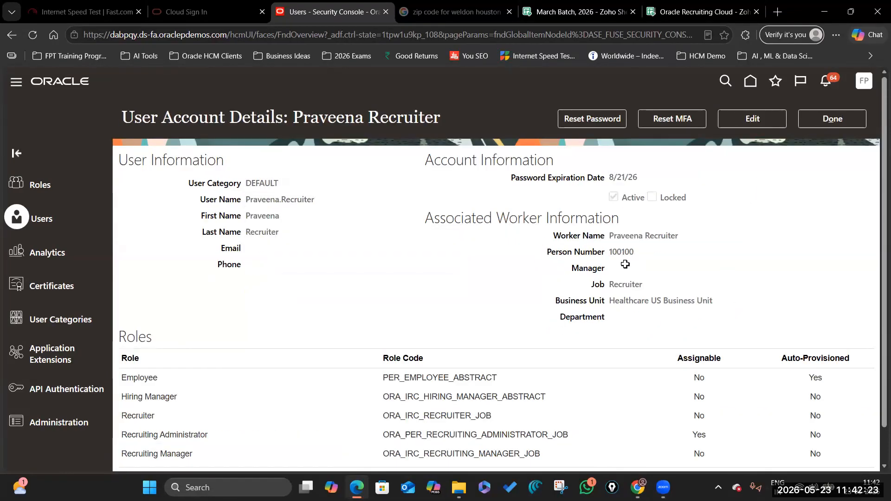
Step: Fill cells F4:F5 of the Candidate Experience sheet, covering the ORC roles and recruiter role items, with green #00b050
click(703, 12)
drag(780, 192, 781, 192)
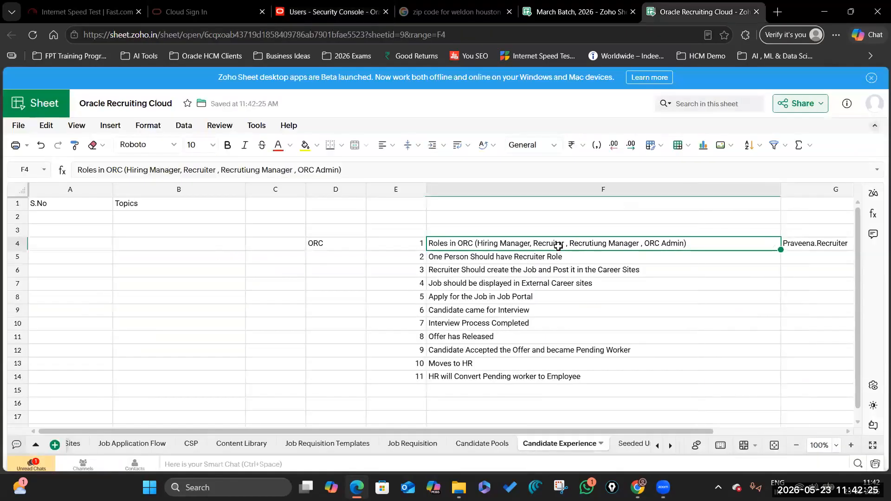
click(551, 259)
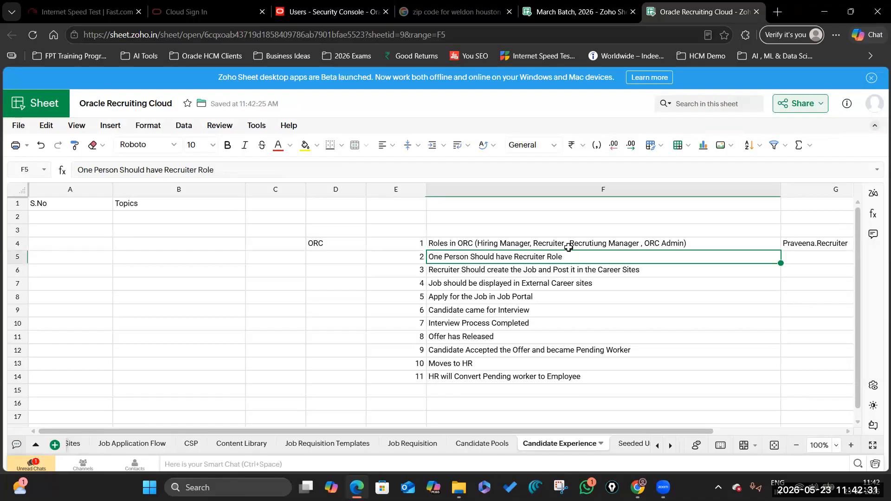
click(663, 243)
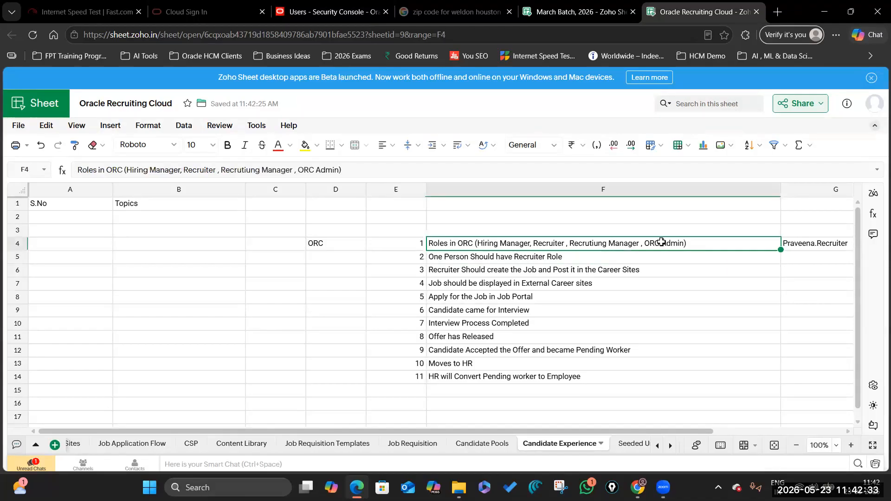
key(shift+Down)
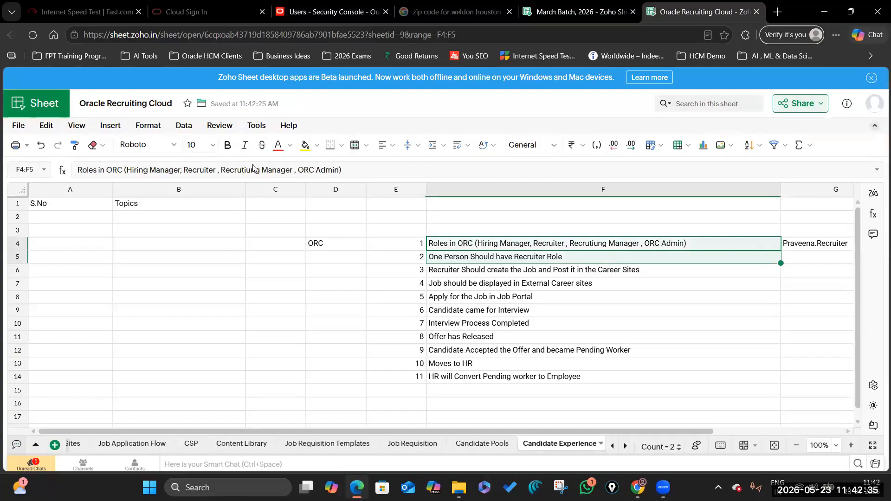
click(317, 145)
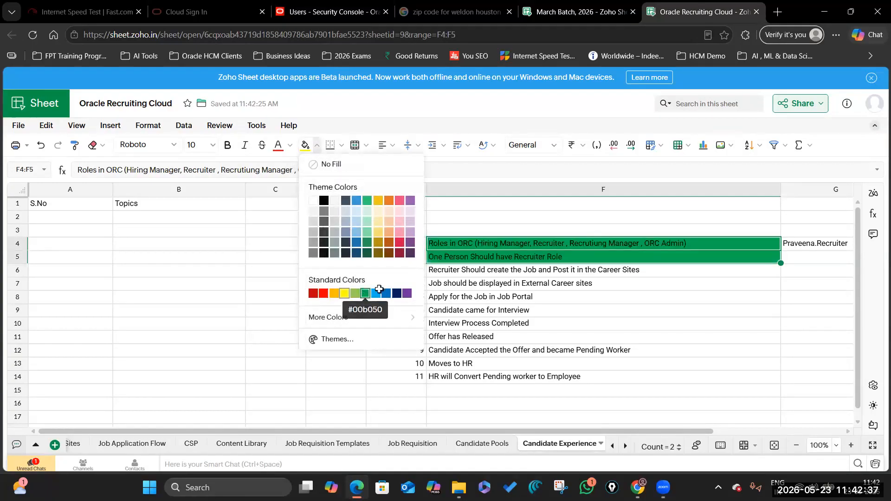
click(366, 293)
Step: Set the font size of the whole ORC process outline in D4:G14 to 14
drag(318, 244, 739, 257)
drag(739, 312, 792, 376)
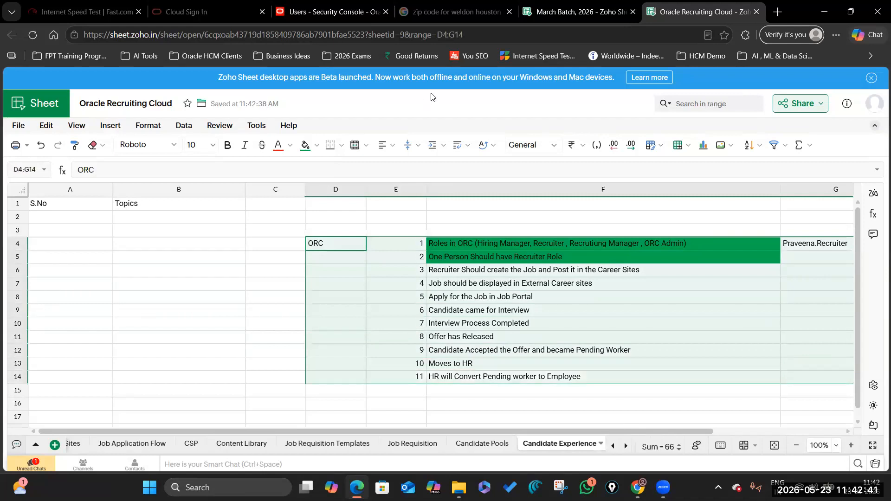
click(212, 145)
click(201, 262)
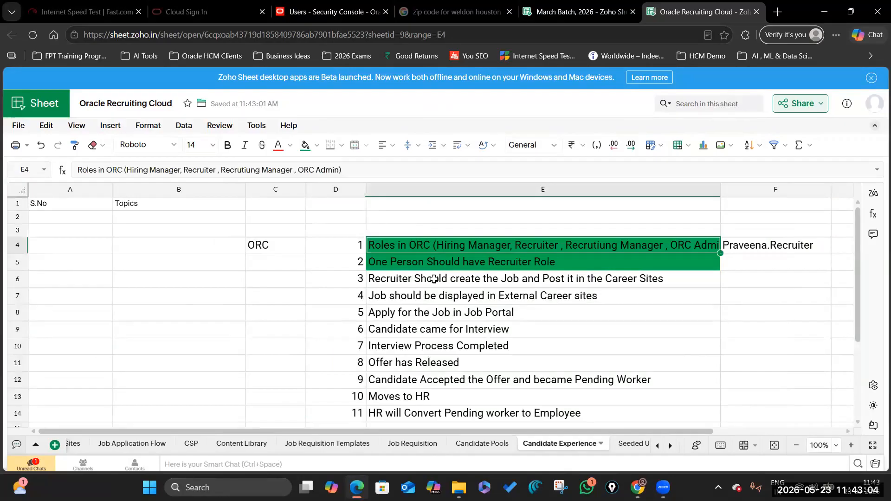
Step: Open the Oracle home page address in a separate browser under the new recruiter's account and dismiss the save-password prompt
click(434, 279)
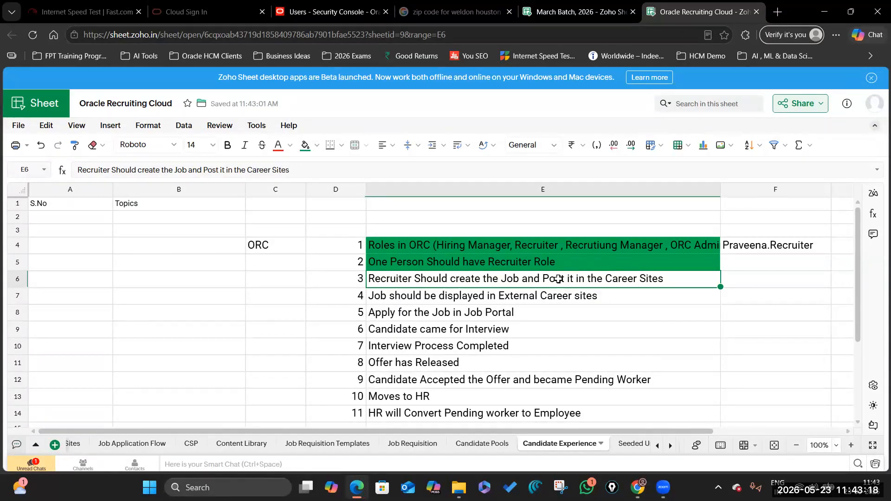
click(744, 278)
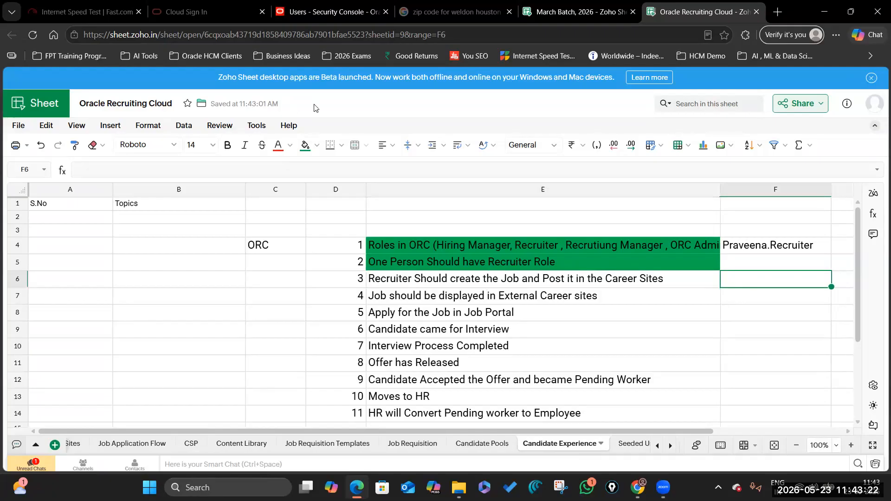
click(315, 13)
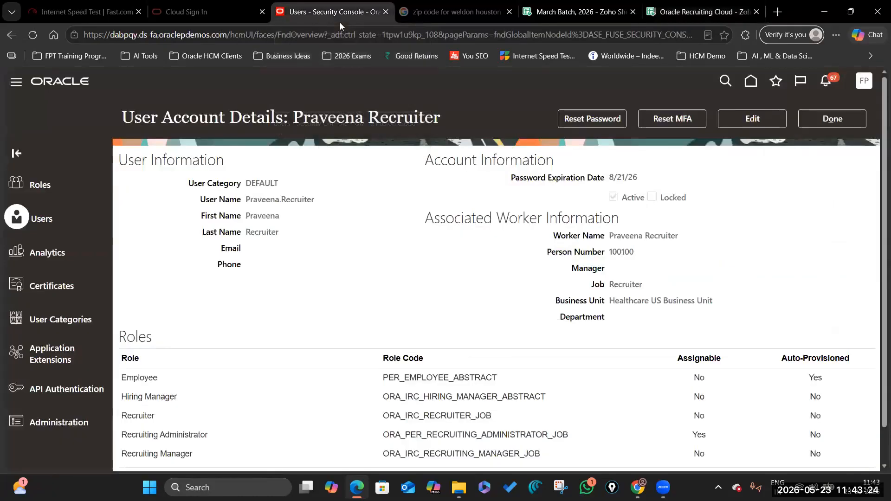
click(17, 94)
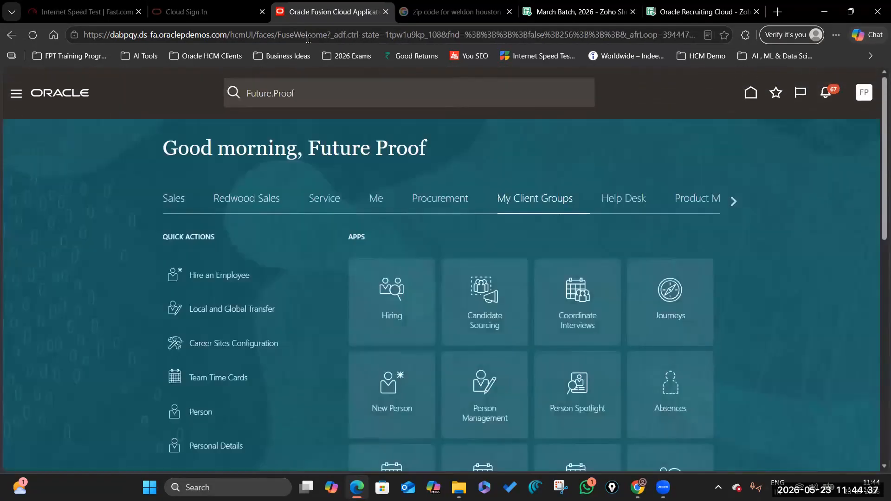
drag(327, 34, 85, 35)
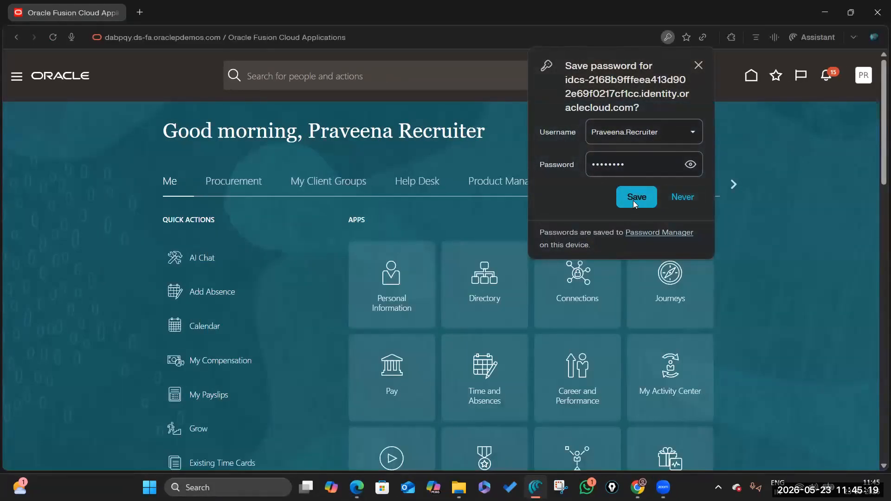
click(524, 218)
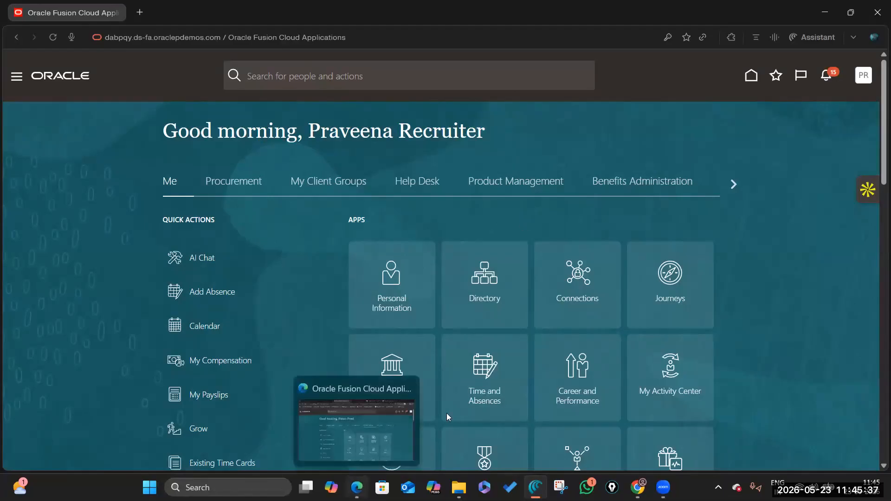
Step: Switch back to the Zoho sheet and read the Roles in ORC usage descriptions, from Hiring Manager through Recruiting Agent
click(398, 420)
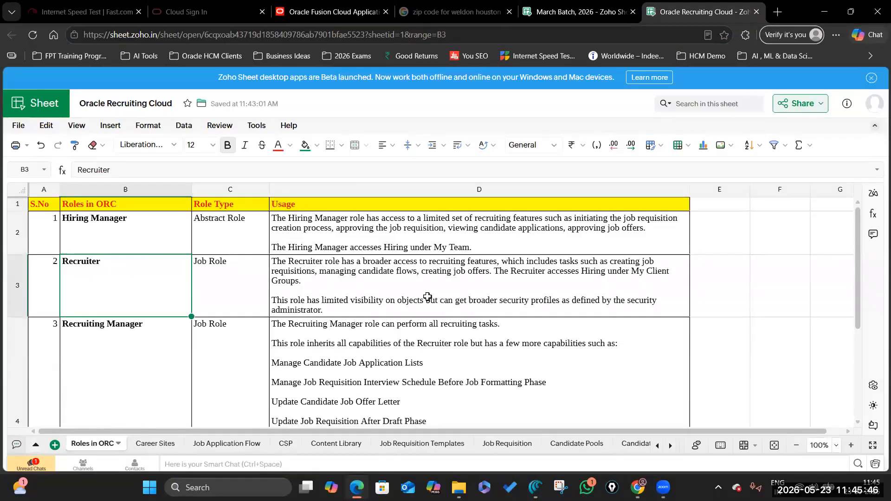
click(149, 354)
scroll(149, 355, down, 1)
scroll(374, 315, down, 2)
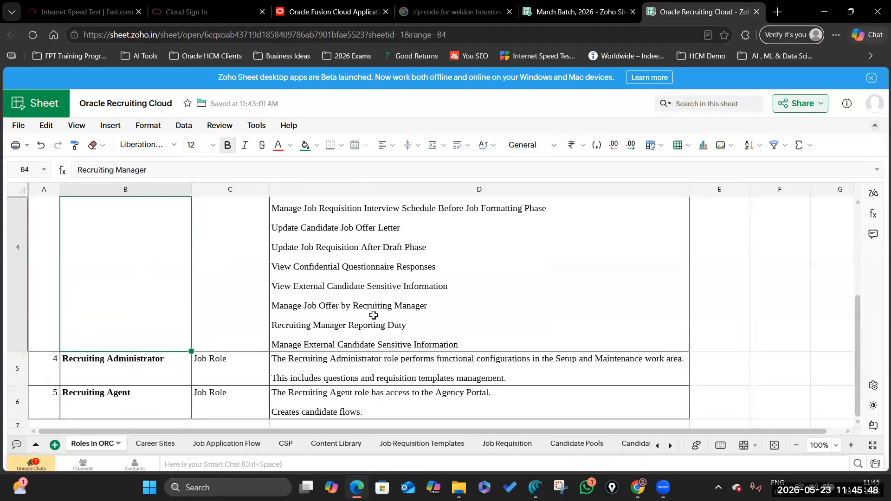
scroll(345, 316, up, 3)
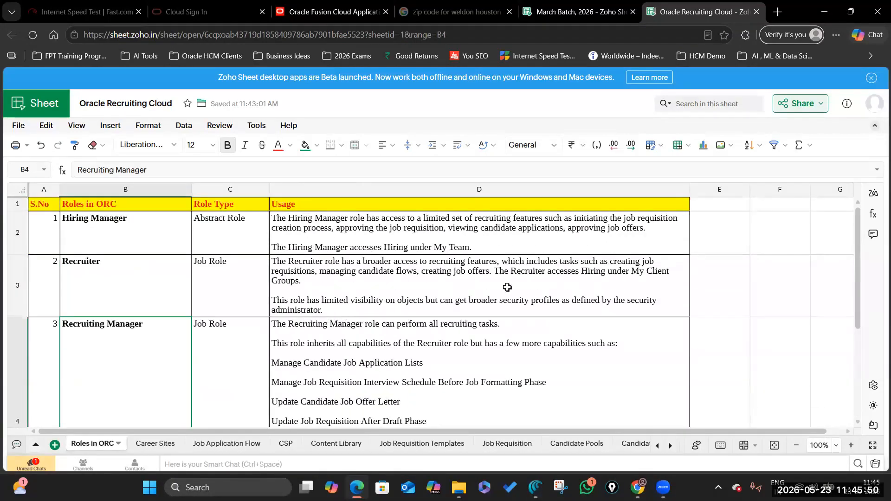
scroll(472, 286, down, 3)
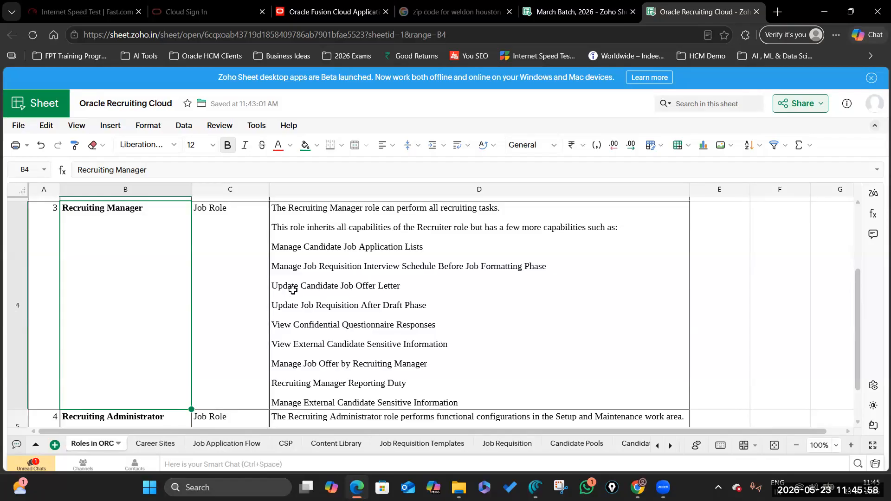
scroll(378, 260, up, 3)
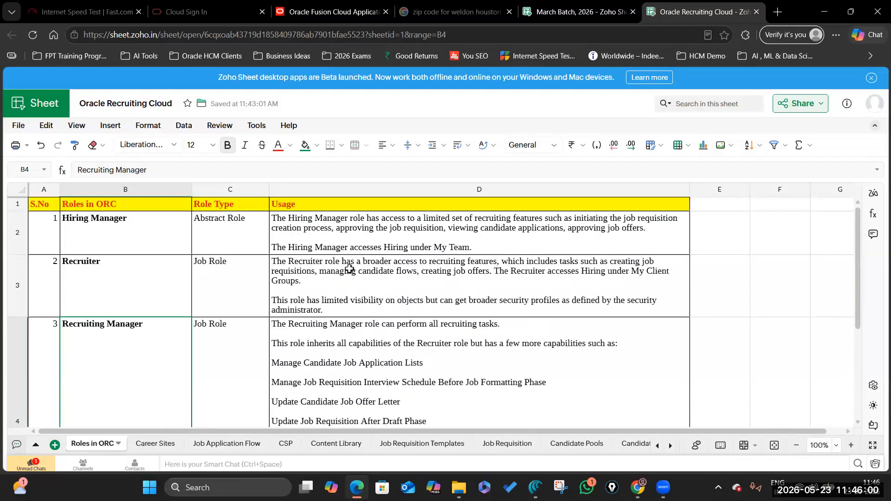
click(305, 271)
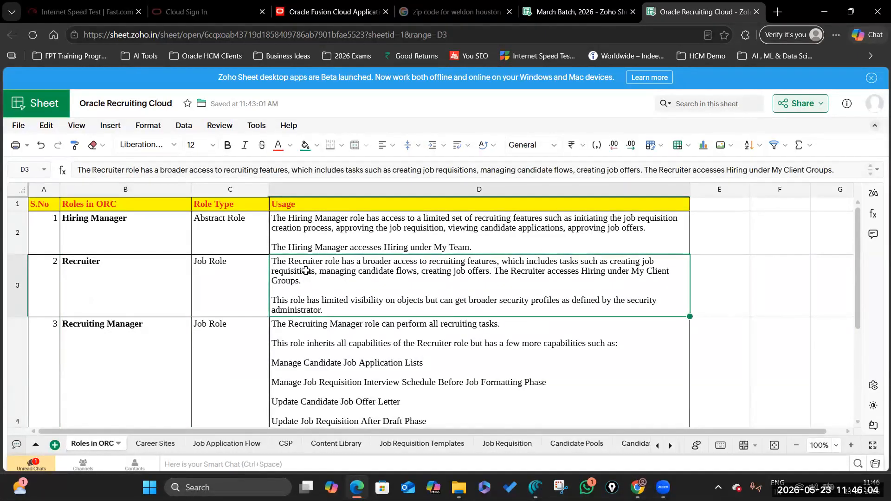
click(378, 236)
scroll(333, 326, down, 3)
scroll(331, 326, down, 3)
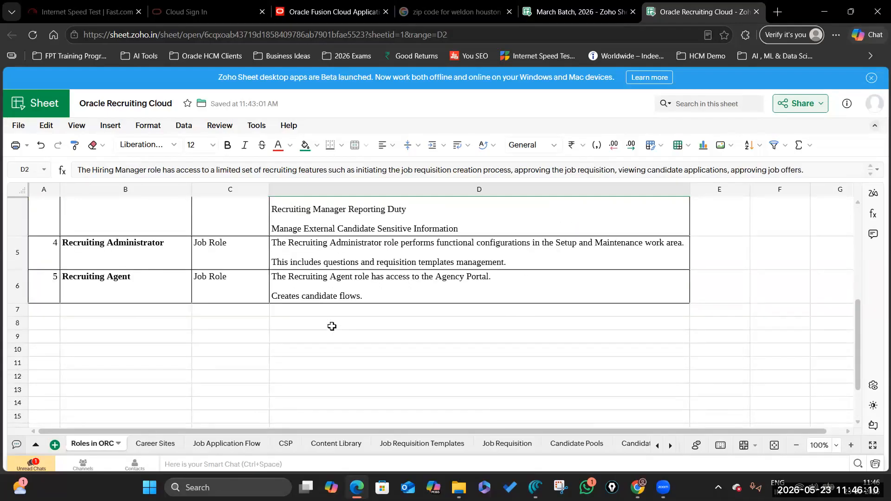
scroll(332, 326, up, 5)
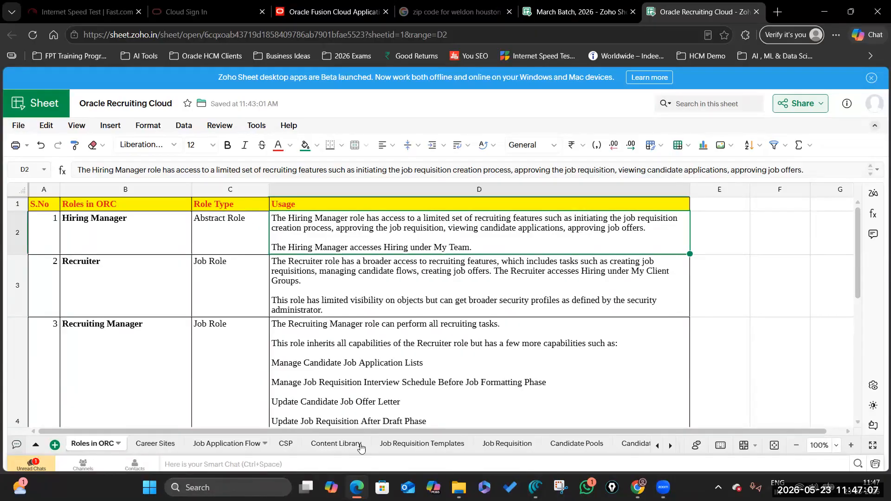
Step: Return to the Oracle administrator session and open the Security Console
click(356, 487)
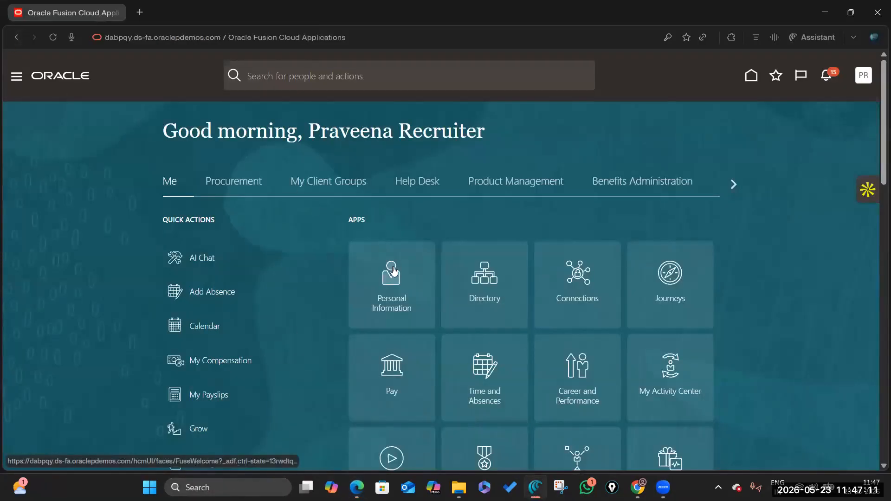
key(alt+Tab)
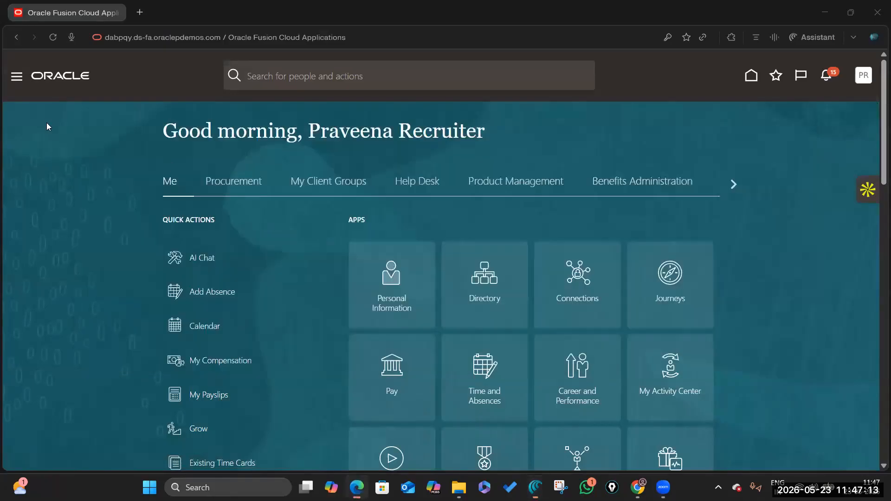
key(alt+Tab)
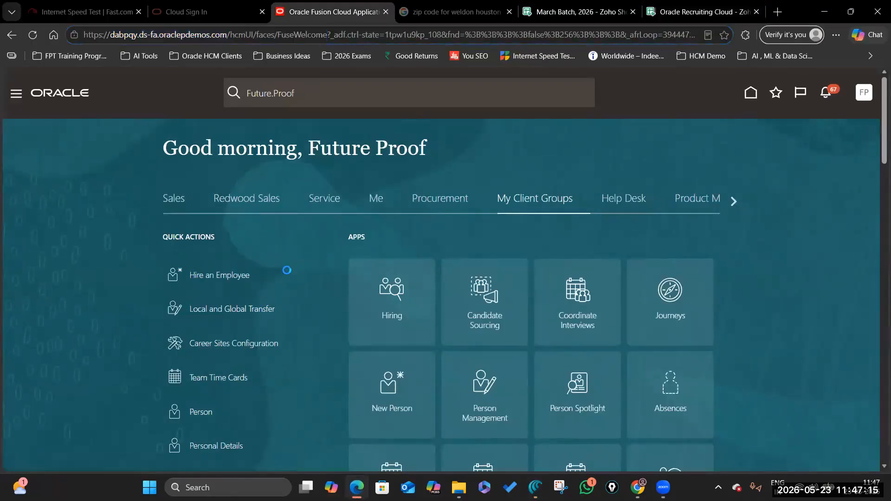
scroll(164, 334, down, 9)
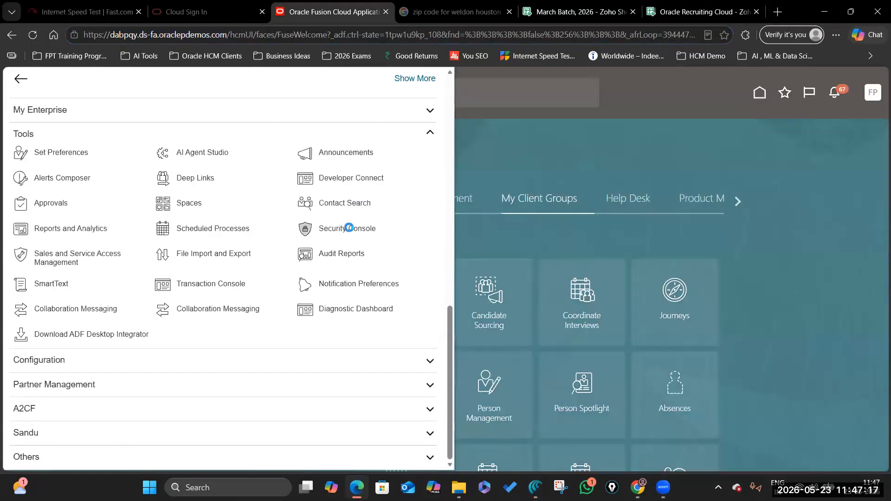
click(349, 228)
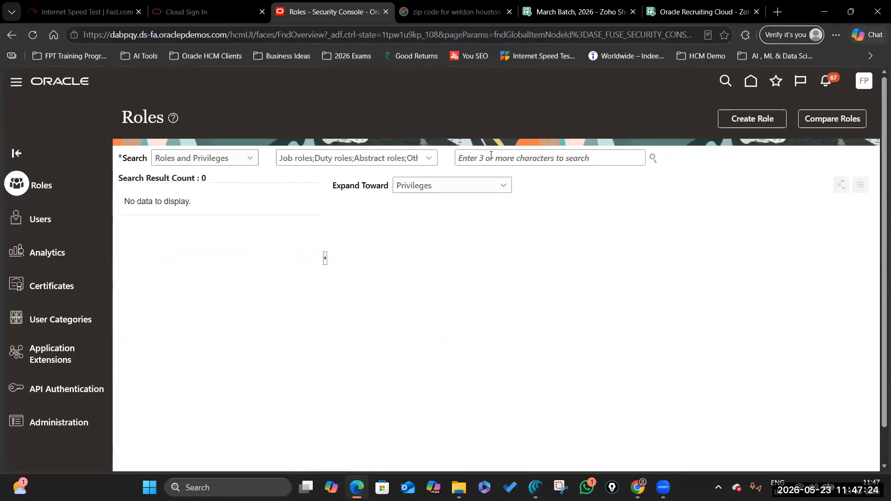
Step: Search the roles for "Hiring manager" and select the role with code ORA_IRC_HIRING_MANAGER_ABSTRACT
click(490, 158)
text(Hiringi)
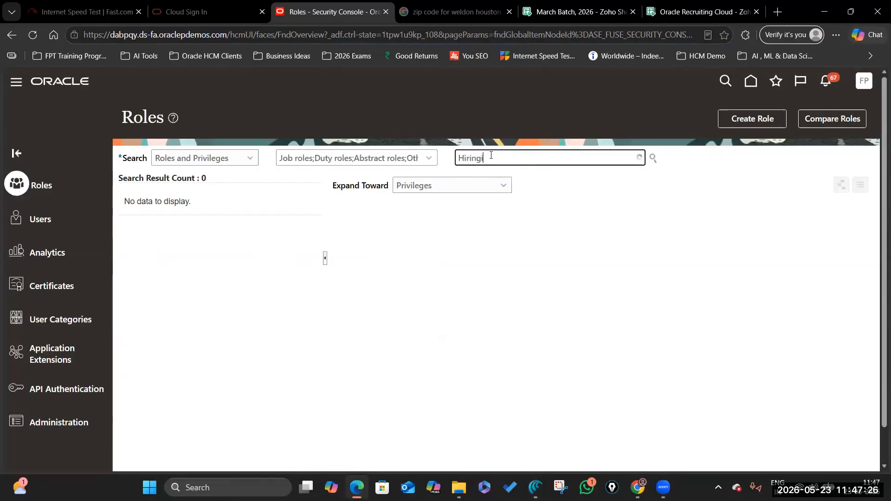
key(BackSpace)
text(manager)
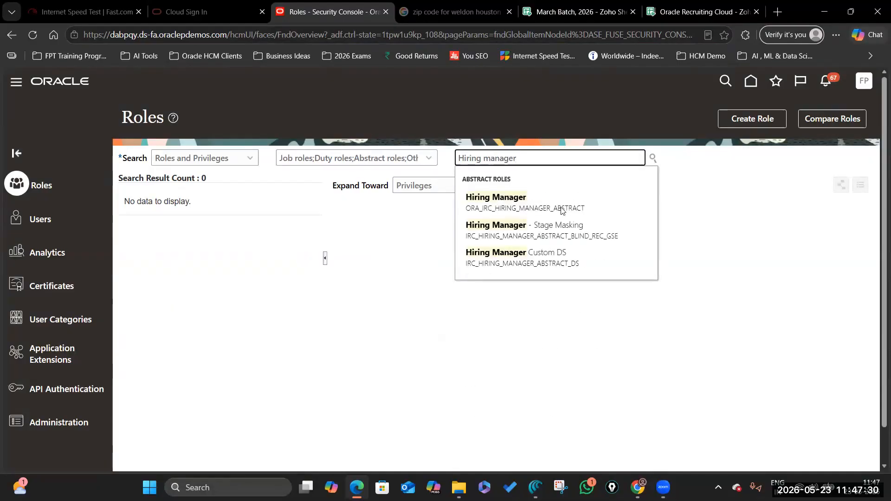
key(Return)
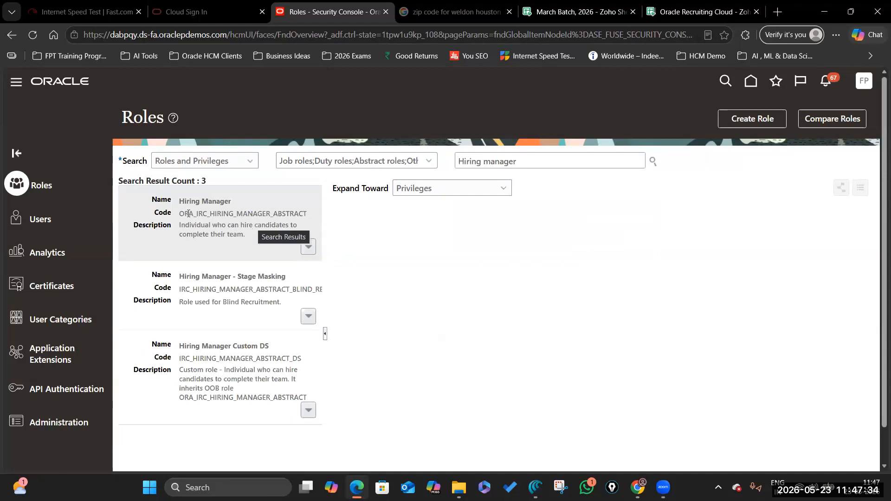
click(247, 219)
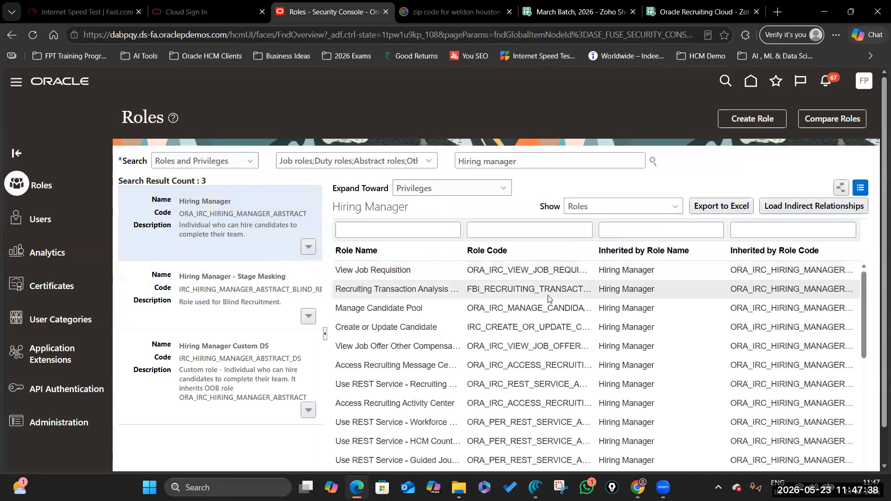
Step: Examine the roles inherited by Hiring Manager and open the Hiring Manager role for editing
scroll(578, 330, down, 5)
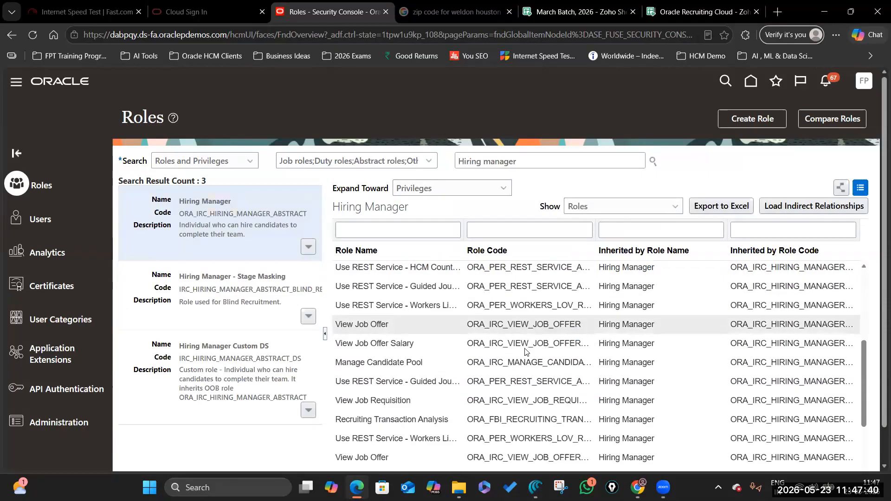
scroll(408, 348, down, 5)
scroll(408, 348, down, 1)
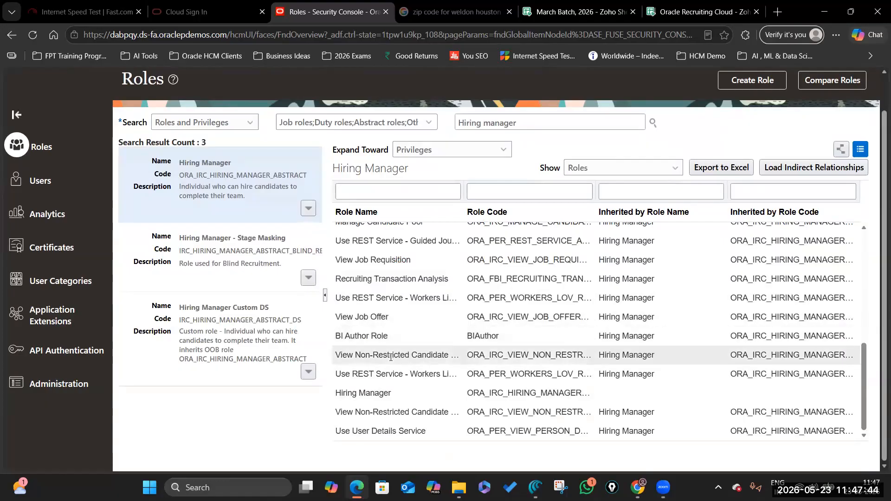
scroll(454, 384, up, 10)
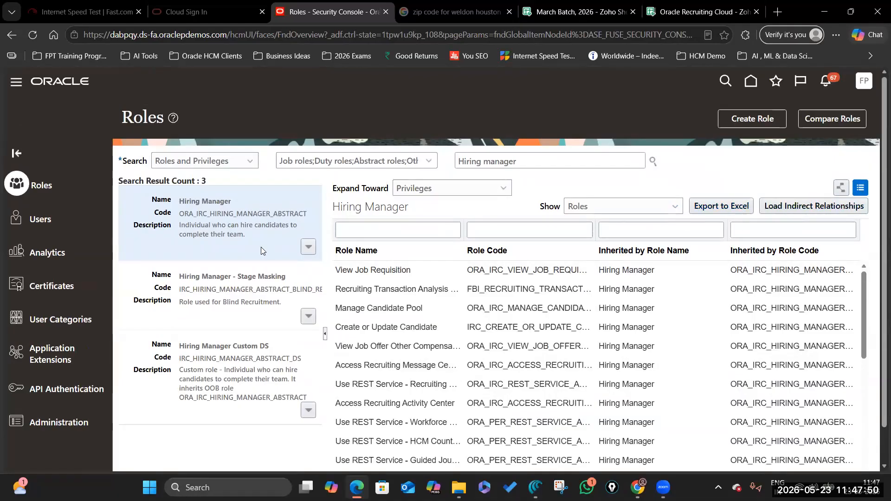
click(308, 247)
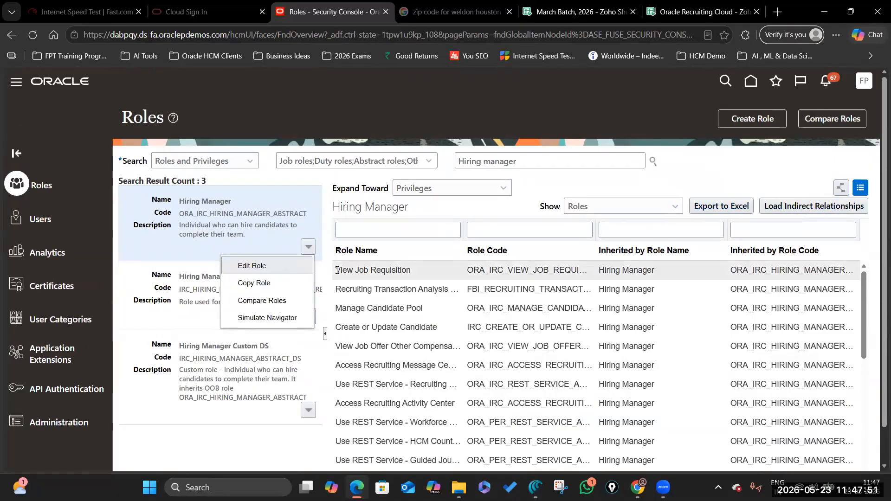
click(261, 264)
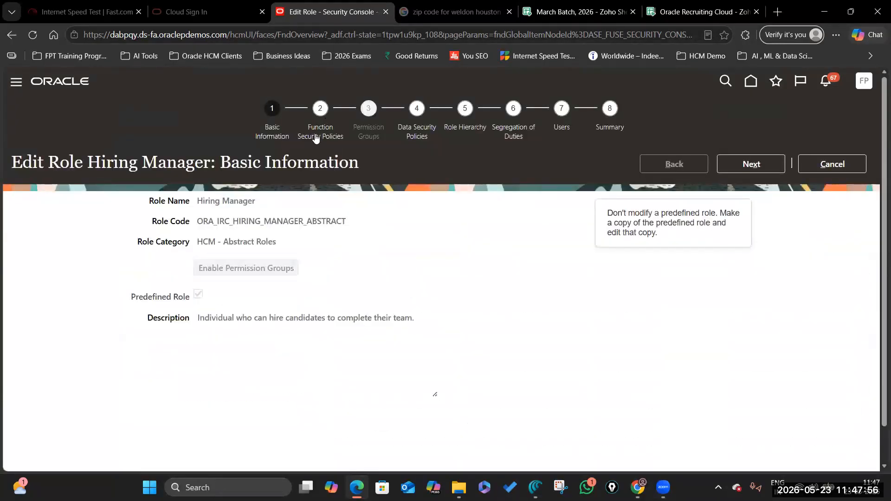
Step: Examine the privileges in the Hiring Manager role's function security policies, from Access HCM Common Components through the View privileges
click(317, 137)
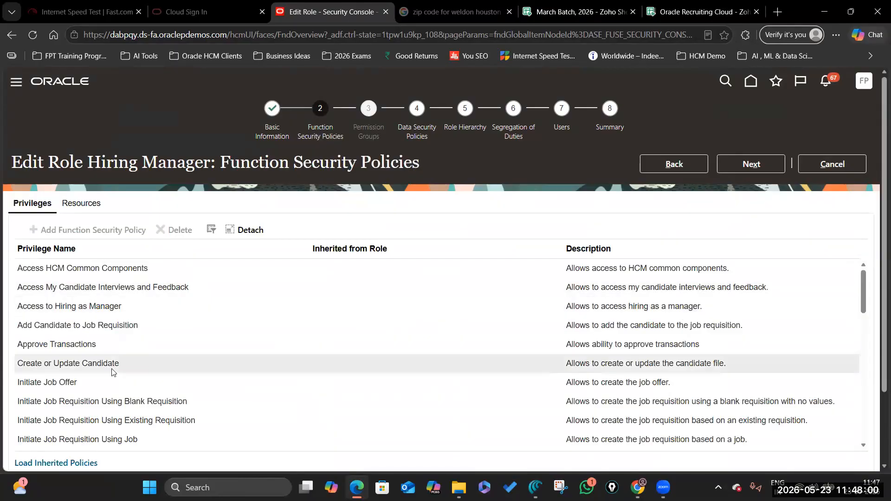
scroll(112, 372, down, 15)
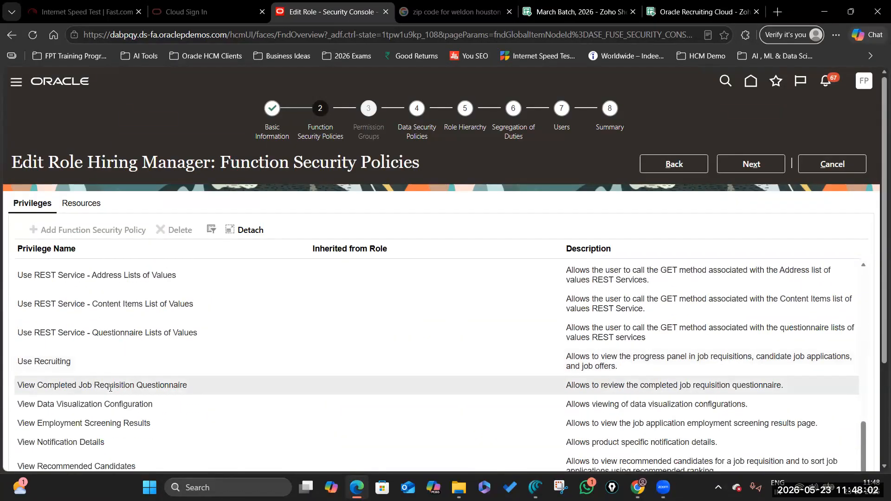
scroll(116, 411, up, 1)
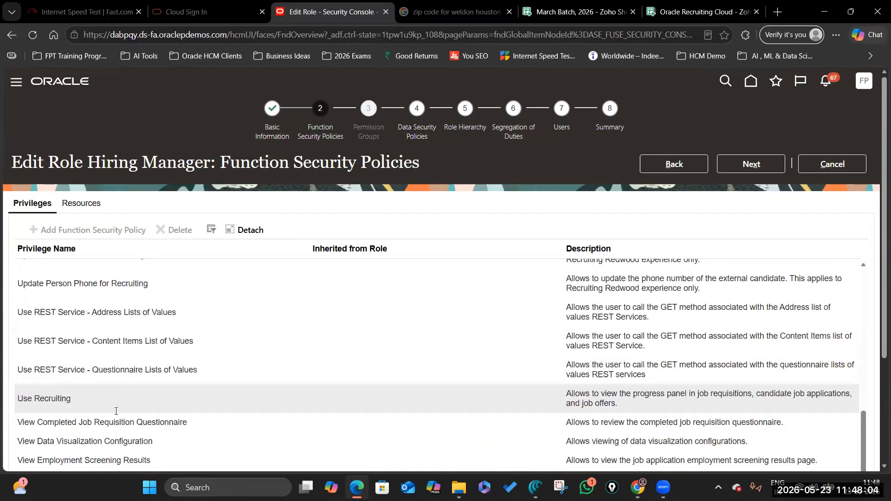
scroll(116, 411, up, 15)
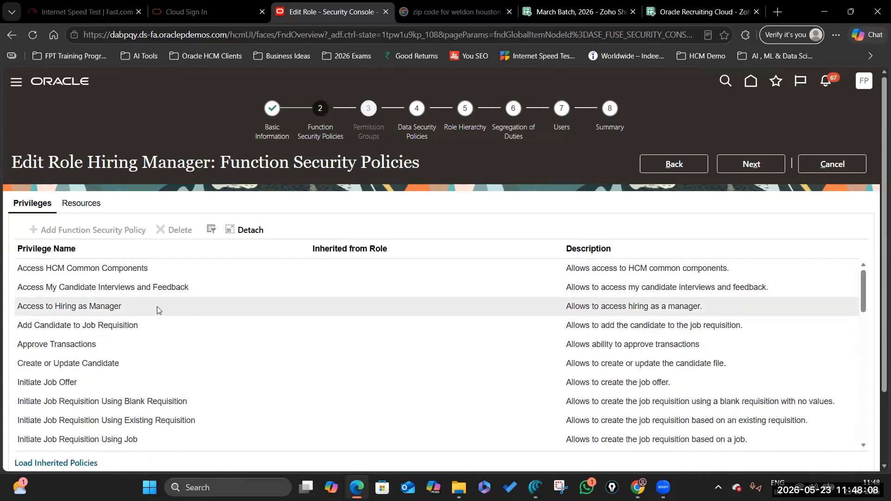
Step: Examine the Hiring Manager role's data security policies and return to its function security policies
click(409, 128)
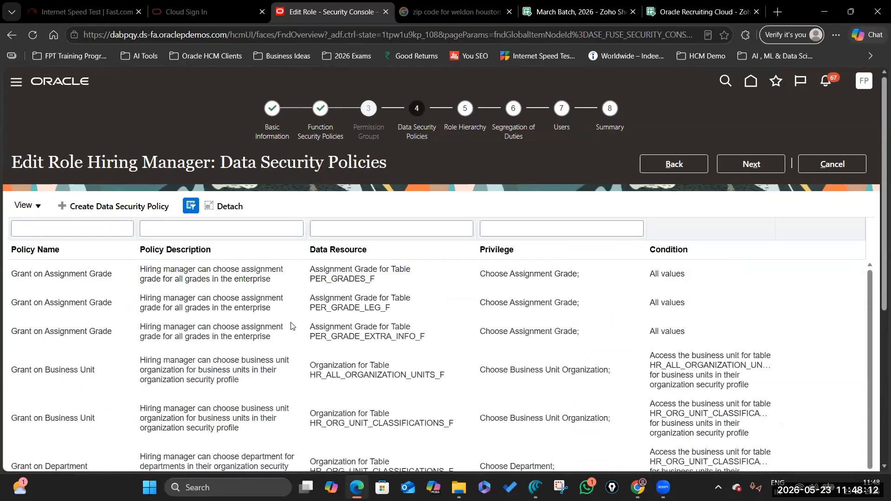
scroll(291, 327, down, 10)
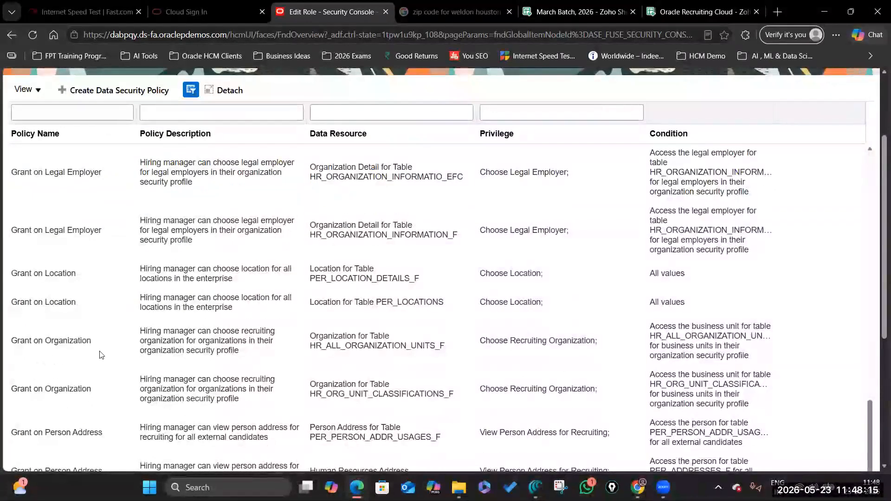
scroll(101, 355, up, 10)
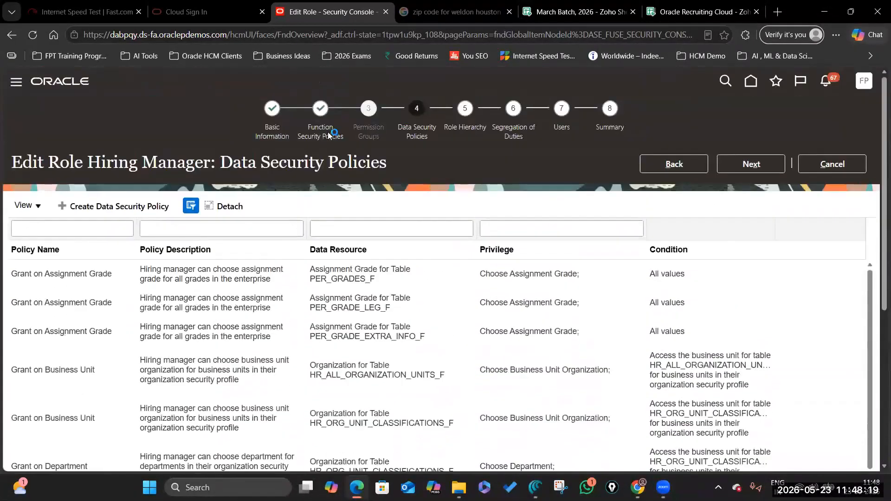
click(326, 133)
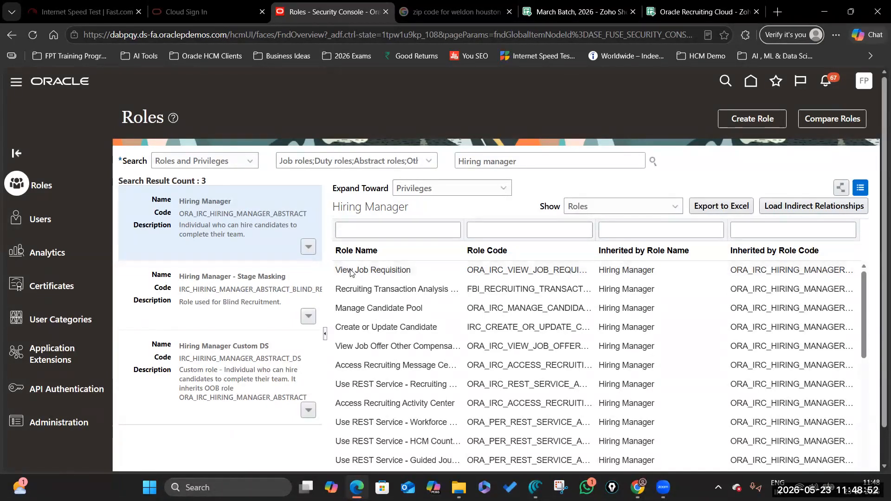
Step: Switch to the Oracle Recruiting Cloud sheet in Zoho and reread the Hiring Manager and Recruiting Administrator usage descriptions
click(668, 18)
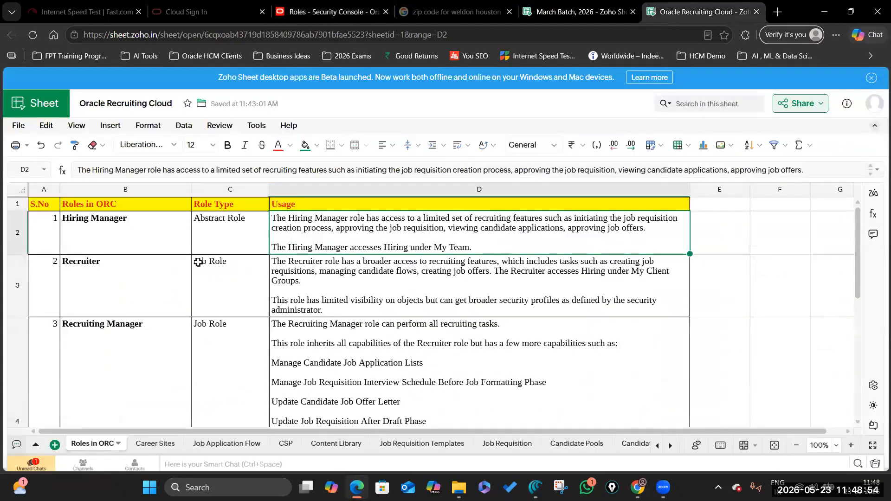
click(365, 231)
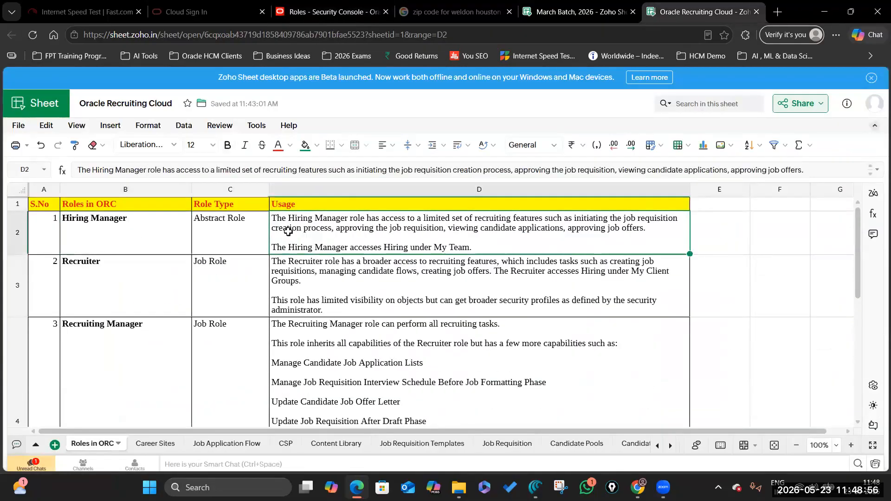
click(139, 230)
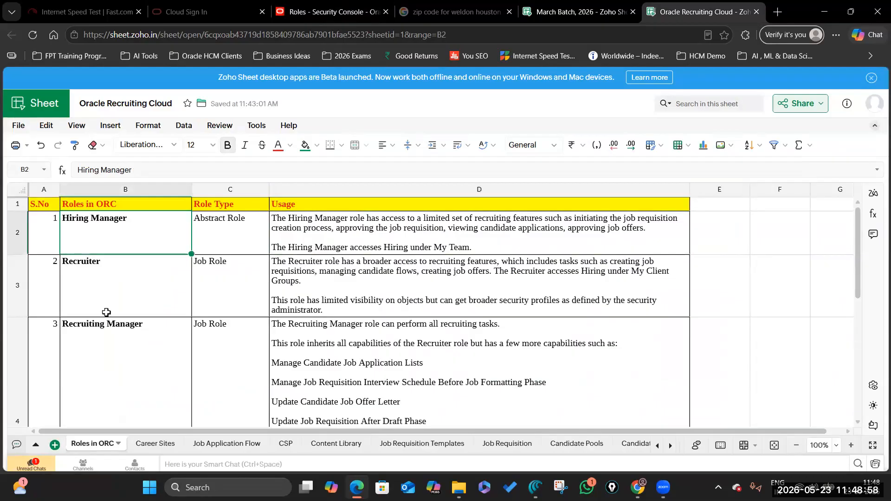
scroll(309, 344, down, 3)
scroll(362, 357, down, 3)
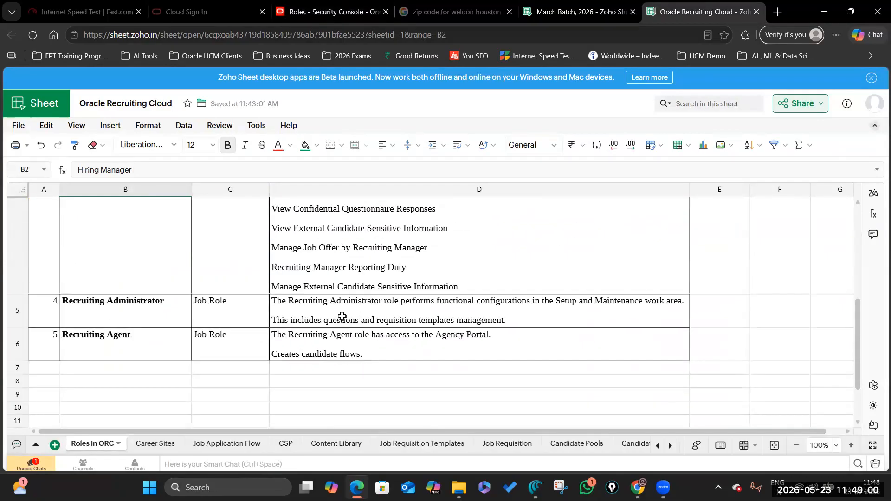
click(119, 309)
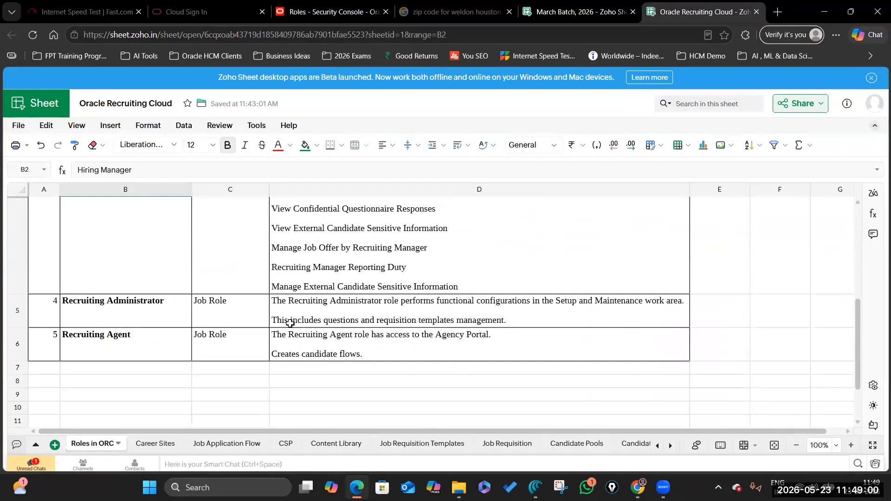
click(392, 309)
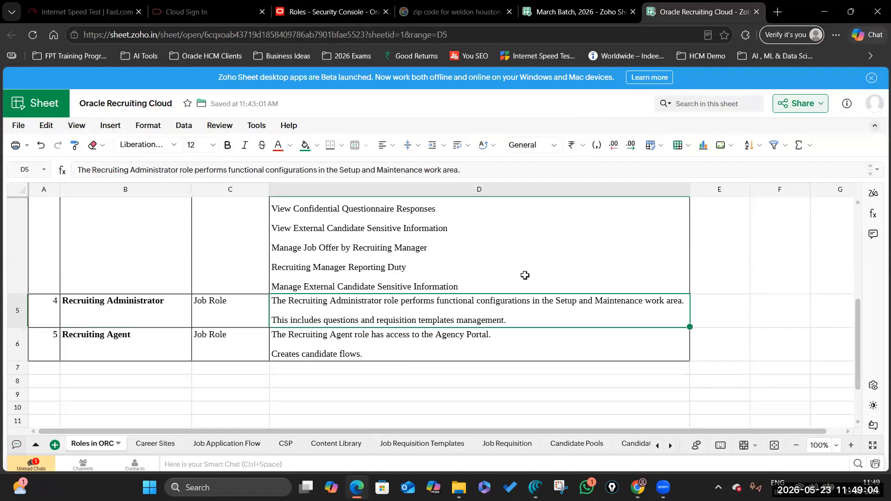
Step: Switch to the recruiter user's Oracle session and open the recruiting Activity Center from My Client Groups
click(318, 13)
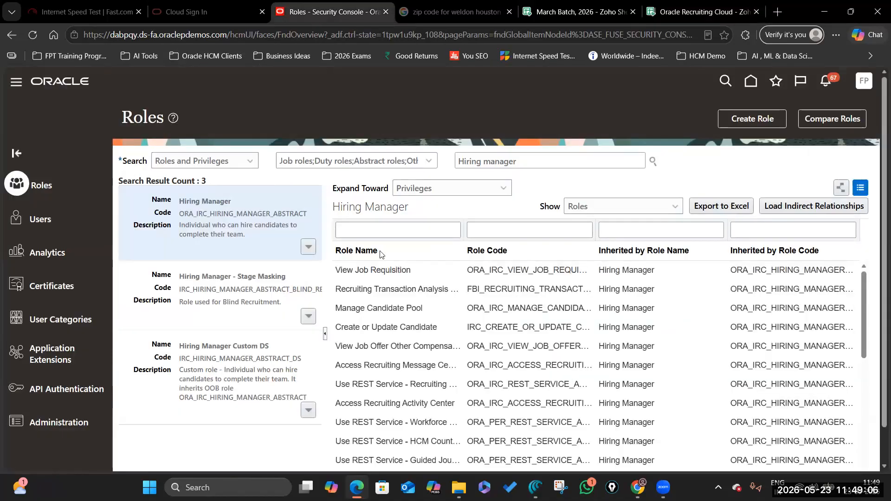
key(alt+Tab)
key(alt+Tab)
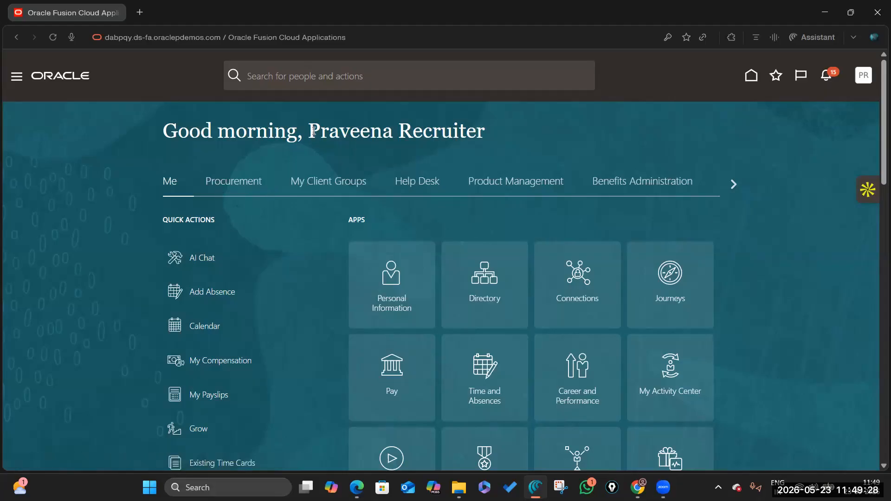
drag(310, 133, 485, 134)
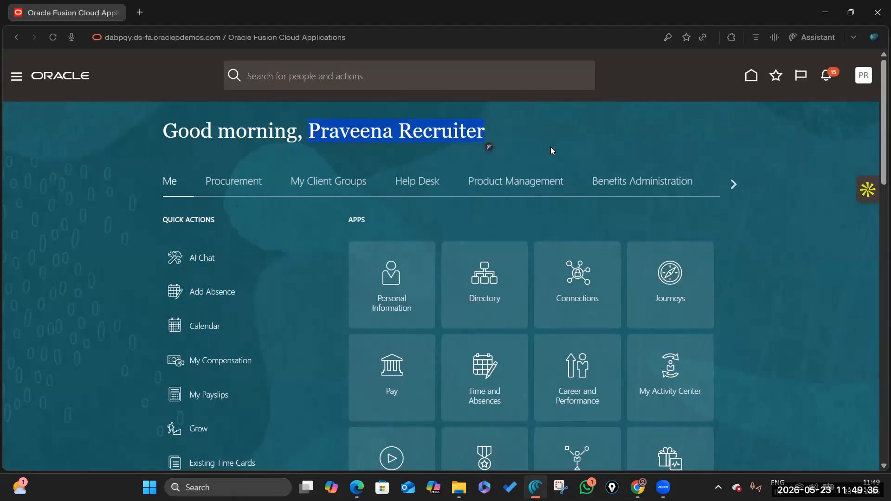
click(318, 182)
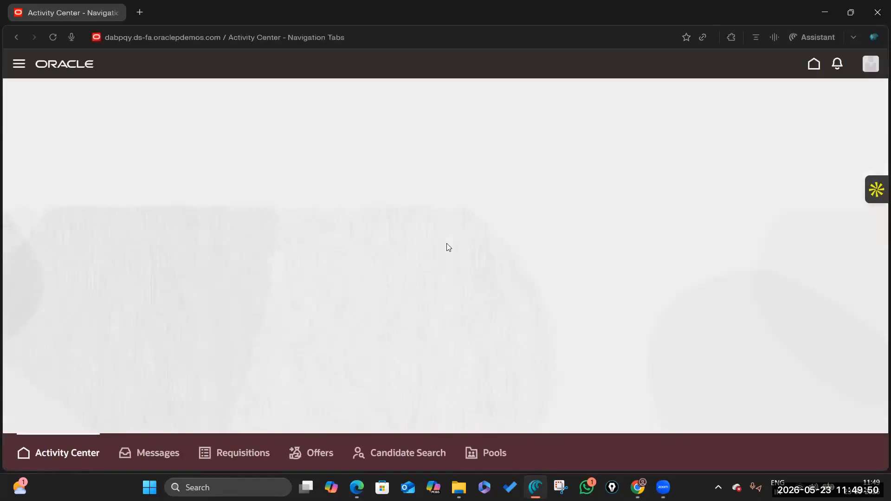
Step: Switch back to the Zoho sheet and review the ORC process list on the Candidate Experience sheet
key(alt+Tab)
key(Tab)
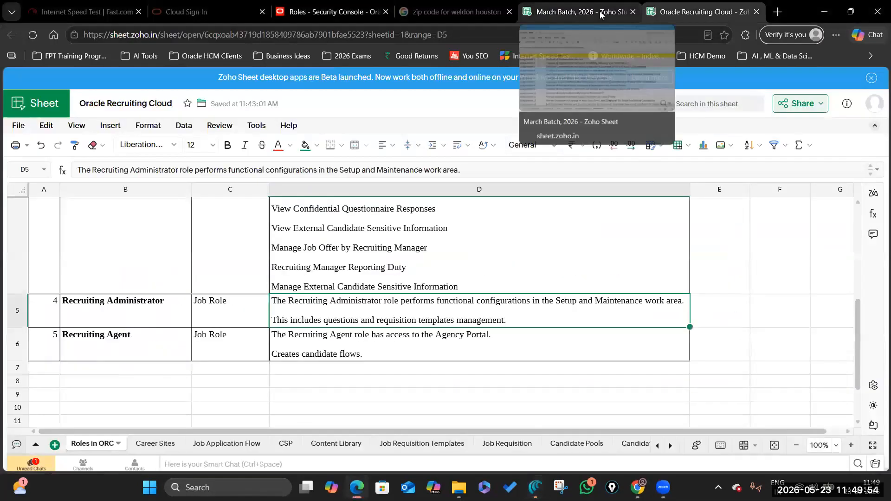
click(636, 444)
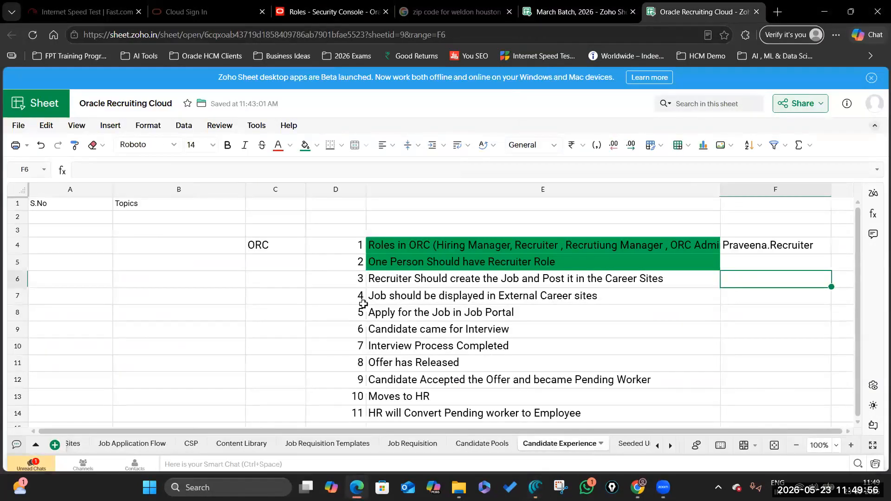
scroll(357, 290, down, 3)
click(493, 219)
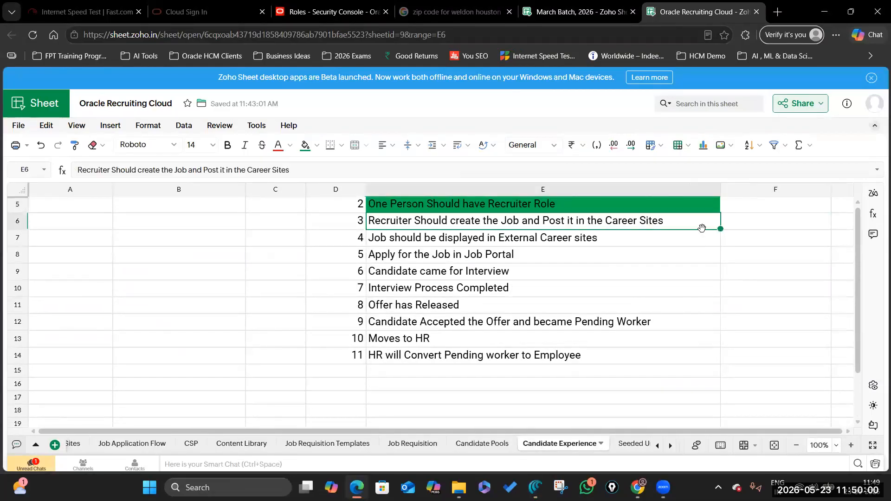
scroll(473, 225, down, 3)
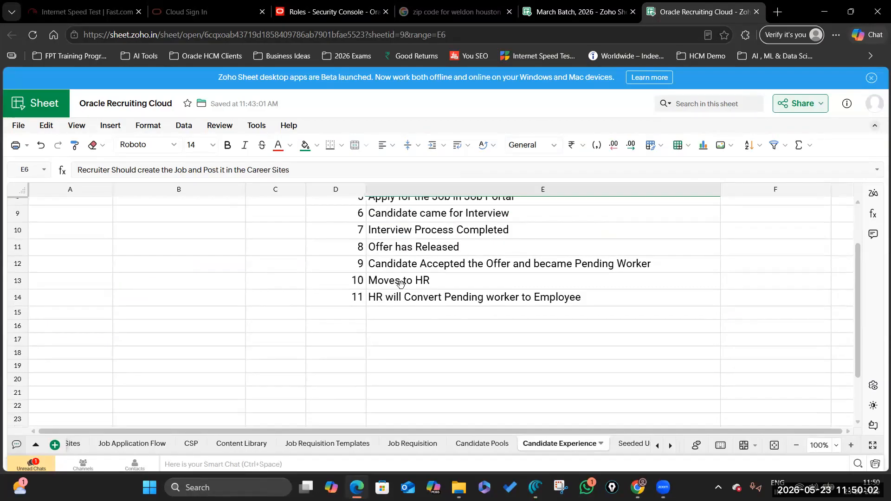
scroll(402, 285, up, 7)
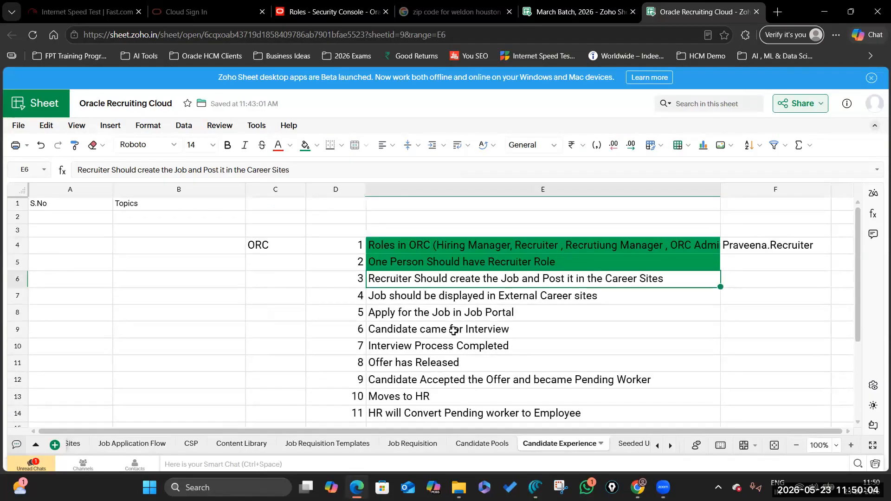
Step: Add "Candidate" to the start of process item 5 in cell E8, making it "Candidate Apply for the Job in Job Portal"
click(477, 313)
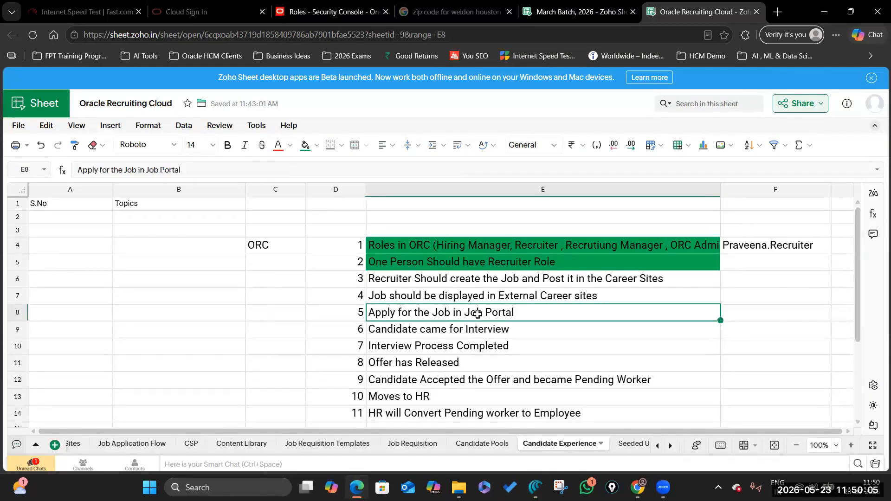
double_click(373, 311)
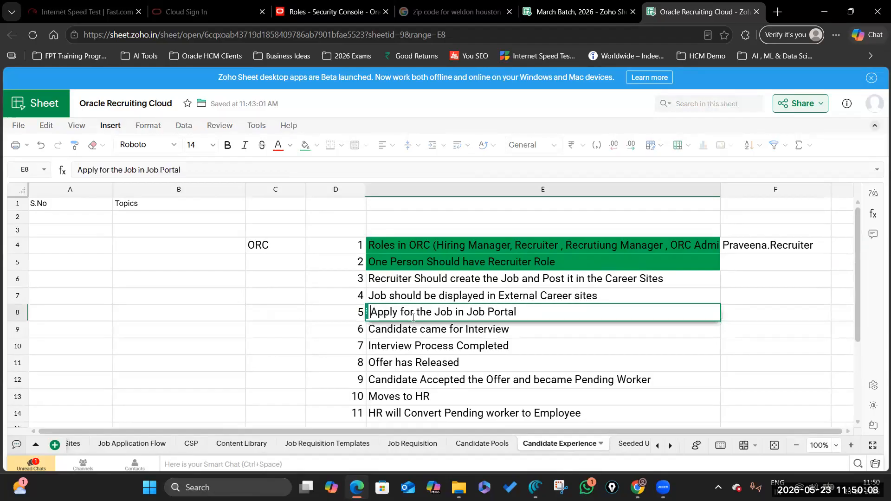
text(Candidate)
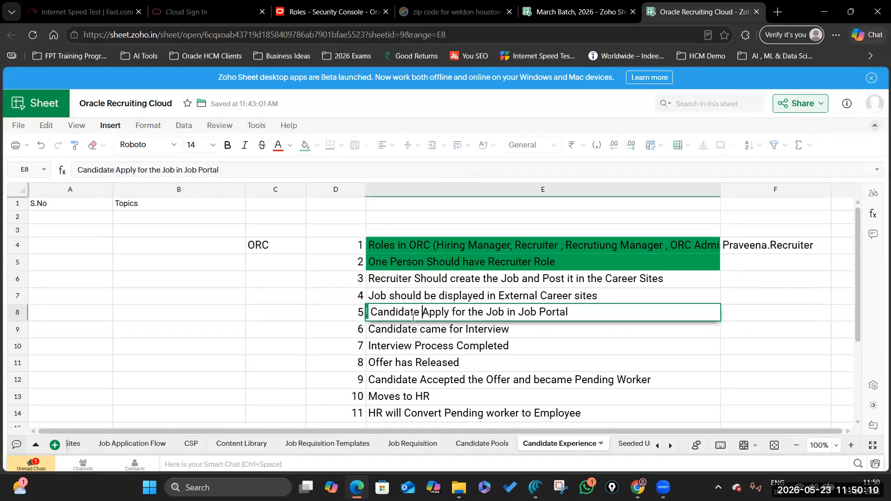
Step: Insert "External" before "Career Sites" in process item 3 in cell E6
double_click(603, 278)
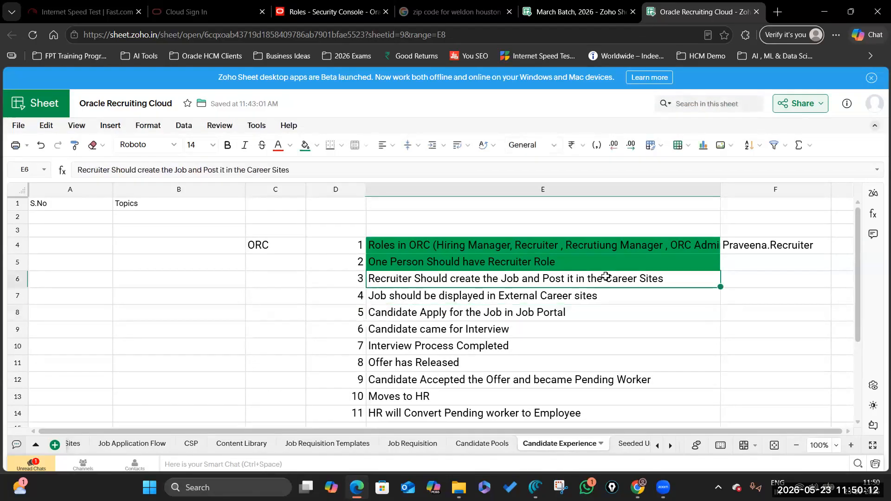
click(608, 277)
text(External)
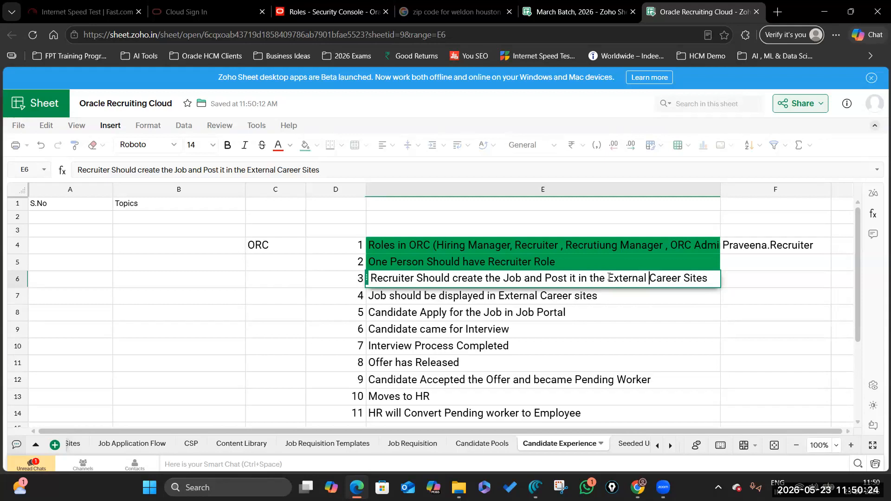
click(756, 280)
click(578, 280)
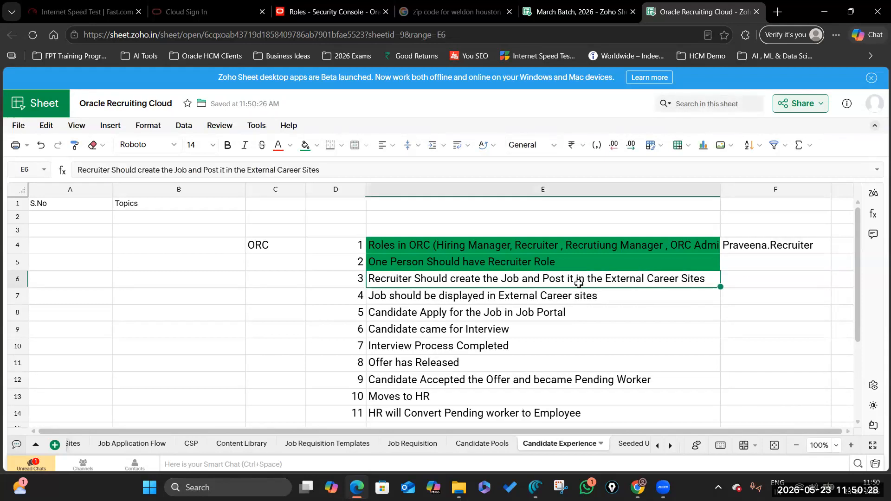
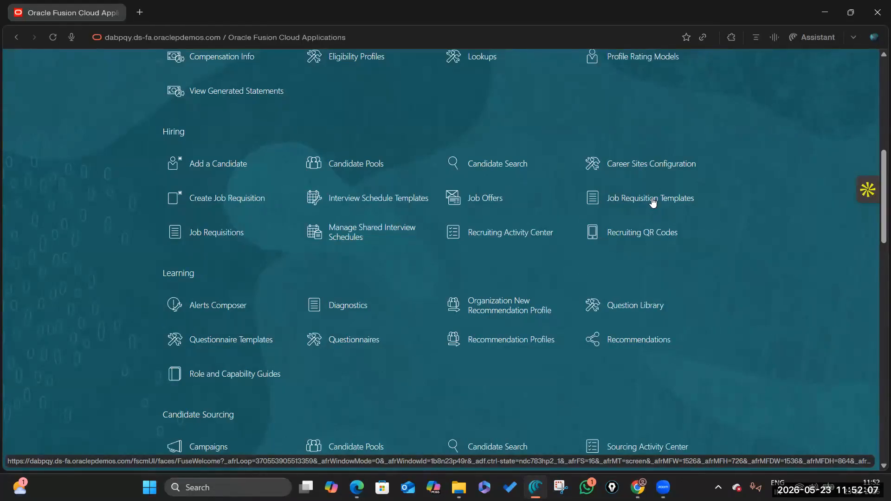
Step: Switch to a new blank Zoho spreadsheet, enter "Offer Letter Template" in cell E4, and widen column E to fit it
key(alt+Tab)
key(alt+Tab)
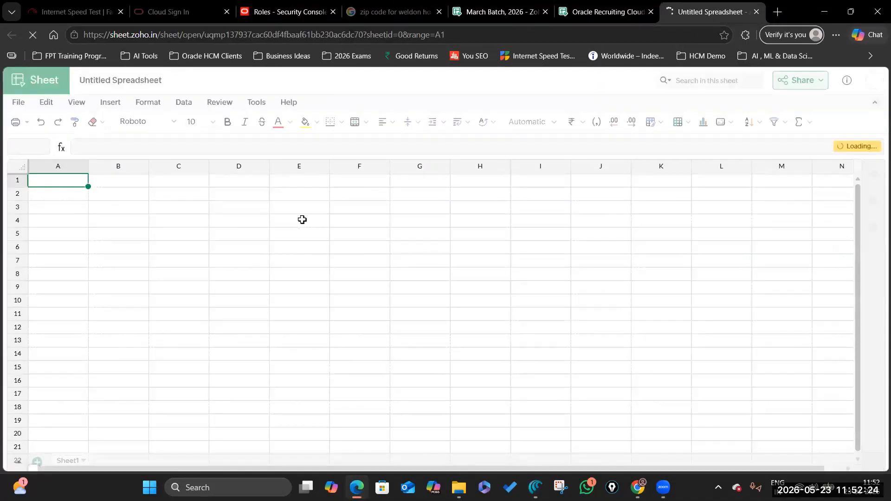
click(302, 219)
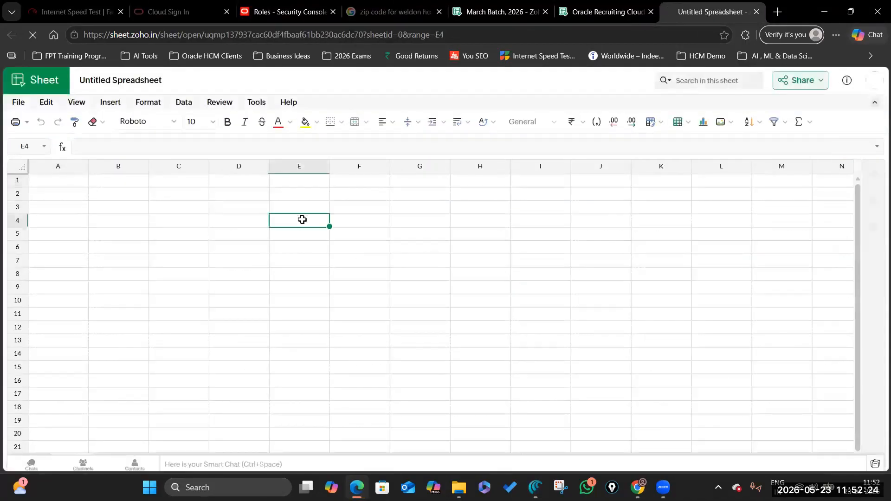
text(Offer )
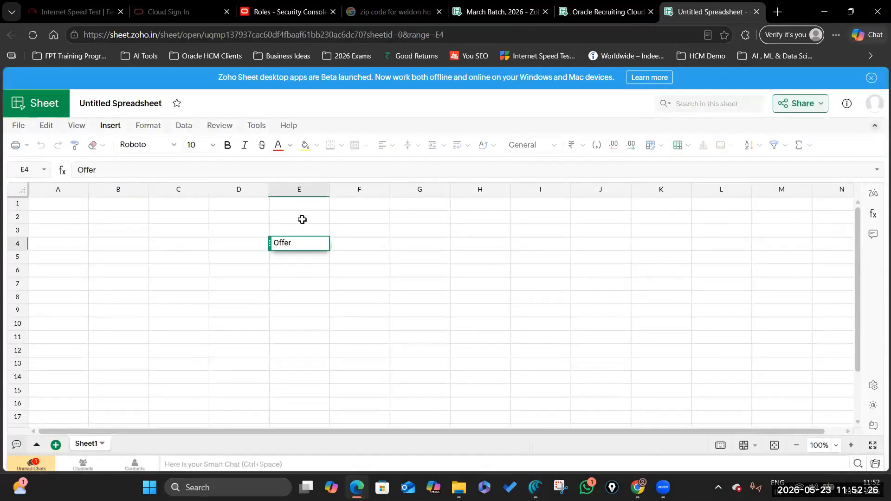
text(Letter Template)
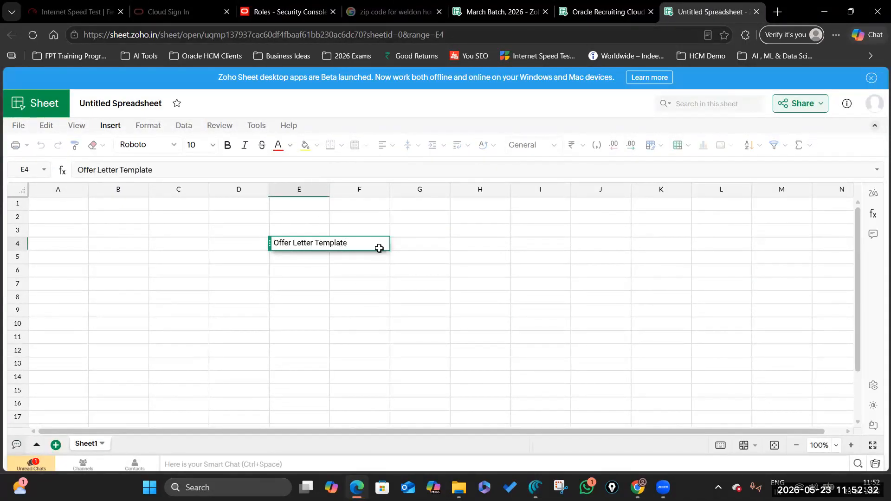
click(402, 257)
drag(330, 190, 396, 191)
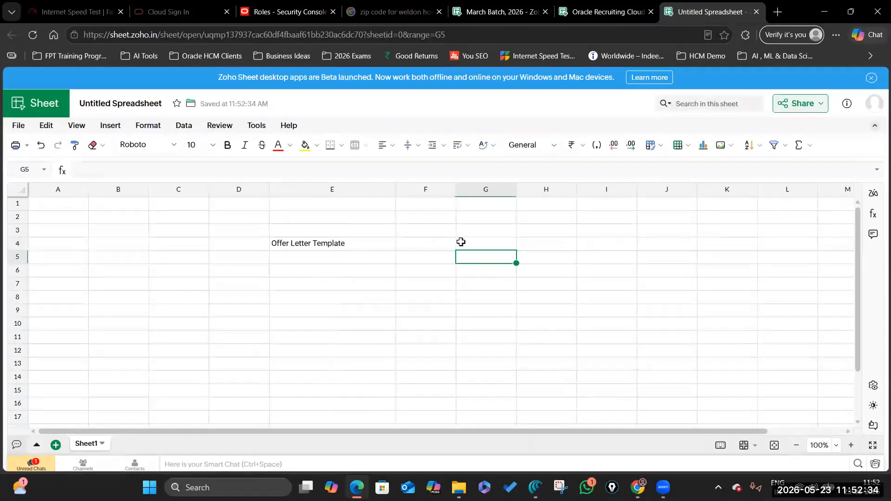
Step: Widen column F to about twice the width of column E and enter the greeting "Hello {Name}," in cell F5
click(452, 243)
drag(455, 190, 650, 190)
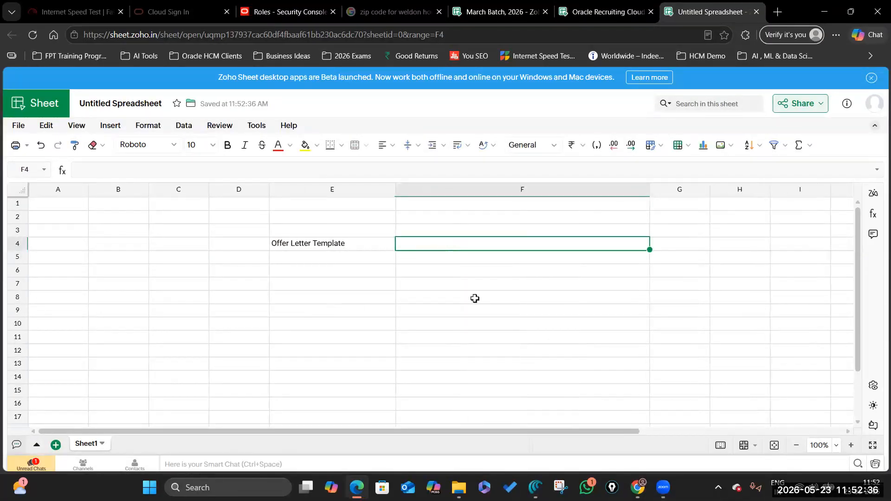
click(434, 256)
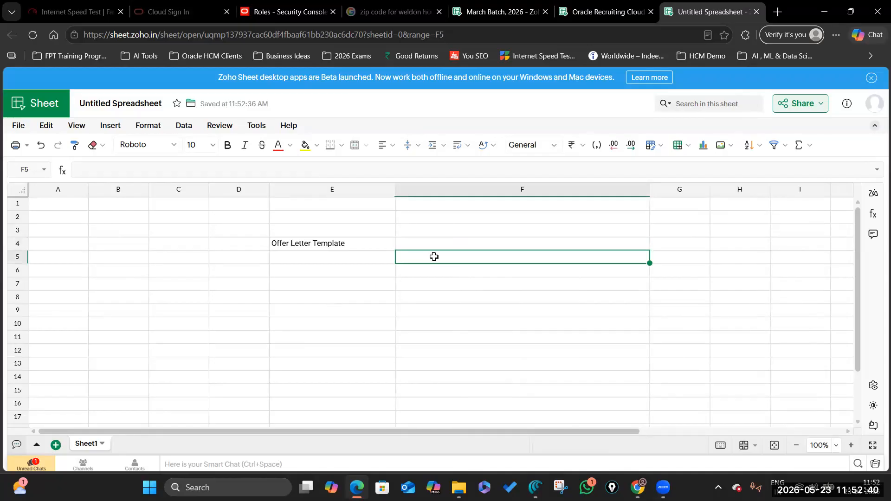
text(We)
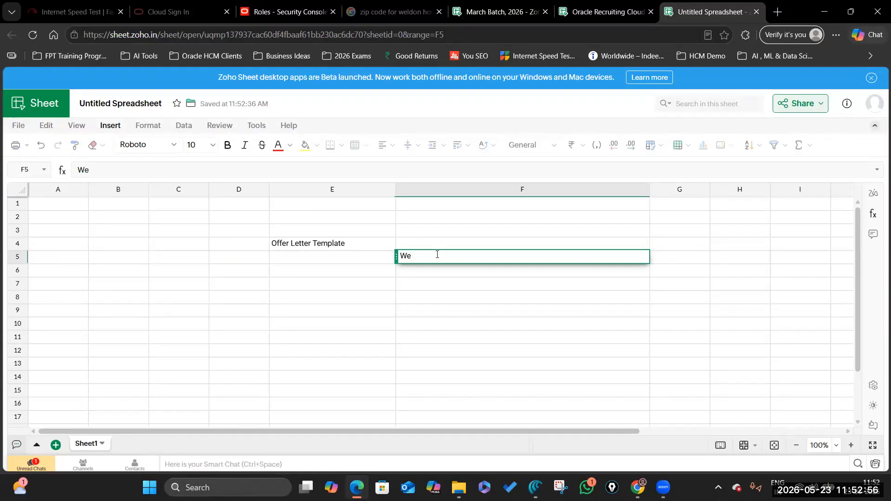
key(BackSpace)
key(BackSpace)
key(BackSpace)
text(Hello)
text({Name})
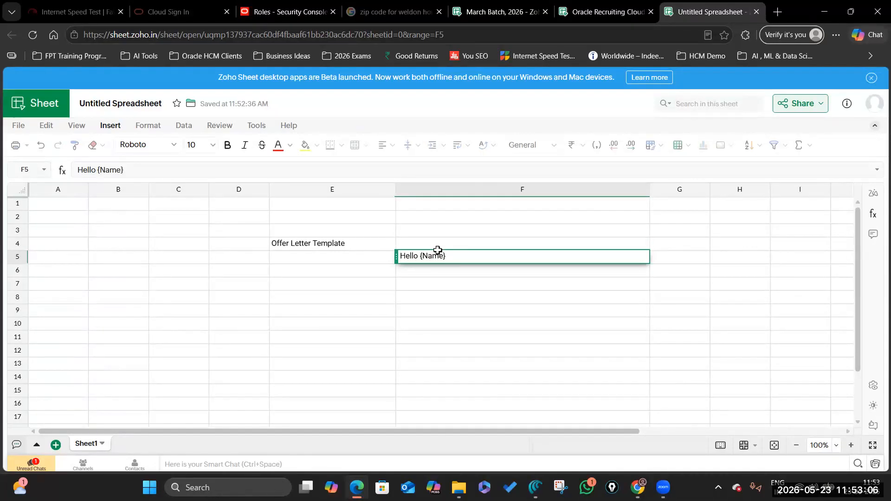
click(433, 268)
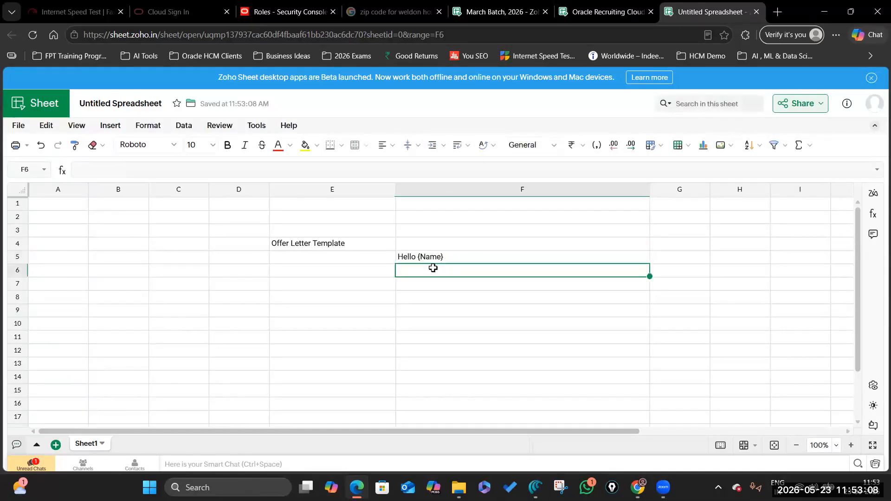
click(448, 258)
click(449, 257)
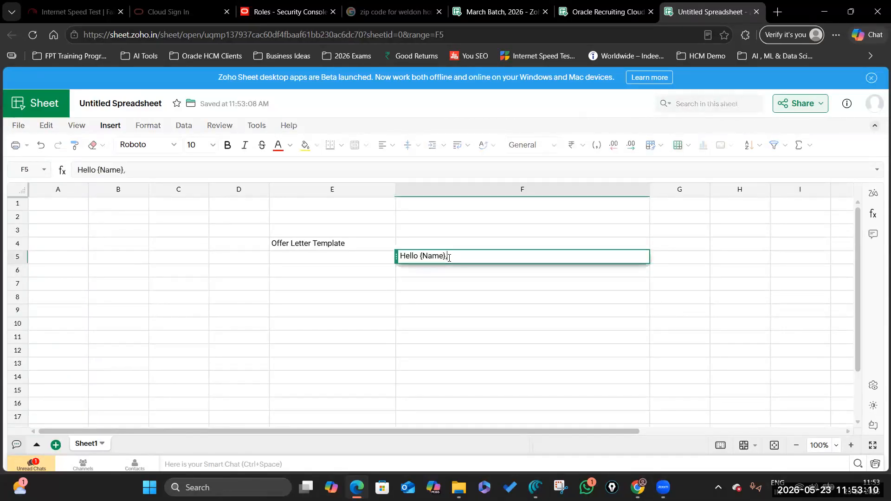
Step: Enter "Greetings from Community Health Systems !" in cell F7 and "We are glad that you have accepted the offer Letter." in cell F9
click(416, 282)
text(Gr)
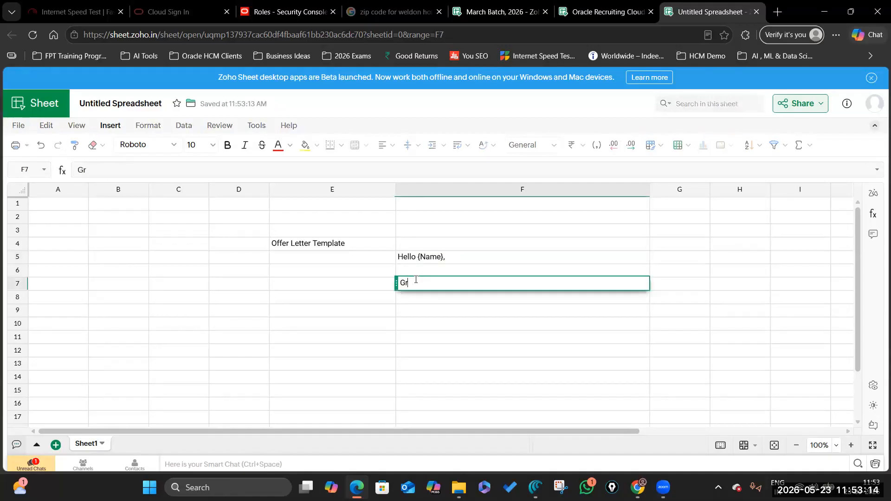
text(eetings from CVo)
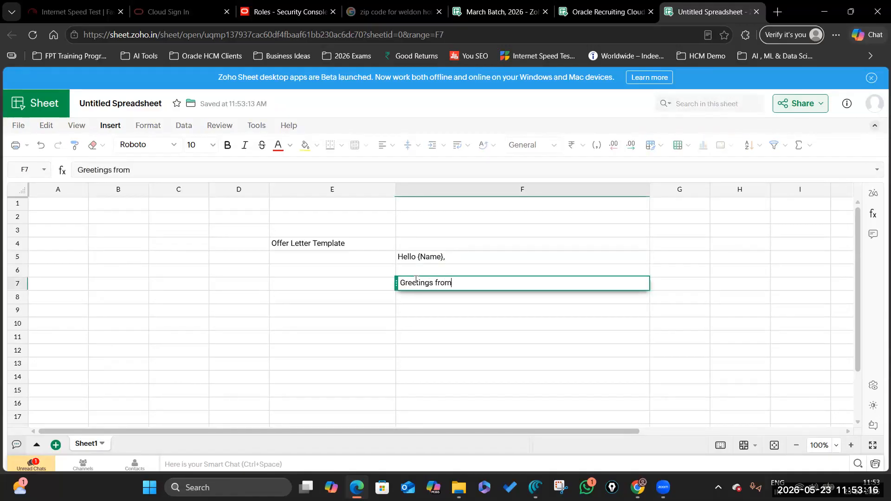
key(BackSpace)
key(BackSpace)
text(ommunity Health Systems !)
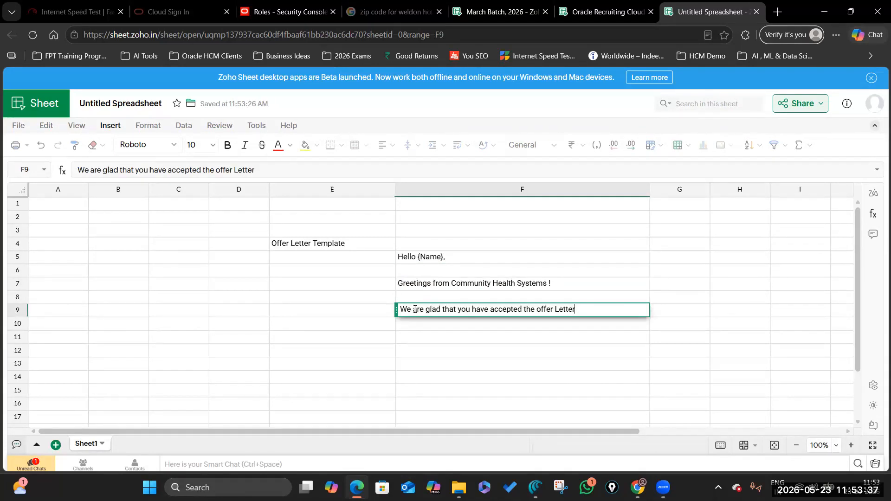
Step: Enter "This is your CTC {xyz}" in F11, "Joining Date On of before {Date}" in F13, "Thanks," in F15 and "{CHRO}" in F16
click(414, 338)
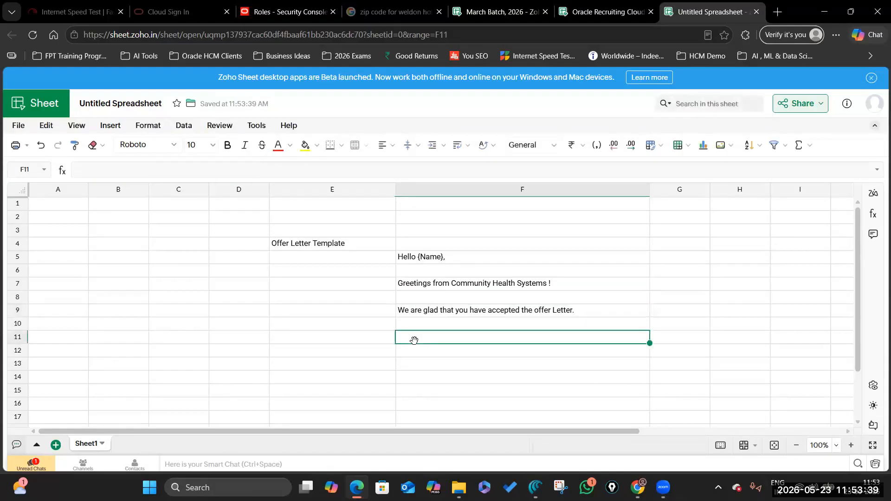
text(This is your CTC {xyz)
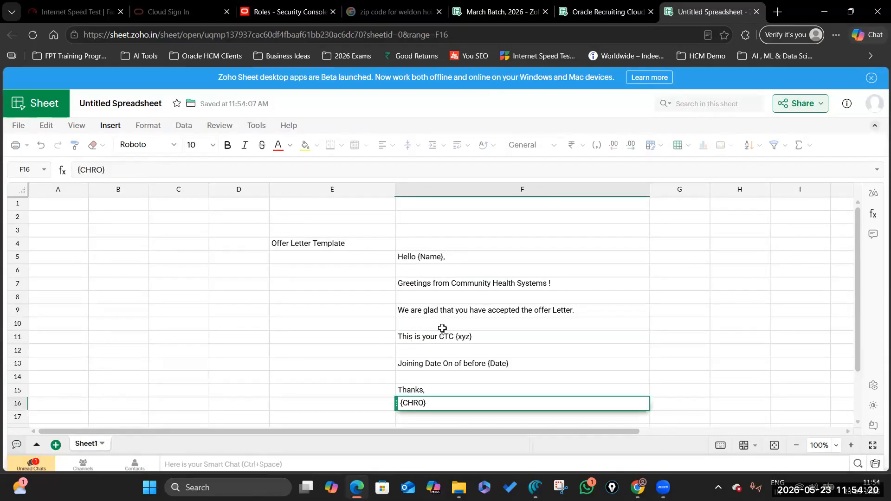
click(711, 273)
Step: Set the font size of the offer letter text in range E3:F16 to 14
scroll(526, 214, down, 3)
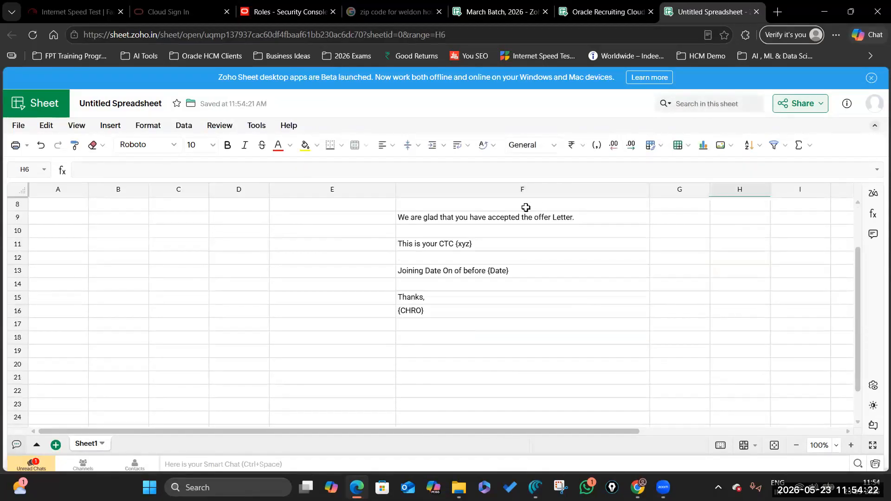
scroll(504, 290, up, 2)
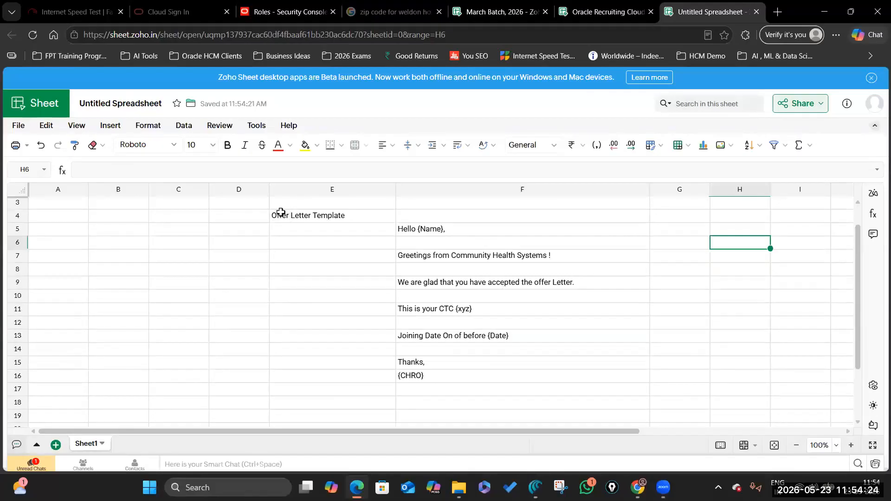
drag(282, 202, 624, 376)
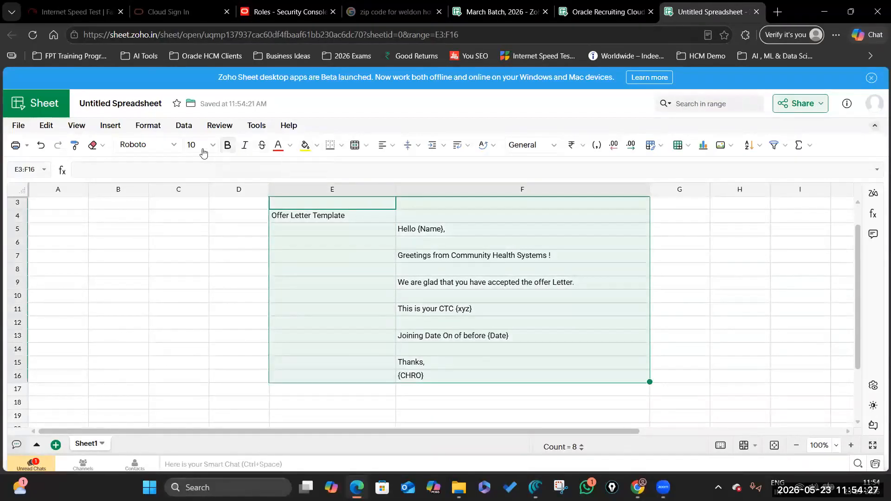
click(213, 146)
click(195, 222)
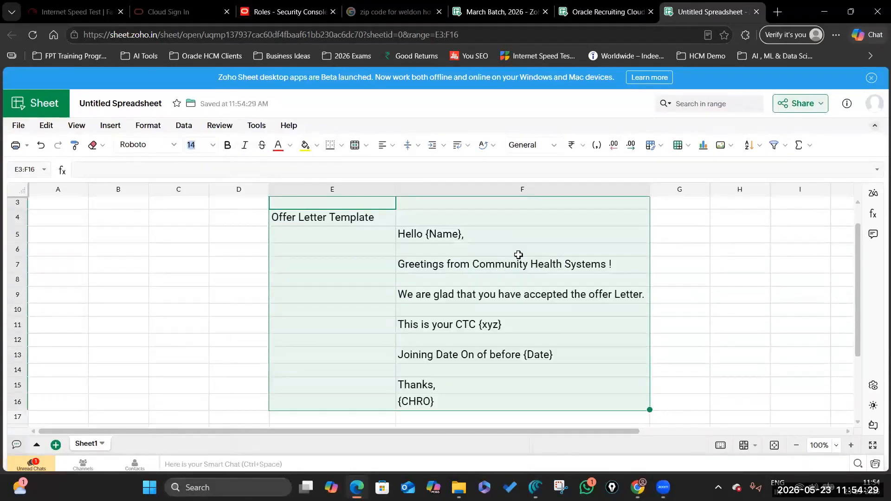
click(665, 261)
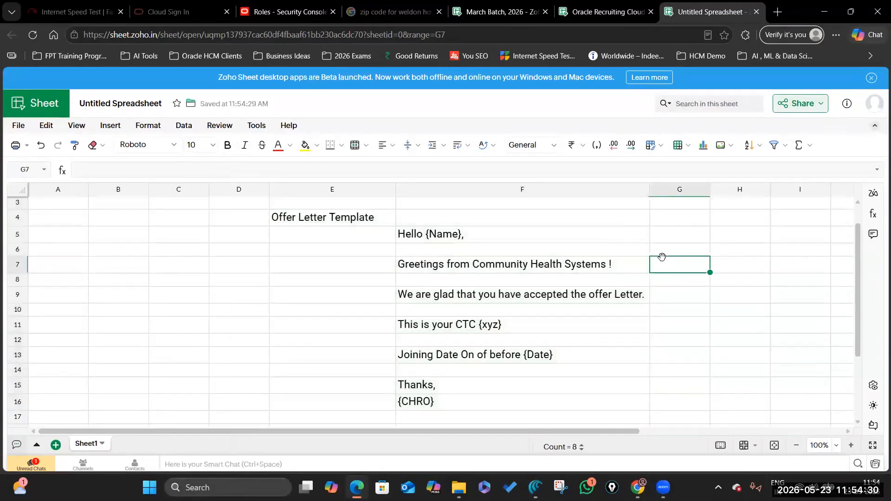
Step: Examine the name, CTC, joining date and CHRO placeholders in the offer letter text
click(479, 235)
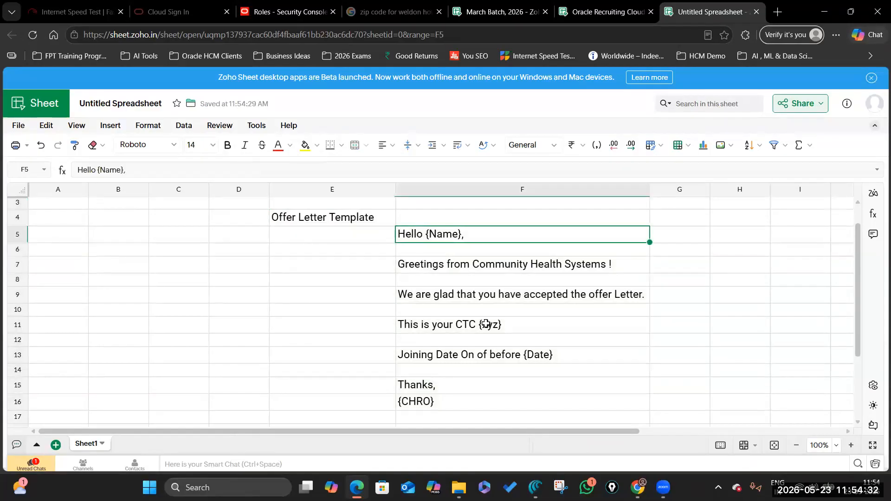
double_click(518, 319)
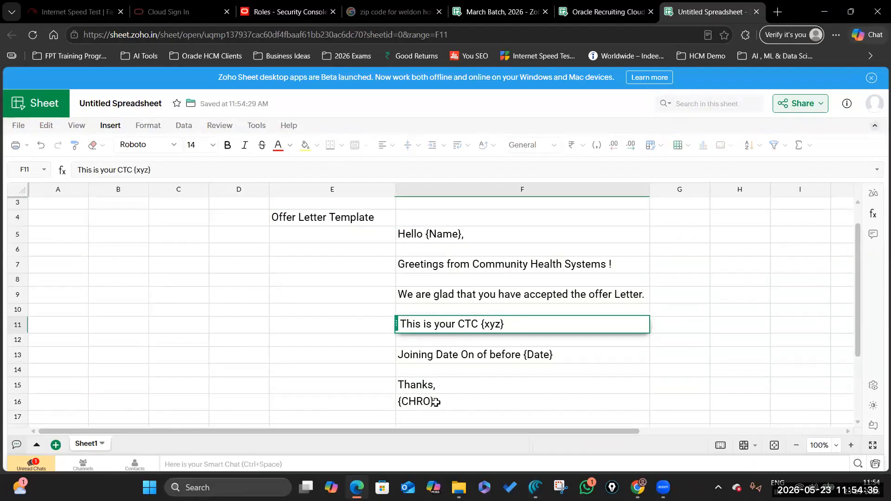
click(501, 400)
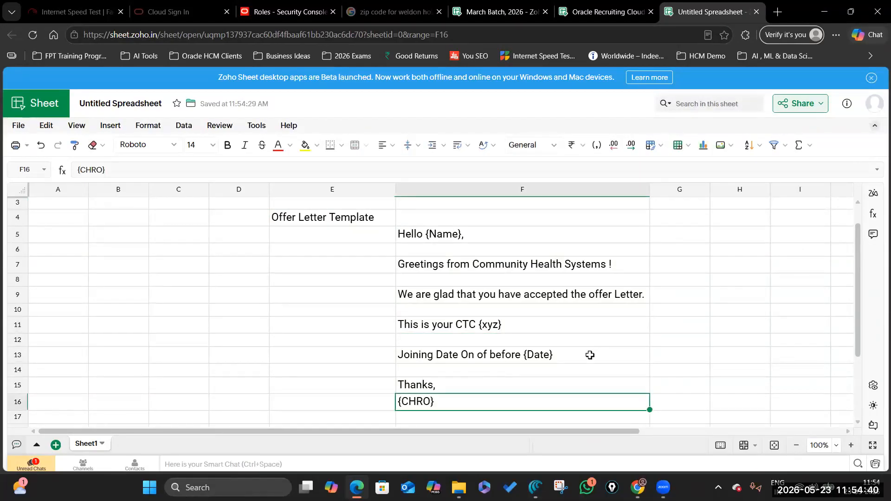
scroll(590, 355, down, 2)
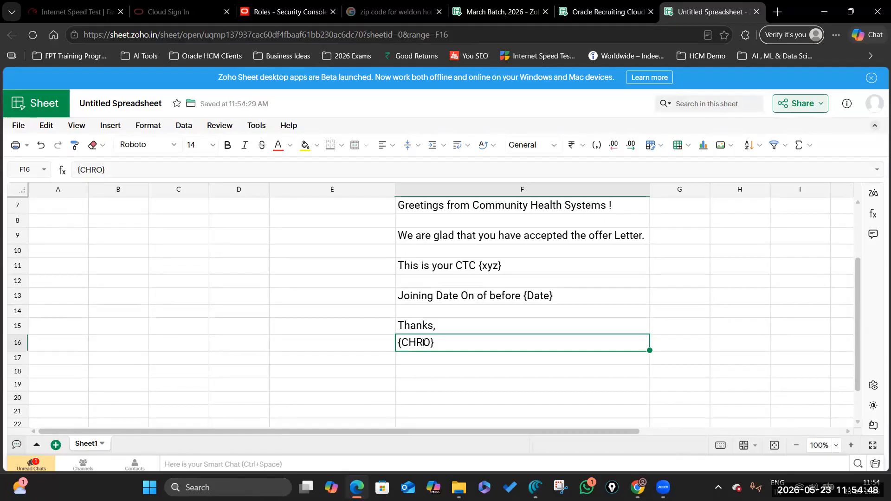
double_click(422, 342)
double_click(423, 341)
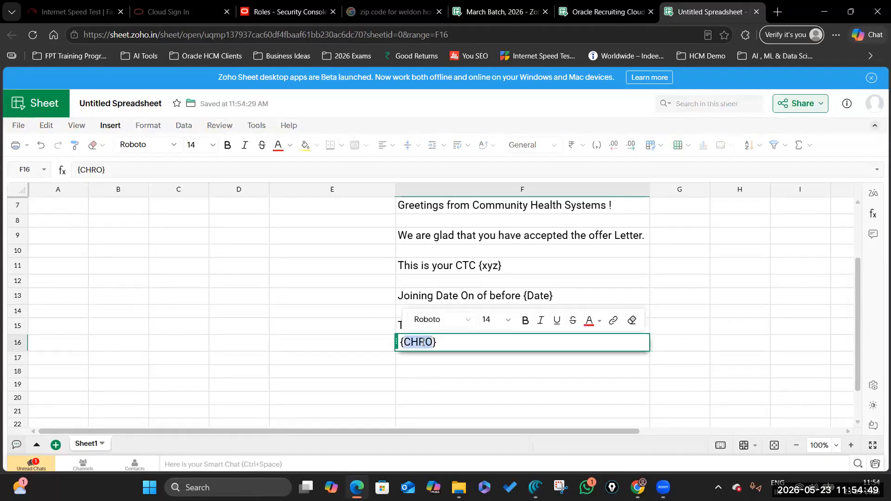
click(445, 360)
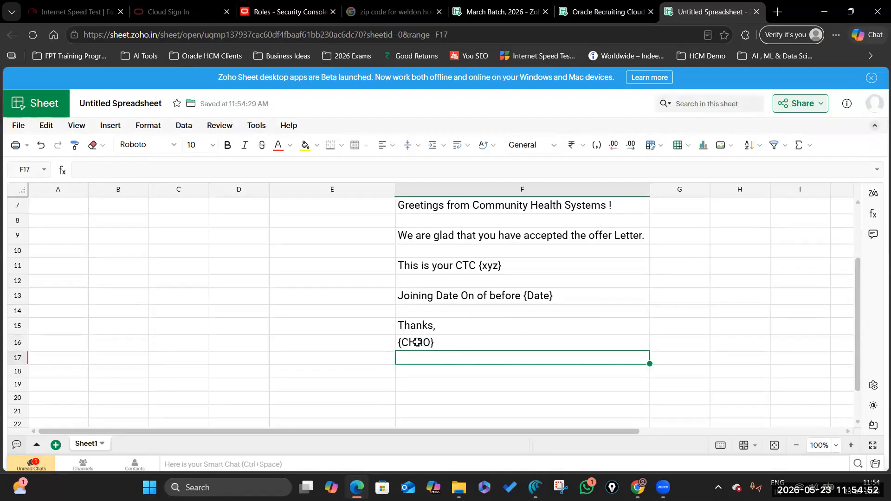
click(420, 343)
double_click(420, 342)
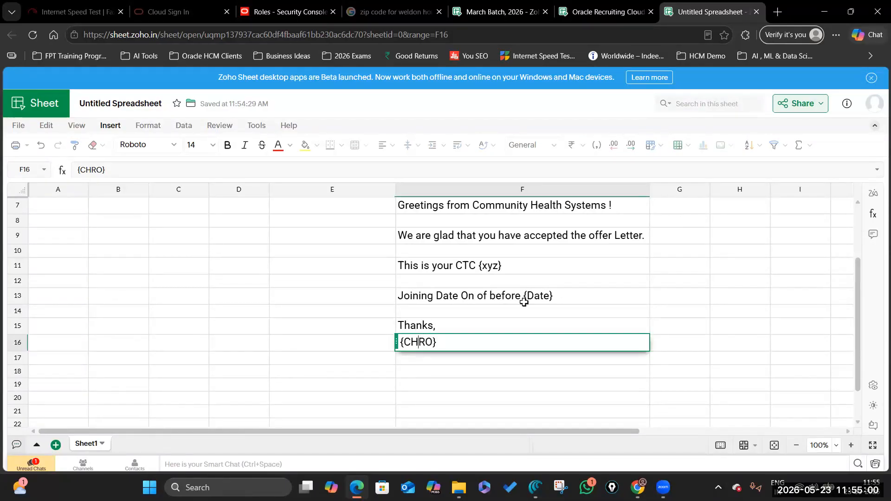
click(540, 296)
double_click(540, 296)
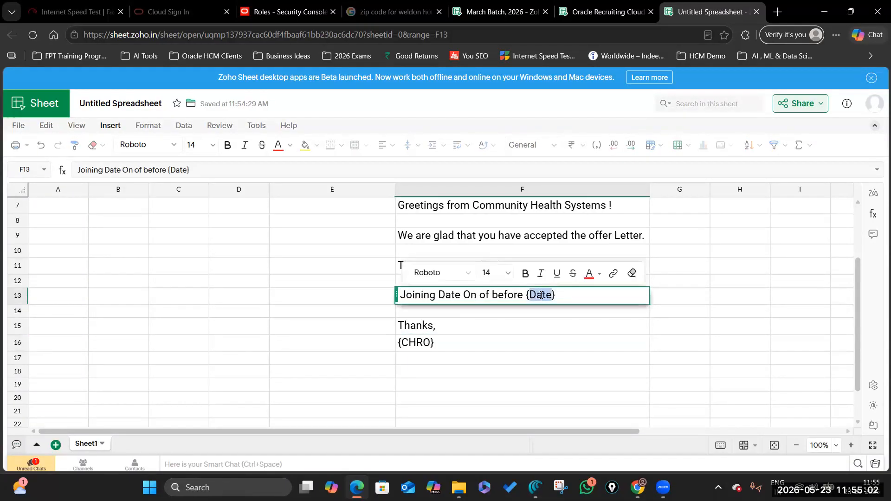
click(627, 340)
click(534, 297)
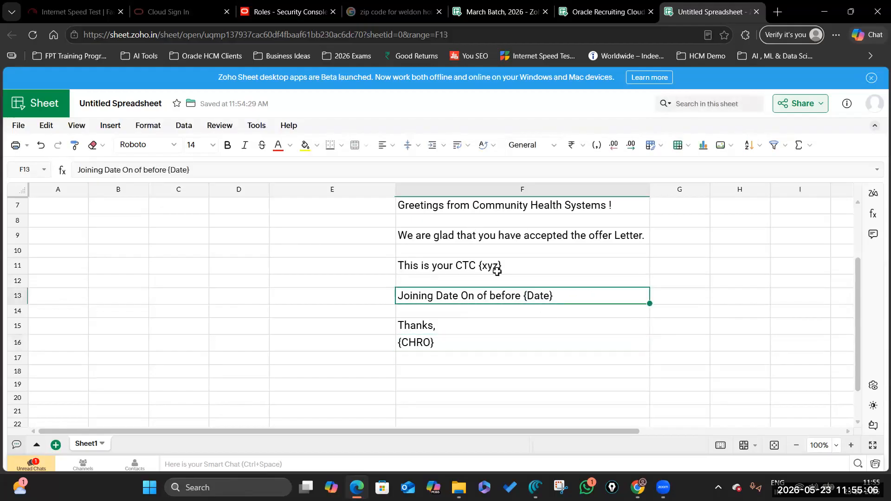
click(163, 219)
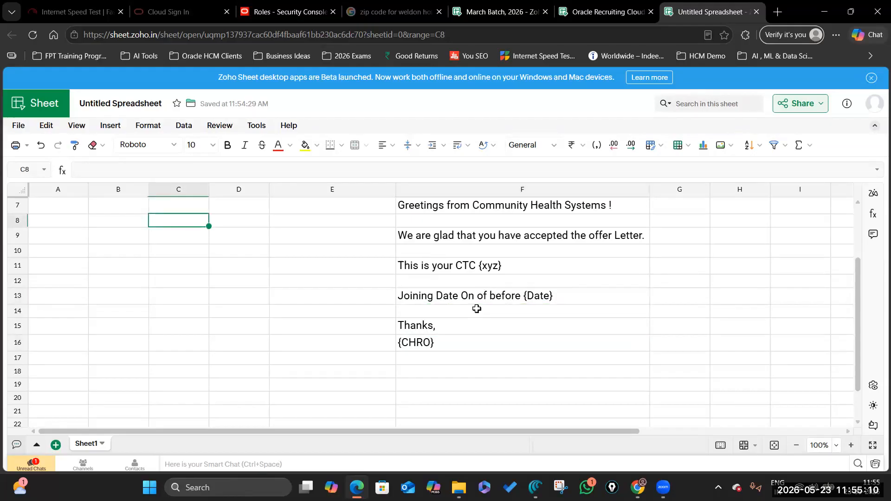
click(538, 296)
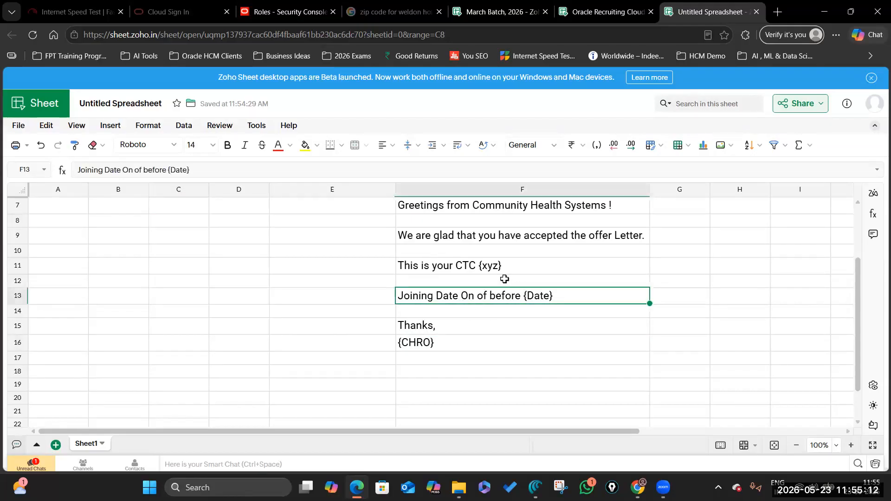
Step: Insert "Candidate" before "Name" in the greeting placeholder in cell F5, making it "Hello {Candidate Name},"
scroll(459, 265, up, 2)
click(438, 234)
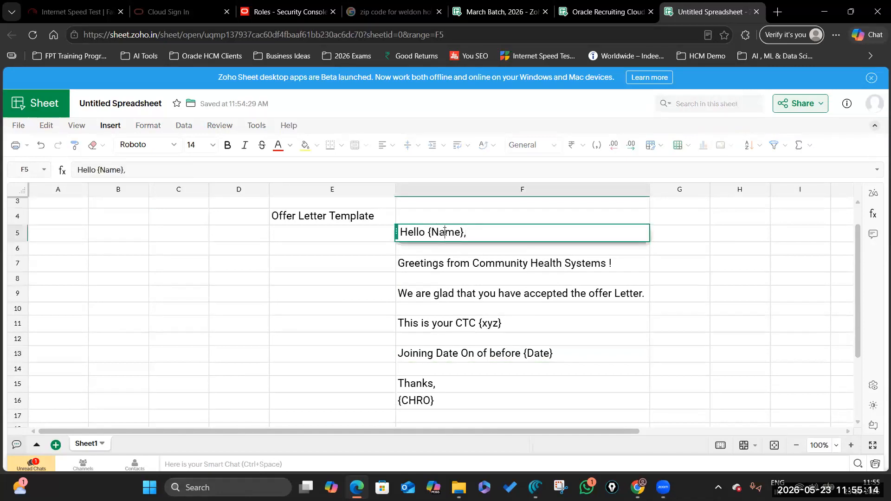
double_click(437, 232)
click(432, 231)
text(Candidate)
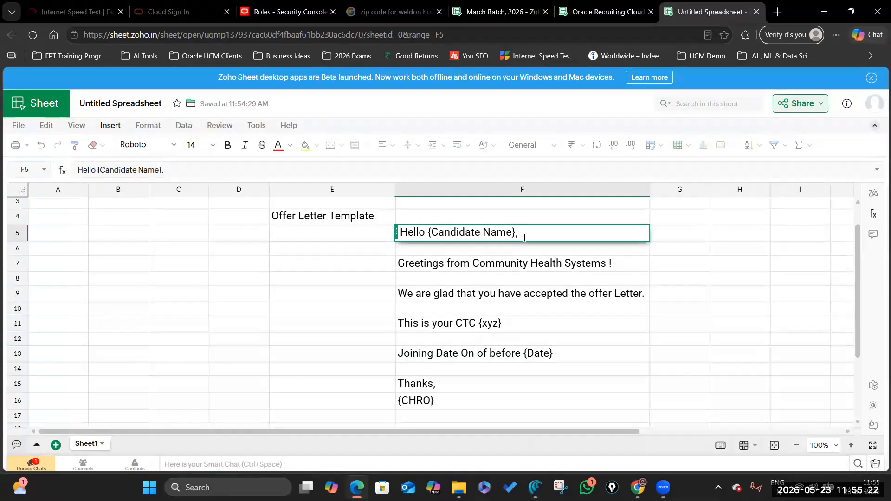
click(649, 263)
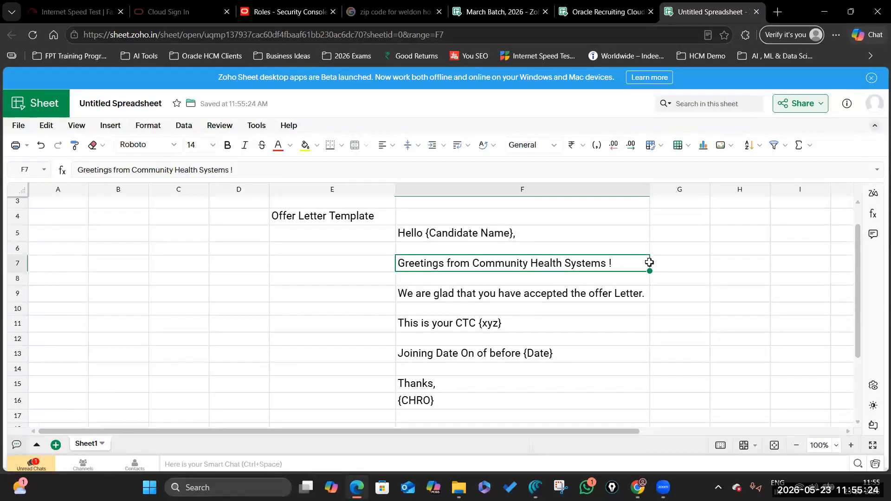
Step: Apply all borders to the offer letter template range E4:F16 and select cell E21 below it
click(436, 297)
click(433, 323)
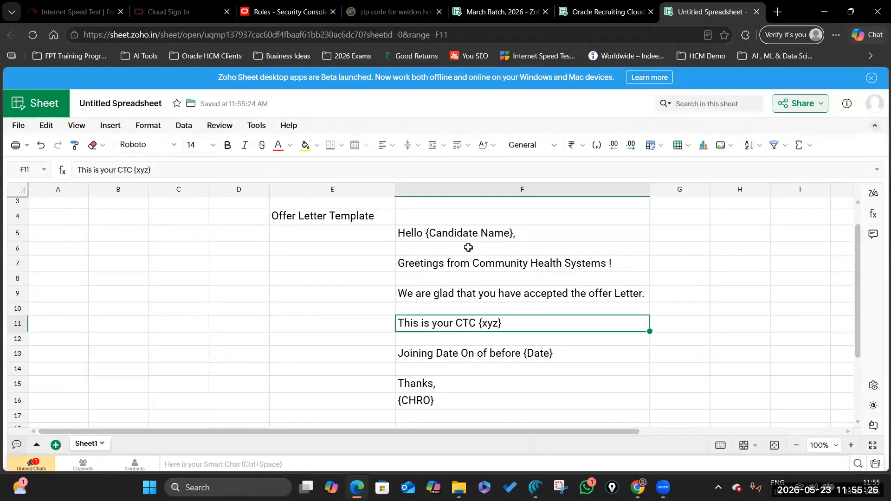
drag(260, 211, 668, 398)
click(592, 372)
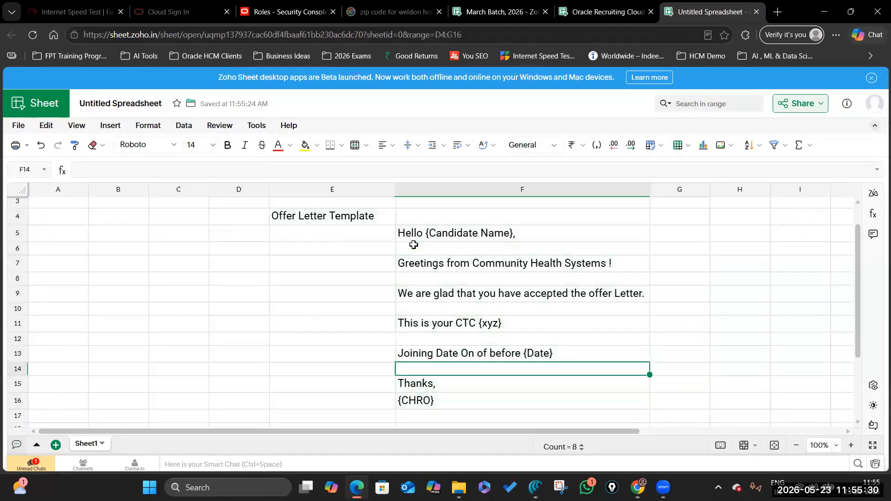
drag(292, 213, 577, 406)
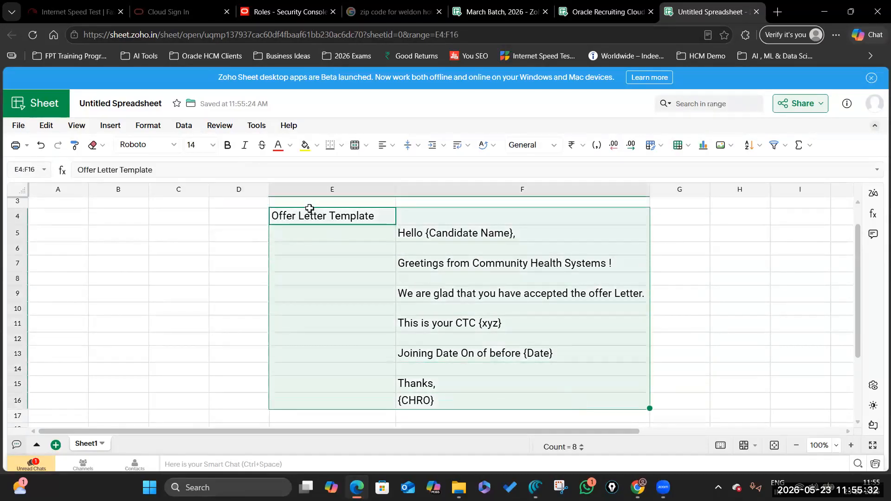
click(341, 145)
click(309, 218)
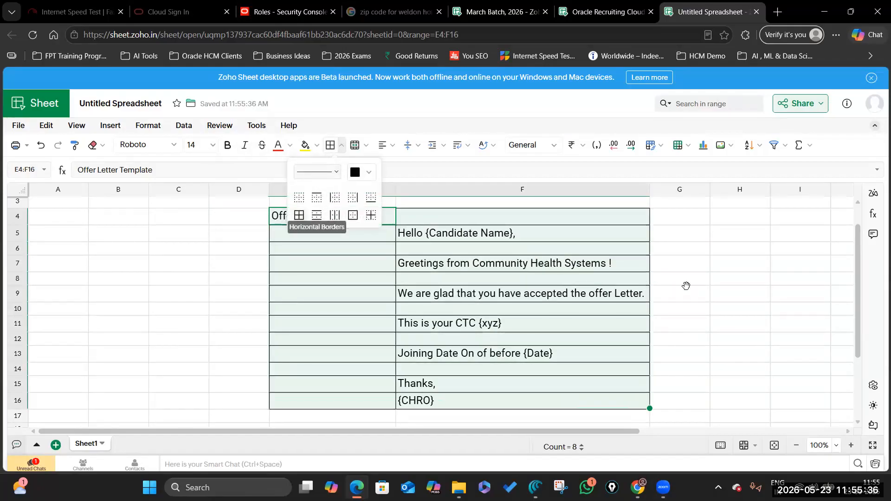
click(686, 284)
scroll(682, 287, down, 4)
click(358, 297)
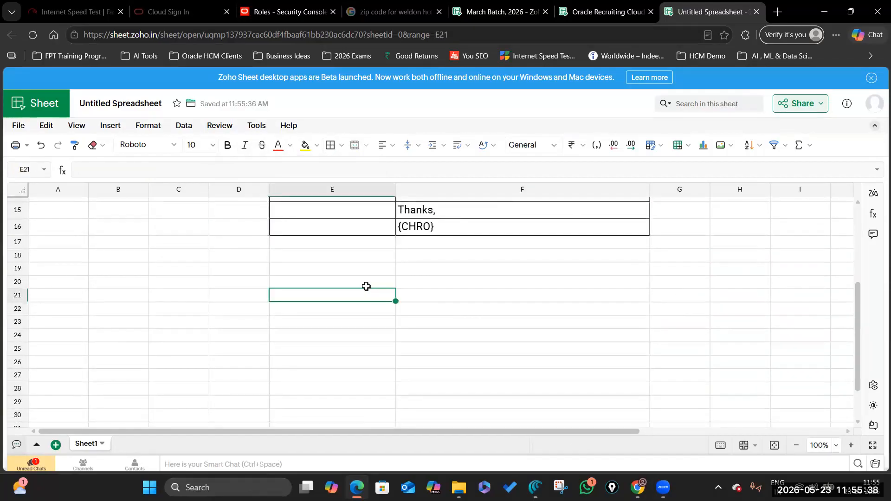
Step: Enter the heading "Job Requisition Template" in cell E21 of the spreadsheet
text(Job Requisition Templat)
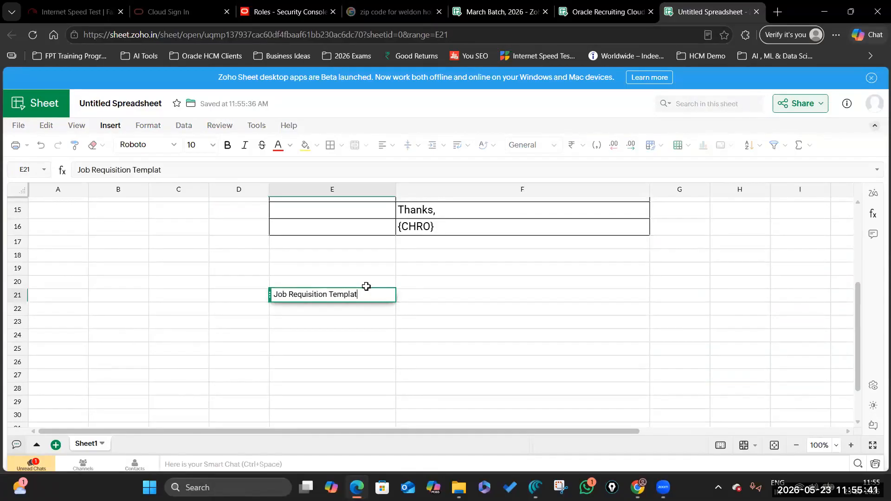
text(e)
click(448, 297)
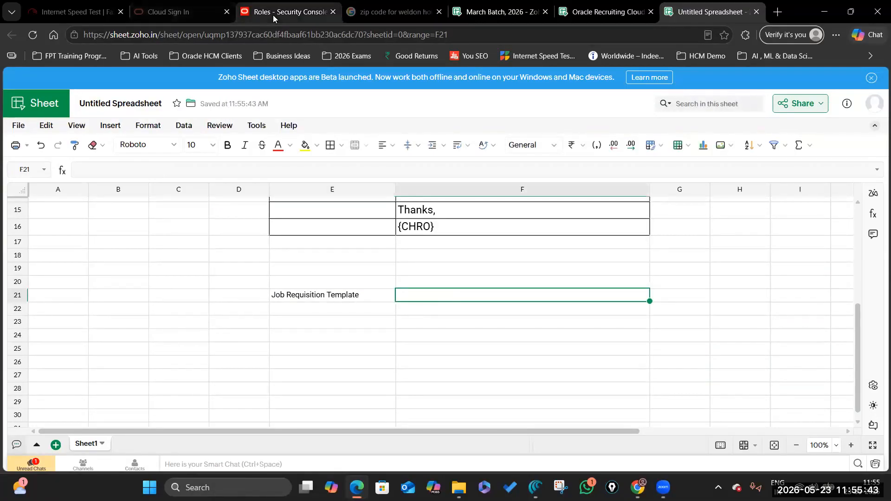
Step: Switch to the Job Requisition Templates page in Oracle Fusion Cloud and start creating a standalone template
click(290, 12)
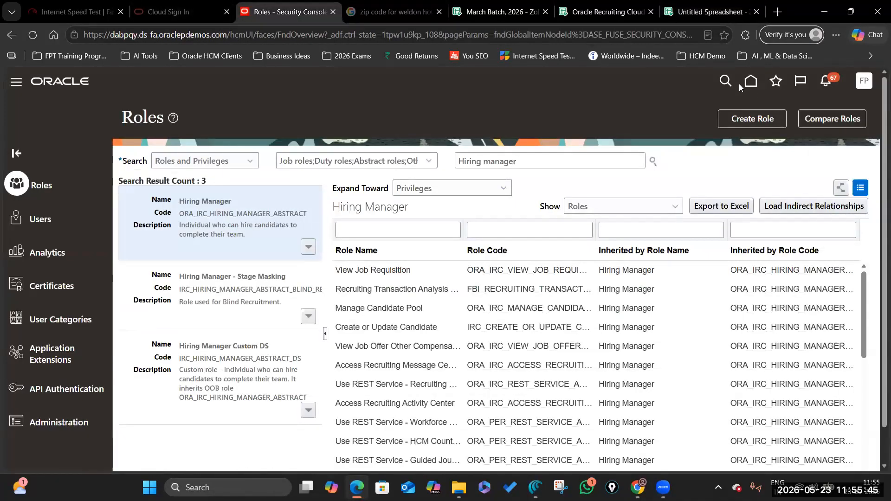
key(alt+Tab)
key(alt+Tab)
key(alt+Tab)
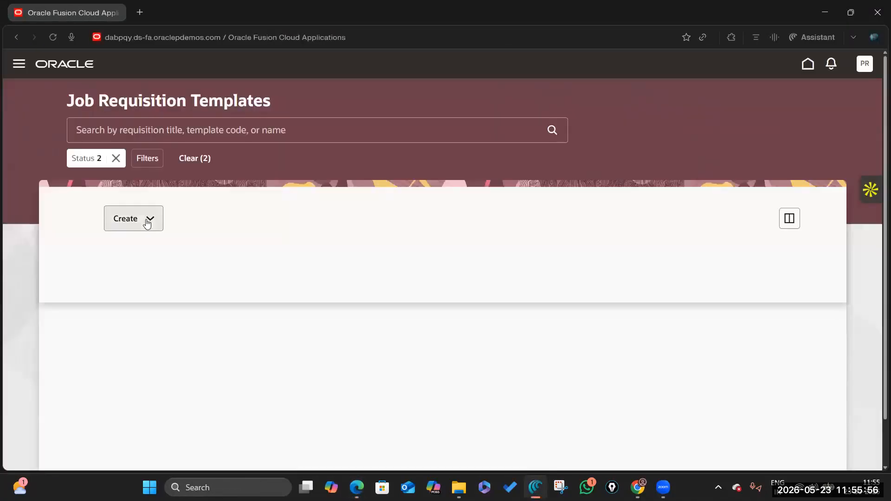
click(147, 221)
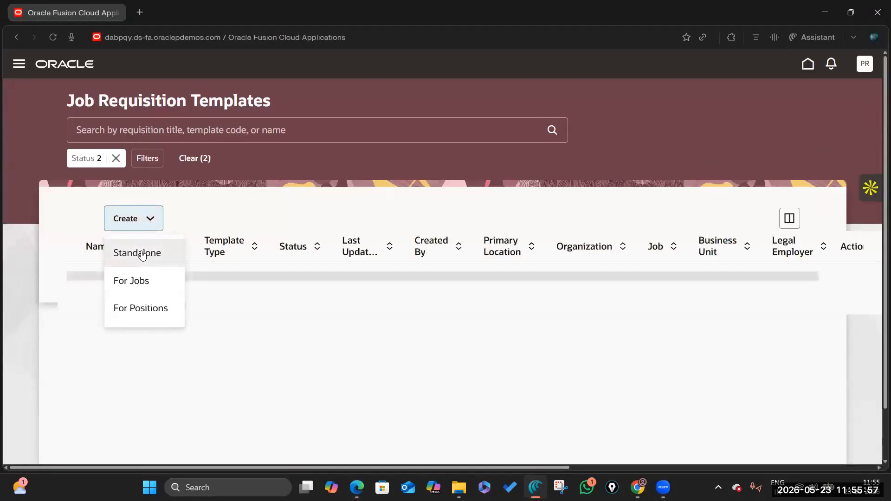
click(142, 255)
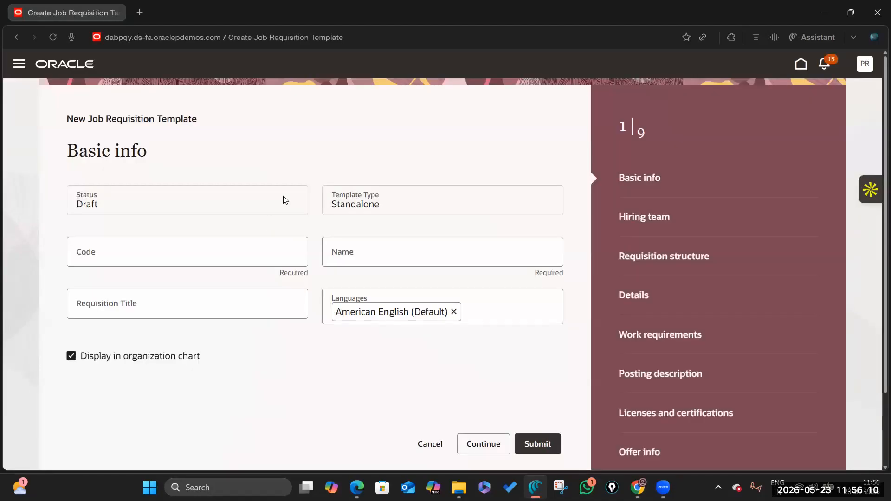
Step: Fill in the basic info with code OHC, name "Oracle HCM Consultant JRT" and requisition title "Oracle HCM Consultant", and continue to Hiring team
click(117, 249)
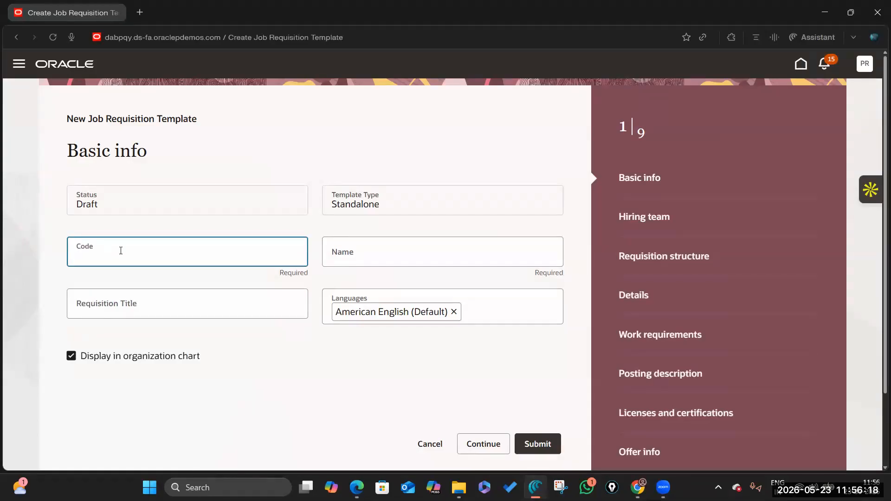
text(OHC)
click(374, 254)
text(Orac)
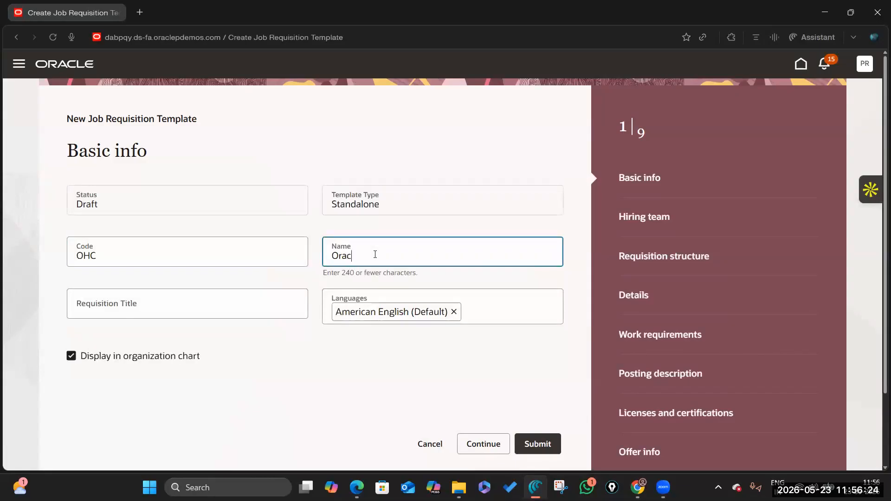
text(le HCM Consultant JRT)
click(189, 308)
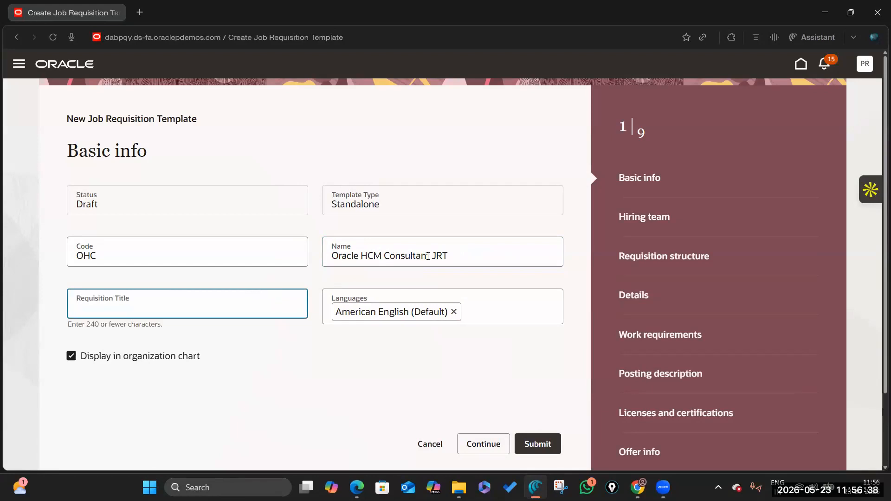
text(Oracle HCM Consultant)
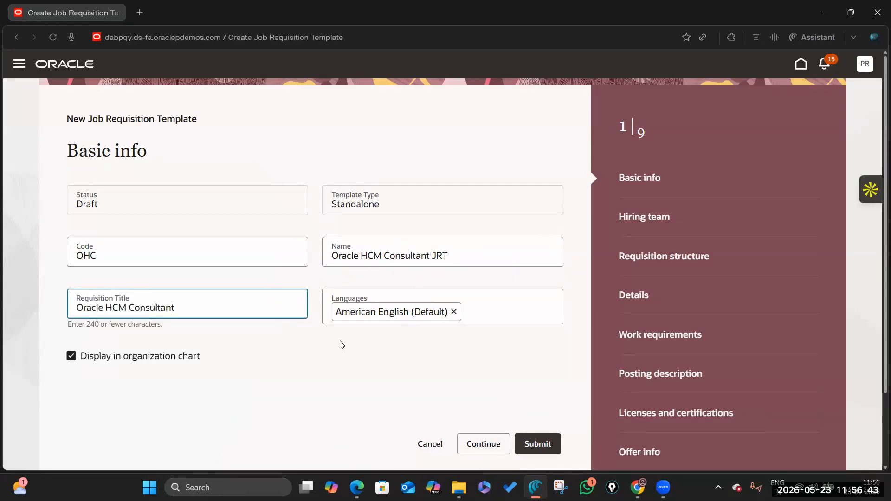
scroll(352, 371, down, 3)
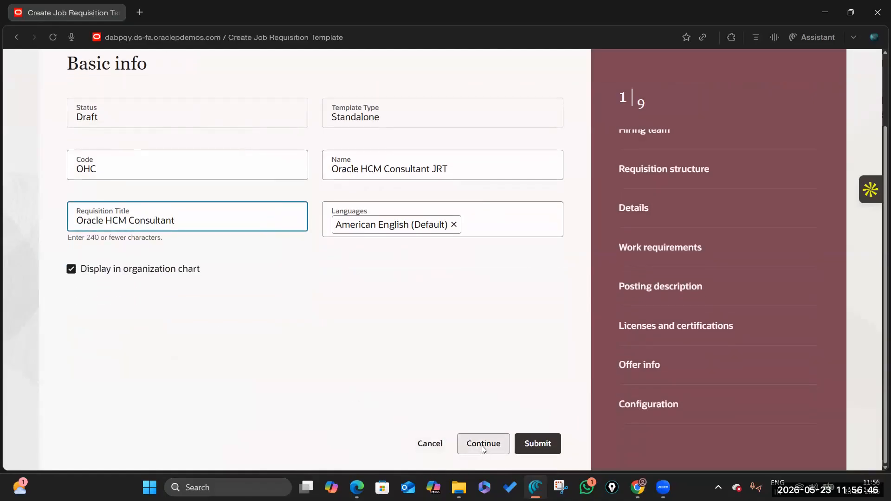
click(483, 447)
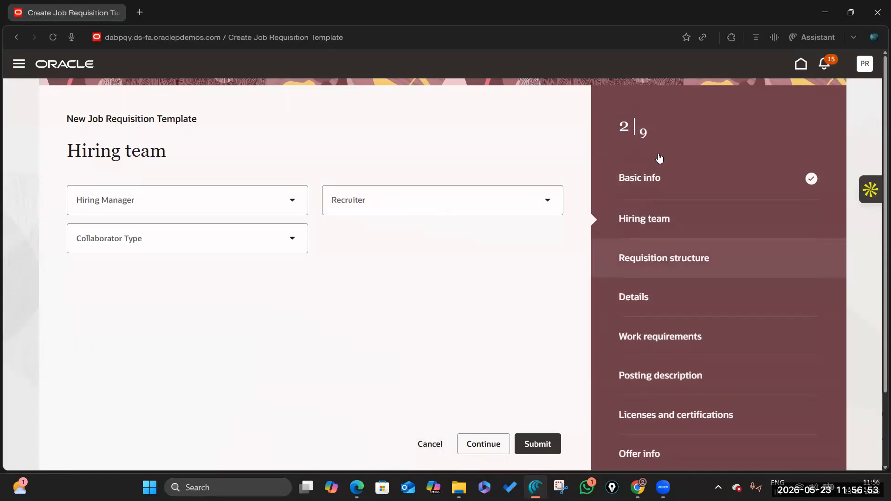
Step: Copy the requisition title into spreadsheet cell F23 and enter "Hiring Team" in E24, returning to the template's Hiring team section
click(660, 181)
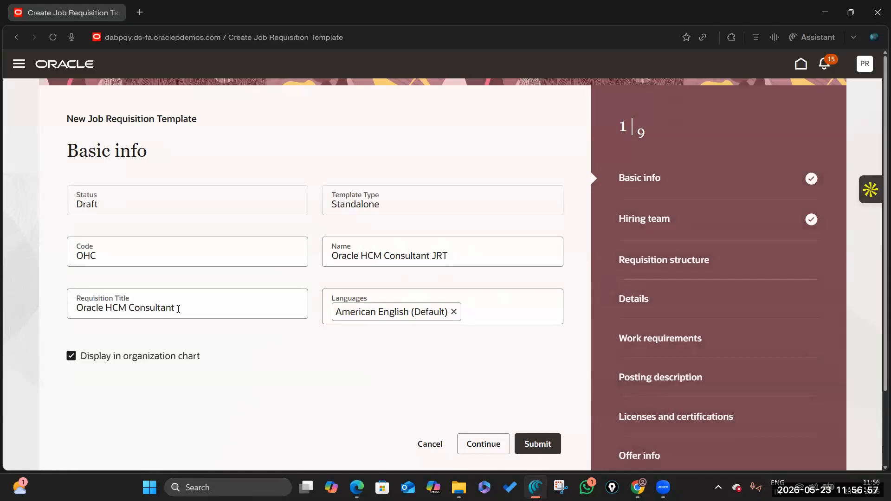
drag(178, 309, 64, 310)
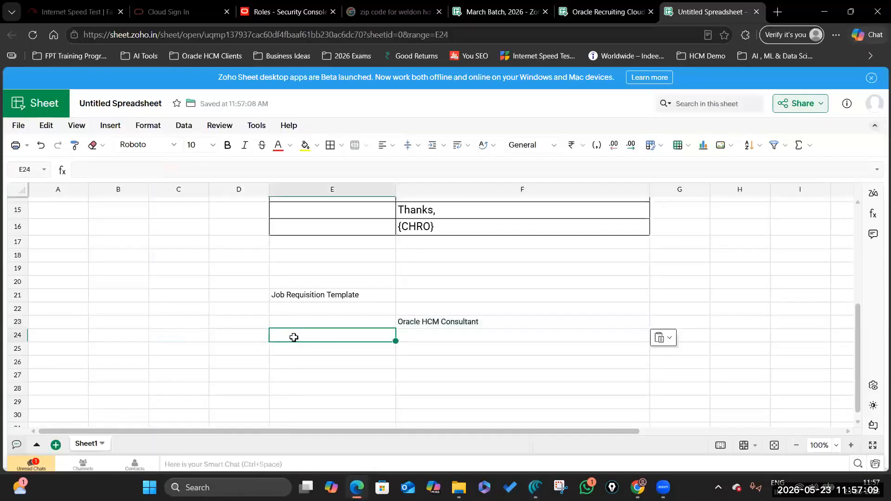
text(Hiri)
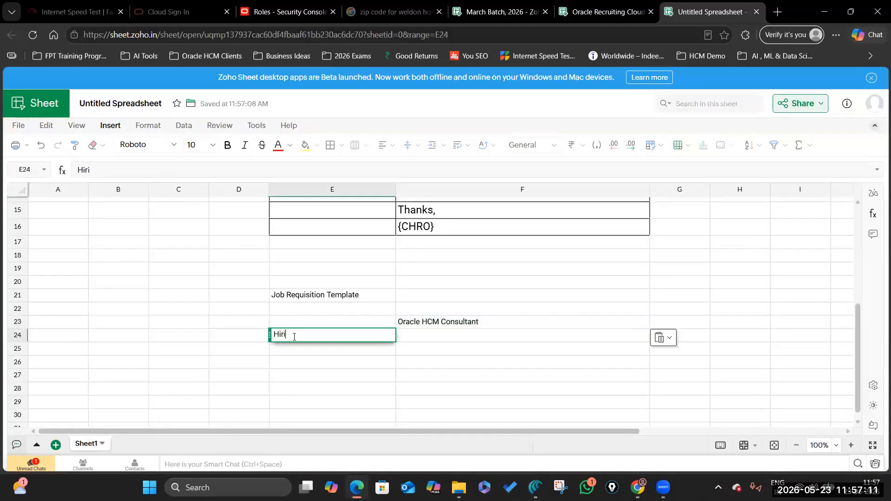
text(ng Team)
click(453, 339)
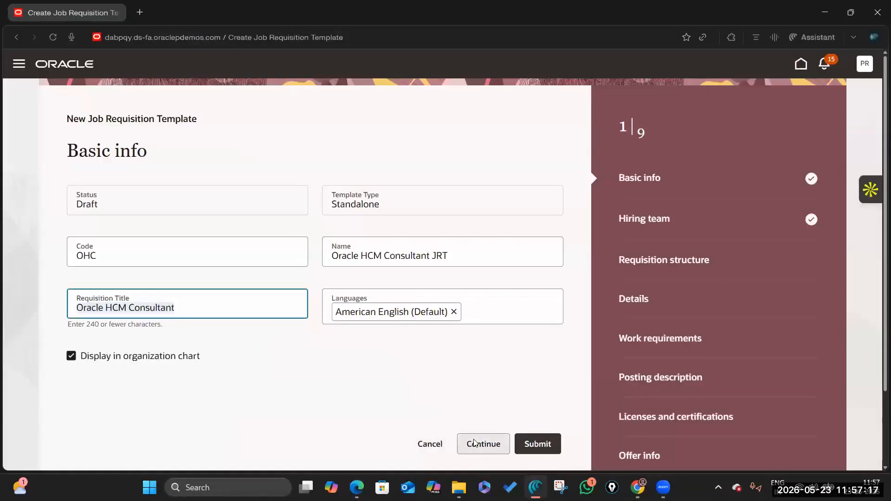
click(474, 443)
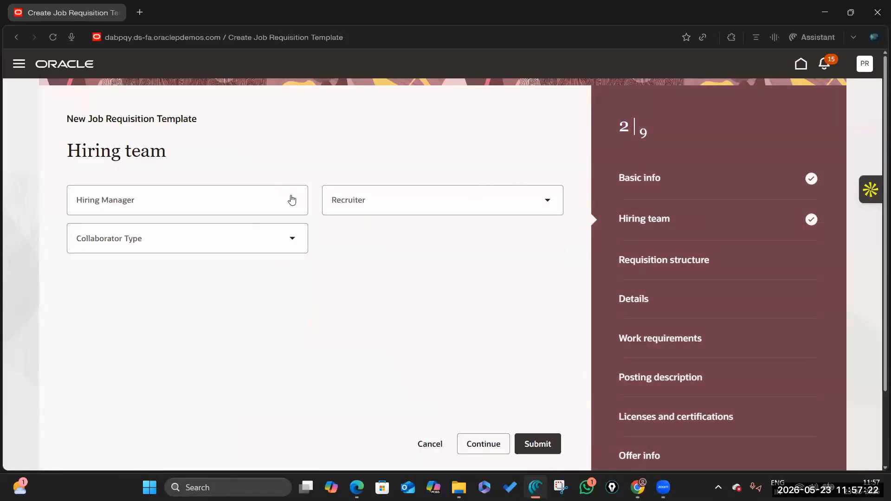
click(242, 197)
text(Pra)
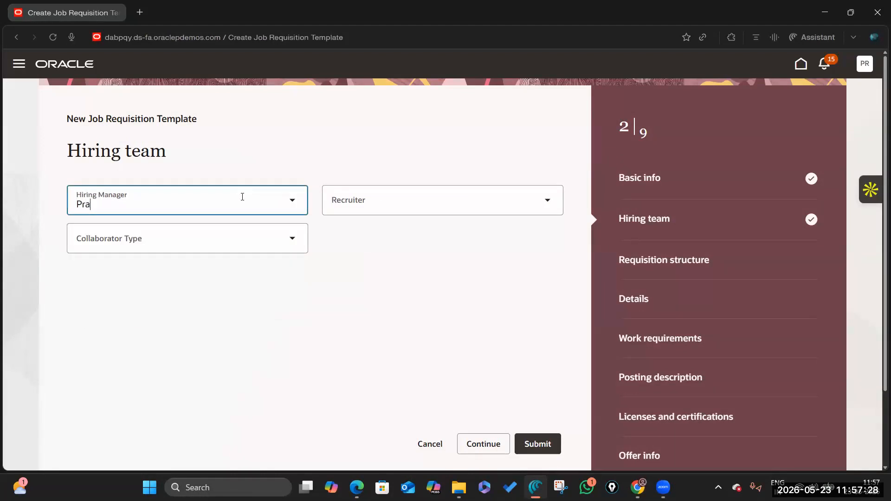
text(ve)
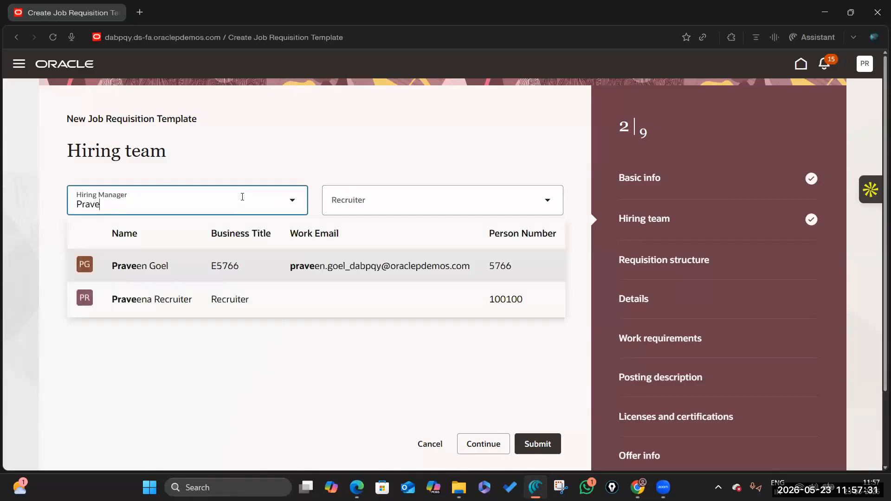
click(227, 298)
drag(267, 201, 53, 199)
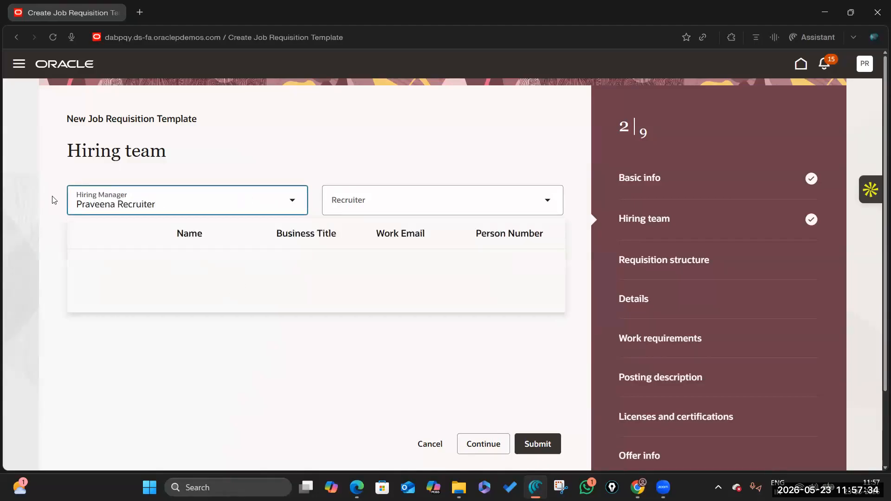
key(BackSpace)
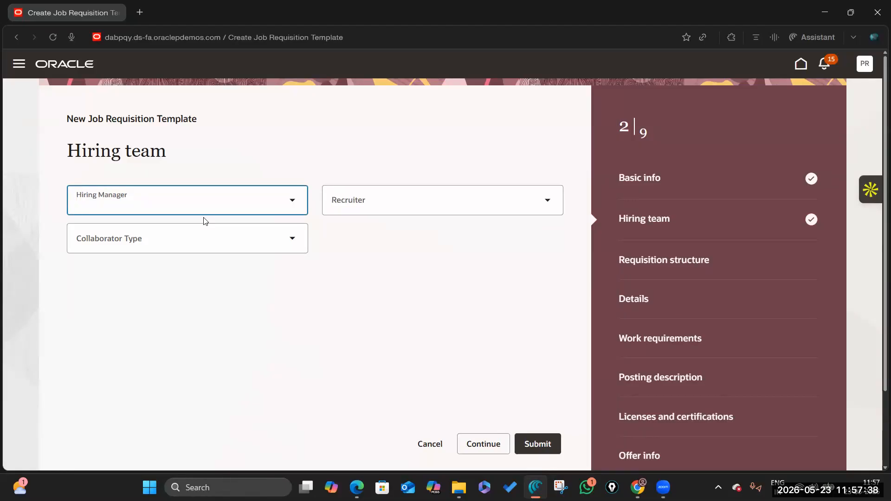
Step: Assign the hiring manager and select the person with the business title Recruiter as the template's recruiter
text(Curtis)
click(224, 270)
click(386, 199)
text(Pra)
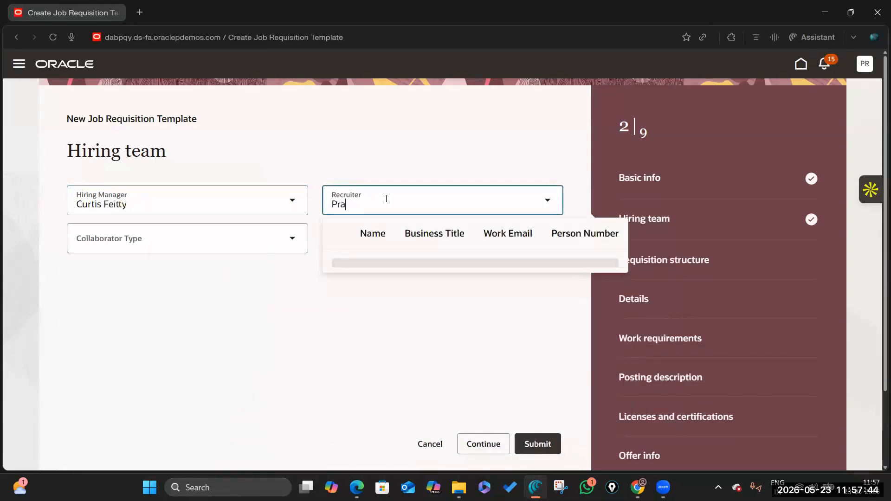
text(veena)
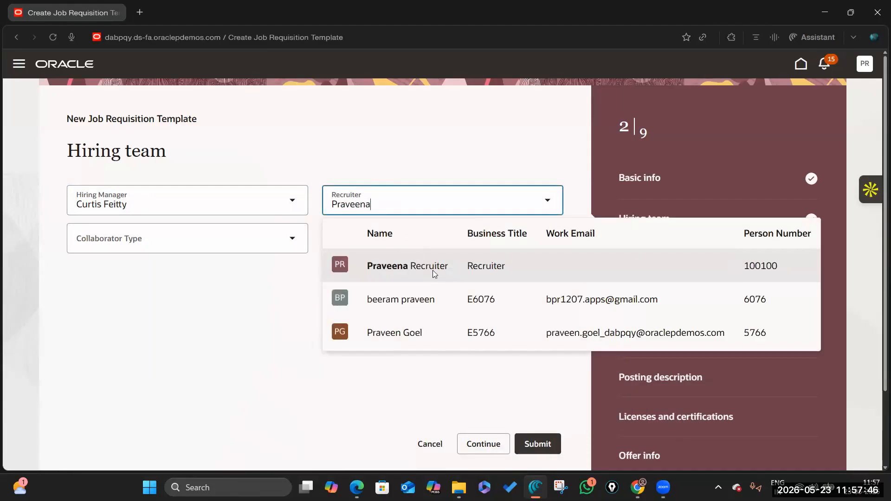
click(432, 270)
Step: Add a hiring team member of type Collaborator, choosing the employee titled Director of Benefits
key(Tab)
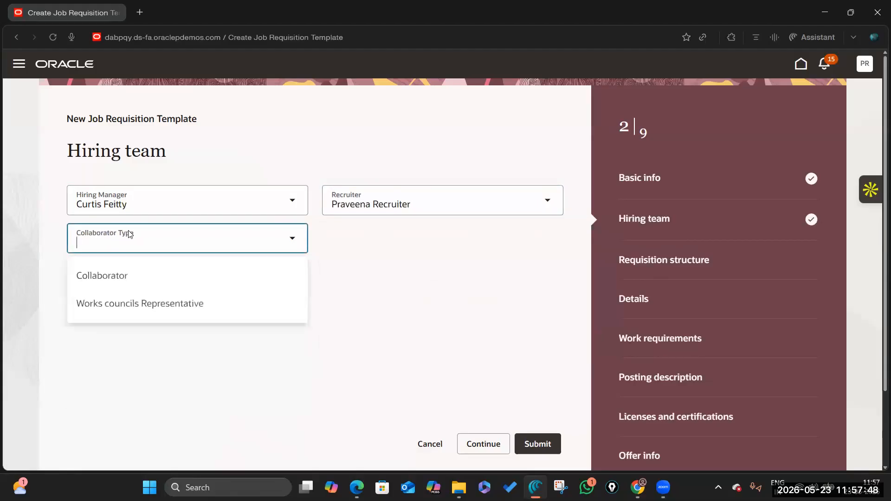
click(128, 275)
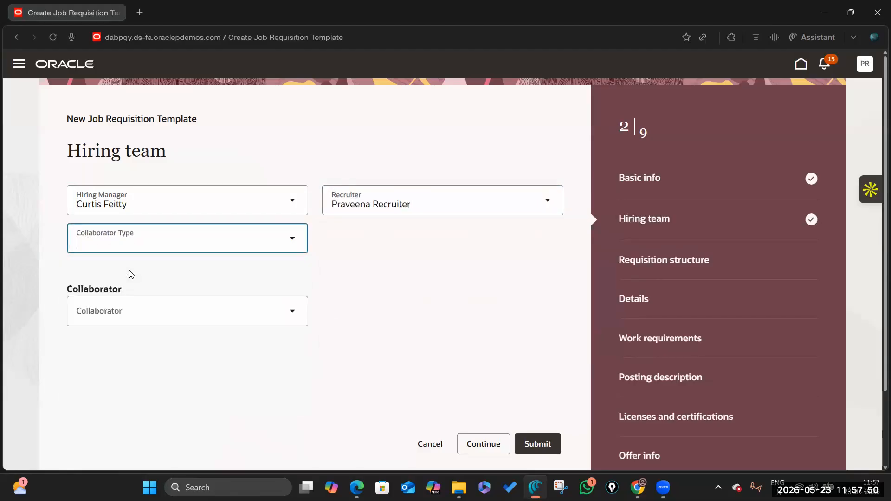
click(129, 312)
text(Mitch B)
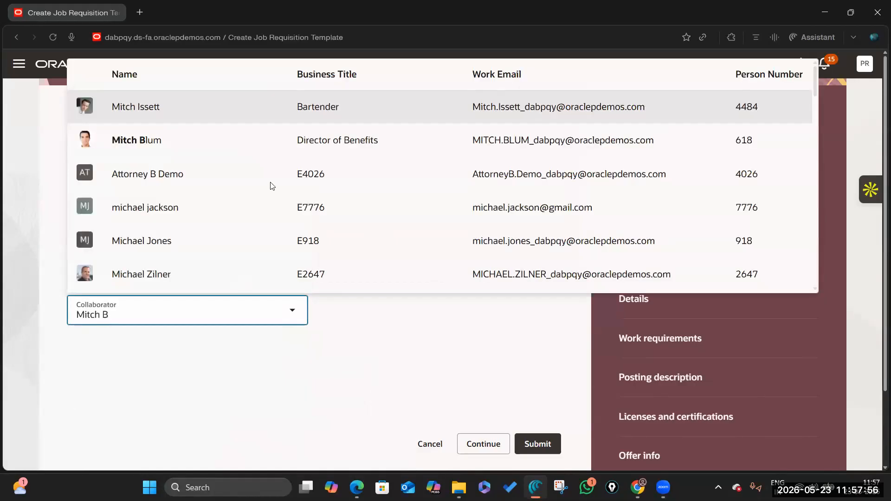
click(235, 148)
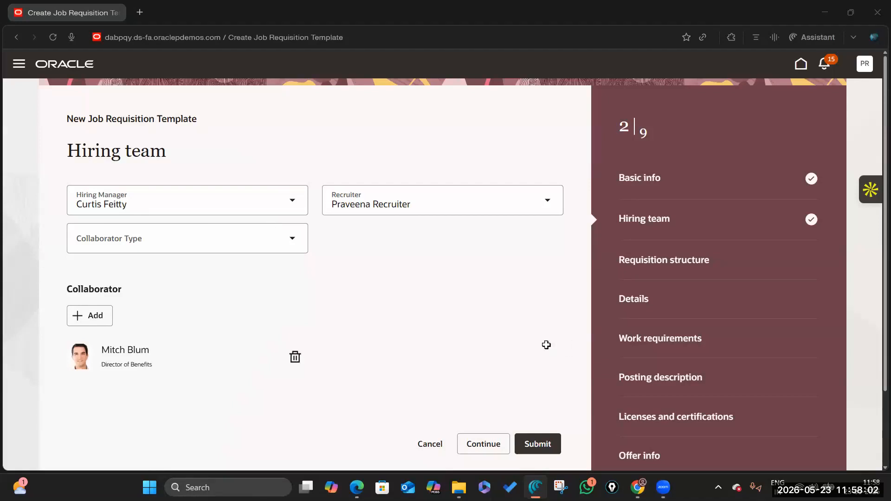
Step: Switch to the spreadsheet, enter the label "Hiring Manager" in E26 and put the hiring manager's full name in F26
key(alt+Tab)
click(339, 361)
text(hirin)
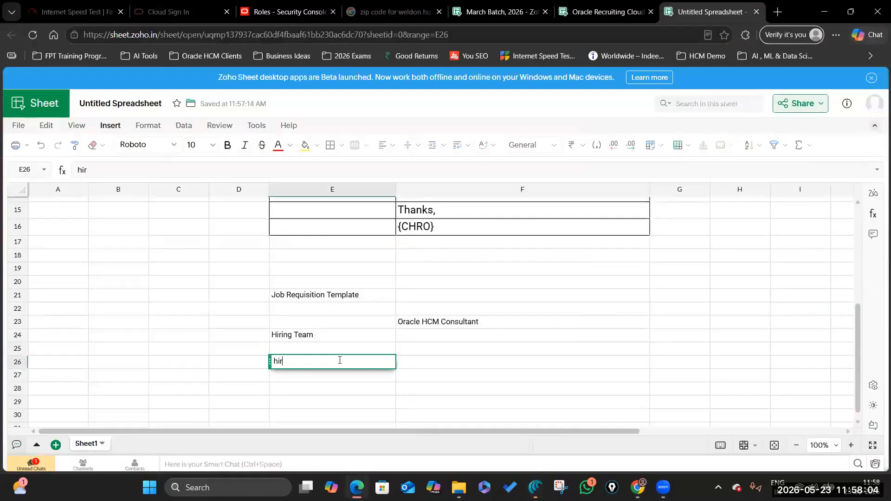
key(BackSpace)
key(BackSpace)
key(BackSpace)
key(BackSpace)
key(BackSpace)
text(Hiring Manager)
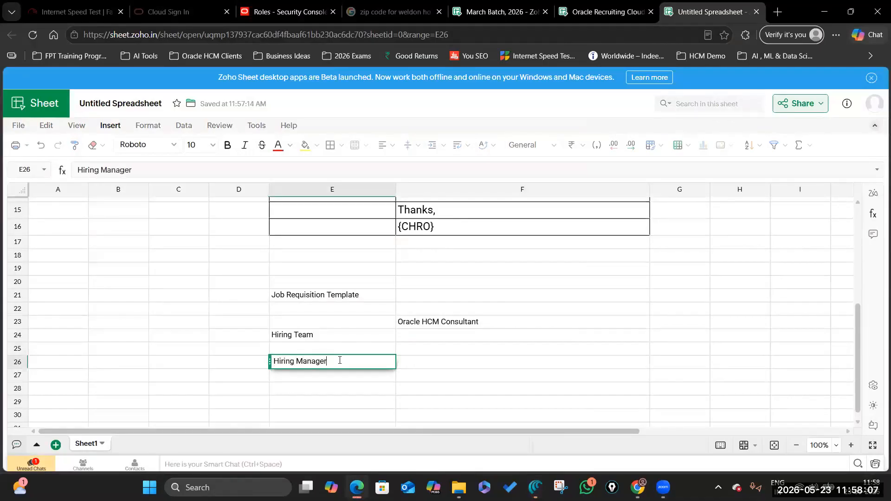
click(438, 361)
text(Curtis Feitty)
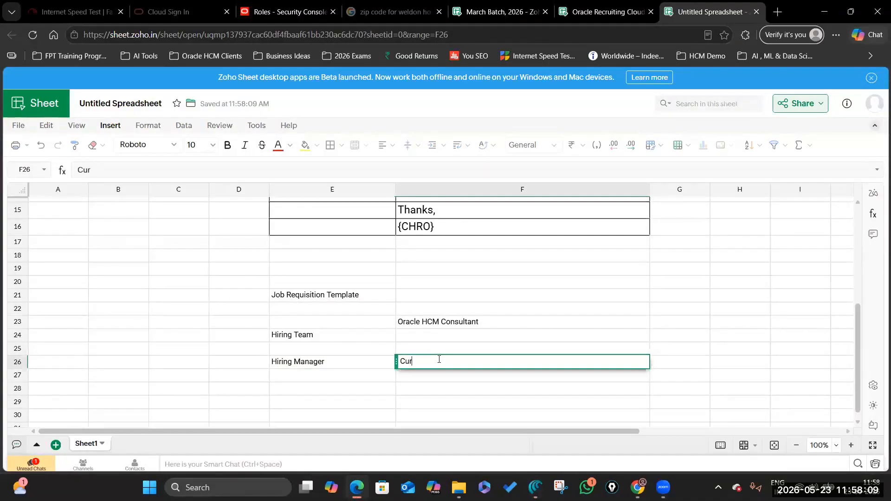
Step: Enter the label "Recruiter" in E27 and the recruiter's first name from the Oracle template in F27
click(349, 374)
text(C)
key(BackSpace)
text(rE)
key(BackSpace)
key(BackSpace)
text(RE)
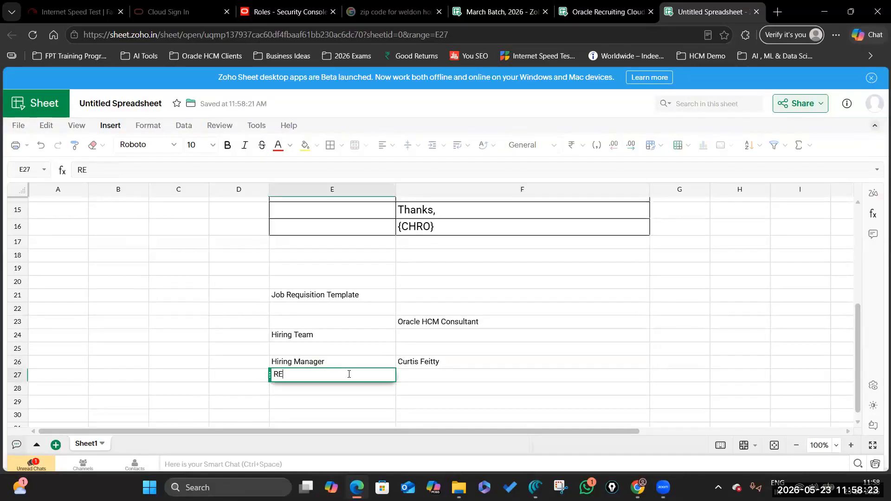
key(BackSpace)
text(r)
key(BackSpace)
text(ecruiter)
click(412, 372)
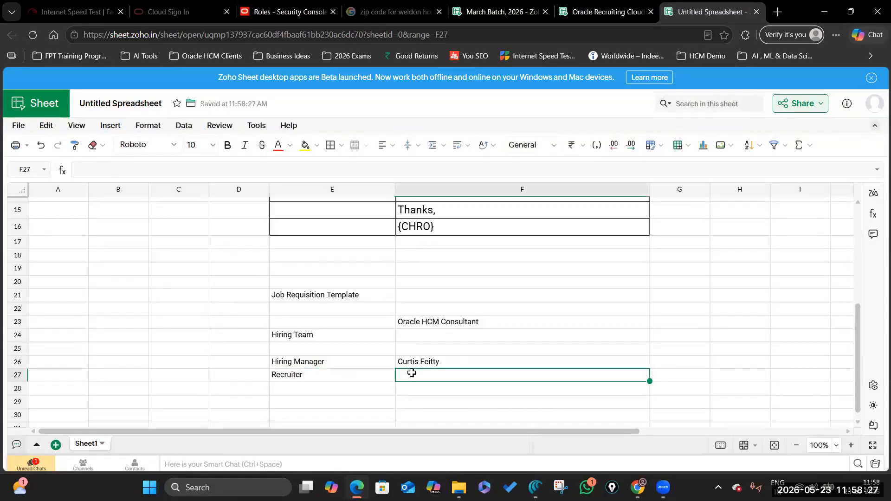
key(alt+Tab)
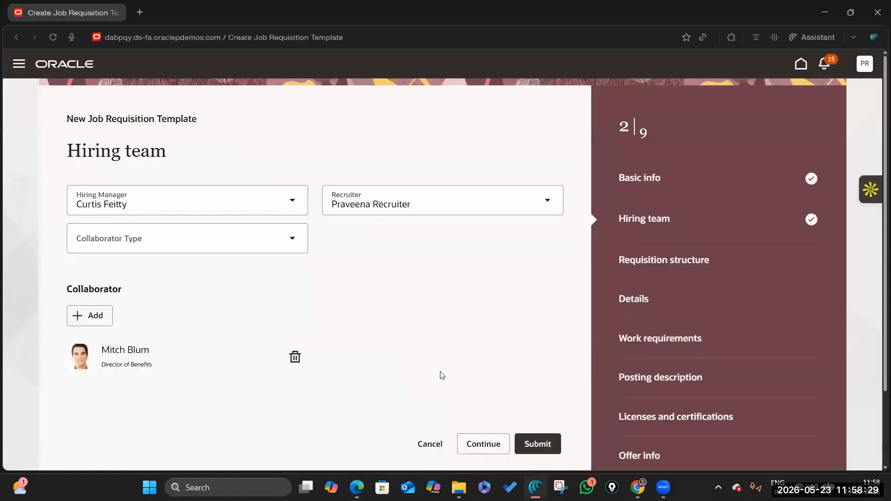
key(alt+Tab)
text(Praveena)
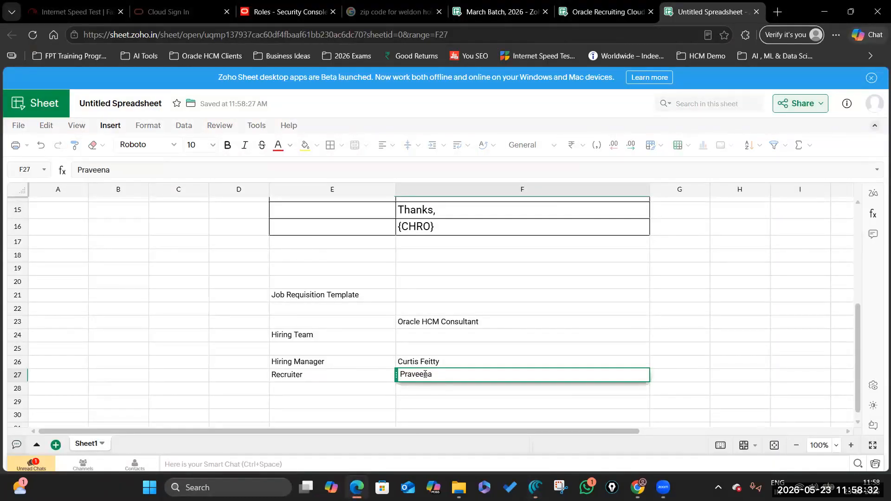
click(311, 385)
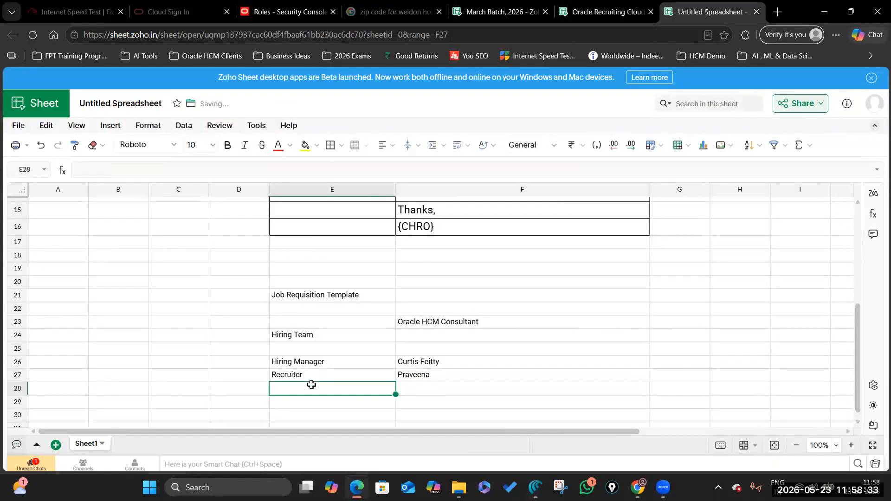
Step: Enter the label "Collaborator" in E28 and the collaborator's full name in F28
text(Collaborate)
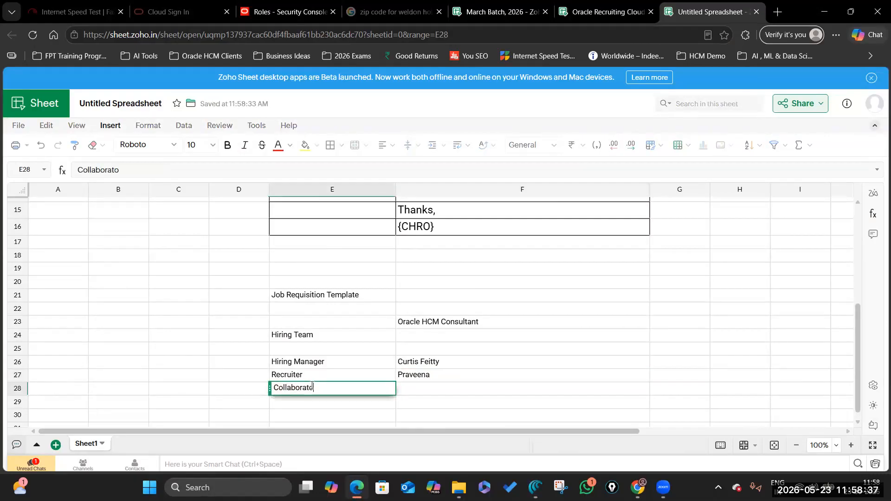
click(419, 391)
text(Mi)
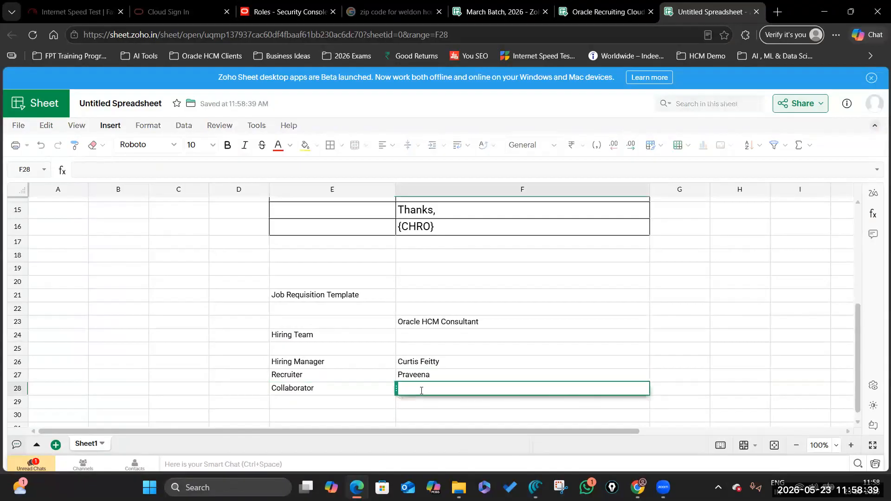
text(tch Blum)
scroll(702, 290, down, 3)
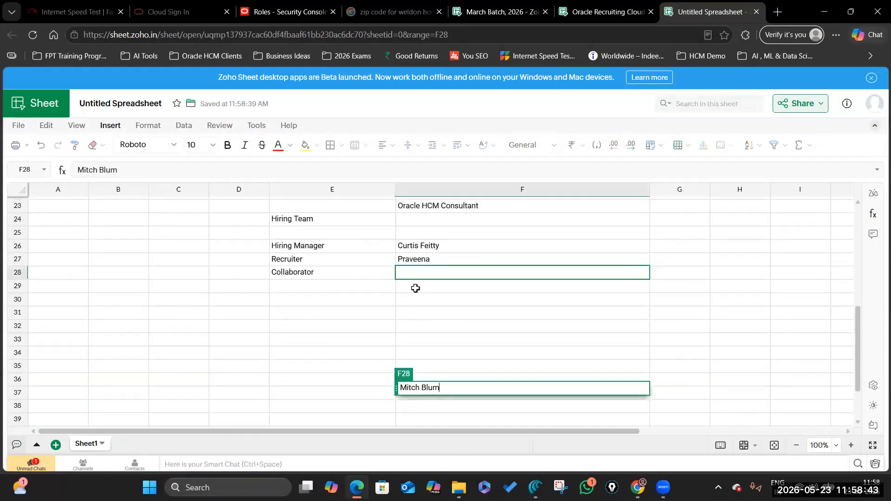
click(678, 285)
scroll(579, 269, up, 3)
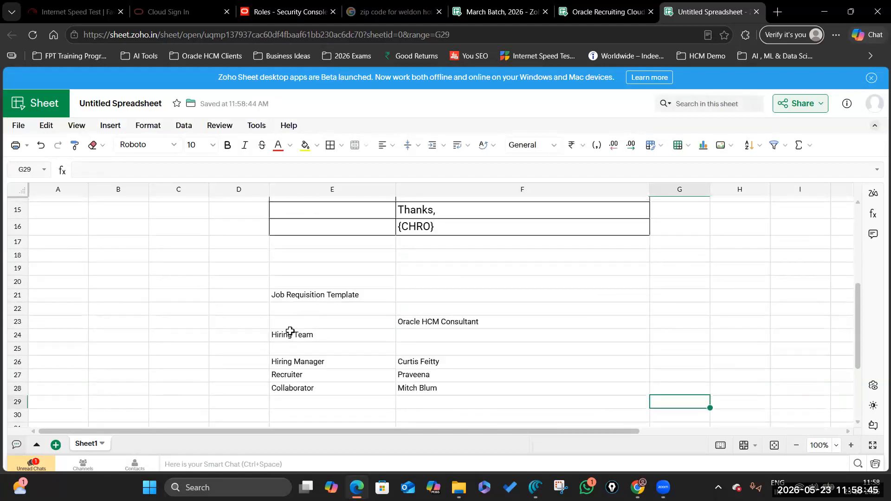
Step: Review the Job Requisition Template notes in rows 20 to 30, covering the Oracle HCM Consultant title and the hiring manager, recruiter and collaborator entries
drag(248, 281, 680, 295)
drag(644, 368, 642, 404)
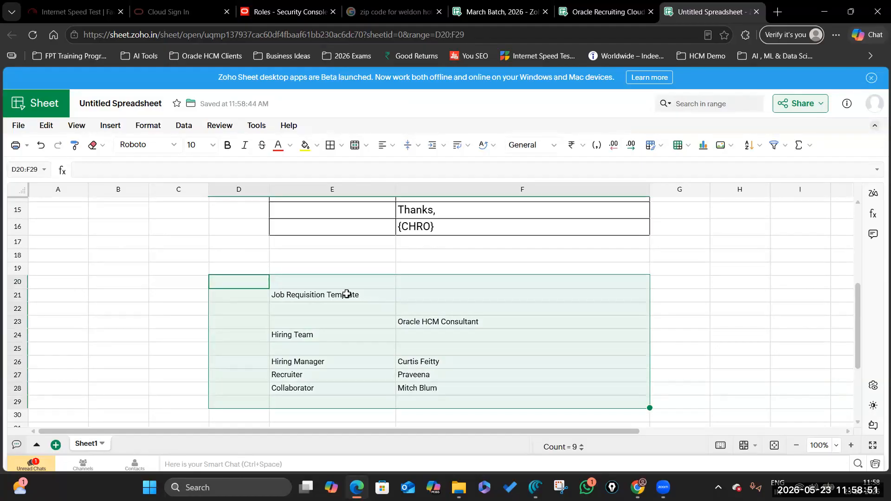
click(329, 363)
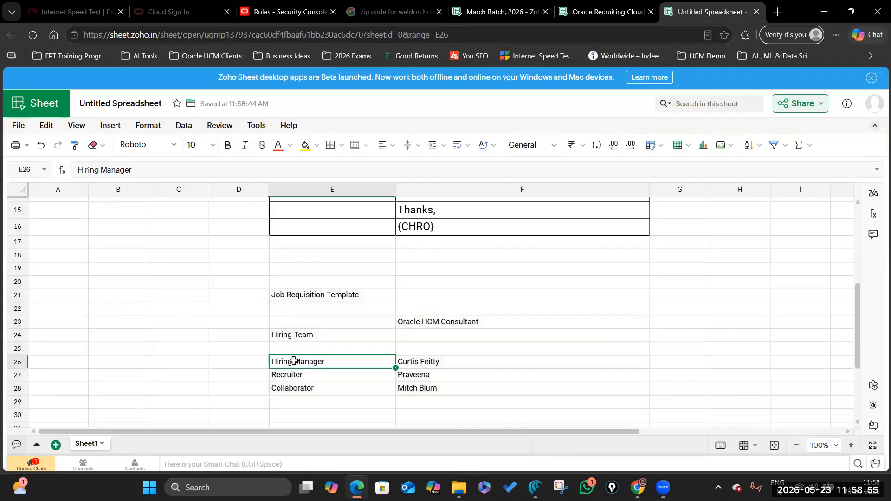
click(487, 322)
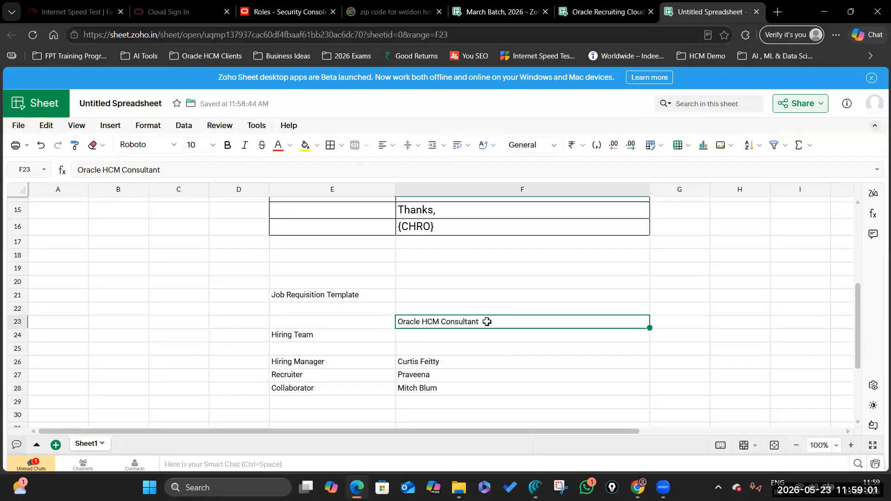
click(330, 292)
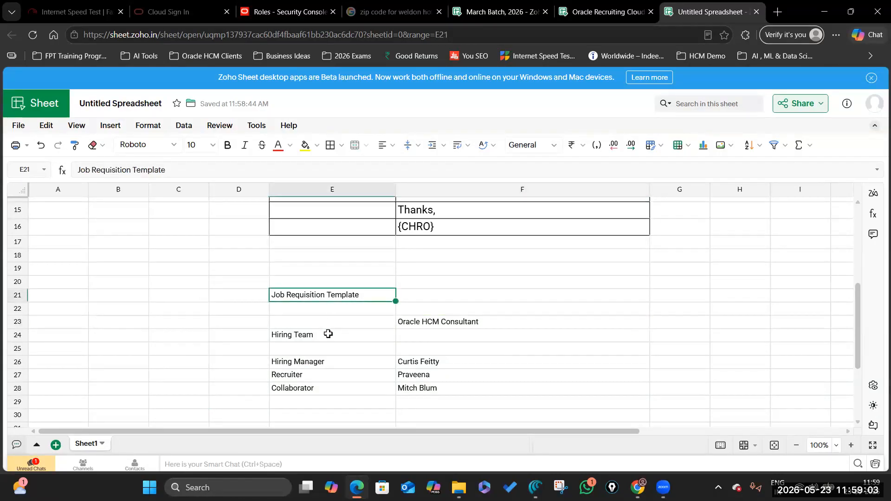
click(324, 361)
click(320, 374)
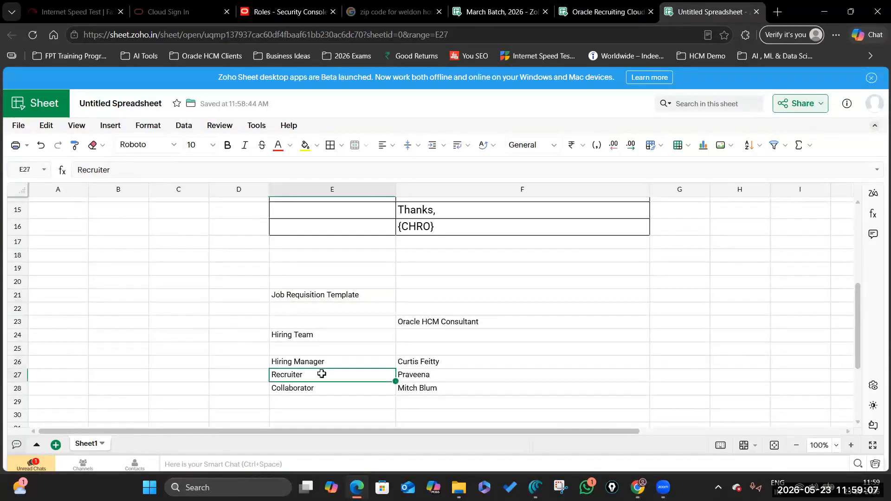
click(331, 389)
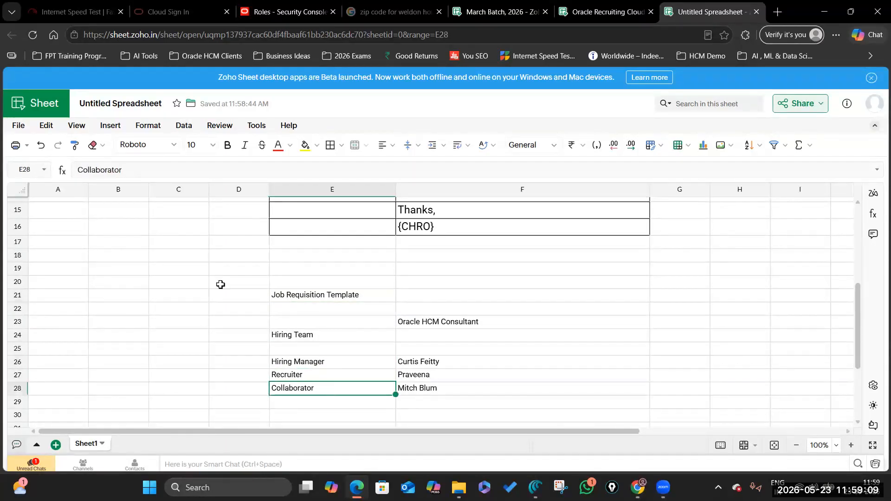
drag(220, 284, 661, 311)
click(661, 310)
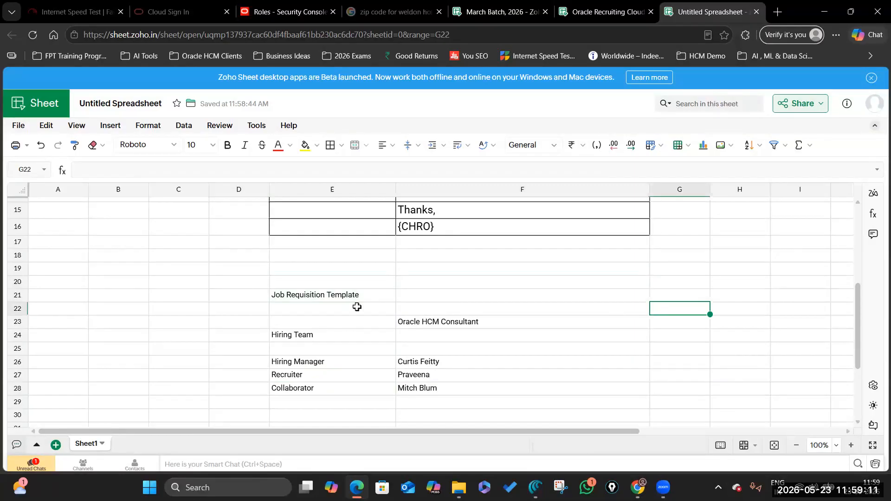
drag(245, 285, 648, 404)
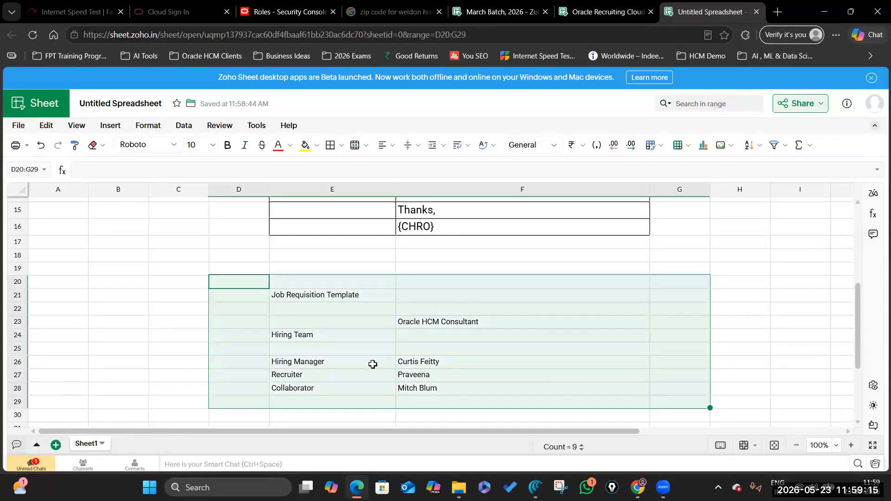
click(311, 360)
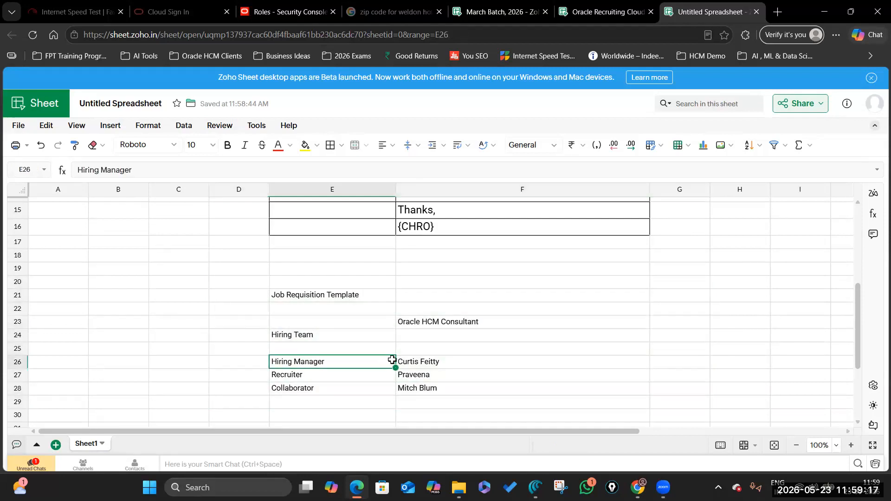
click(410, 361)
click(329, 371)
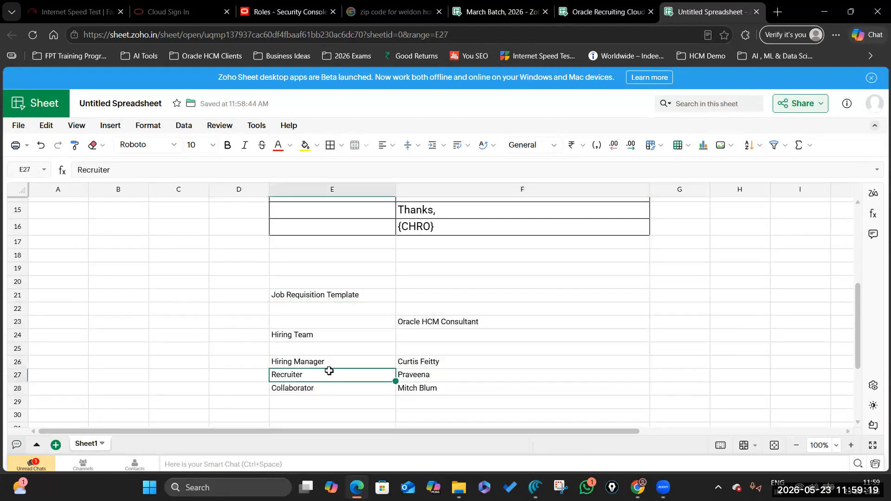
click(459, 363)
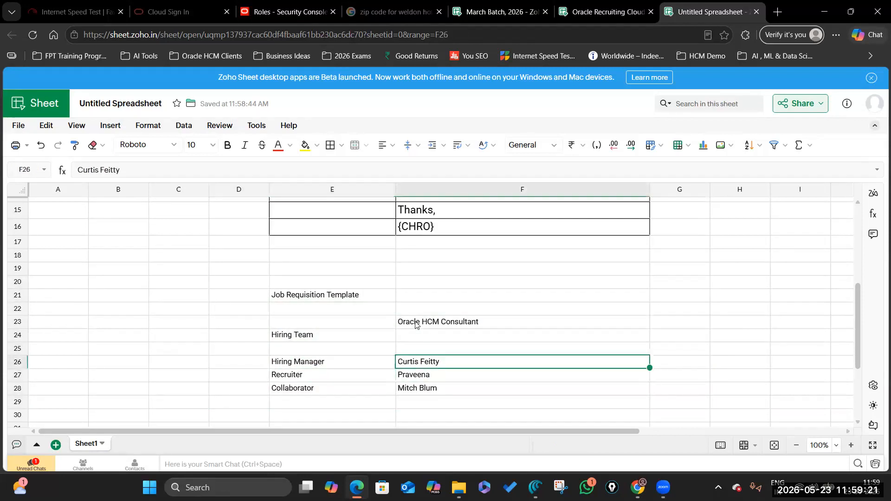
click(455, 323)
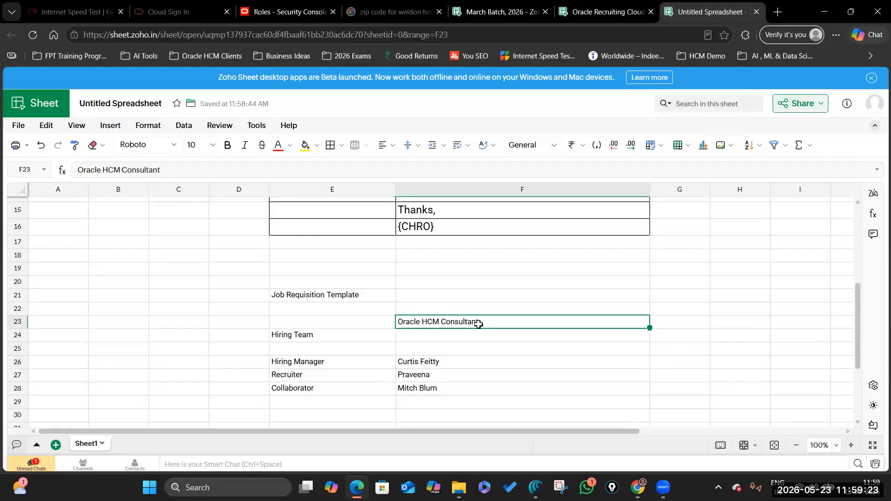
click(659, 325)
drag(241, 285, 676, 411)
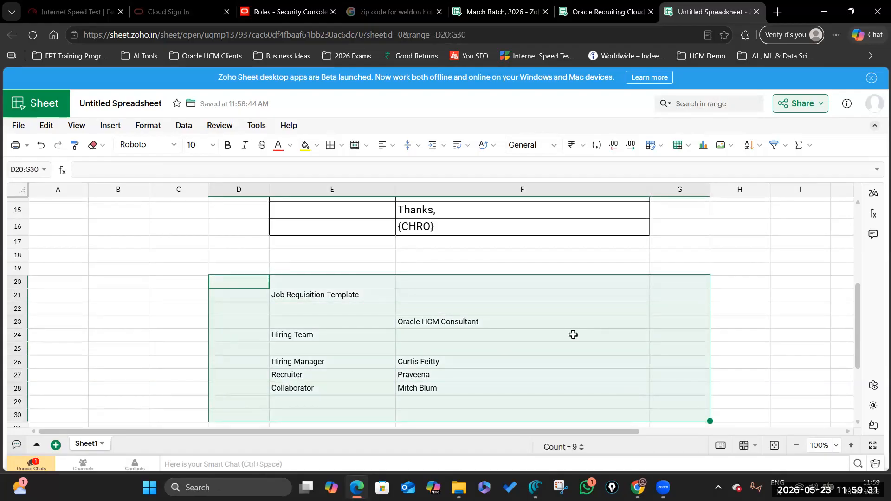
click(359, 294)
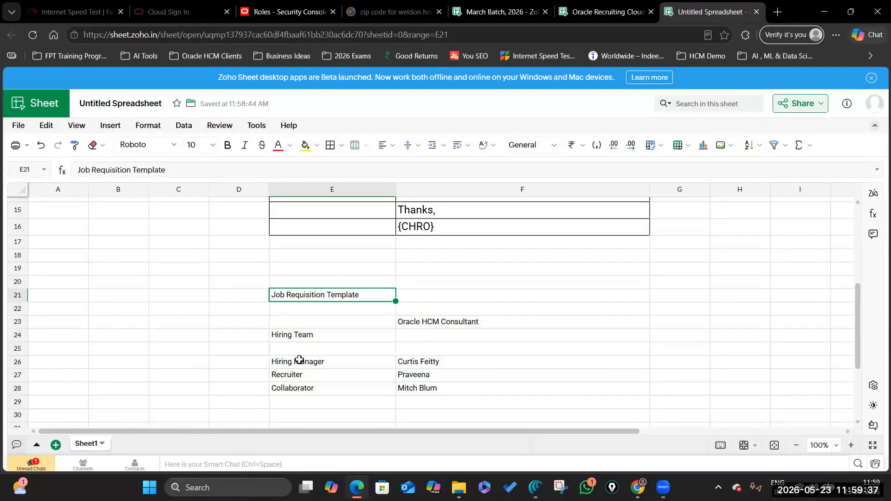
drag(299, 359, 451, 385)
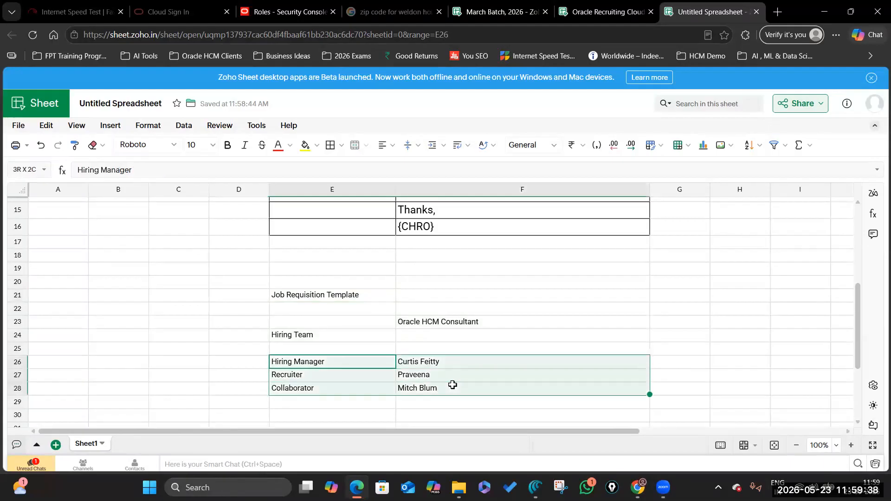
click(328, 366)
click(327, 378)
click(330, 390)
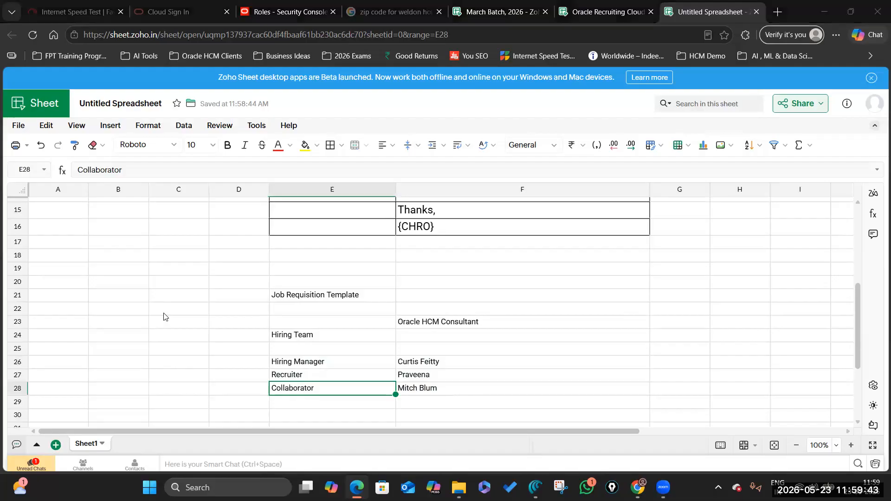
Step: Switch to the Oracle job requisition template, continue from Hiring team to Requisition structure, and set the recruiting type to Professional
key(alt+Tab)
scroll(550, 280, down, 1)
scroll(507, 316, up, 1)
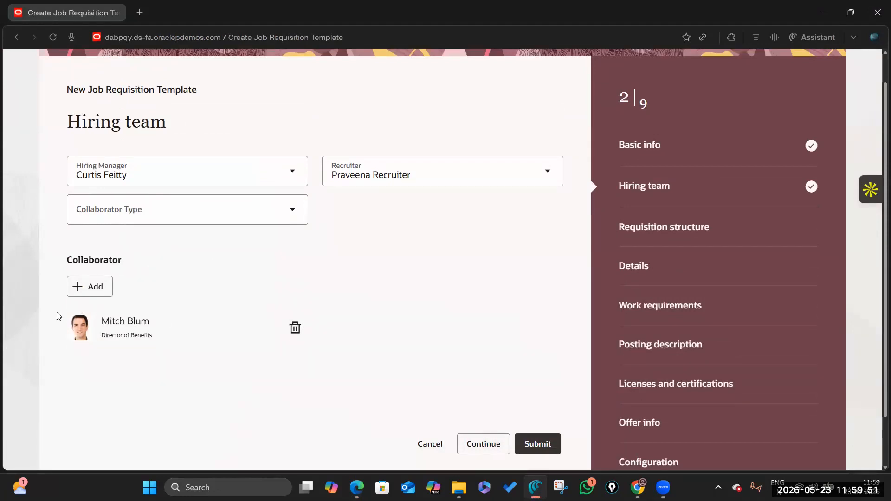
click(483, 444)
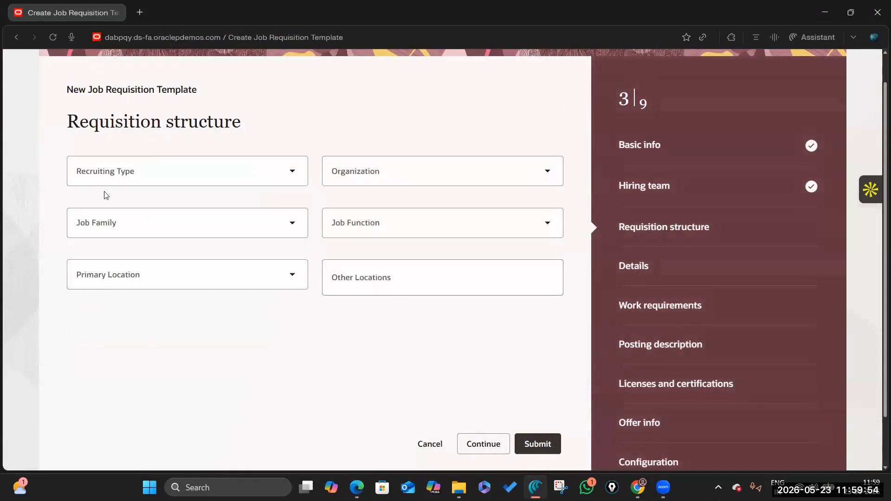
click(289, 172)
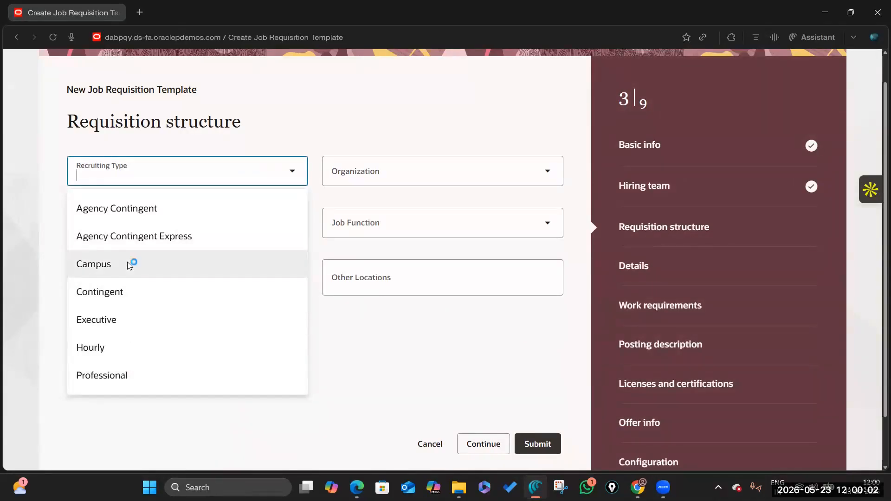
click(136, 379)
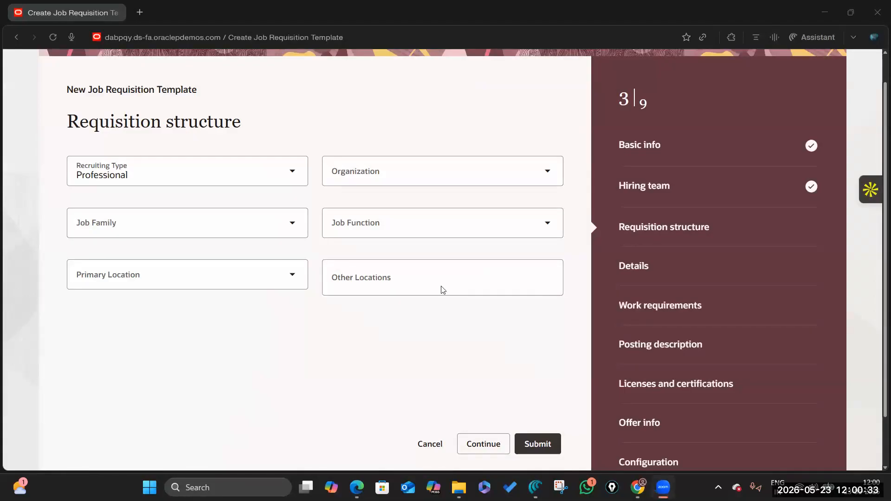
key(alt+Tab)
key(alt+Tab)
key(Escape)
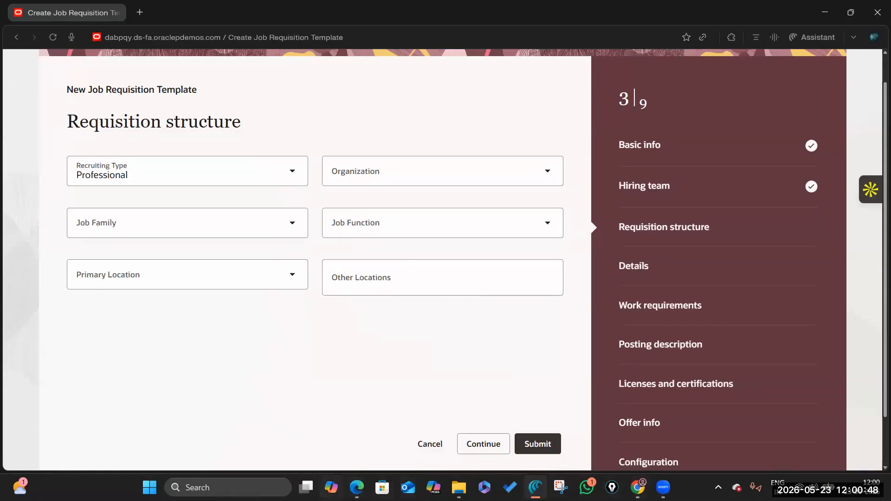
Step: Switch to the Oracle Recruiting Cloud spreadsheet and review the recruiting process steps from ORC roles through converting the pending worker to an employee
key(alt+Tab)
scroll(551, 342, down, 2)
scroll(462, 284, up, 2)
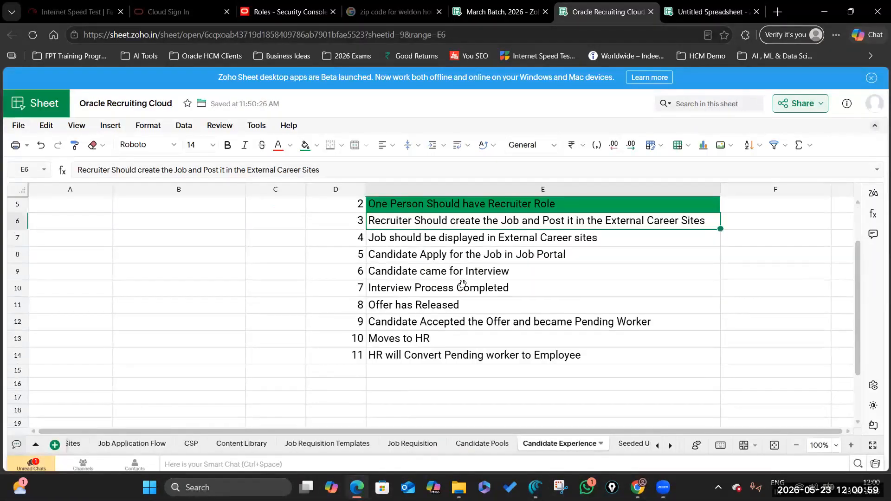
drag(537, 346, 546, 414)
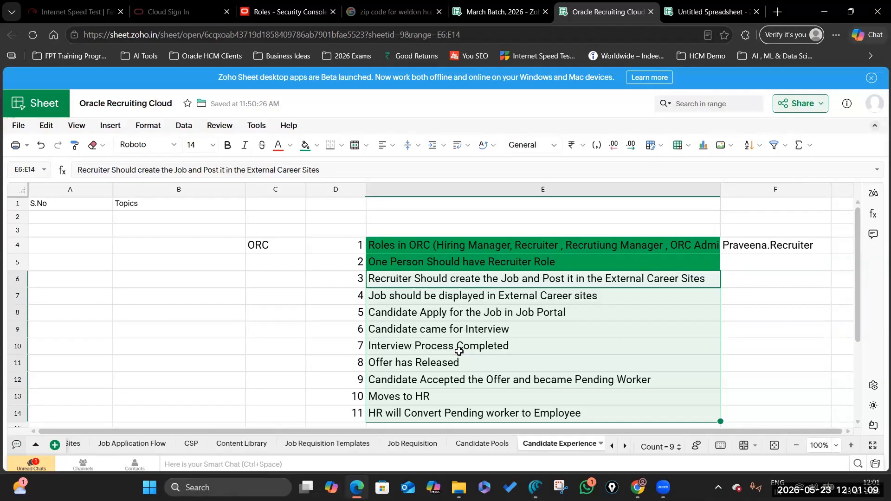
click(775, 356)
drag(511, 230, 511, 412)
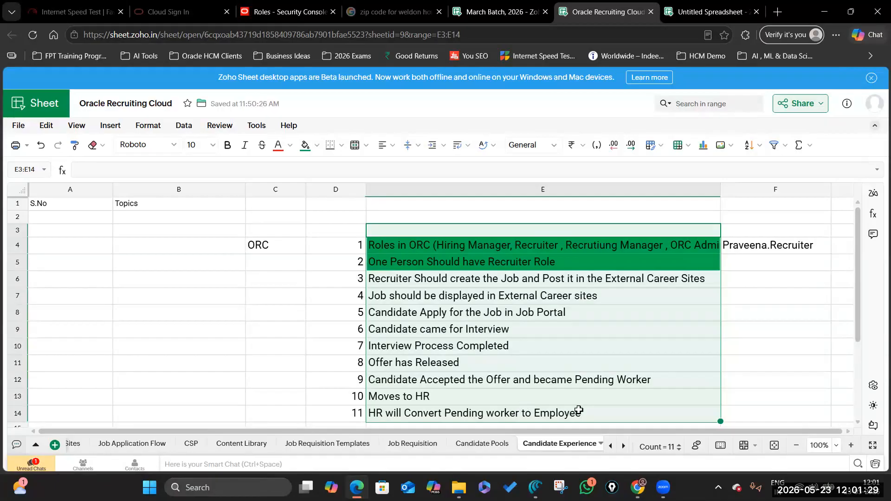
click(559, 412)
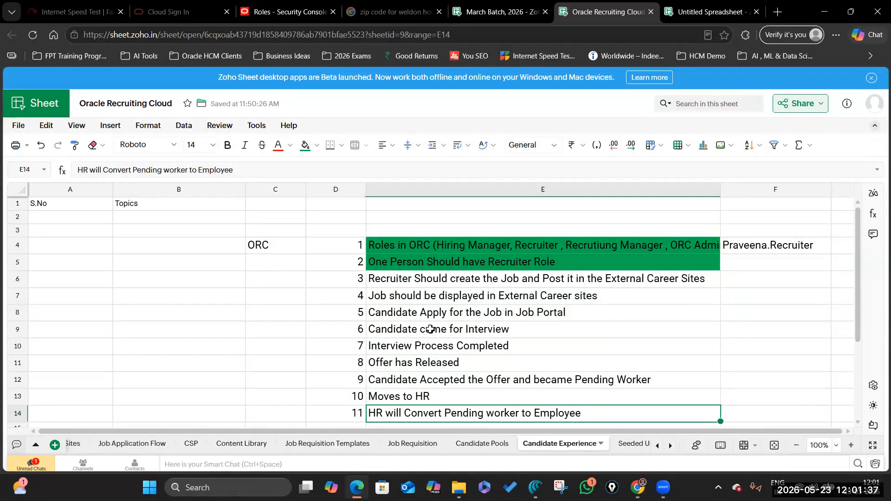
click(572, 313)
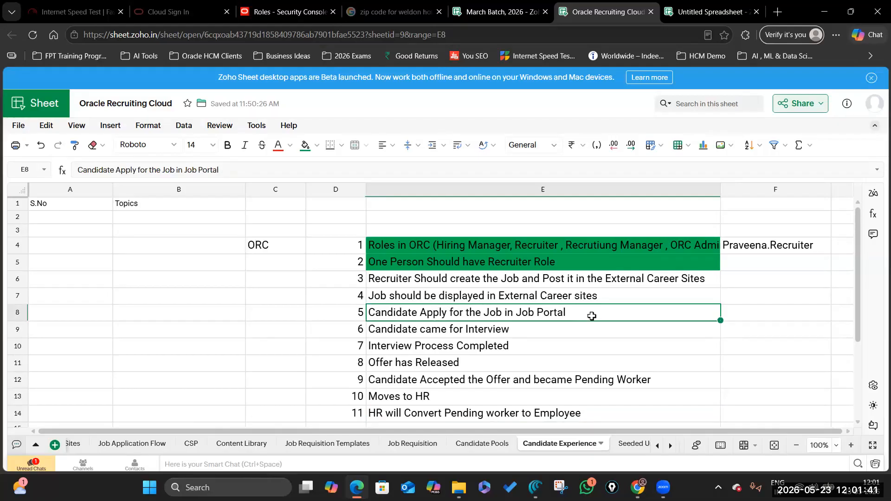
click(562, 328)
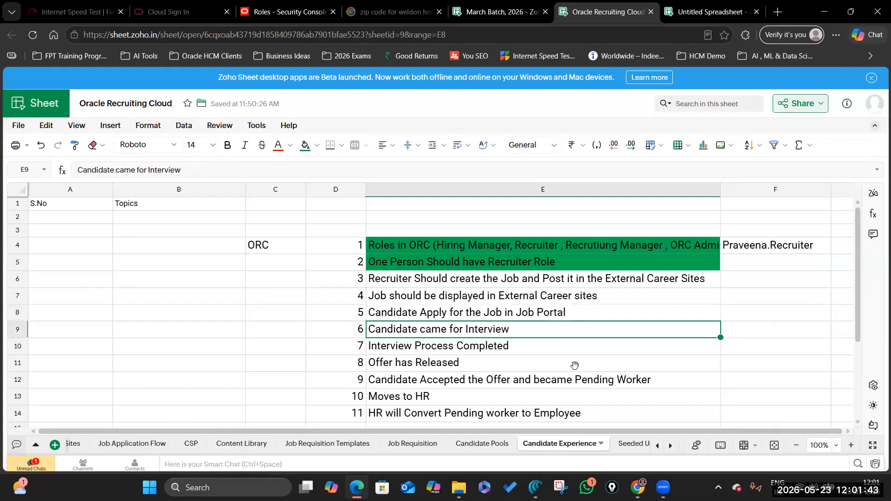
drag(574, 366, 590, 411)
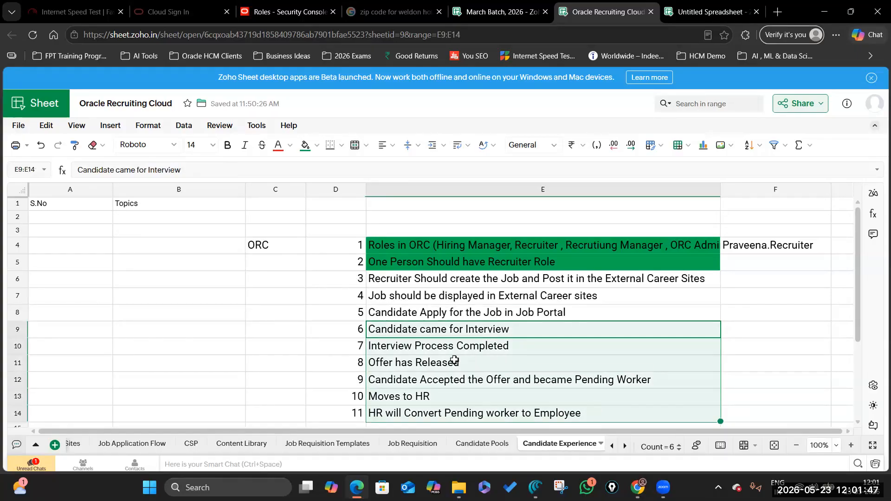
Step: Switch to the Oracle Recruiting Cloud implementation case study page and go to its Application Flow section
key(alt+Tab)
key(alt+Tab)
key(alt+Tab)
key(alt+Tab)
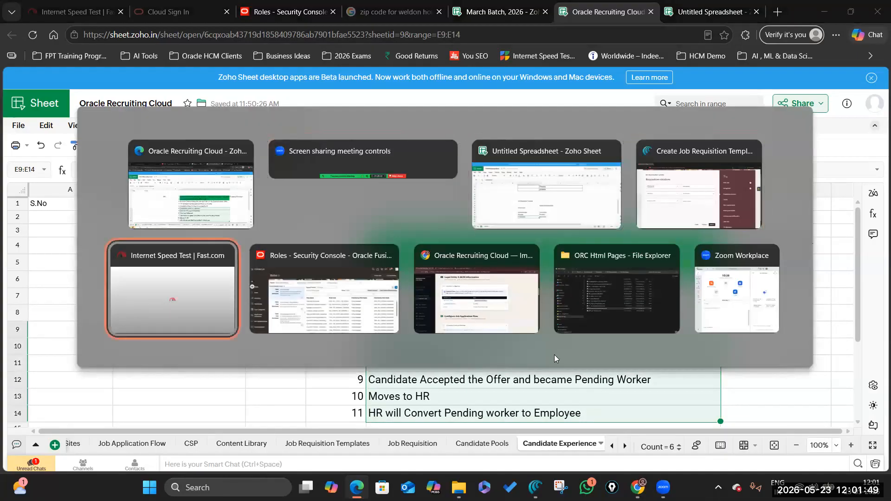
key(alt+Tab)
key(alt+Tab)
click(427, 330)
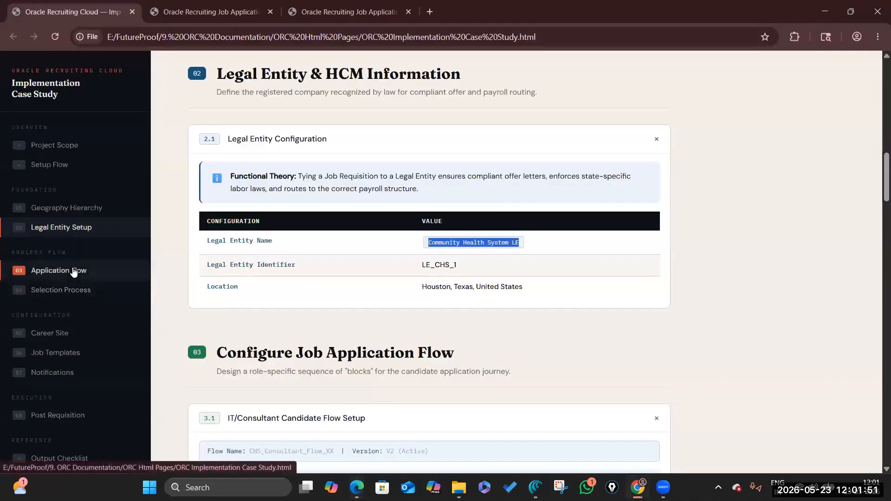
click(73, 272)
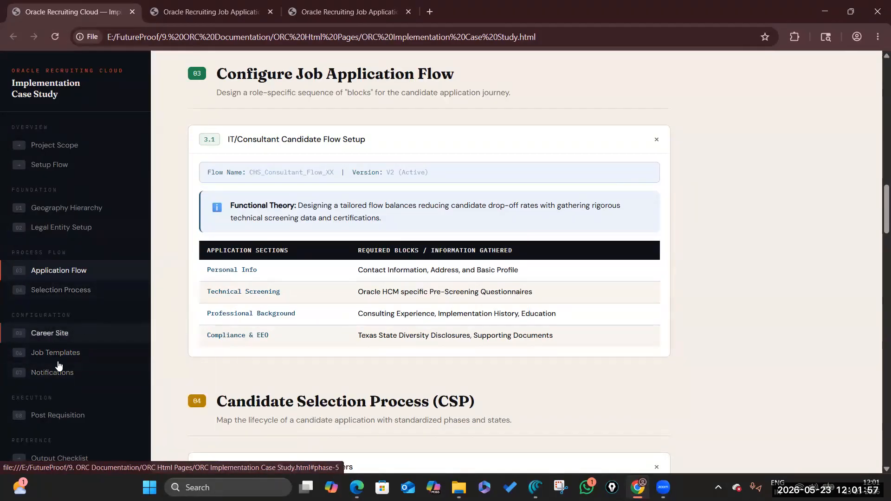
Step: Review the case study page from Legal Entity & HCM Information back through the overview, setup flow and Geography Hierarchy Configuration
scroll(51, 306, down, 4)
scroll(373, 226, up, 20)
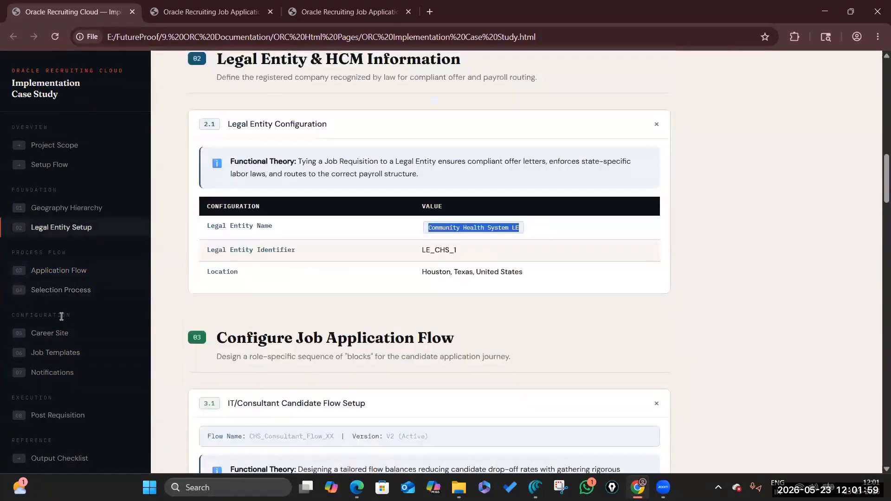
key(alt+Tab)
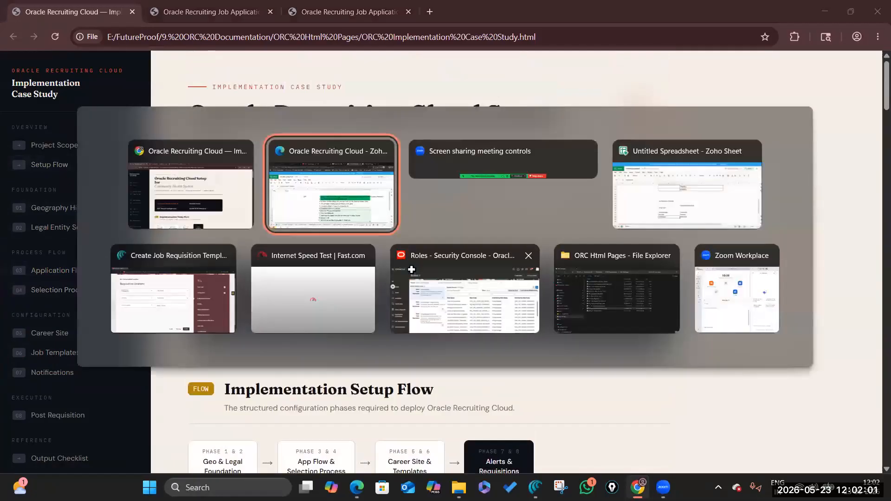
key(alt+Tab)
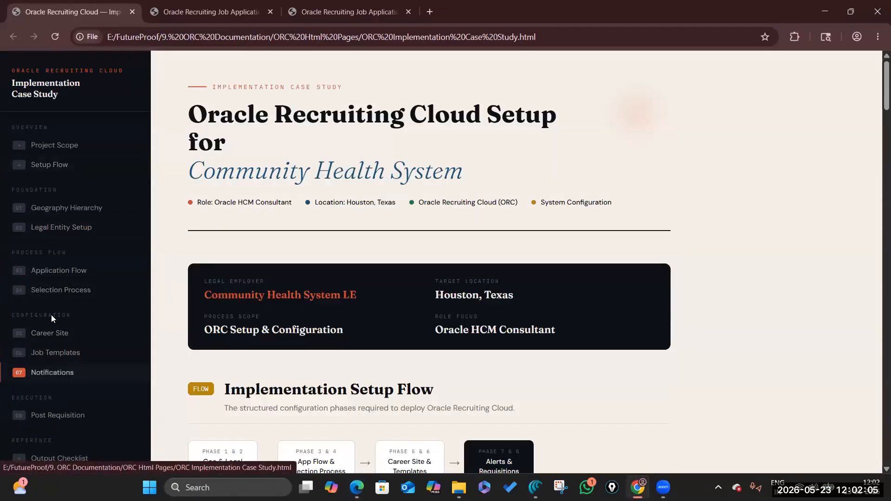
click(63, 373)
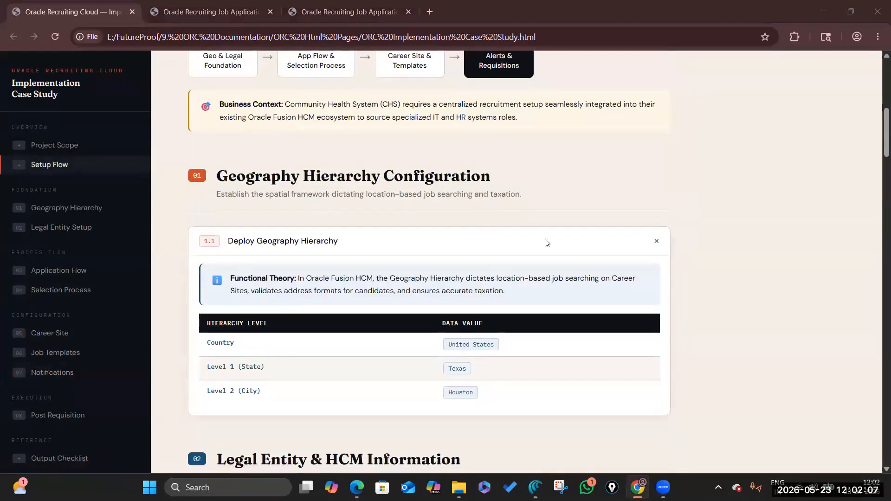
Step: Switch to the Oracle job requisition template and search the Organization options for Community, then clear the search
key(alt+Tab)
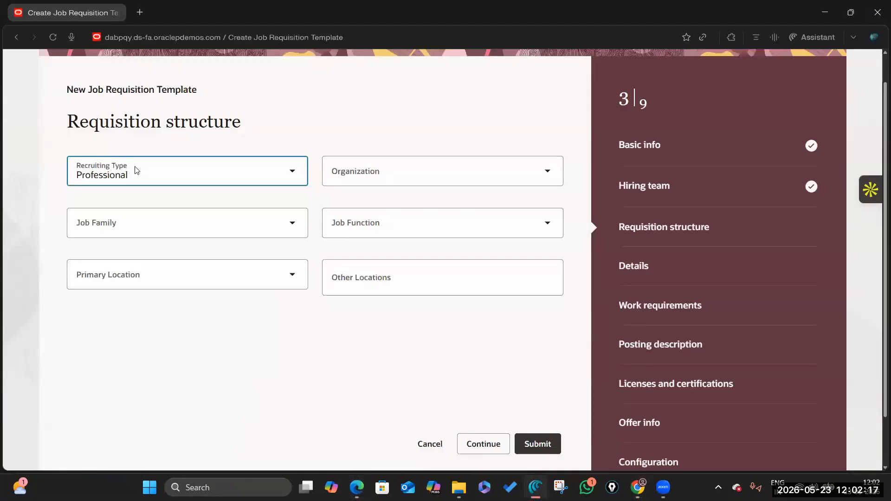
click(498, 174)
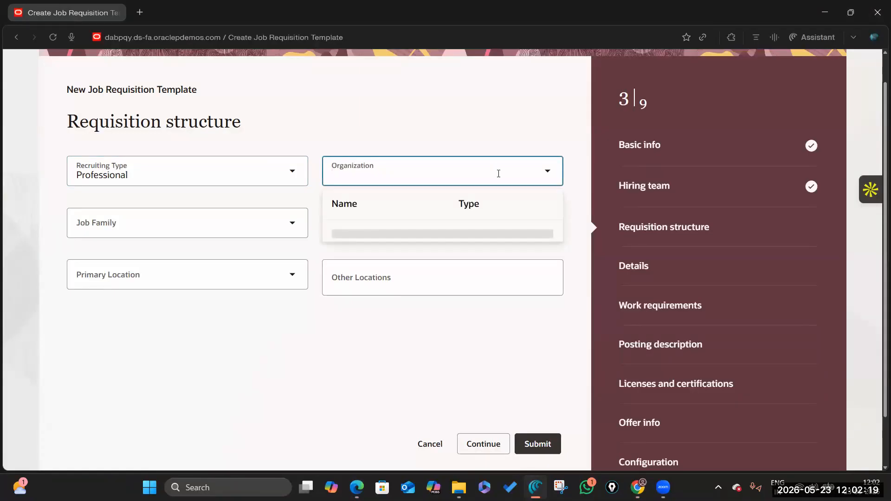
click(548, 172)
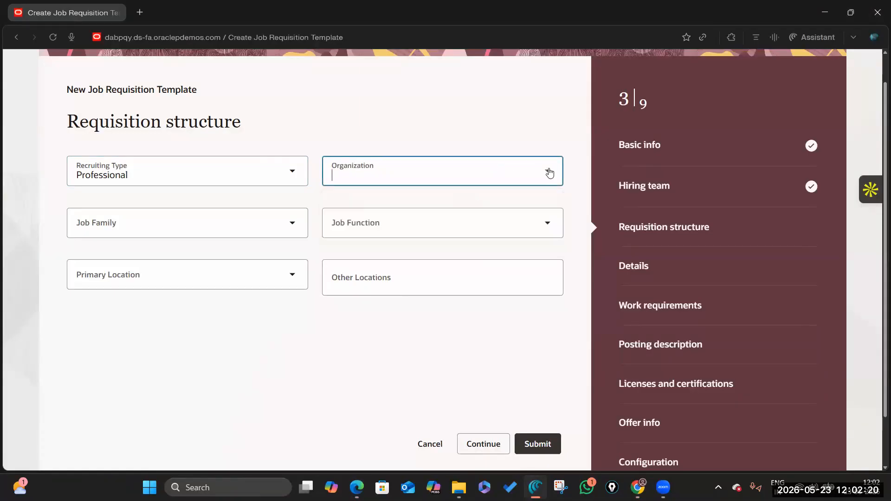
click(523, 170)
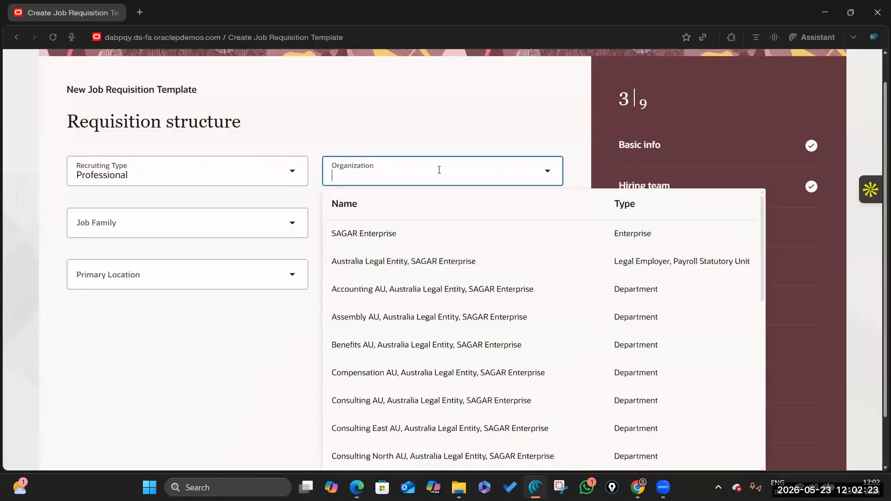
text(Community)
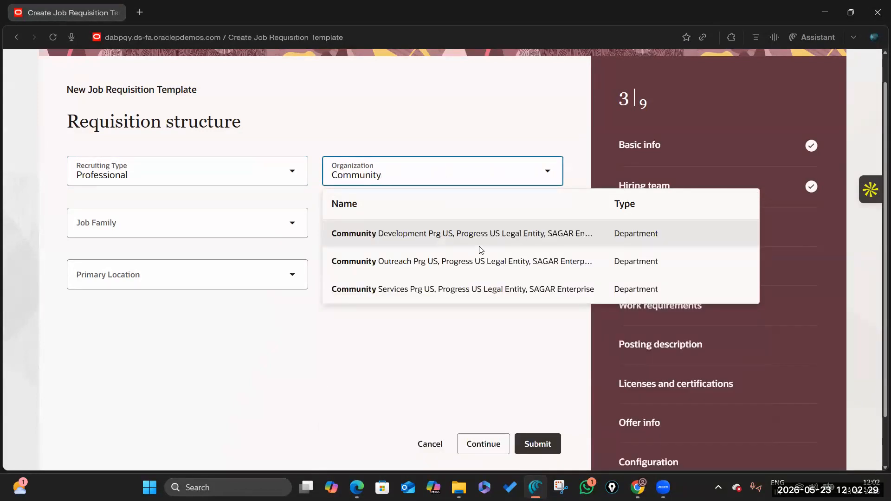
double_click(386, 176)
key(BackSpace)
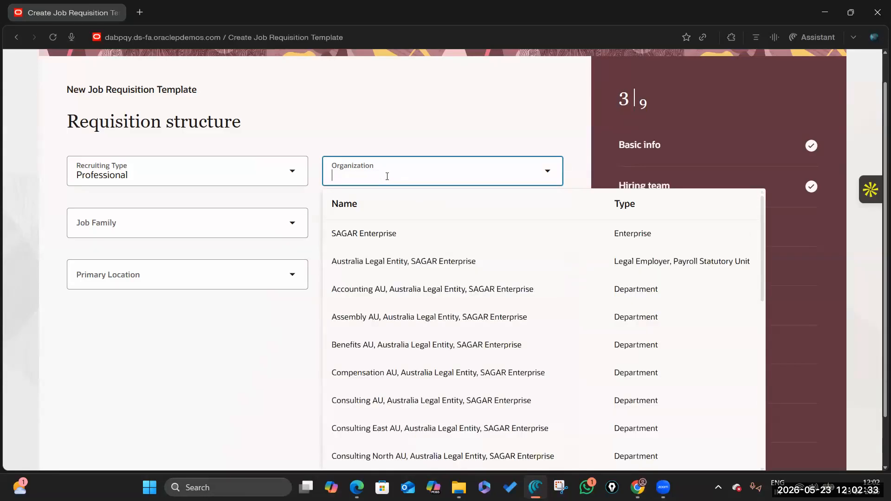
Step: Filter the organizations by Human and set the organization to Human Resources US, US1 Legal Entity, SAGAR Enterprise
text(Human)
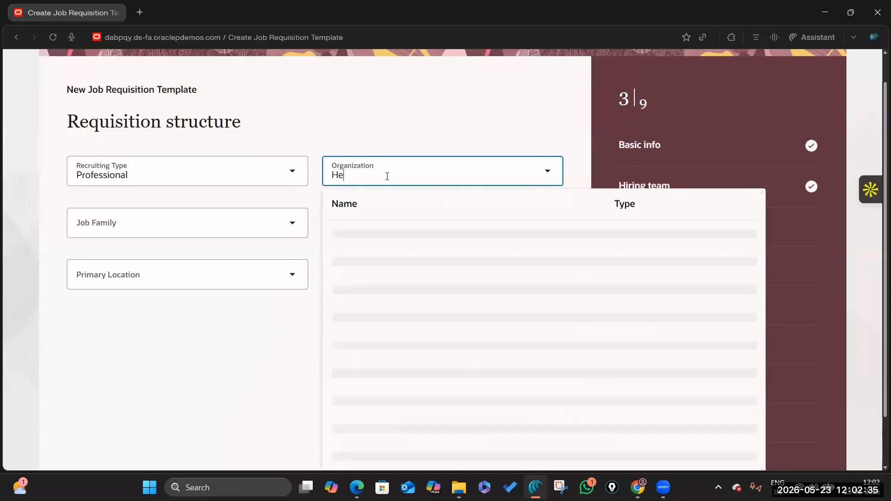
scroll(462, 405, down, 3)
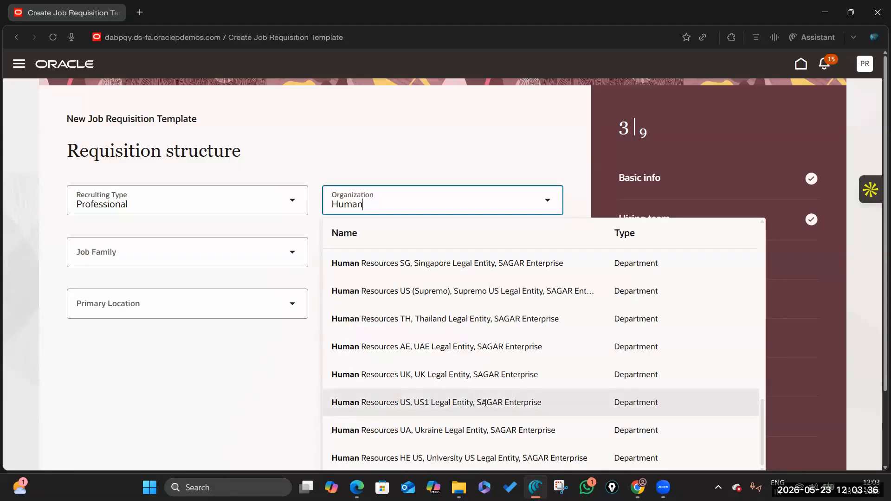
click(451, 403)
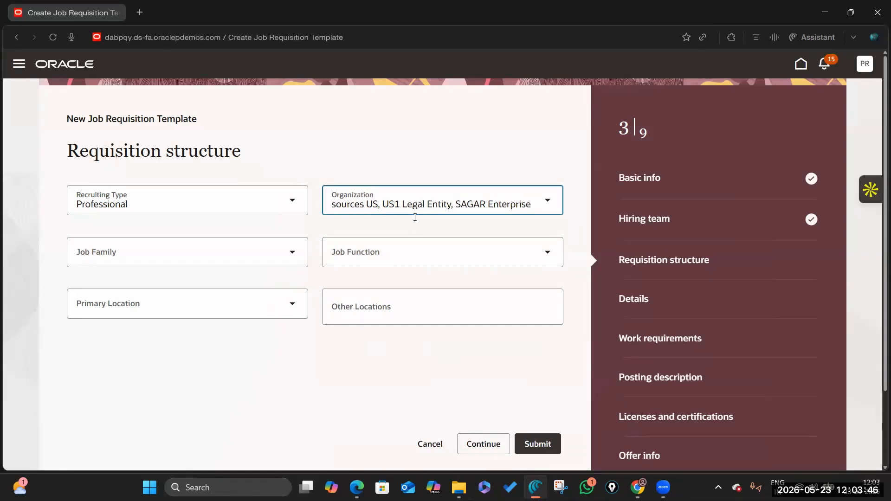
Step: Set the job family in the requisition structure to Human Resources
click(186, 263)
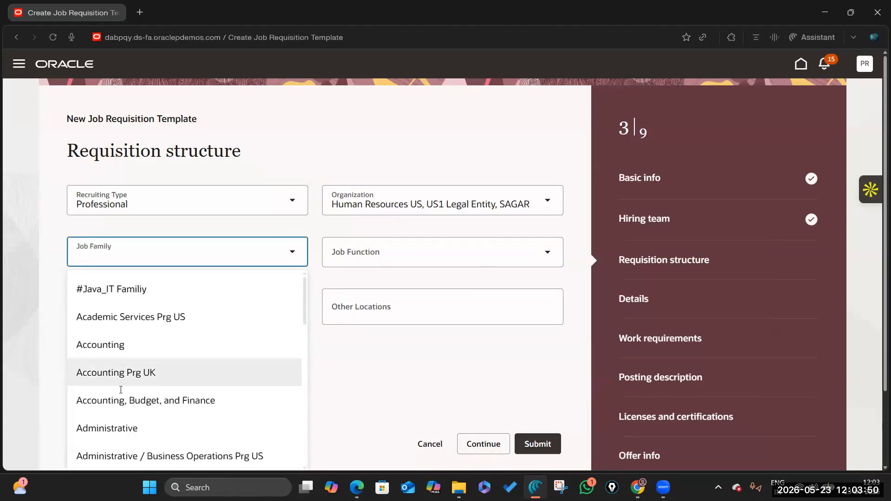
scroll(120, 390, down, 5)
scroll(120, 390, down, 10)
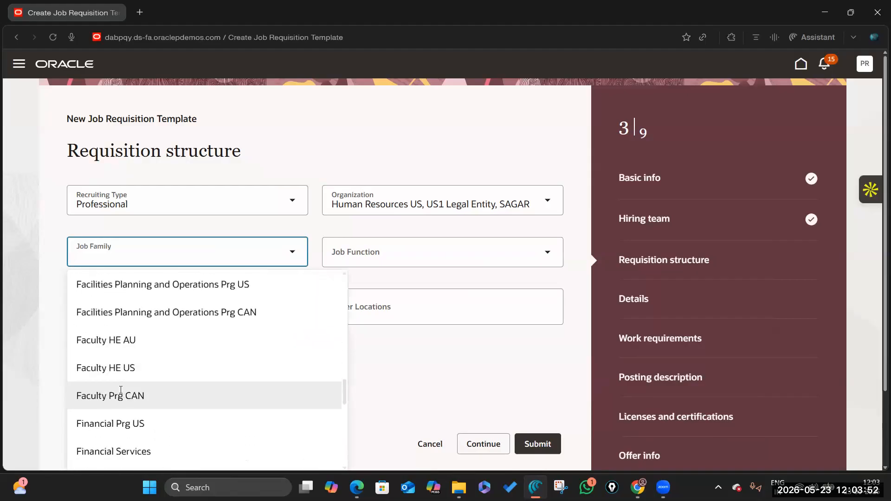
click(131, 363)
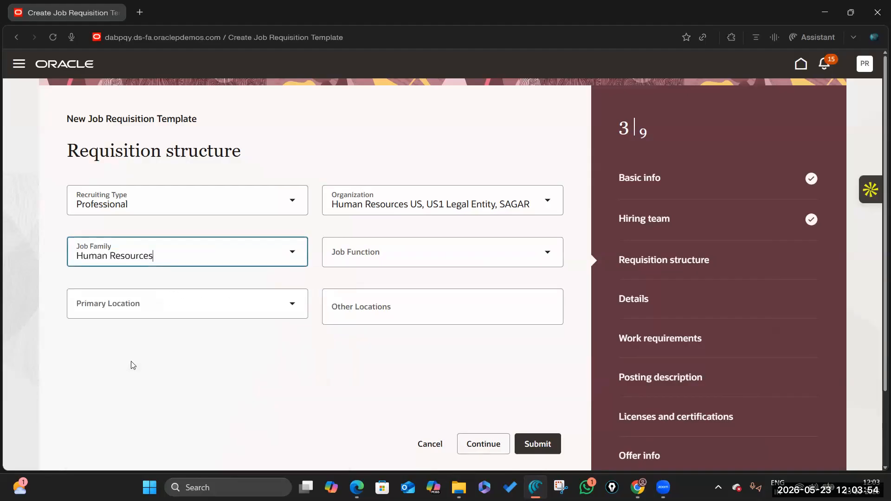
Step: Set the job function in the requisition structure to HR
click(452, 254)
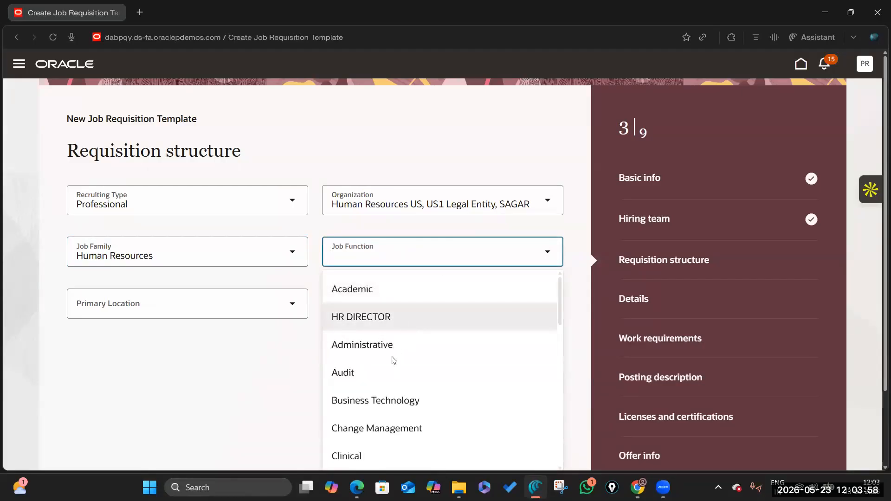
scroll(392, 377, down, 5)
scroll(392, 377, down, 5)
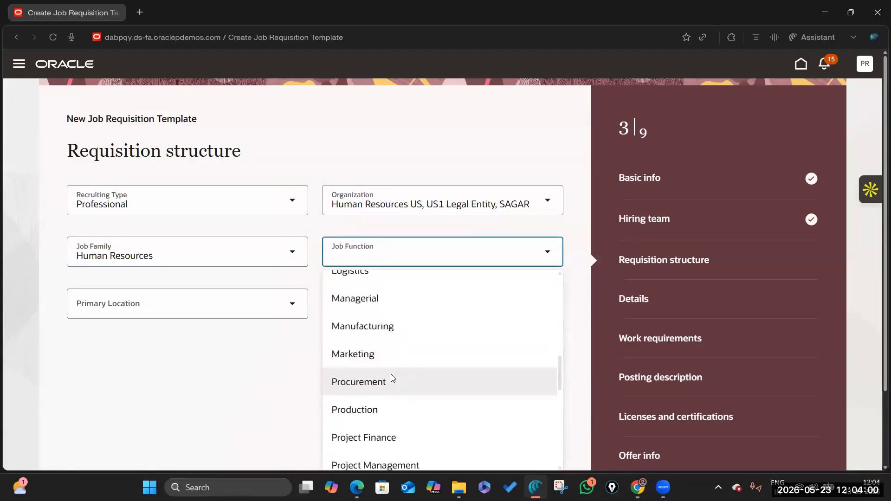
scroll(392, 377, up, 4)
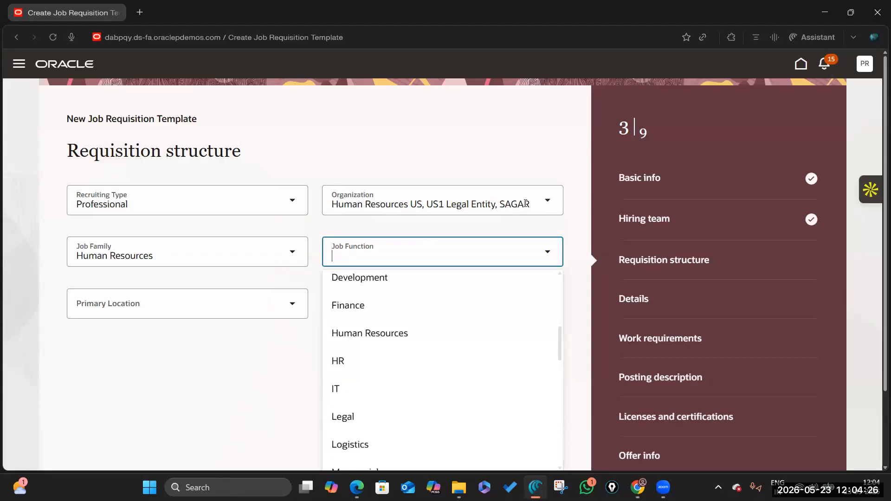
scroll(392, 334, down, 1)
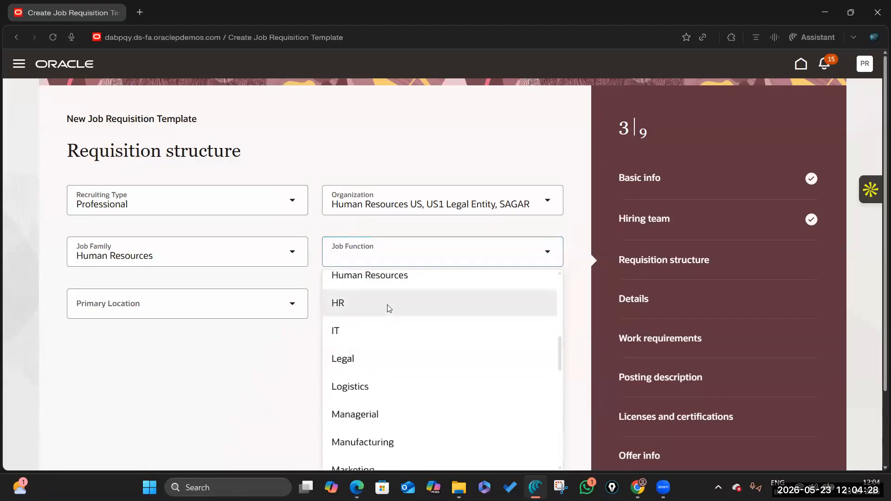
click(388, 308)
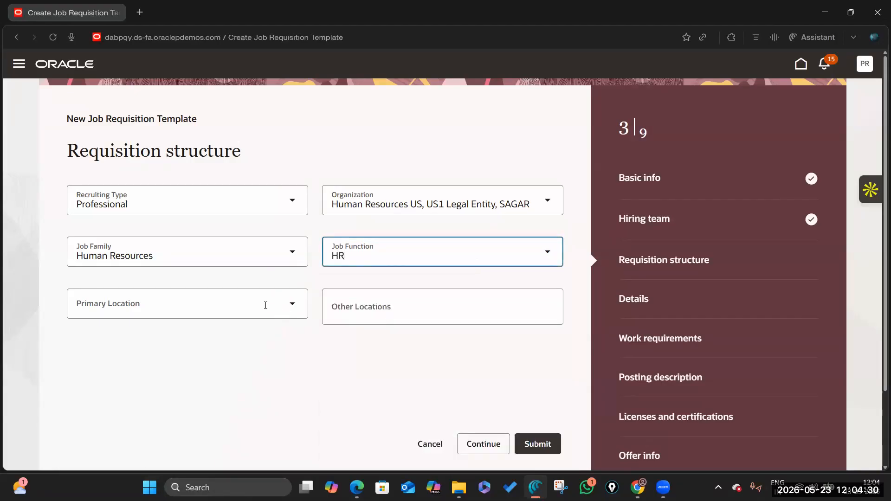
Step: Find locations matching Red and set the primary location to Redwood City, CA, United States
click(265, 305)
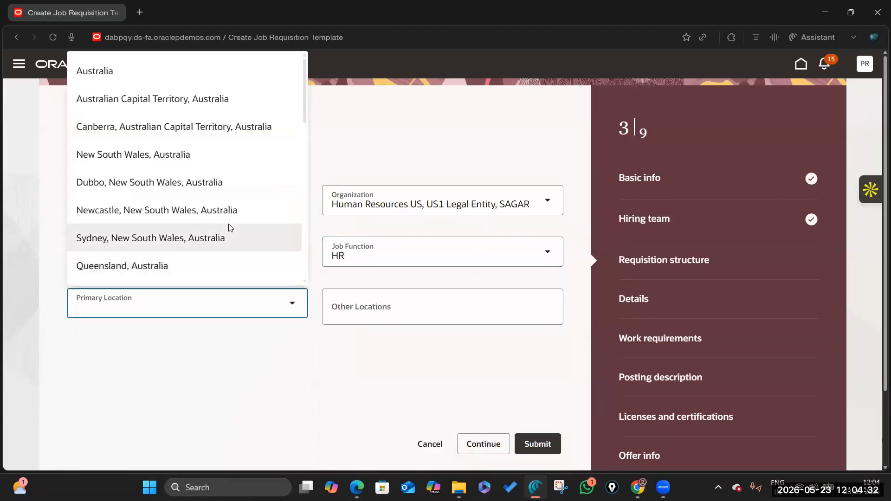
text(Red)
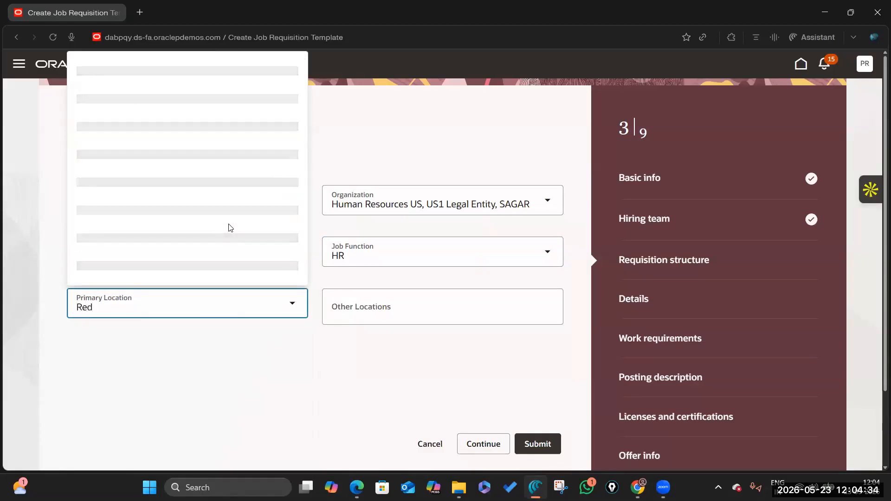
click(211, 367)
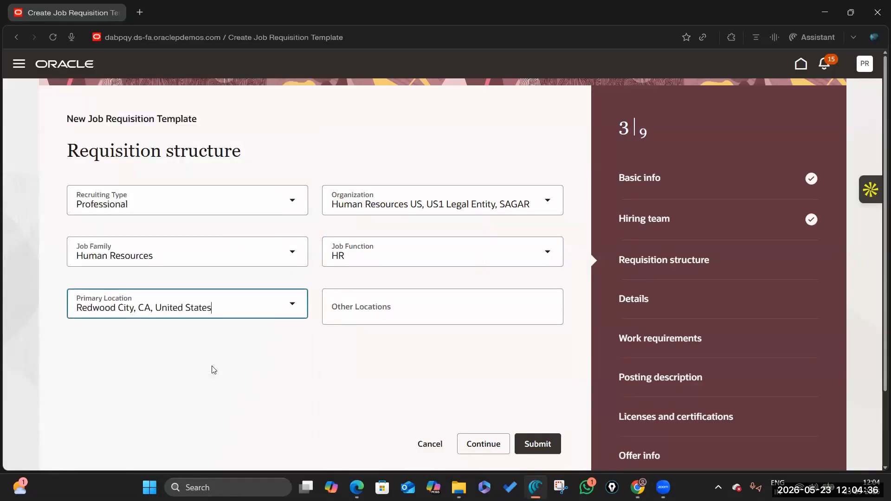
Step: Search the Other Locations options for Texas and Houst, then close the list without selecting a location
click(356, 313)
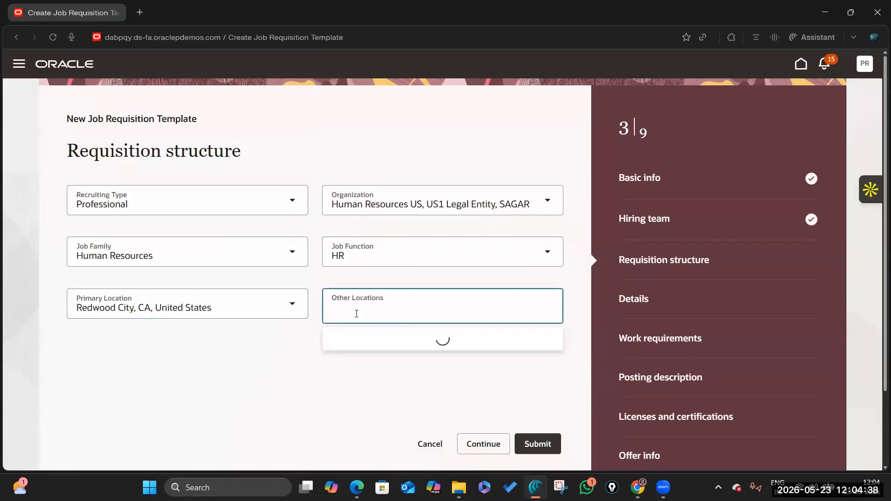
text(Texa)
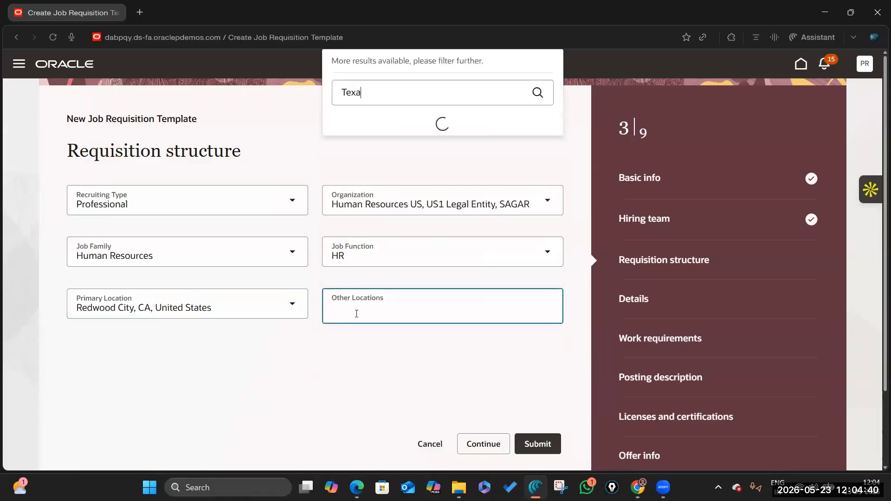
text(s)
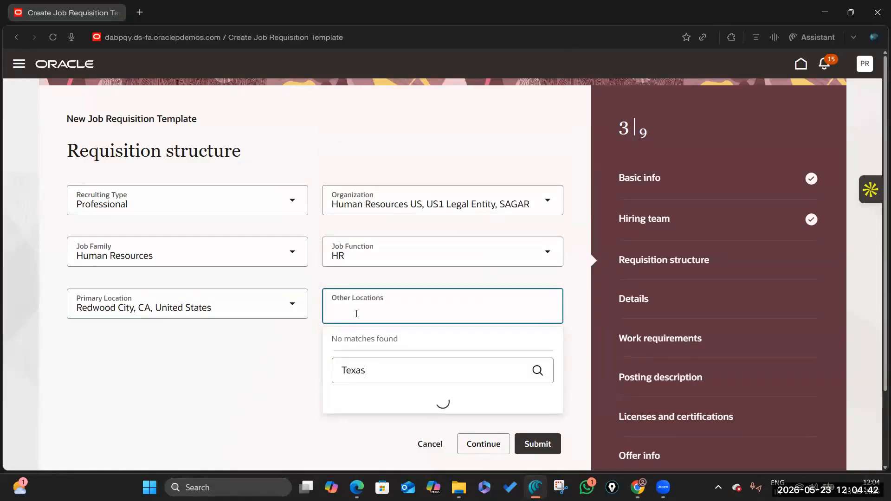
key(BackSpace)
key(BackSpace)
key(BackSpace)
key(BackSpace)
key(BackSpace)
text(Houst)
key(BackSpace)
key(BackSpace)
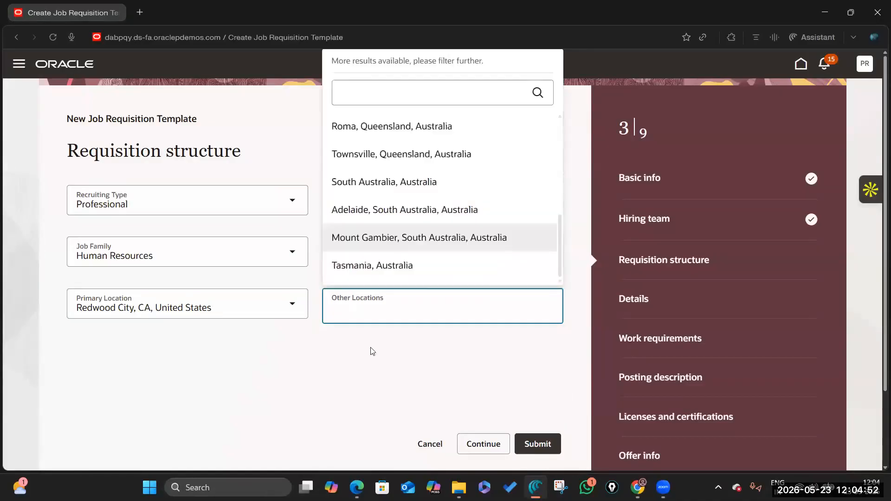
scroll(370, 272, up, 8)
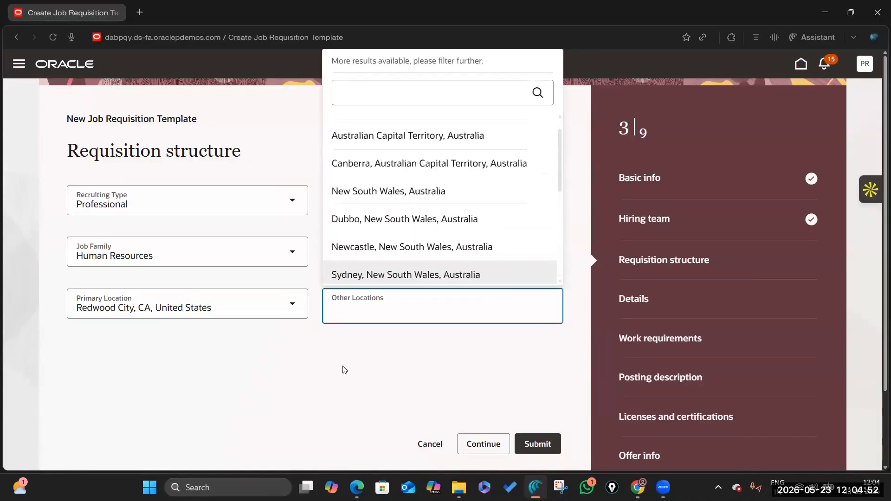
click(342, 365)
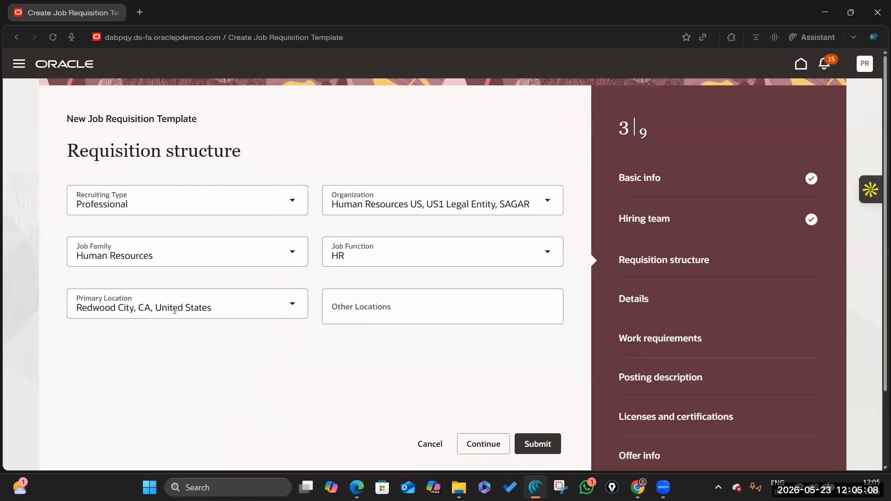
Step: Continue to the Details section and set the worker type to Employee and the job type to Standard
click(481, 442)
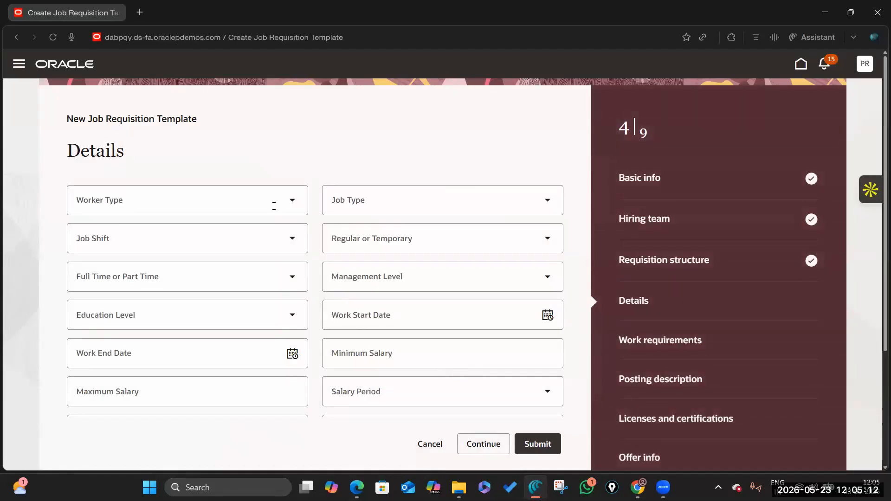
click(292, 201)
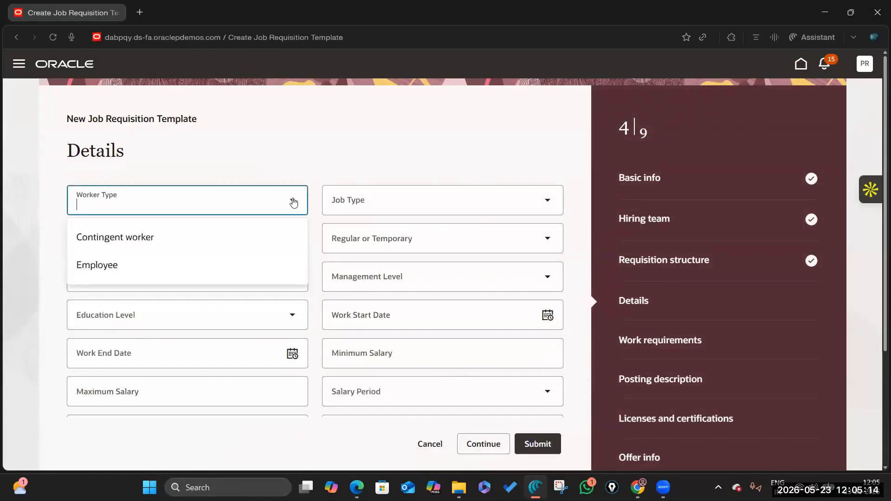
click(167, 266)
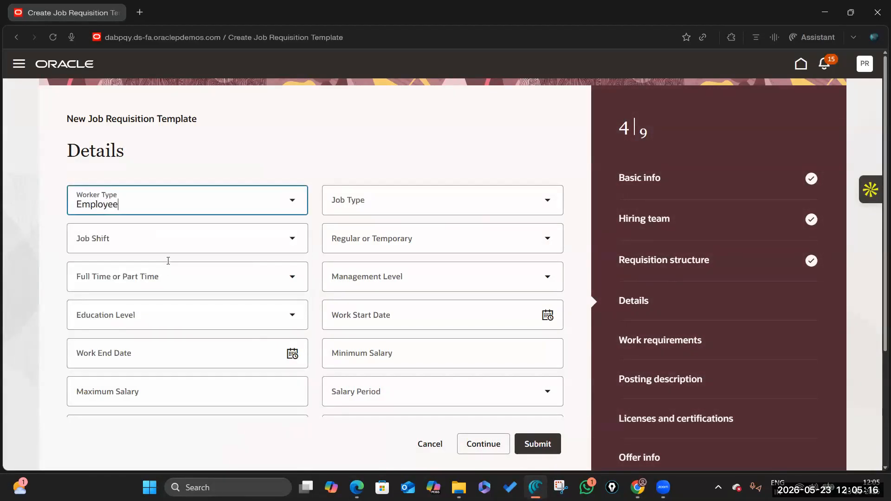
click(499, 197)
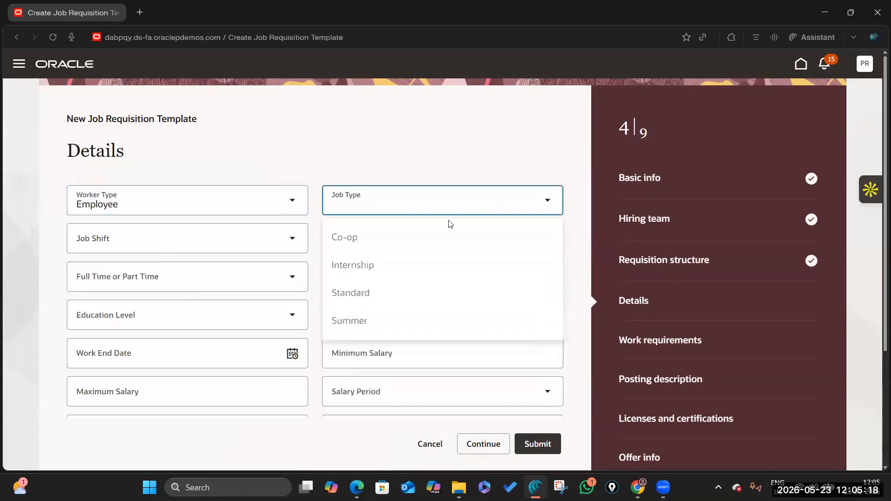
click(376, 297)
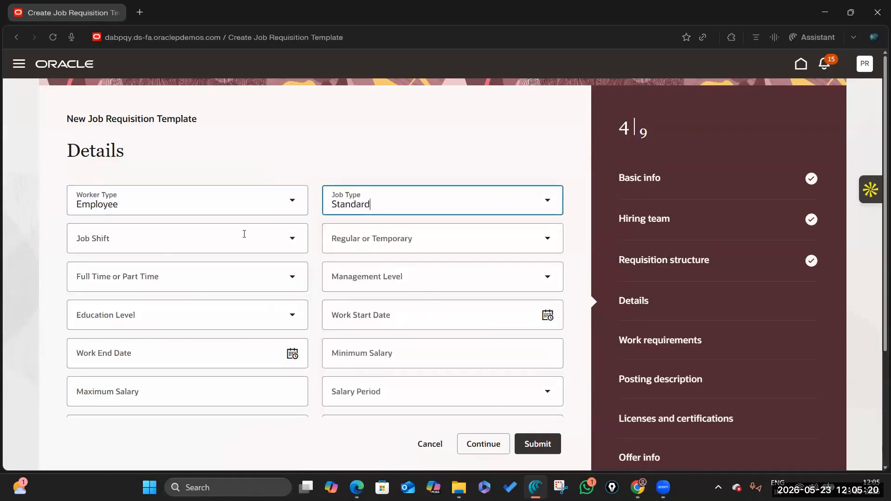
Step: Set the job shift to Day, Regular or Temporary to Regular, and Full Time or Part Time to Full time
click(264, 240)
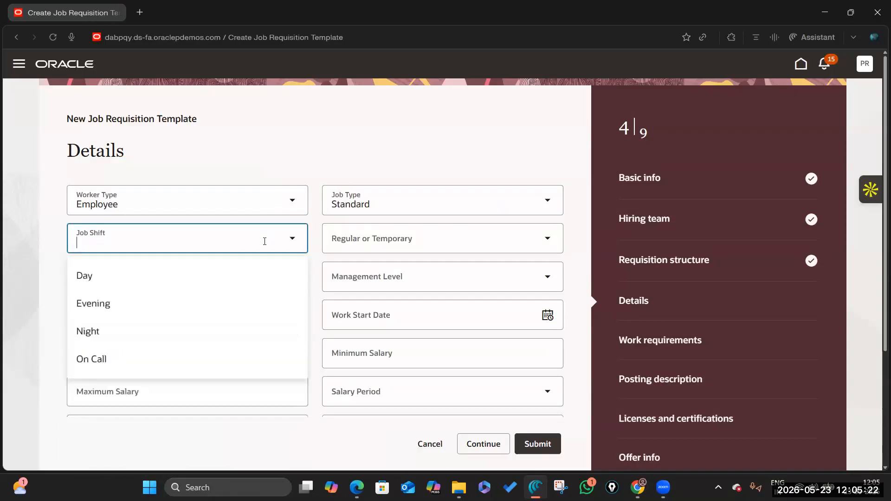
click(167, 274)
click(456, 236)
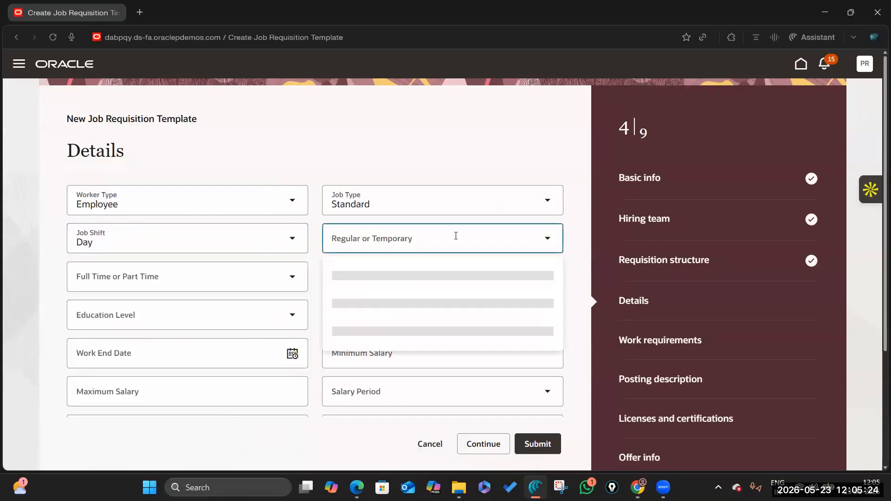
click(371, 276)
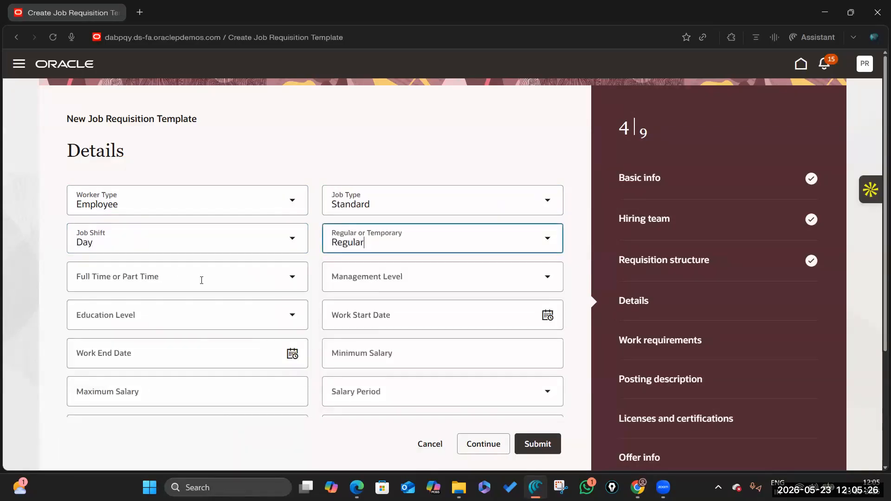
click(202, 280)
click(139, 314)
Step: View the Management Level options without choosing one, and set the education level to Bachelor's Degree
click(394, 277)
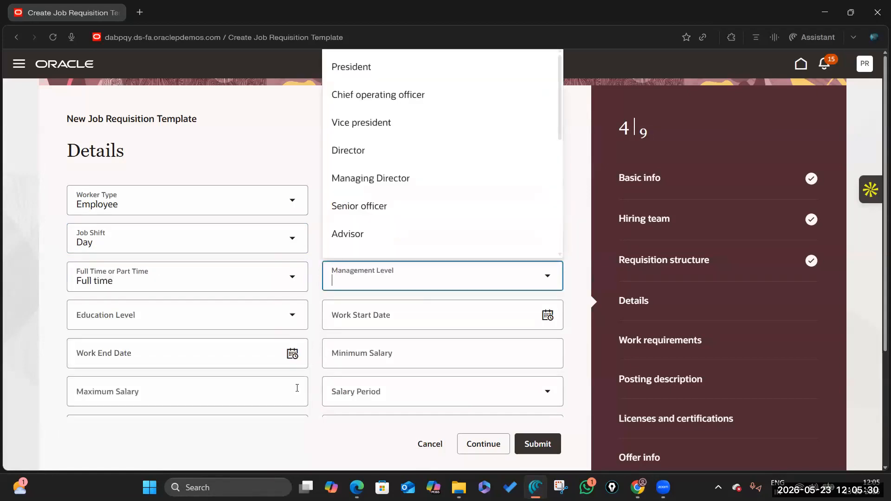
click(266, 431)
scroll(239, 292, down, 1)
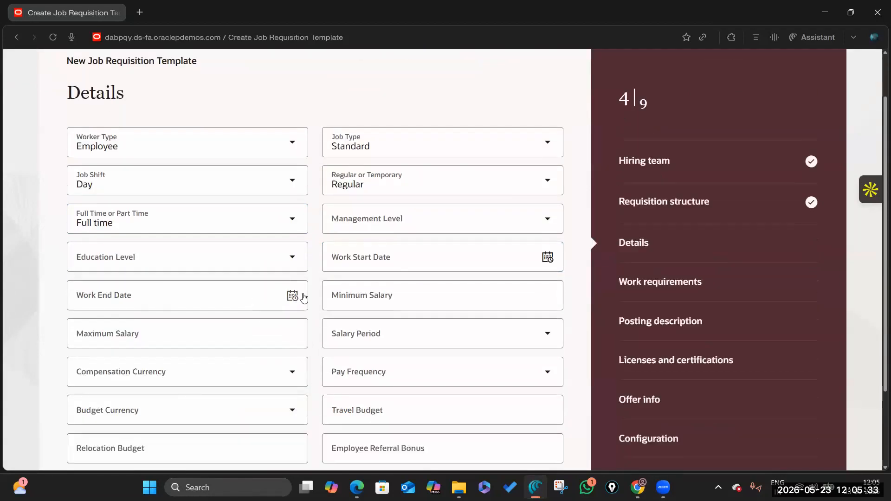
scroll(135, 329, down, 2)
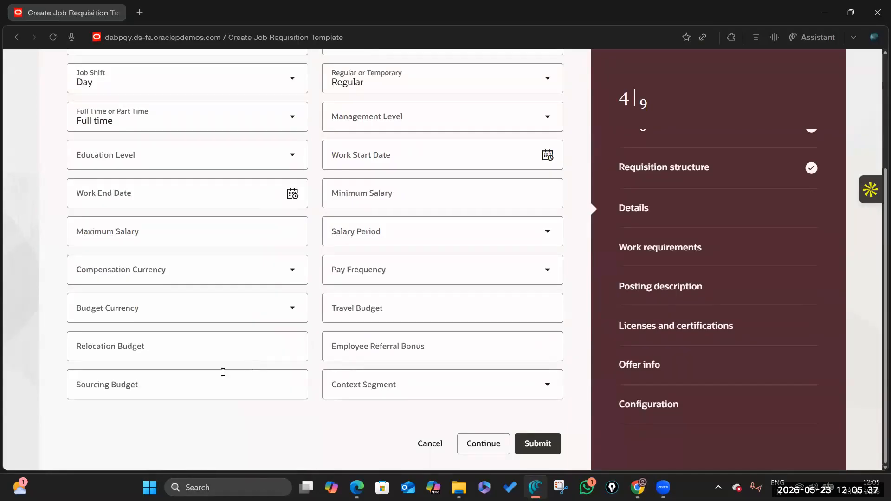
scroll(207, 308, up, 1)
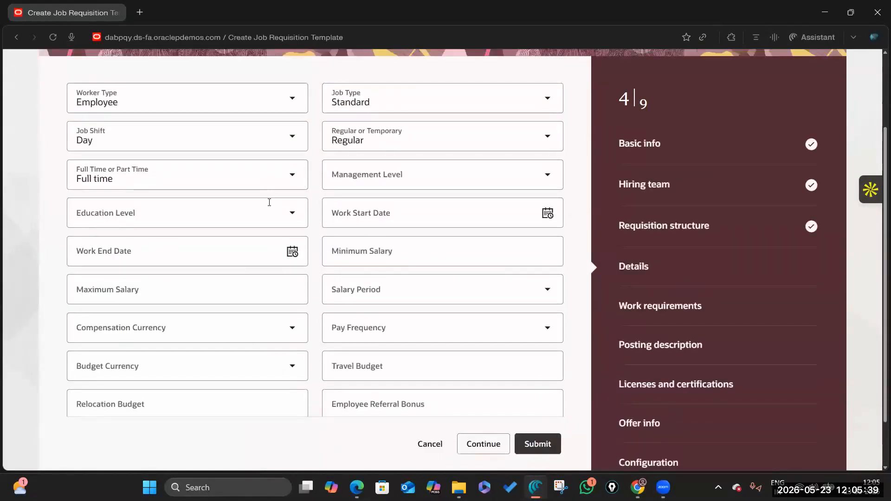
click(263, 212)
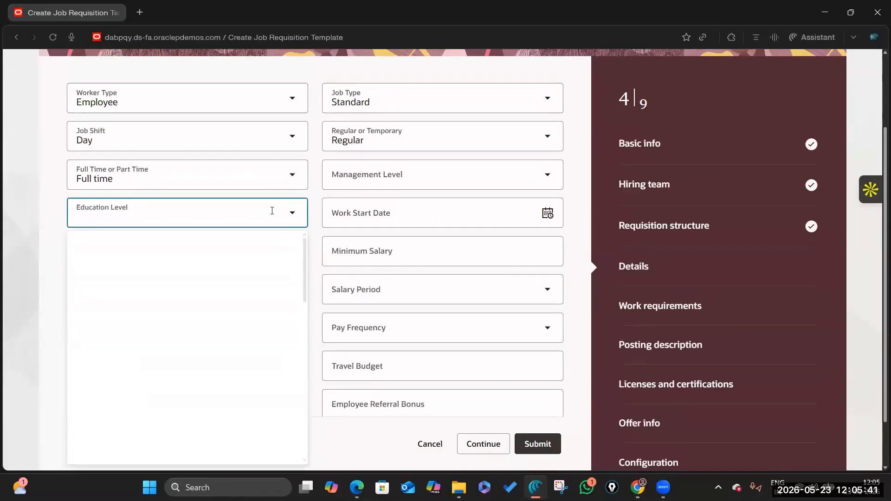
scroll(146, 390, down, 3)
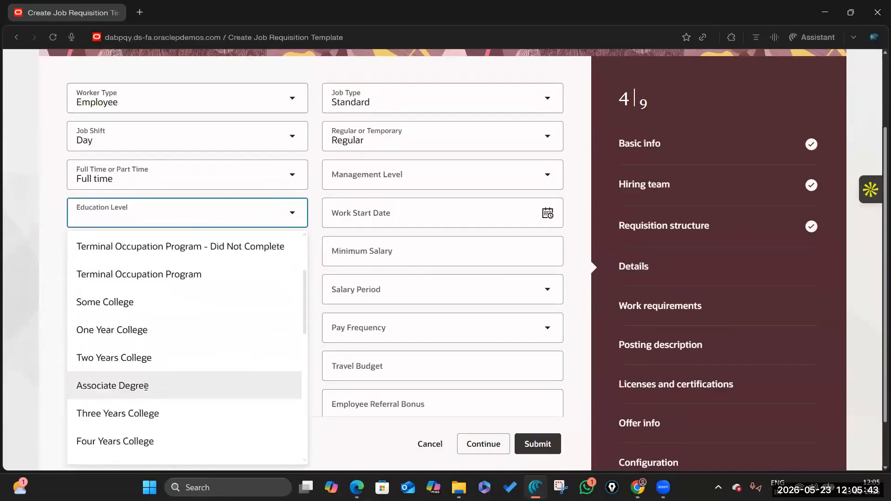
scroll(146, 390, down, 1)
click(150, 351)
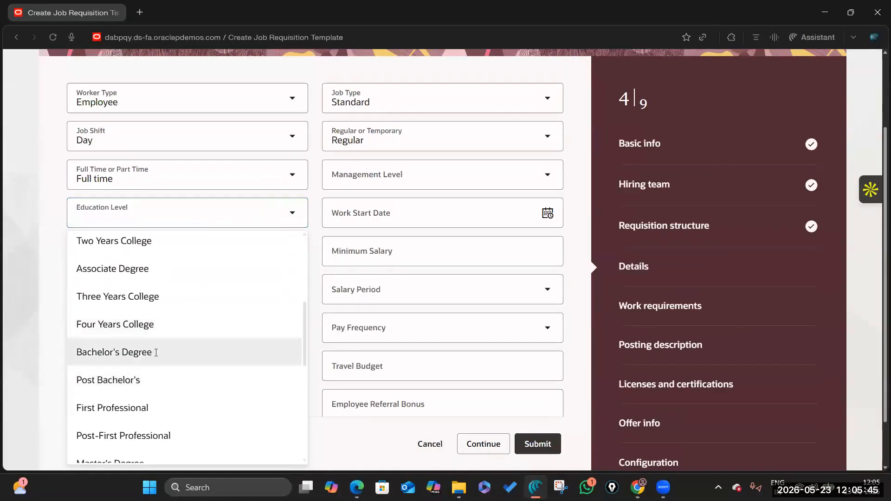
Step: Continue to the Work requirements section and set Willing to Relocate to Yes and Workdays to Monday to Friday
scroll(412, 294, down, 2)
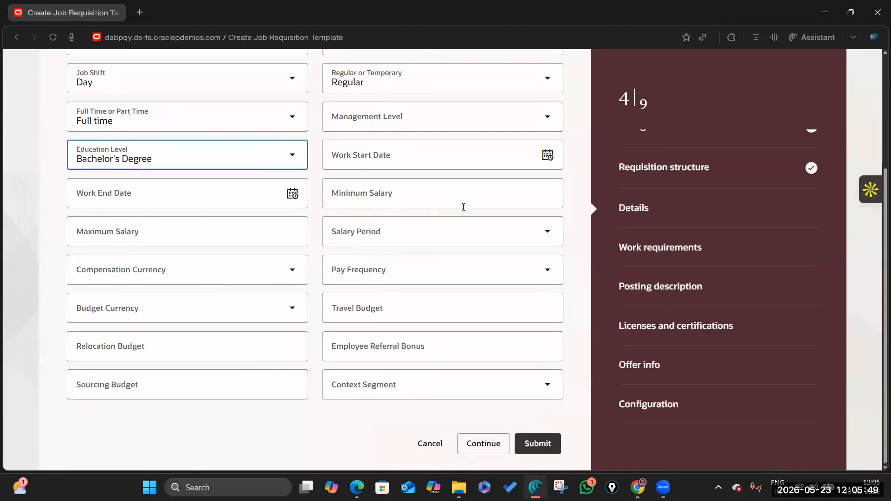
click(488, 443)
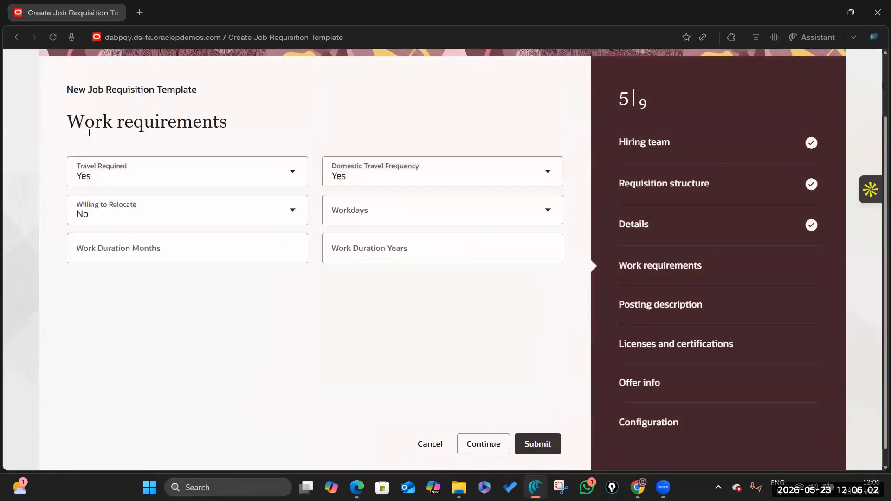
triple_click(248, 122)
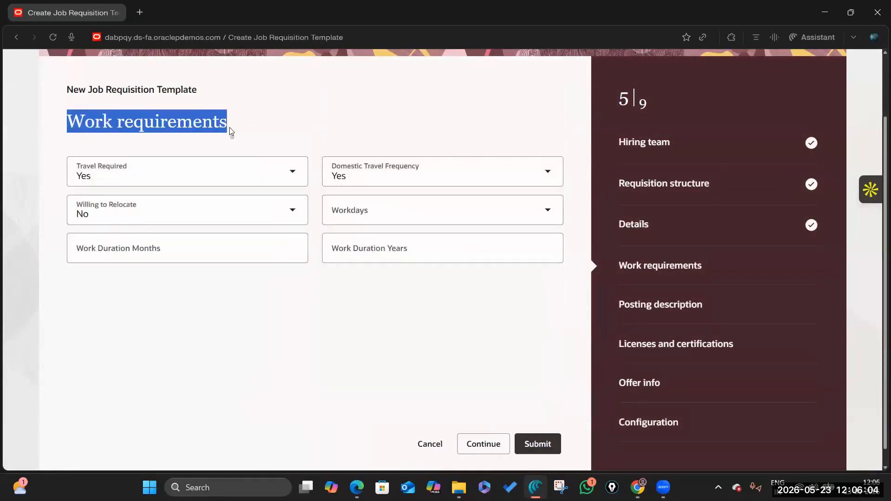
click(258, 319)
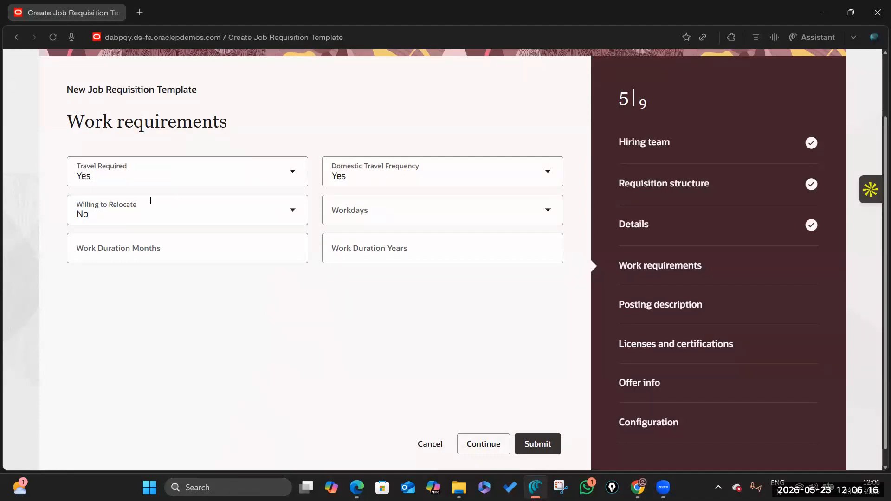
click(283, 206)
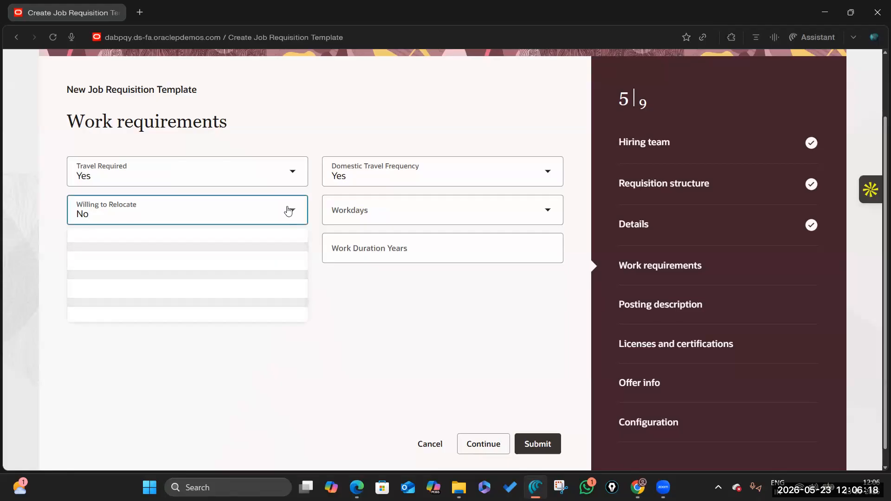
click(150, 272)
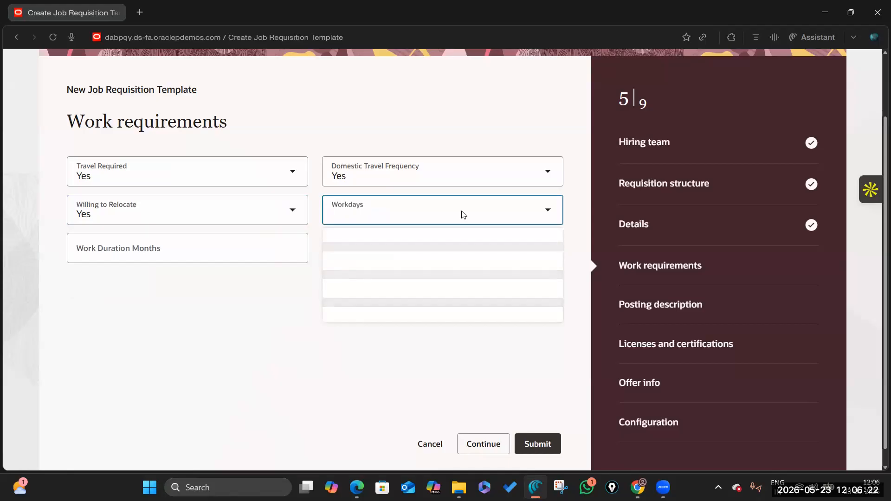
click(408, 245)
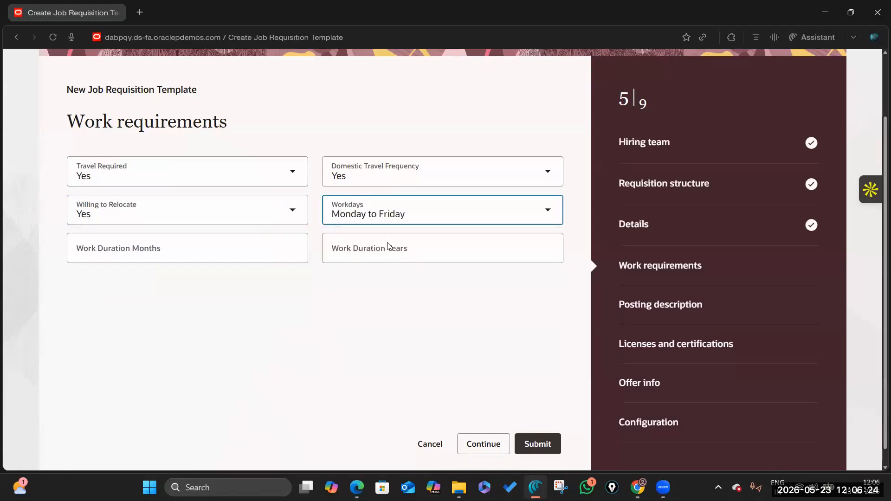
Step: Continue to the Posting description section and enter Oracle HCM Consultant as the internal short description
click(481, 443)
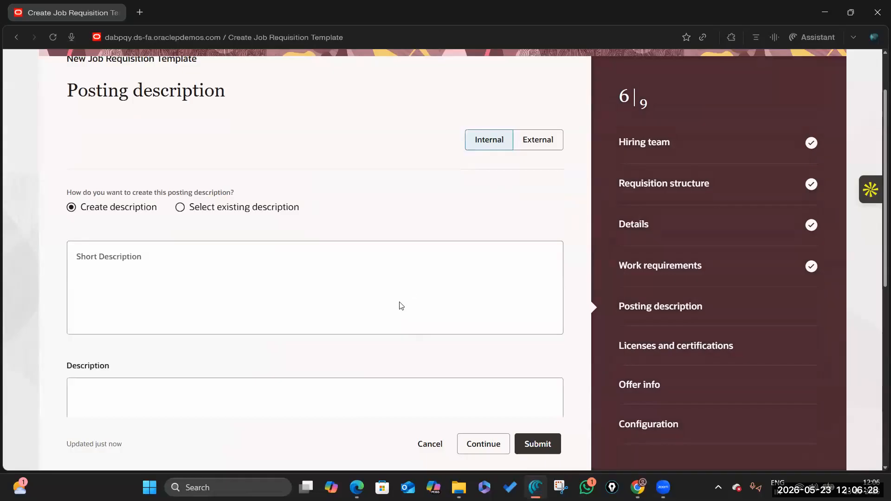
scroll(179, 276, down, 2)
click(205, 220)
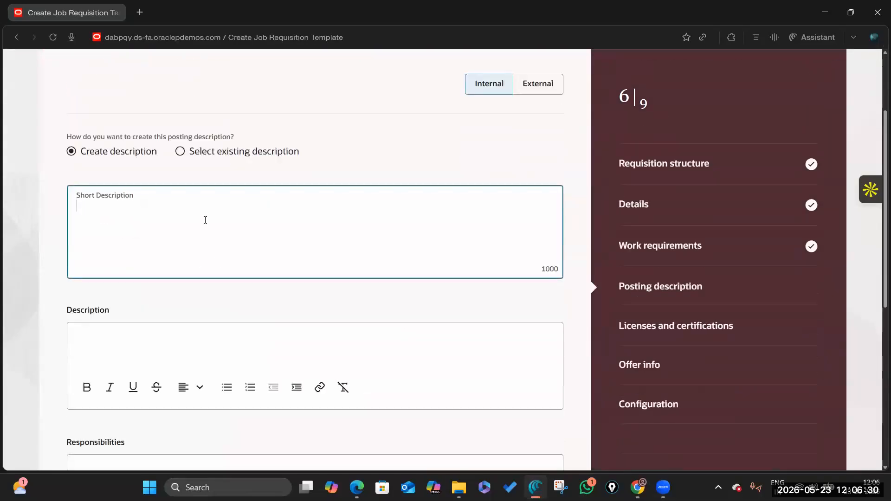
text(HR S)
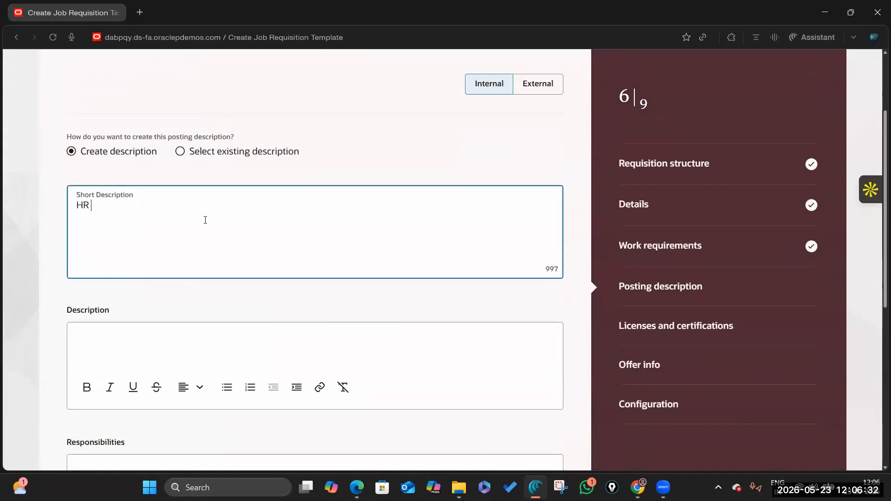
key(BackSpace)
key(BackSpace)
key(BackSpace)
key(BackSpace)
text(Oracle HCm Co)
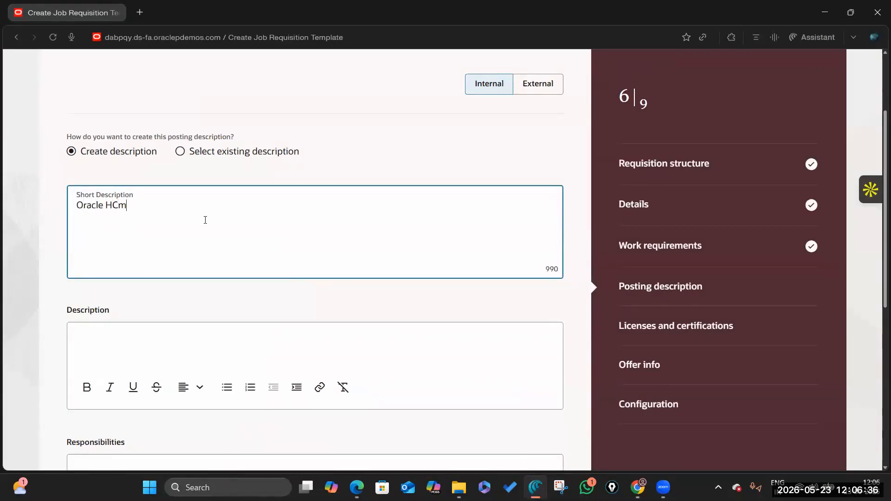
key(BackSpace)
key(BackSpace)
key(BackSpace)
key(BackSpace)
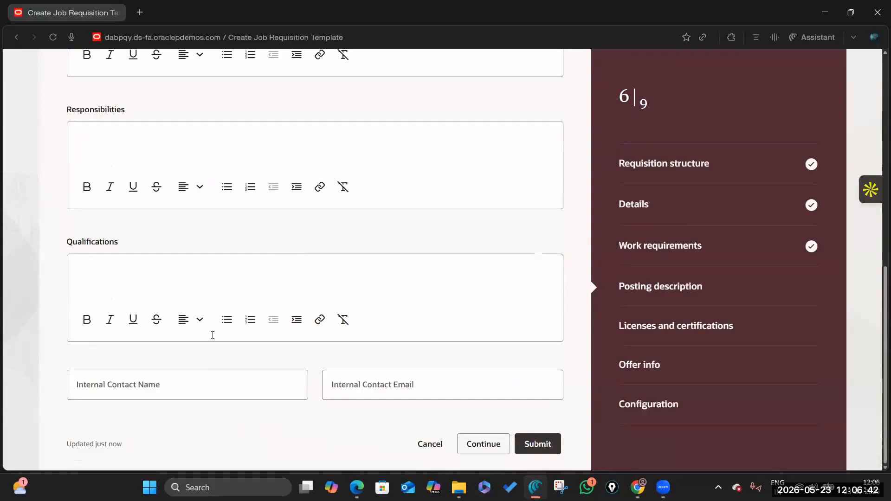
Step: Fill the internal posting's Description with Oracle HCM Consultant
scroll(213, 334, up, 7)
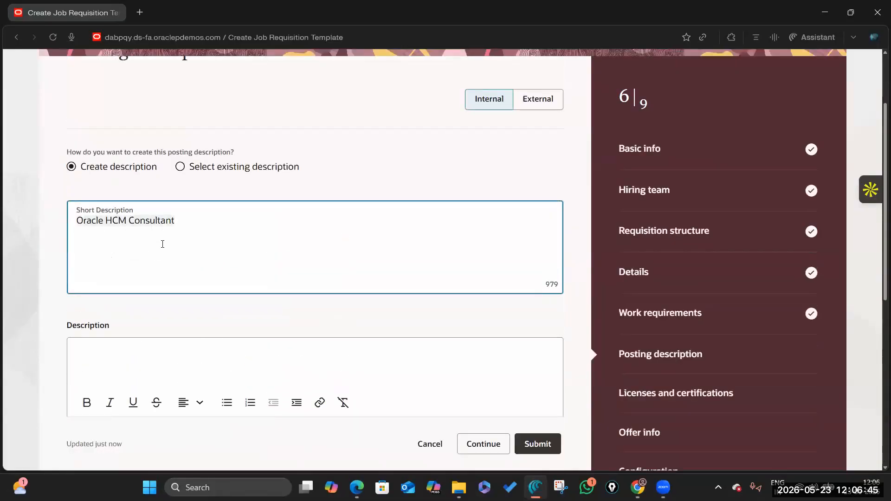
click(143, 359)
text(Oracle HCM Consultant)
scroll(127, 366, down, 5)
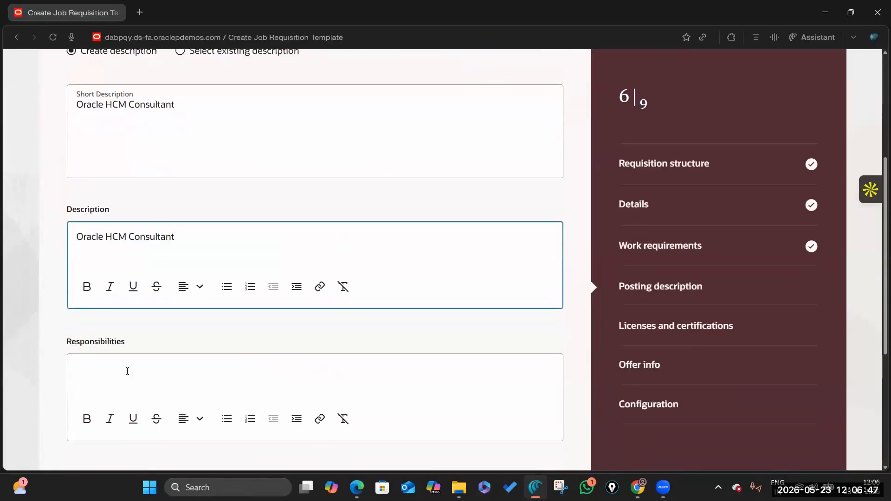
Step: Enter "Oracle HCM Consultant" as the responsibilities and fill in the qualifications text of the posting description
click(129, 261)
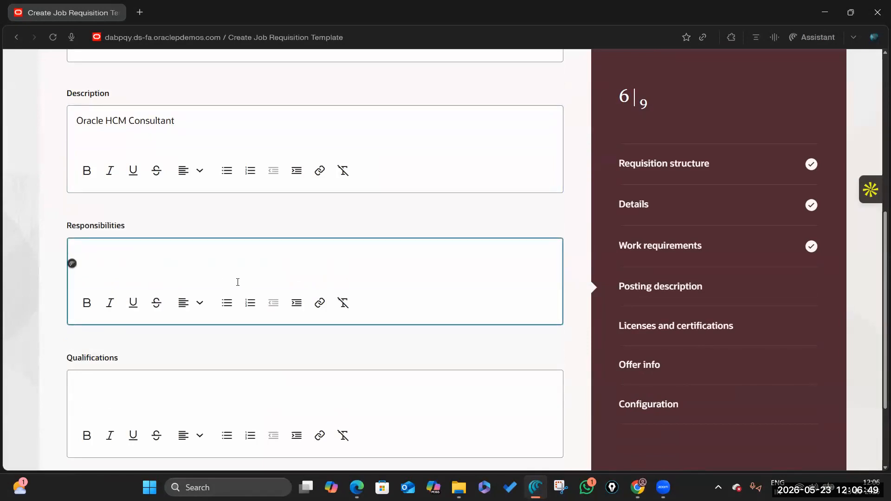
text(Oracle HCM Consultant)
click(158, 389)
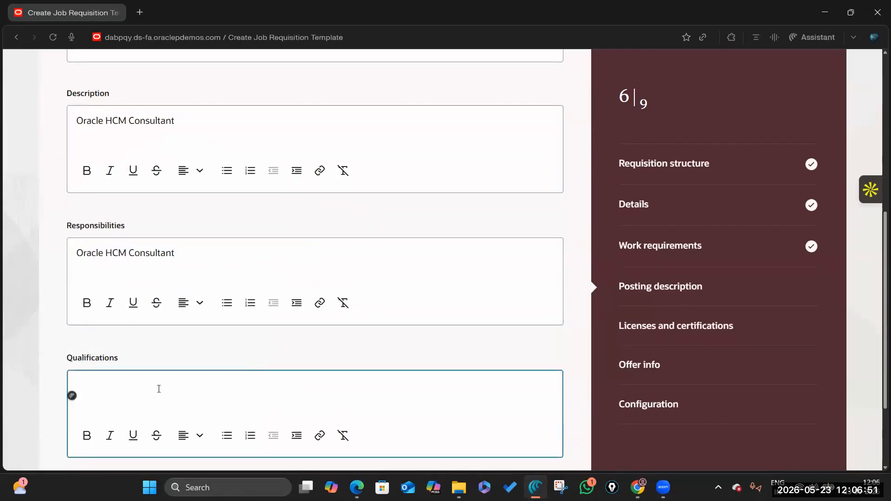
text(B.)
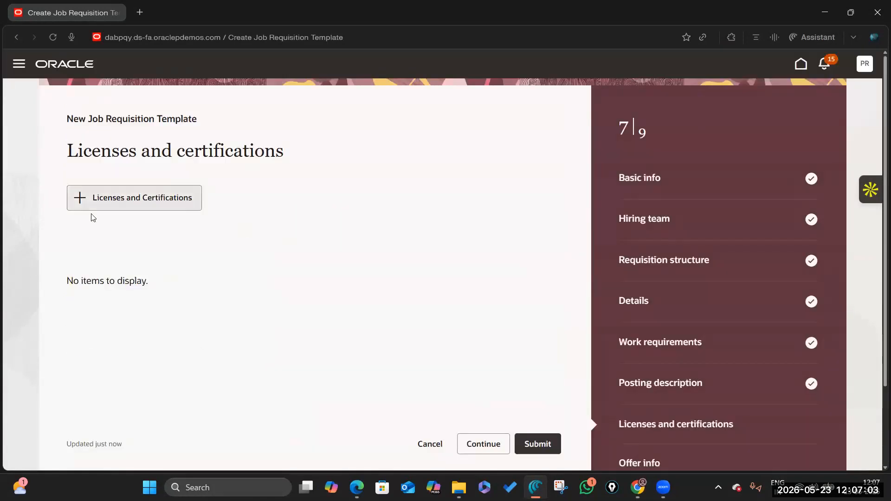
Step: Try to add an Oracle entry under licenses and certifications, and discard the new entry
click(139, 197)
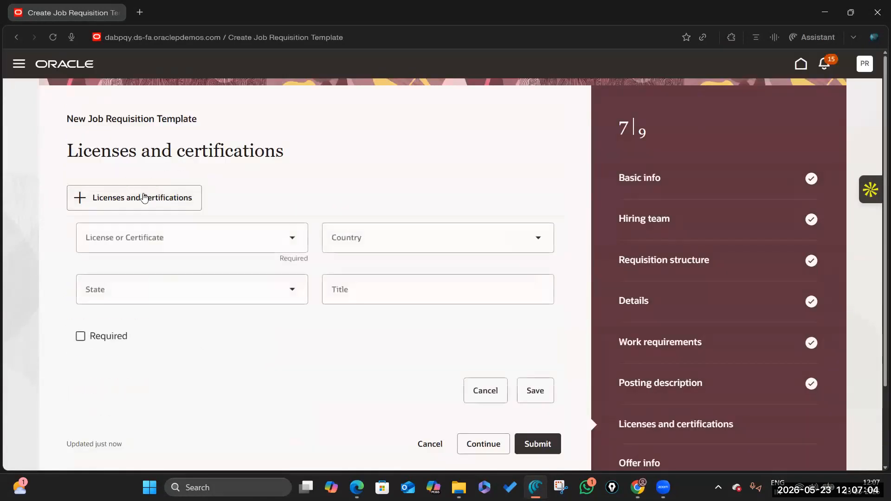
click(291, 240)
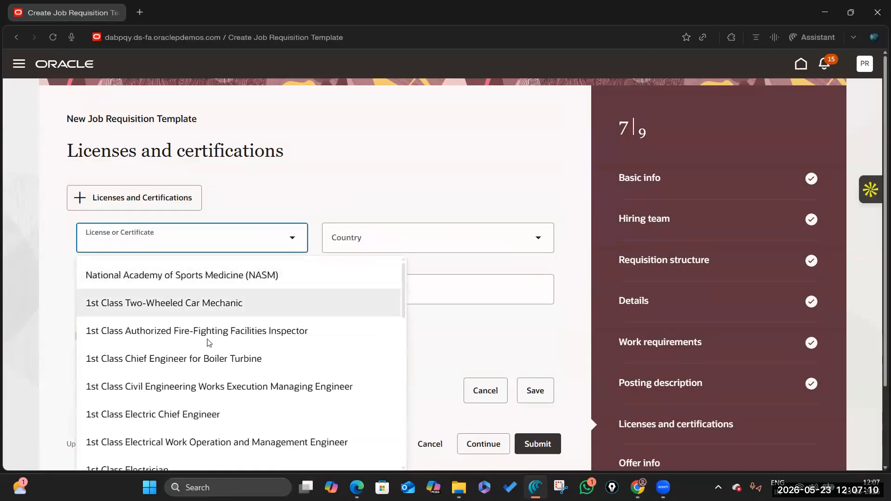
scroll(207, 342, down, 10)
scroll(207, 342, down, 15)
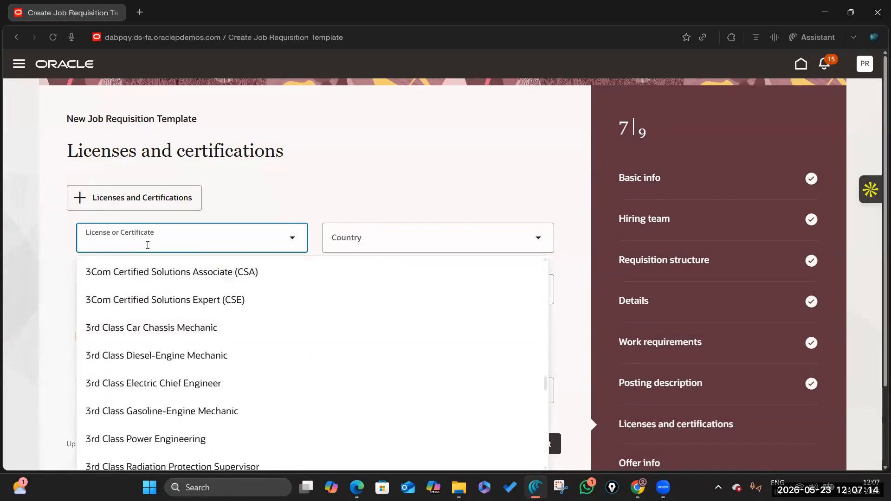
text(Oracleh)
key(BackSpace)
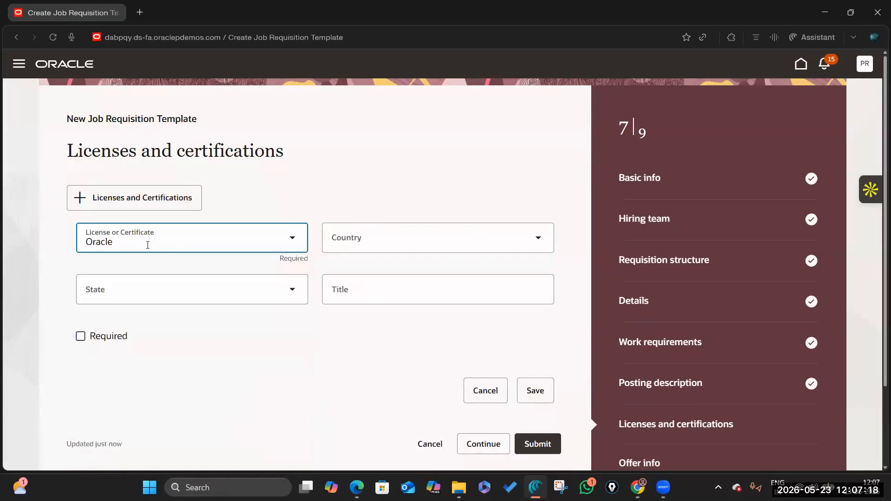
key(BackSpace)
key(BackSpace)
key(BackSpace)
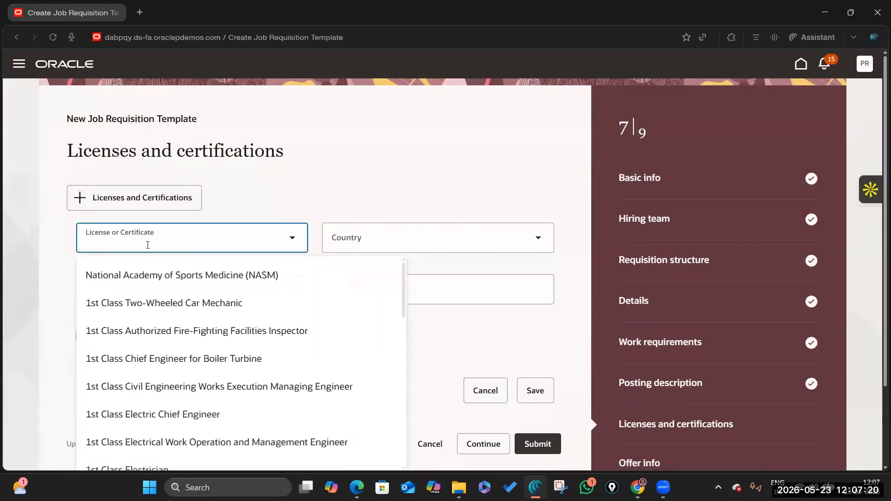
click(485, 391)
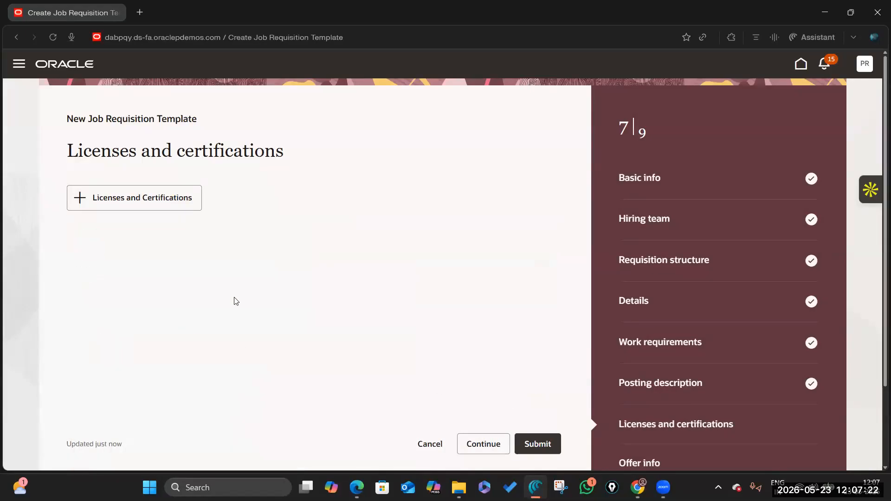
Step: Continue to the Offer info section and look over its job and other fields
click(499, 448)
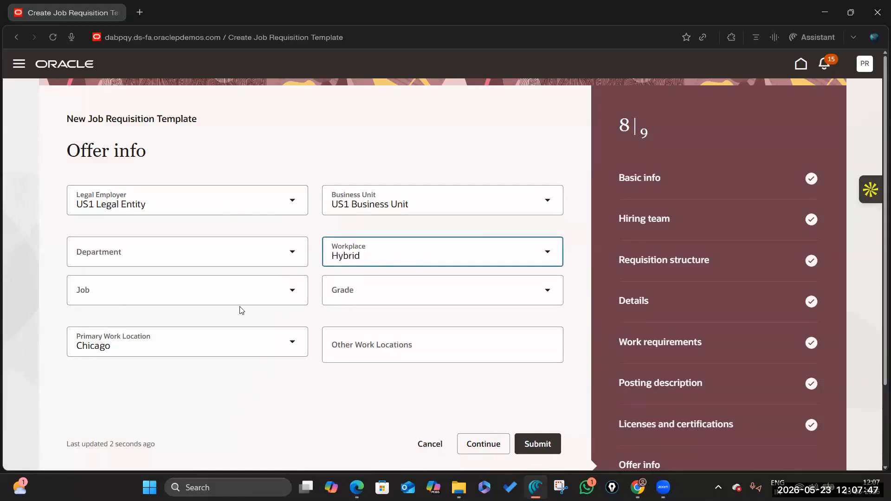
click(289, 291)
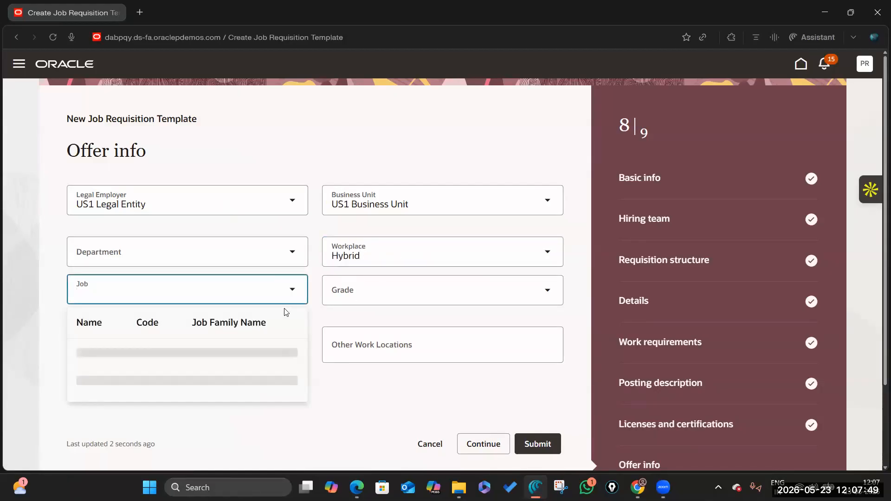
click(334, 401)
click(334, 400)
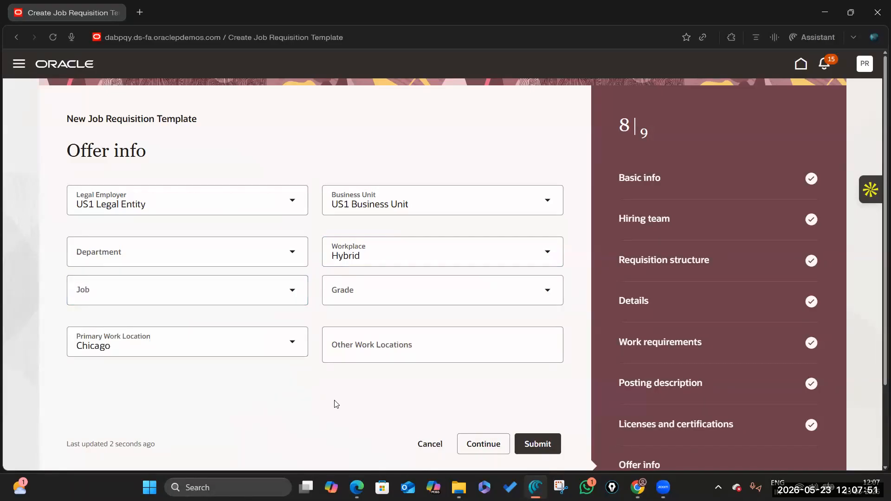
scroll(334, 400, down, 3)
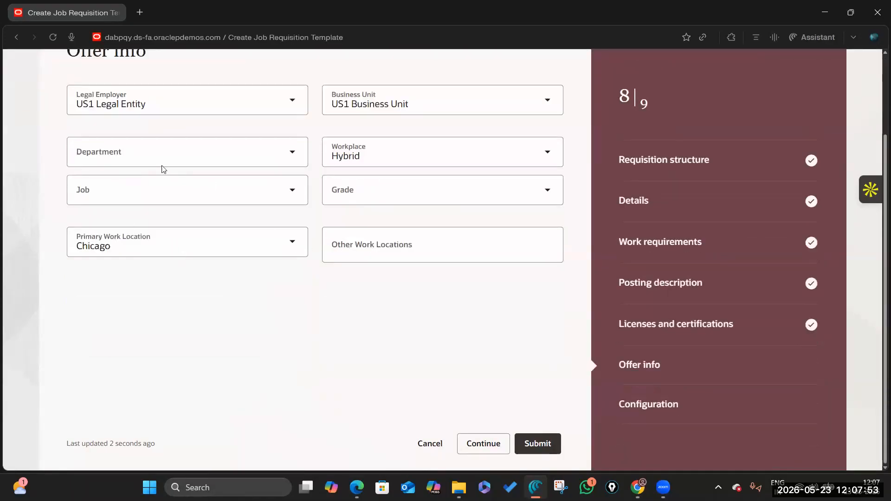
scroll(164, 169, up, 2)
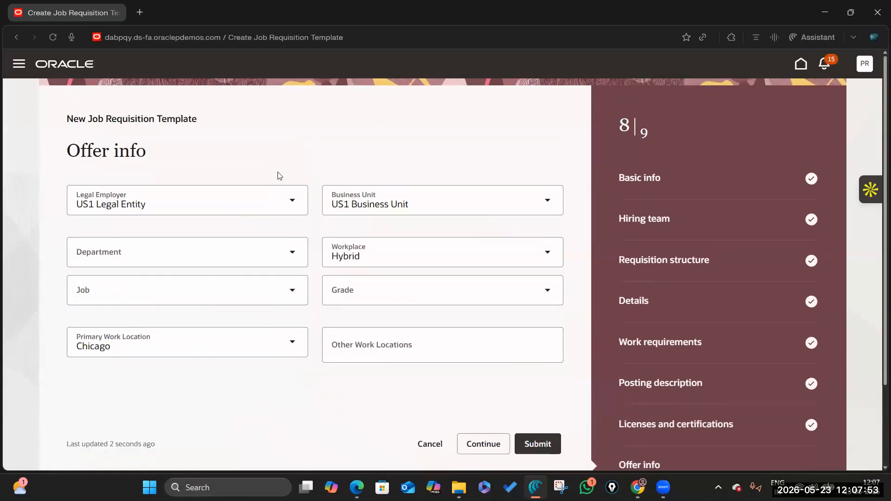
triple_click(166, 153)
scroll(181, 258, down, 2)
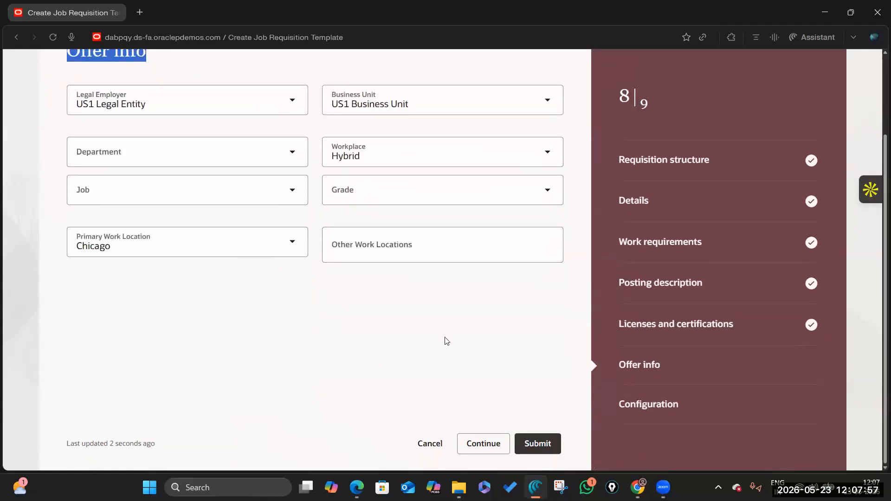
Step: Replace the primary work location in the offer info, looking up "Bosto"
click(235, 249)
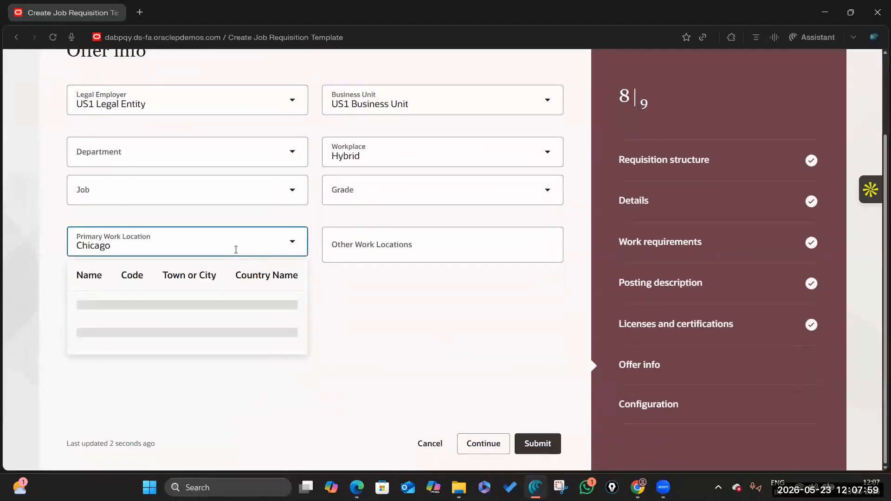
key(BackSpace)
key(BackSpace)
key(BackSpace)
key(BackSpace)
text(Bosto)
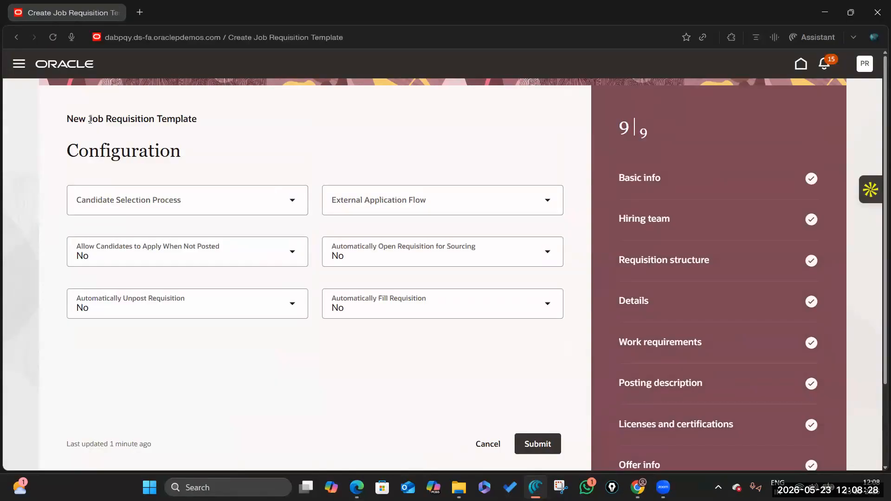
Step: Switch to the implementation case study in Chrome and review its Application Flow and Selection Process sections
drag(90, 120, 274, 122)
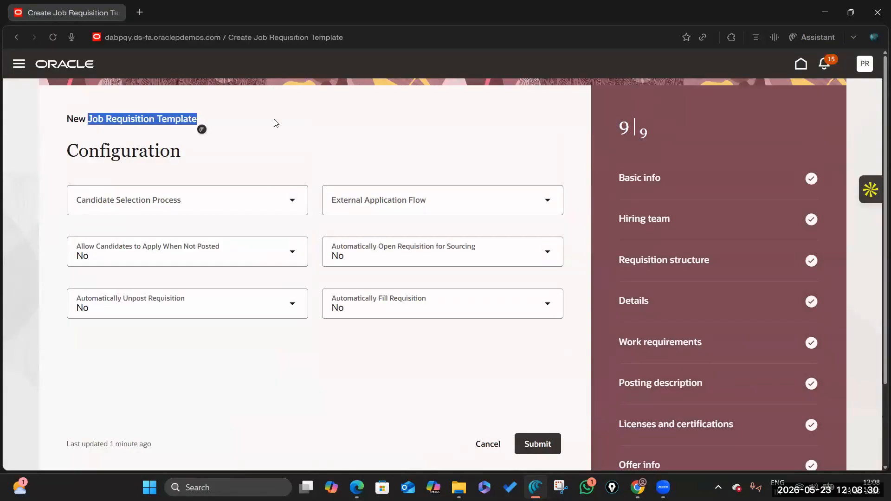
key(alt+Tab)
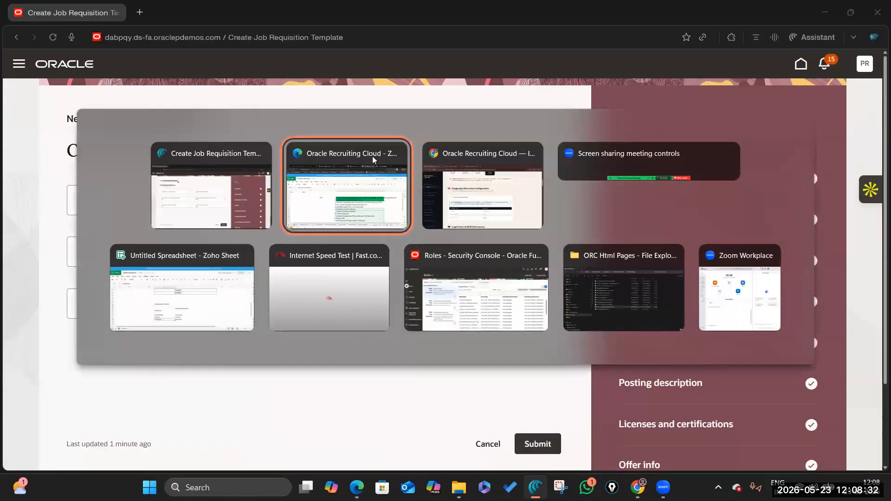
key(alt+Tab)
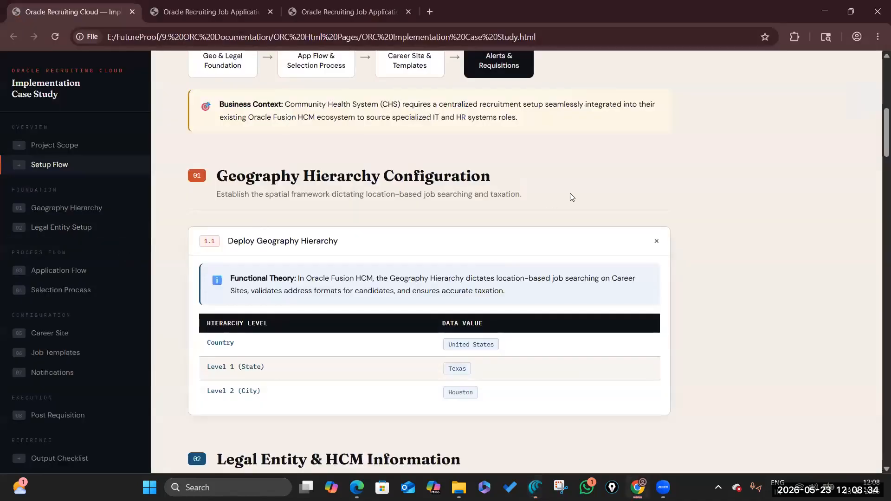
click(75, 274)
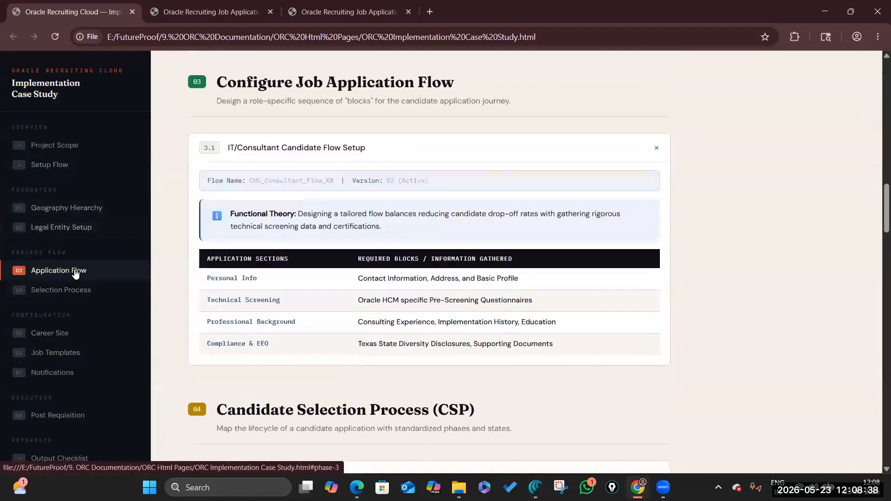
click(81, 291)
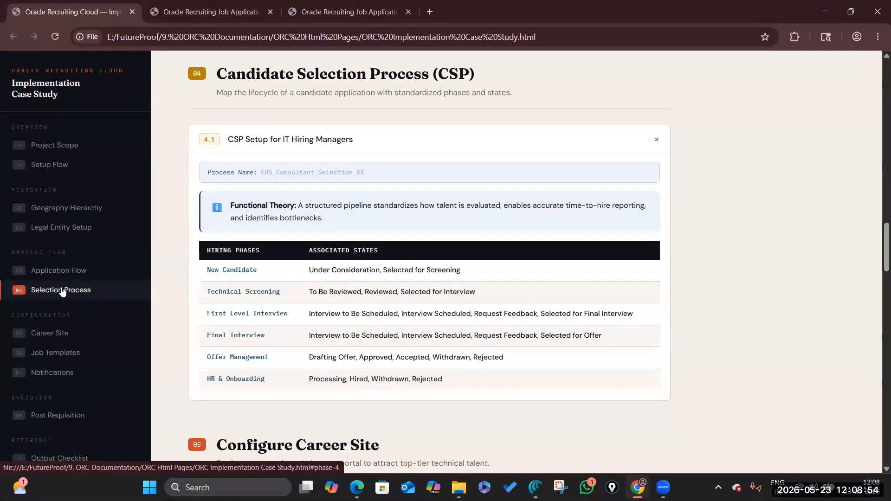
click(63, 273)
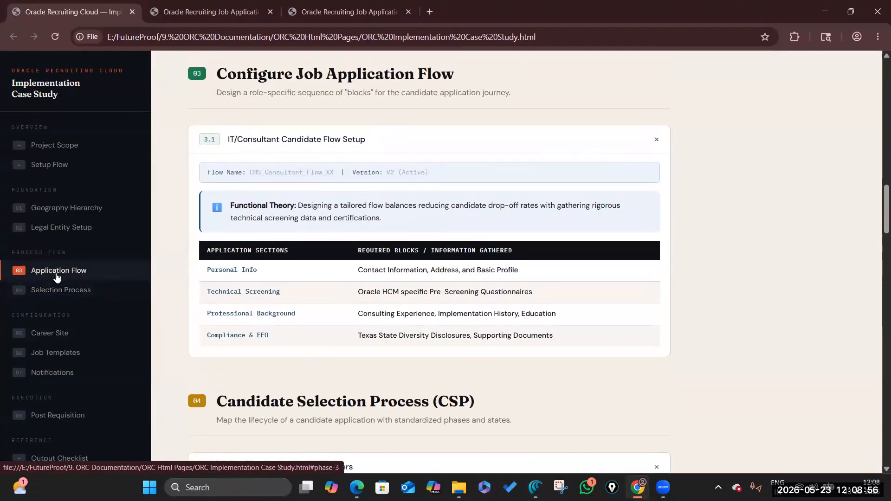
Step: Return to the job requisition template and set the external application flow to CHS_IT_Consultant_Flow
key(alt+Tab)
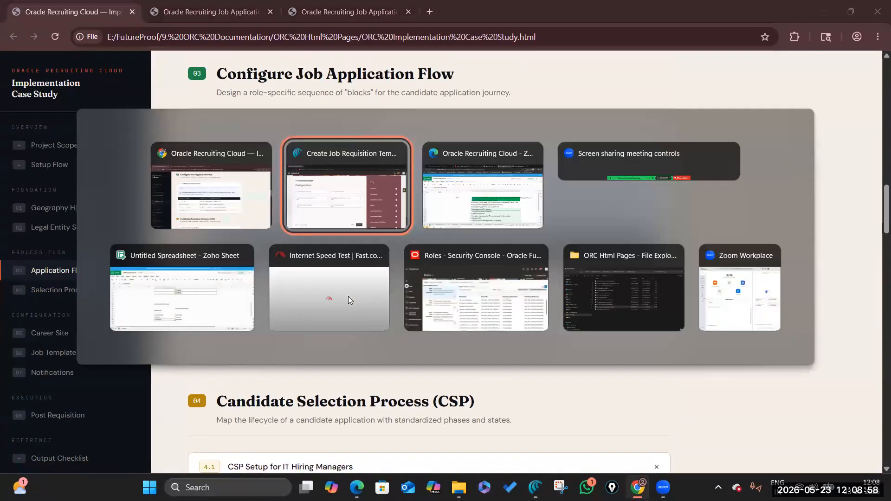
click(546, 201)
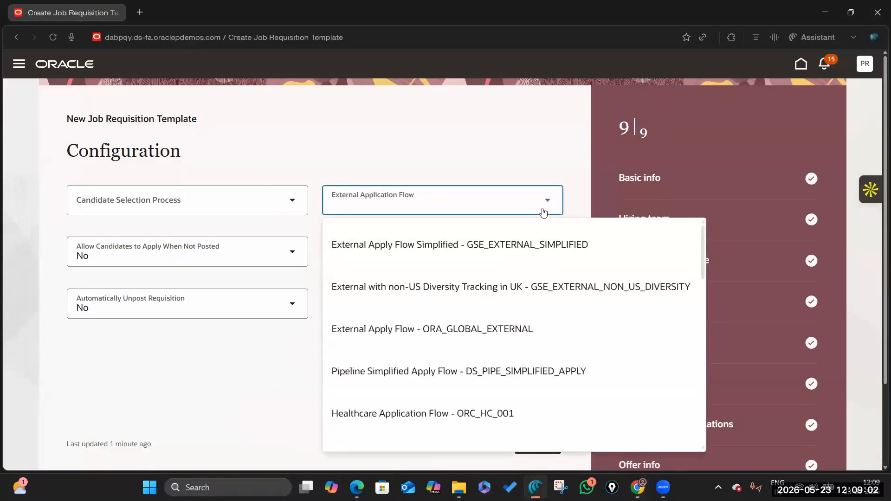
scroll(486, 338, down, 8)
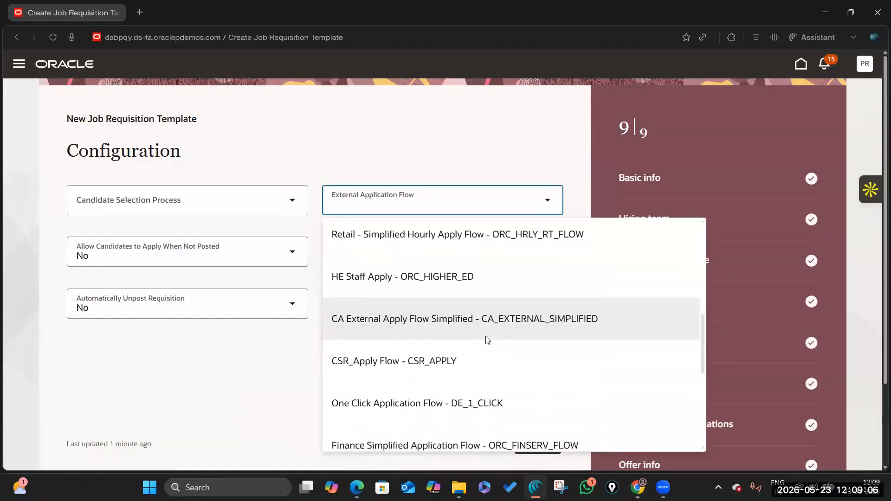
scroll(486, 340, down, 6)
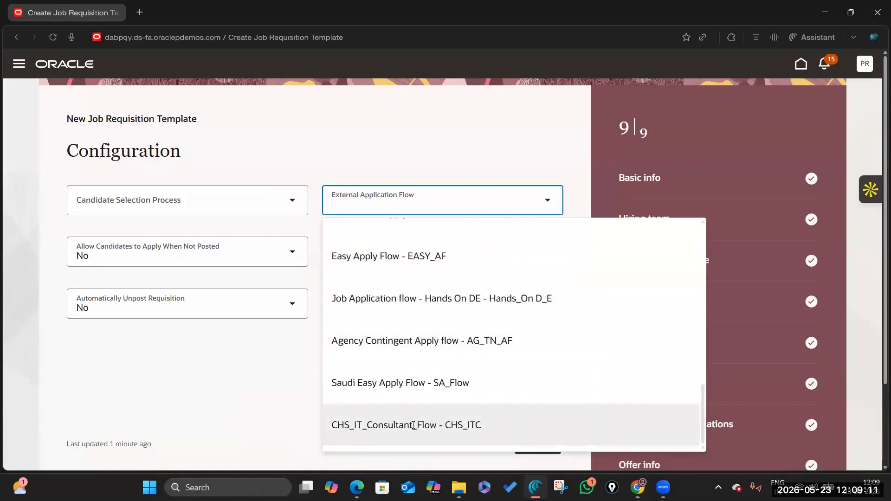
click(460, 426)
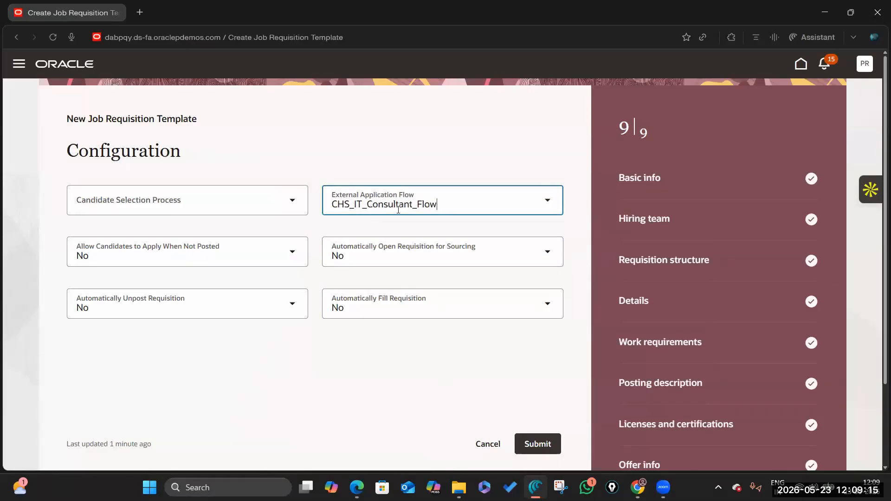
Step: Set the candidate selection process to Default Candidate Selection Process
click(181, 201)
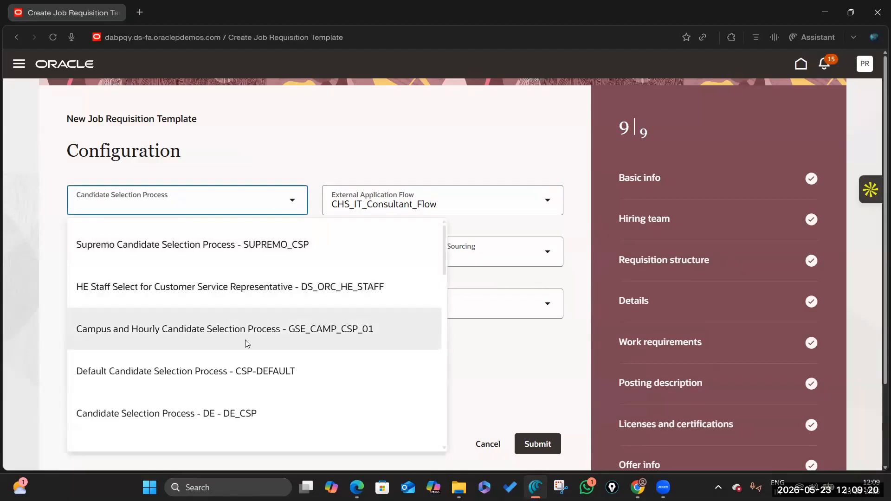
click(198, 371)
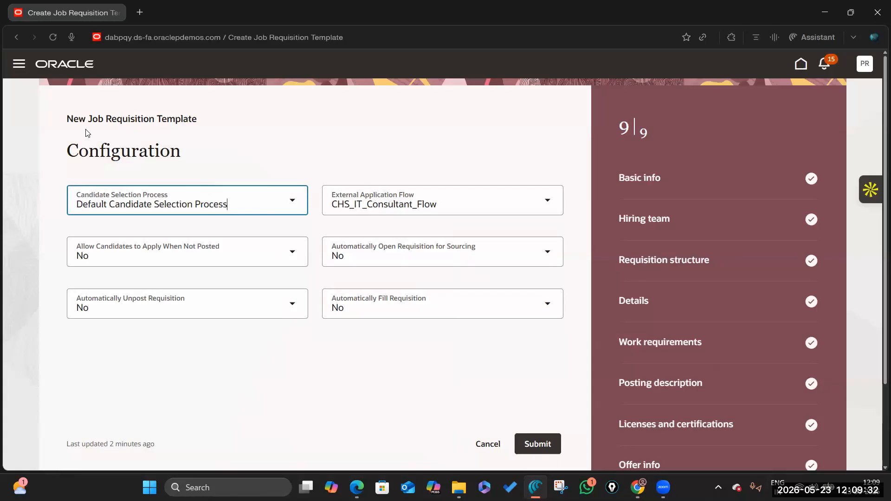
drag(88, 118, 203, 122)
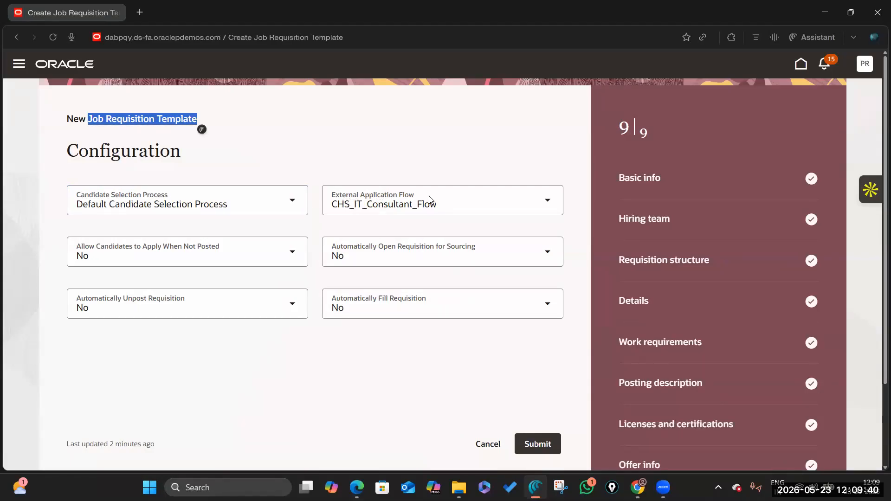
click(436, 143)
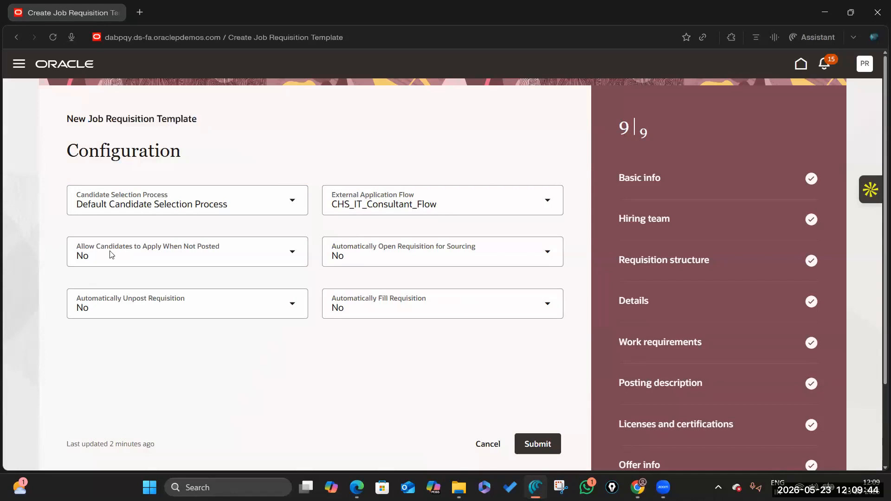
Step: Keep Allow Candidates to Apply When Not Posted at No and set Automatically Open Requisition for Sourcing to Yes, posted externally
click(290, 251)
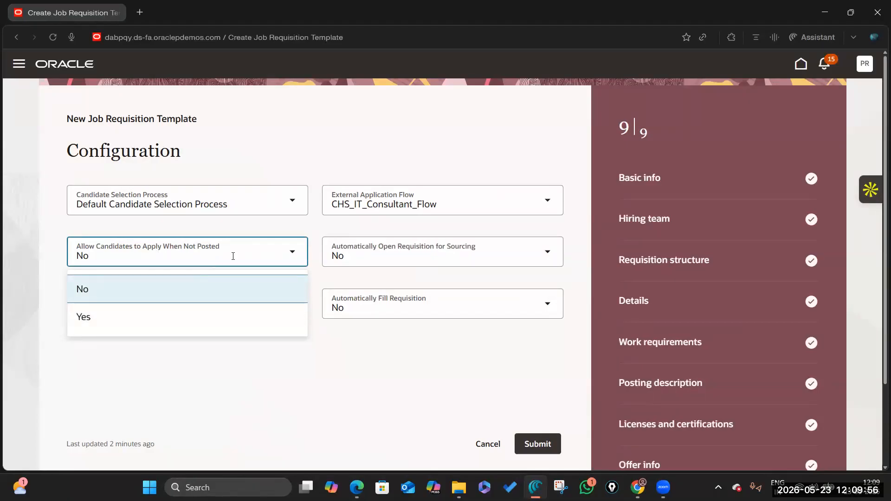
click(226, 365)
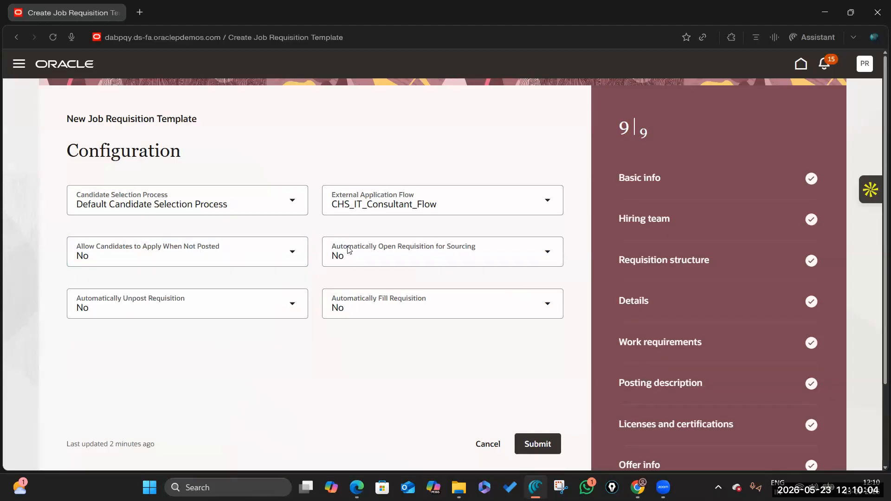
click(544, 252)
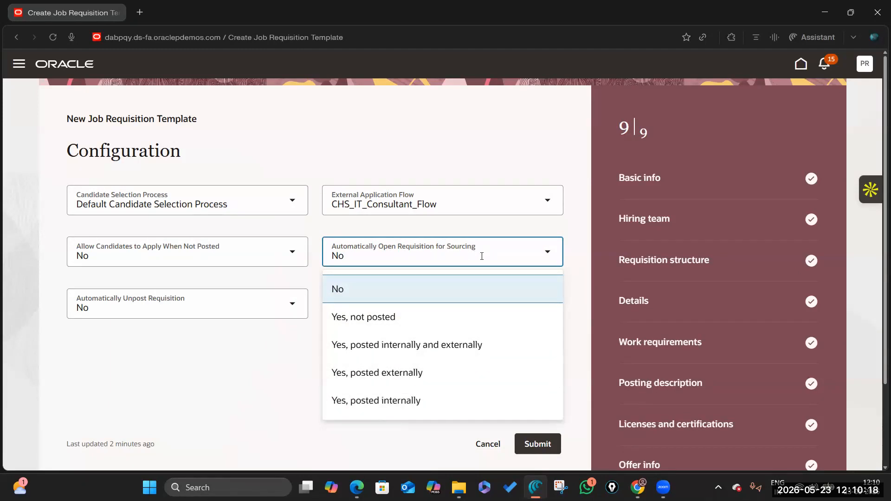
click(406, 374)
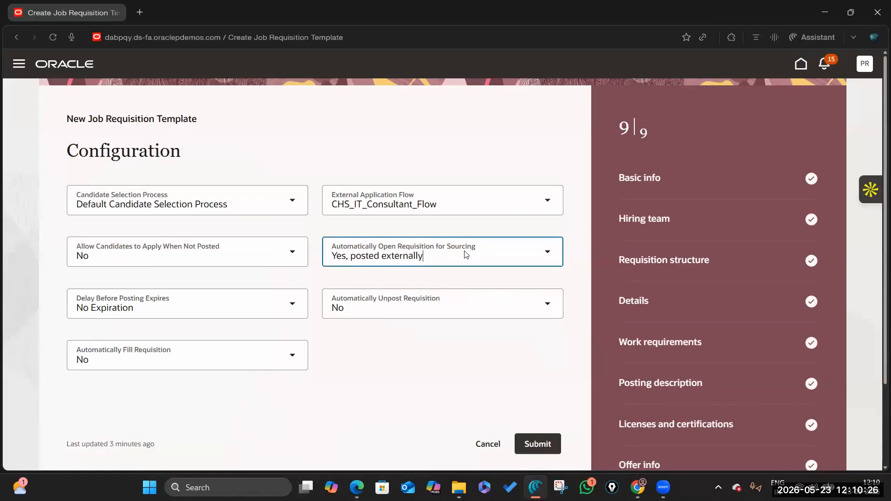
Step: Submit the Oracle HCM Consultant JRT job requisition template and activate it
scroll(195, 334, down, 2)
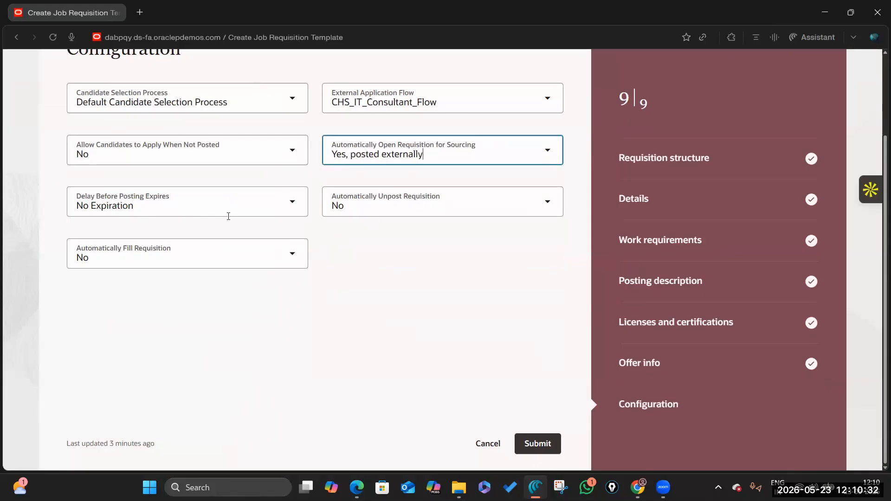
click(538, 446)
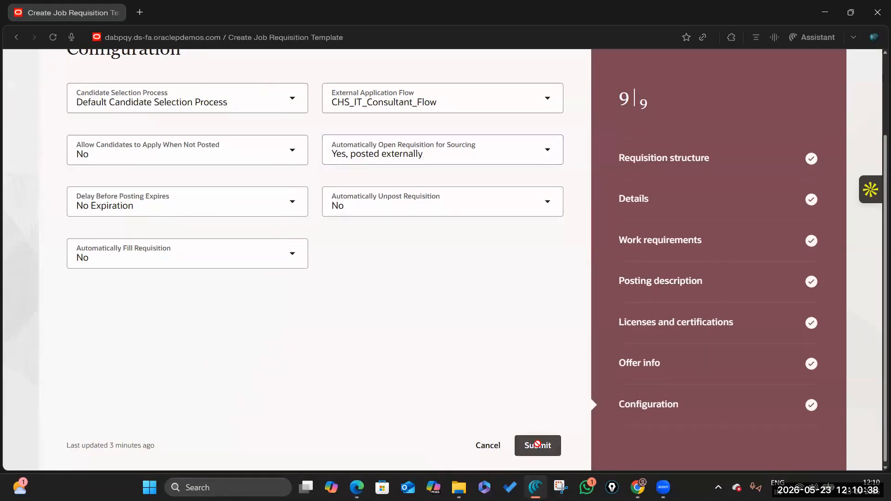
scroll(528, 362, up, 3)
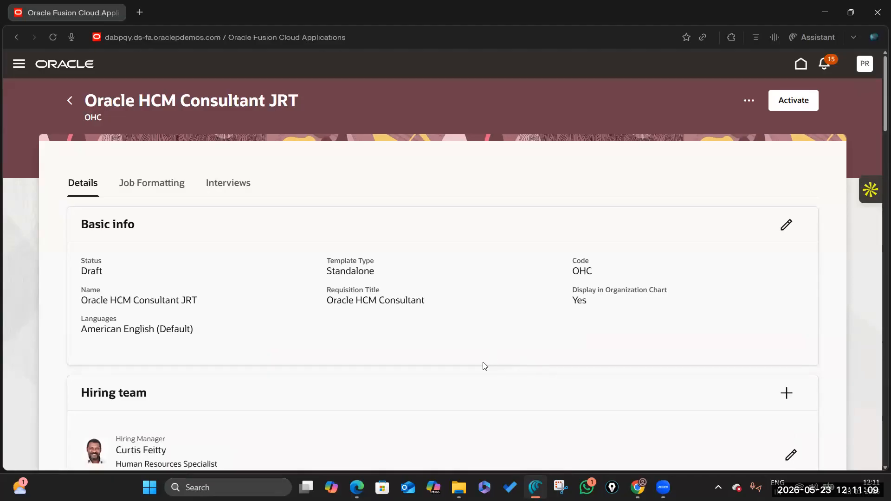
scroll(481, 366, down, 20)
scroll(480, 368, up, 20)
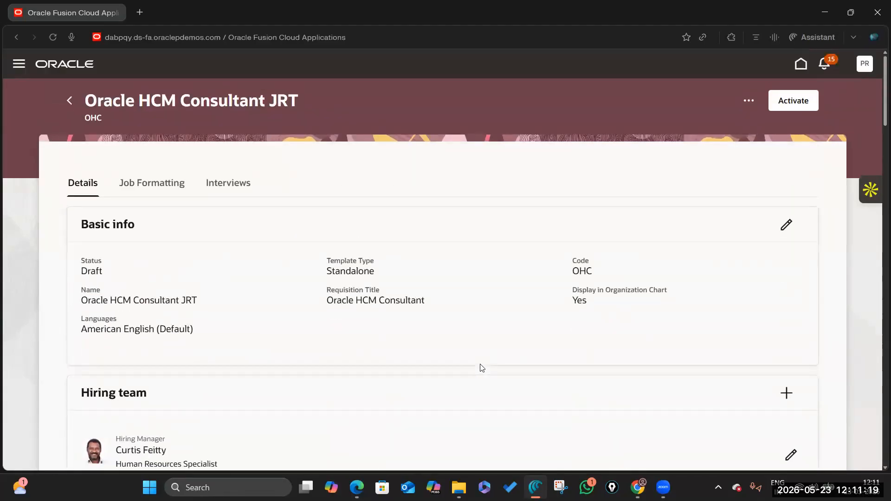
click(807, 102)
Step: In the Oracle Recruiting Cloud sheet in Edge, widen column E and insert "Creation of Job Requisition Template" above the recruiter's job creation entry
key(alt+Tab)
key(Tab)
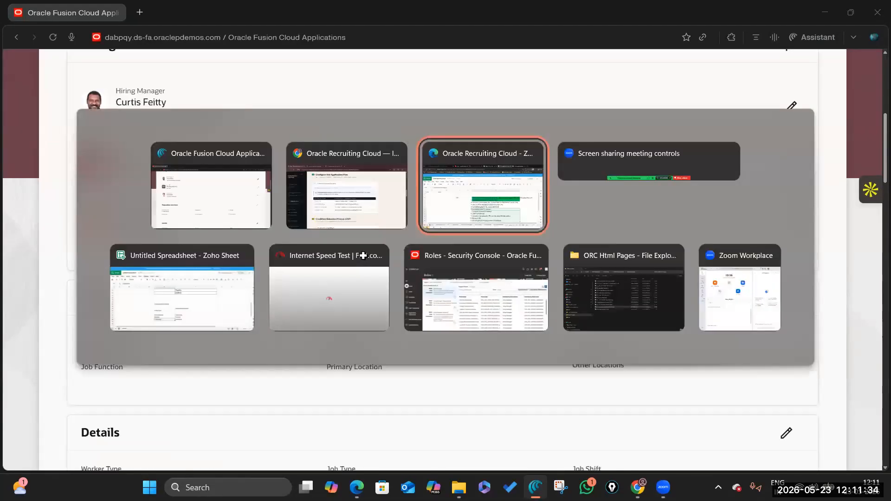
click(583, 275)
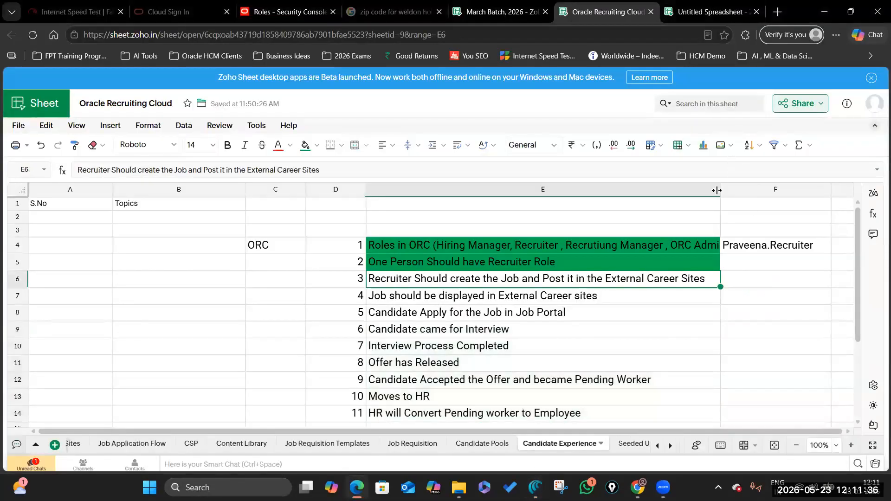
drag(716, 190, 842, 191)
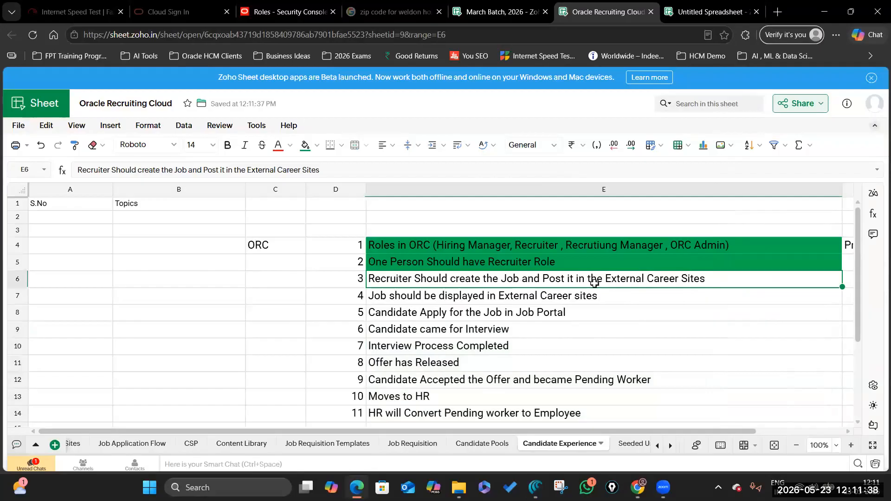
click(535, 267)
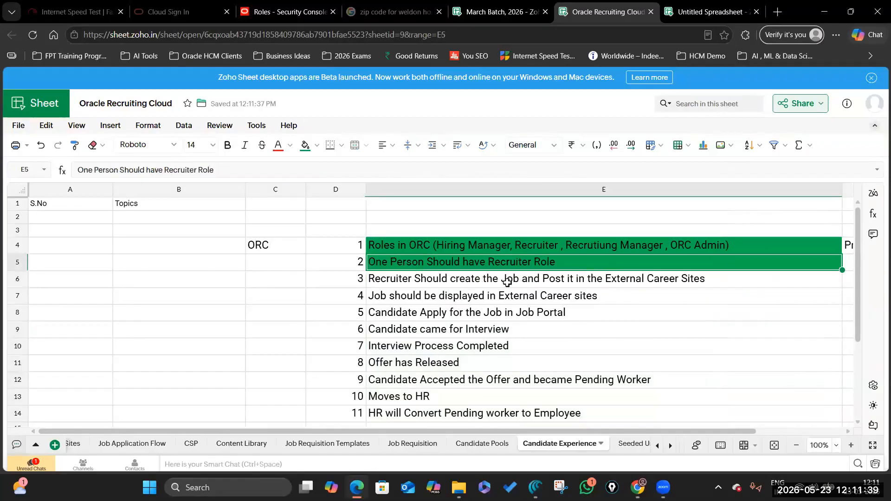
click(552, 276)
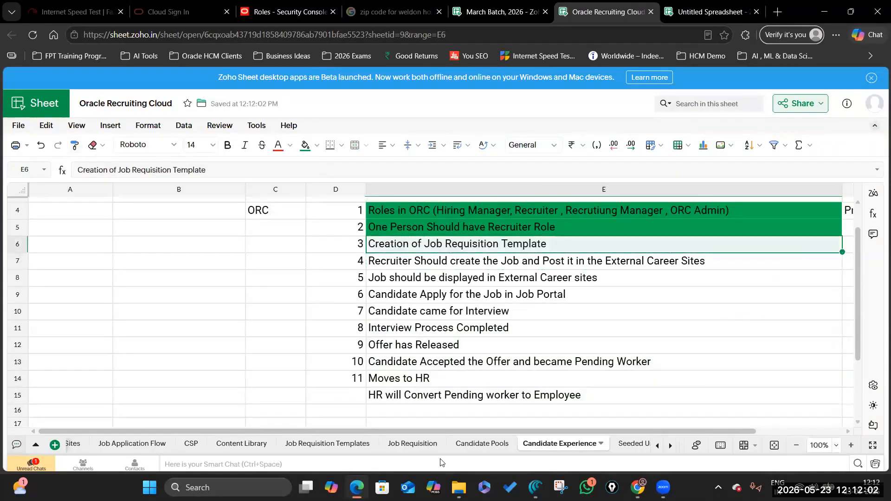
Step: View the ESS Process sheet of the Oracle Recruiting Cloud workbook
click(635, 445)
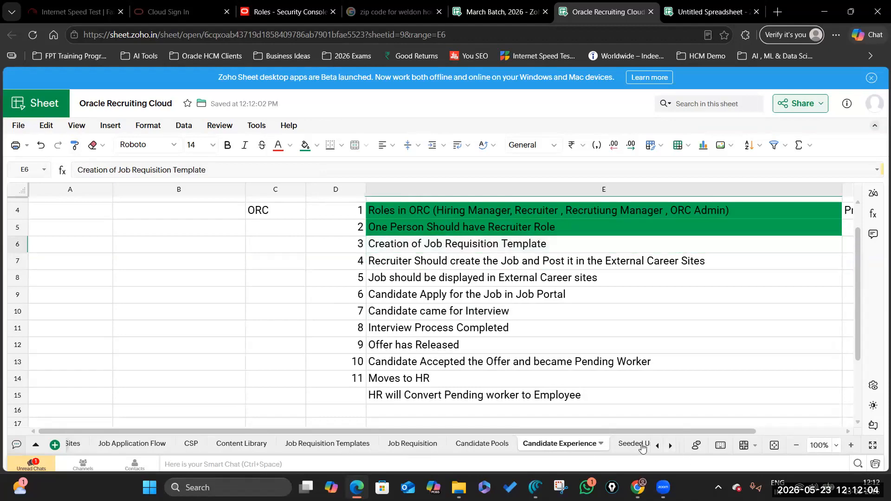
click(636, 445)
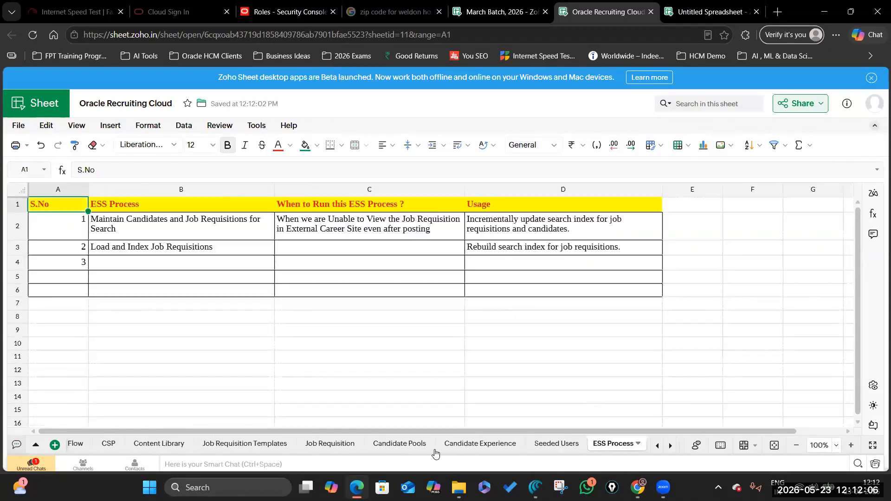
key(alt+Tab)
key(alt+Tab)
key(alt+Tab)
key(alt+Tab)
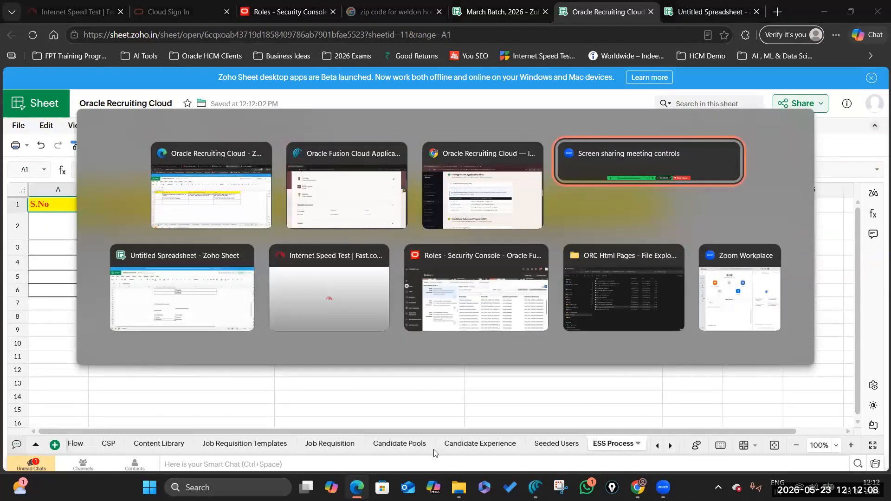
key(Escape)
Step: Review the offer letter template and the job requisition template's hiring team notes in the untitled spreadsheet
key(ctrl+Tab)
click(403, 361)
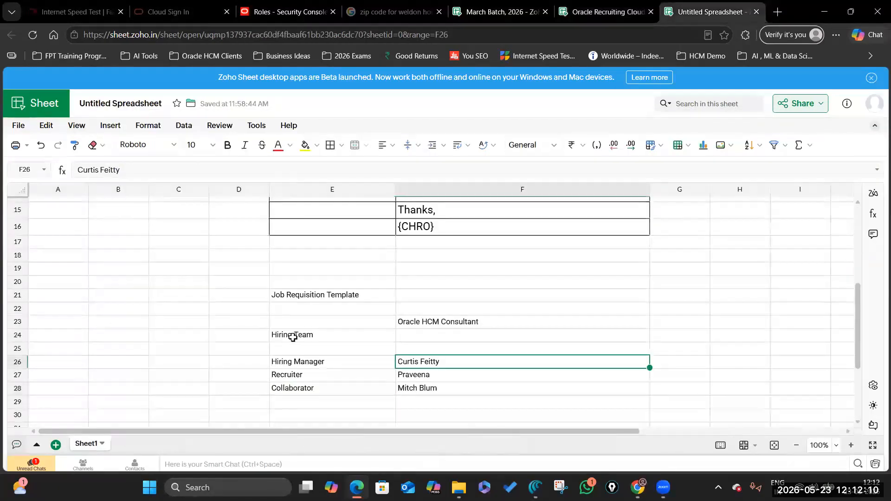
click(349, 364)
drag(244, 281, 364, 297)
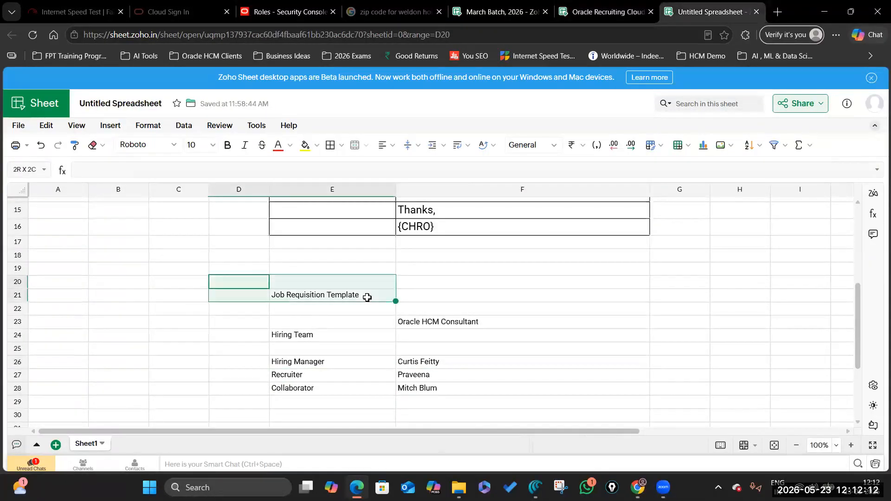
click(333, 290)
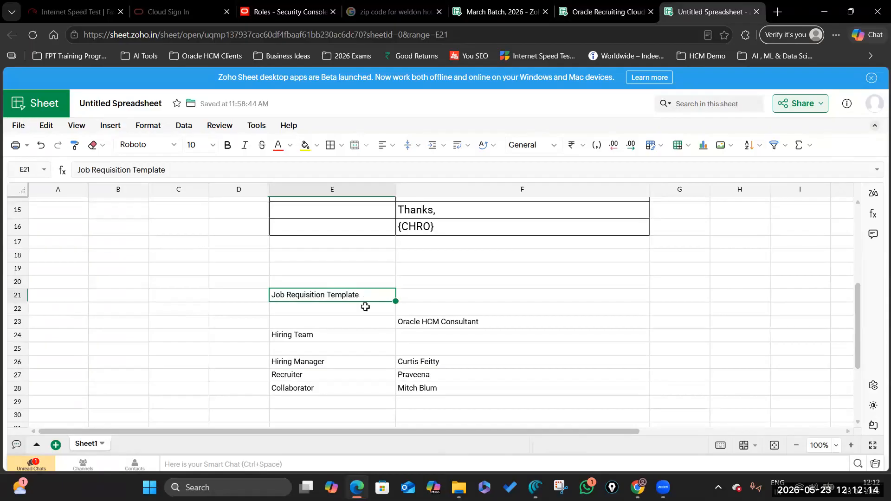
scroll(364, 305, up, 4)
drag(238, 216, 614, 403)
drag(682, 400, 684, 406)
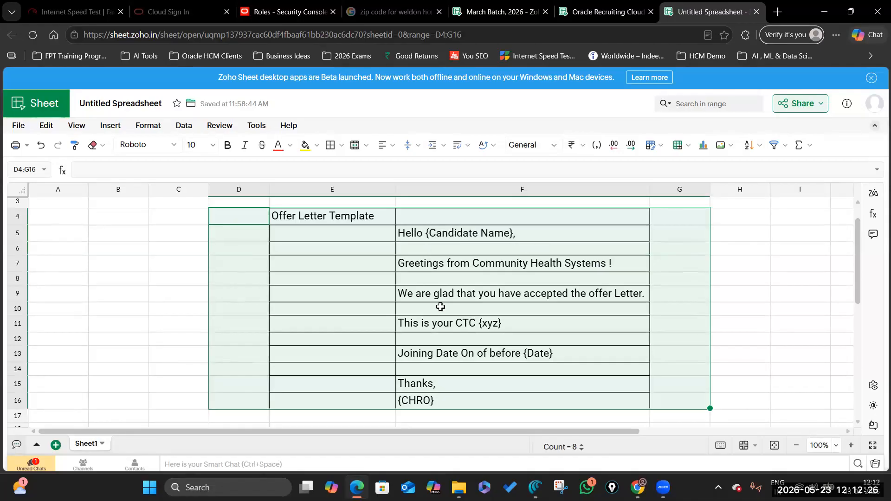
scroll(396, 306, down, 5)
click(427, 263)
drag(267, 225, 668, 347)
click(537, 361)
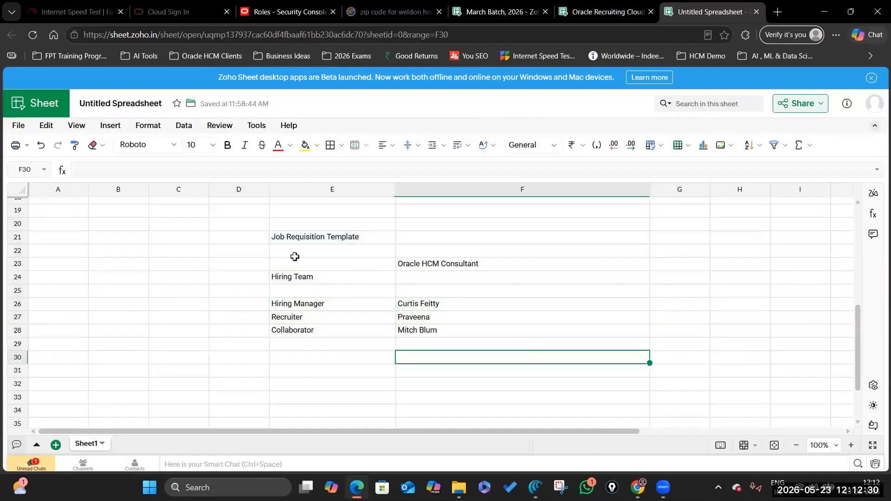
drag(248, 236, 678, 371)
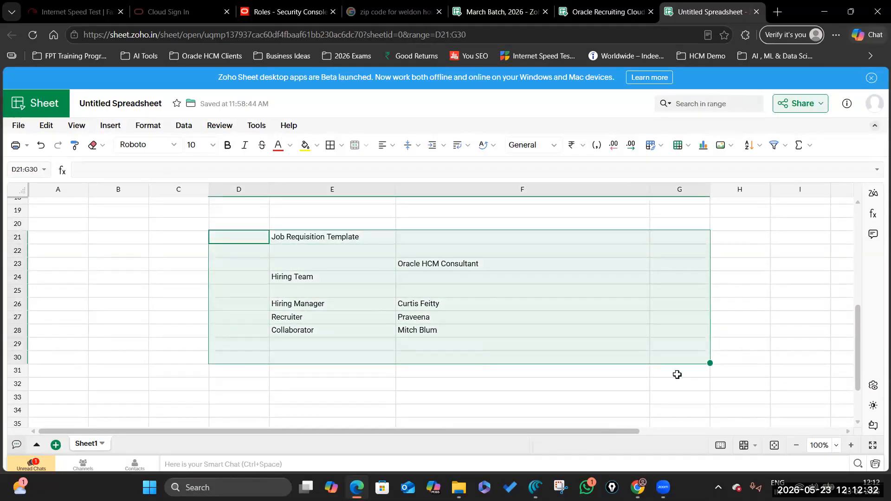
click(677, 372)
Step: Switch to the case study in Chrome and pick up the Organization value Community Health System LE from its Job Templates section
click(607, 12)
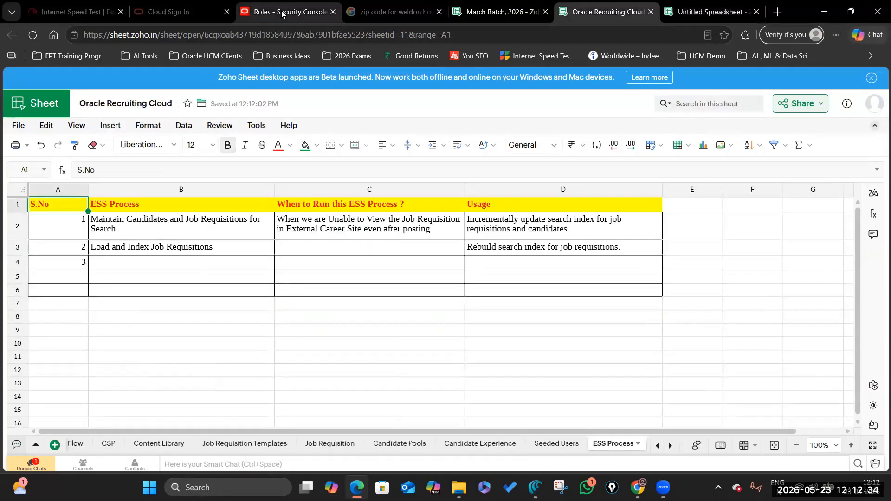
key(alt+Tab)
key(alt+Tab)
key(alt+Tab)
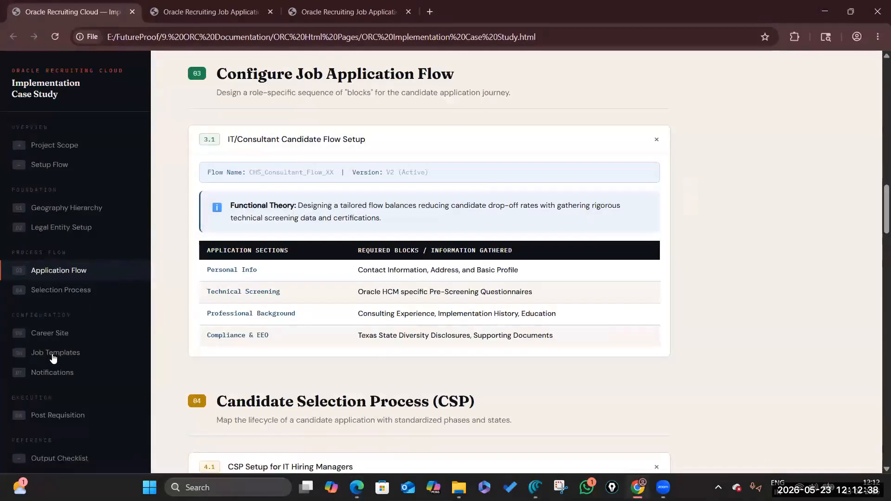
click(43, 353)
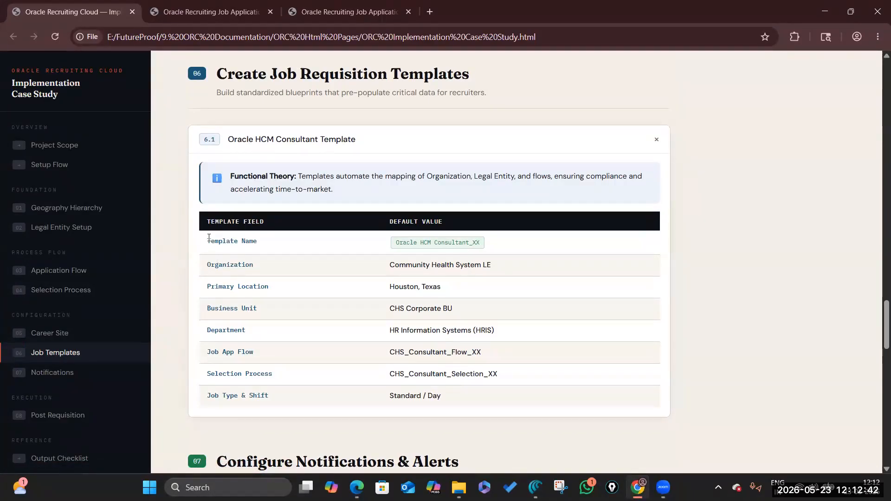
drag(215, 75, 462, 74)
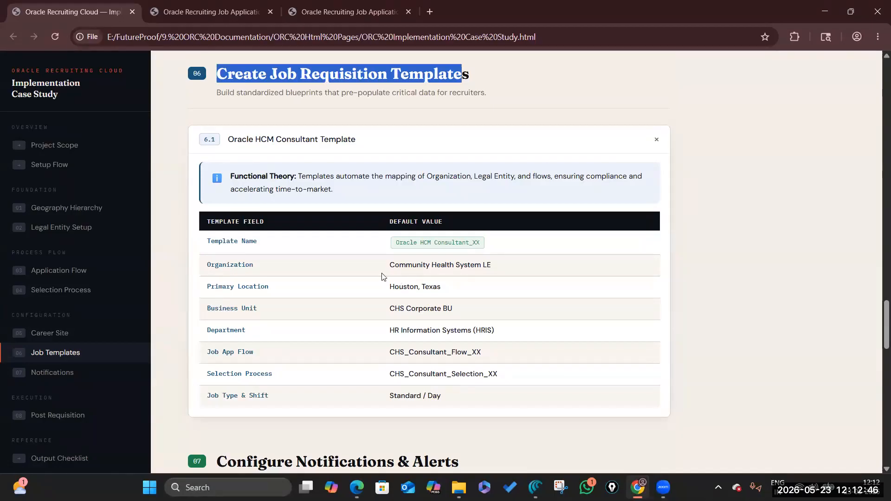
drag(228, 265, 565, 268)
click(461, 264)
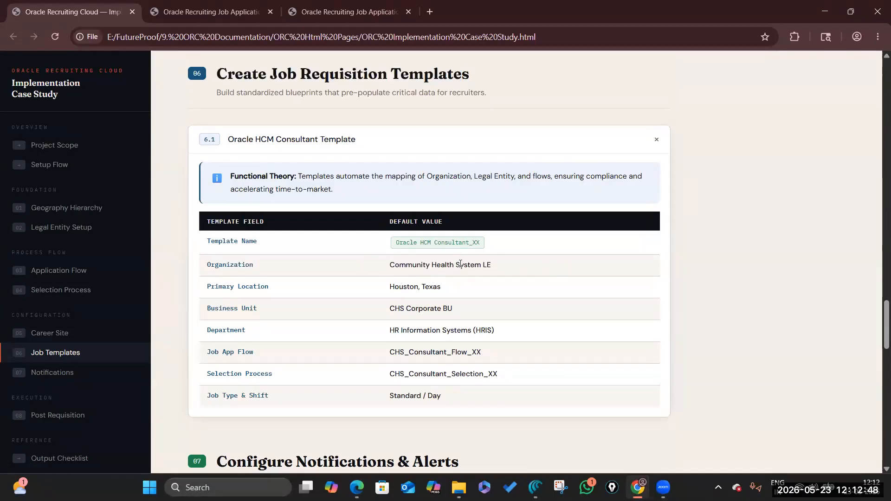
triple_click(589, 266)
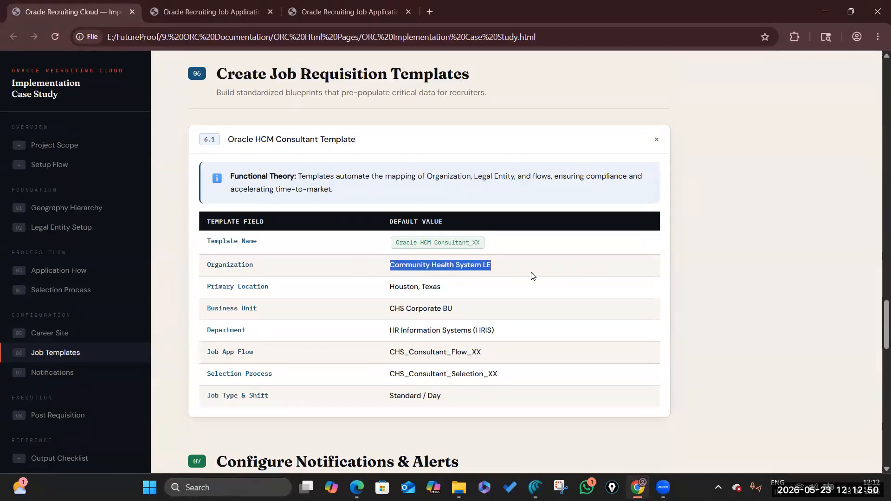
Step: Return to the Oracle template, try Community Health System LE as the requisition structure's organization, and save with that field cleared
key(alt+Tab)
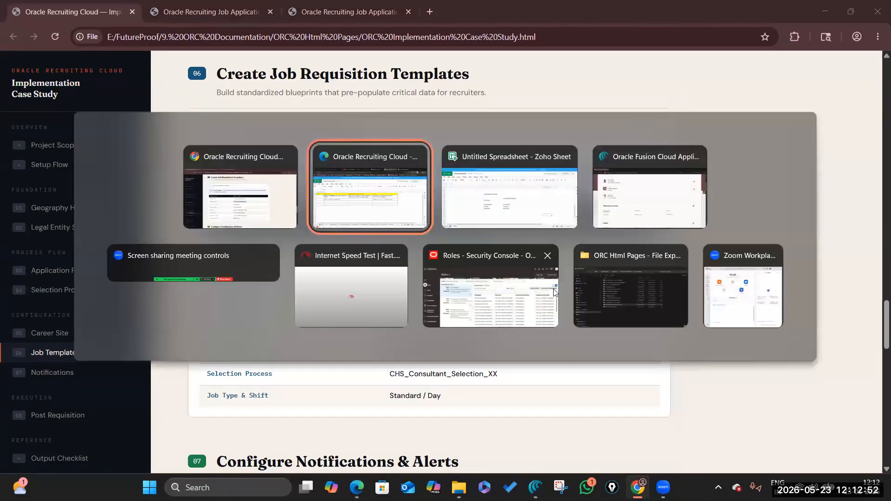
key(alt+Tab)
key(alt+Tab)
scroll(342, 337, up, 8)
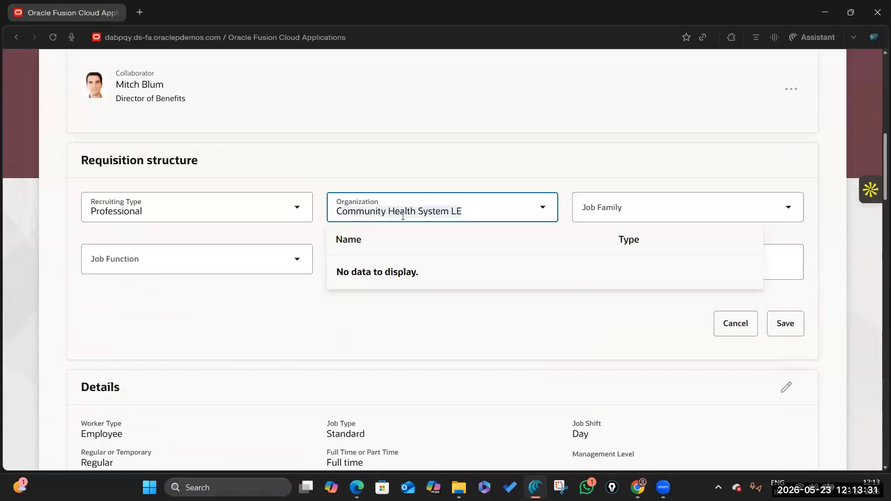
key(BackSpace)
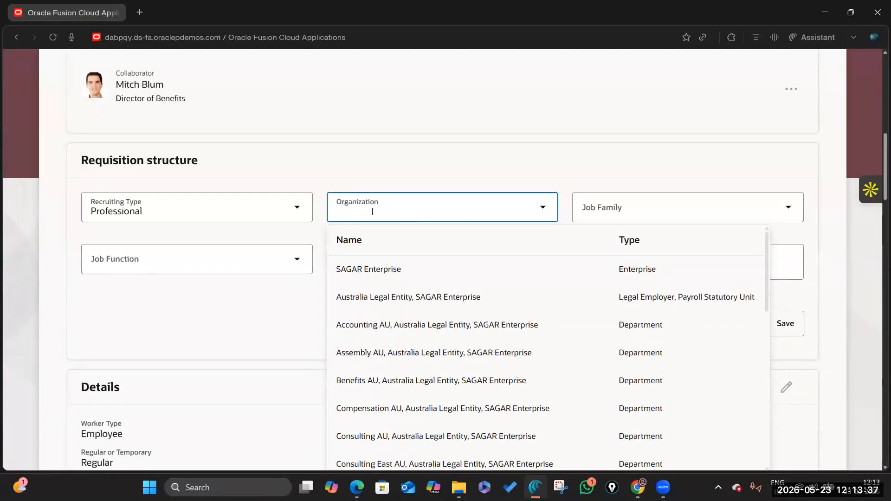
click(306, 299)
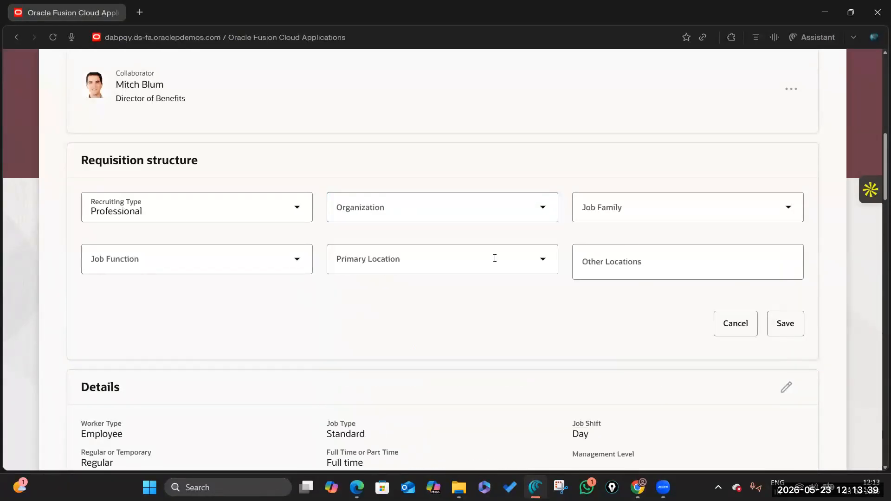
click(785, 325)
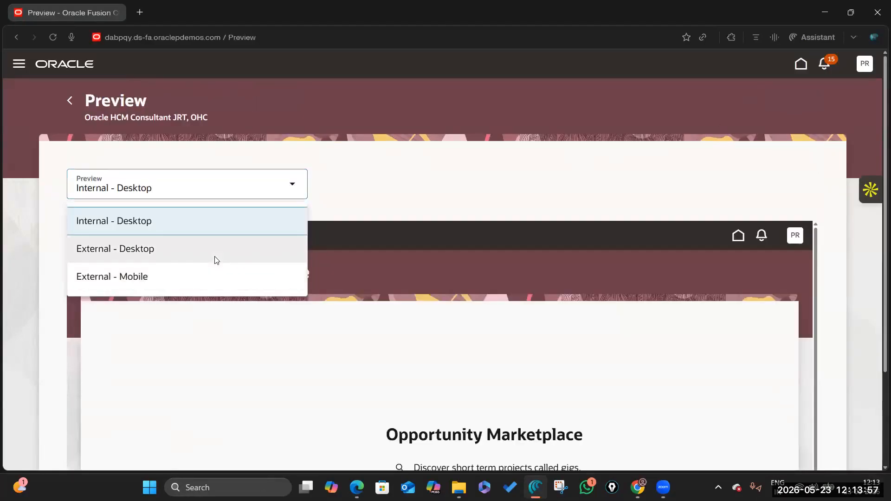
Step: Preview the Oracle HCM Consultant template as External - Desktop
click(215, 257)
scroll(509, 382, down, 3)
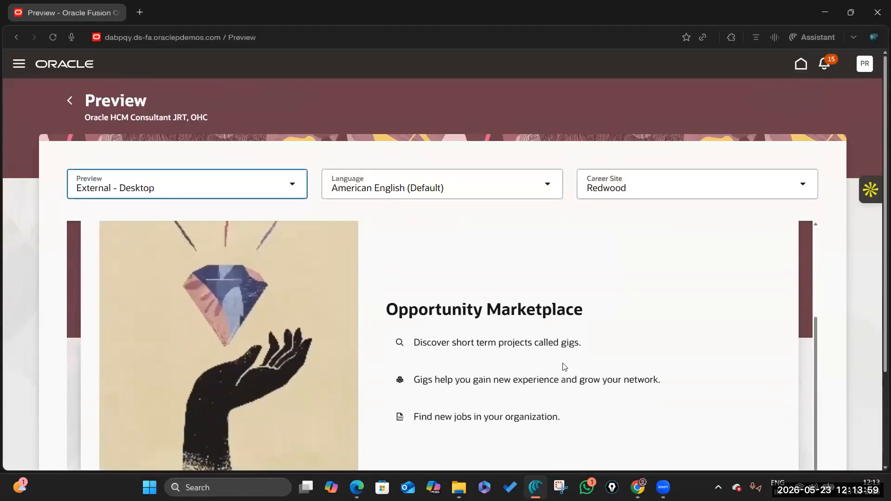
scroll(512, 301, down, 3)
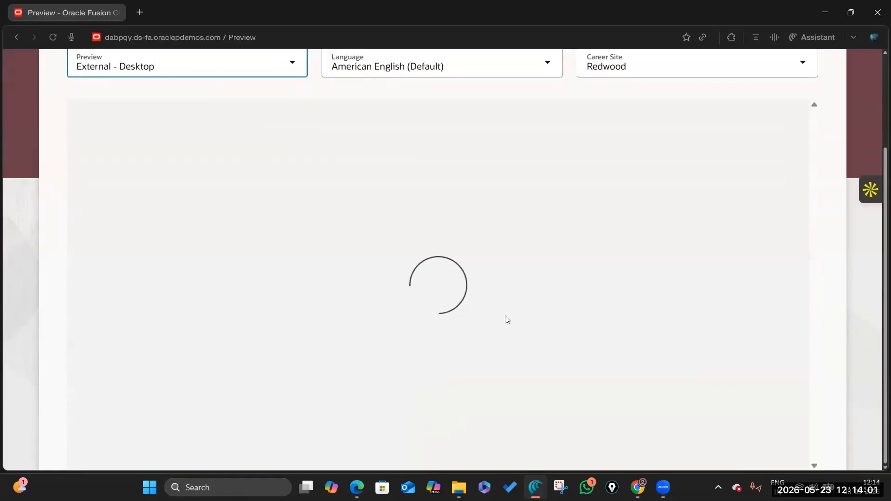
Step: Examine the header, job info and locations in the Oracle HCM Consultant job preview, and close the job details
scroll(305, 256, up, 2)
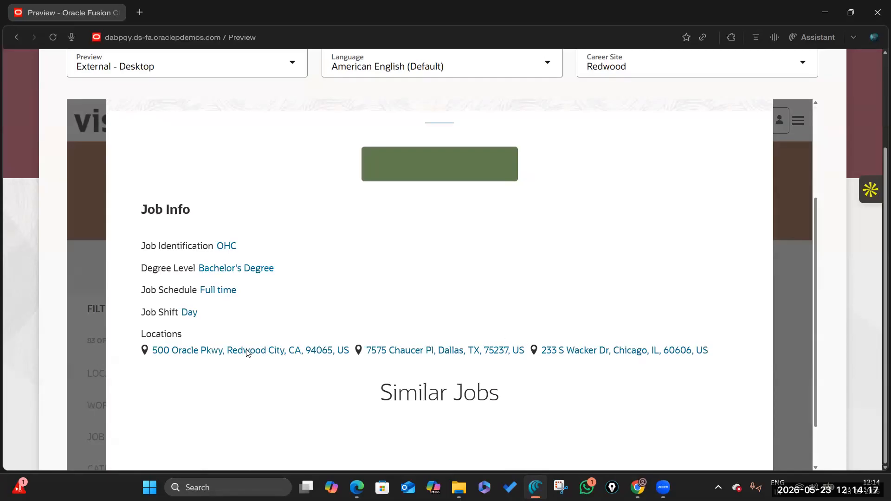
scroll(455, 322, down, 1)
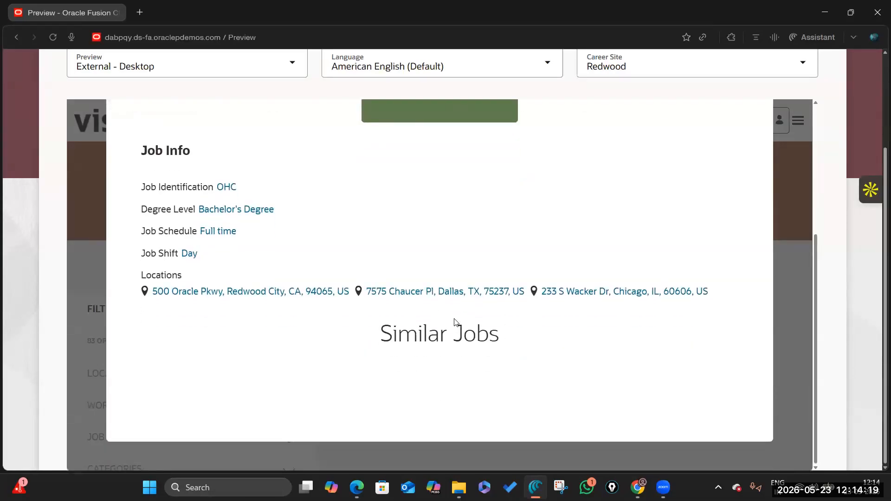
scroll(473, 324, up, 2)
scroll(468, 389, up, 2)
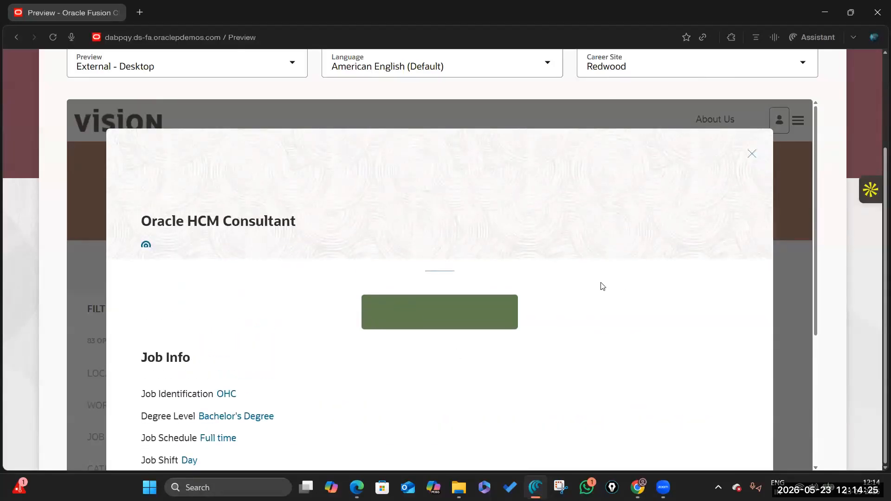
scroll(291, 244, down, 3)
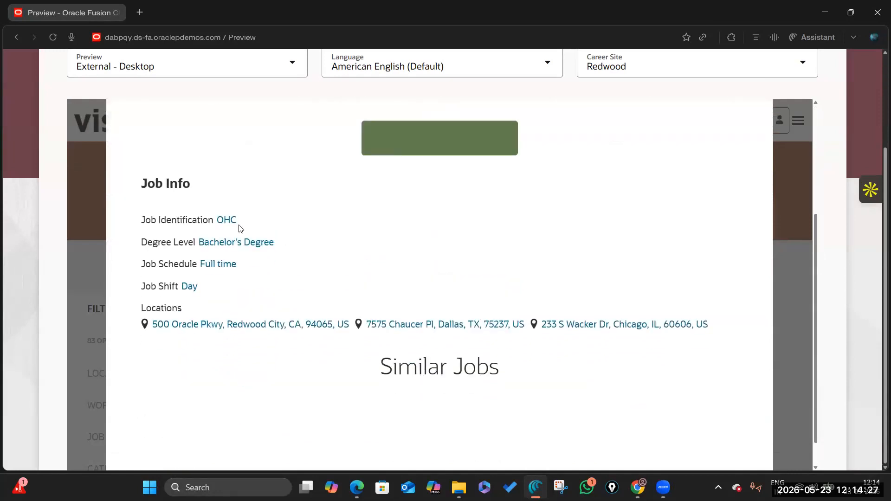
scroll(239, 224, up, 3)
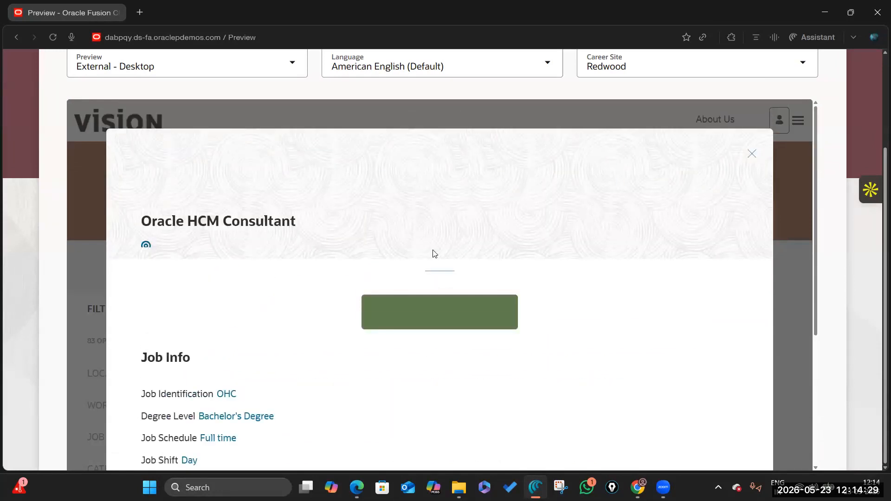
scroll(449, 286, down, 3)
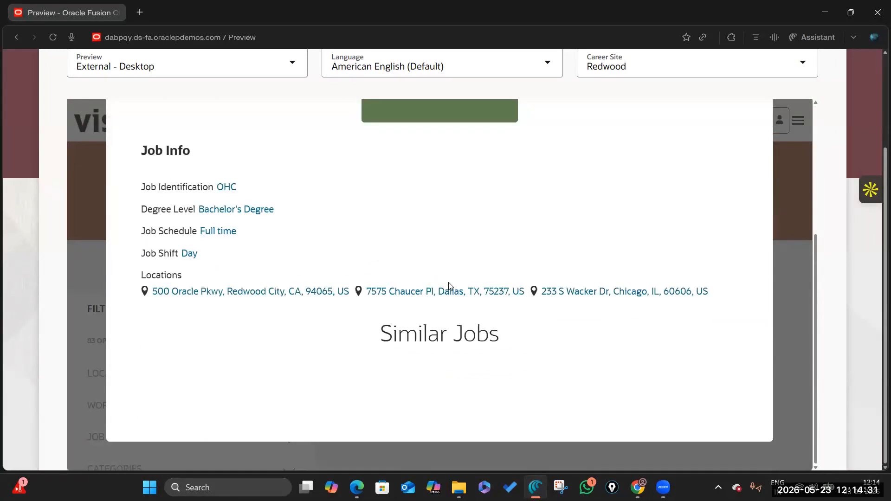
scroll(449, 285, up, 3)
click(750, 154)
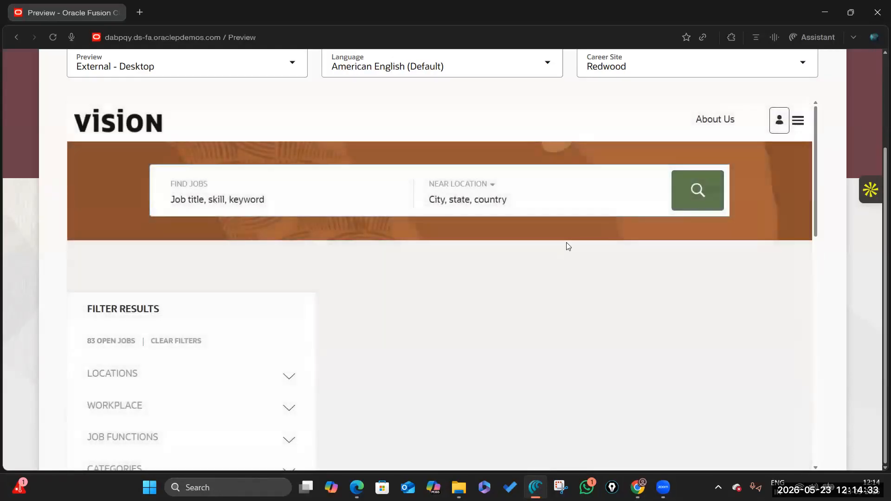
Step: Leave the preview and start a new job requisition in Oracle with Standard as its requisition type
key(alt+Tab)
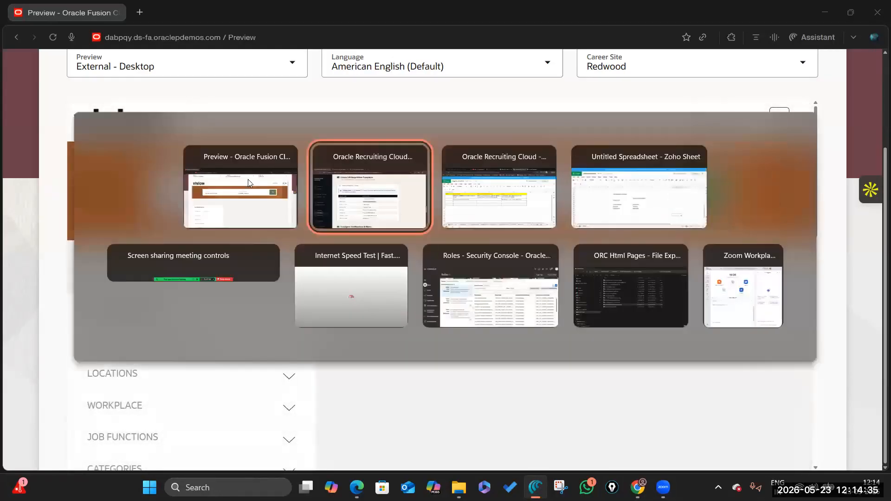
key(alt+Tab)
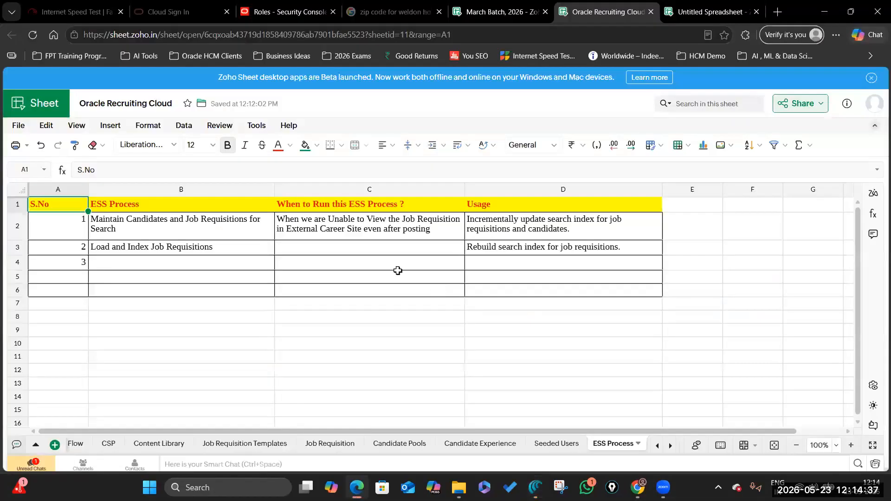
key(alt+Tab)
key(alt+Tab)
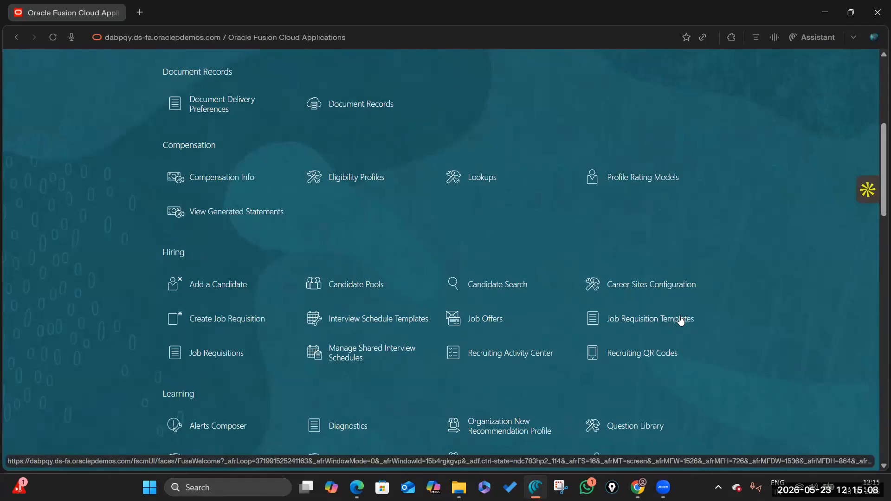
click(212, 318)
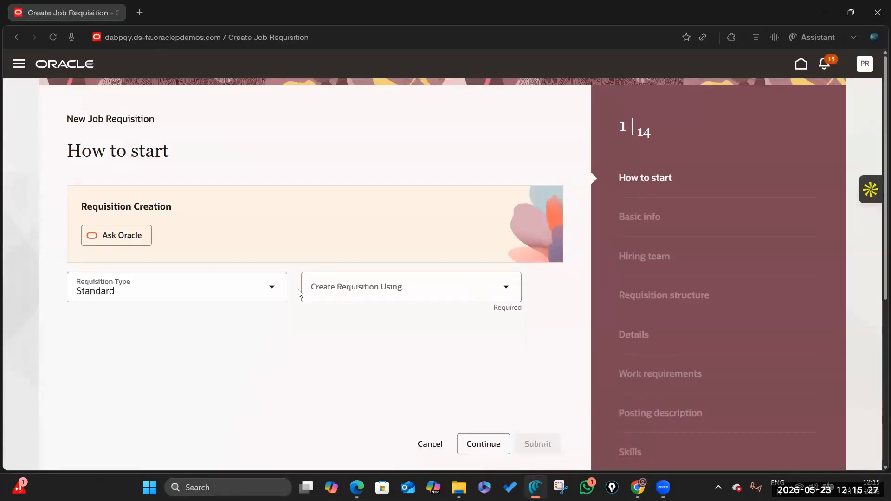
click(273, 288)
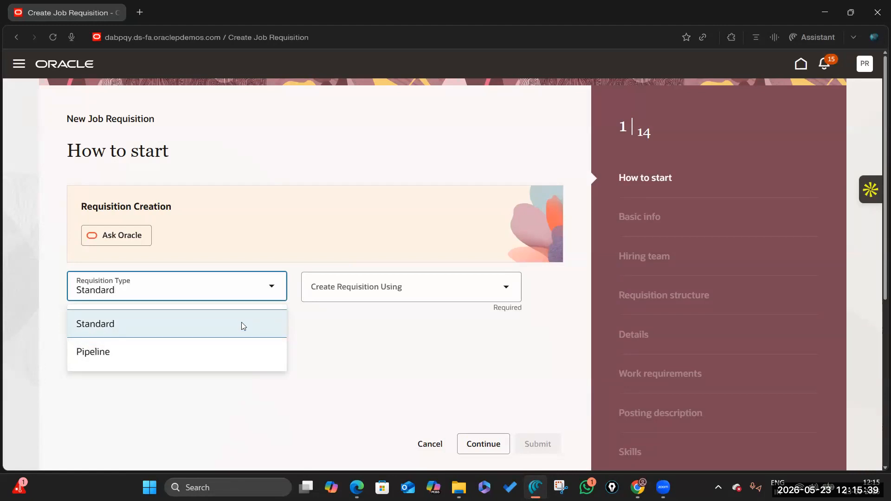
click(357, 332)
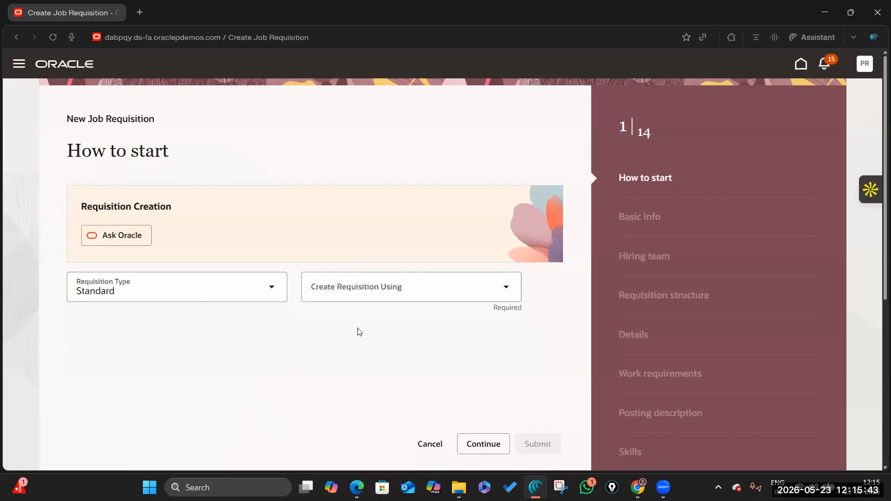
click(273, 285)
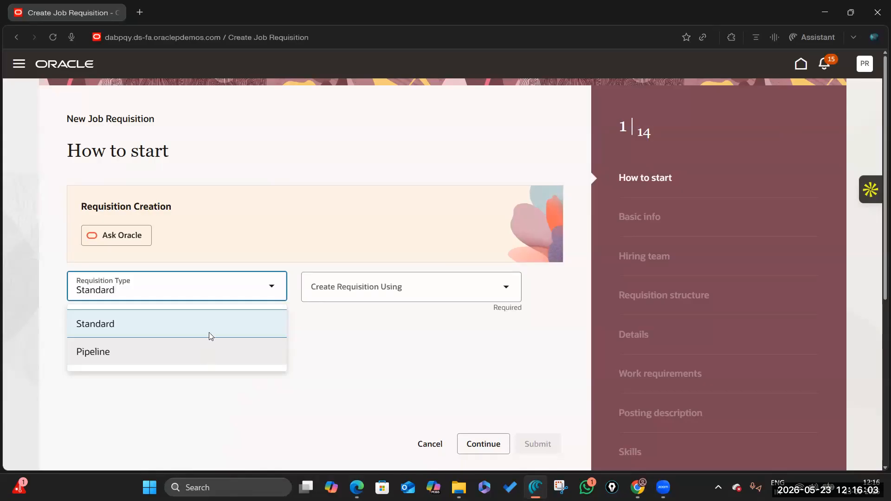
click(256, 323)
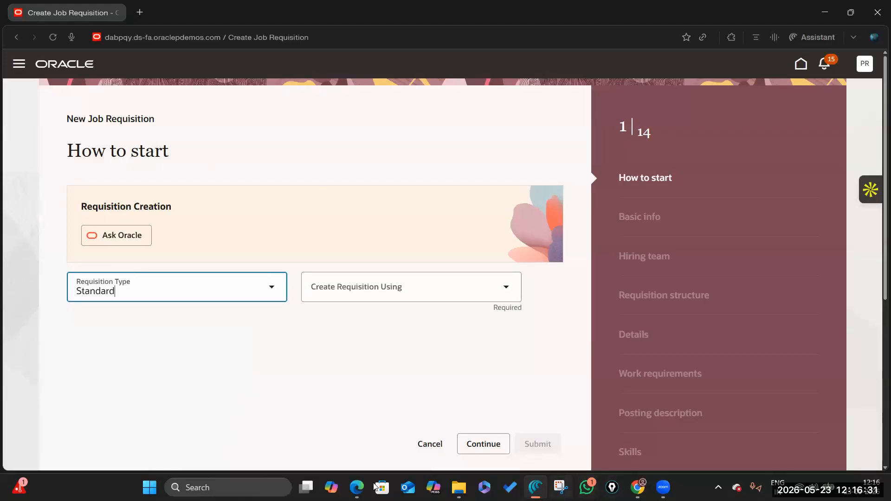
Step: Switch to the Oracle Recruiting Cloud spreadsheet in Edge and fill the Creation of Job Requisition Template row green
click(356, 487)
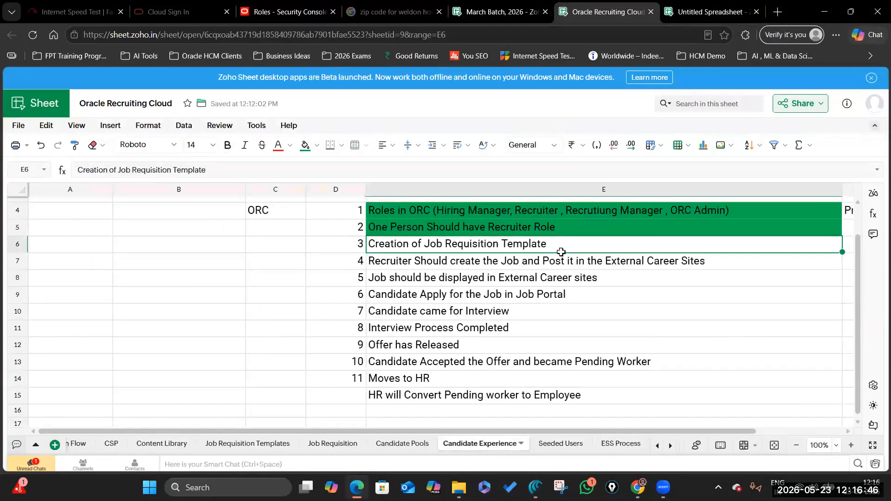
click(305, 145)
click(491, 264)
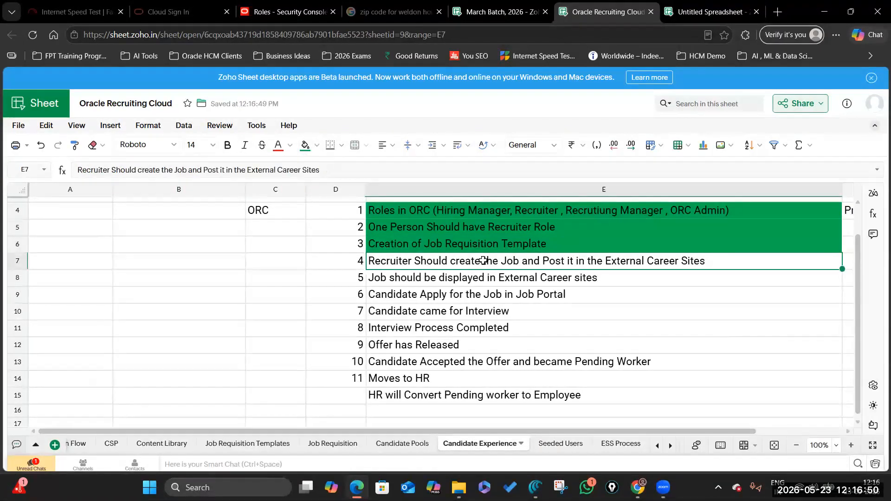
Step: Try to move the remaining recruiting process entries in E7:E15 down one row
drag(456, 262, 474, 396)
key(ctrl+c)
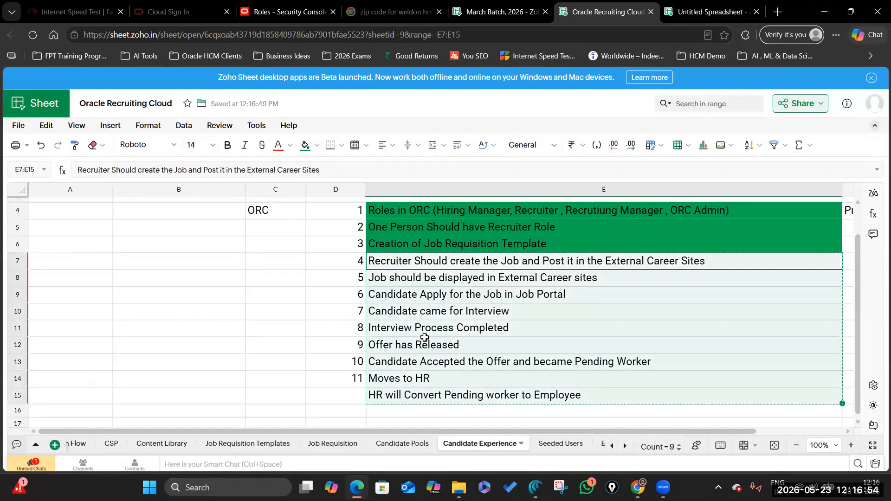
click(417, 277)
key(ctrl+v)
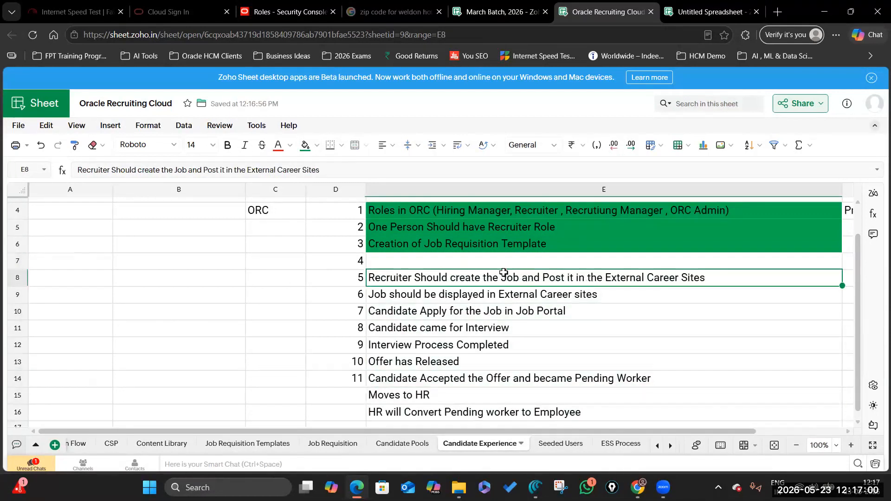
Step: Review the recruiting process list in the Candidate Experience sheet, from template creation to the recruiter creating and posting the job
mouse_move(664, 479)
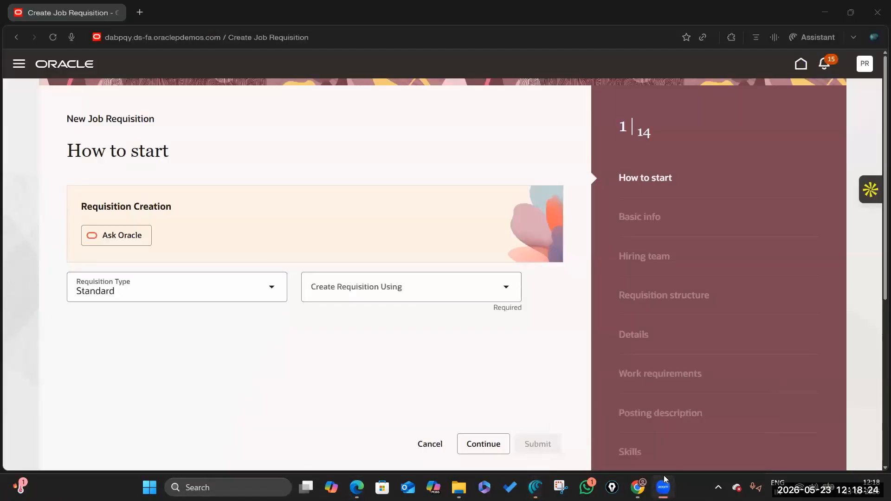
click(663, 478)
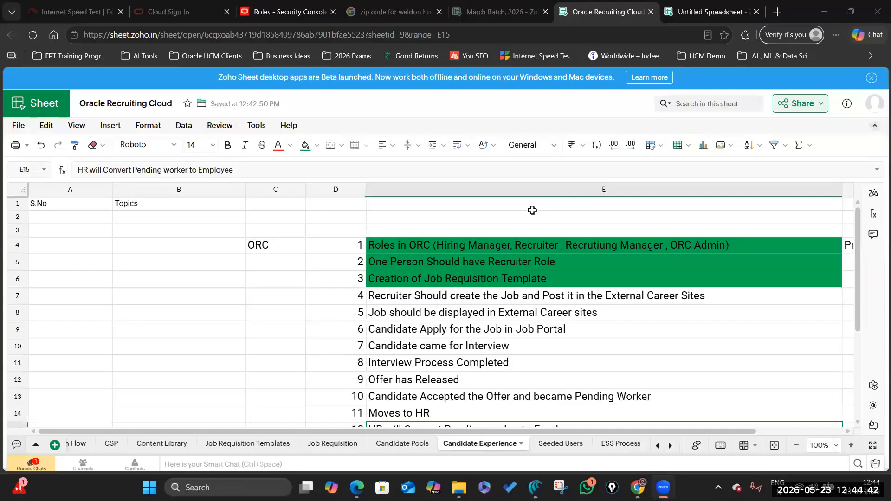
drag(518, 432, 626, 432)
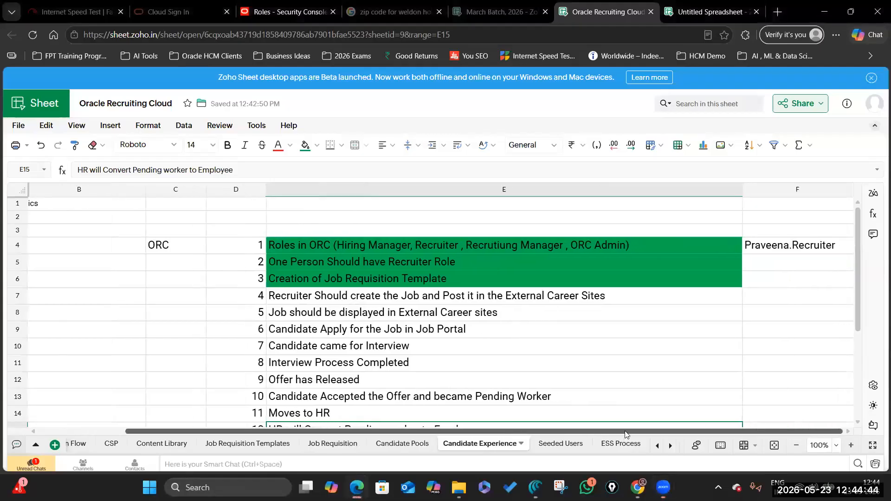
click(411, 278)
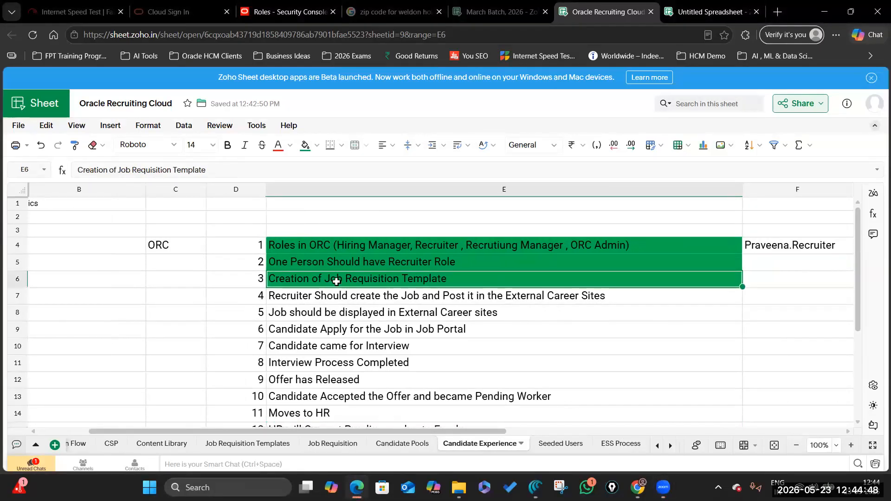
click(429, 297)
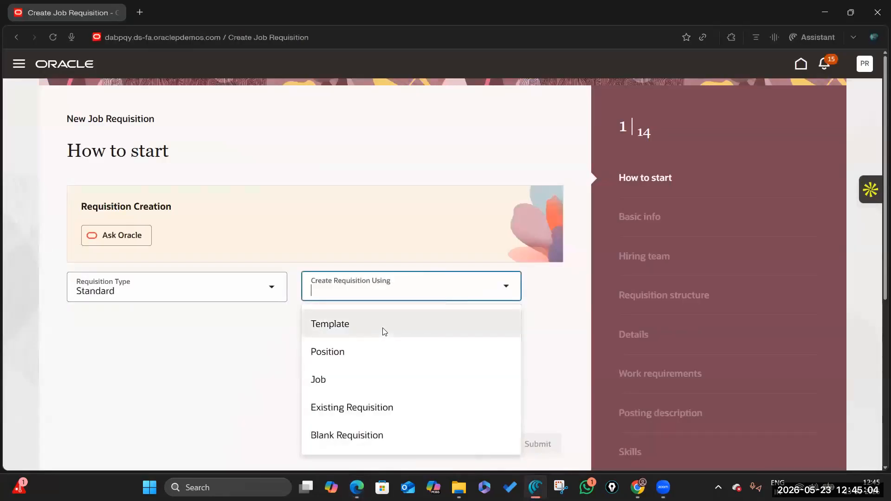
Step: Return to the Oracle home page and start a new job requisition from the Hiring quick actions of My Client Groups
click(507, 159)
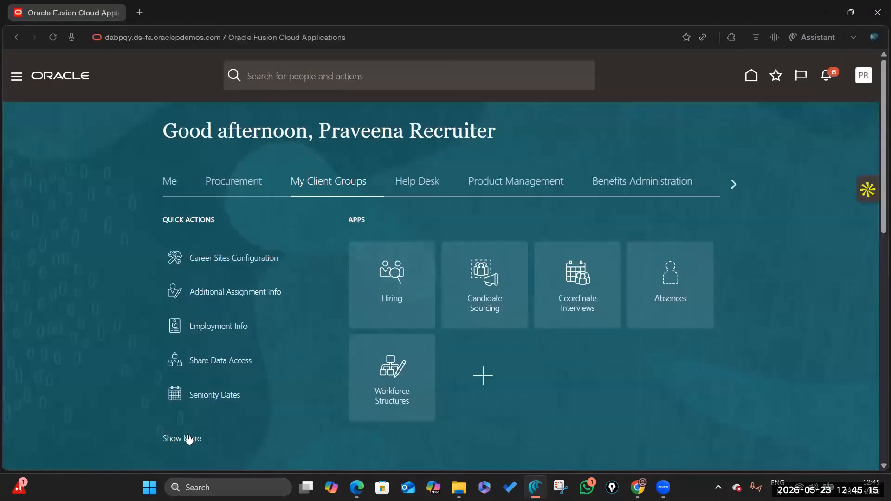
click(188, 438)
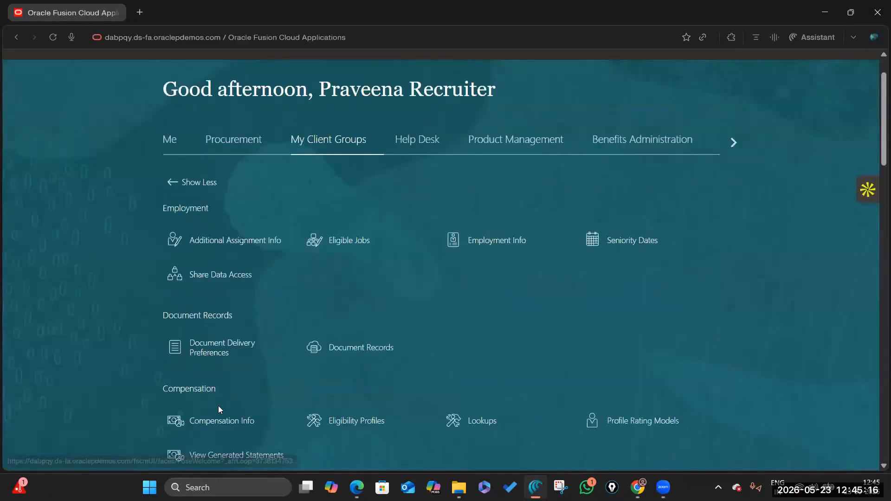
scroll(218, 406, down, 10)
scroll(201, 346, down, 9)
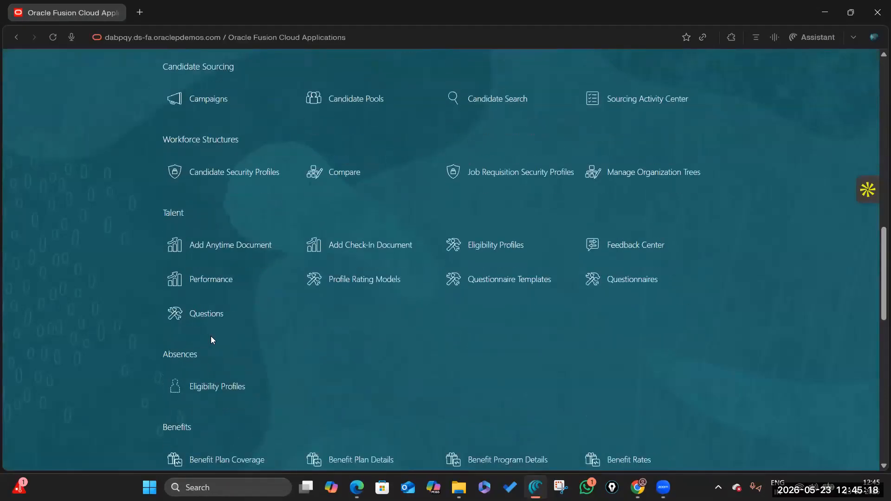
scroll(188, 252, up, 12)
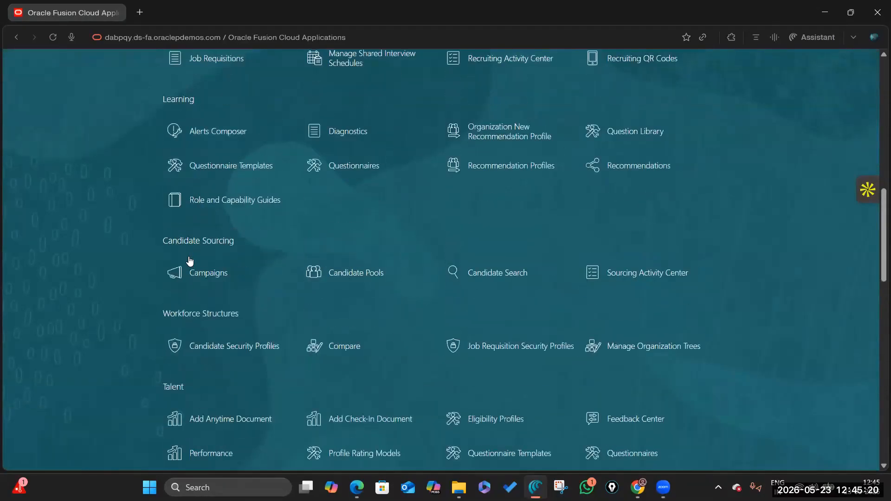
scroll(197, 234, up, 3)
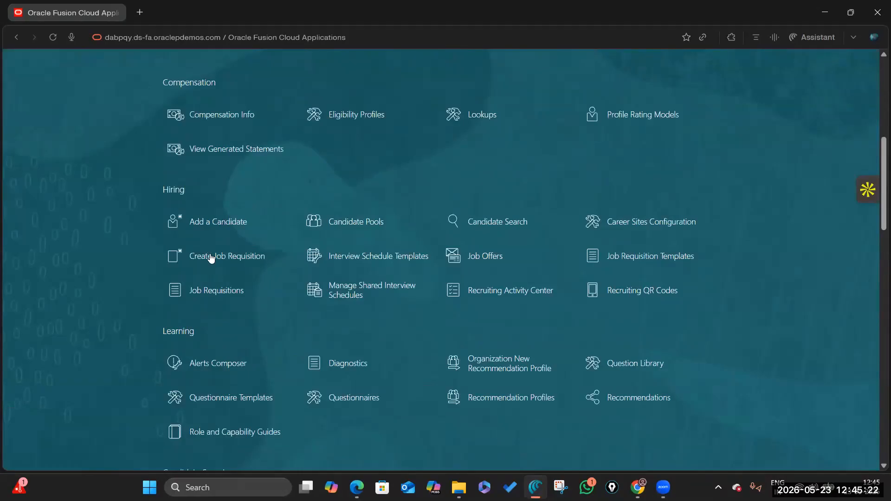
click(211, 257)
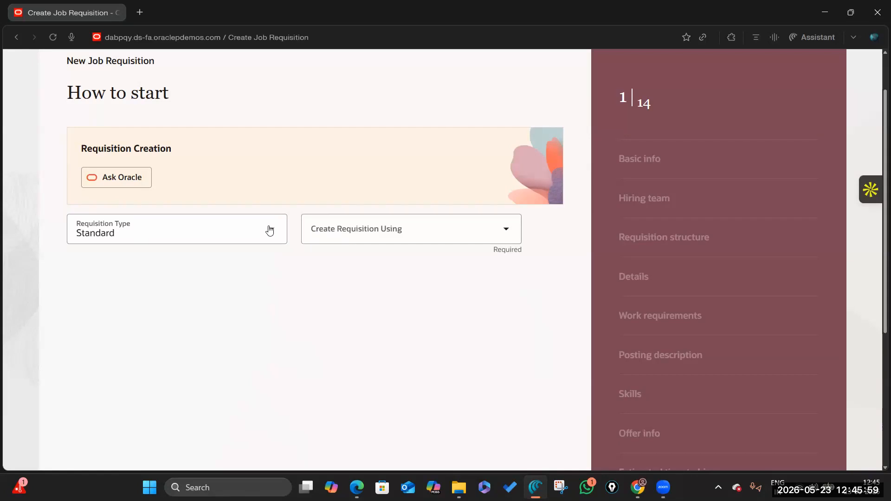
Step: Base the standard requisition on a template, with recruiting type Professional and primary location Redwood City, CA, United States
click(506, 231)
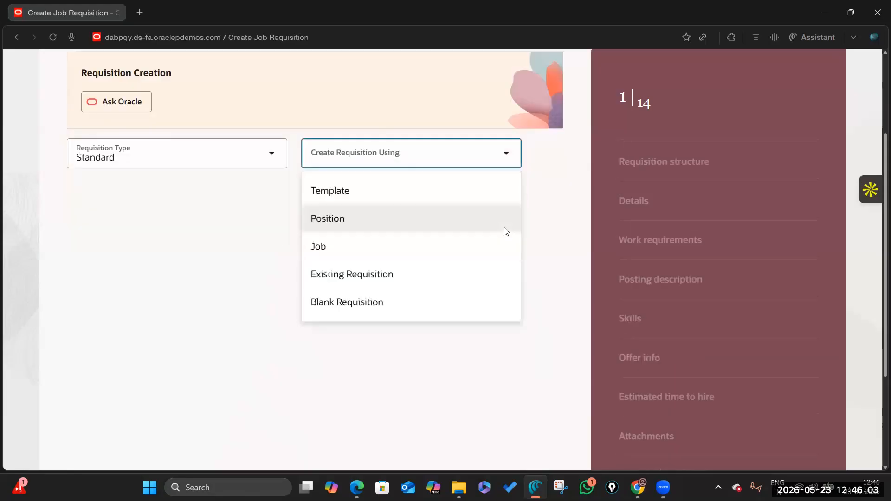
click(406, 199)
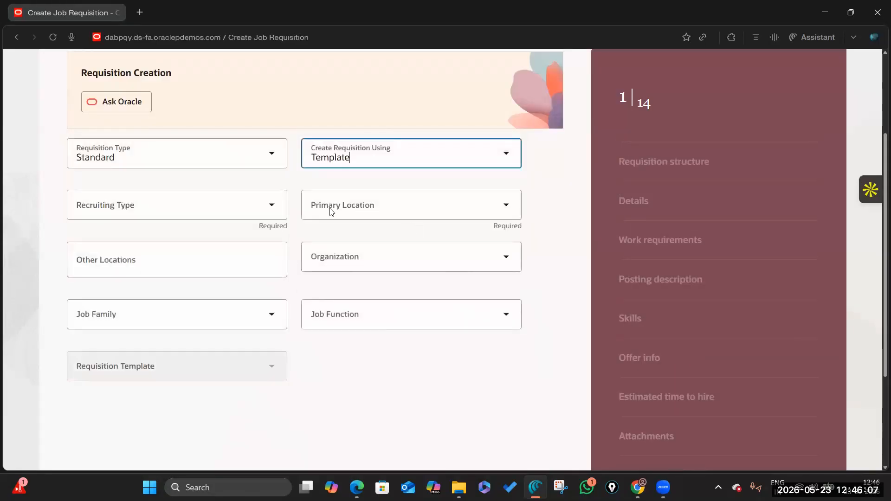
click(271, 204)
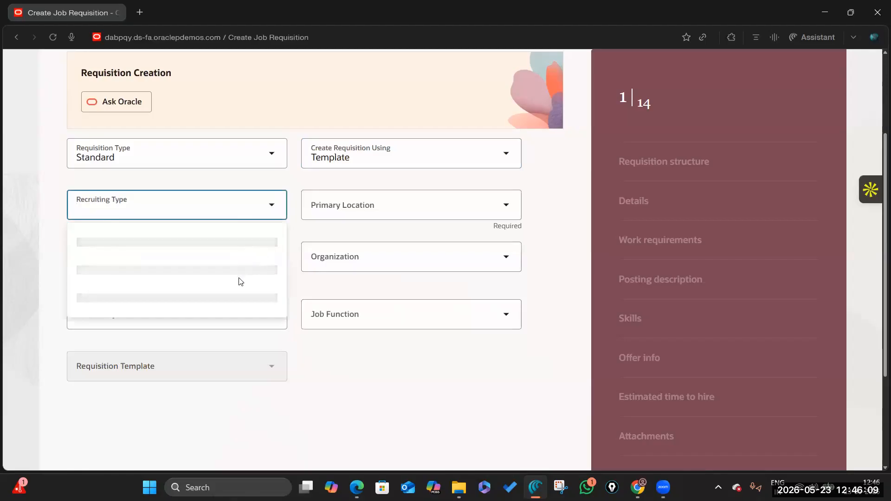
click(179, 414)
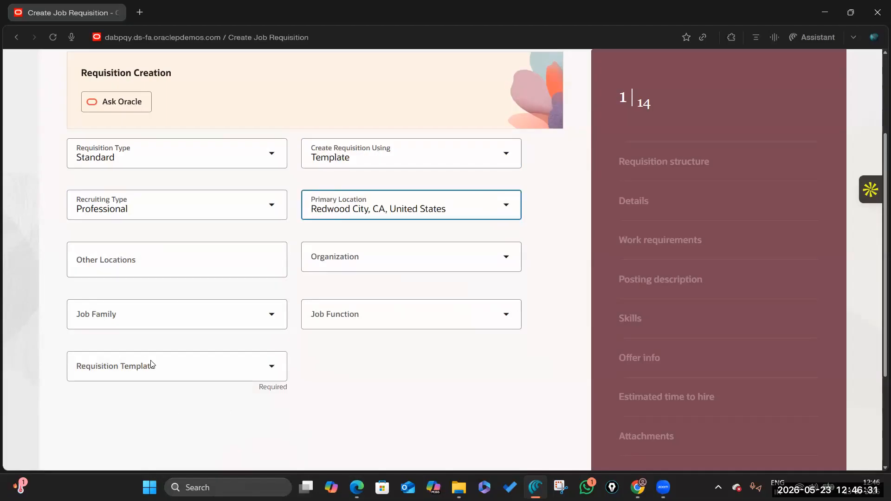
Step: Choose Oracle HCM Consultant JRT as the requisition template and continue to the Basic info section
click(272, 369)
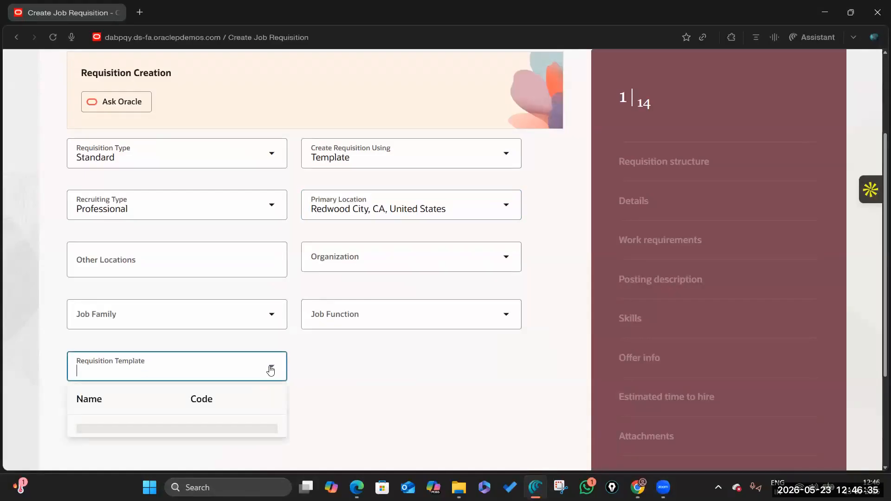
scroll(271, 370, down, 1)
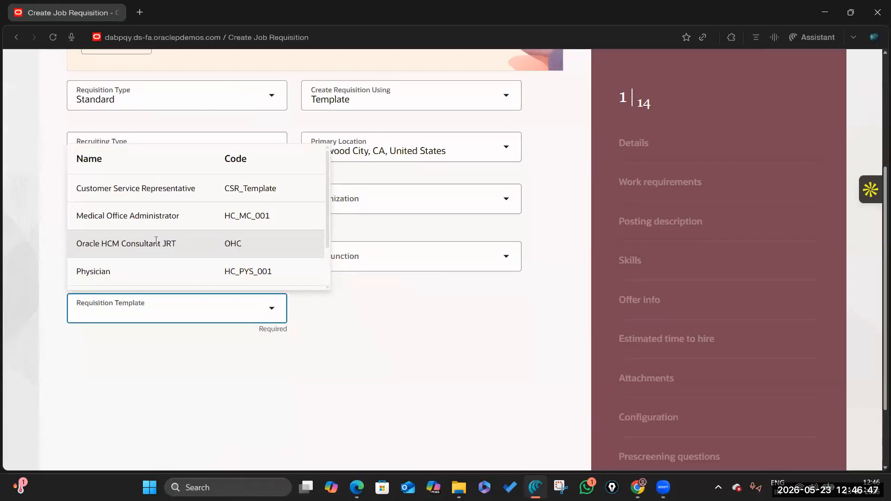
click(193, 244)
scroll(360, 342, down, 2)
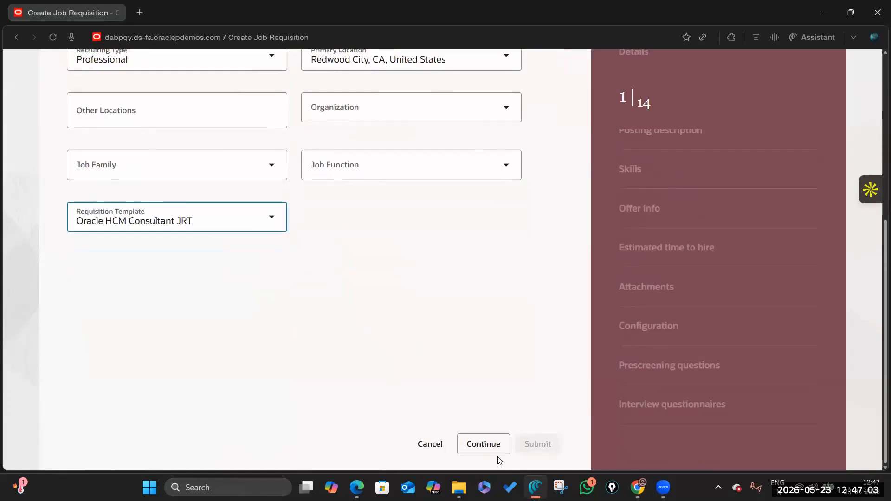
click(493, 447)
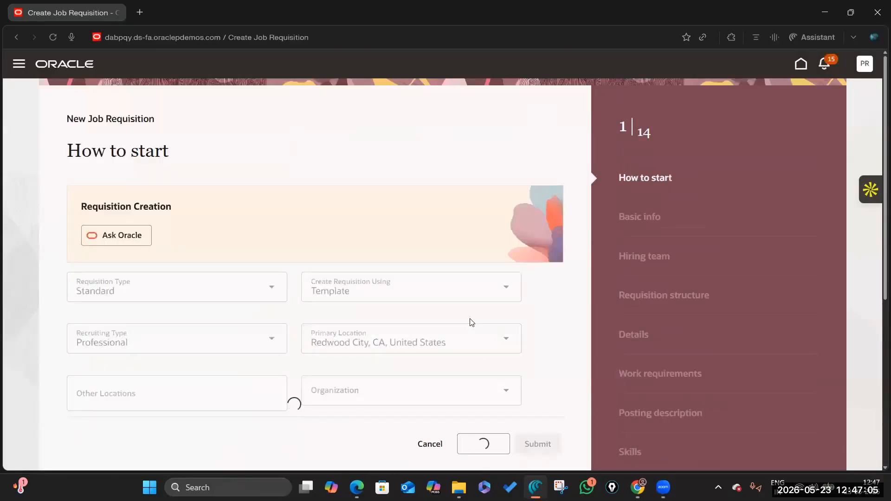
Step: Set the number of openings to 20 for the limited opening type
scroll(471, 322, down, 2)
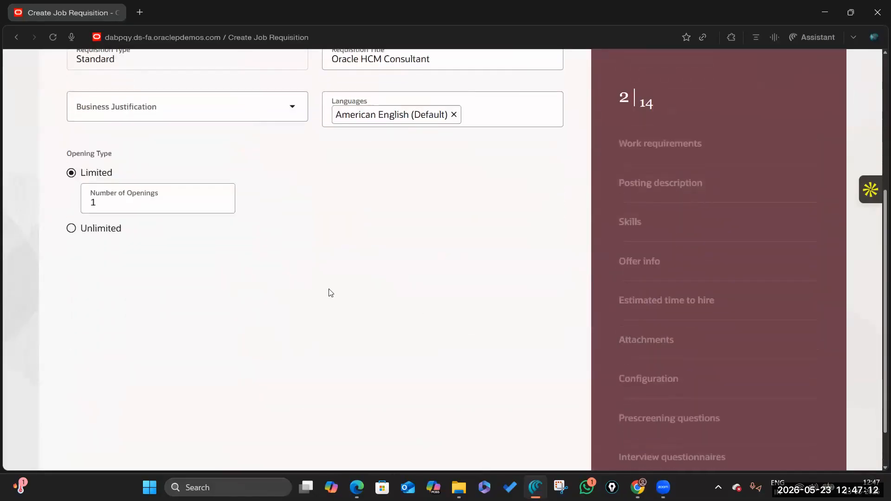
click(117, 204)
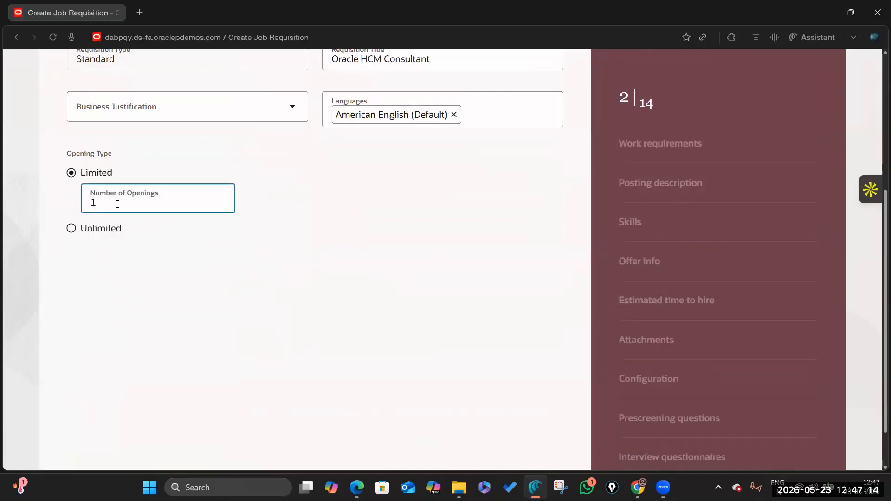
scroll(117, 205, up, 4)
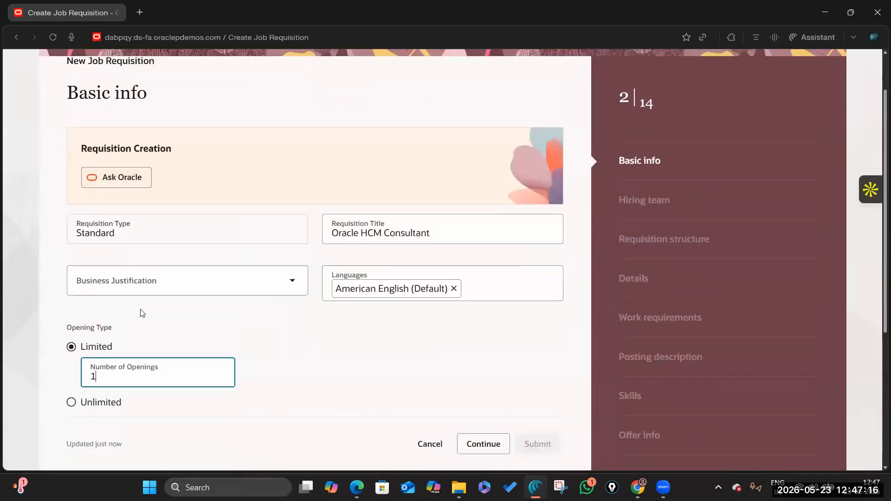
key(BackSpace)
text(20)
scroll(149, 354, down, 3)
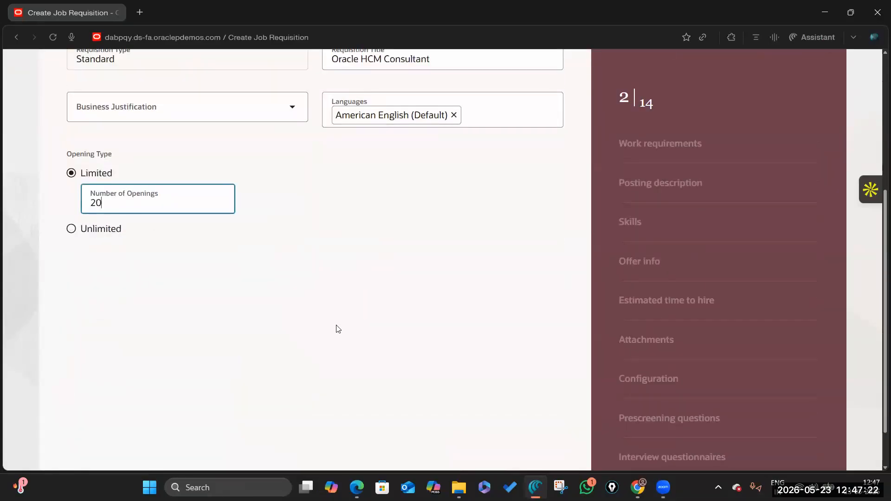
scroll(338, 329, down, 1)
scroll(454, 371, up, 4)
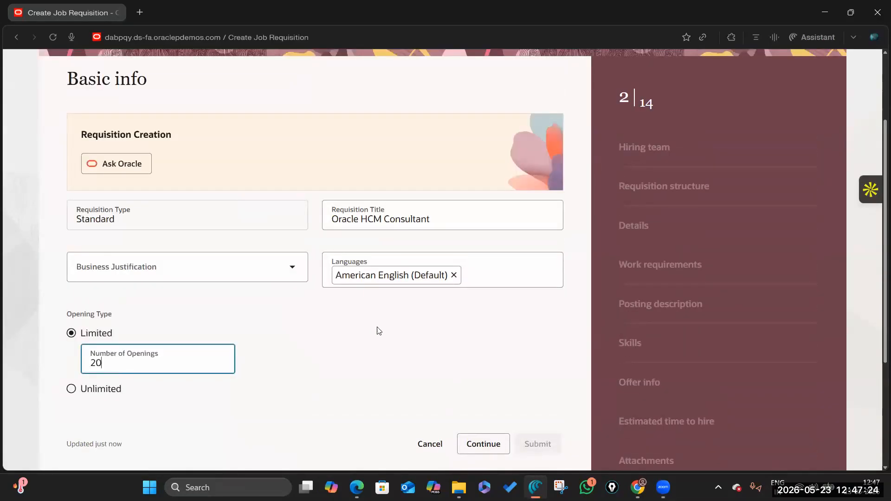
Step: Set the business justification to New Position and continue to the Hiring team section
click(294, 267)
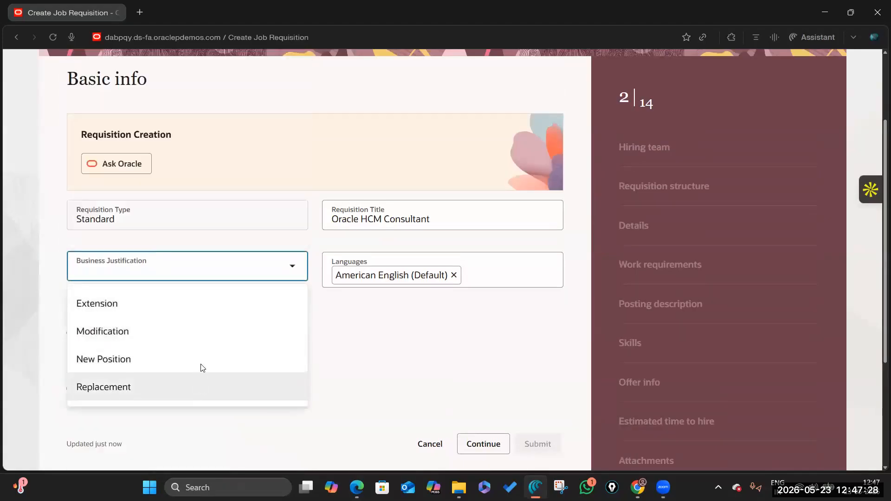
click(200, 364)
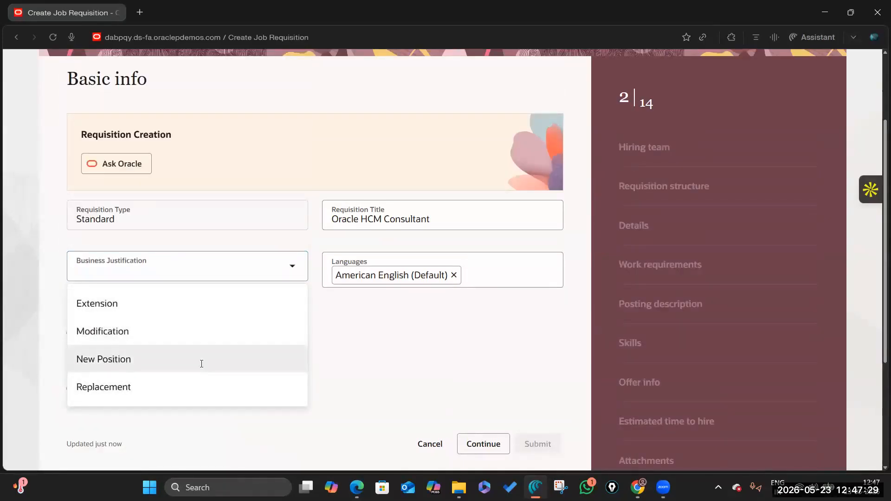
click(483, 444)
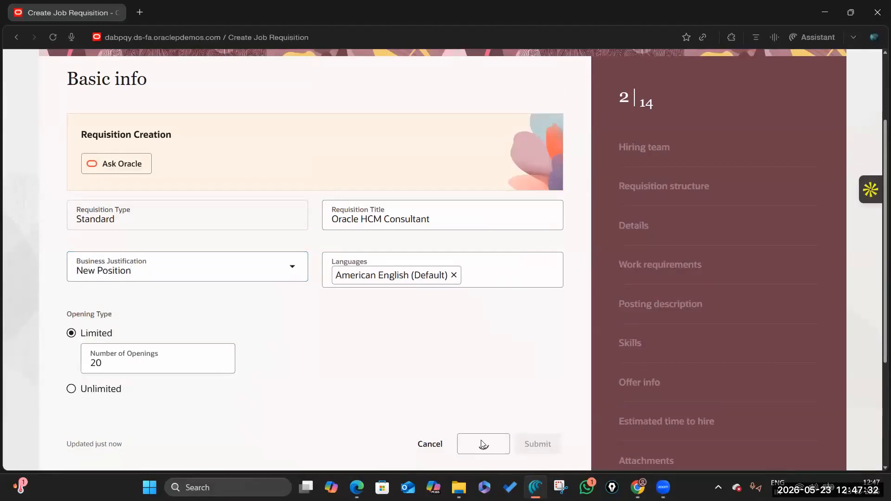
Step: Check the prefilled hiring manager, recruiter and collaborator, and continue to the Requisition structure section
scroll(436, 321, down, 5)
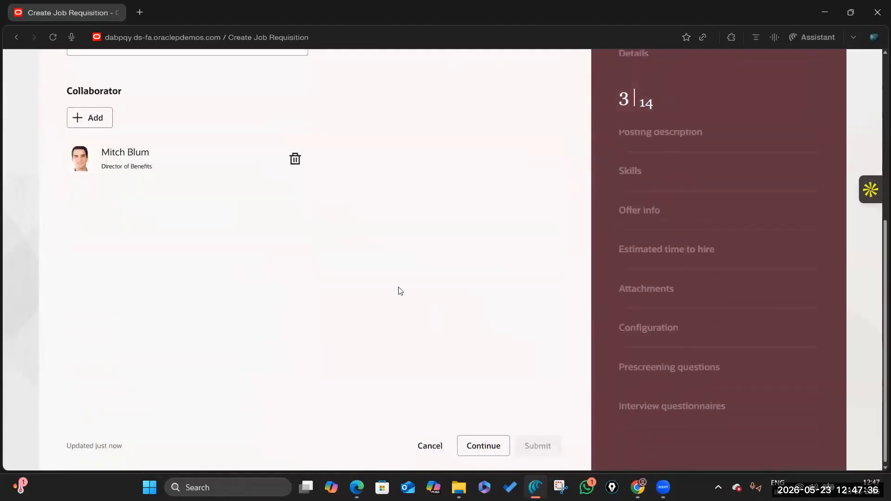
scroll(398, 290, up, 5)
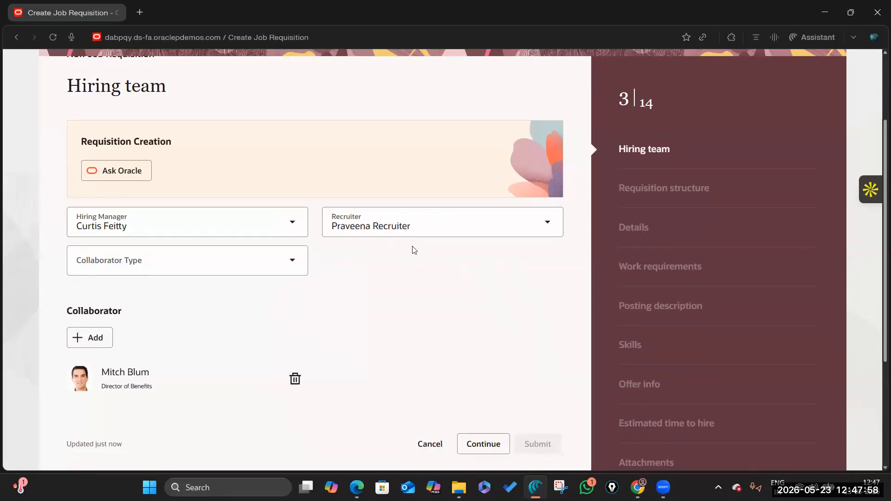
scroll(185, 201, up, 2)
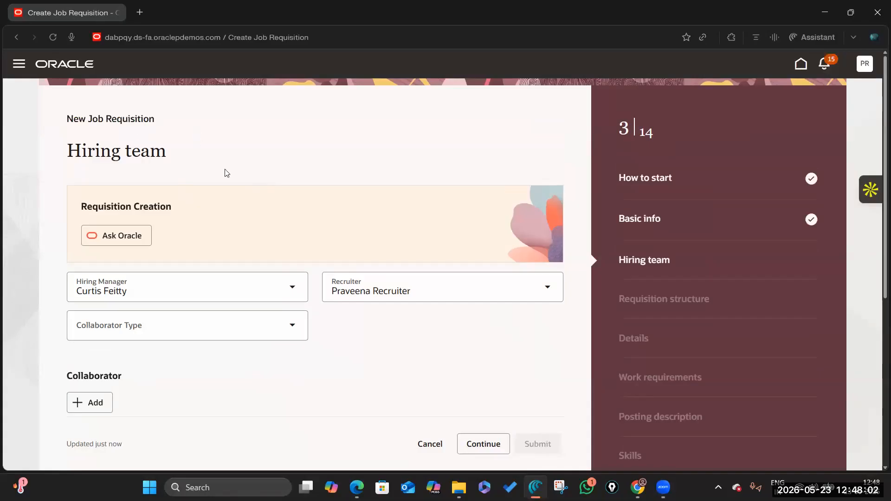
scroll(348, 314, down, 2)
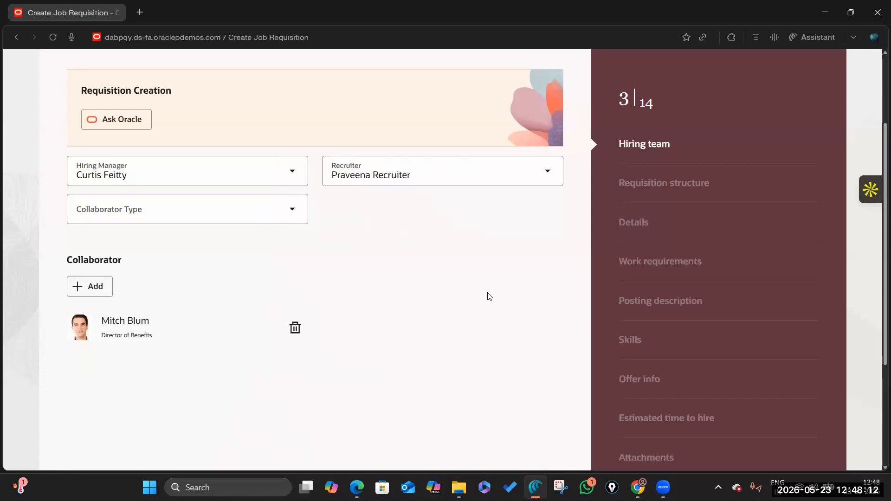
scroll(485, 299, down, 4)
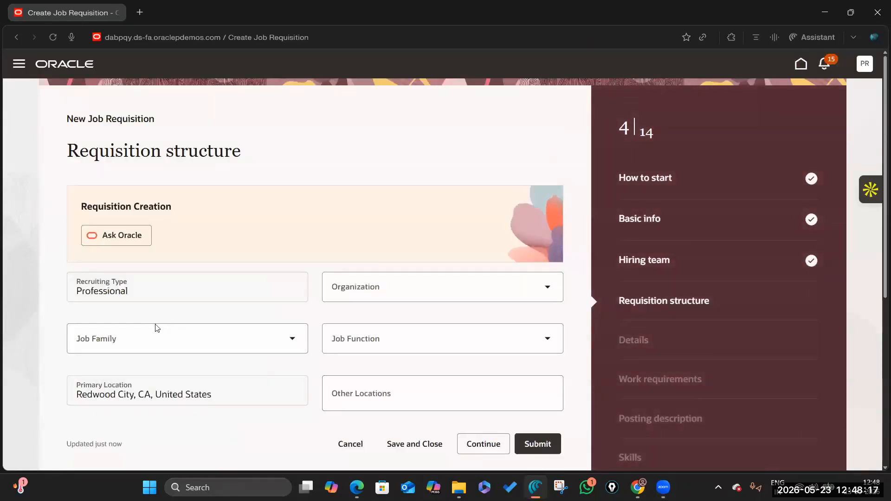
Step: Search the organizations for "Human" and select Human Resources US, US1 Legal Entity, SAGAR Enterprise
scroll(158, 297, down, 3)
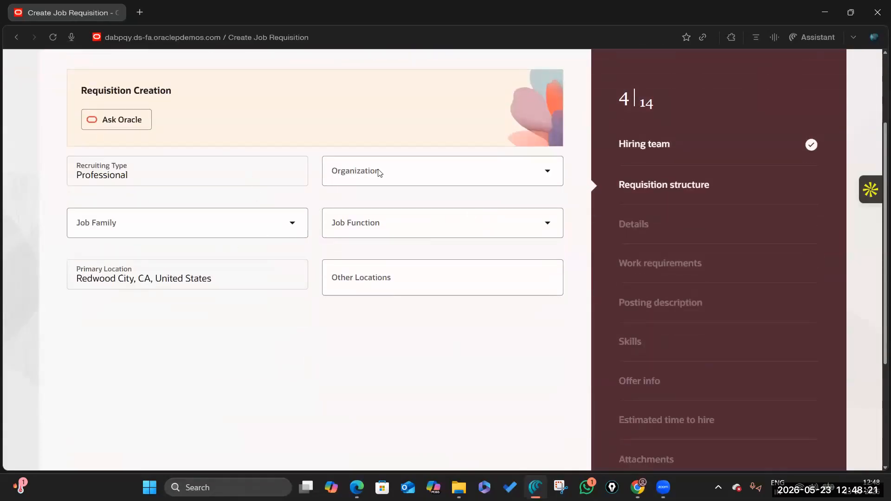
click(548, 173)
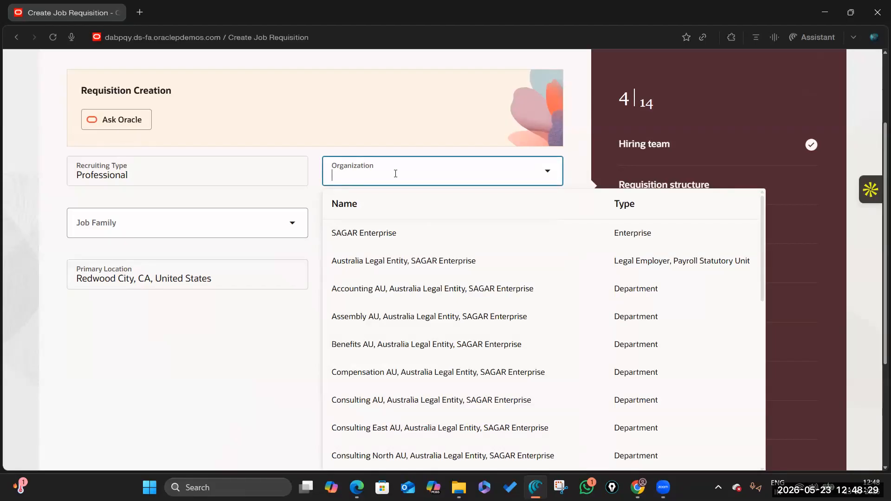
text(Human)
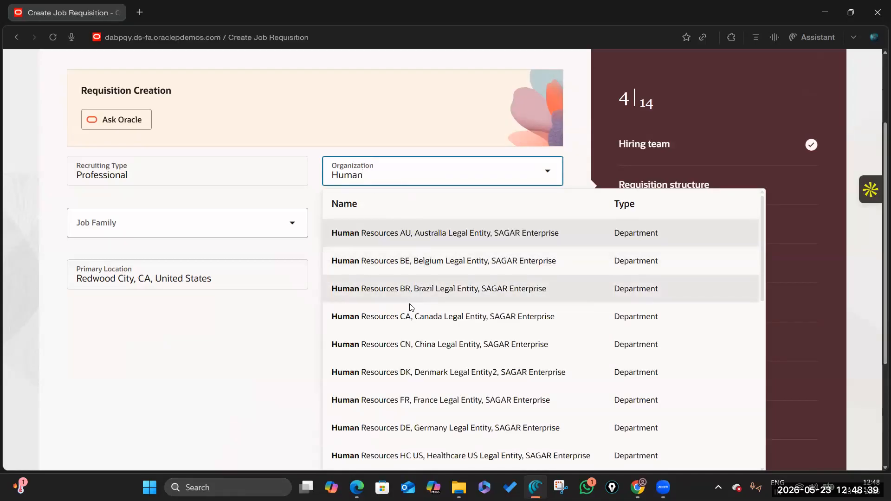
scroll(410, 325, down, 2)
scroll(412, 356, down, 3)
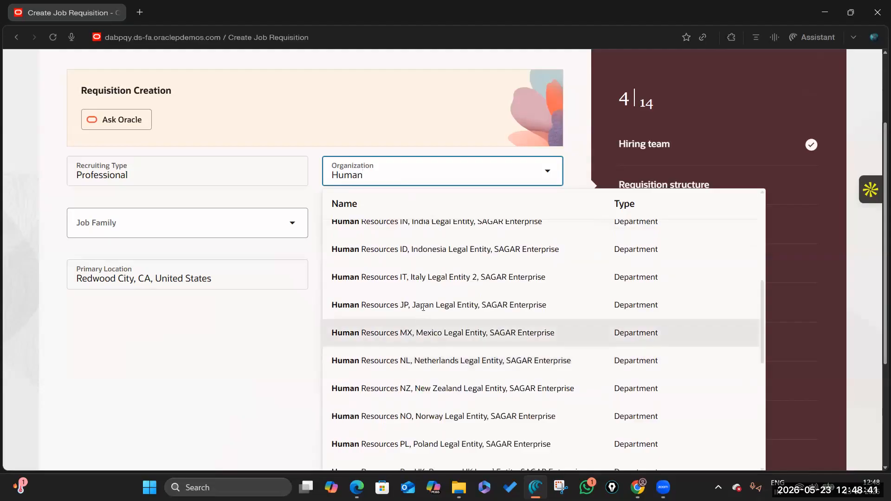
scroll(394, 329, down, 3)
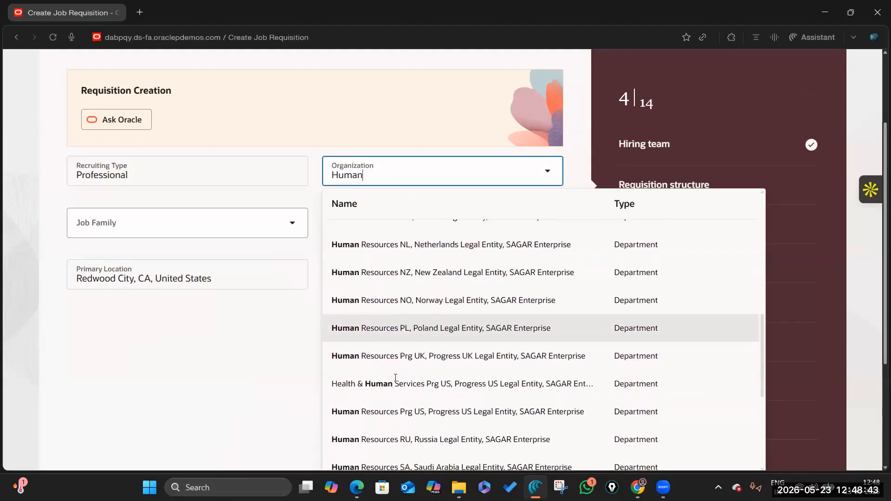
scroll(425, 354, down, 5)
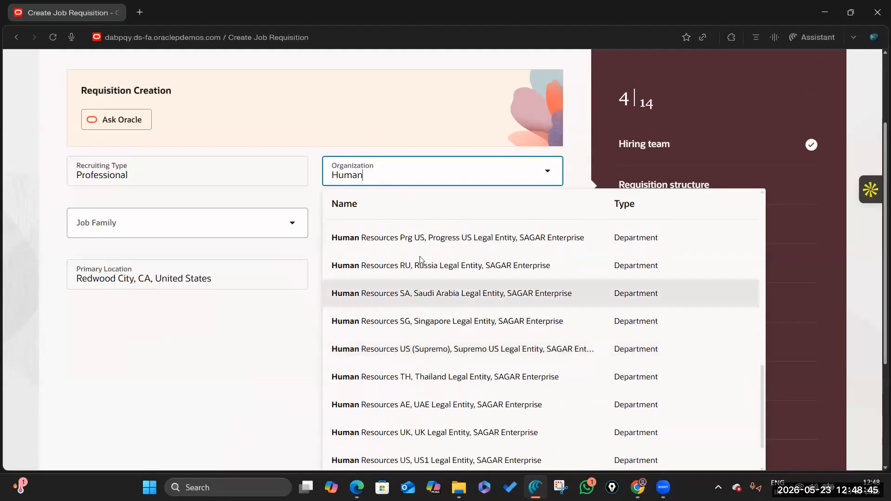
scroll(409, 391, down, 1)
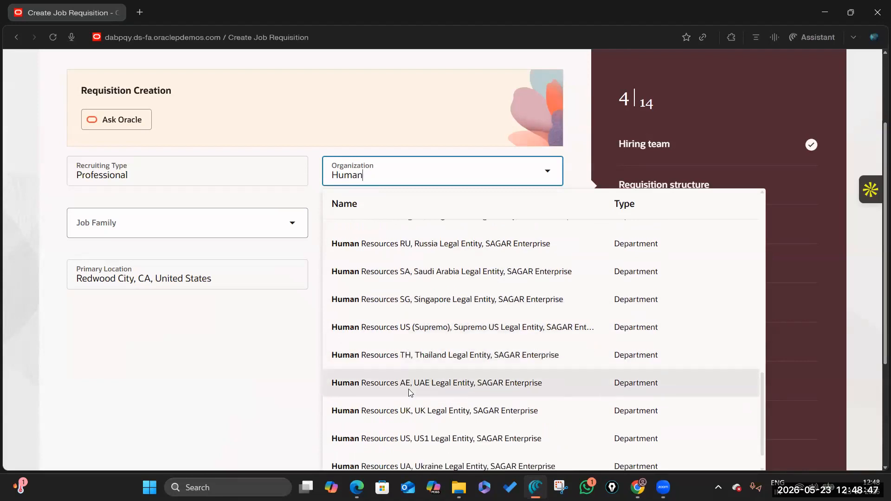
scroll(409, 392, down, 3)
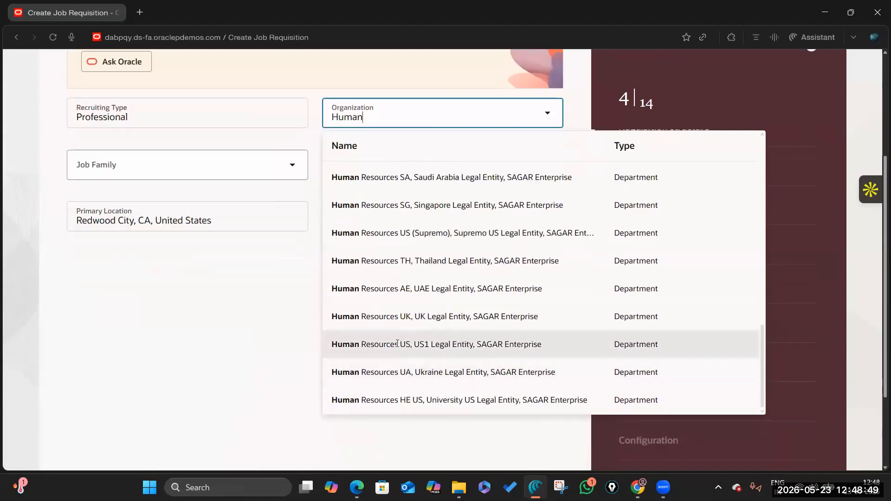
click(410, 347)
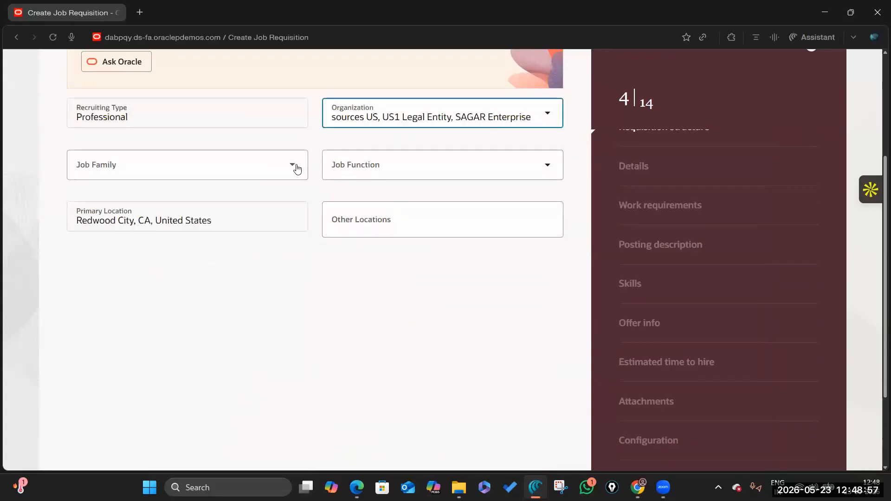
Step: Set the job family to Human Resources and the job function to IT
click(296, 167)
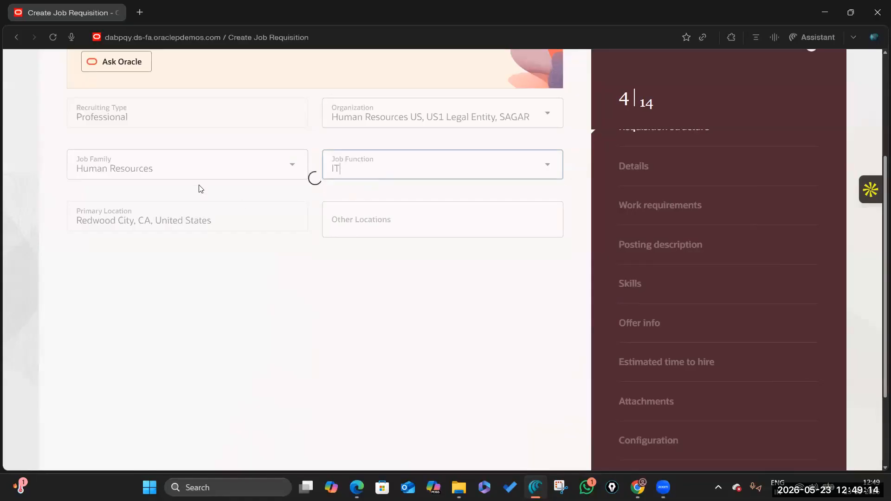
scroll(168, 169, up, 4)
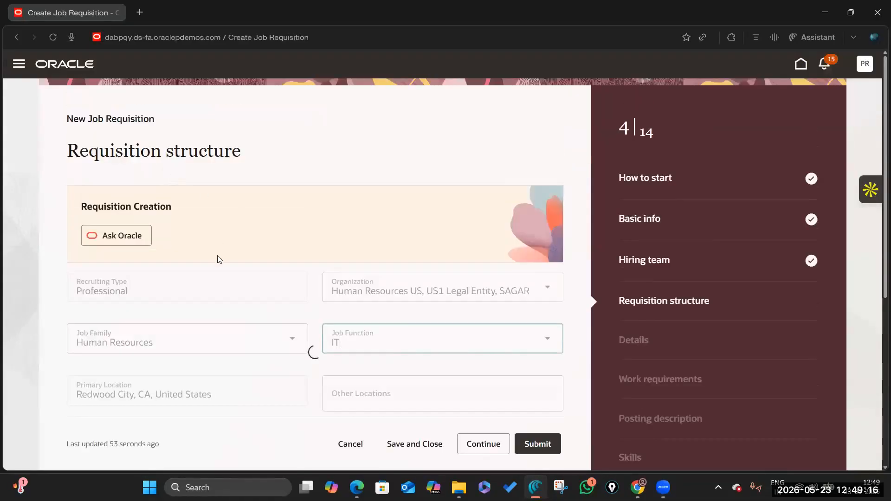
scroll(246, 255, down, 3)
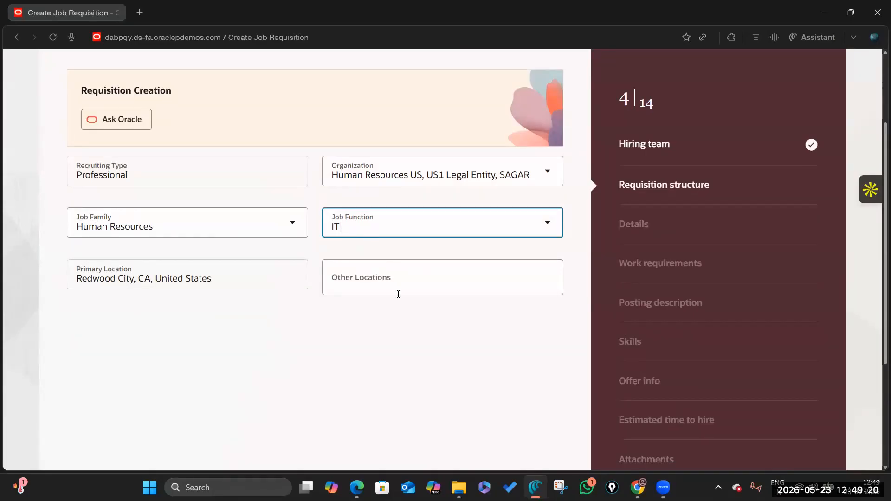
Step: Try to continue past the Requisition structure section and read the validation message above the fields
scroll(398, 293, down, 3)
click(482, 446)
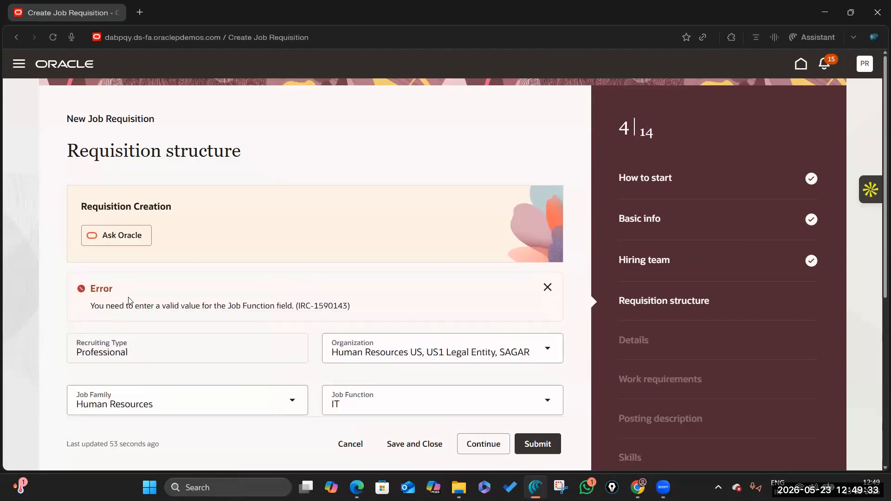
drag(134, 306, 326, 306)
scroll(464, 324, down, 3)
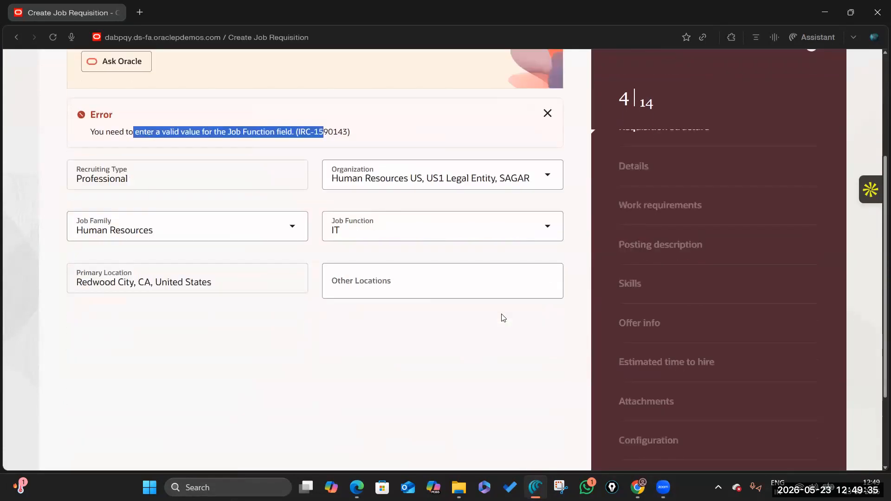
Step: Set the job function to Human Resources in the Requisition structure section
click(547, 227)
scroll(340, 365, down, 3)
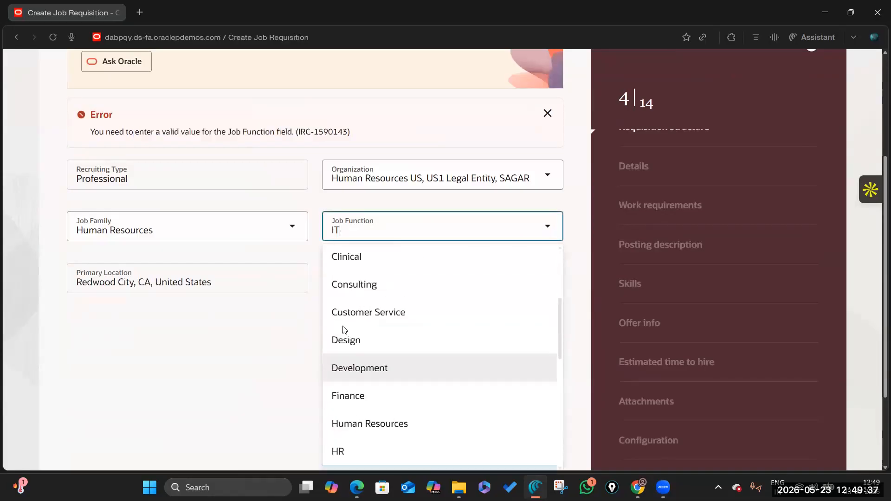
click(353, 422)
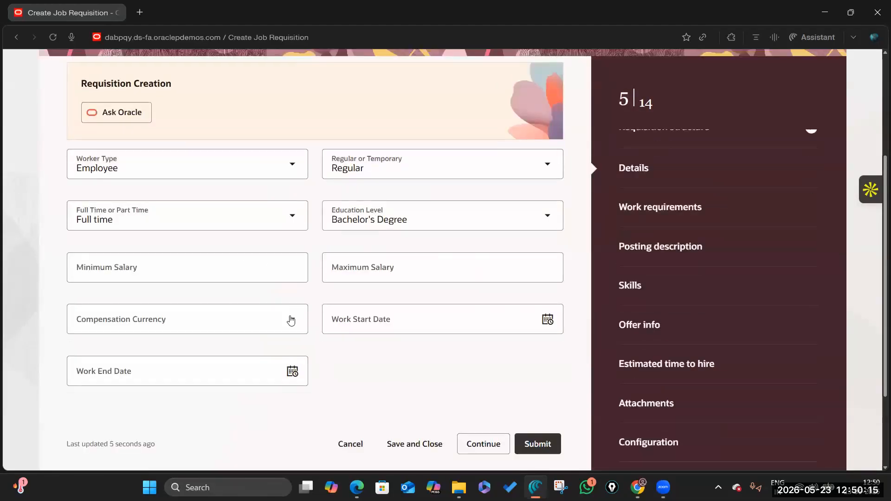
Step: Search the compensation currencies for "USD" in the Details section
click(291, 319)
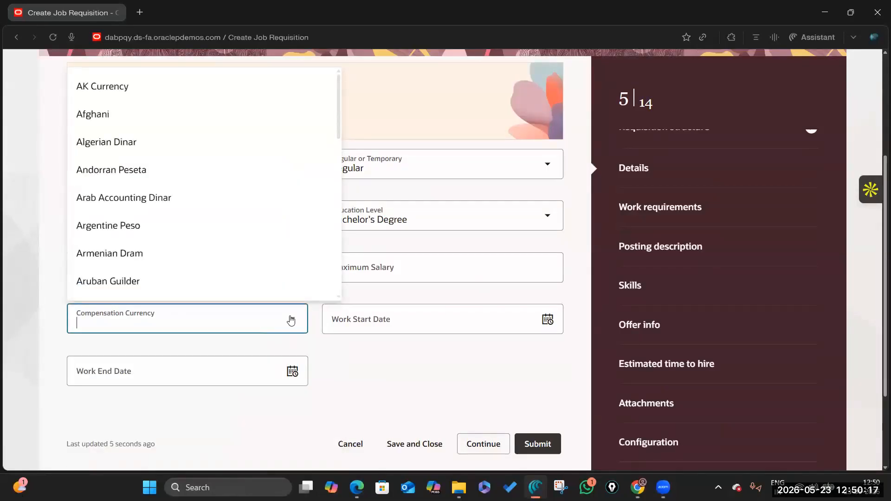
text(Unit)
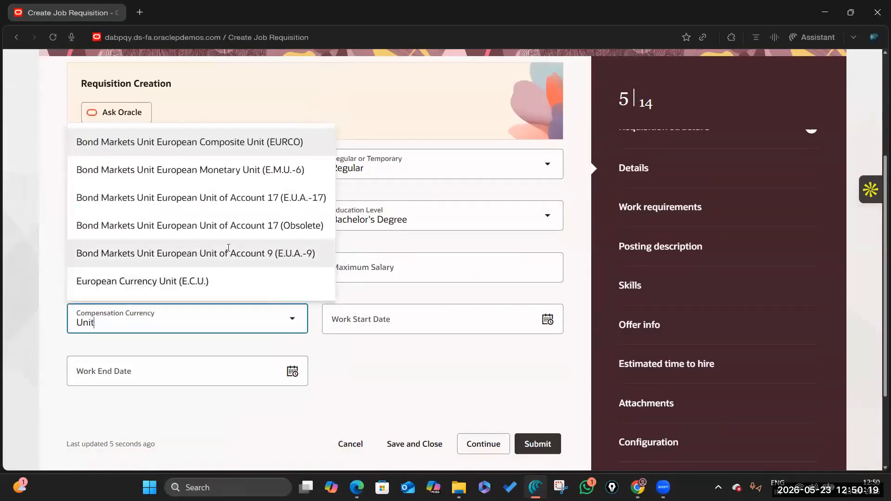
key(BackSpace)
key(BackSpace)
key(BackSpace)
text(SD)
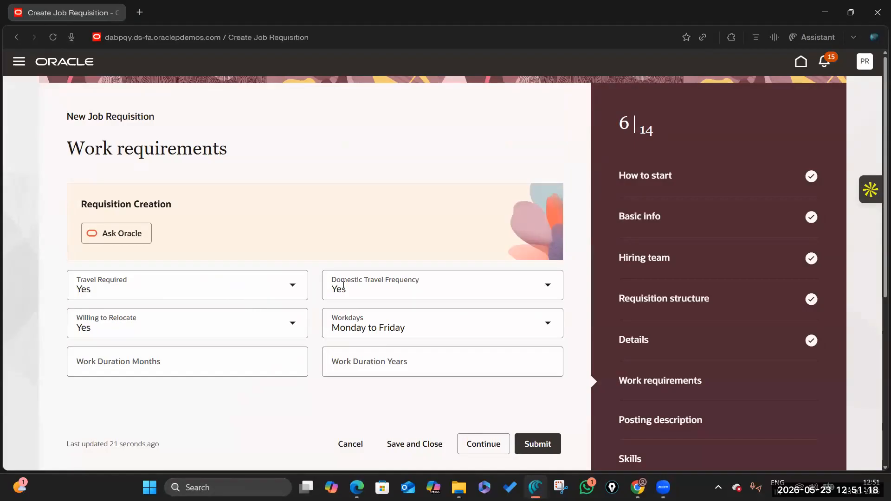
Step: Set the domestic travel frequency to No and continue to the Posting description section
click(546, 286)
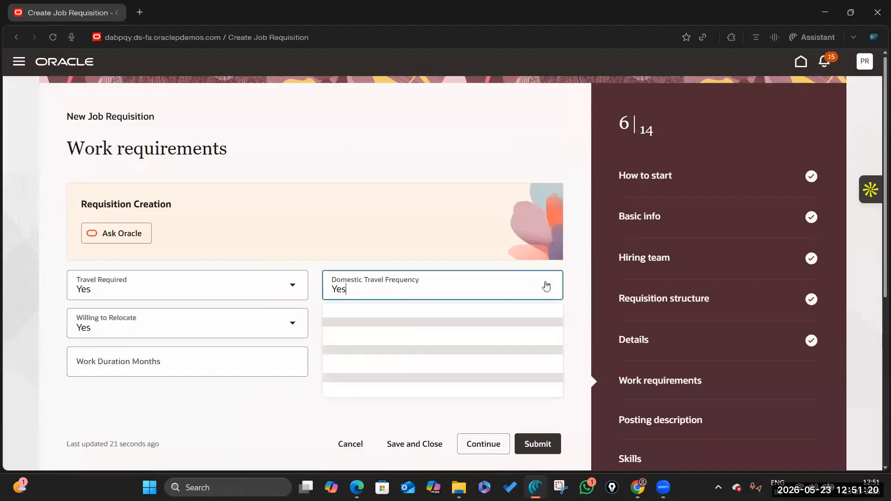
click(411, 322)
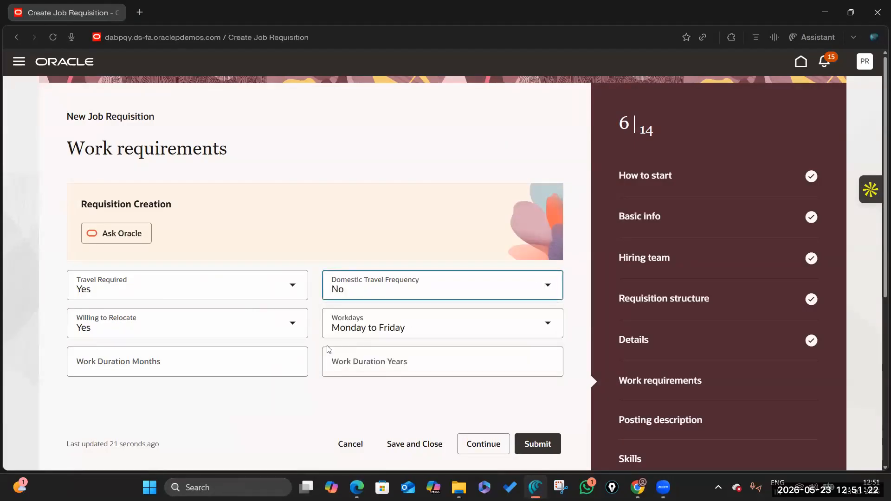
scroll(338, 318, down, 6)
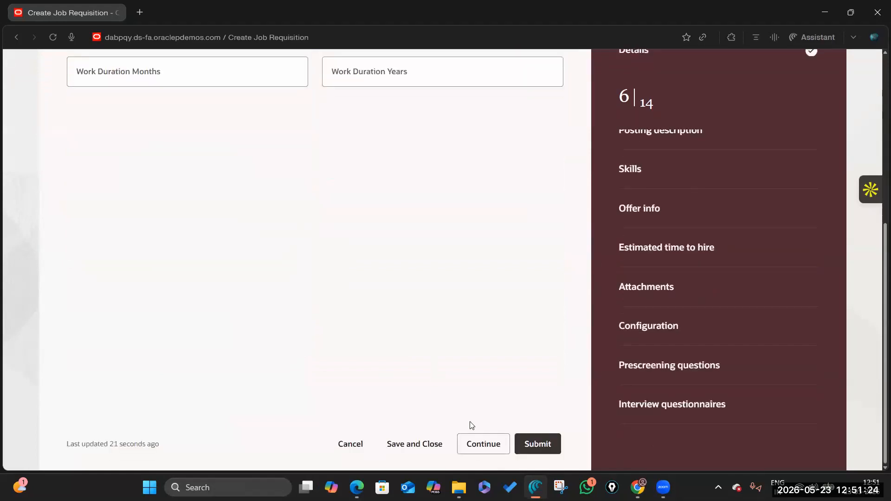
click(480, 446)
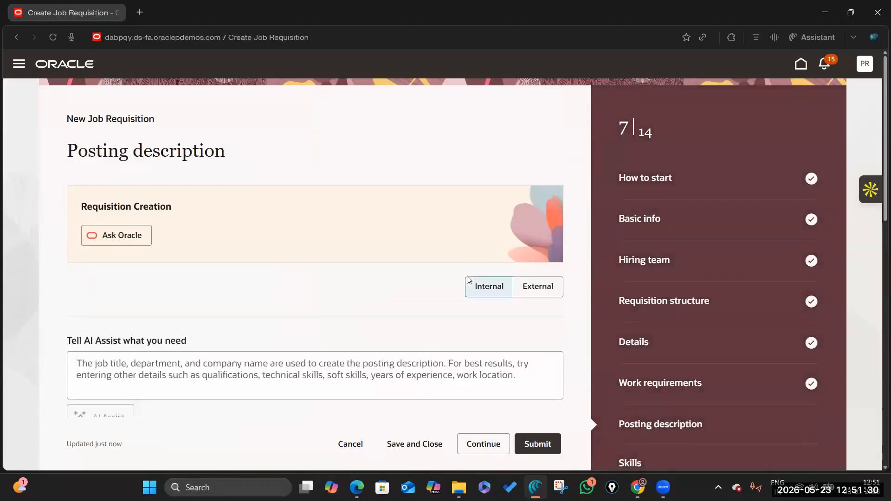
Step: Copy the text "Oracle HCM Consultant" from the short description of the internal posting
scroll(411, 292, down, 3)
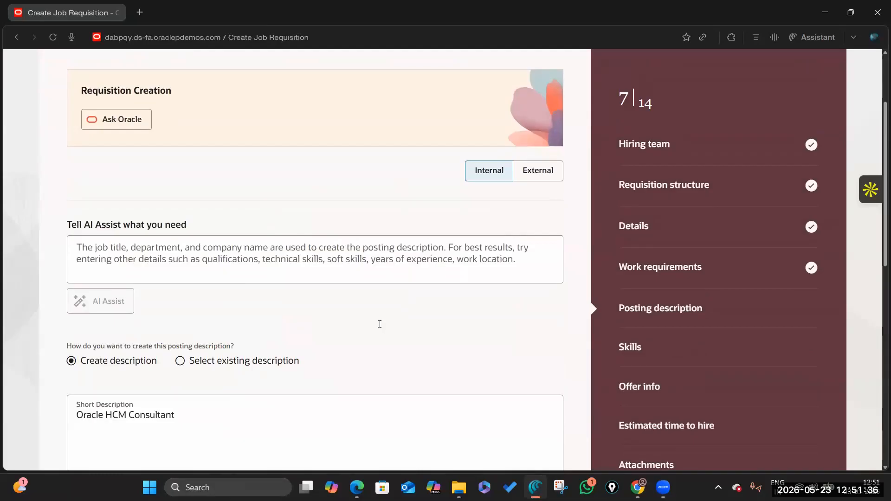
scroll(380, 324, down, 3)
click(288, 161)
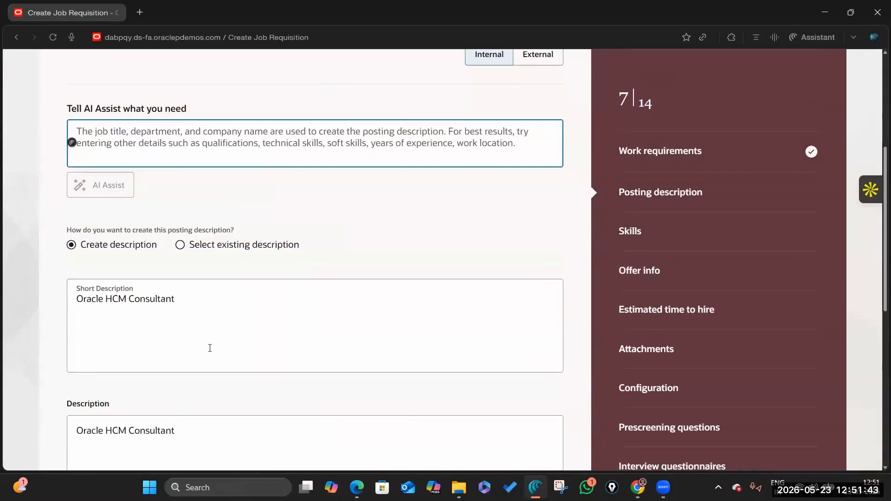
click(210, 324)
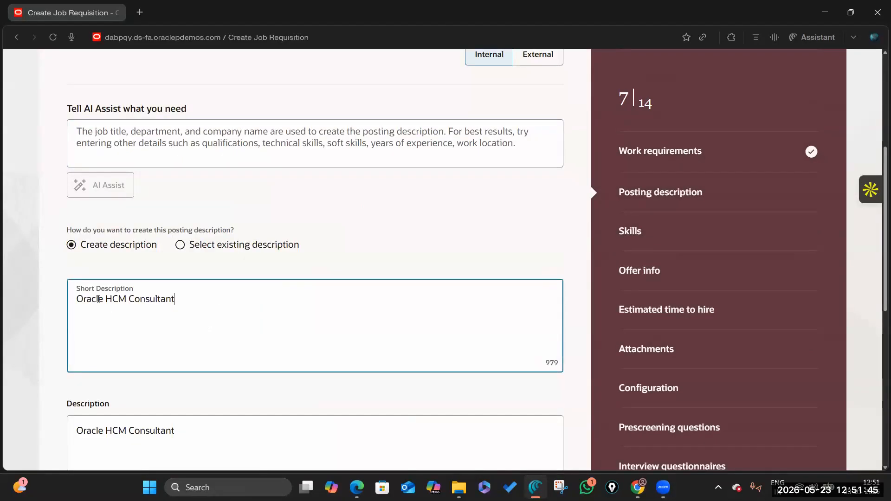
drag(174, 298, 76, 299)
key(ctrl+c)
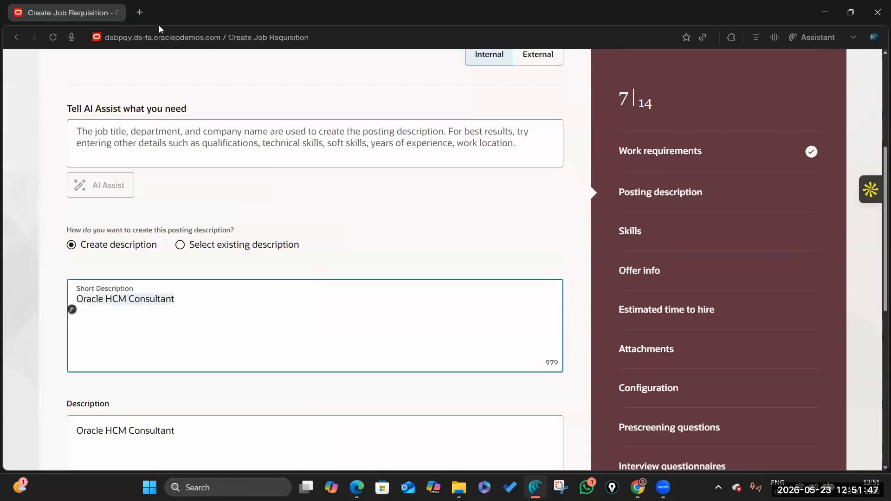
Step: Open Gemini in a new browser tab and paste the copied job title into its prompt
click(142, 11)
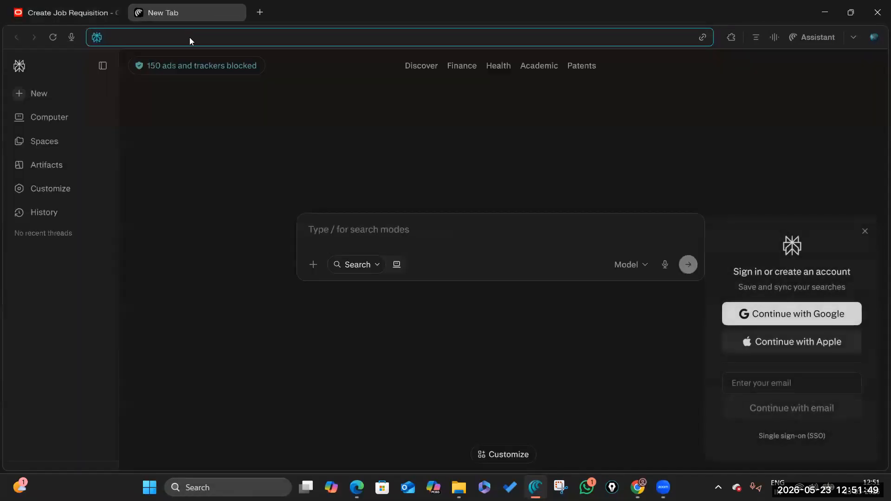
text(gemi)
key(Return)
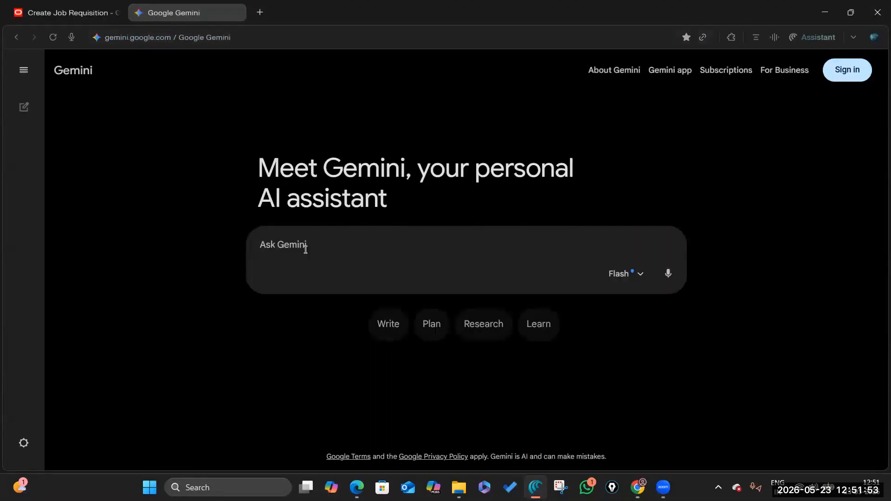
key(ctrl+v)
click(67, 13)
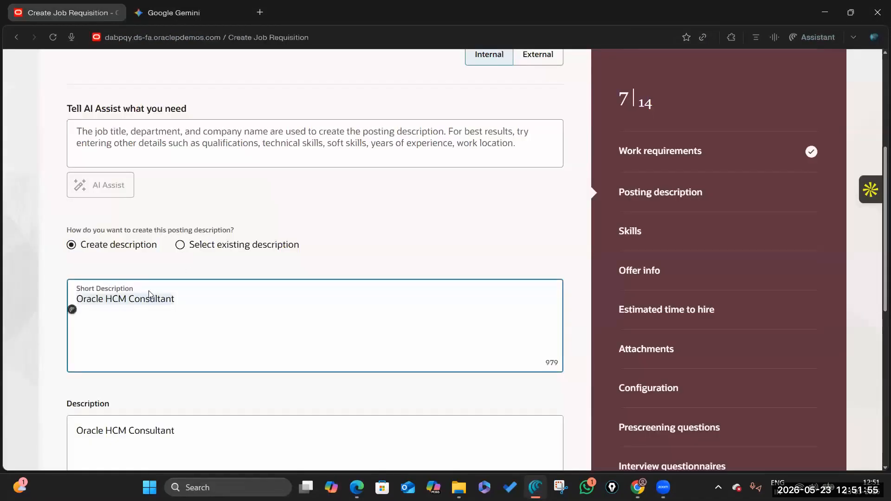
click(211, 12)
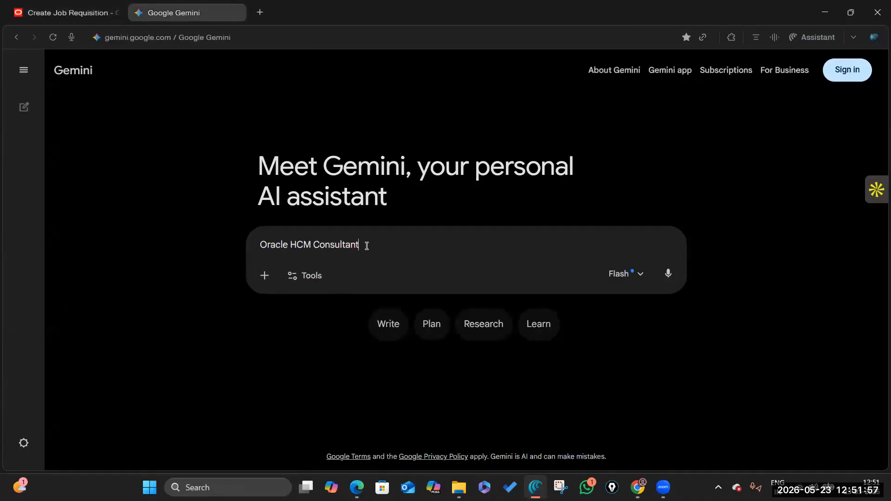
Step: Complete the Gemini prompt as "Oracle HCM Consultant short description for this job" and submit it
text(short descriptionf)
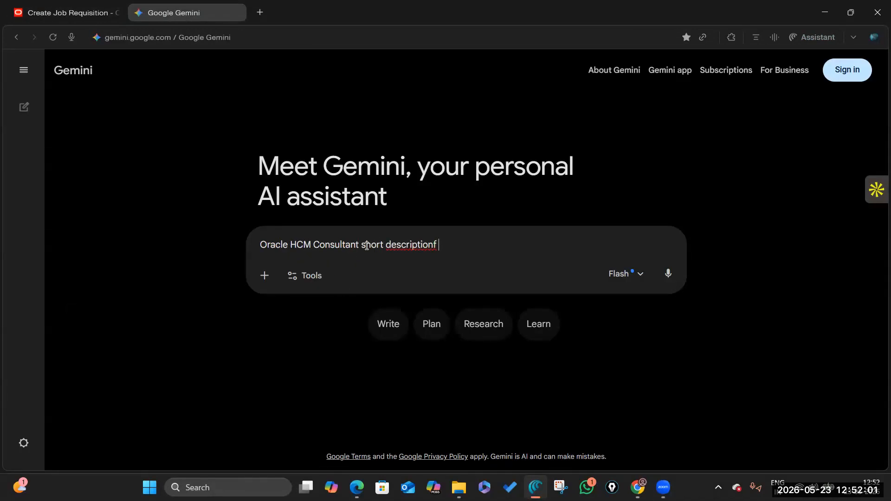
key(BackSpace)
key(BackSpace)
text(for this job)
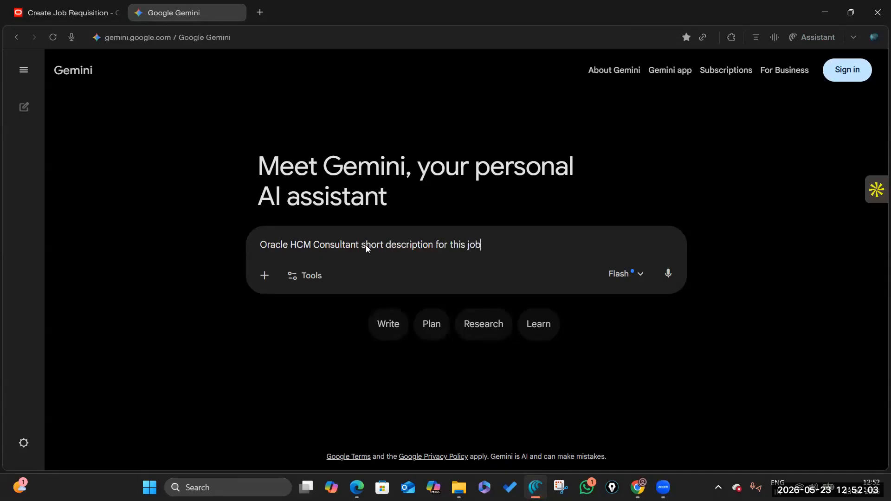
key(Return)
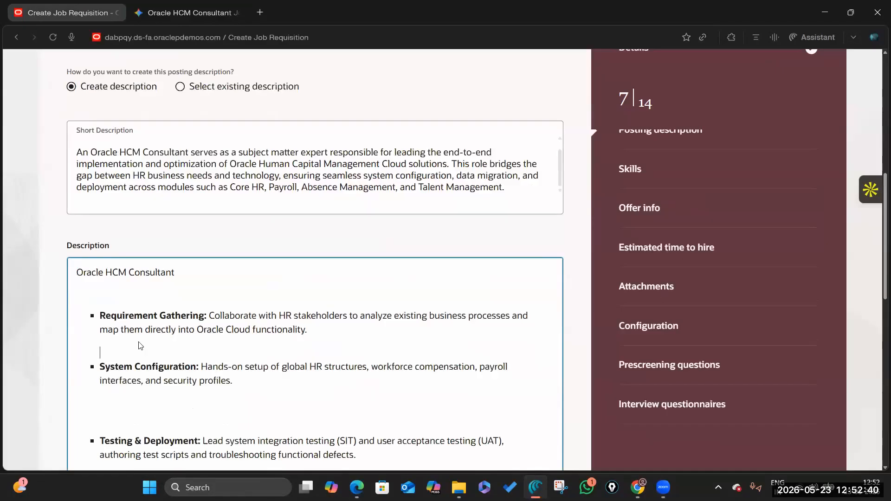
Step: Remove the blank lines between the bulleted items in the Description, from Requirement Gathering to Change Management
key(BackSpace)
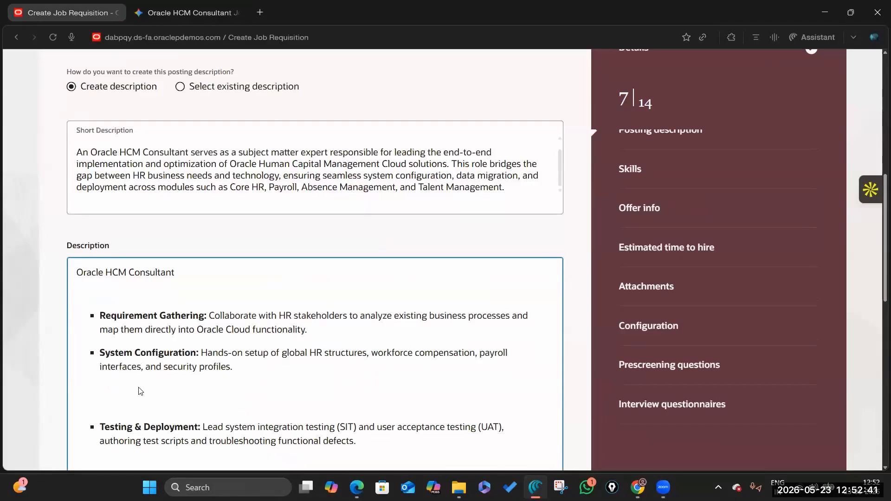
key(Delete)
key(Delete)
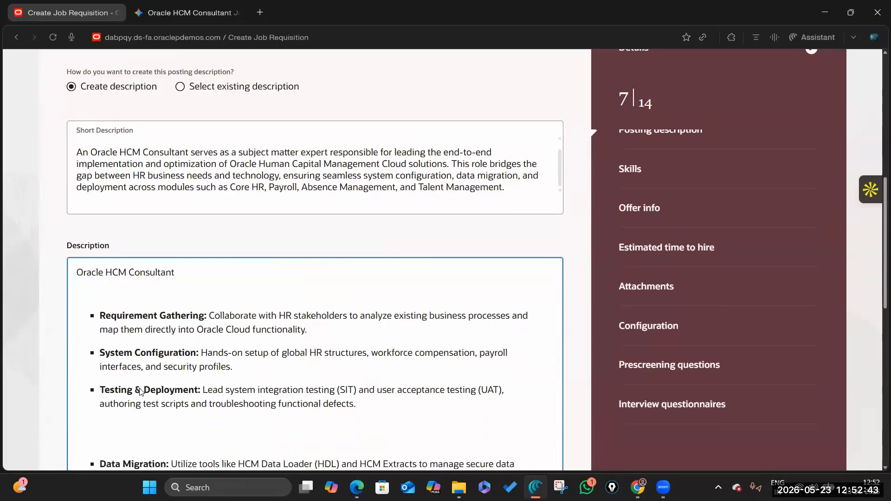
scroll(142, 392, down, 3)
click(152, 266)
key(Delete)
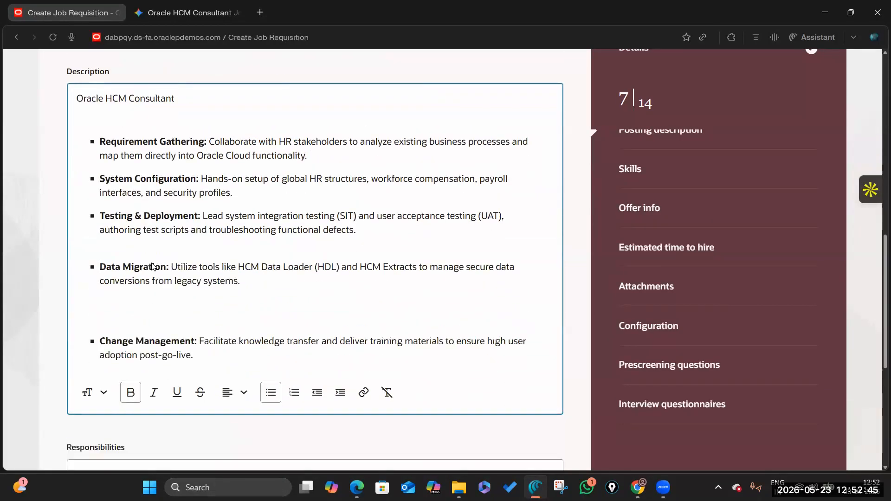
key(Delete)
text(D)
key(Left)
key(BackSpace)
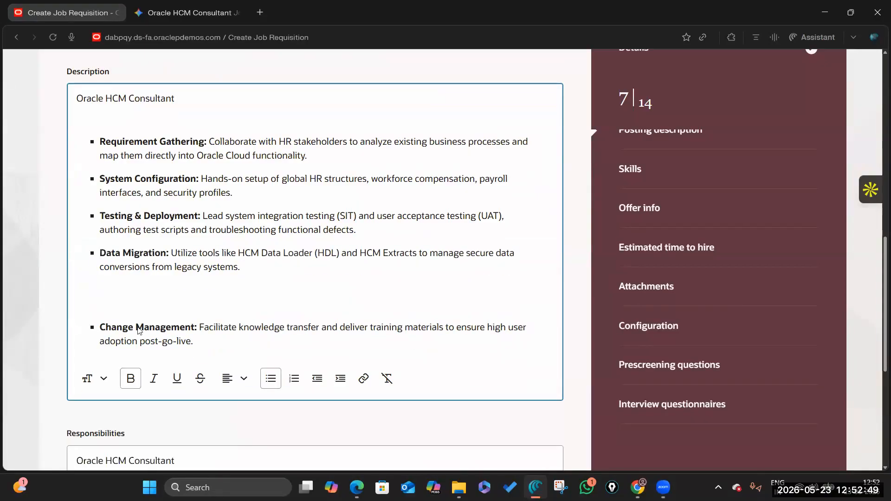
click(139, 285)
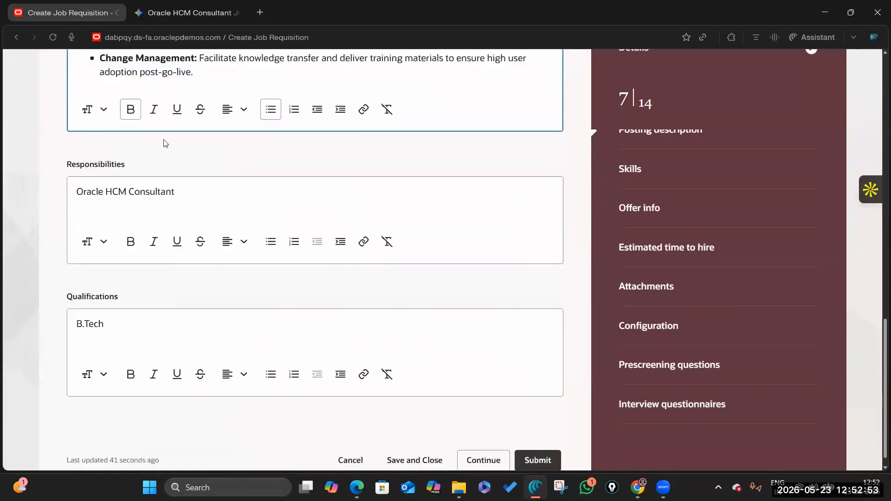
Step: Copy the Description's bulleted list, Requirement Gathering through Change Management, into the Responsibilities text
click(176, 192)
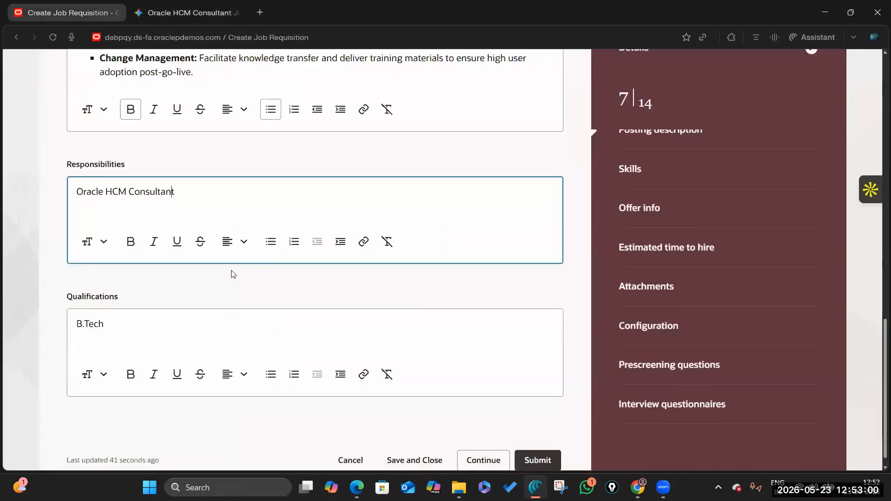
scroll(166, 200, up, 1)
scroll(166, 200, up, 5)
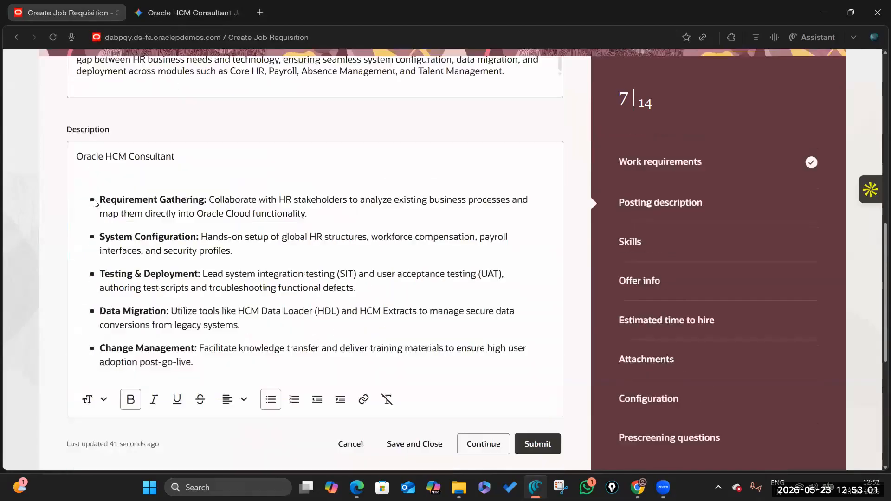
drag(102, 200, 193, 363)
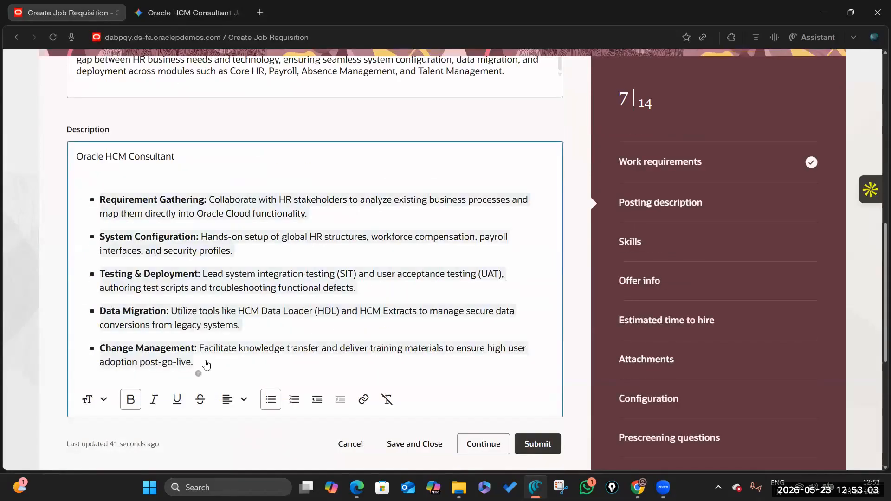
key(BackSpace)
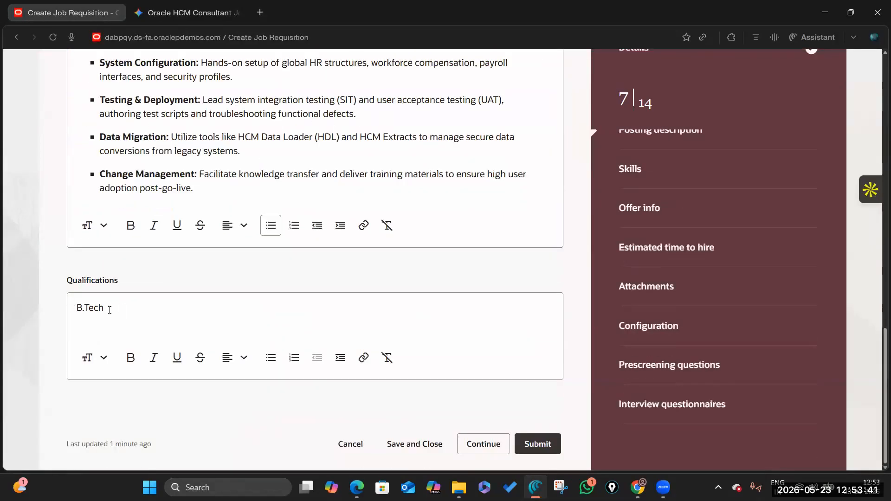
Step: Add M.B.A after B.Tech in the qualifications and continue to the Skills section
click(208, 308)
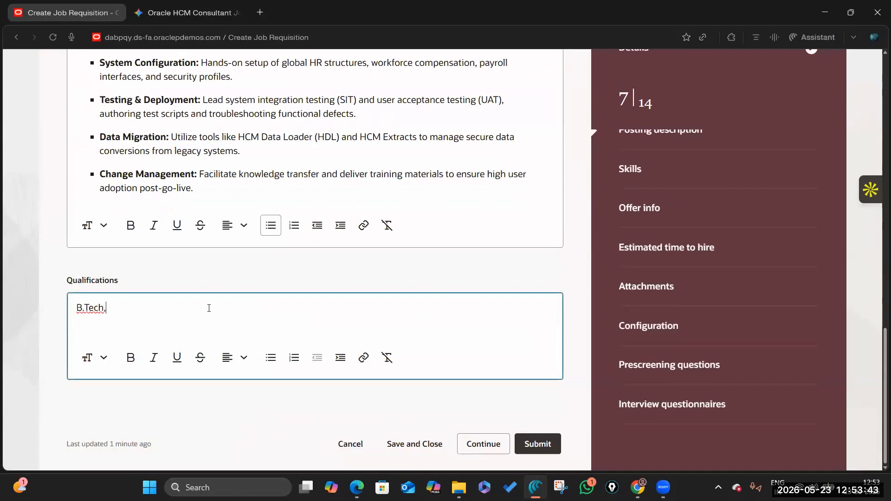
text(, MBA)
key(BackSpace)
text(.B.A)
click(483, 447)
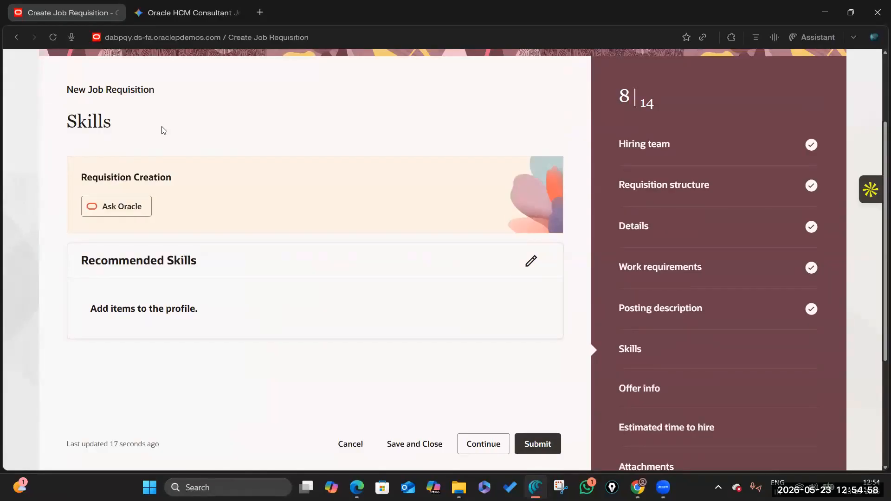
Step: Try to add a recommended skill by searching for "Oracle", and cancel the skills edit
click(530, 261)
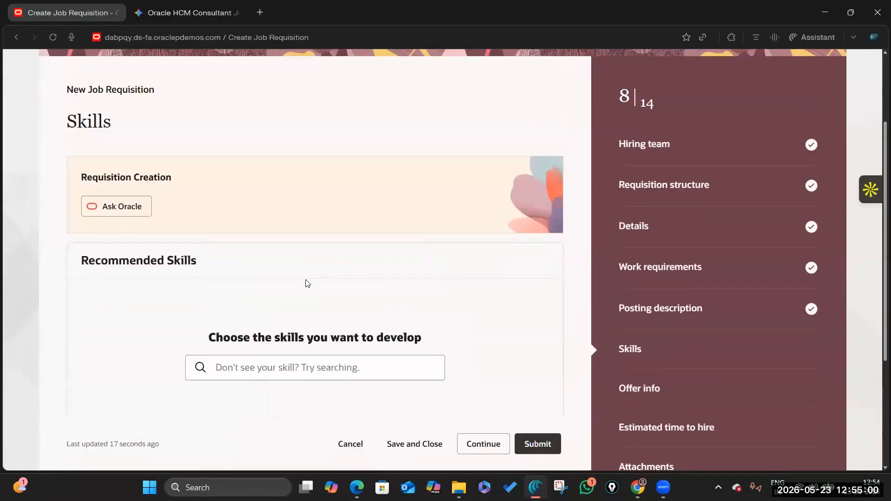
click(295, 107)
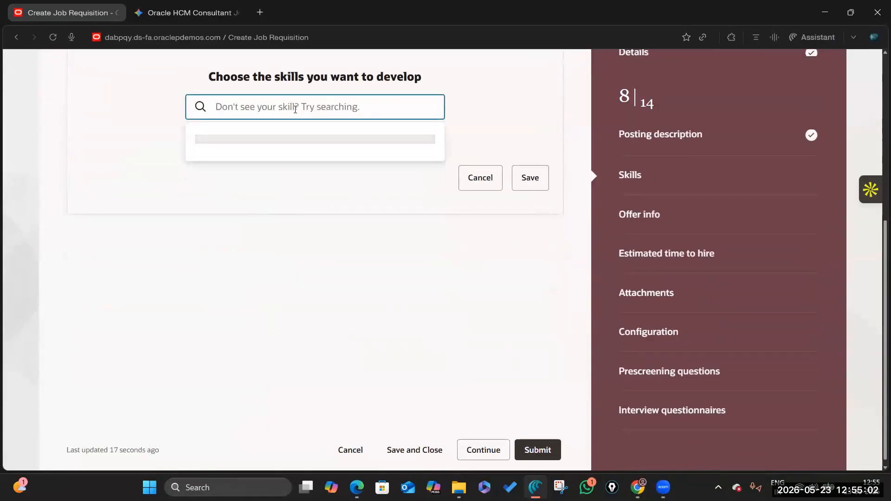
text(Oracle)
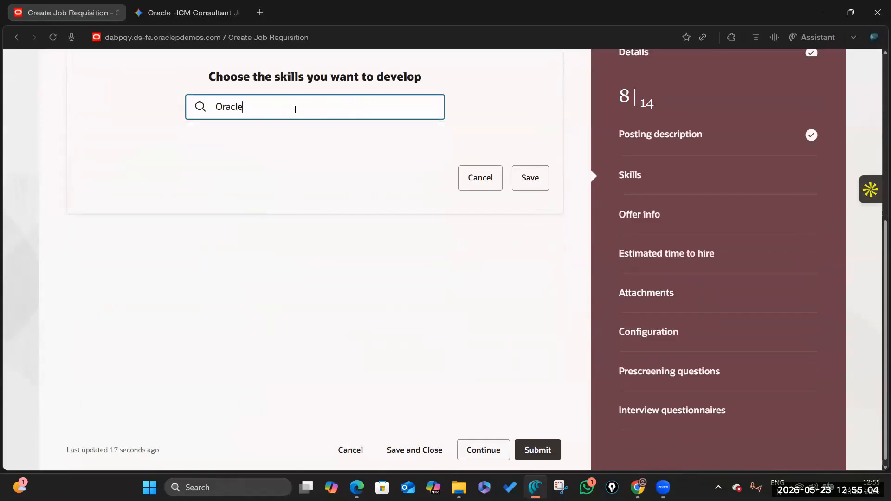
click(483, 179)
scroll(354, 304, down, 4)
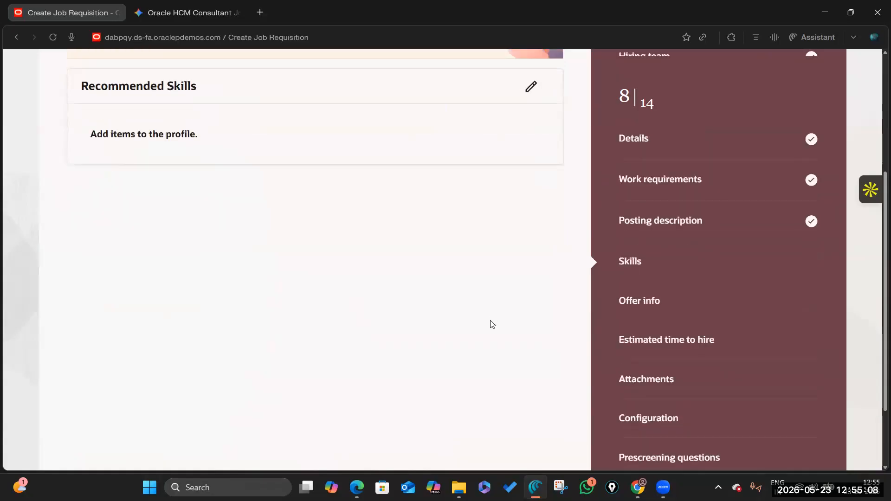
Step: Continue from Skills to the Offer info section and clear the Legal Employer value
scroll(495, 345, down, 3)
click(478, 443)
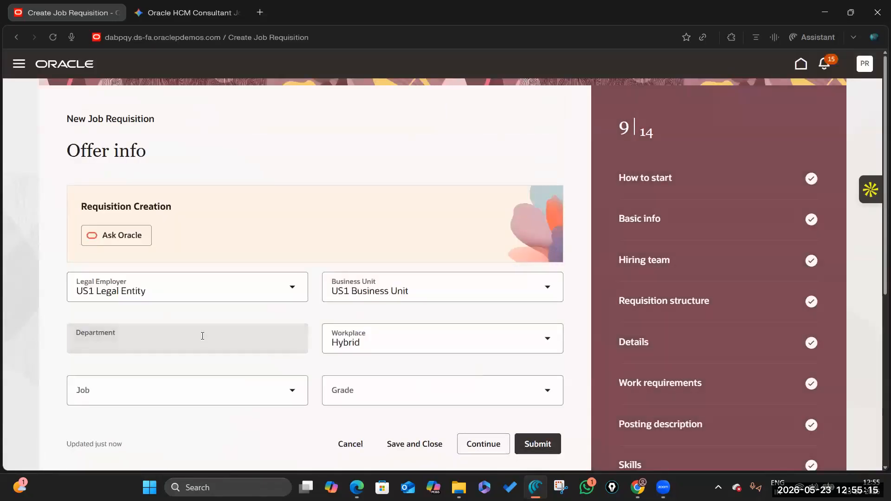
scroll(260, 339, down, 3)
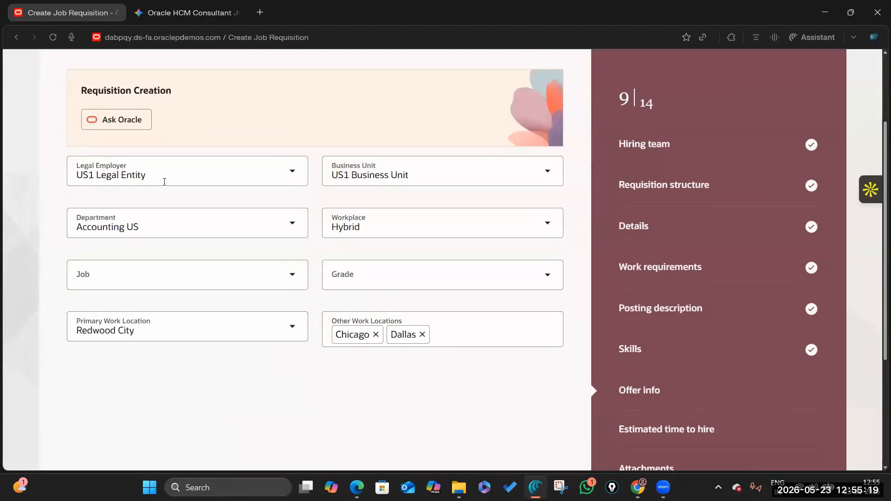
click(292, 172)
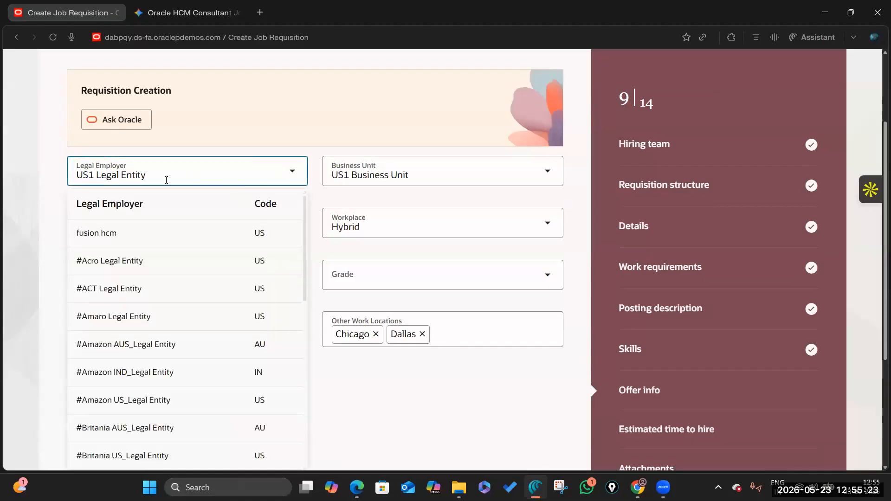
key(BackSpace)
key(BackSpace)
key(BackSpace)
key(BackSpace)
key(BackSpace)
key(BackSpace)
key(BackSpace)
key(BackSpace)
key(BackSpace)
key(BackSpace)
key(BackSpace)
key(BackSpace)
key(BackSpace)
key(BackSpace)
key(BackSpace)
key(BackSpace)
Step: Switch to the Implementation Case Study page in the other browser and copy the Legal Entity Name from the Legal Entity Configuration table
key(alt+Tab)
key(alt+Tab)
key(alt+Tab)
key(alt+Tab)
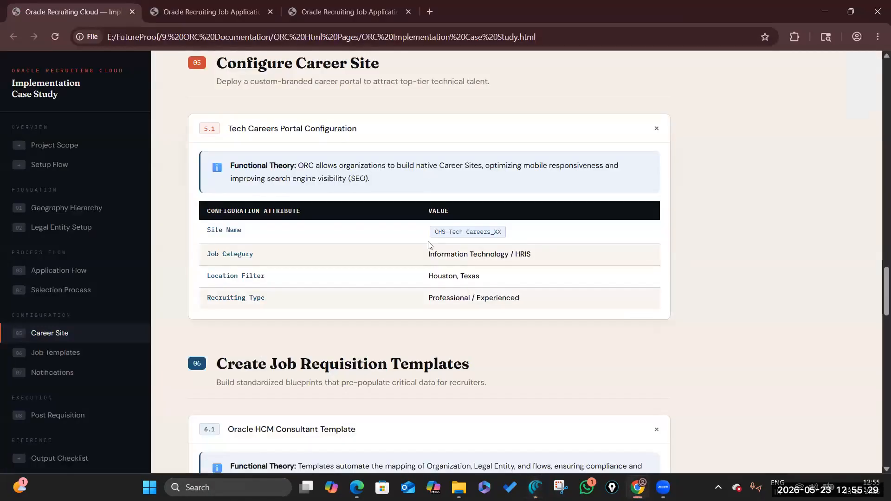
scroll(420, 253, up, 5)
click(64, 231)
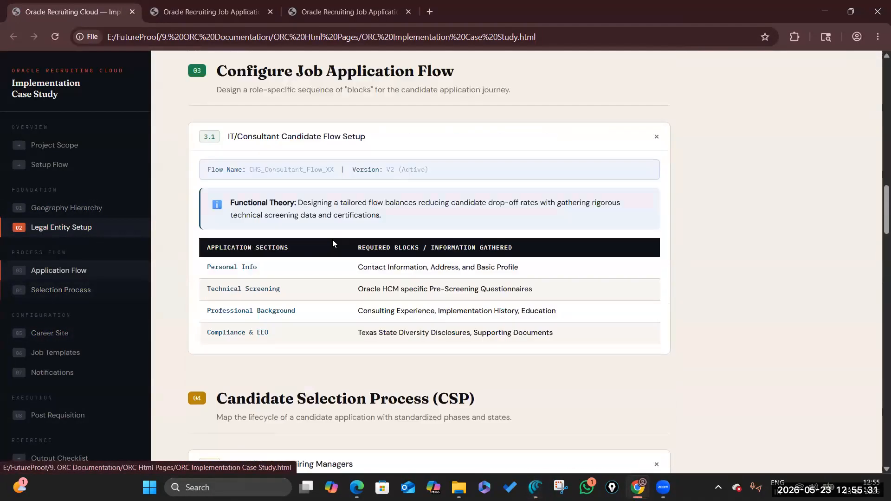
double_click(443, 242)
drag(512, 243, 520, 244)
key(ctrl+c)
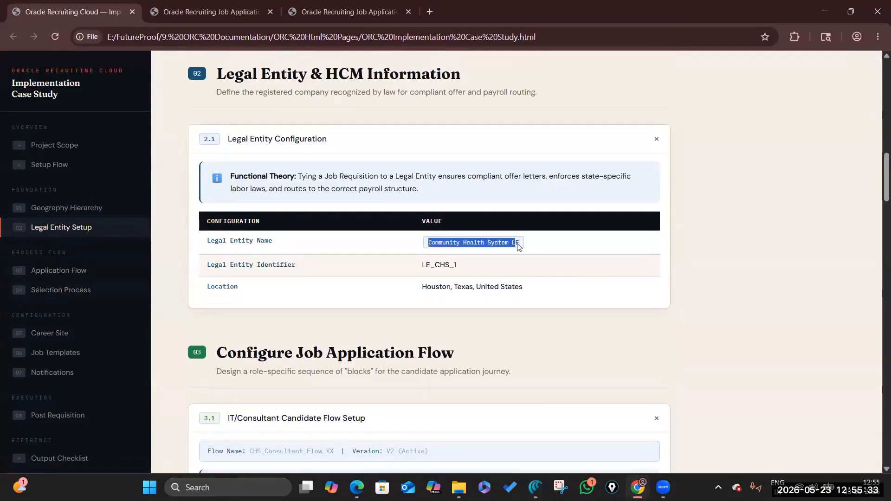
Step: Return to the job requisition and set the Legal Employer to Community Health System LE using the copied name
key(alt+Tab)
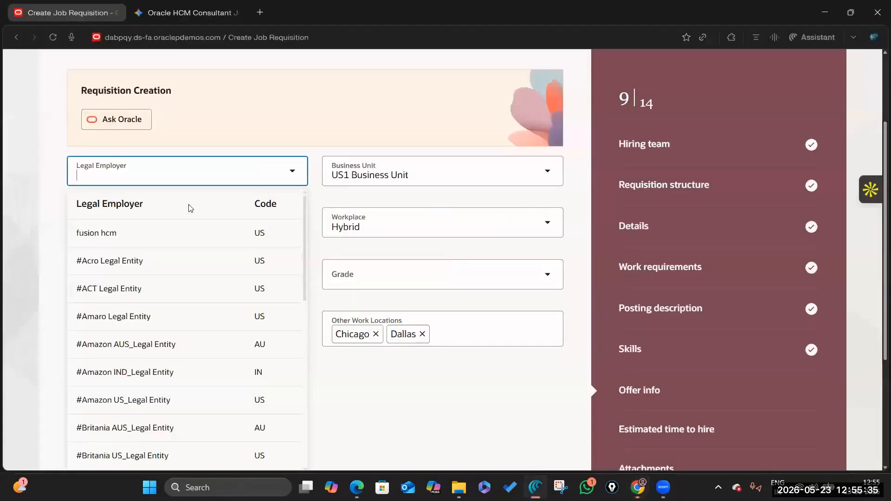
key(ctrl+v)
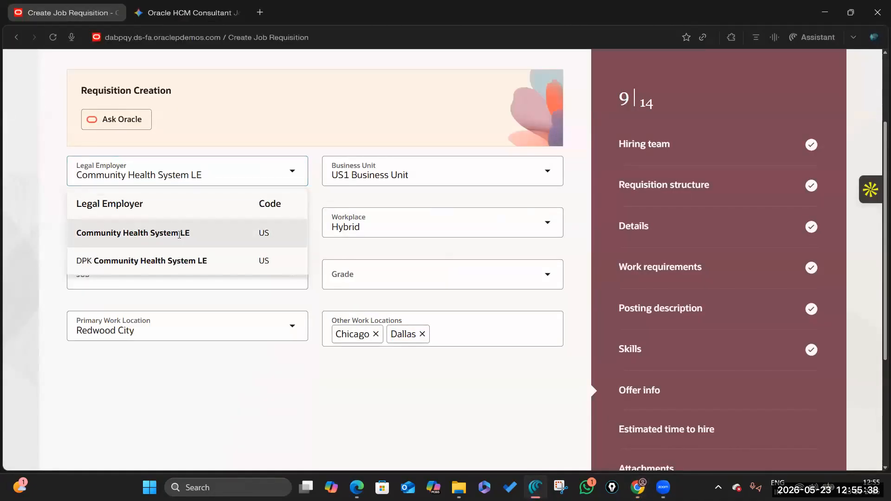
click(179, 234)
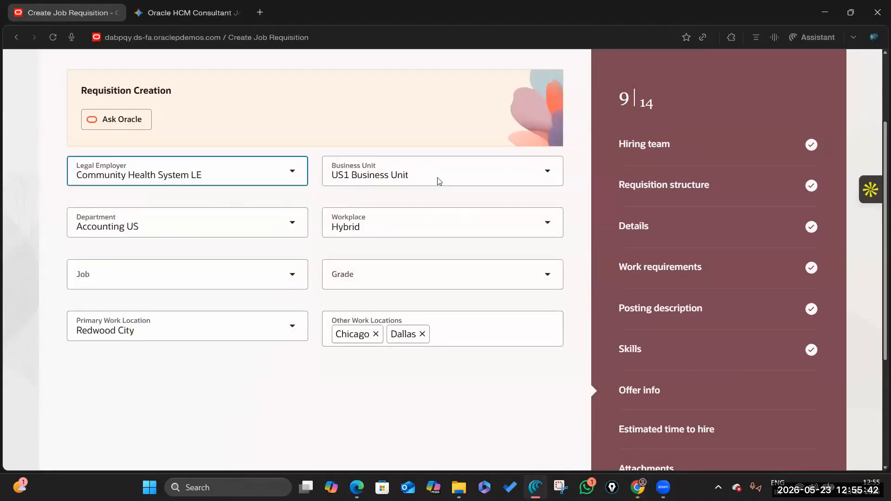
Step: Set the Business Unit to Healthcare US Business Unit and the Department to Information Technology HC US
click(393, 178)
text(H)
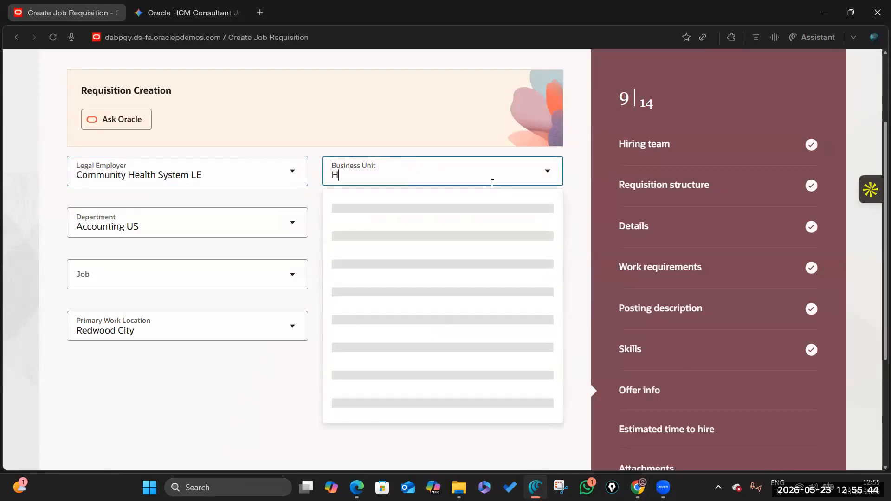
text(ealth)
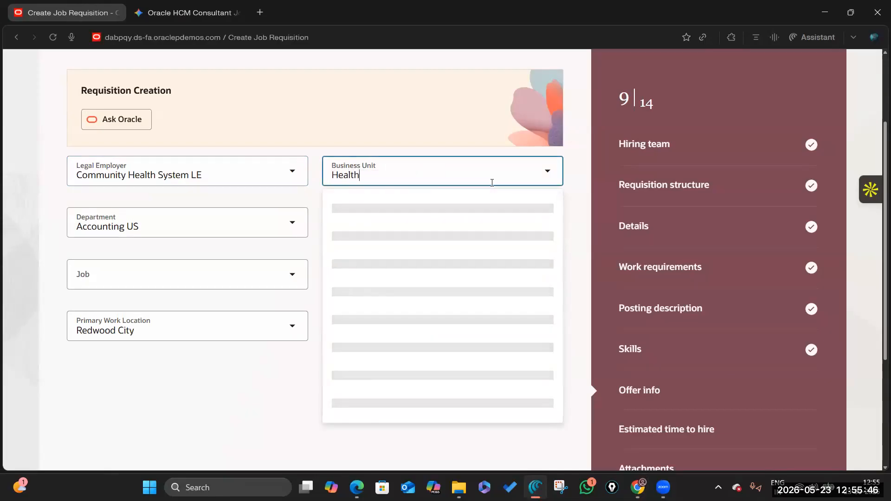
click(474, 210)
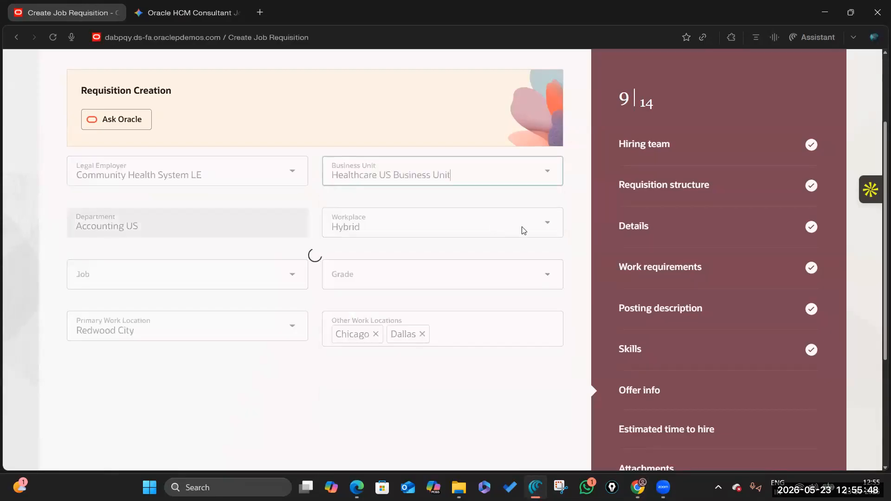
click(245, 223)
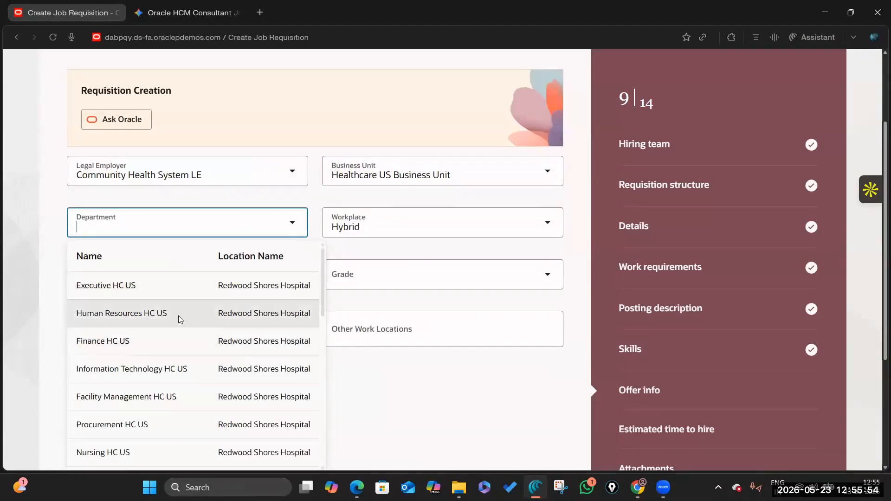
click(163, 379)
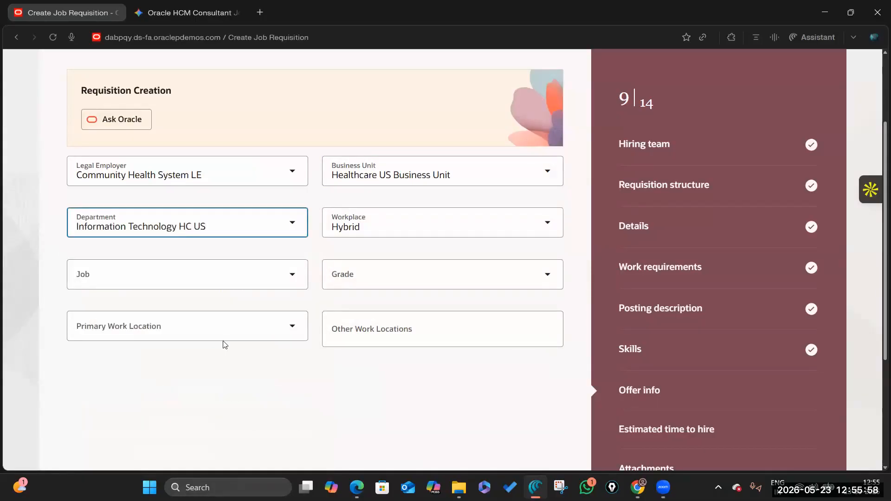
Step: Set the Job in Offer info to System Specialist, code JOB047, from the Information Technology job family
click(208, 283)
scroll(161, 302, down, 2)
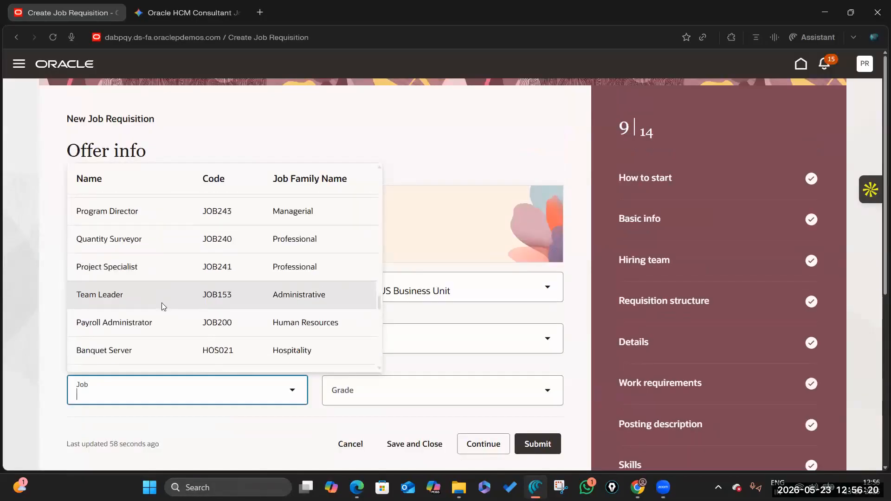
scroll(161, 303, up, 1)
scroll(190, 308, down, 3)
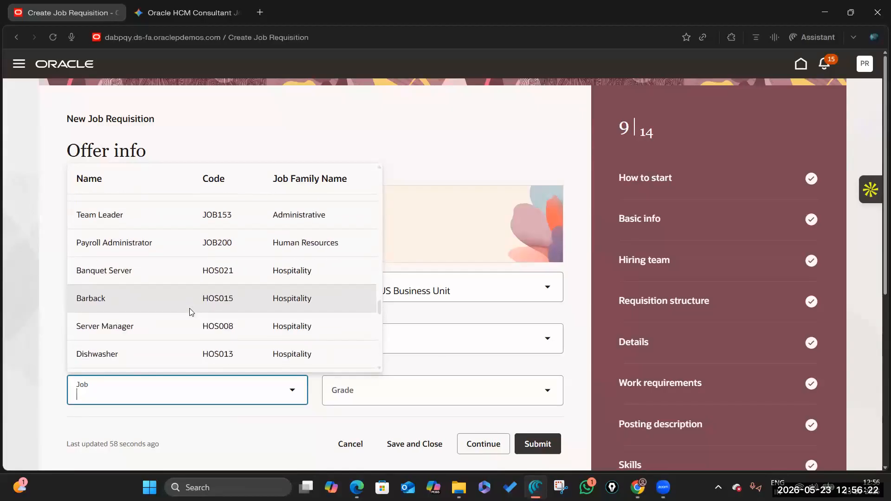
scroll(190, 308, down, 3)
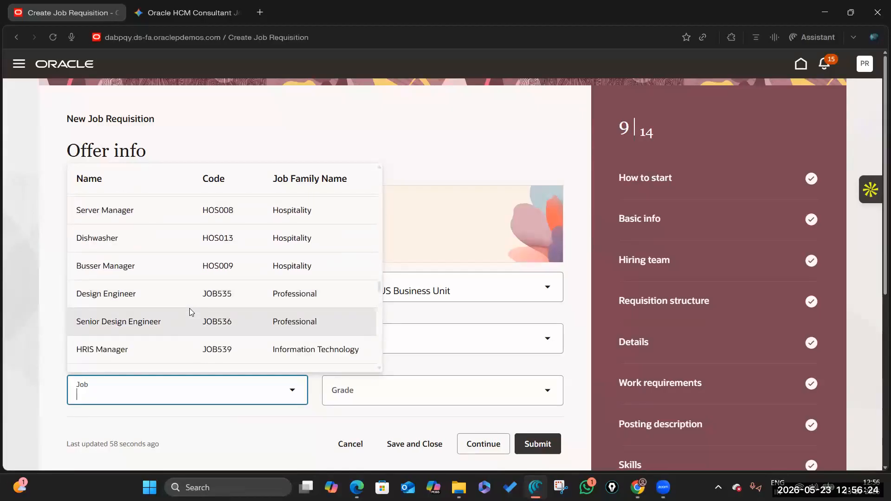
scroll(189, 308, down, 3)
scroll(190, 309, down, 4)
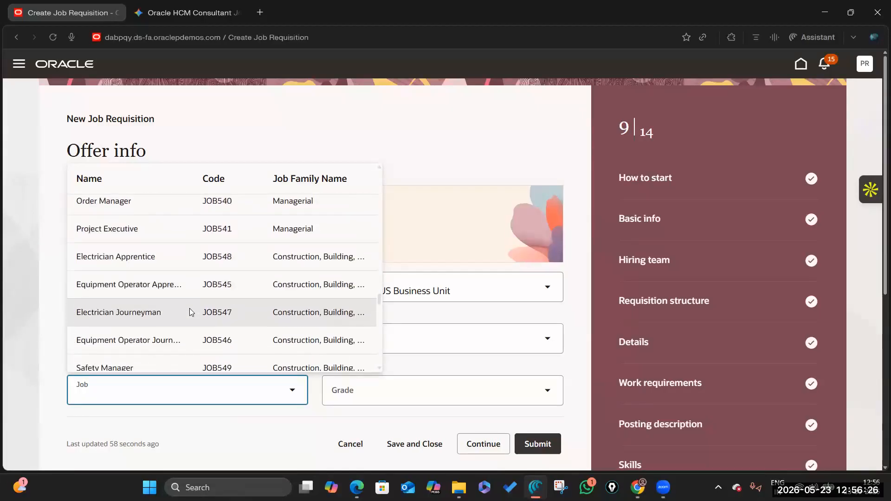
scroll(190, 308, down, 3)
scroll(189, 308, down, 3)
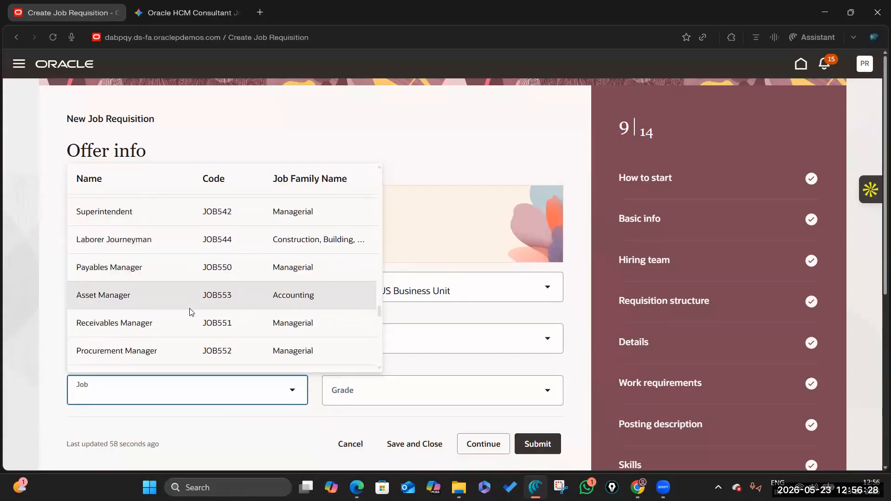
scroll(189, 308, down, 3)
scroll(189, 311, down, 1)
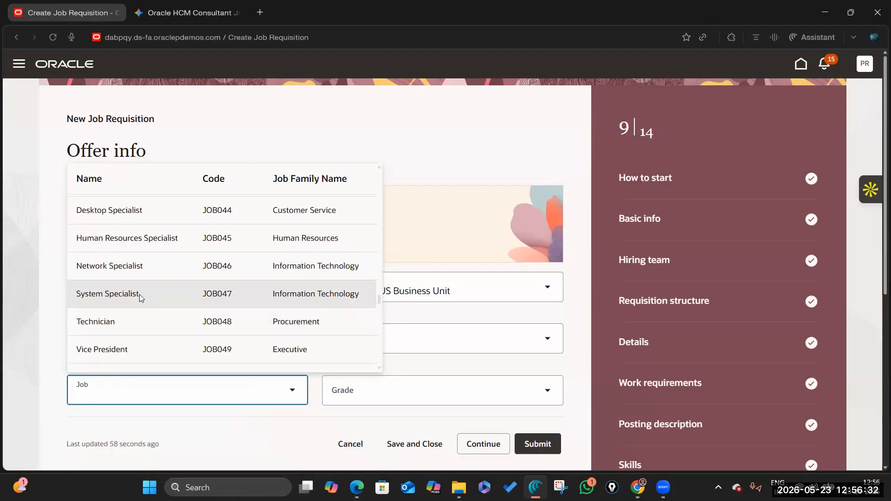
click(139, 294)
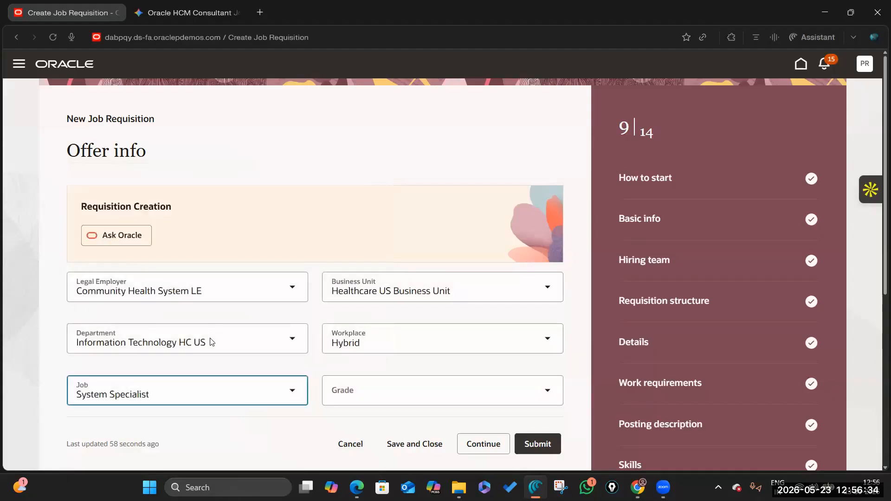
Step: Set the Primary Work Location to Redwood Shores Hospital by searching for "Redwo"
scroll(211, 338, down, 3)
click(293, 328)
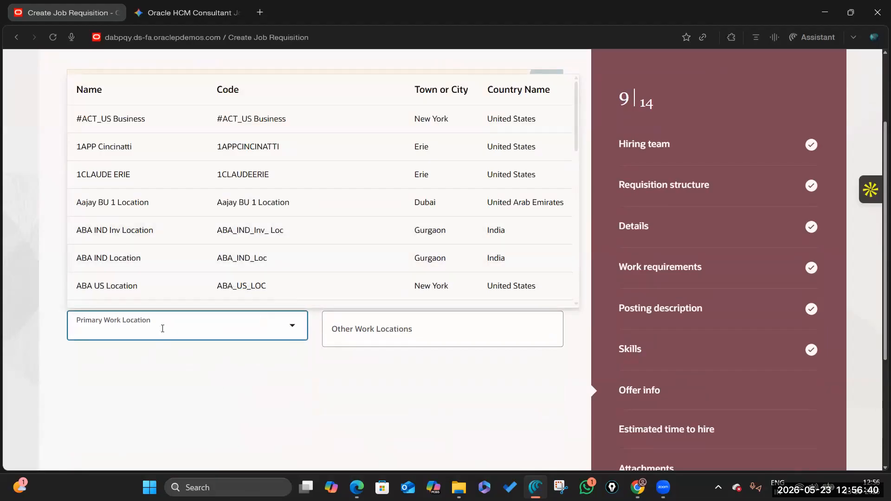
text(Redwo)
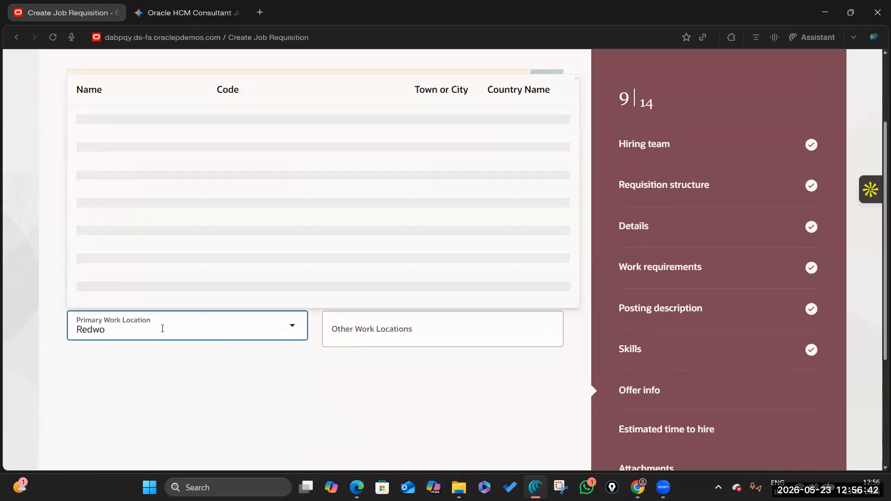
click(191, 237)
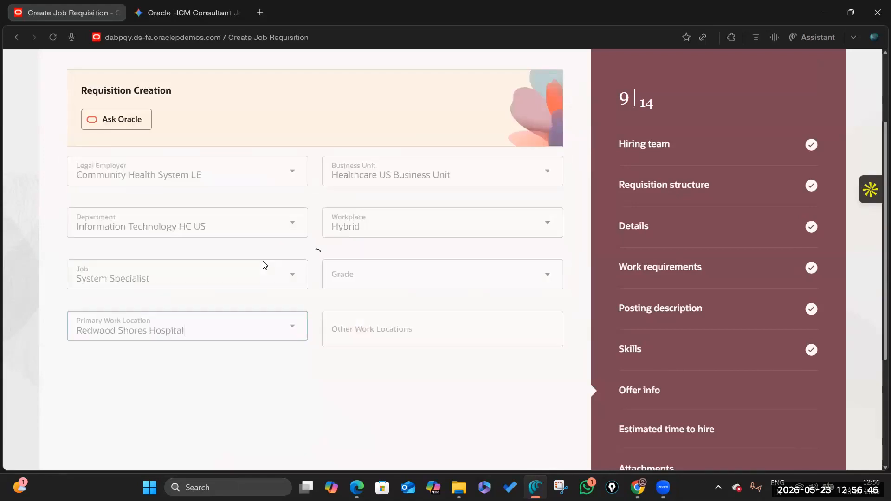
Step: Check the choices offered for Grade and Other Work Locations without selecting any
click(434, 290)
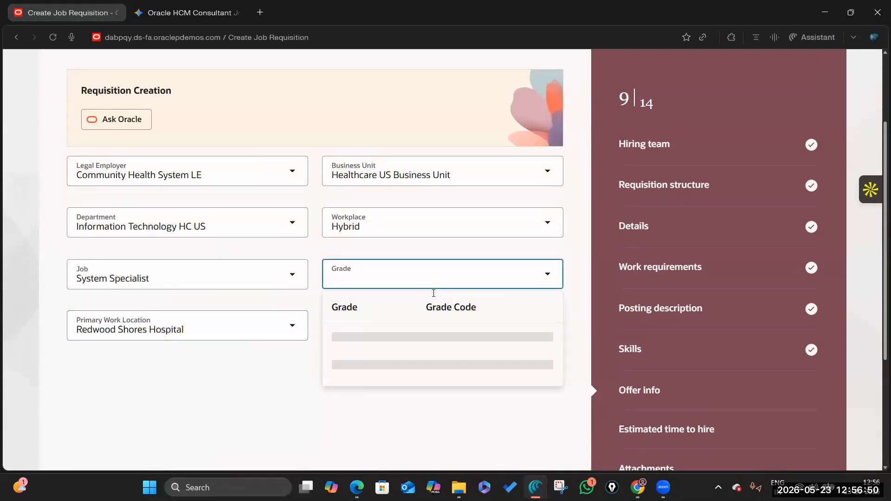
click(257, 374)
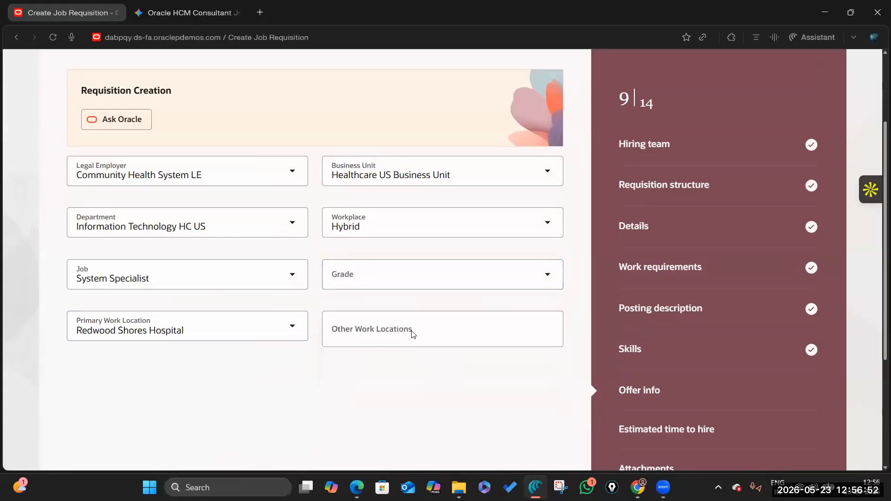
click(411, 331)
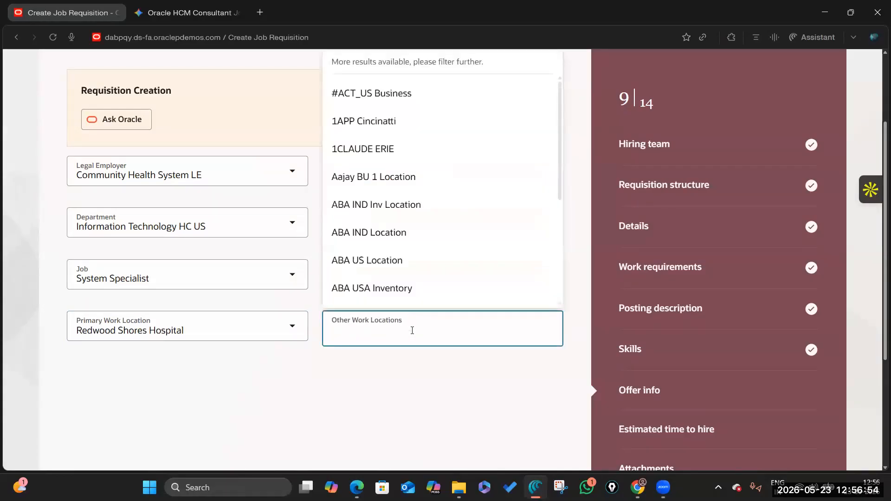
scroll(557, 204, down, 1)
drag(558, 204, 558, 275)
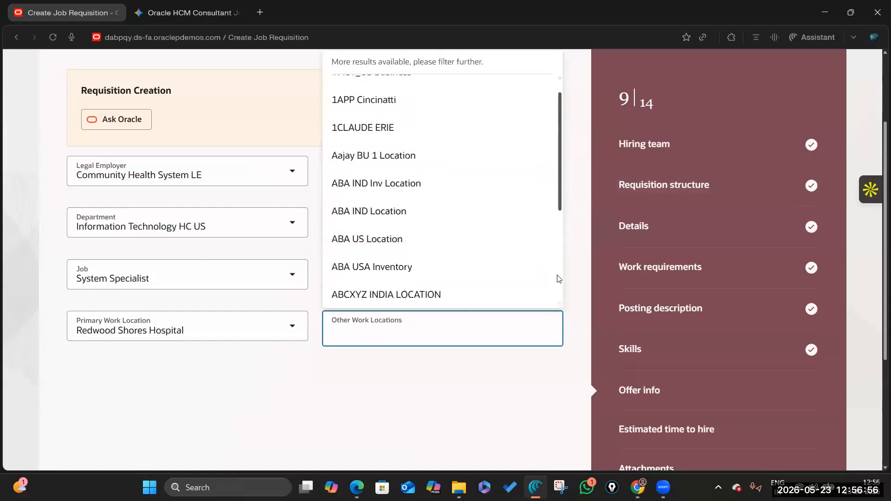
click(414, 386)
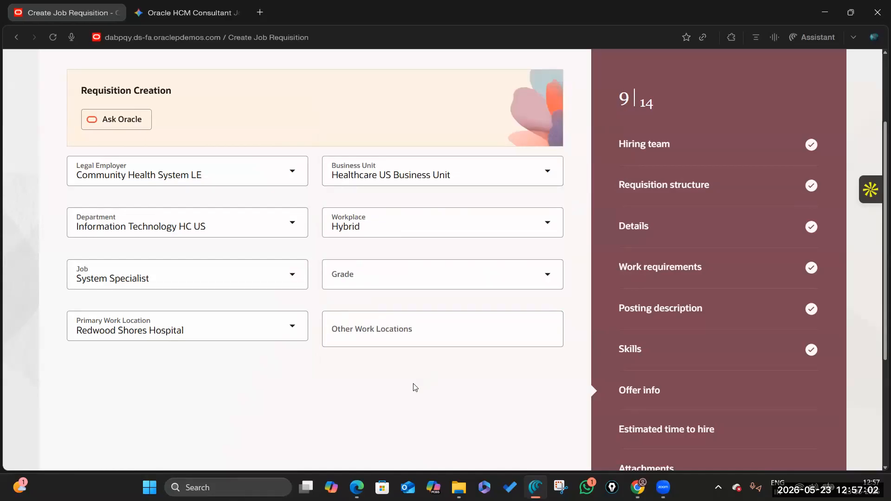
Step: Review the Offer info values and continue to the Estimated time to hire section
scroll(367, 260, up, 3)
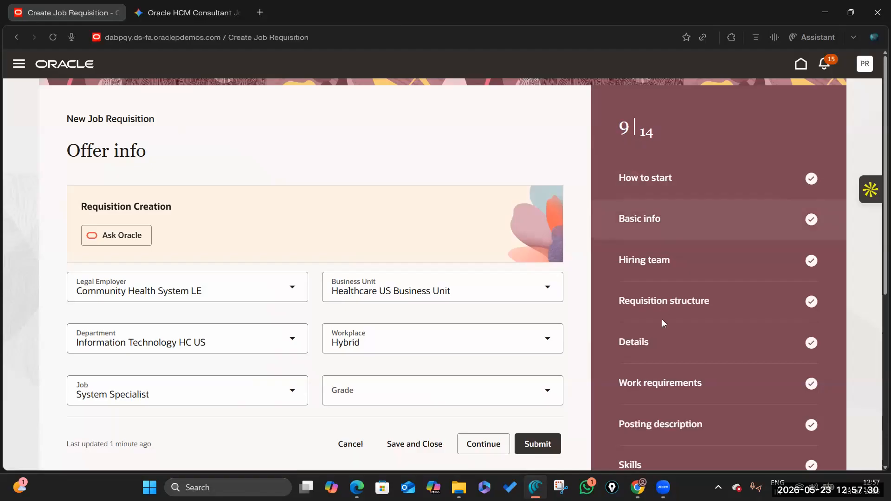
scroll(668, 287, down, 3)
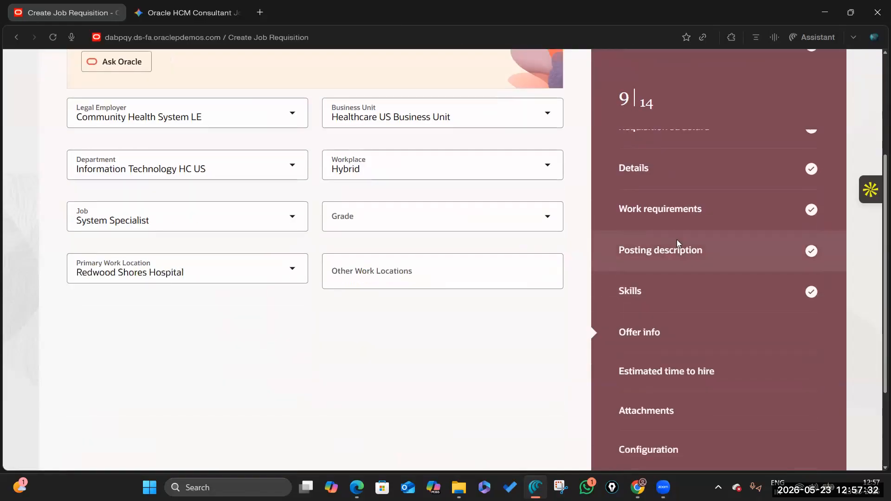
scroll(434, 349, down, 3)
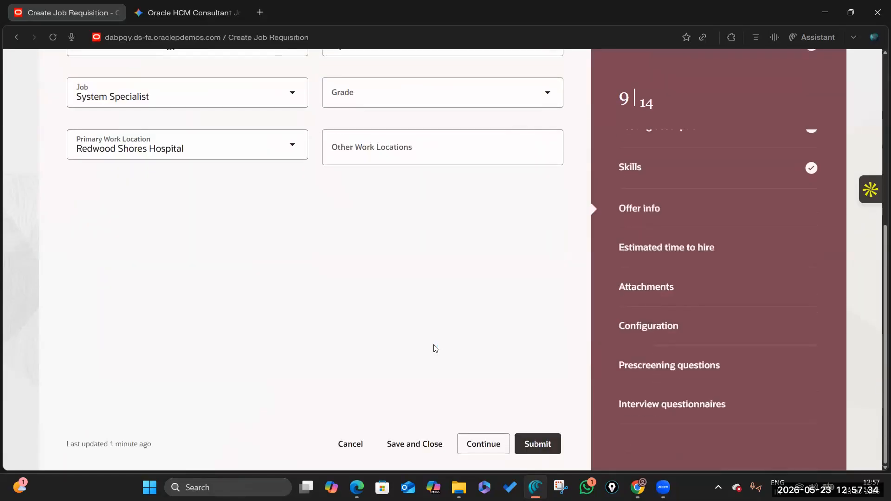
click(483, 444)
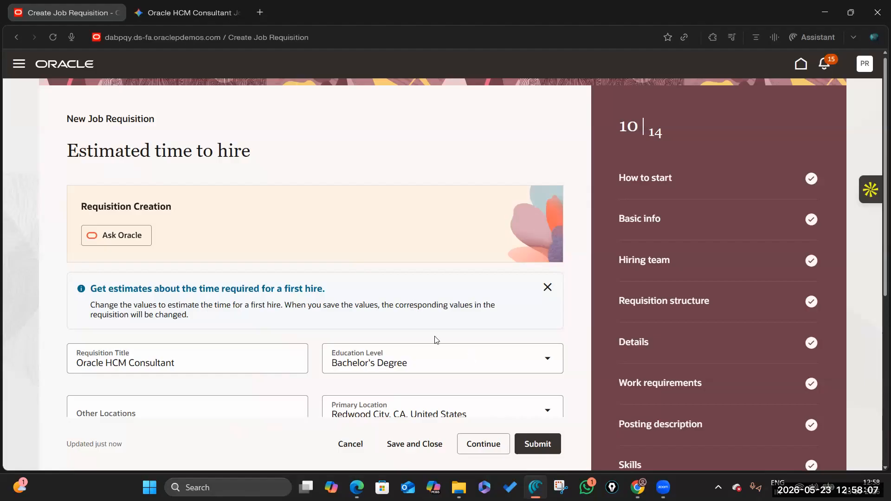
Step: Add Dallas, TX, United States and Chicago, IL, United States as Other Locations, and continue to the Attachments section
scroll(436, 340, down, 3)
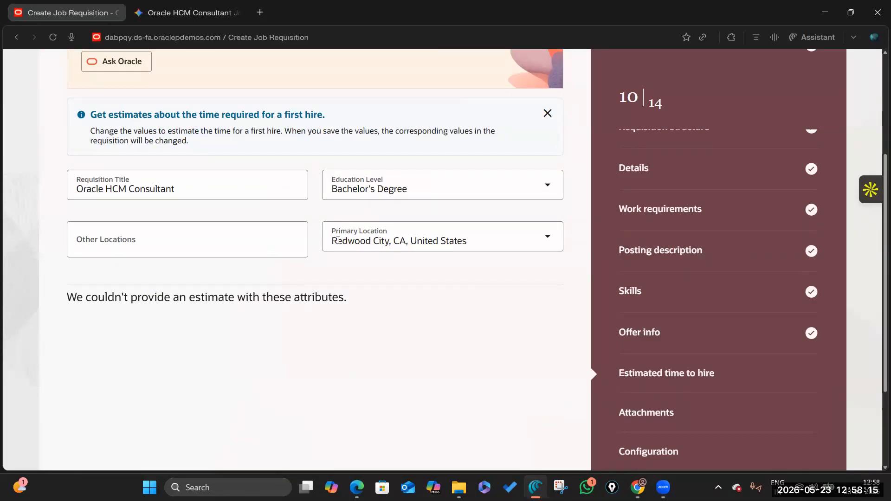
click(181, 237)
text(Dall)
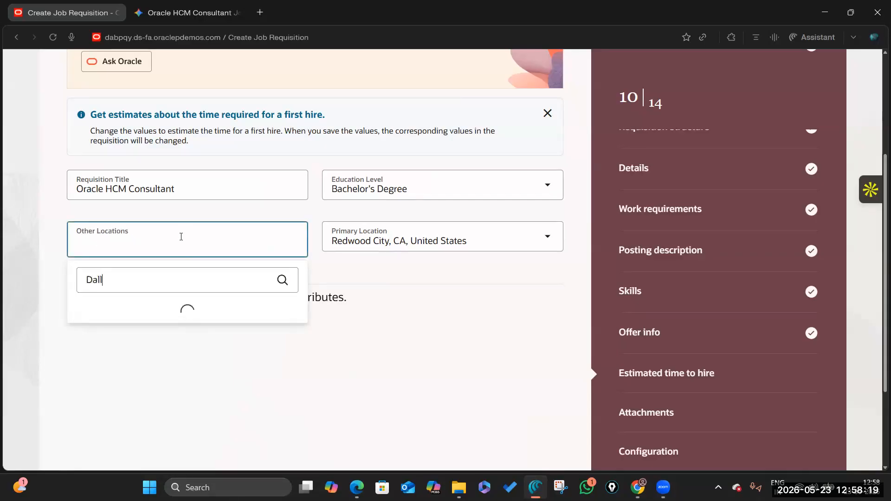
text(as)
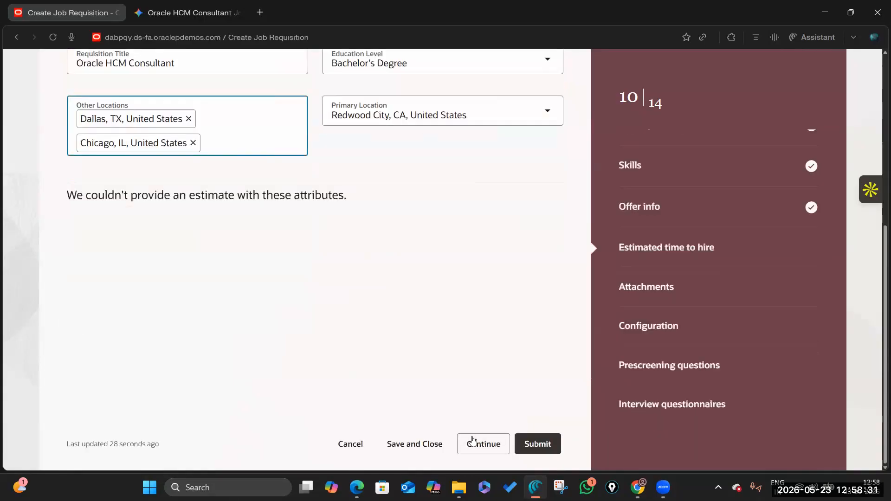
click(474, 442)
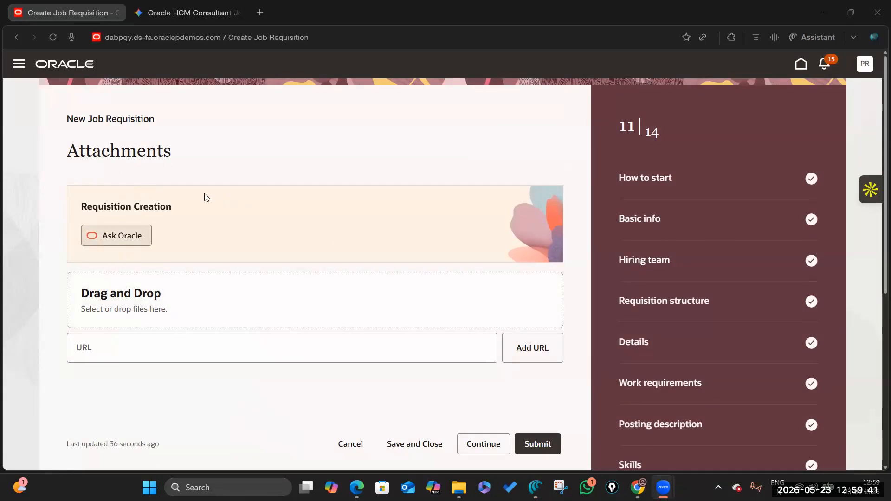
Step: Leave Attachments empty, review the candidate selection process and application flow settings in Configuration, and continue to Prescreening questions
click(483, 444)
scroll(681, 350, down, 3)
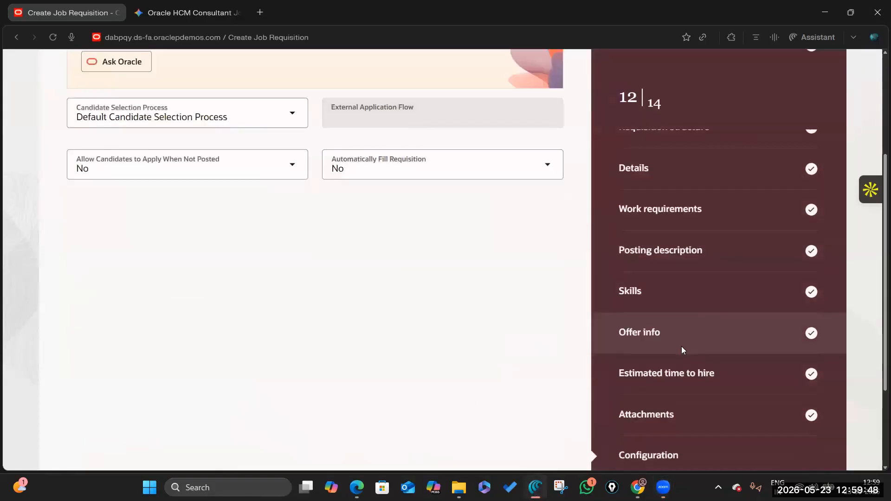
scroll(81, 271, up, 3)
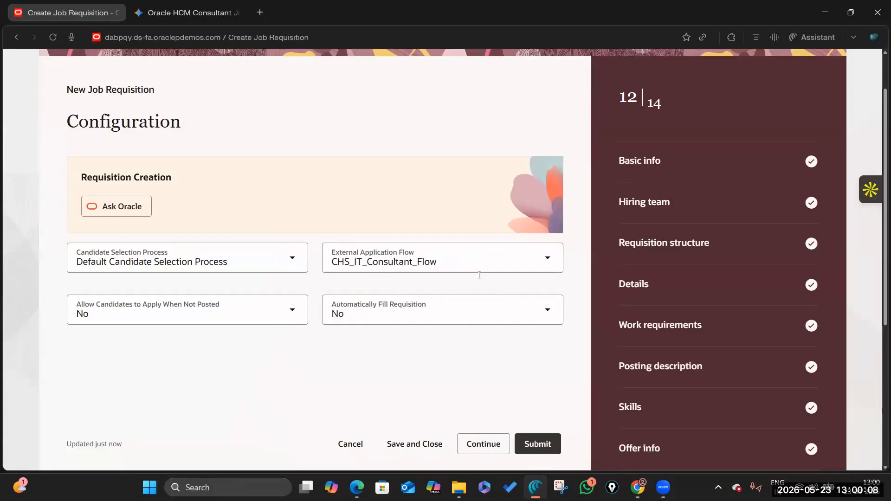
scroll(479, 273, up, 2)
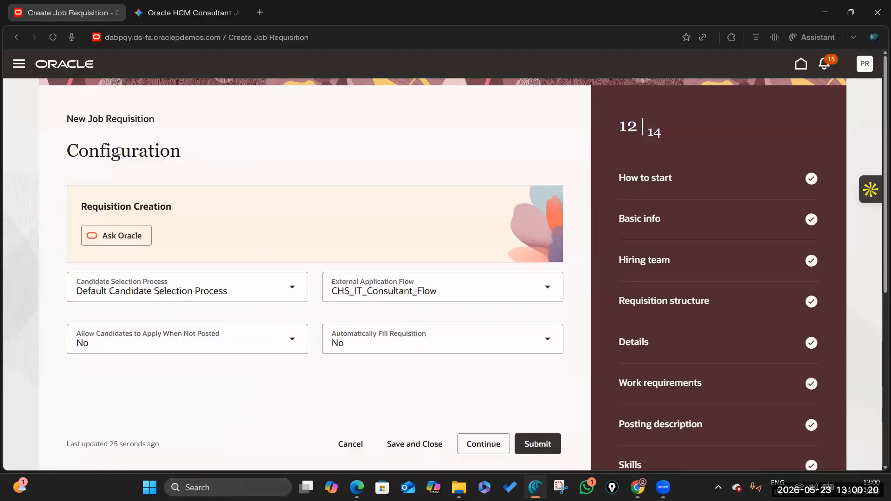
drag(89, 119, 174, 121)
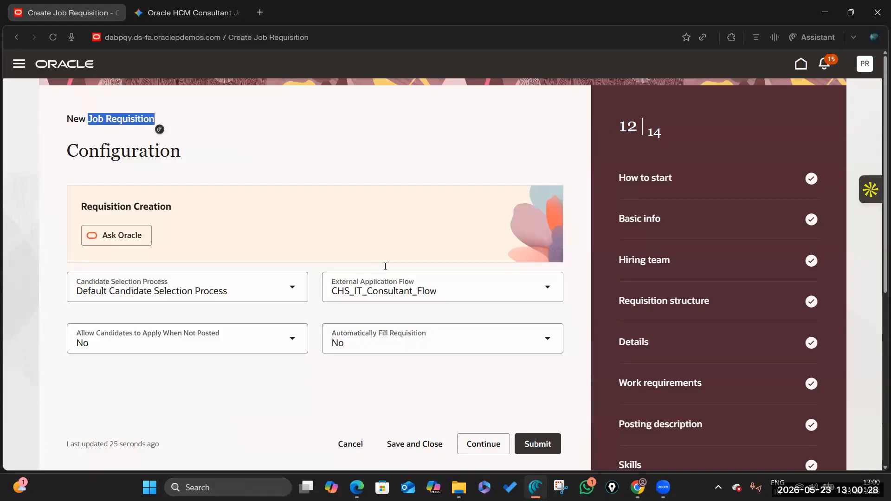
click(482, 444)
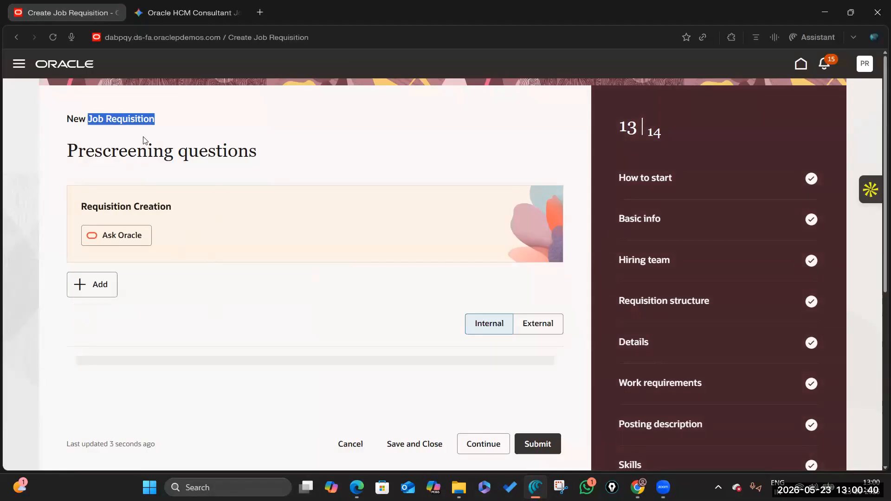
Step: Add and save the prescreening question "How many years do you have of directly-related experience?" with a required response
scroll(216, 232, down, 2)
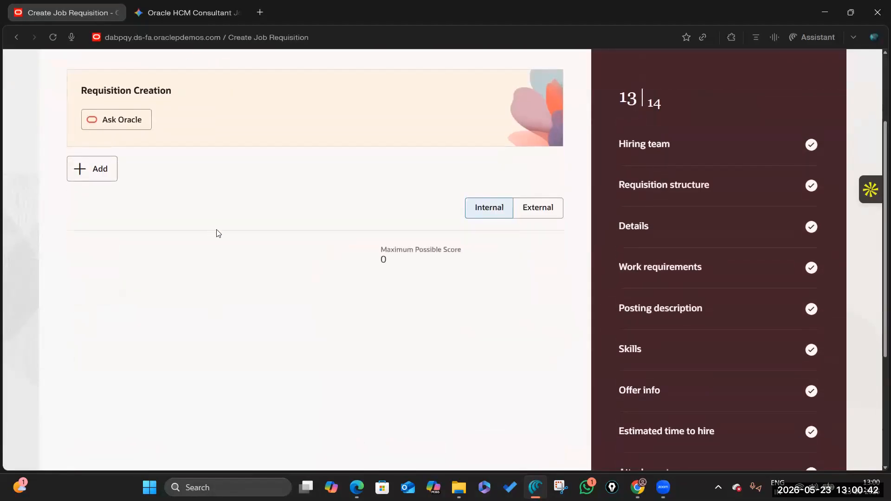
scroll(220, 225, up, 2)
click(106, 144)
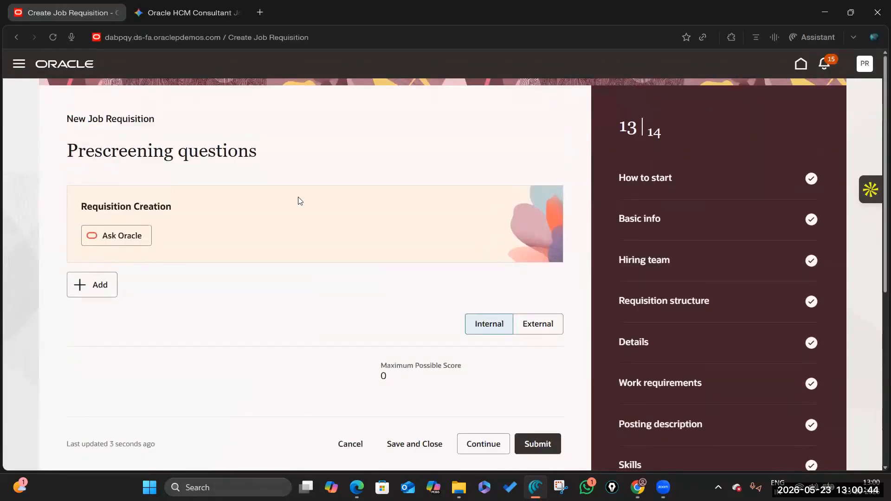
scroll(293, 292, down, 2)
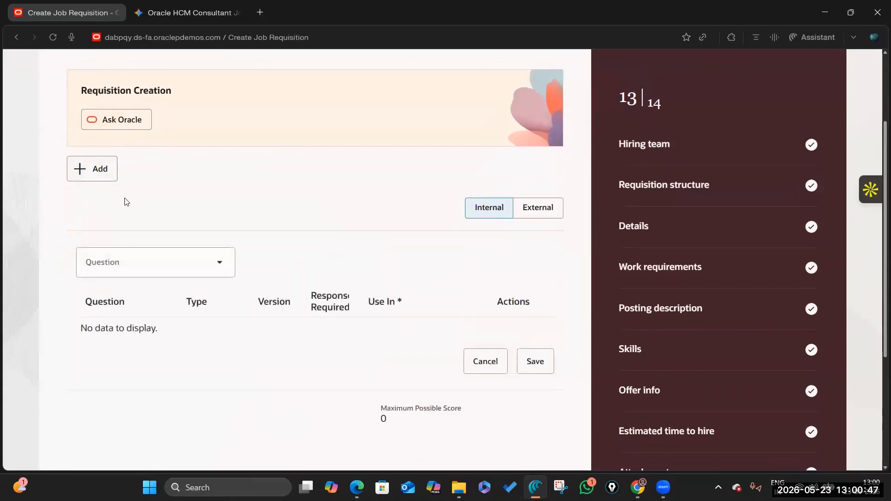
scroll(257, 260, up, 2)
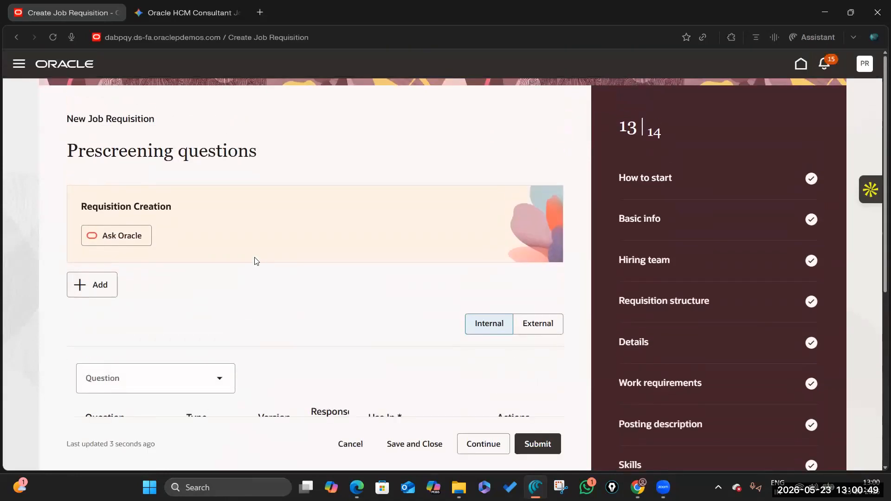
scroll(258, 306, down, 2)
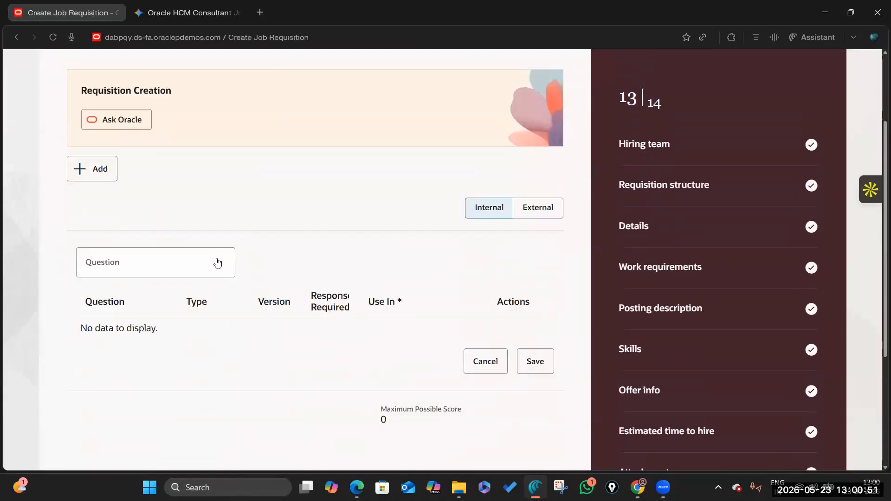
click(218, 263)
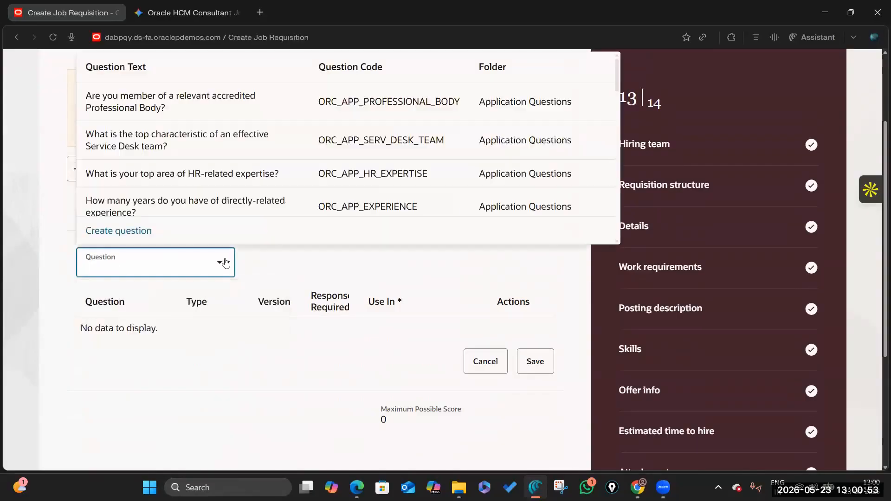
scroll(247, 187, up, 1)
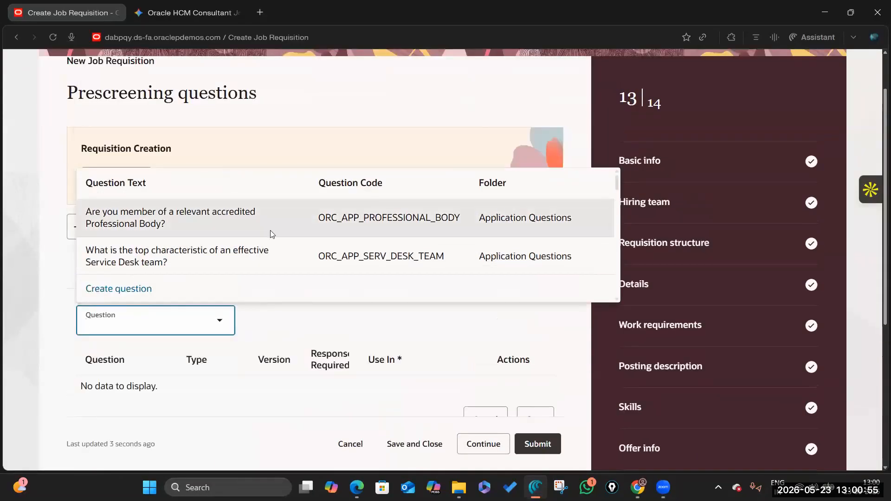
scroll(237, 230, down, 1)
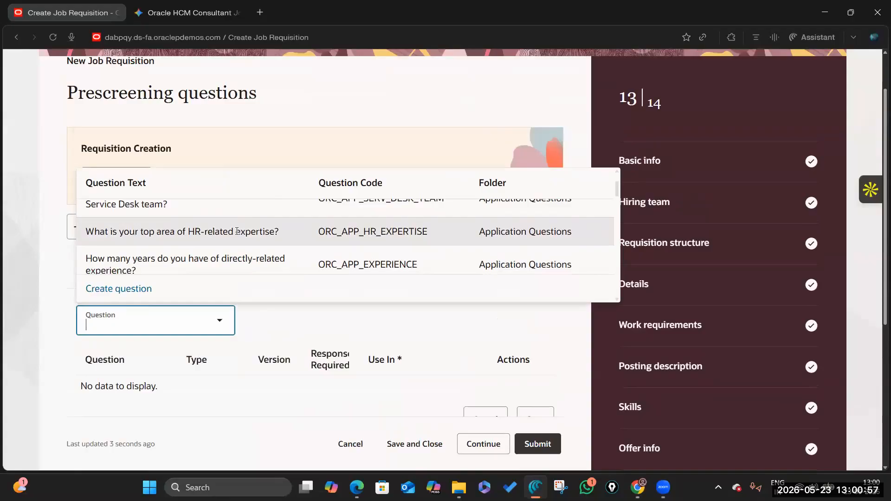
scroll(236, 231, up, 1)
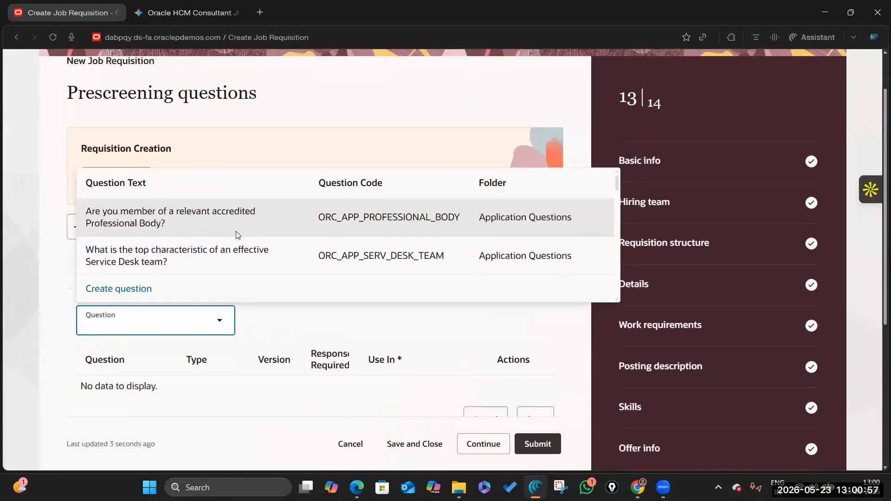
scroll(235, 210, down, 2)
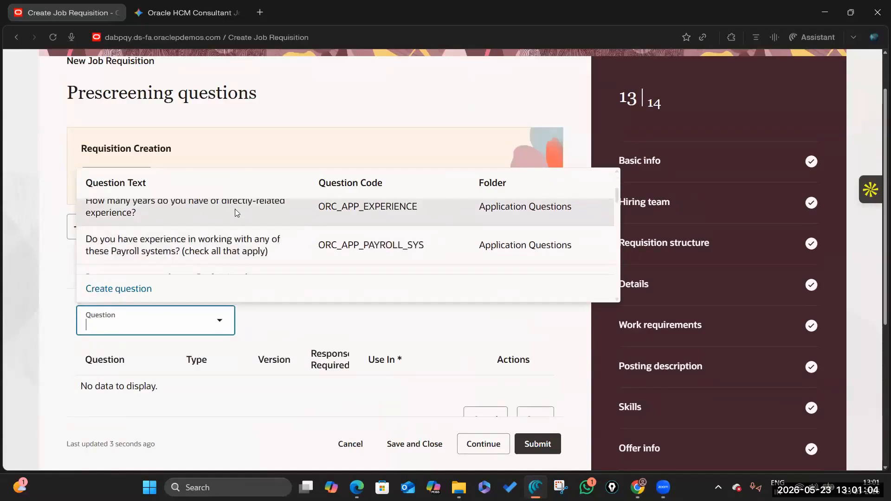
click(235, 209)
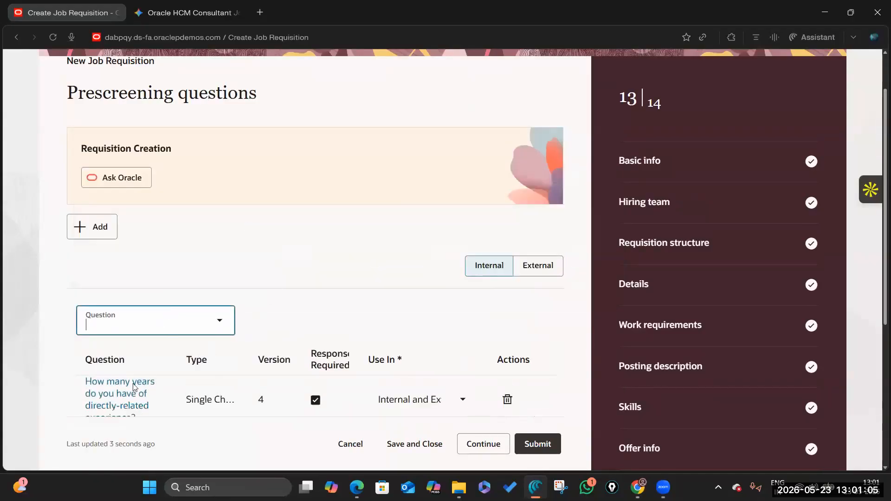
scroll(194, 405, down, 1)
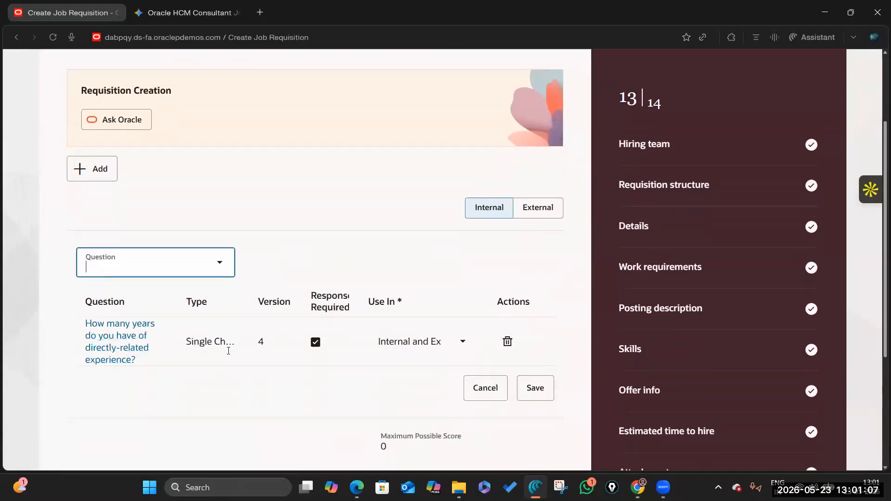
click(535, 387)
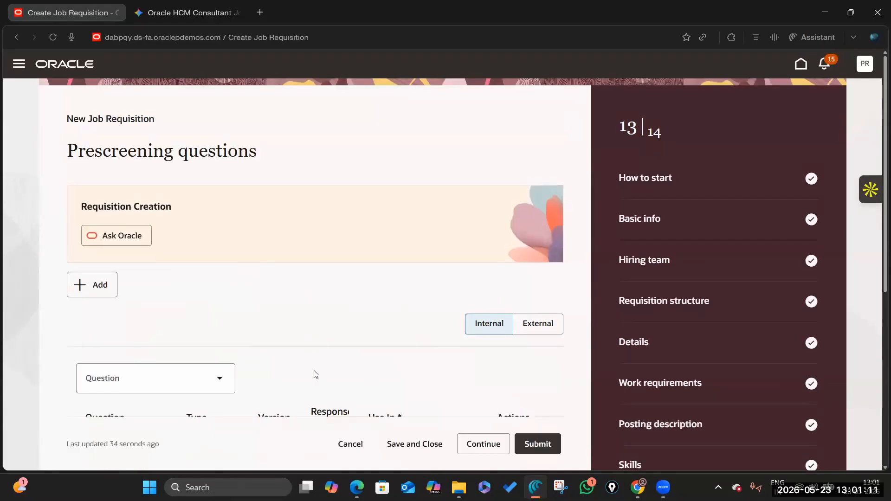
Step: Add and save the prescreening question "Do you have experience working with global teams across multiple time zones?" with a required response
scroll(314, 371, down, 4)
click(219, 146)
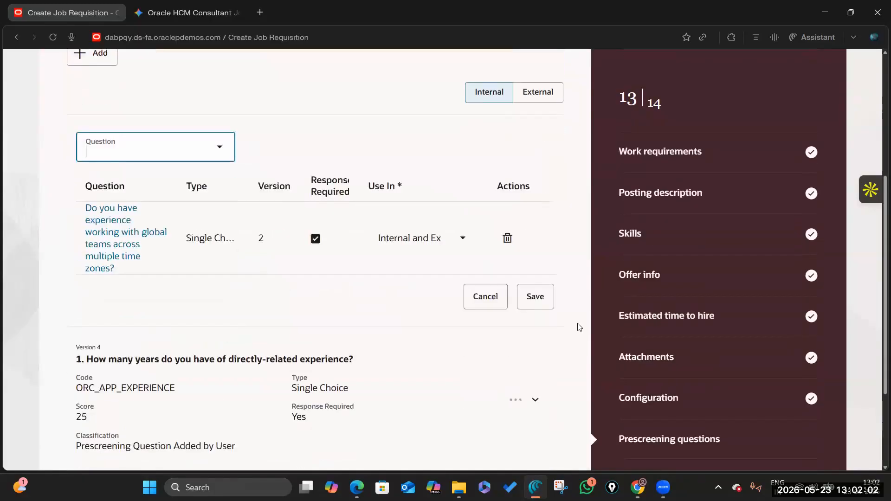
click(538, 297)
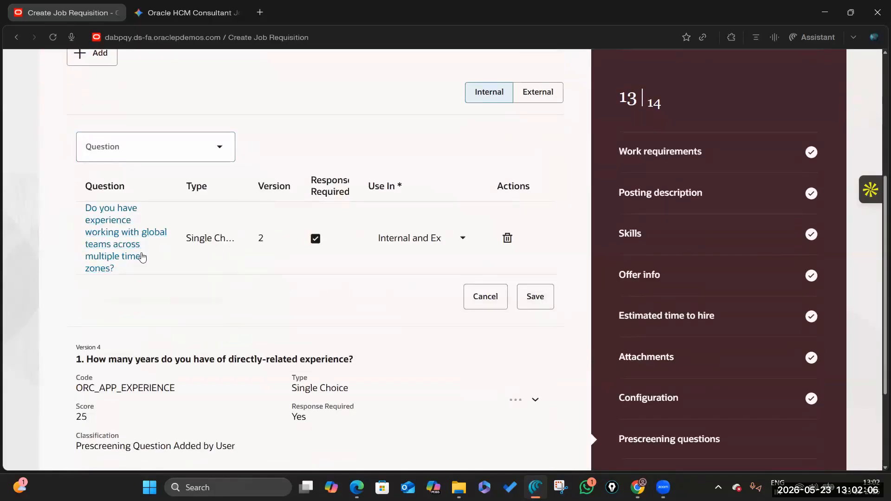
Step: Compare the Internal and External prescreening question lists, checking each question's score and classification and the maximum possible score
scroll(194, 297, down, 3)
scroll(256, 292, up, 1)
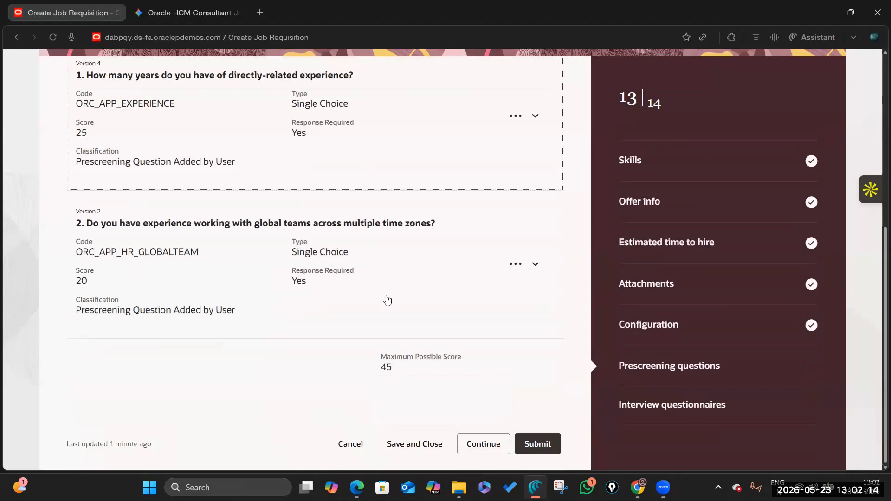
scroll(124, 249, up, 3)
scroll(282, 244, up, 4)
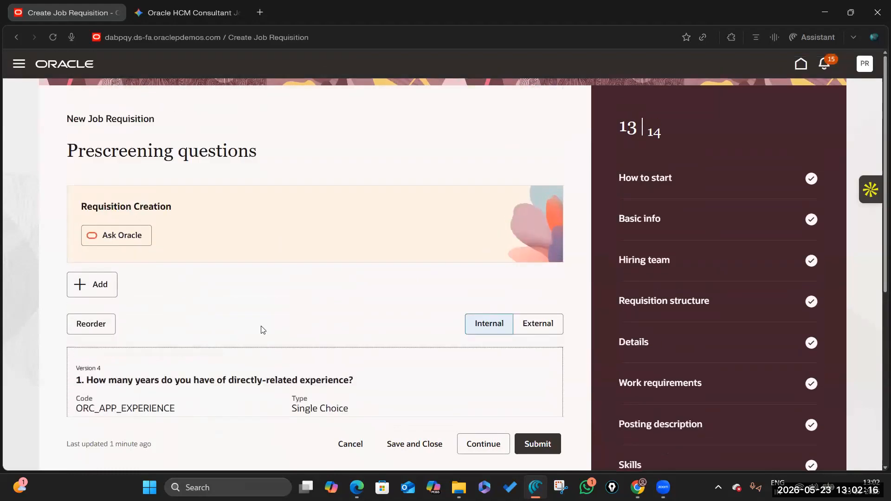
scroll(444, 334, down, 6)
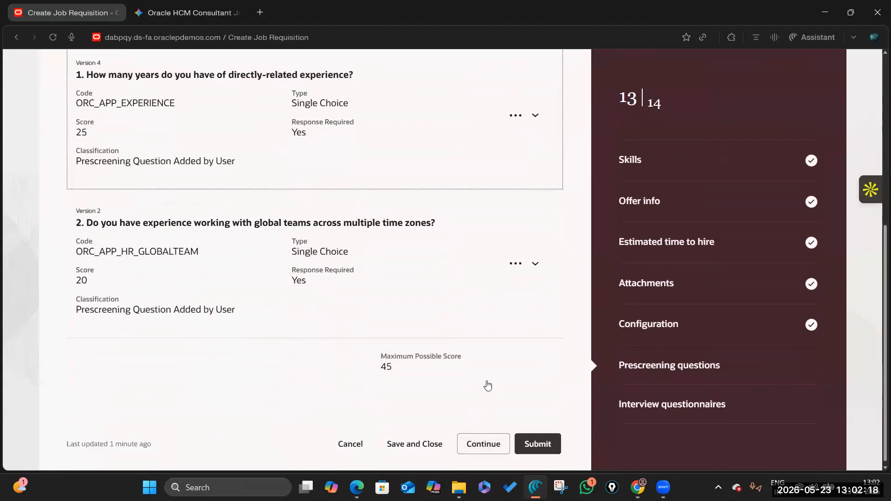
scroll(487, 386, up, 5)
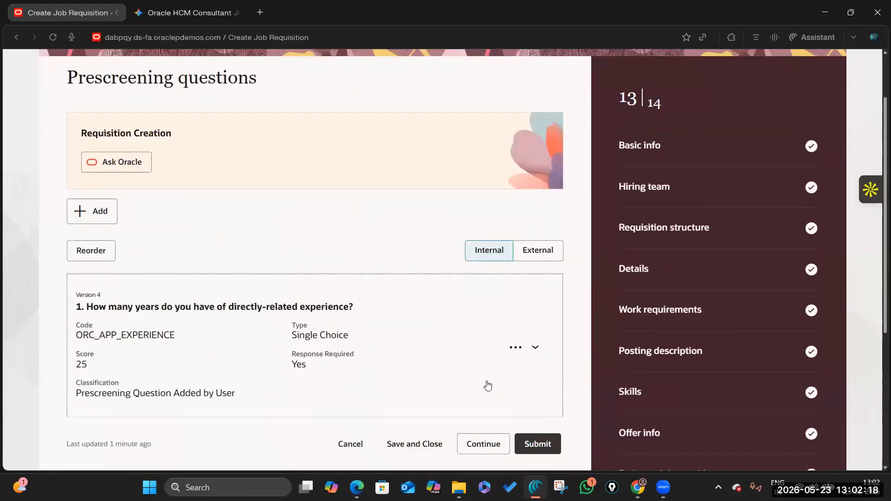
click(540, 253)
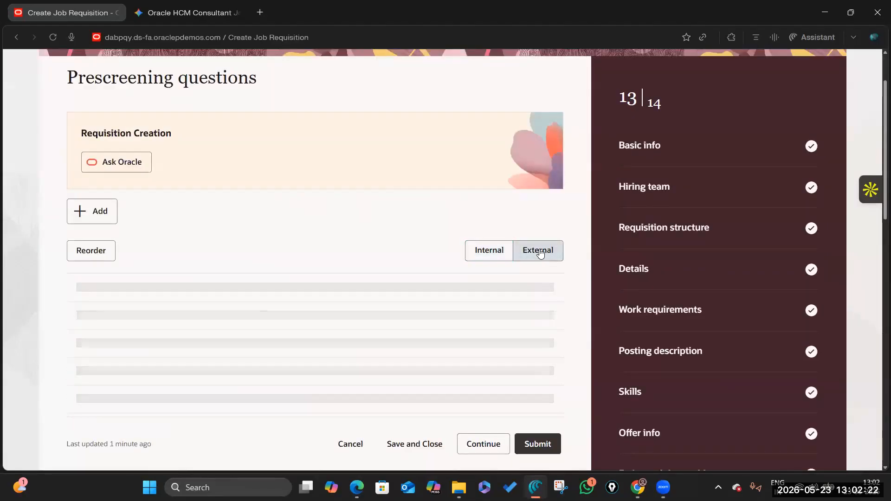
scroll(214, 293, down, 4)
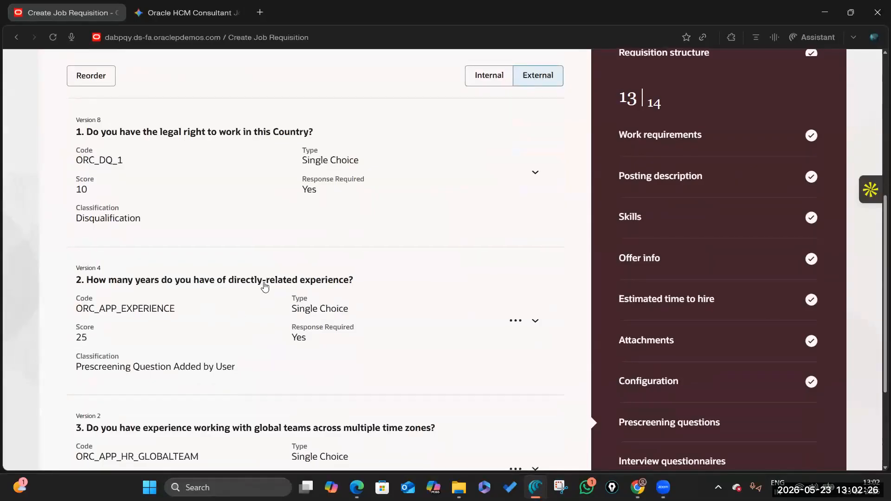
scroll(229, 266, down, 4)
scroll(319, 270, up, 5)
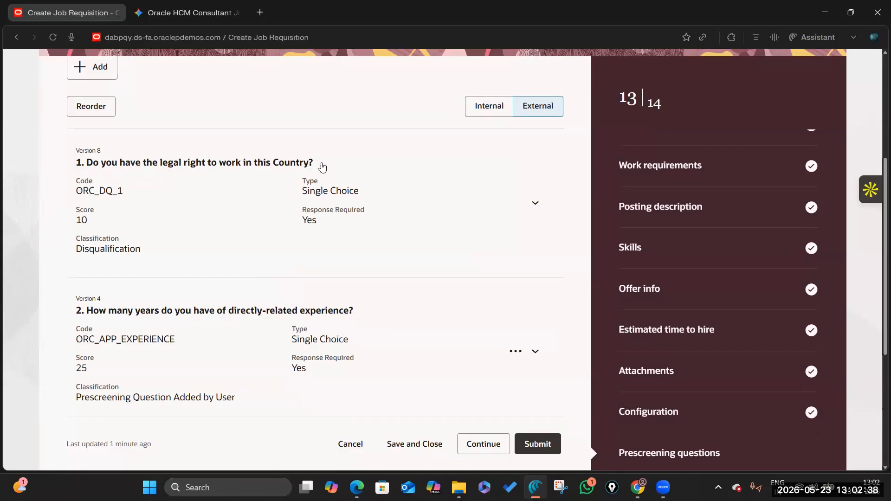
scroll(366, 177, up, 1)
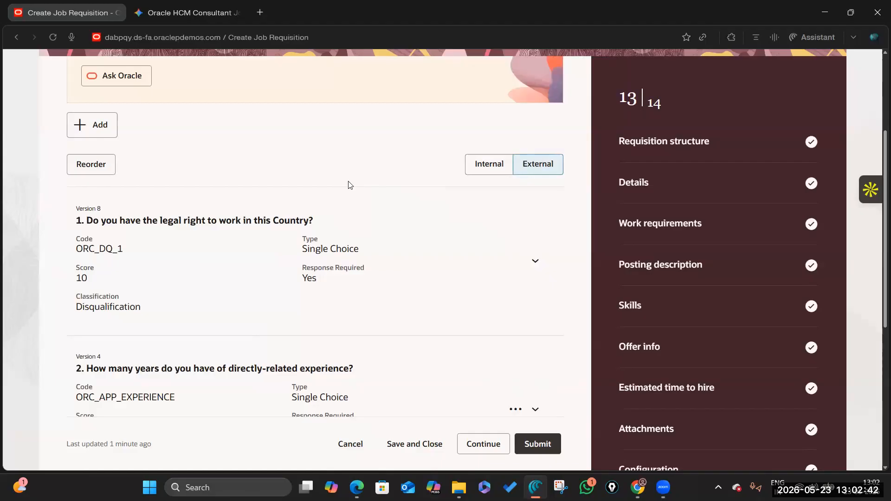
click(482, 166)
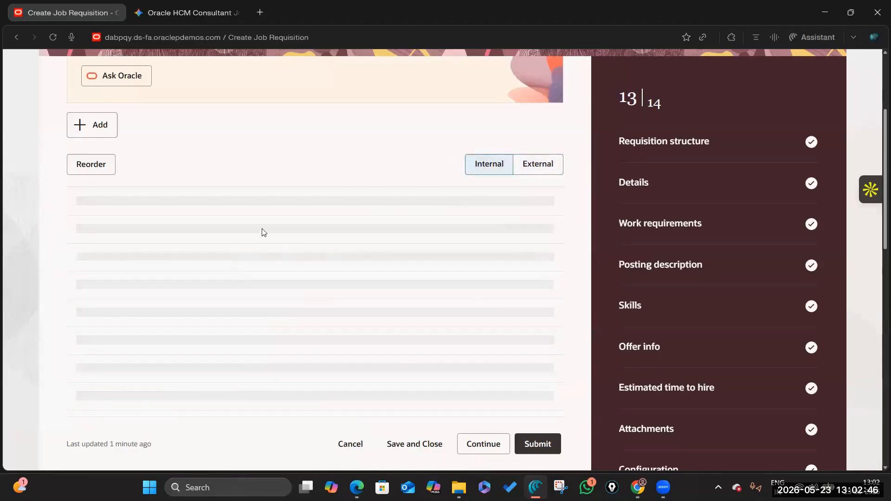
scroll(251, 286, down, 3)
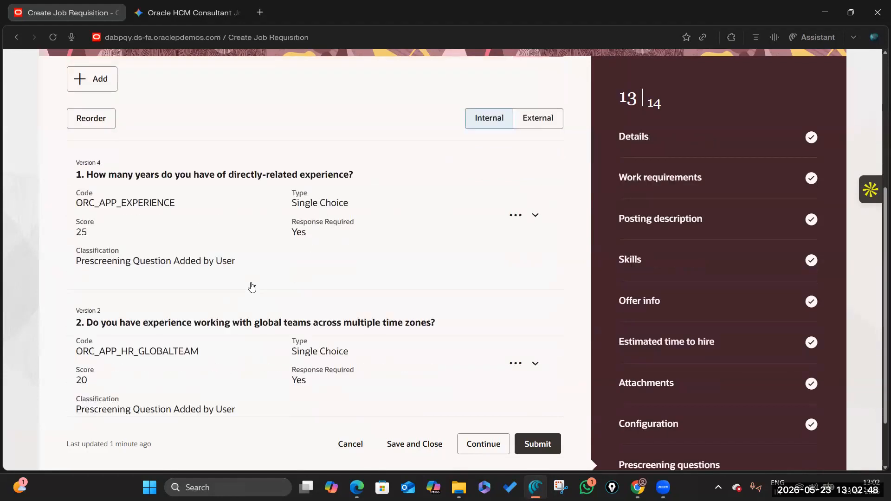
scroll(252, 287, up, 4)
click(543, 221)
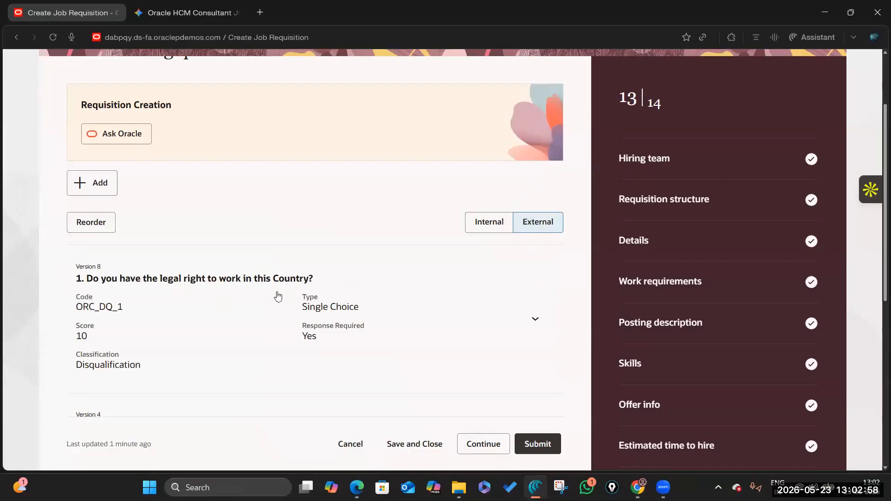
Step: Review the external prescreening questions with their scores and maximum possible score, and continue to Interview questionnaires
scroll(278, 296, down, 1)
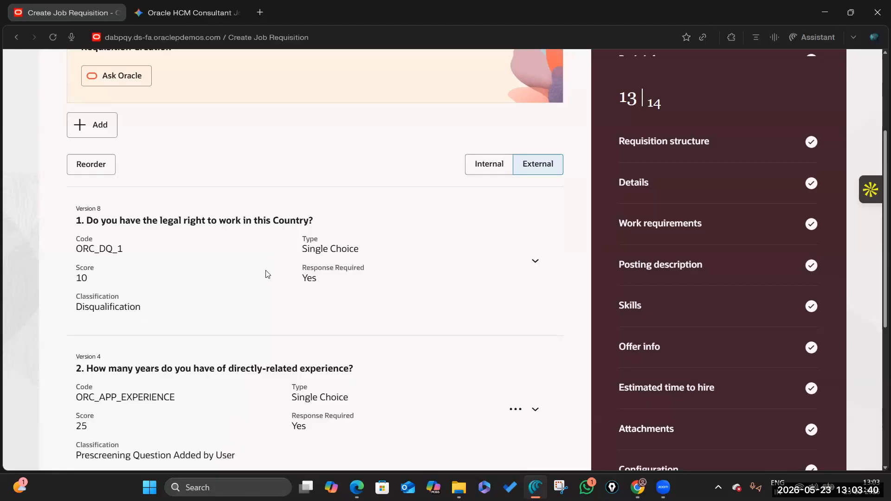
scroll(338, 305, down, 4)
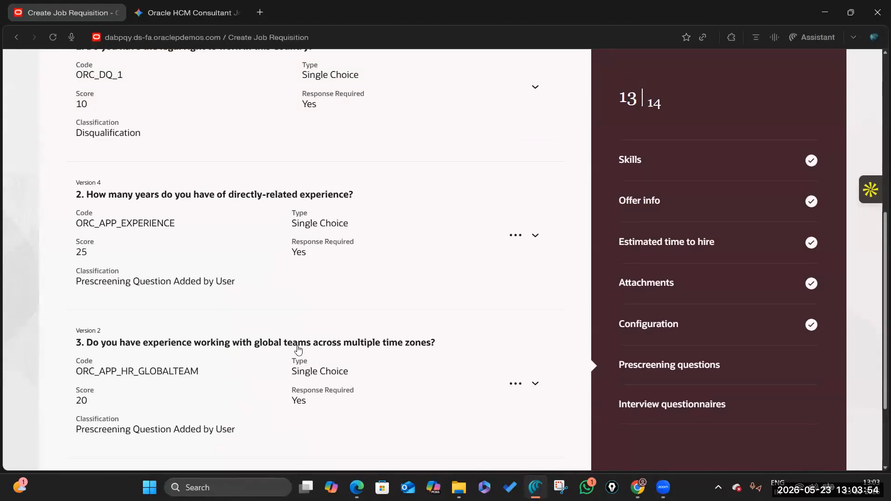
scroll(300, 347, down, 3)
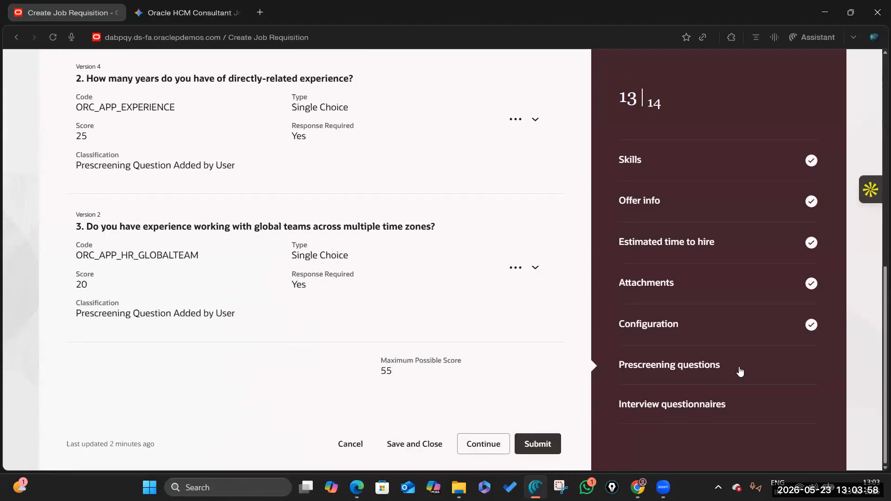
click(485, 444)
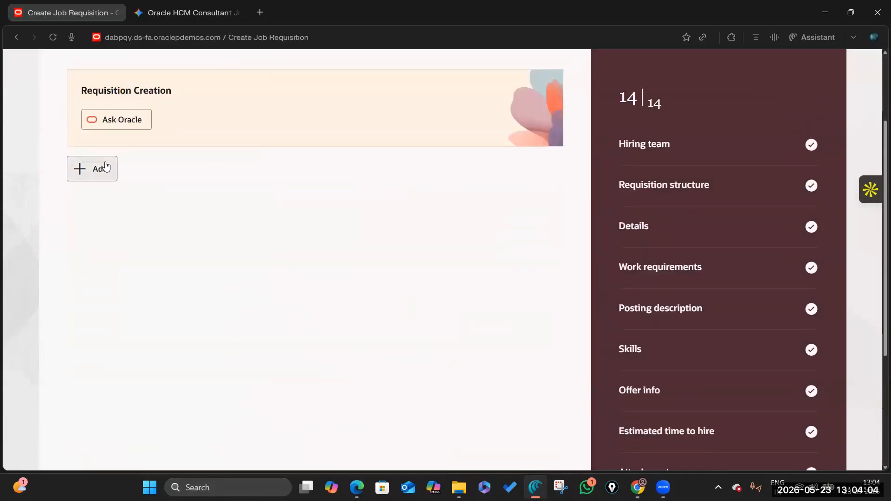
drag(70, 150, 271, 151)
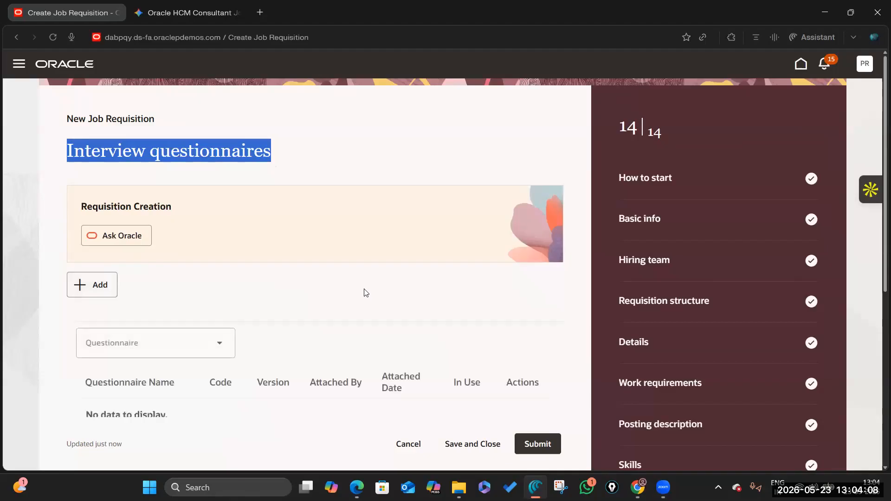
Step: Attach the Interview Feedback questionnaire (ORC_INT_FEEDBACK) to the requisition and save it
click(214, 320)
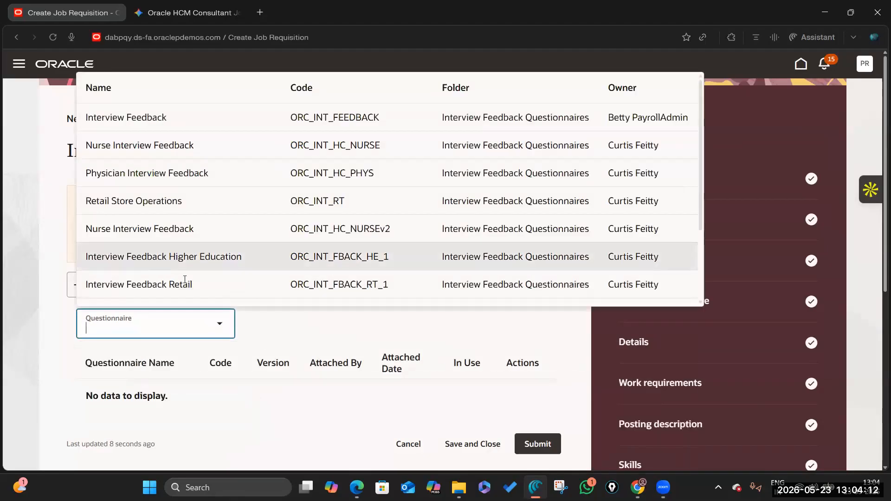
click(190, 119)
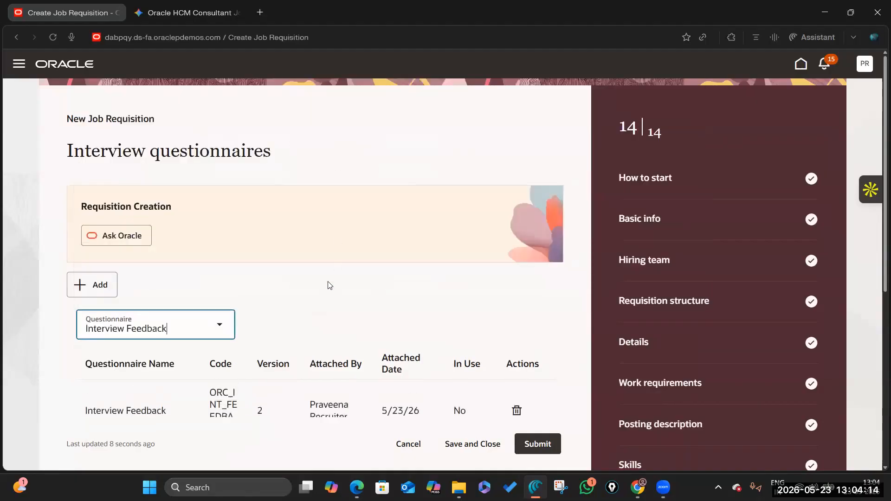
scroll(422, 318, down, 3)
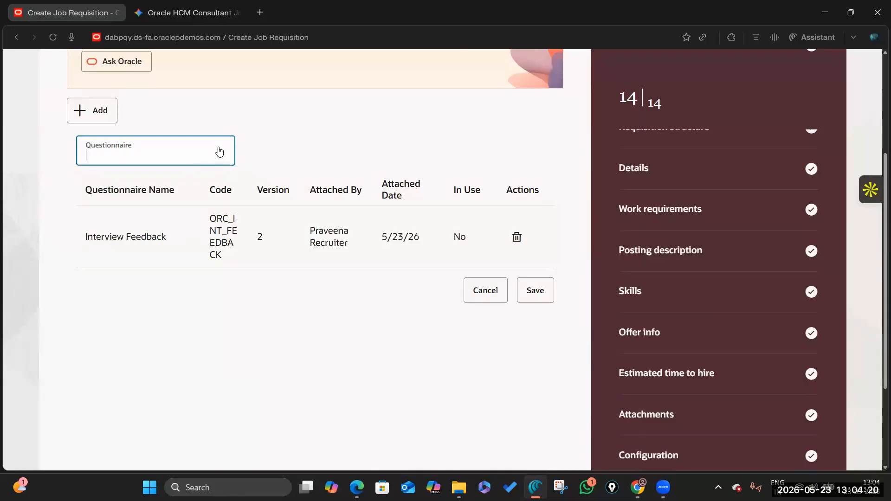
click(543, 294)
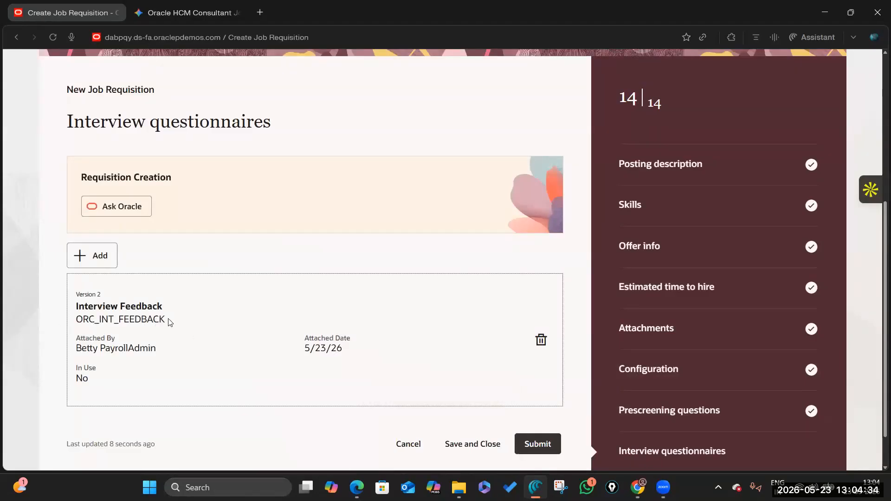
Step: Submit the completed Oracle HCM Consultant job requisition
scroll(407, 411, down, 5)
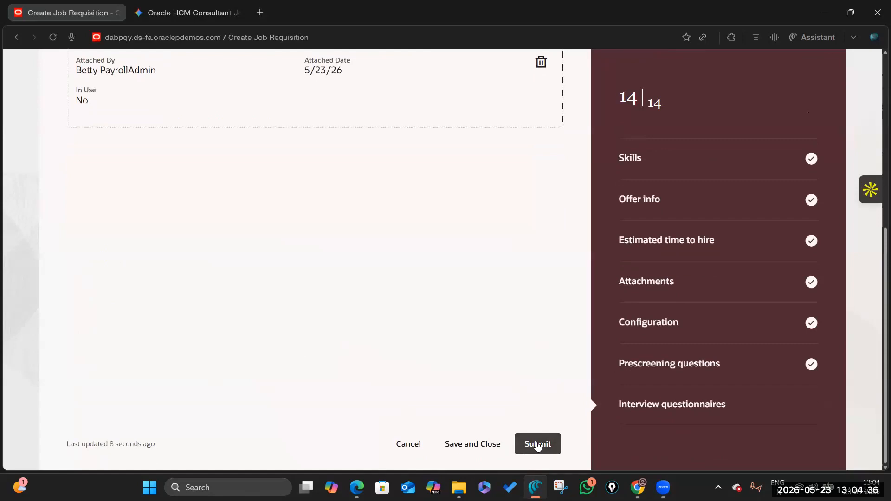
click(537, 444)
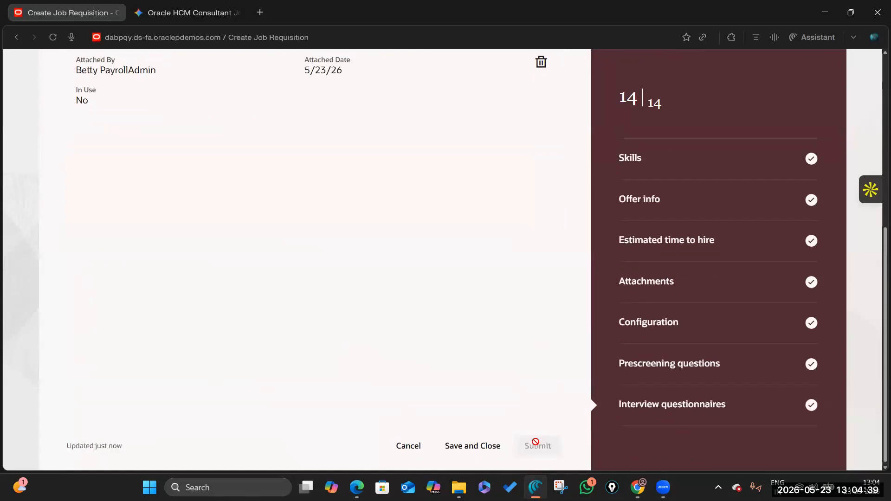
scroll(490, 366, up, 5)
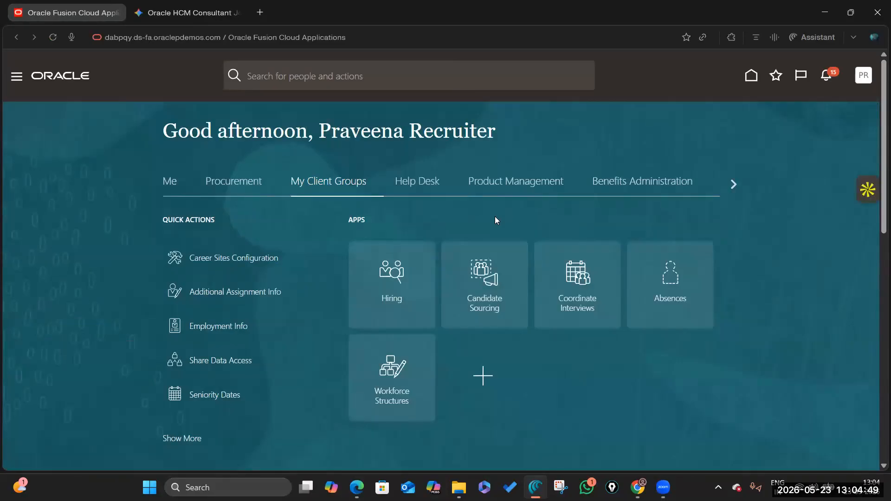
scroll(263, 344, down, 5)
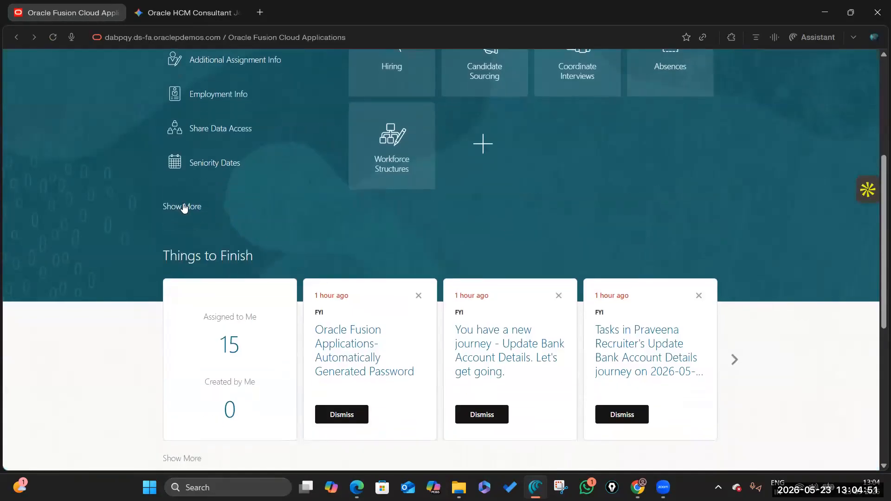
click(184, 207)
scroll(323, 301, down, 8)
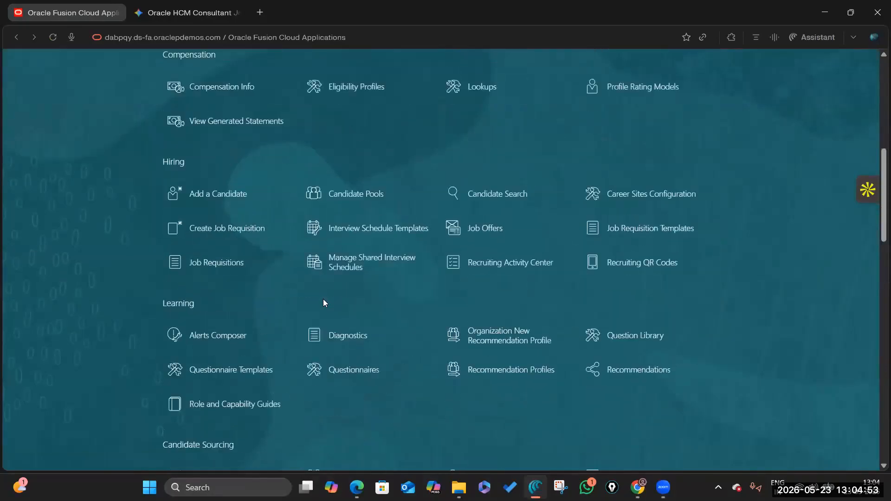
scroll(323, 302, down, 3)
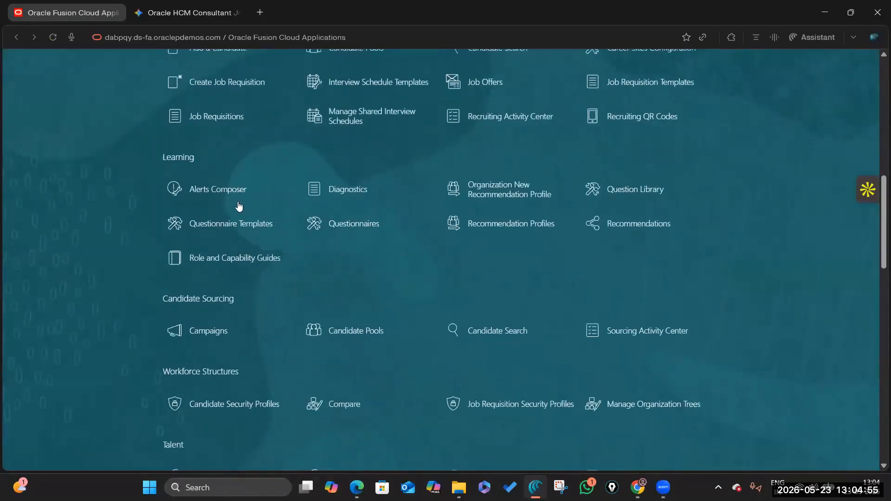
scroll(234, 199, up, 3)
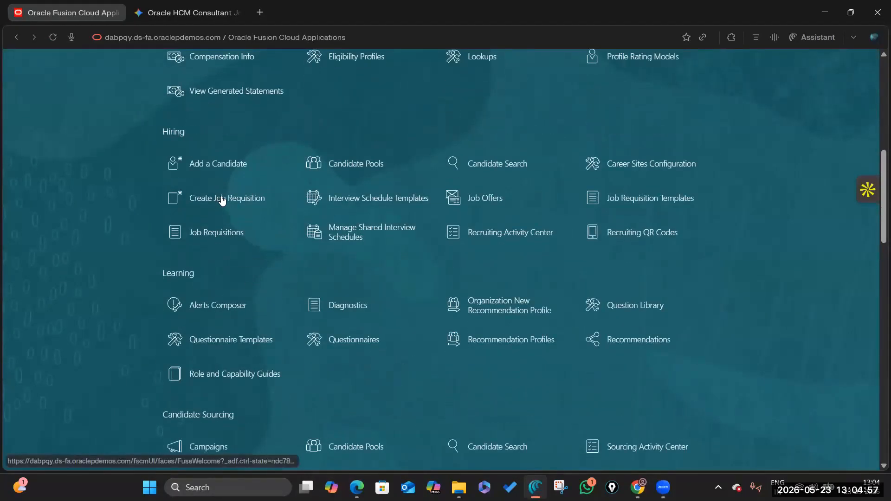
click(222, 200)
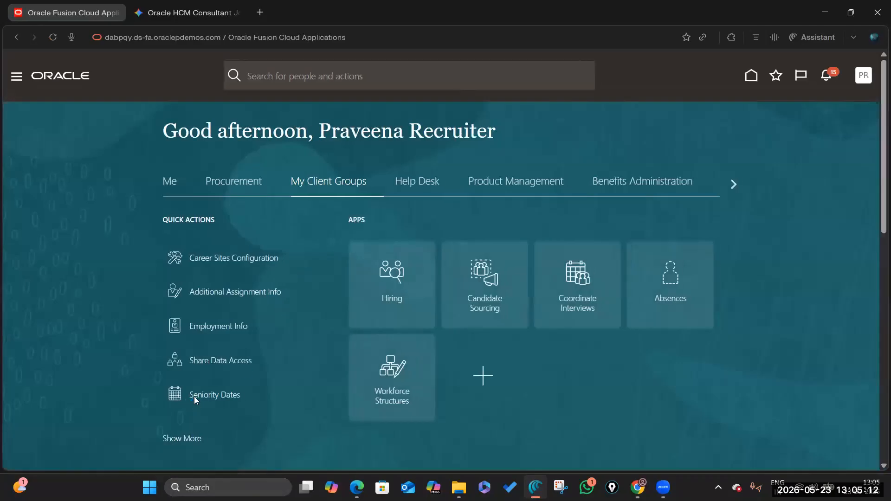
Step: Expand all quick actions, open the Job Requisitions list under Hiring, and check which actions the Oracle HCM Consultant requisition offers
scroll(194, 396, down, 4)
click(195, 264)
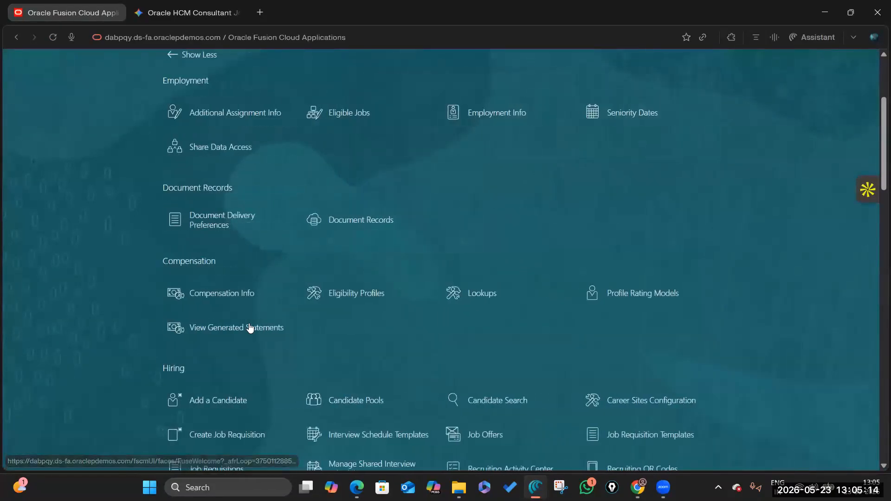
scroll(248, 324, down, 10)
scroll(247, 326, down, 8)
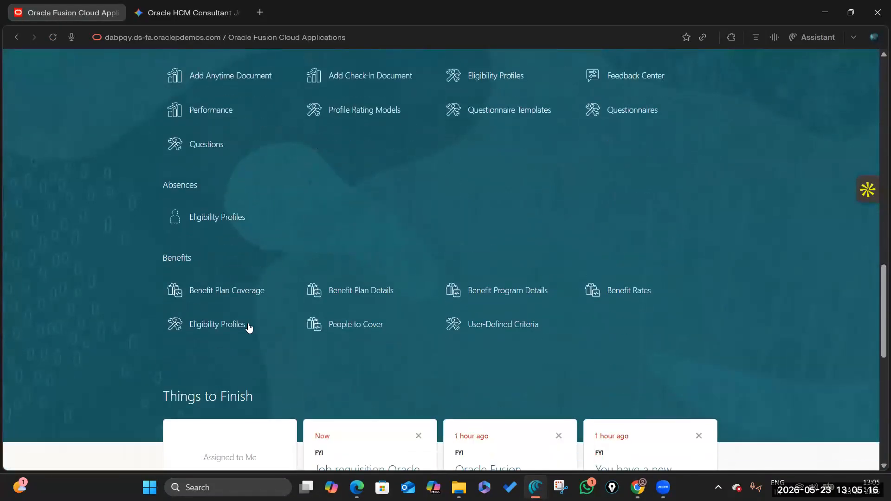
scroll(239, 307, up, 11)
scroll(212, 228, up, 3)
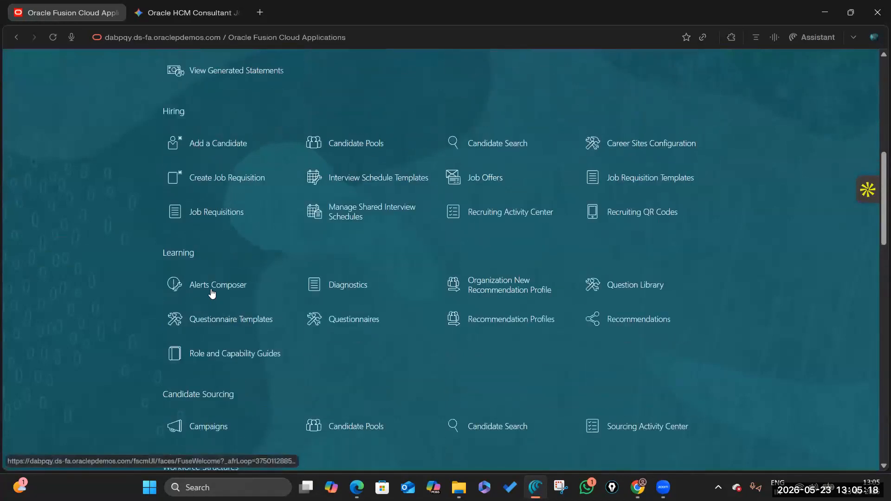
click(212, 297)
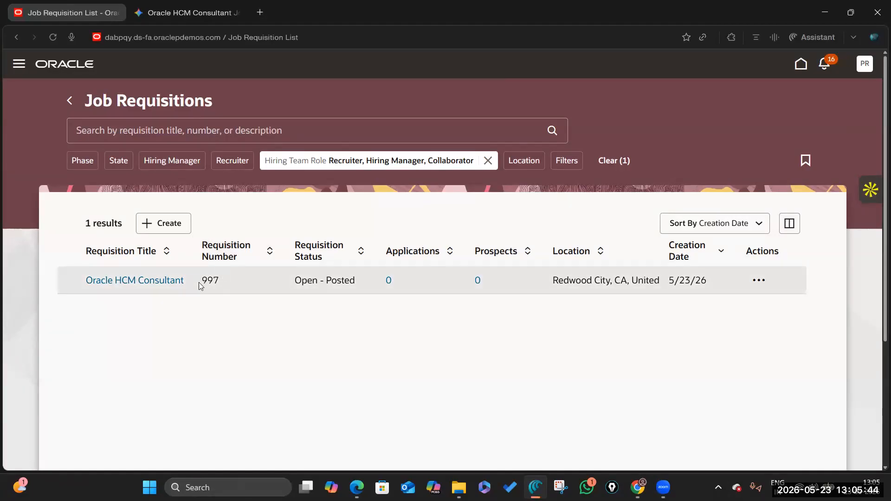
click(755, 278)
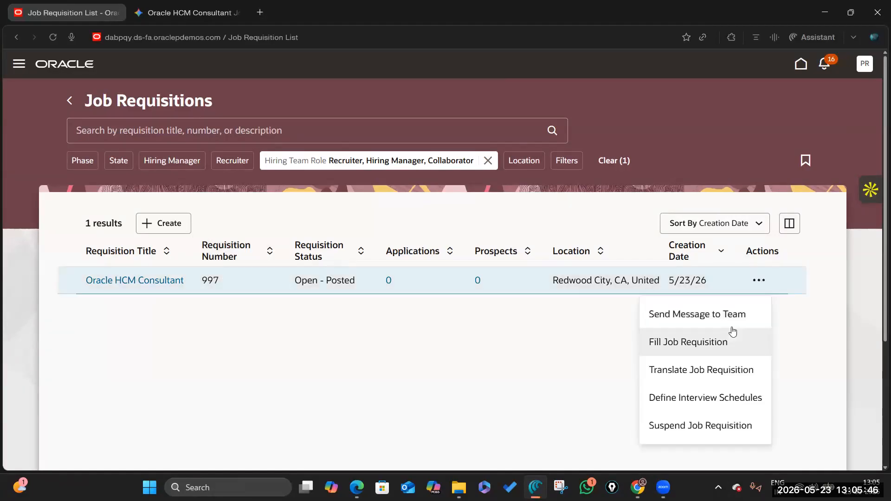
click(454, 389)
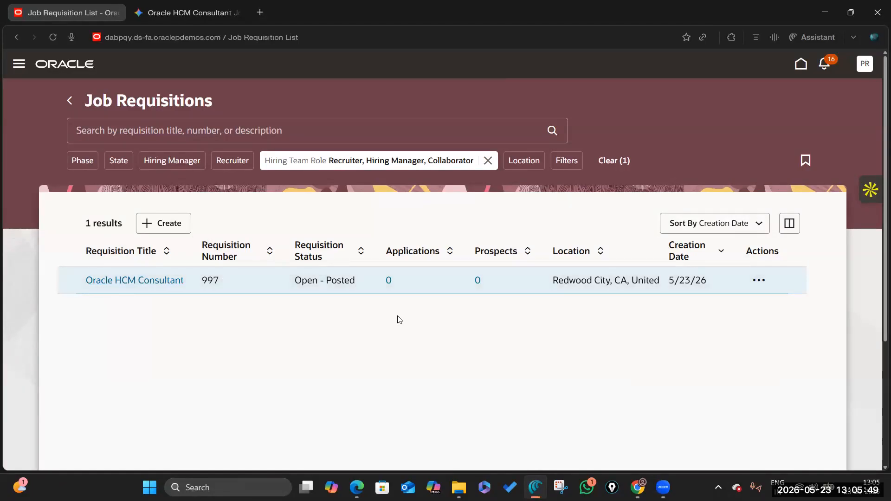
Step: In the Oracle HCM Consultant requisition's Posting section, set the Internal career site posting schedule to Post Now and save
click(350, 185)
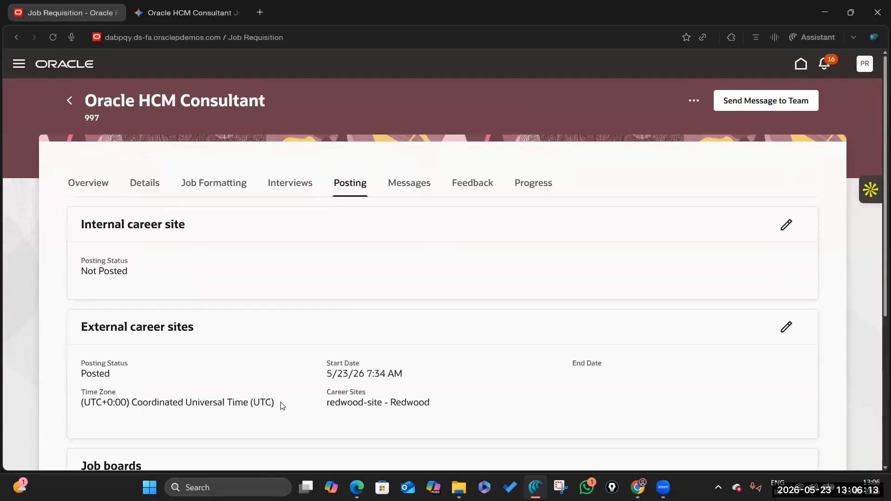
click(786, 226)
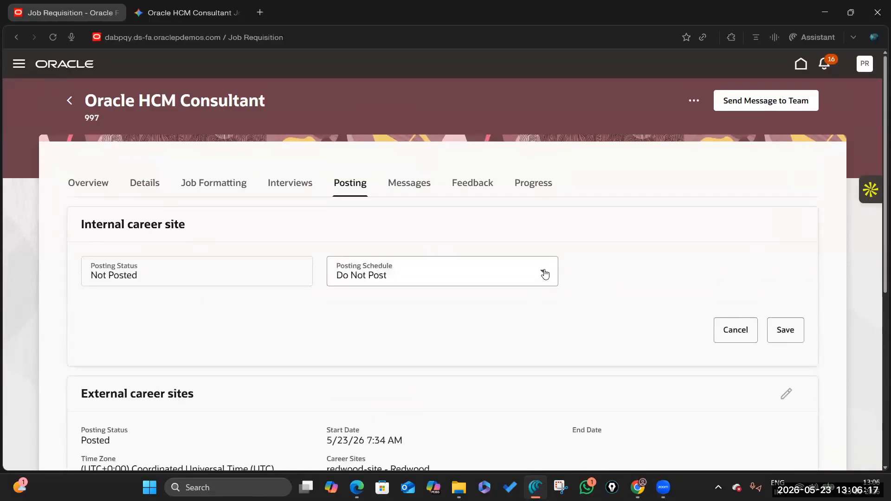
click(544, 272)
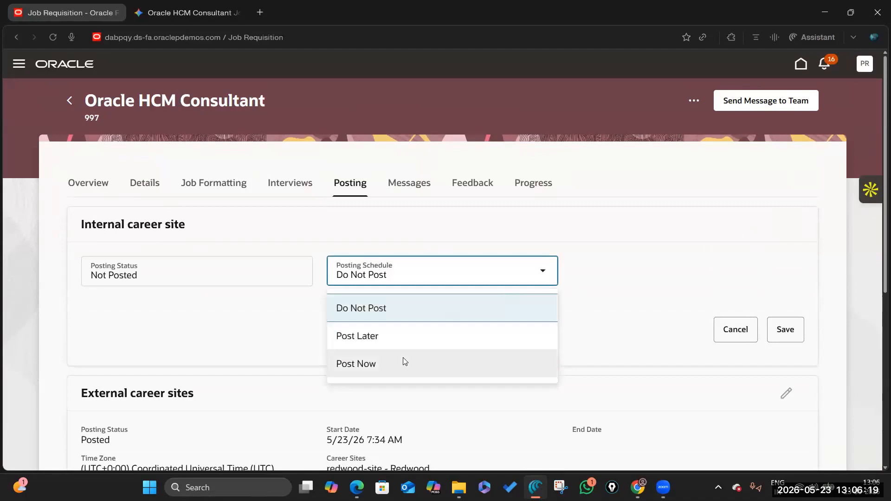
click(403, 361)
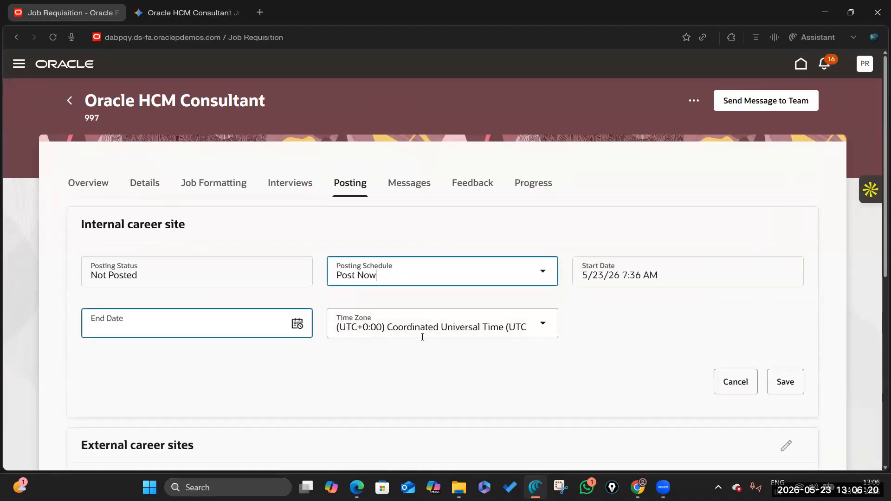
click(794, 393)
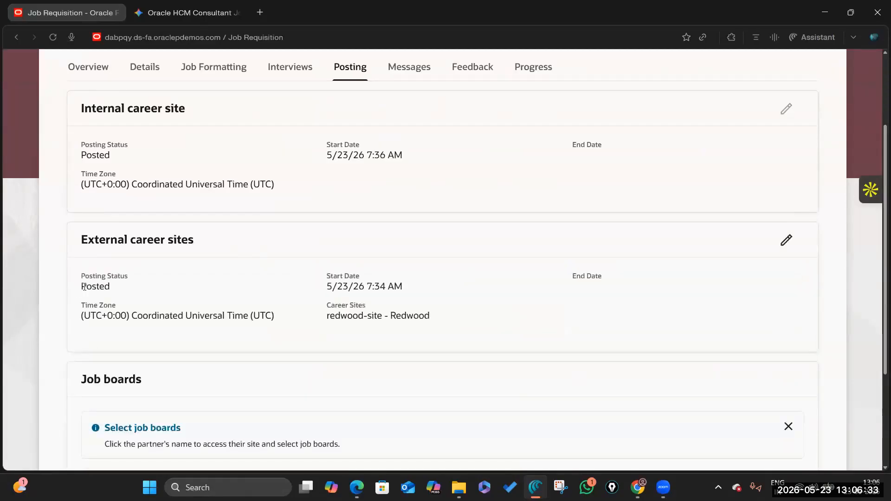
Step: Check the External career sites posting status and schedule settings, and close them without making changes
click(123, 289)
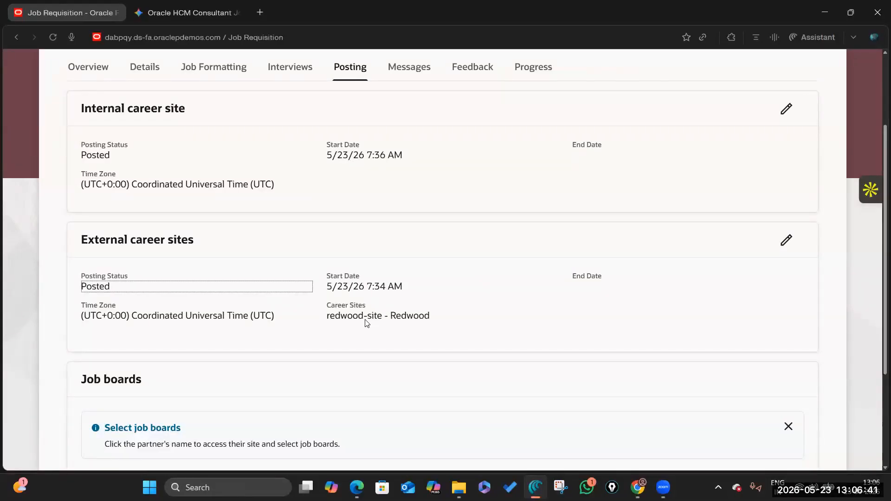
click(785, 240)
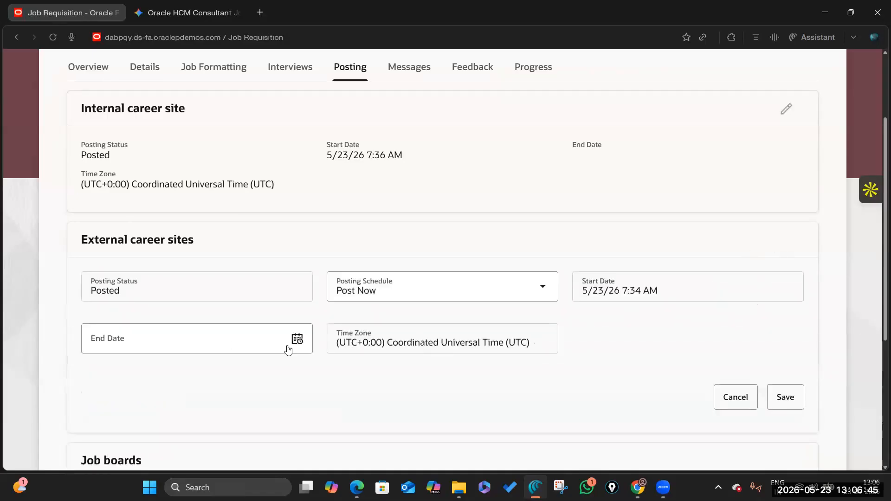
click(725, 400)
Step: Examine the requisition's Overview, including activity, key info and estimated time to hire, and list the actions available for it
click(84, 183)
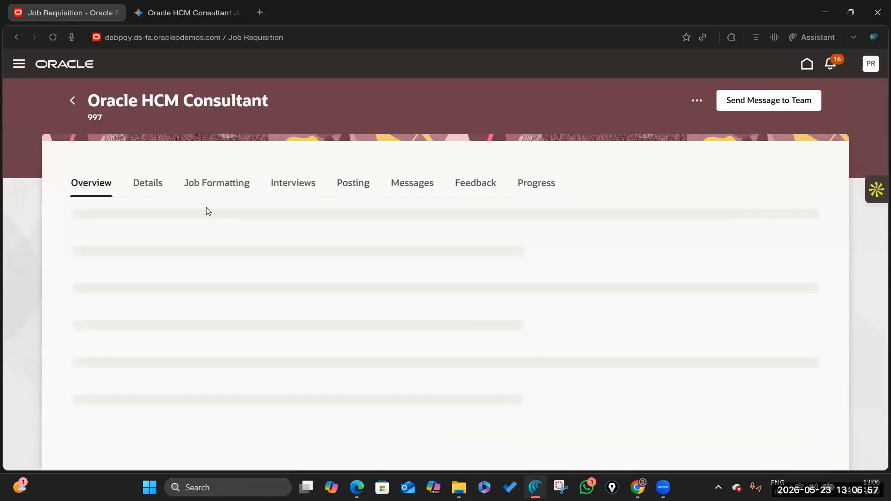
scroll(187, 282, down, 5)
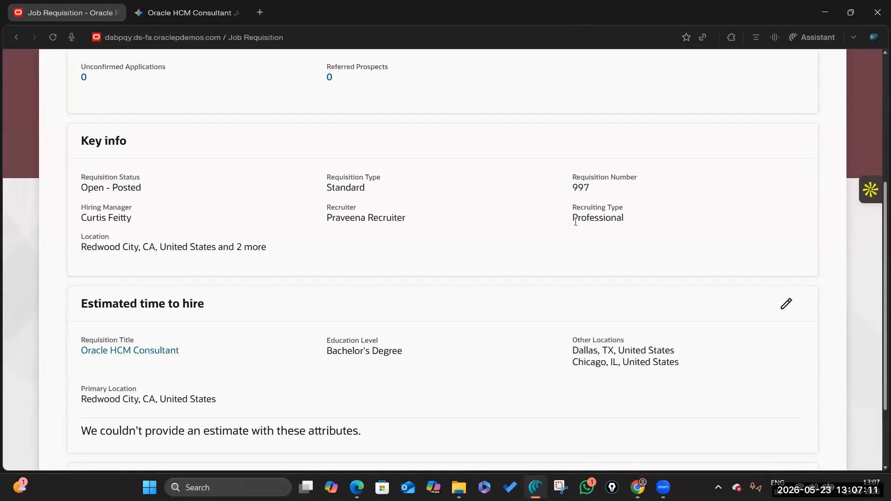
click(585, 189)
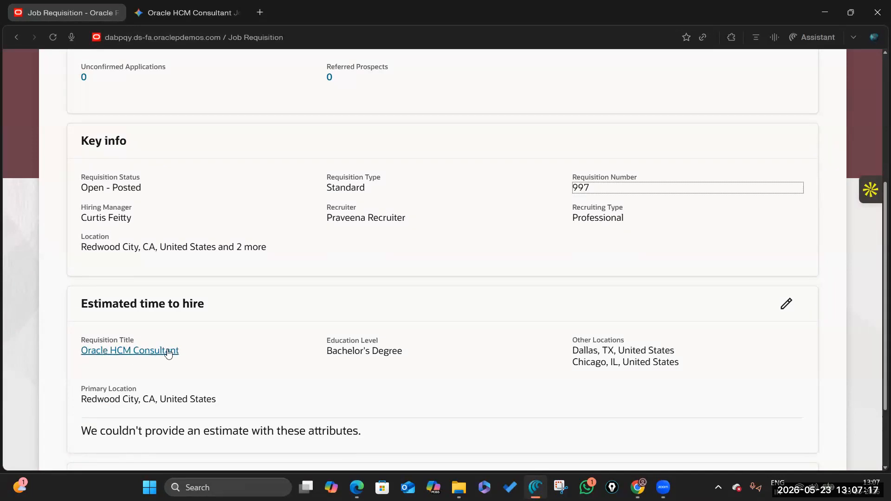
scroll(225, 362, down, 2)
scroll(224, 360, up, 7)
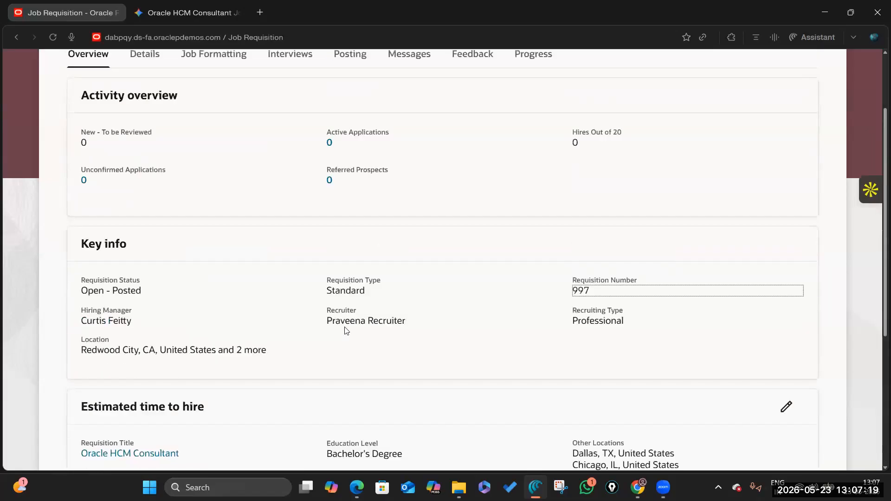
click(693, 101)
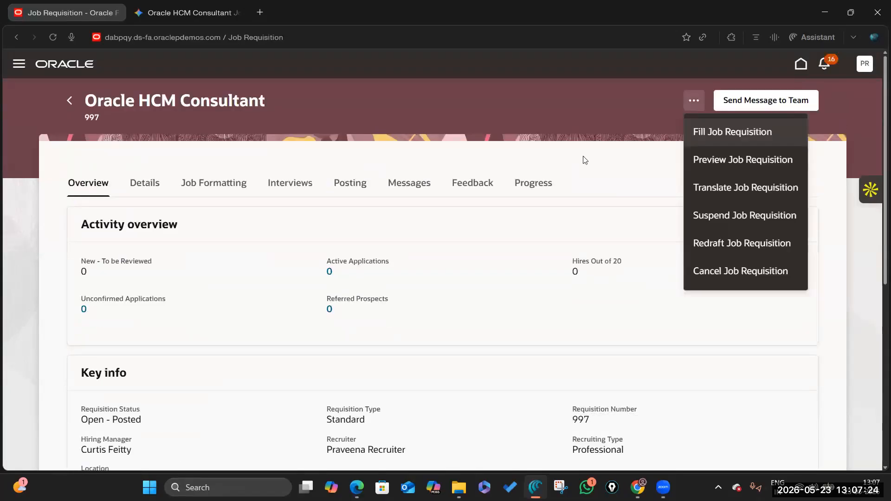
Step: Check the requisition's internal and external posting details, and switch to the Oracle Recruiting Cloud spreadsheet in Zoho Sheet
click(347, 188)
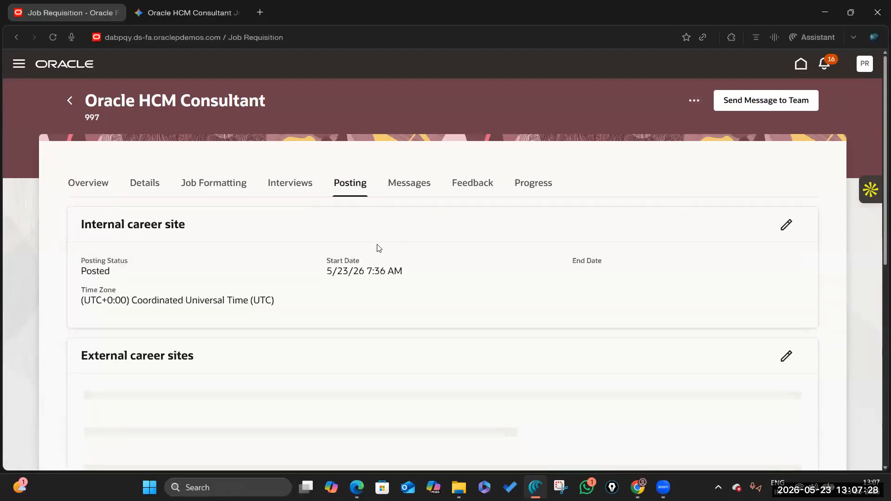
mouse_move(459, 487)
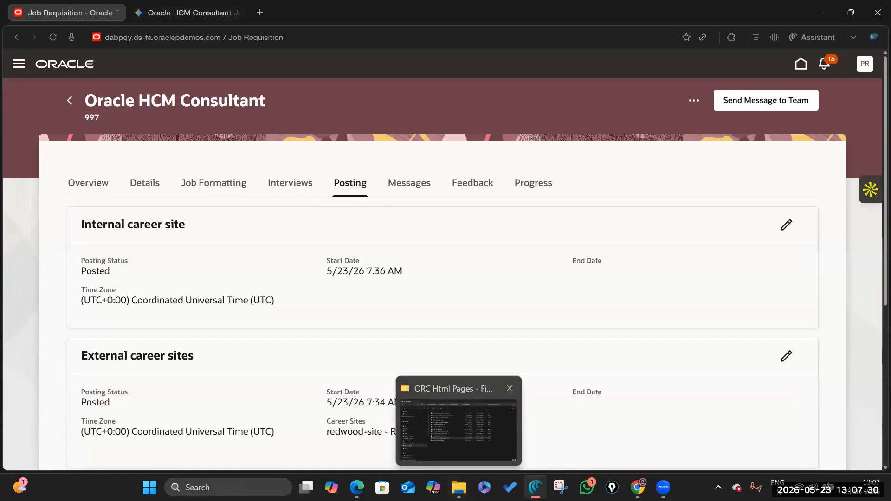
mouse_move(357, 487)
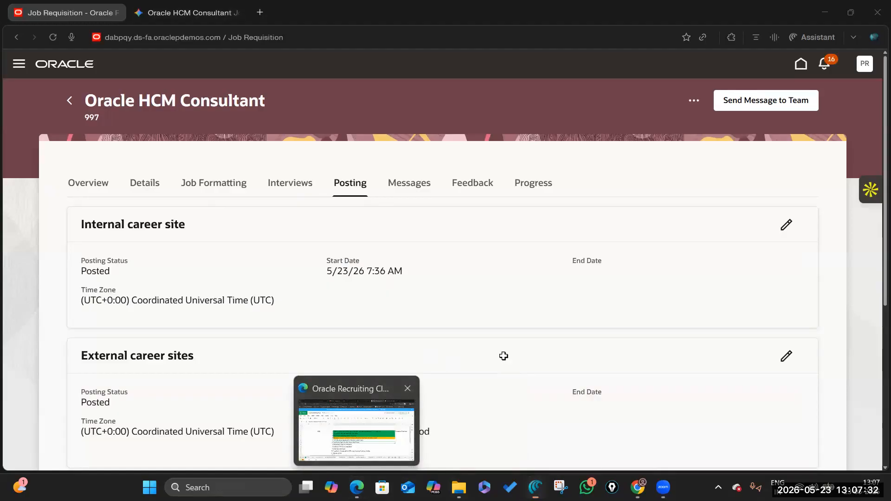
click(356, 429)
click(503, 357)
click(383, 313)
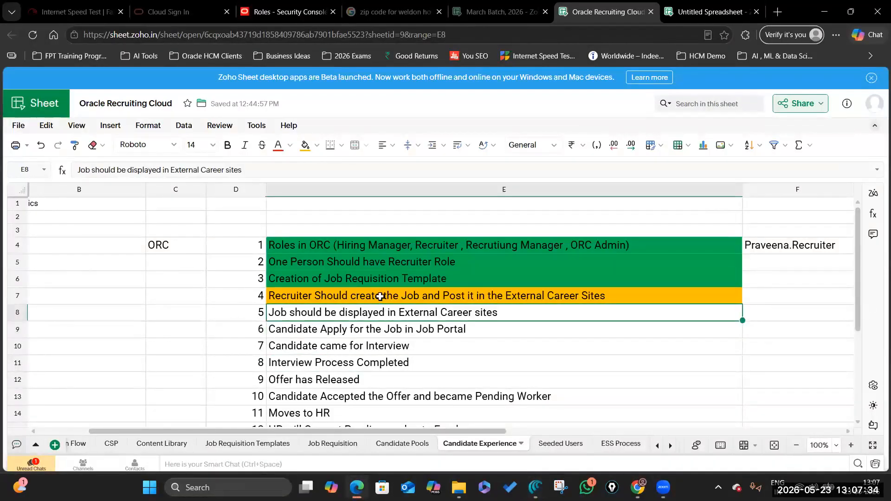
Step: In the Candidate Experience checklist, fill task 4 (E7) with green and task 5 (E8) with orange
click(380, 295)
click(335, 314)
drag(469, 297, 474, 315)
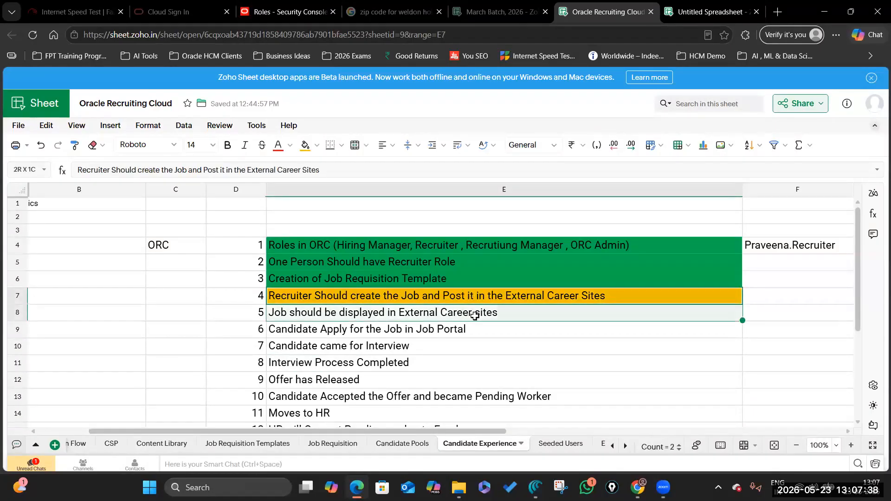
click(305, 145)
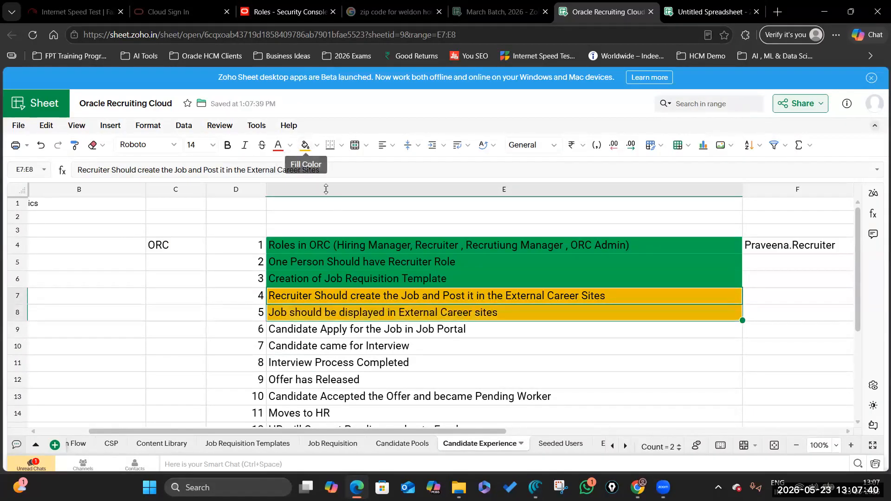
click(317, 145)
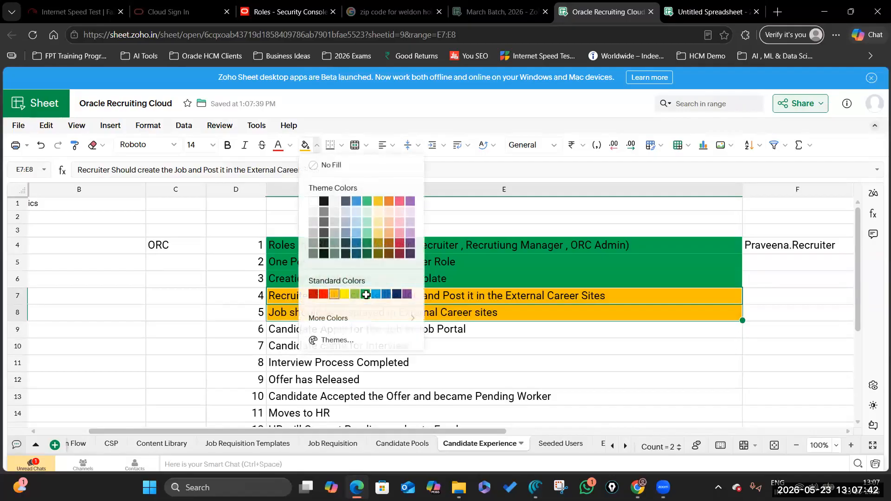
click(367, 292)
click(524, 315)
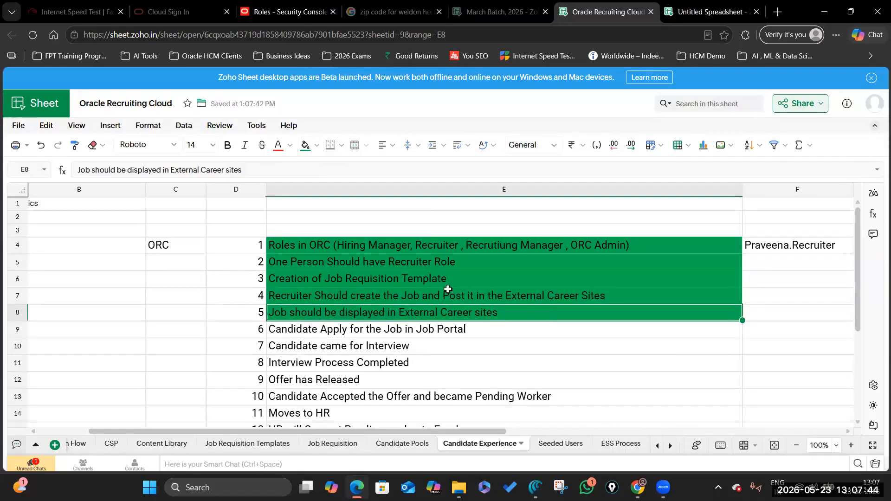
click(317, 145)
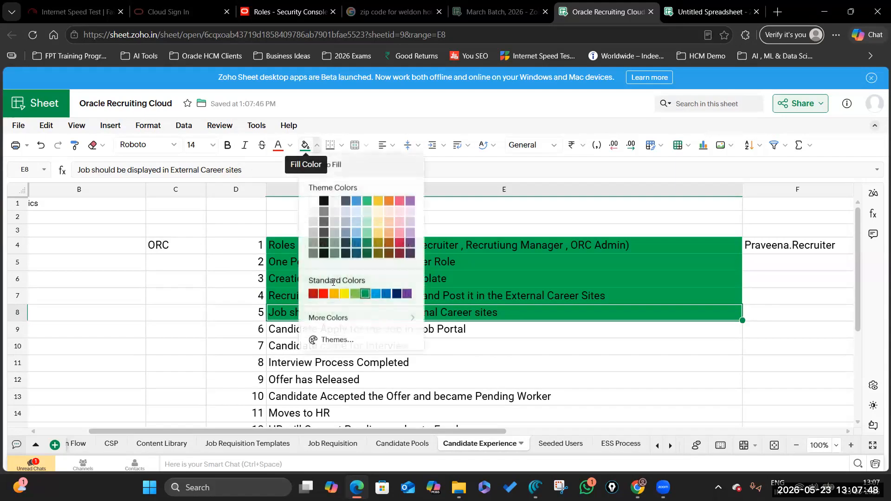
click(334, 293)
click(534, 295)
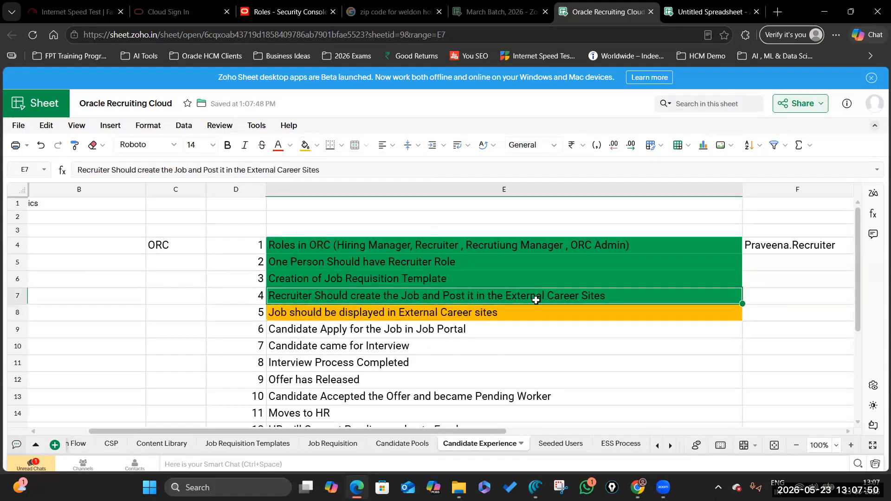
Step: Switch back to the Oracle Fusion window, leave the requisition and open Career Sites Configuration from the home page's quick actions
key(alt+Tab)
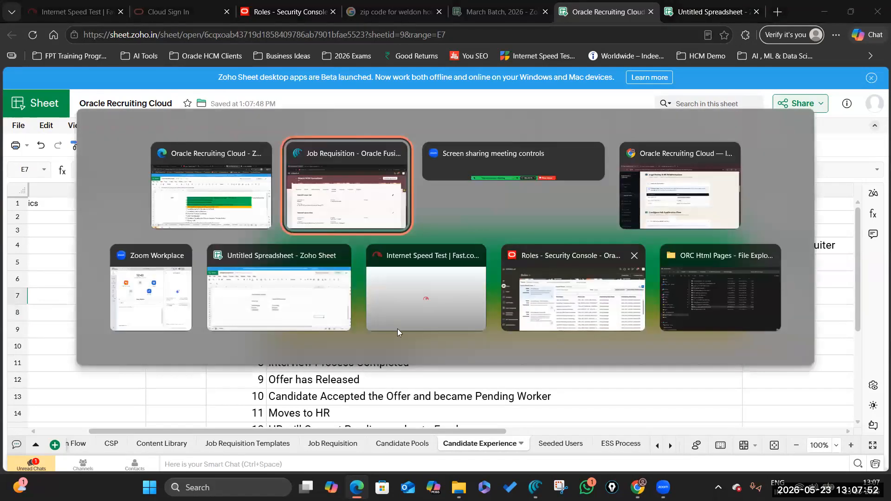
scroll(441, 287, up, 4)
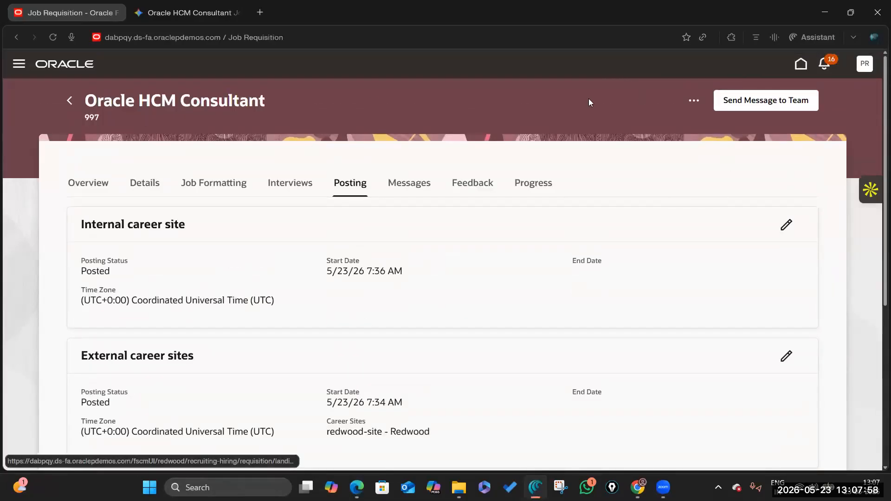
click(69, 100)
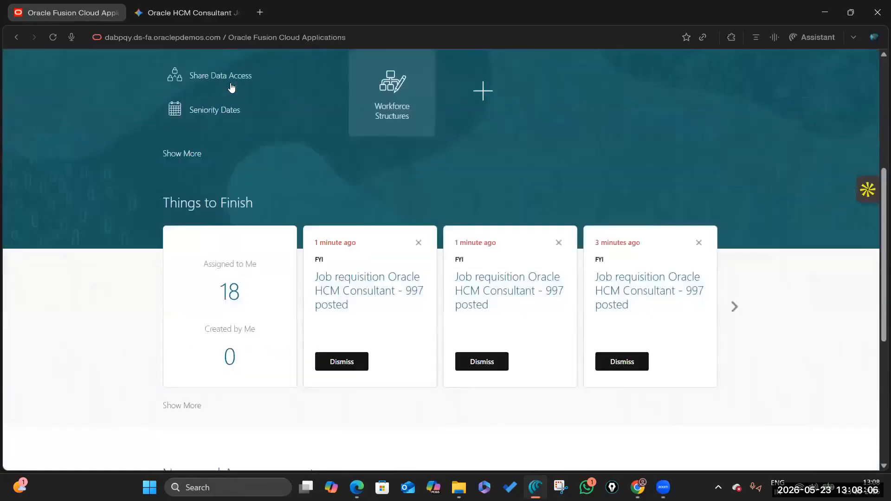
scroll(231, 89, up, 2)
click(231, 85)
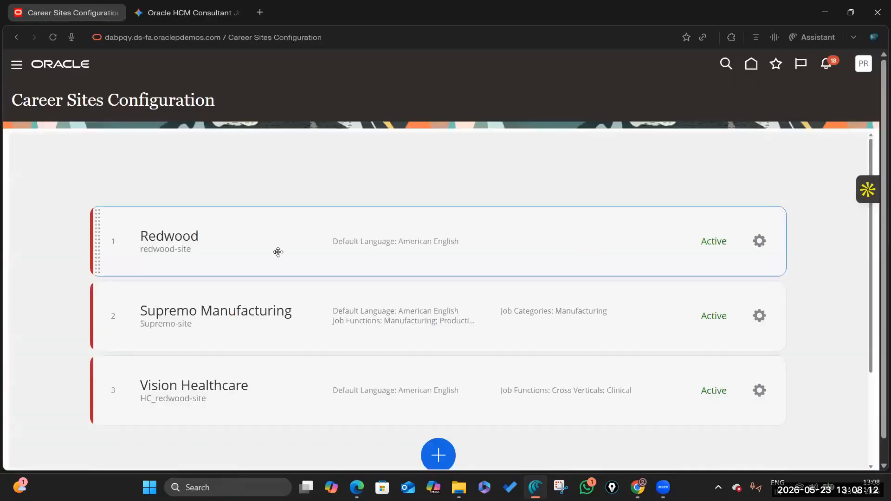
Step: Review the configured career sites and go to the Redwood site
scroll(425, 360, down, 1)
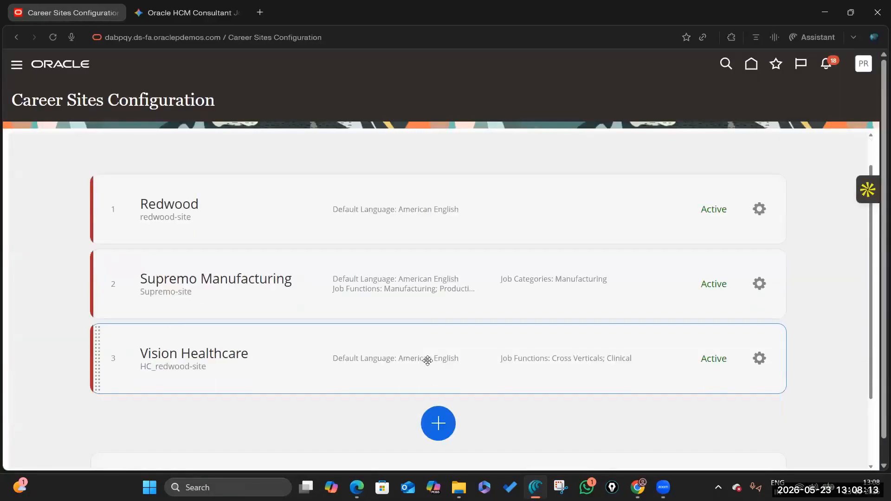
scroll(427, 360, up, 1)
click(759, 242)
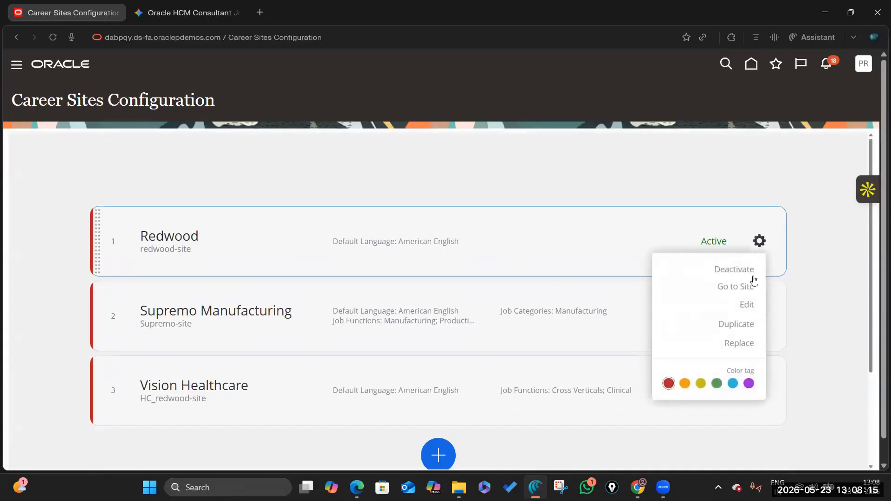
click(737, 286)
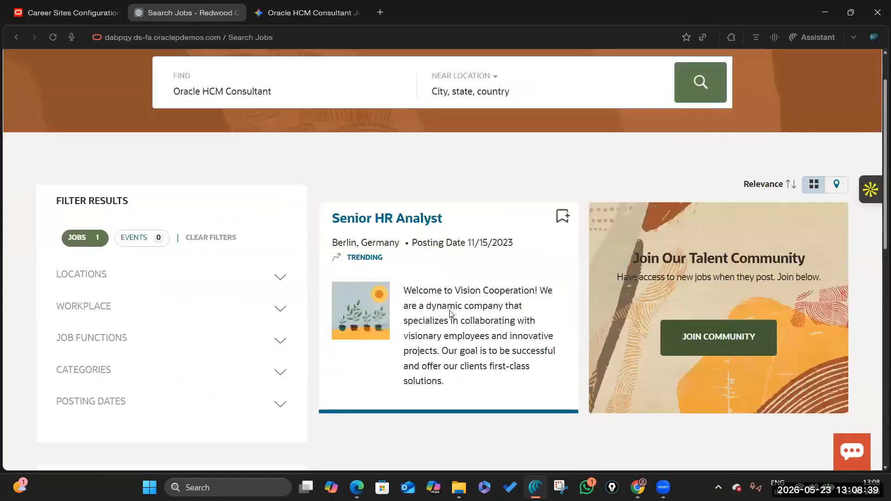
Step: Look through the career site's results for Oracle HCM Consultant, and clear the search keyword
scroll(442, 302, down, 3)
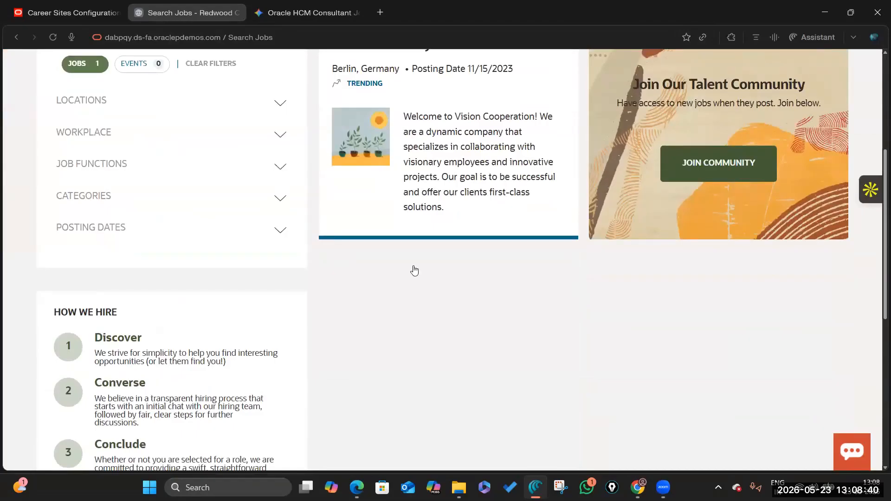
scroll(352, 216, down, 5)
scroll(352, 221, up, 12)
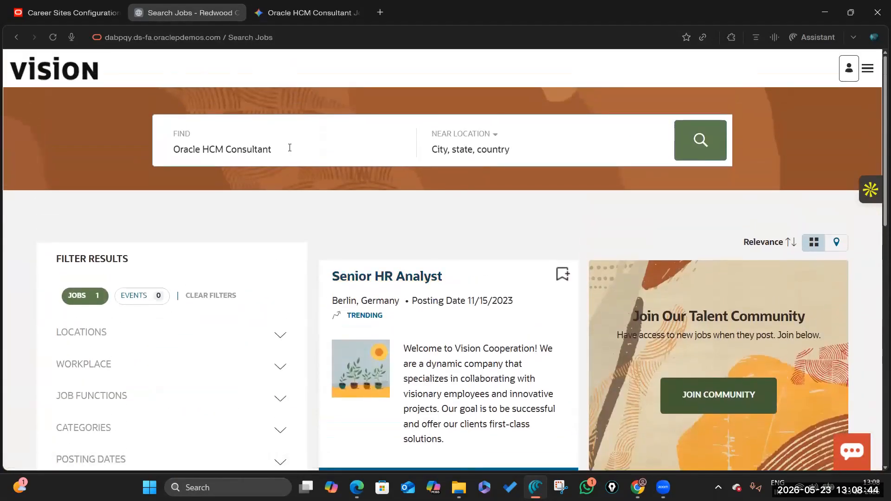
drag(300, 148, 167, 145)
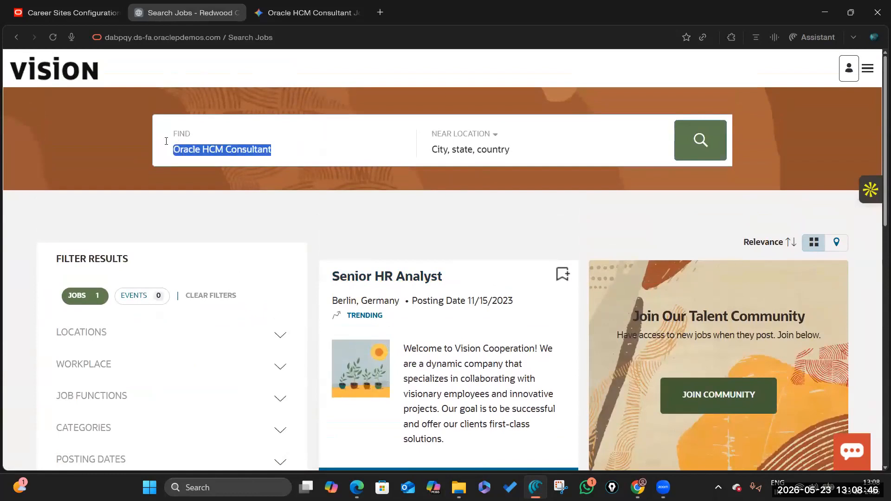
key(BackSpace)
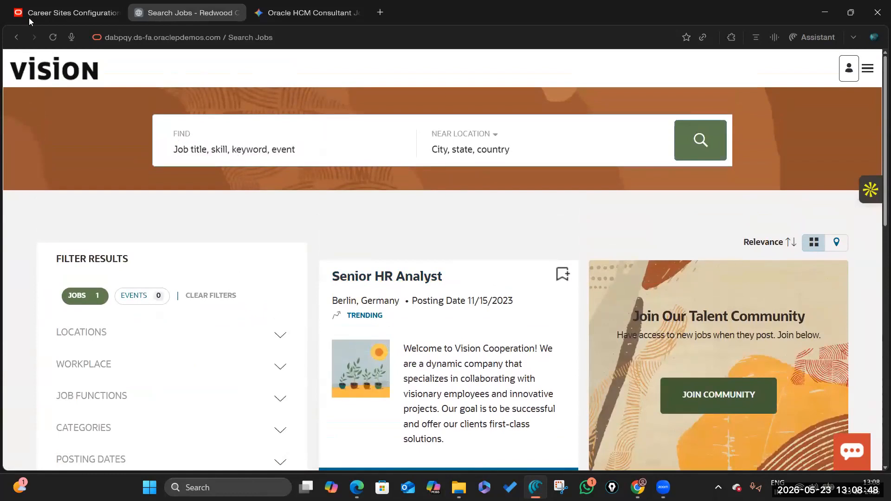
Step: Leave Career Sites Configuration for the home page, expand all quick actions and open the Job Requisitions list under Hiring
click(58, 14)
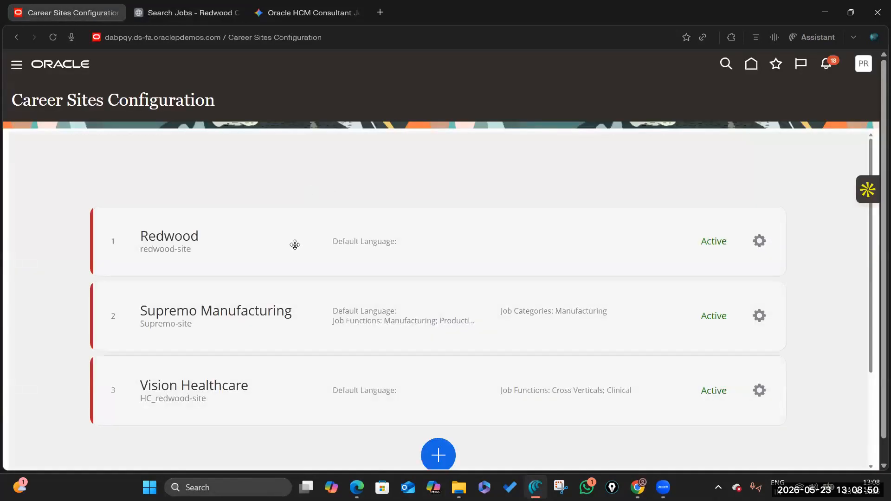
scroll(233, 282, down, 3)
scroll(234, 282, up, 3)
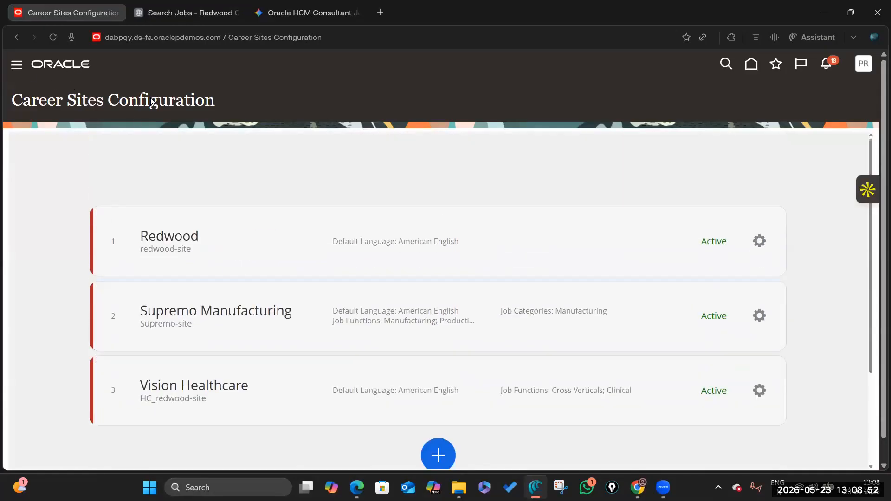
click(750, 63)
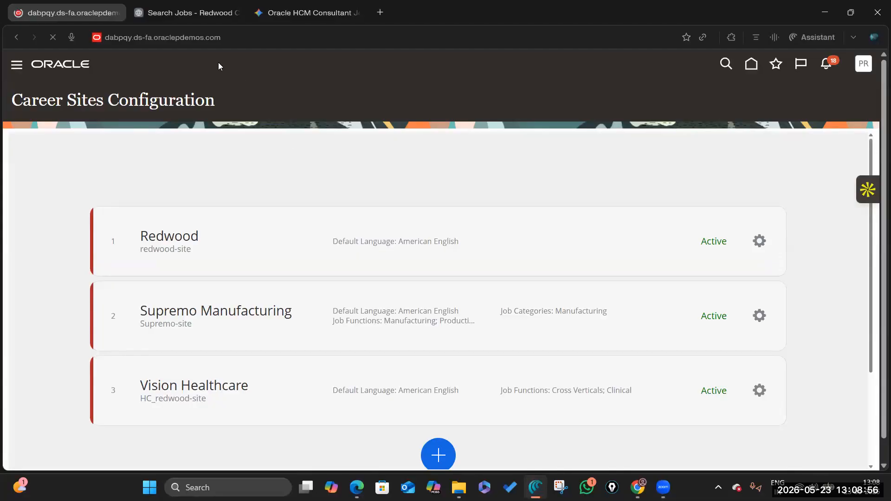
scroll(173, 328, down, 1)
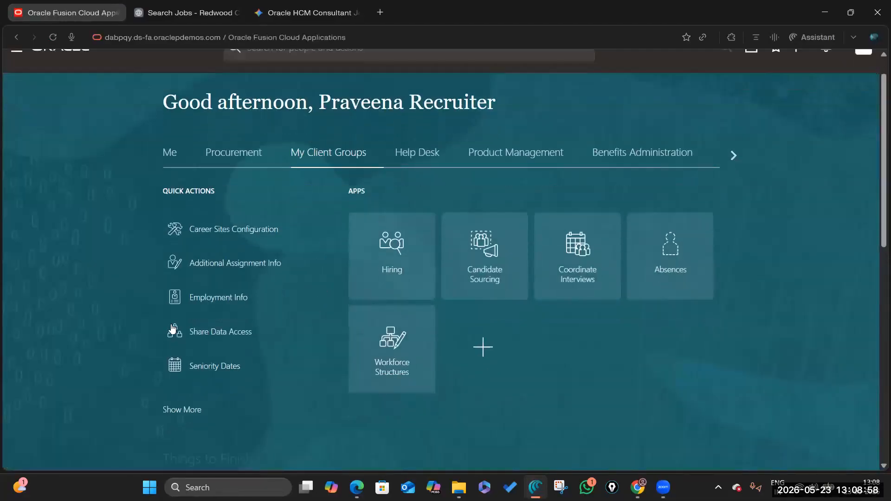
scroll(172, 328, down, 3)
click(293, 318)
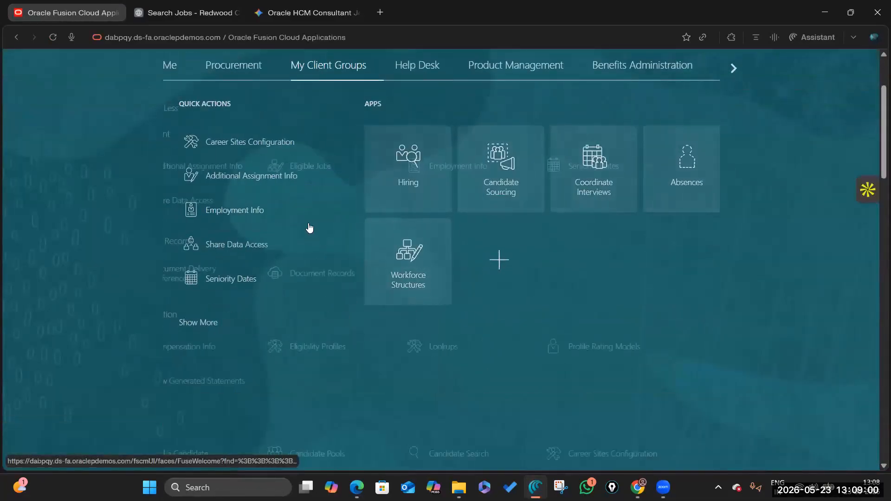
scroll(274, 207, down, 8)
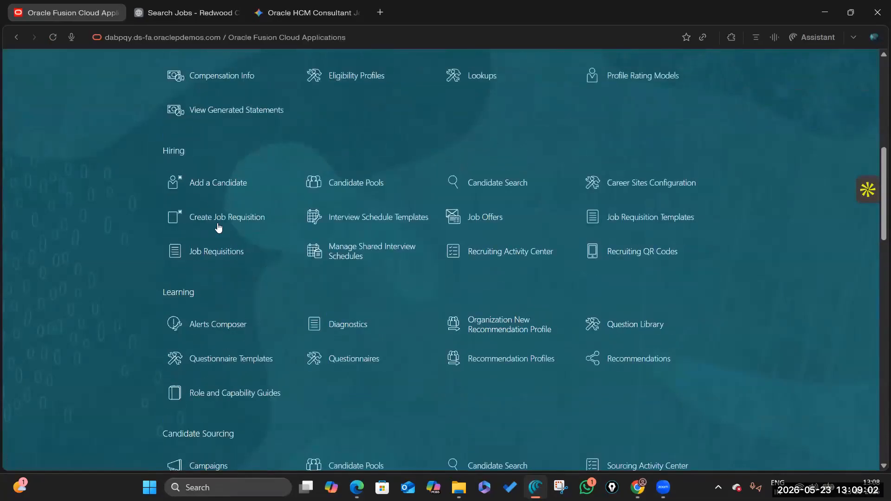
scroll(219, 227, down, 1)
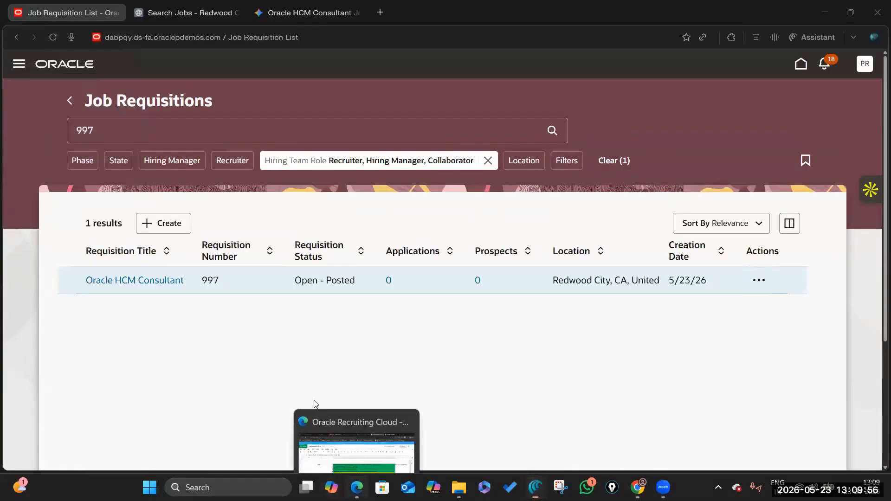
Step: Open the ESS Process sheet of the Oracle Recruiting Cloud spreadsheet and read the listed indexing processes and their usage
click(356, 446)
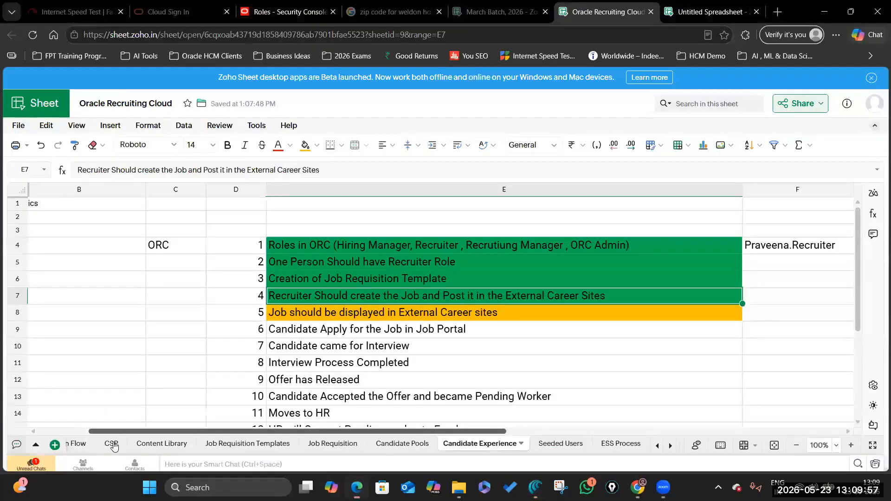
click(617, 445)
click(165, 262)
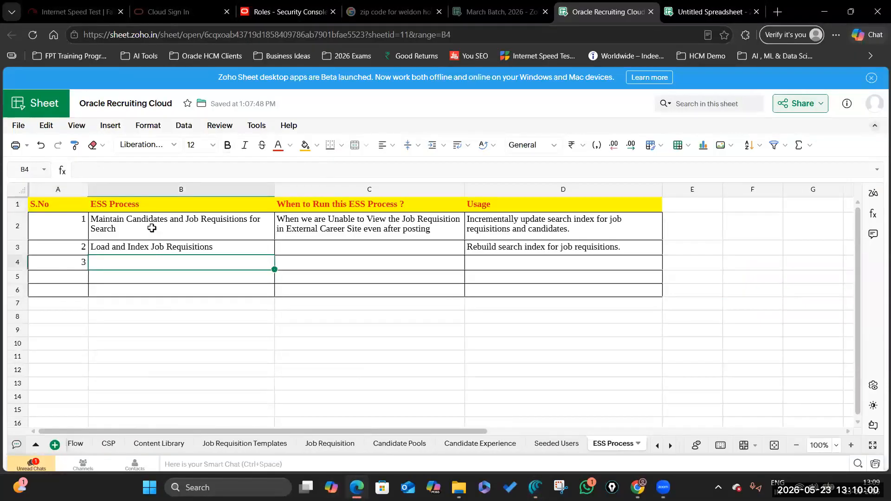
click(155, 242)
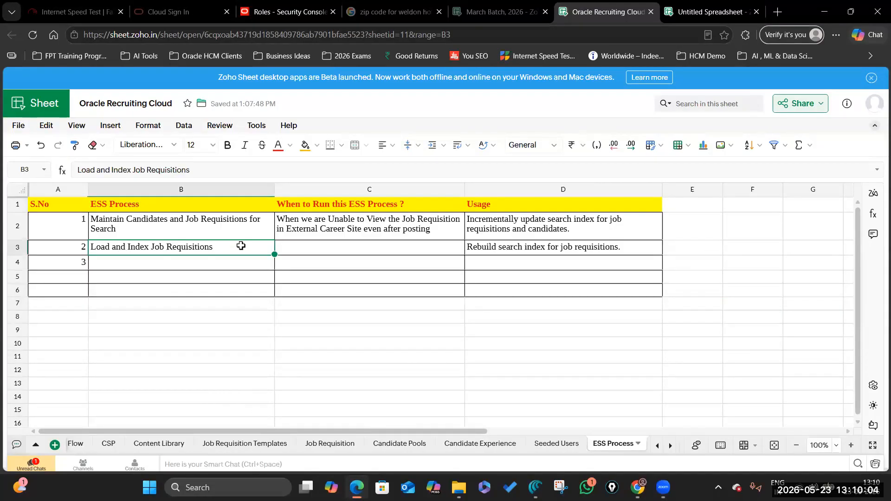
double_click(207, 247)
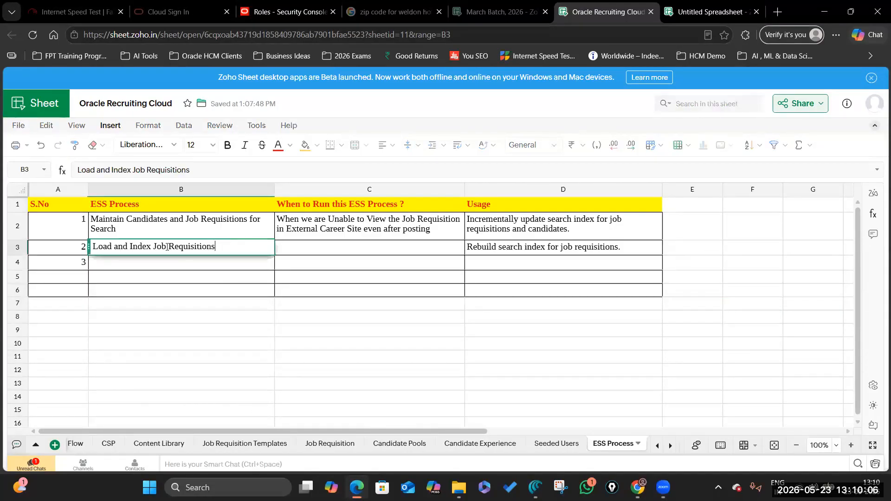
drag(216, 247, 95, 247)
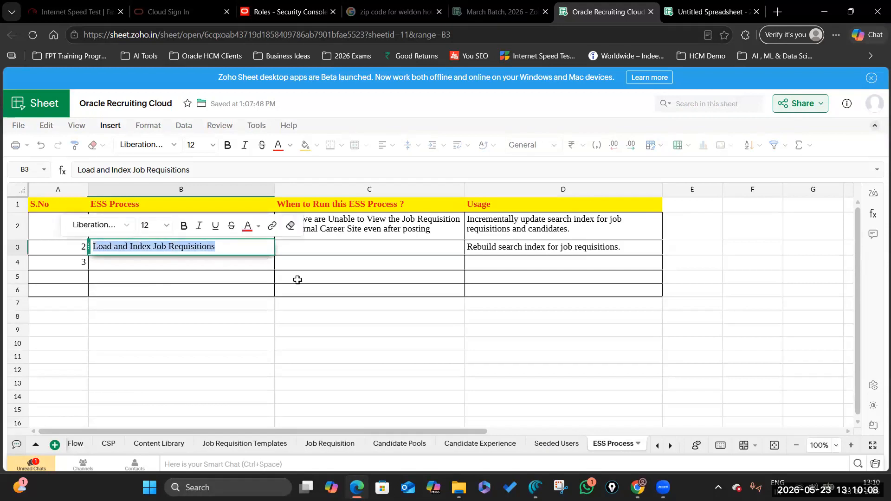
click(529, 249)
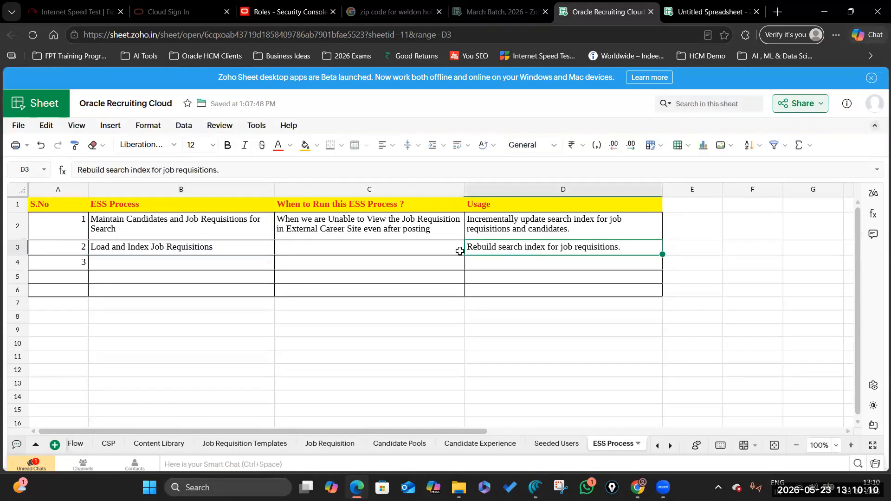
click(158, 232)
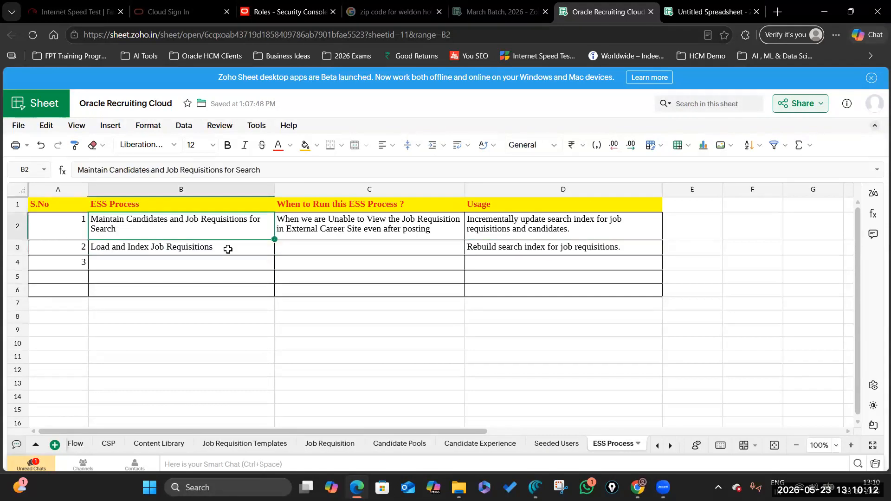
Step: Copy the process name Maintain Candidates and Job Requisitions for Search from the ESS Process sheet and submit that scheduled process in Oracle
double_click(135, 232)
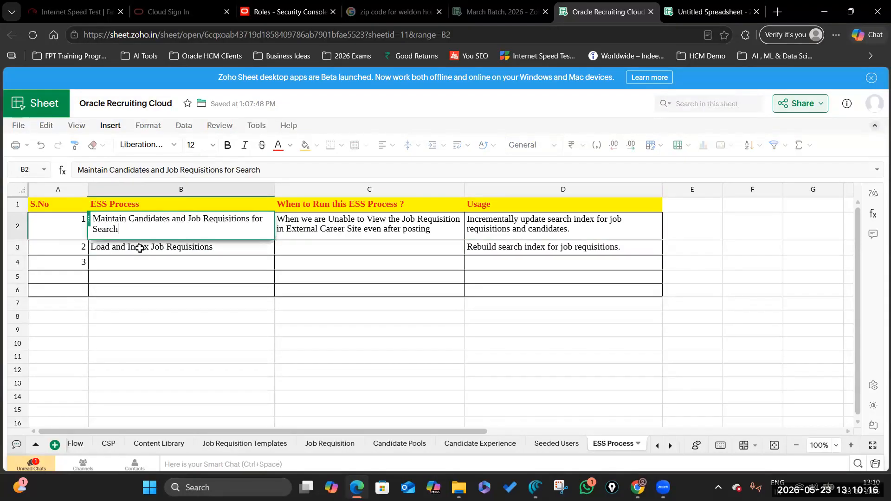
click(211, 247)
double_click(140, 229)
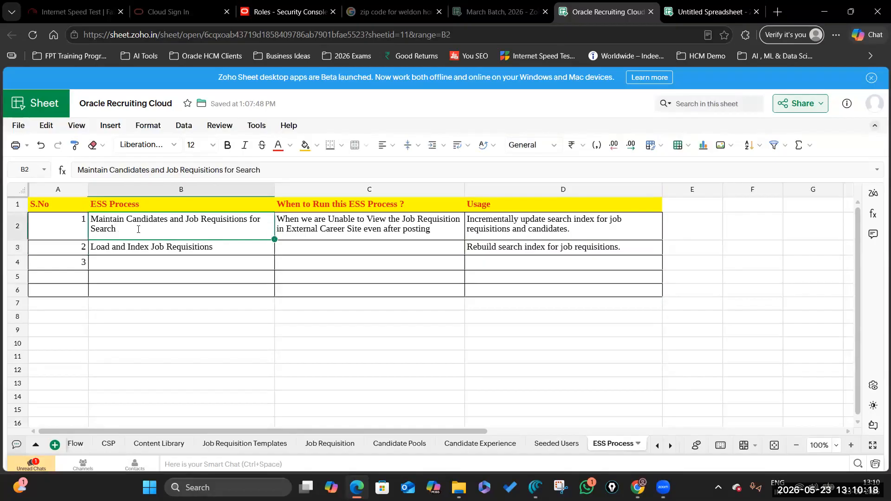
drag(95, 218, 175, 231)
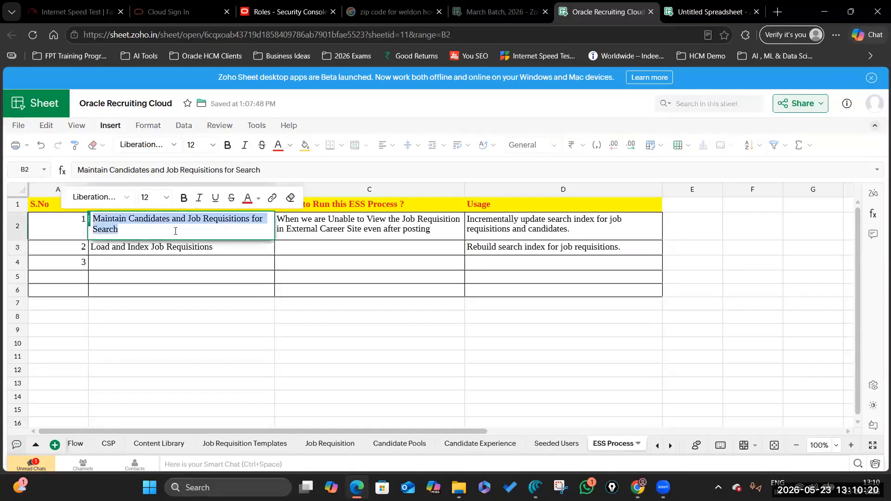
click(204, 231)
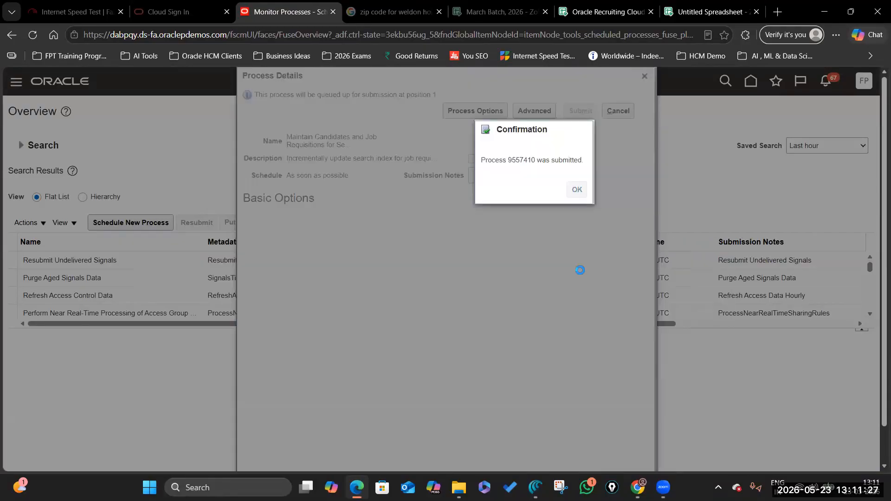
click(574, 189)
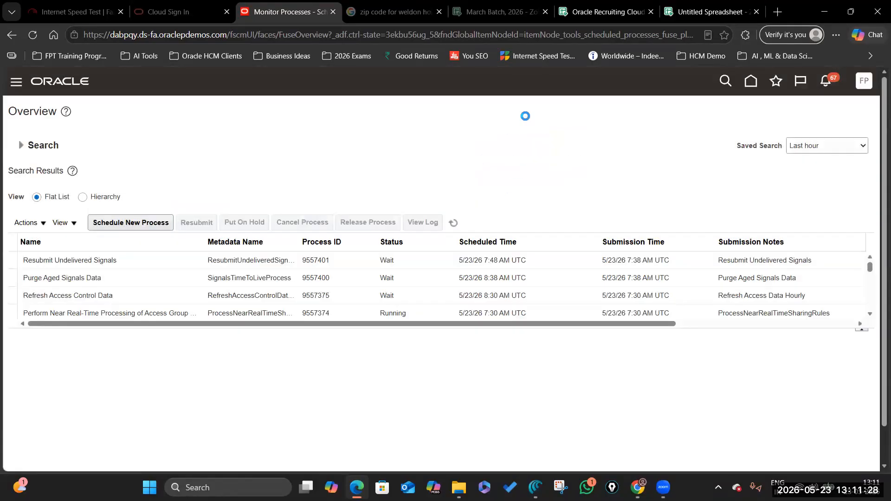
Step: Copy Load and Index Job Requisitions from the ESS Process sheet for scheduling in Oracle, and refresh the scheduled processes list
click(617, 12)
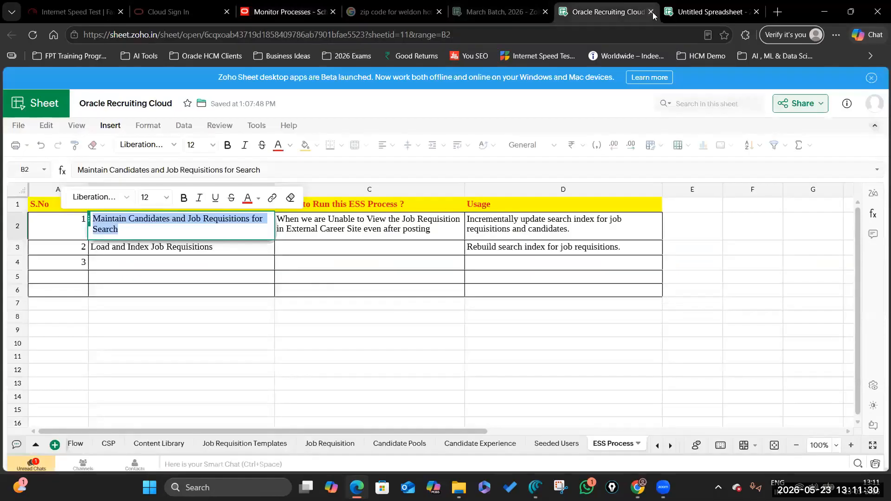
double_click(250, 250)
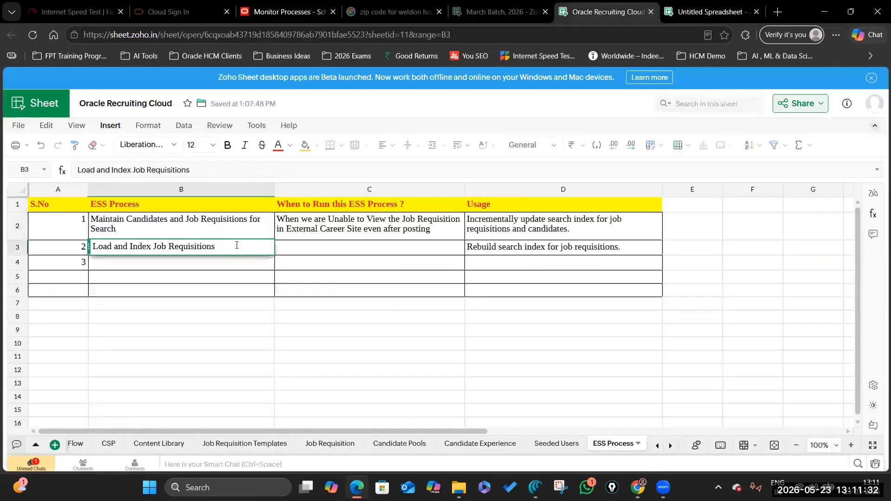
drag(236, 245, 95, 244)
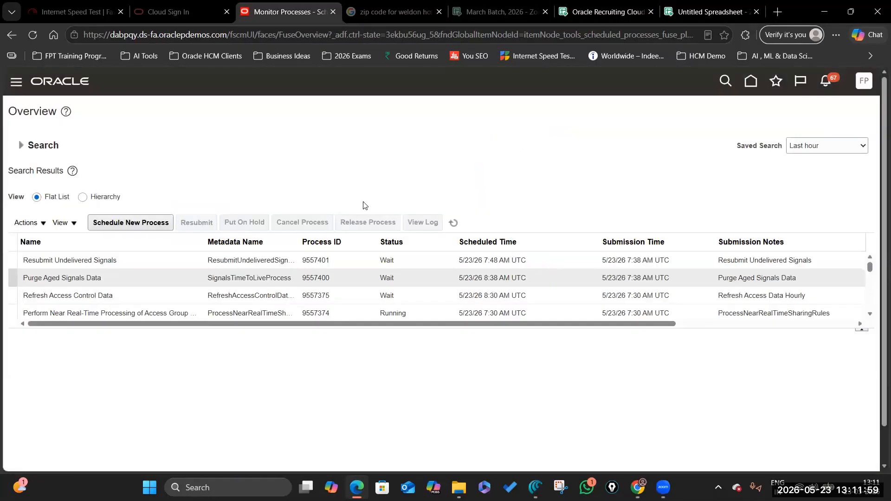
click(453, 223)
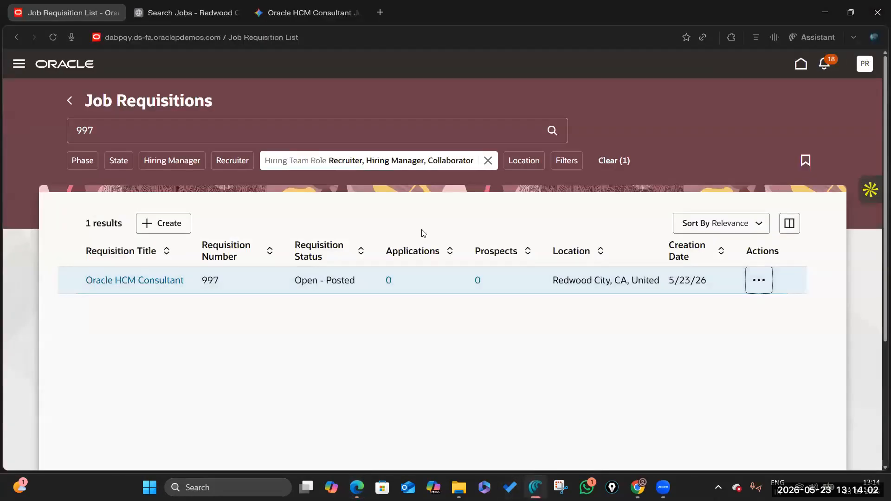
Step: Sign out of the recruiter's account from the Job Requisitions page
click(864, 63)
click(842, 88)
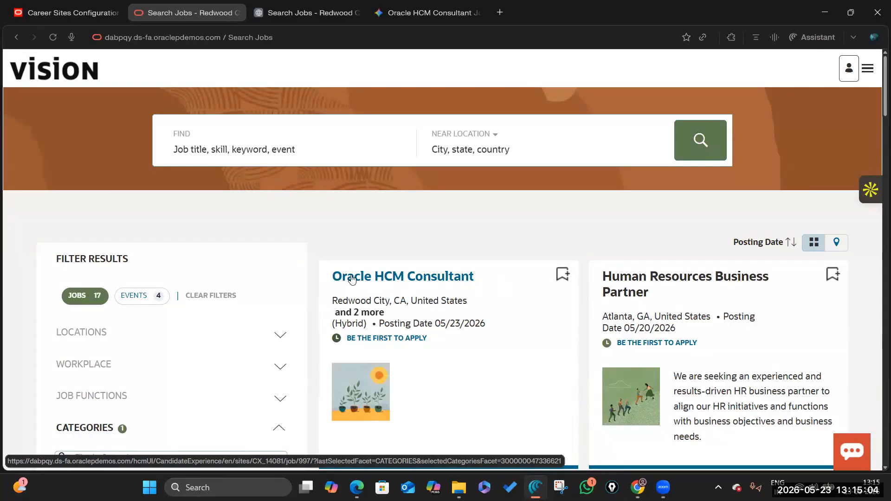
Step: Clear the Human Resources category filter on the Redwood career site and look through the full job results
scroll(114, 380, down, 1)
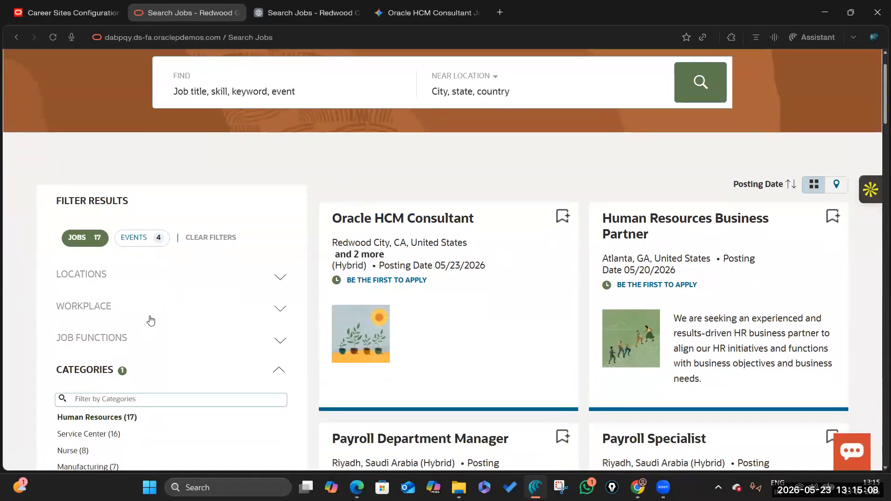
click(215, 238)
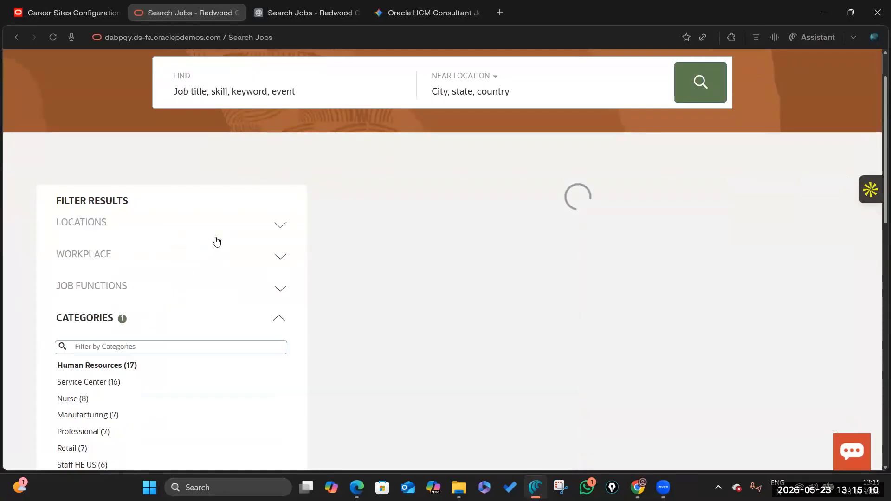
scroll(189, 387, down, 4)
scroll(195, 333, up, 6)
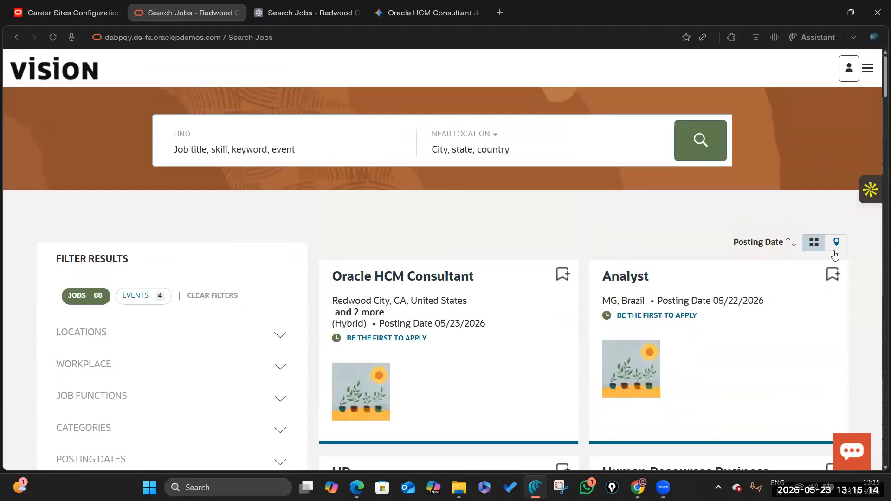
Step: Filter the career site's jobs to posting dates of less than 7 days
scroll(834, 255, down, 5)
click(279, 227)
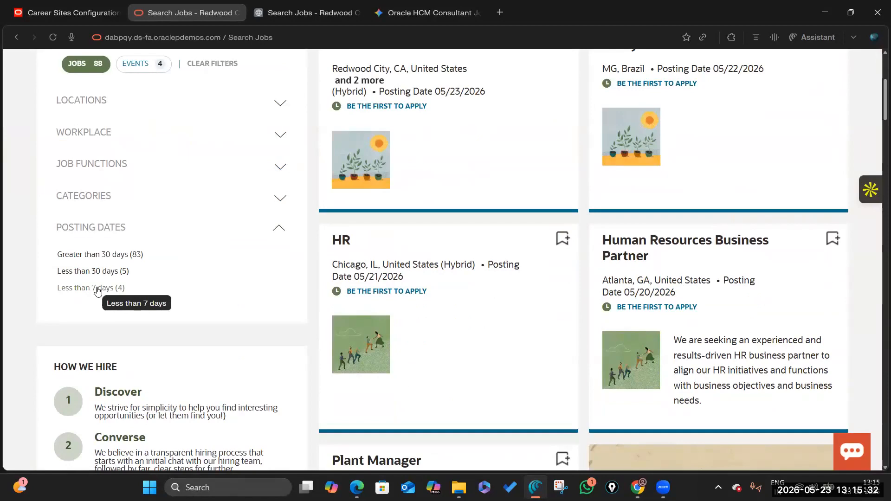
click(97, 288)
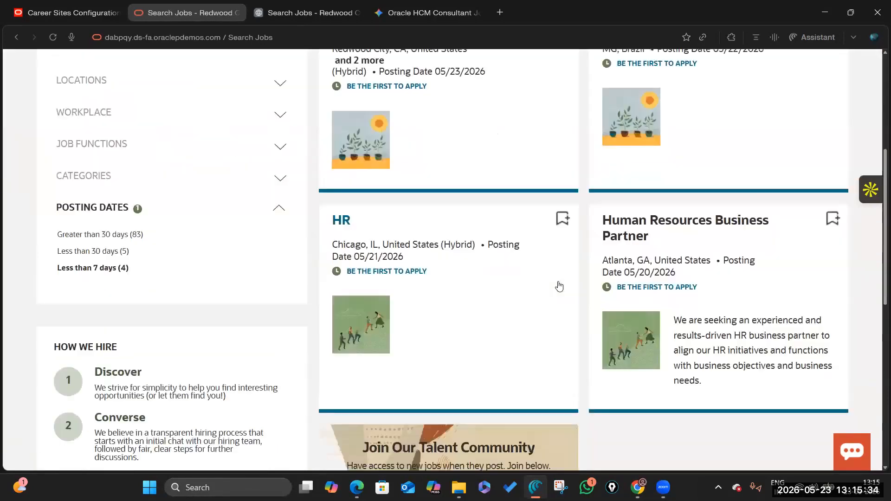
scroll(557, 282, up, 5)
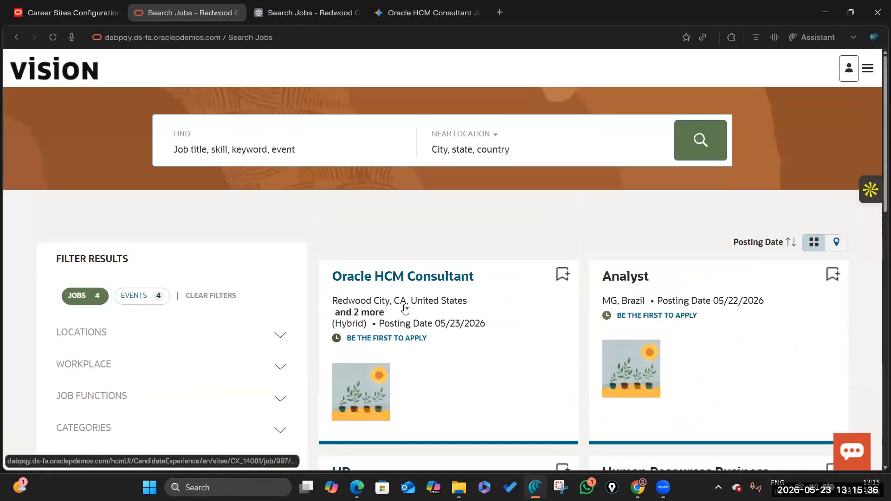
Step: Look through the recently posted jobs and narrow them to the Redwood City, CA, United States location
scroll(453, 313, down, 4)
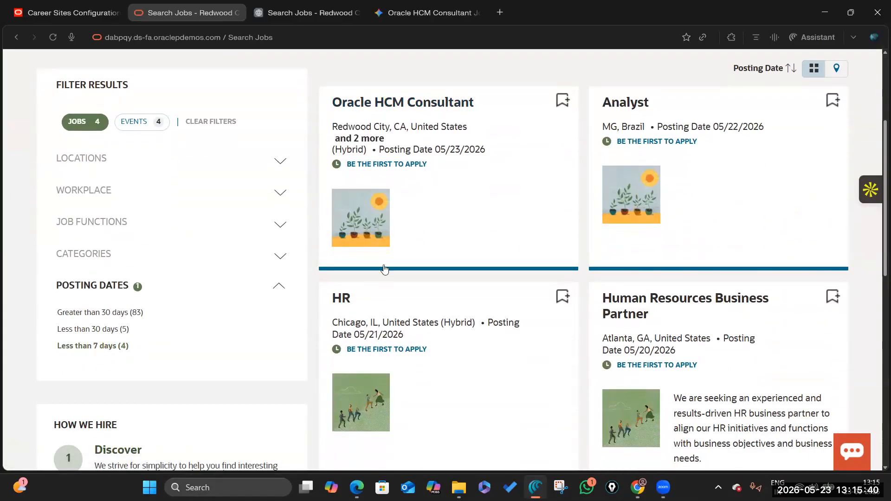
scroll(439, 235, up, 3)
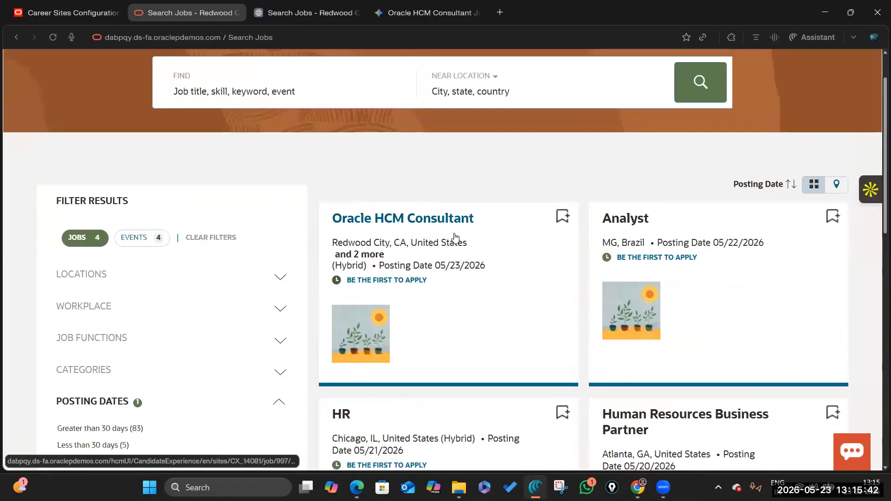
scroll(111, 213, down, 3)
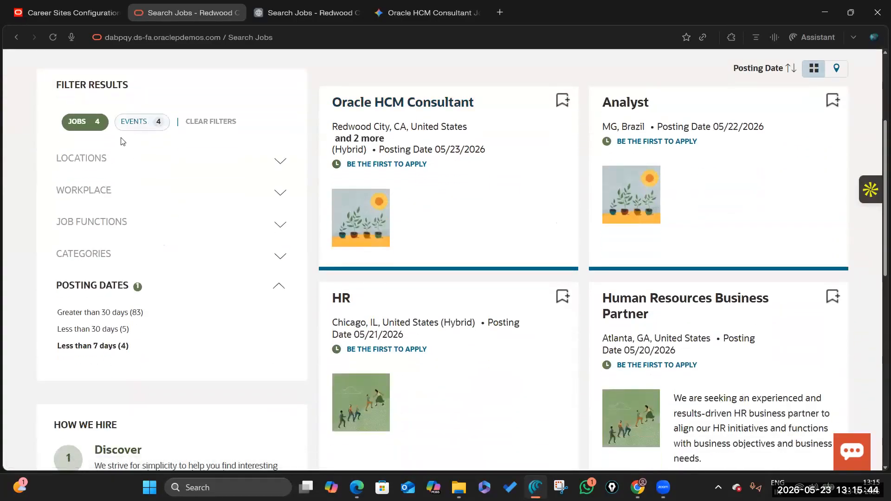
scroll(234, 276, up, 3)
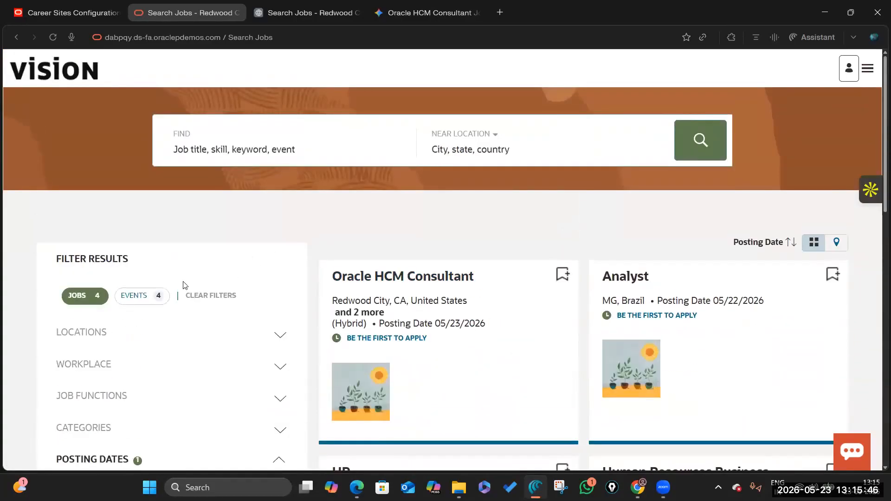
scroll(368, 272, down, 3)
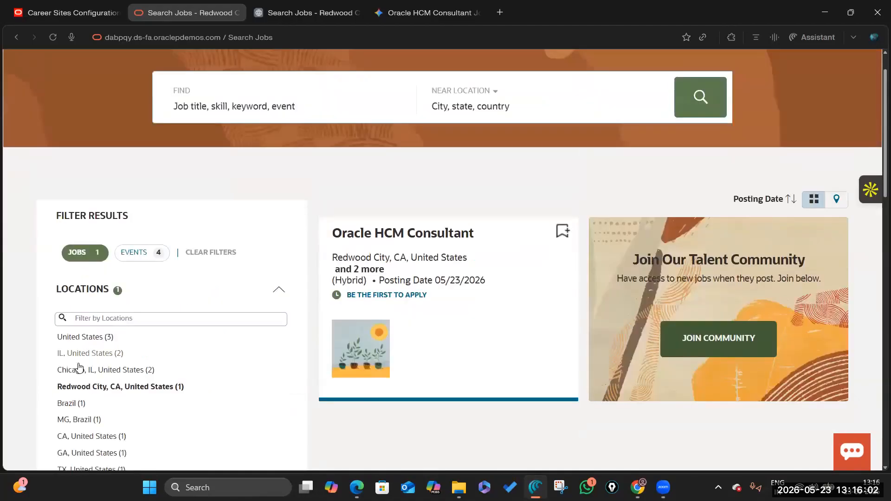
Step: Examine the available location, workplace, job function, category and posting date filters and the How We Hire section, and open the career site's menu
scroll(76, 368, down, 3)
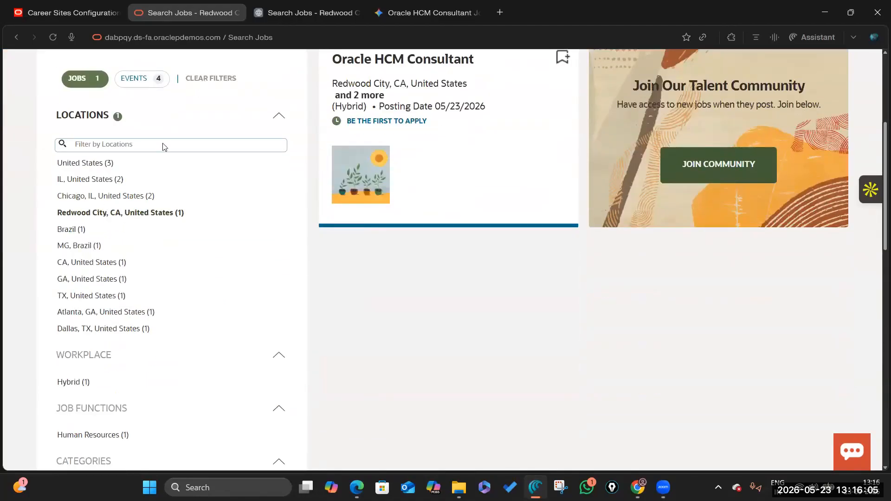
scroll(78, 221, down, 3)
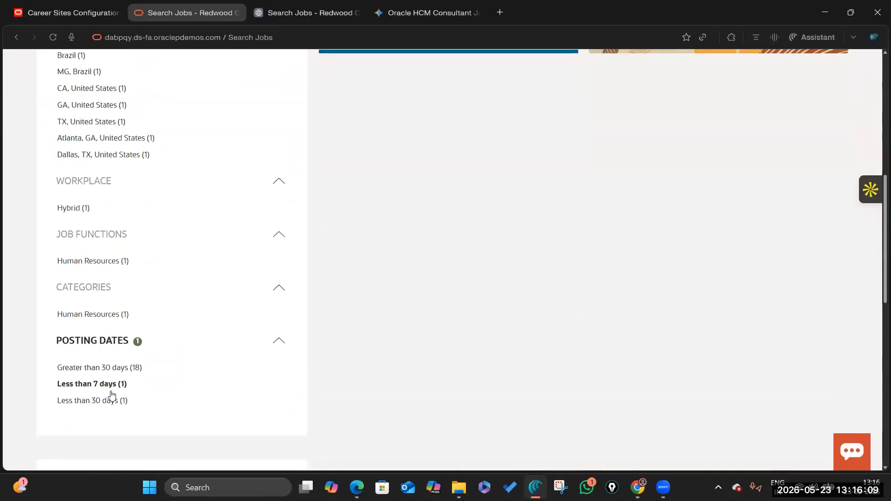
scroll(127, 378, down, 4)
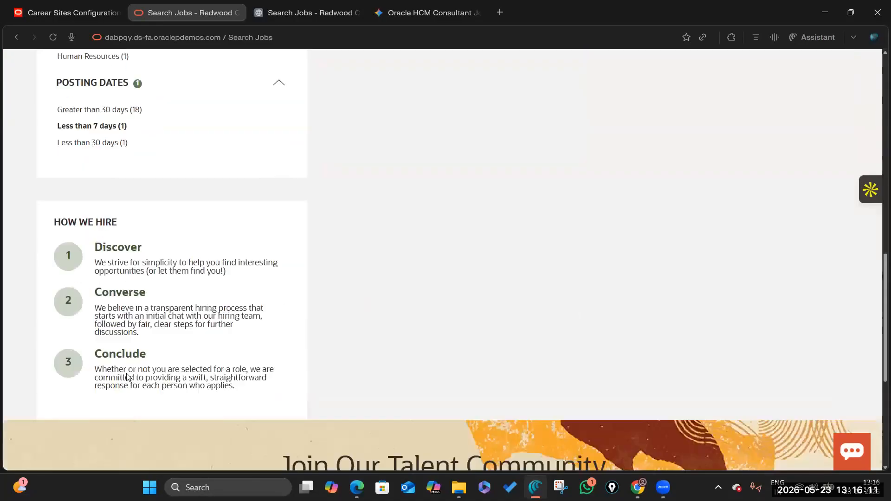
scroll(127, 372, up, 3)
scroll(457, 247, down, 6)
scroll(440, 220, up, 4)
scroll(441, 220, up, 10)
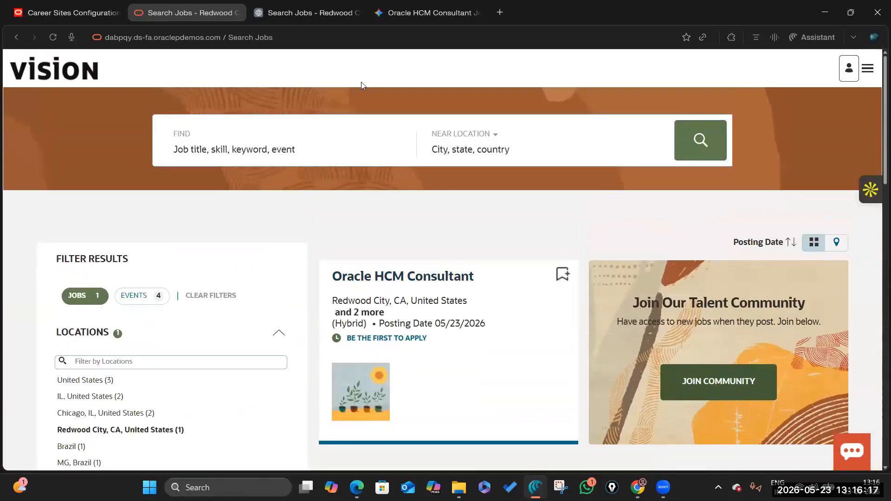
click(867, 69)
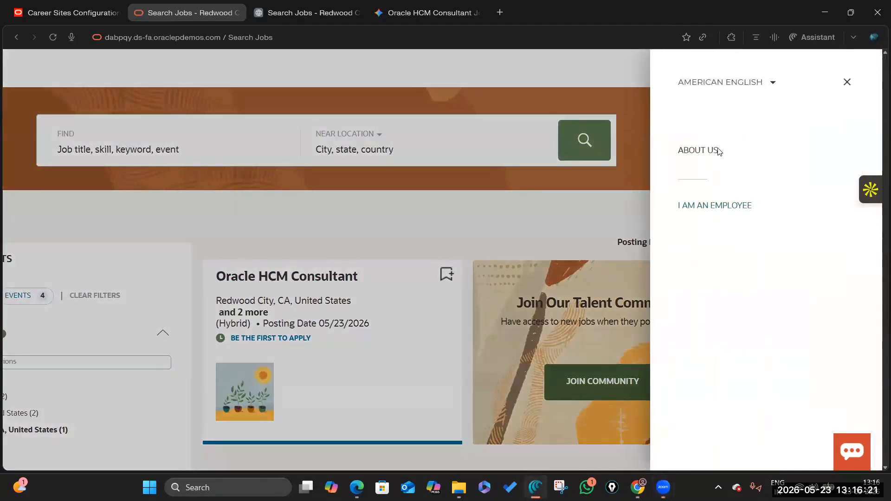